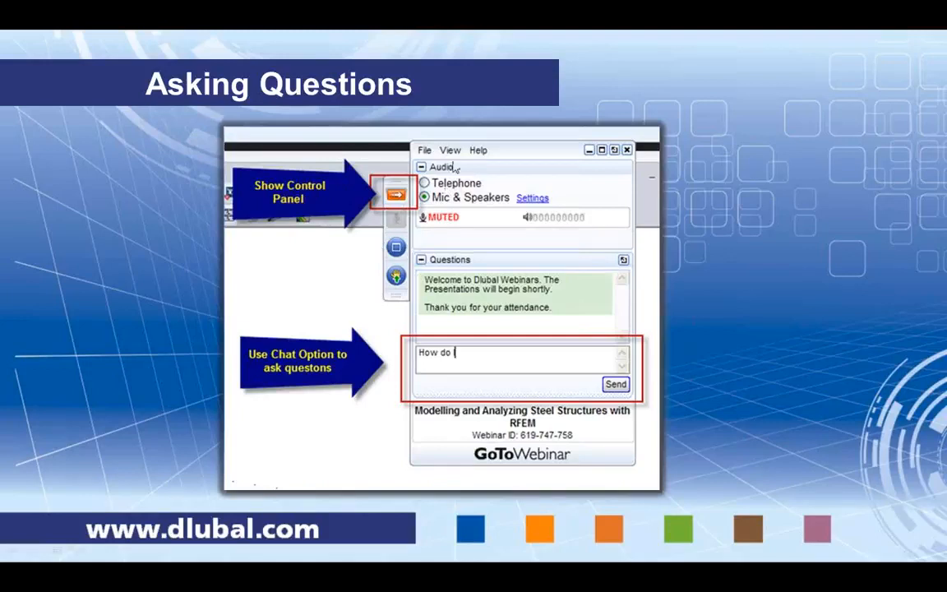
pyautogui.click(698, 389)
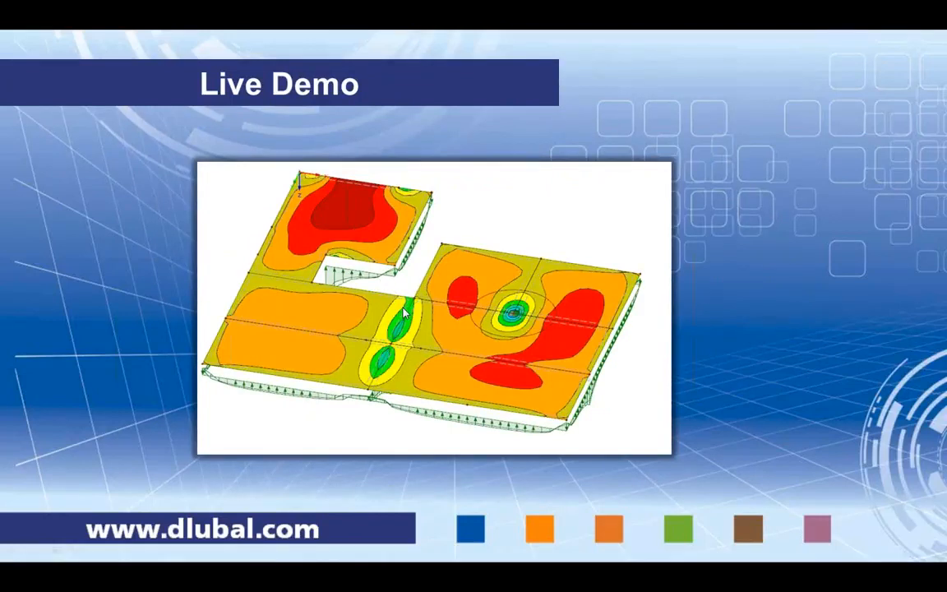
pyautogui.hotkey('alt', 'Tab')
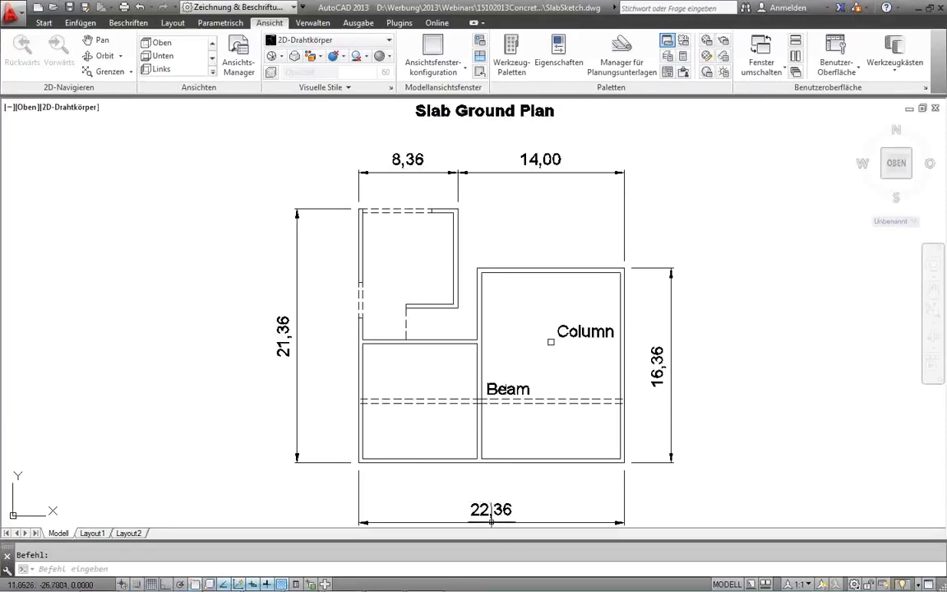
# - Switch to RFEM, create the 2D-XY model "Slab 1" under EN 1990 with the CEN national annex, and hide the grid
pyautogui.click(424, 580)
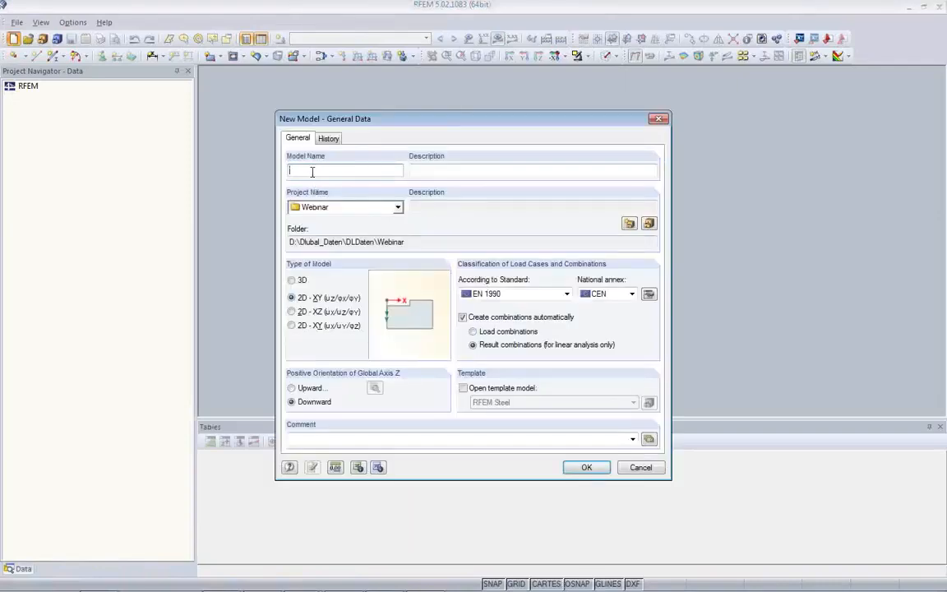
pyautogui.write('S')
pyautogui.click(631, 293)
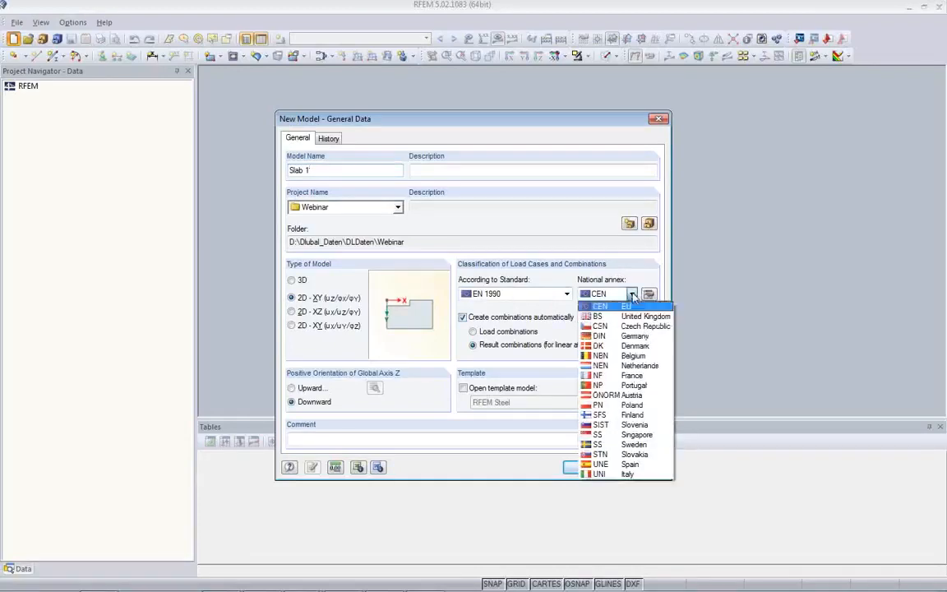
pyautogui.click(618, 308)
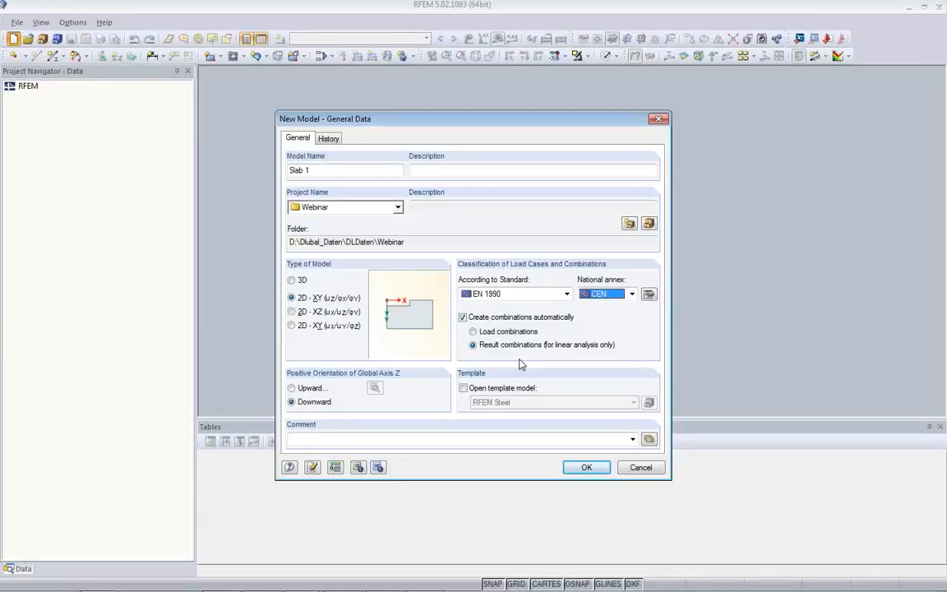
pyautogui.click(585, 468)
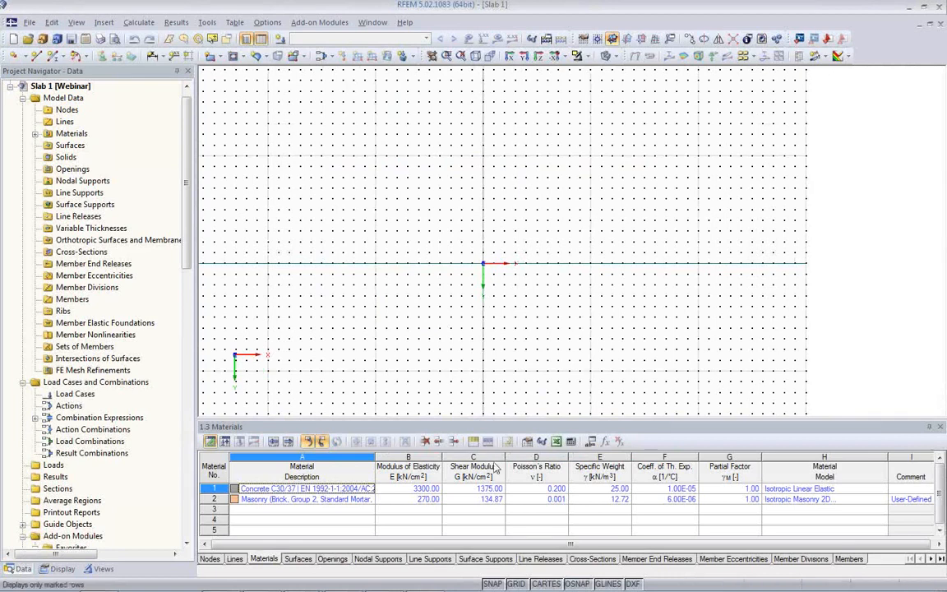
pyautogui.click(515, 582)
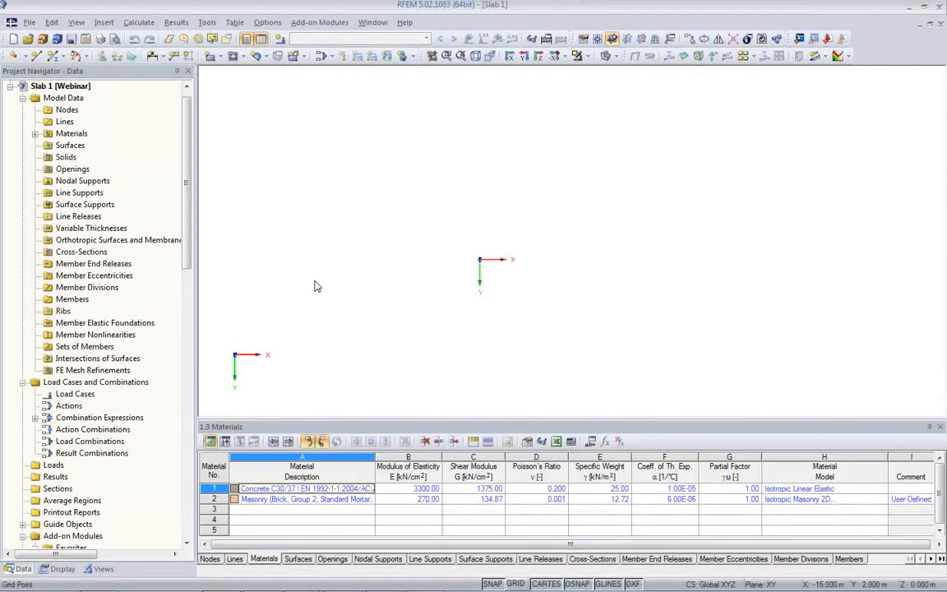
pyautogui.click(34, 26)
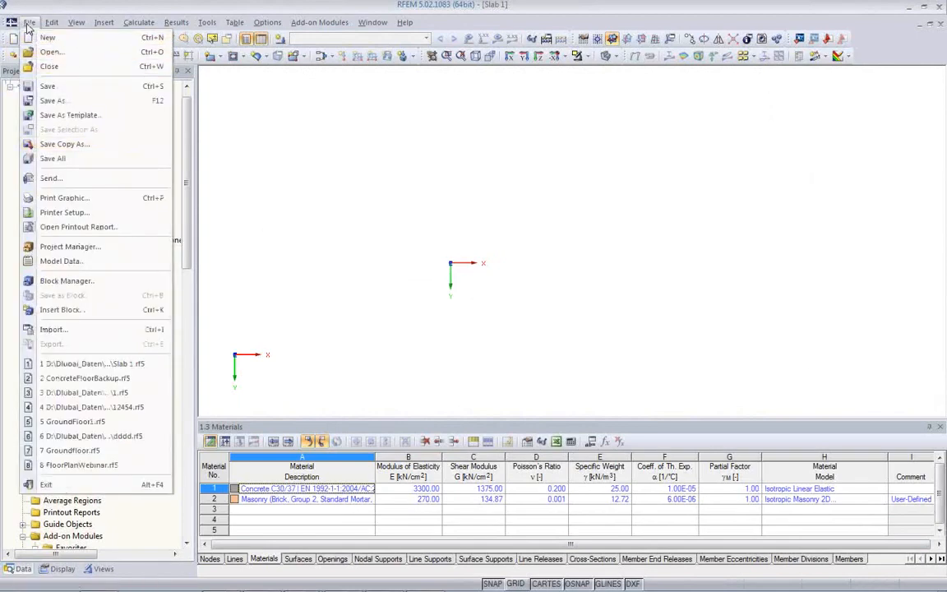
pyautogui.click(43, 330)
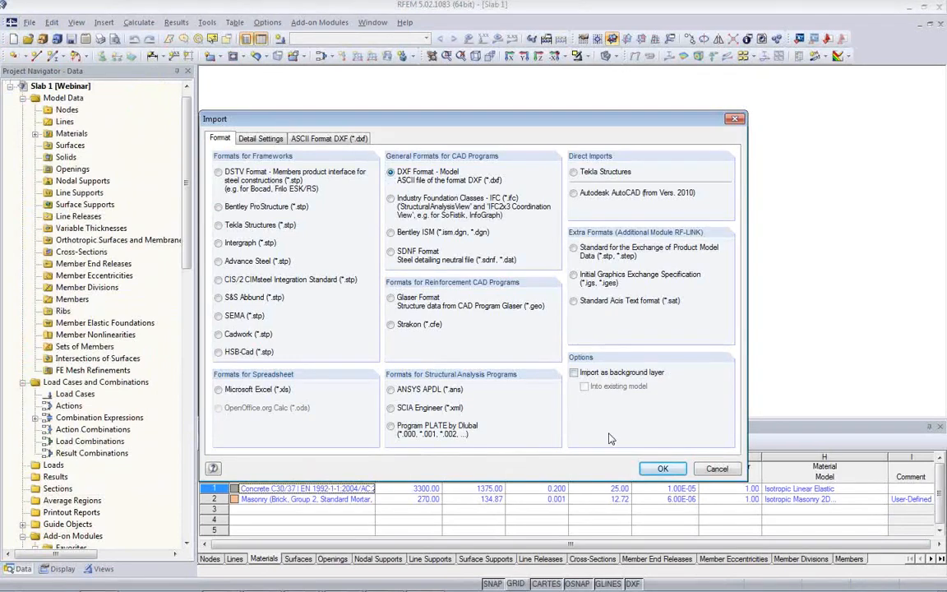
pyautogui.click(713, 468)
# - Start a new background layer under Guide Objects from the file FloorPlanWalls.dxf
pyautogui.scroll(-5, 69, 385)
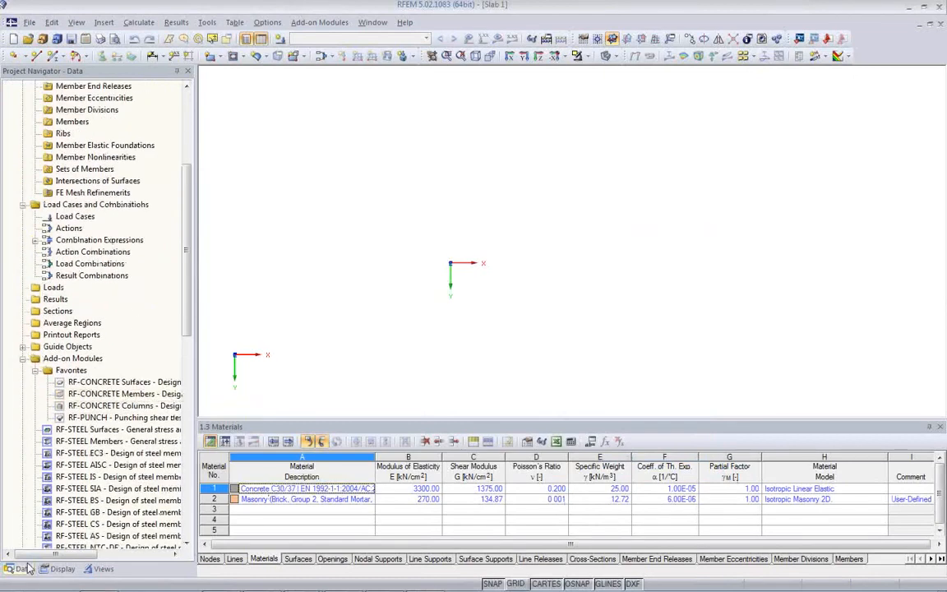
pyautogui.click(23, 346)
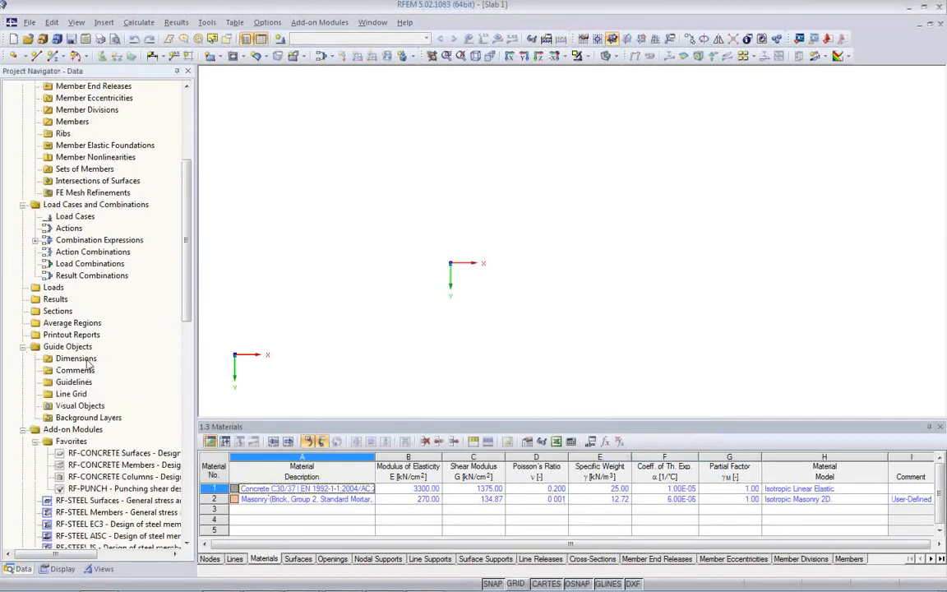
pyautogui.click(82, 420)
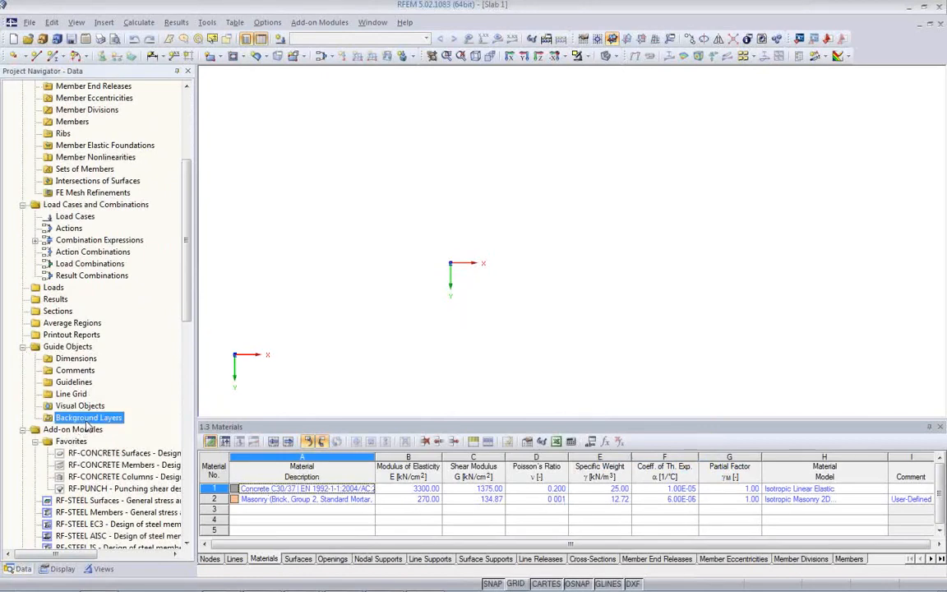
pyautogui.rightClick(86, 425)
pyautogui.click(131, 385)
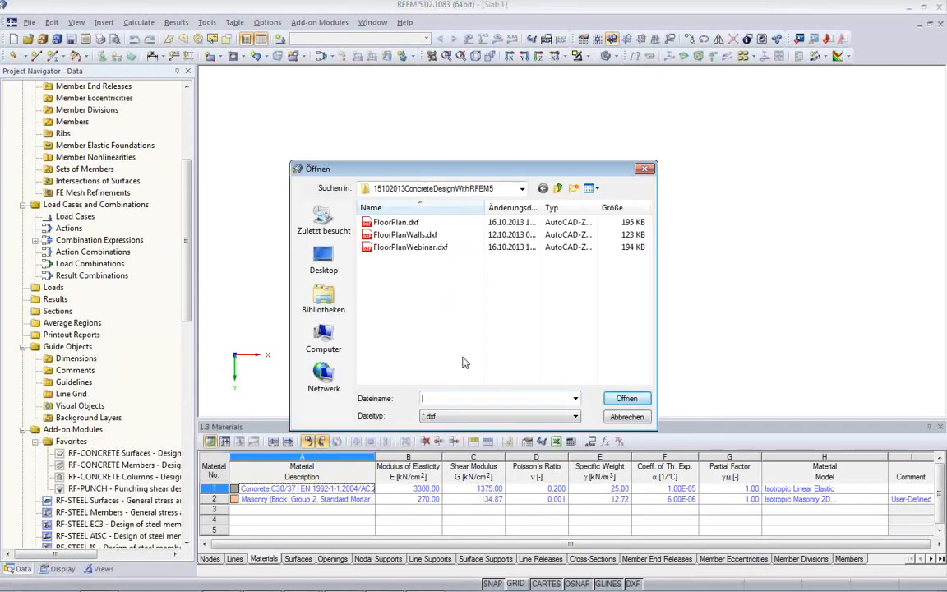
pyautogui.click(386, 235)
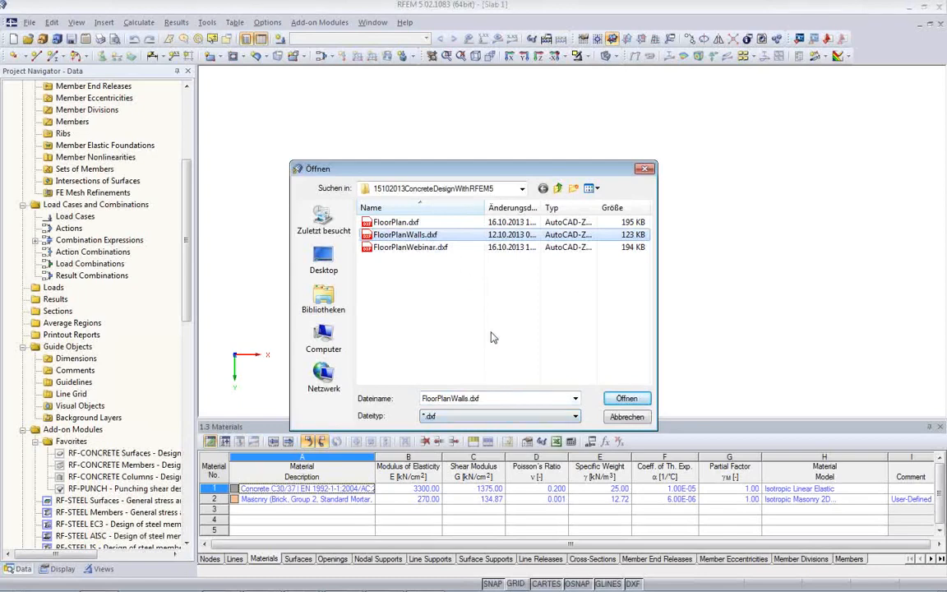
pyautogui.click(624, 400)
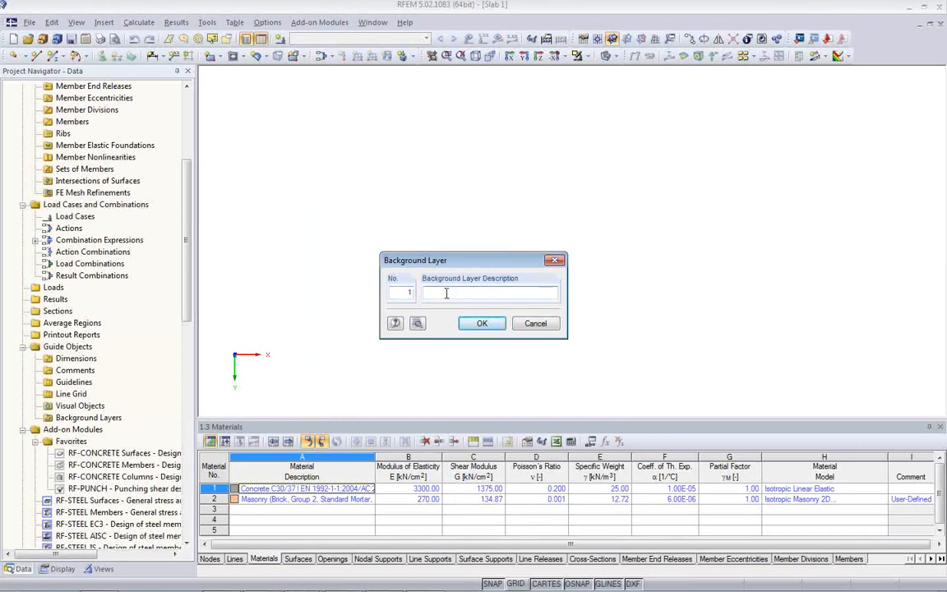
# - Describe the background layer as "Sketch from CAD" and import it in metres without restricting it to a specific layer
pyautogui.write('Sketch from CAD')
pyautogui.click(417, 323)
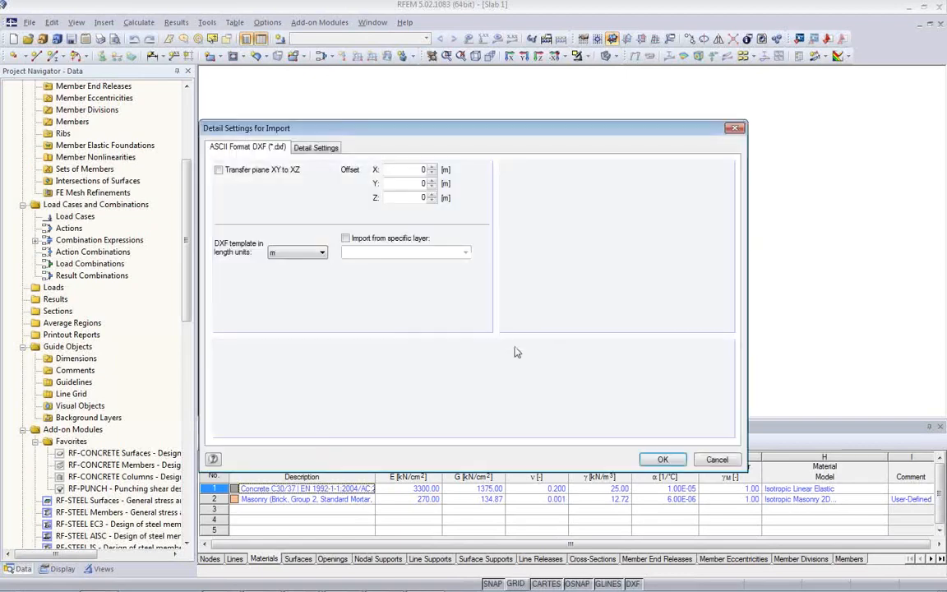
pyautogui.click(345, 238)
pyautogui.click(465, 254)
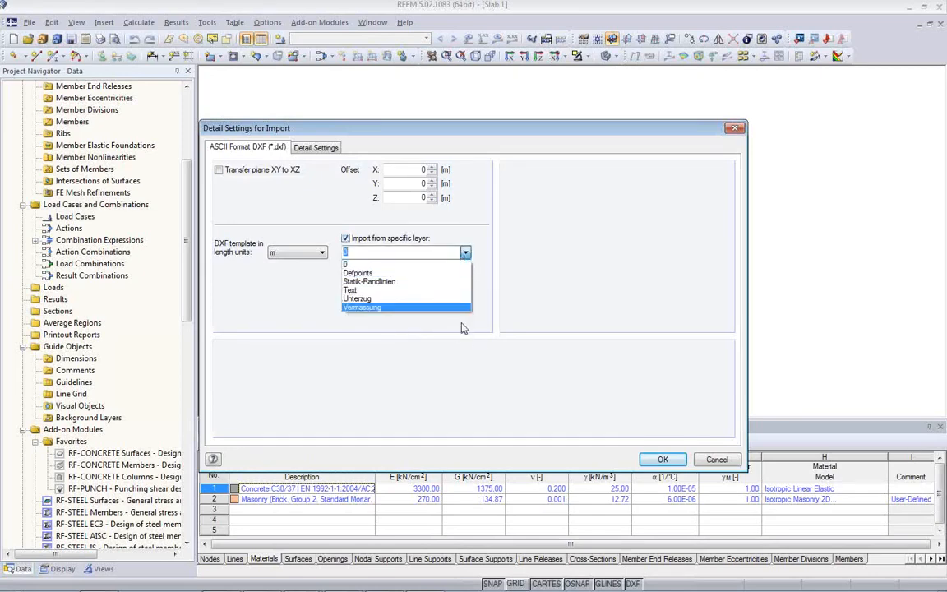
pyautogui.click(346, 239)
pyautogui.click(346, 239)
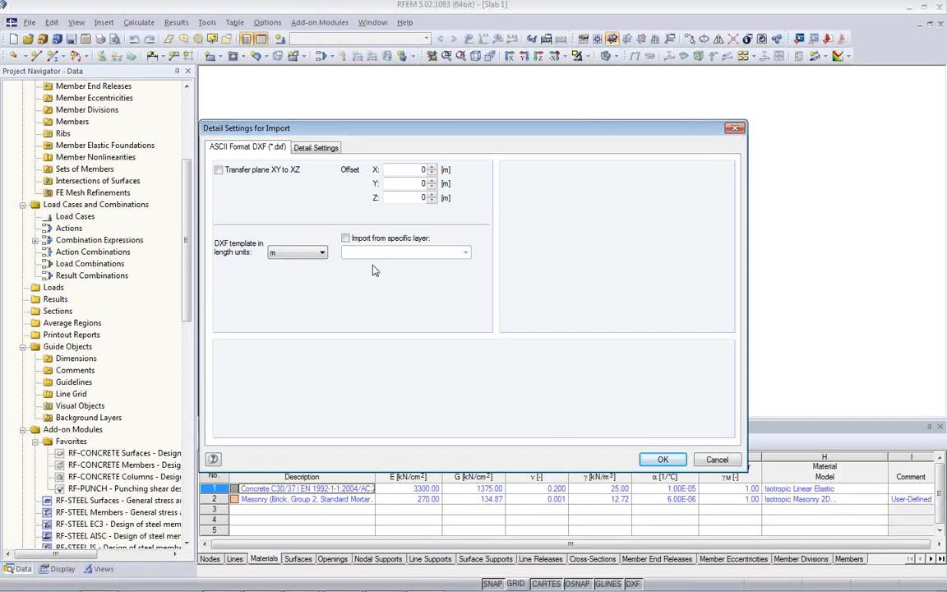
pyautogui.click(663, 460)
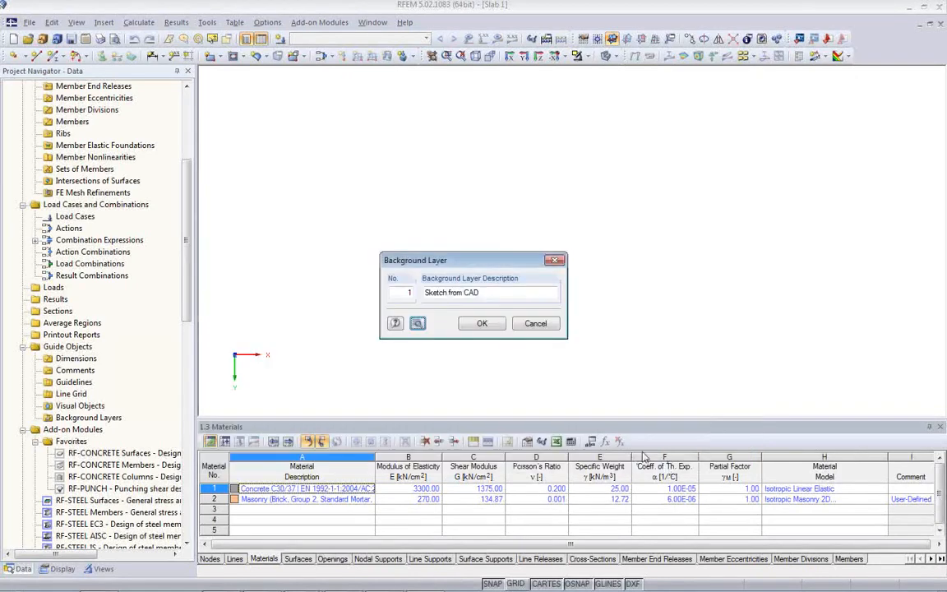
pyautogui.click(482, 324)
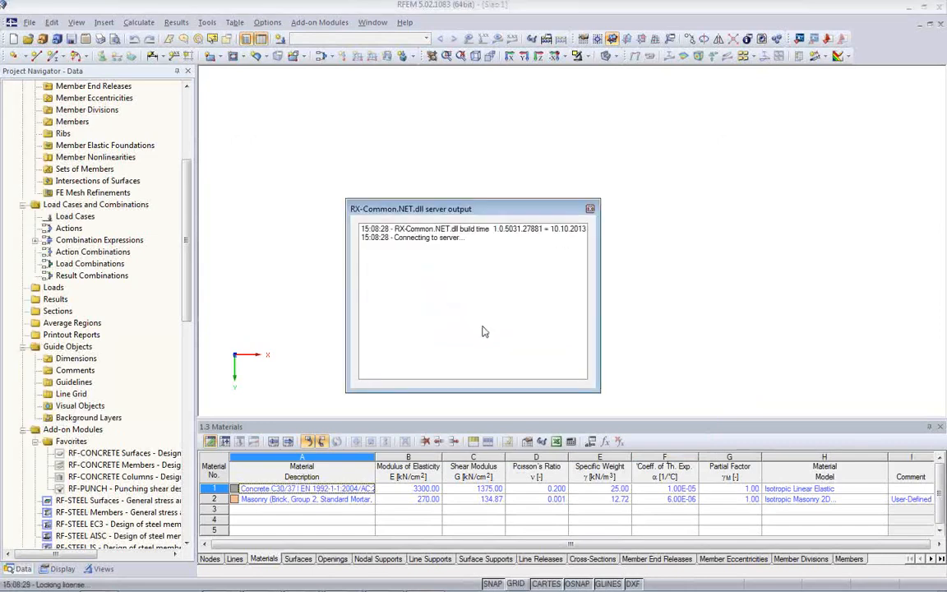
# - Enlarge the drawing area over the tables and examine the imported floor plan's wall, beam and column outlines
pyautogui.moveTo(534, 359)
pyautogui.mouseDown(button='middle')
pyautogui.moveTo(469, 238)
pyautogui.moveTo(475, 304)
pyautogui.mouseUp(button='middle')
pyautogui.scroll(2, 479, 306)
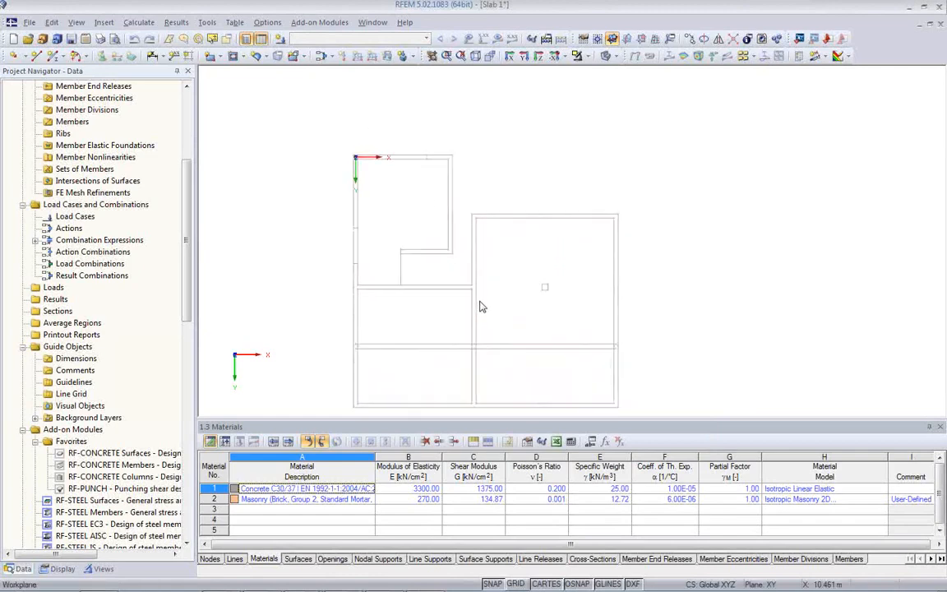
pyautogui.scroll(1, 448, 320)
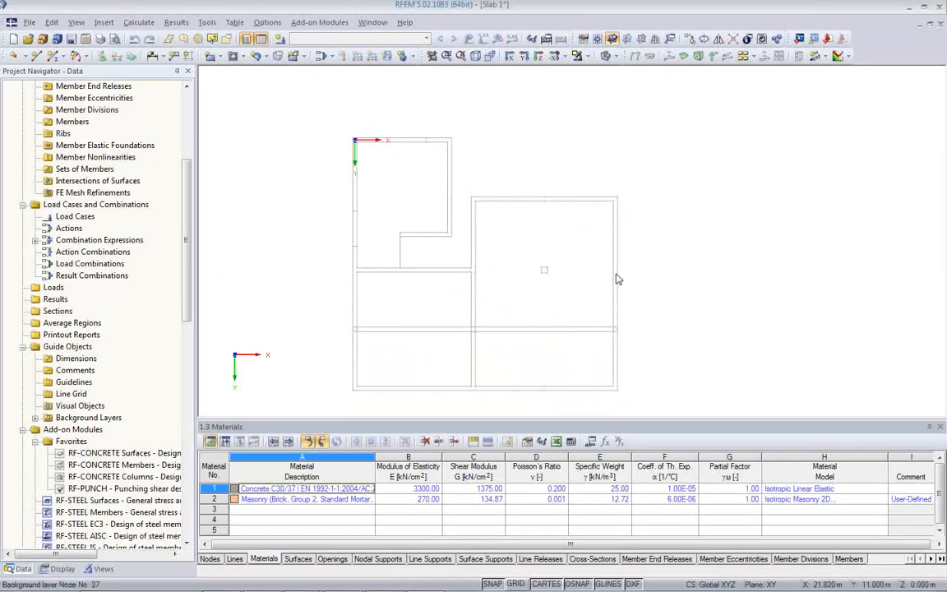
pyautogui.scroll(1, 521, 322)
pyautogui.moveTo(520, 322); pyautogui.dragTo(539, 302, button='middle')
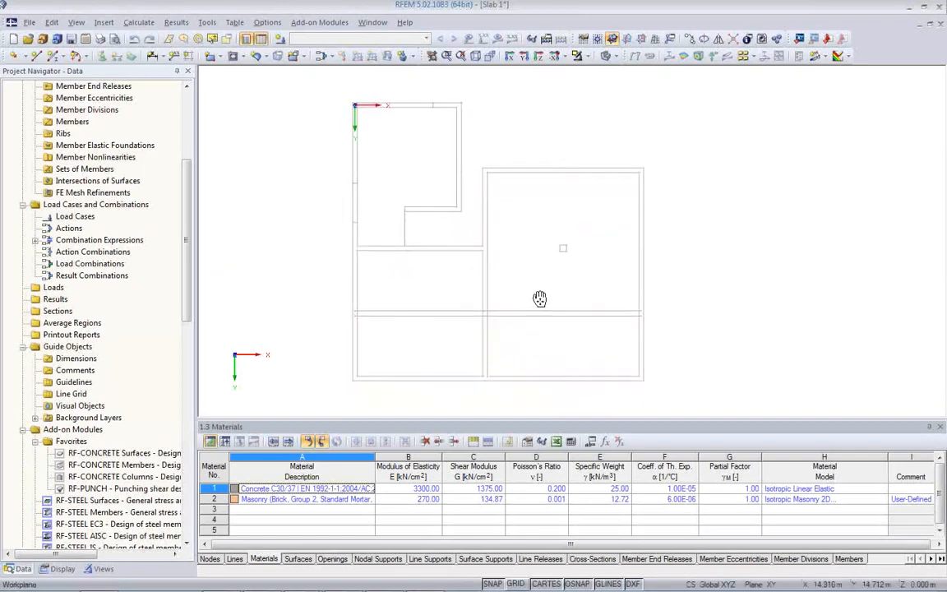
pyautogui.moveTo(535, 459); pyautogui.dragTo(534, 462)
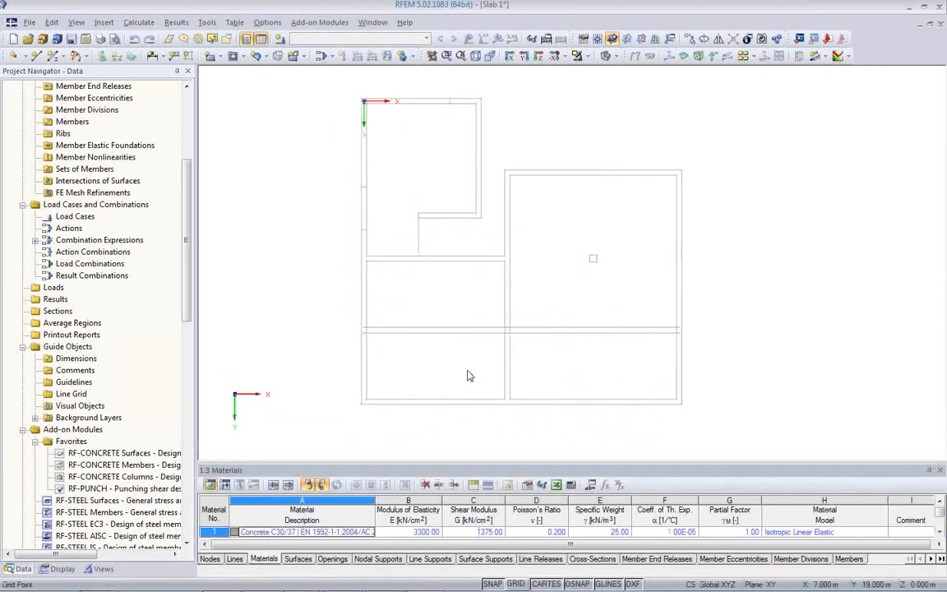
pyautogui.scroll(2, 375, 401)
pyautogui.scroll(2, 375, 400)
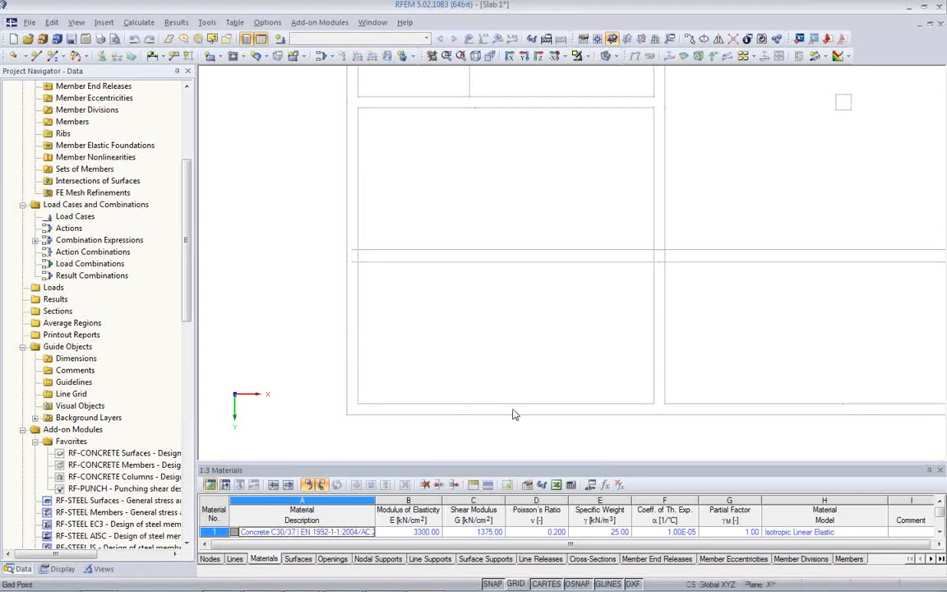
pyautogui.moveTo(590, 349)
pyautogui.mouseDown(button='middle')
pyautogui.moveTo(465, 314)
pyautogui.moveTo(426, 368)
pyautogui.mouseUp(button='middle')
pyautogui.scroll(-3, 425, 355)
pyautogui.moveTo(425, 310); pyautogui.dragTo(459, 353, button='middle')
pyautogui.scroll(-1, 443, 330)
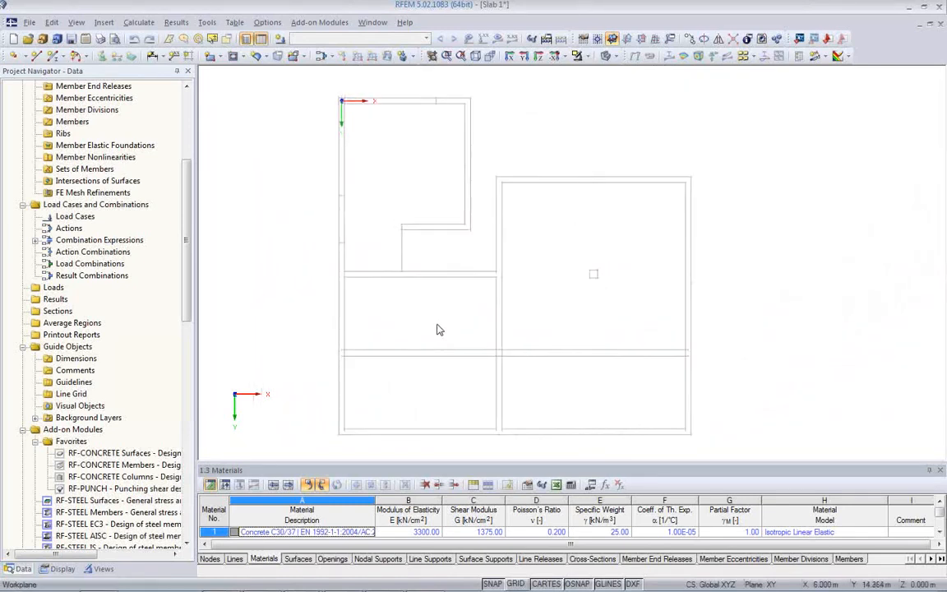
pyautogui.moveTo(419, 265); pyautogui.dragTo(418, 249, button='middle')
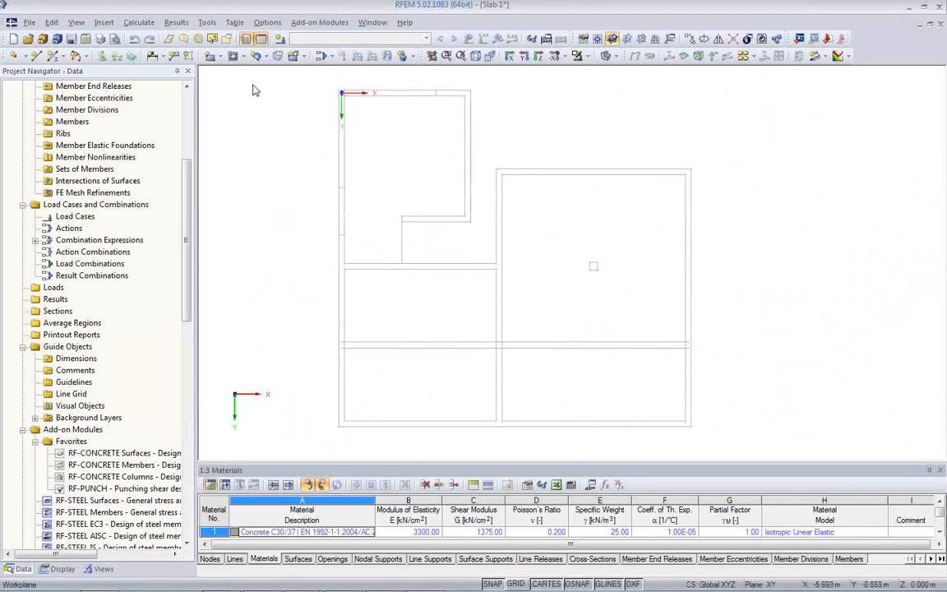
# - Set up parallel lines offset 0.180 m in +y with filled gaps, picking the lower two outer line segments of the left wall
pyautogui.click(207, 22)
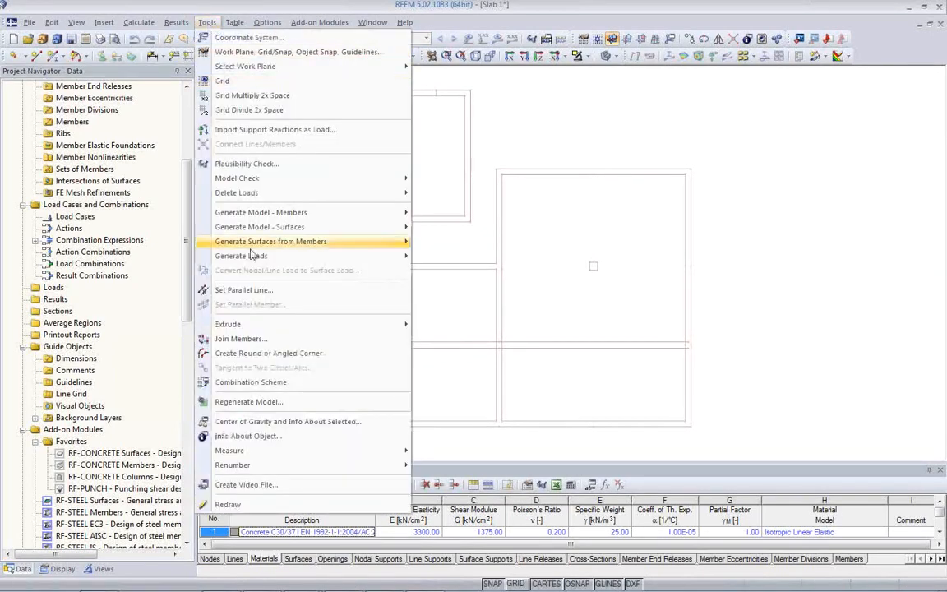
pyautogui.click(246, 291)
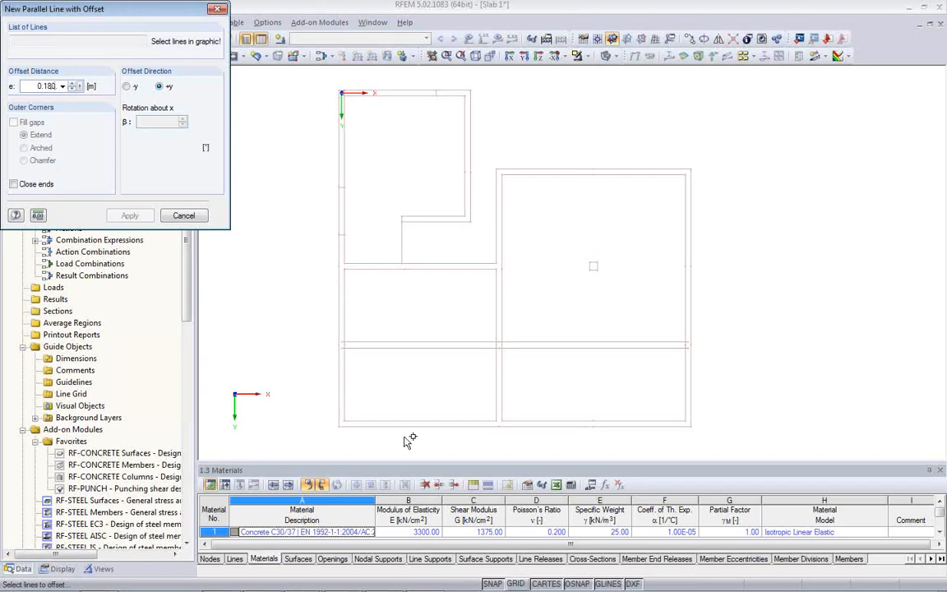
pyautogui.click(338, 408)
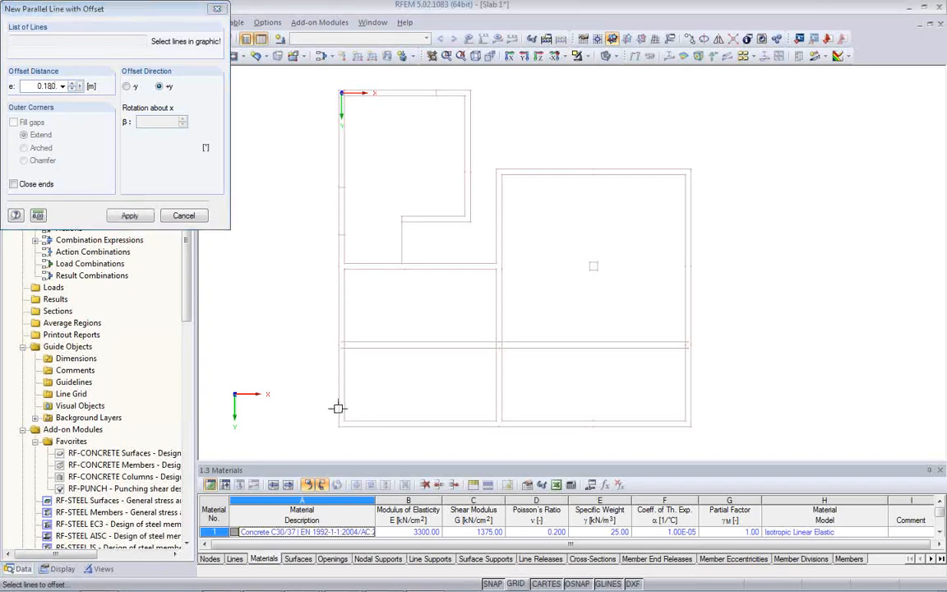
pyautogui.scroll(3, 345, 395)
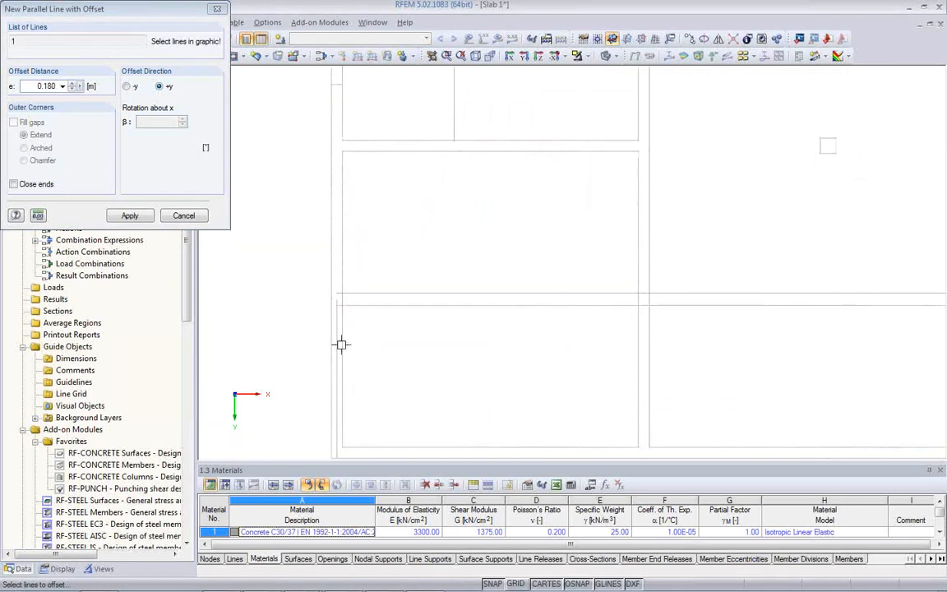
pyautogui.scroll(-2, 383, 340)
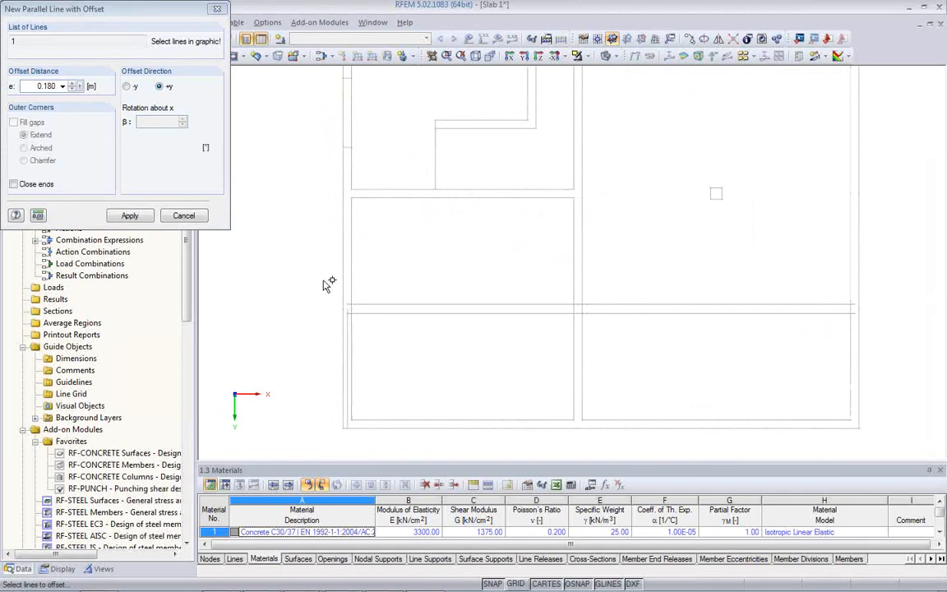
pyautogui.click(345, 272)
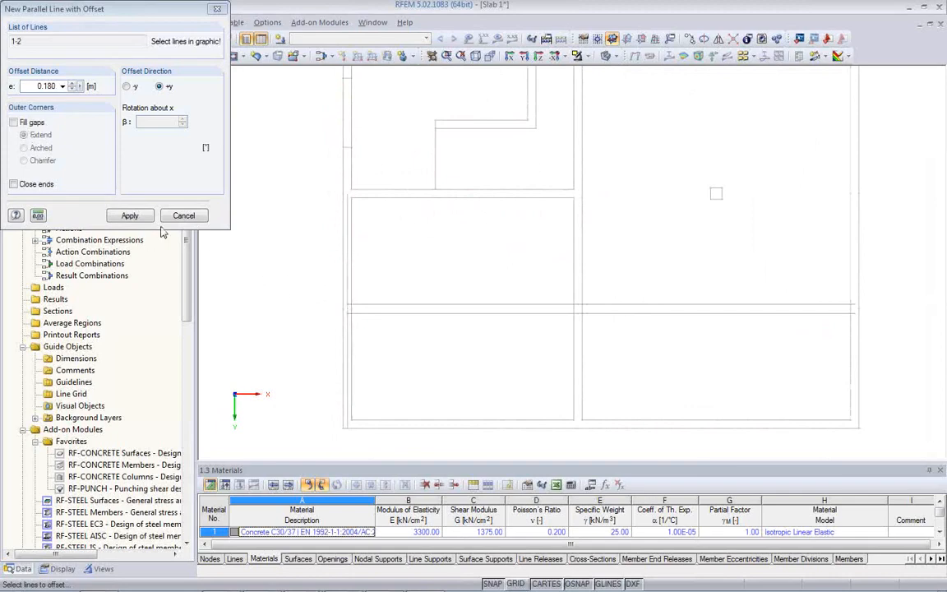
pyautogui.click(13, 122)
# - Add the remaining outer segments of the left wall up to the upper corner and the first top wall segment to the offset selection
pyautogui.moveTo(393, 225); pyautogui.dragTo(402, 387, button='middle')
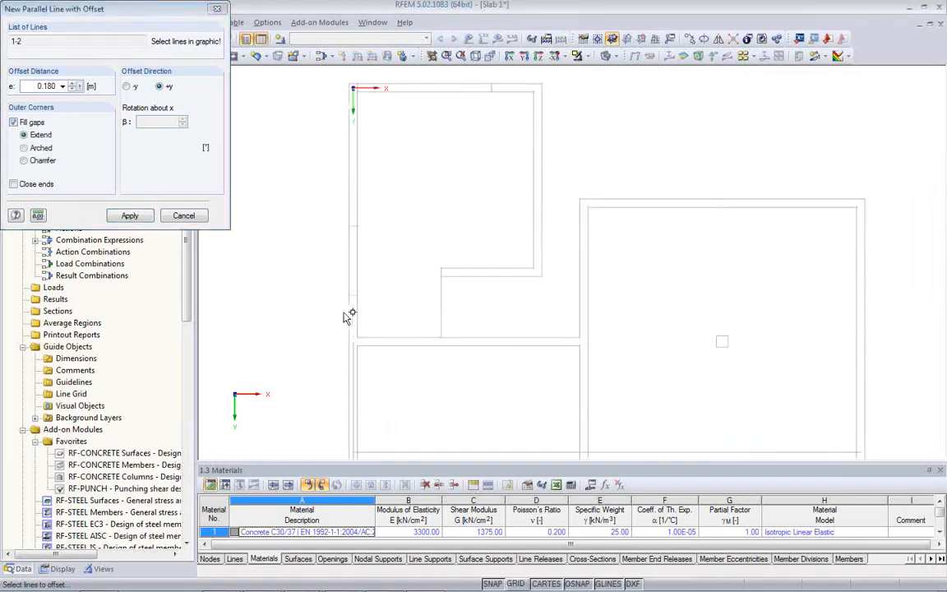
pyautogui.click(350, 247)
pyautogui.click(352, 202)
pyautogui.scroll(2, 361, 164)
pyautogui.moveTo(352, 141); pyautogui.dragTo(442, 296, button='middle')
pyautogui.scroll(9, 416, 235)
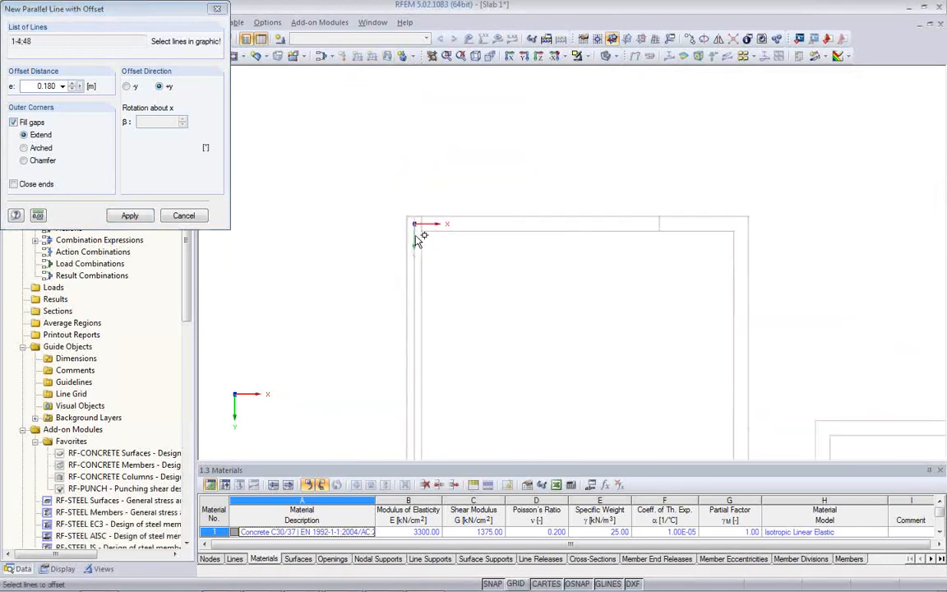
pyautogui.click(417, 205)
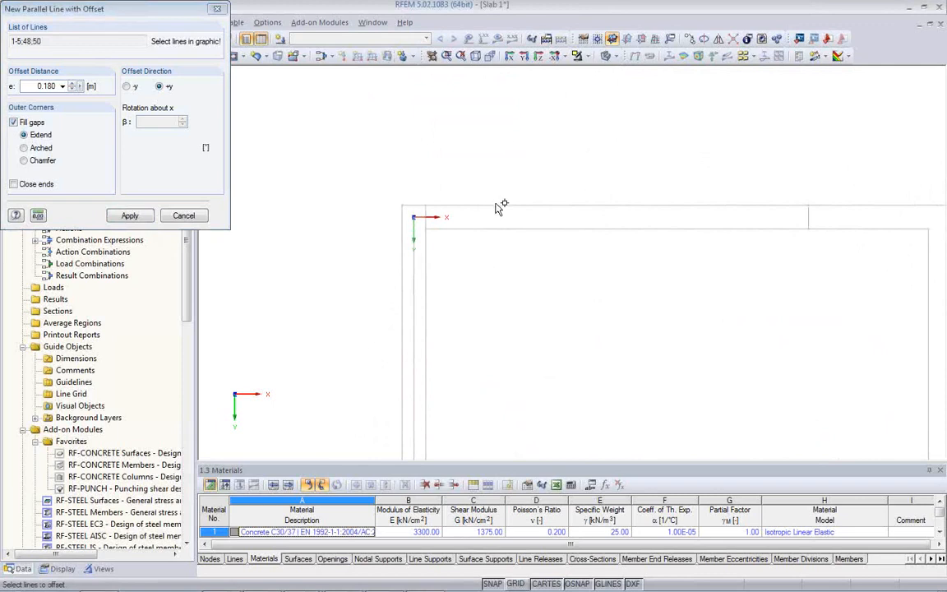
# - Add the rest of the upper-left room's top, right and short lower wall outer edges to the offset selection
pyautogui.moveTo(736, 247); pyautogui.dragTo(444, 236, button='middle')
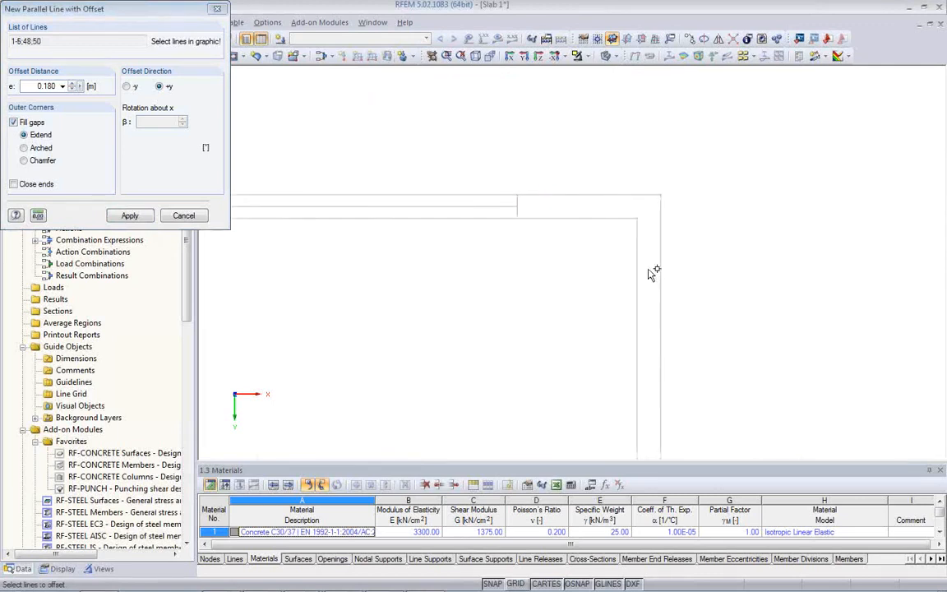
pyautogui.click(662, 312)
pyautogui.scroll(-3, 511, 180)
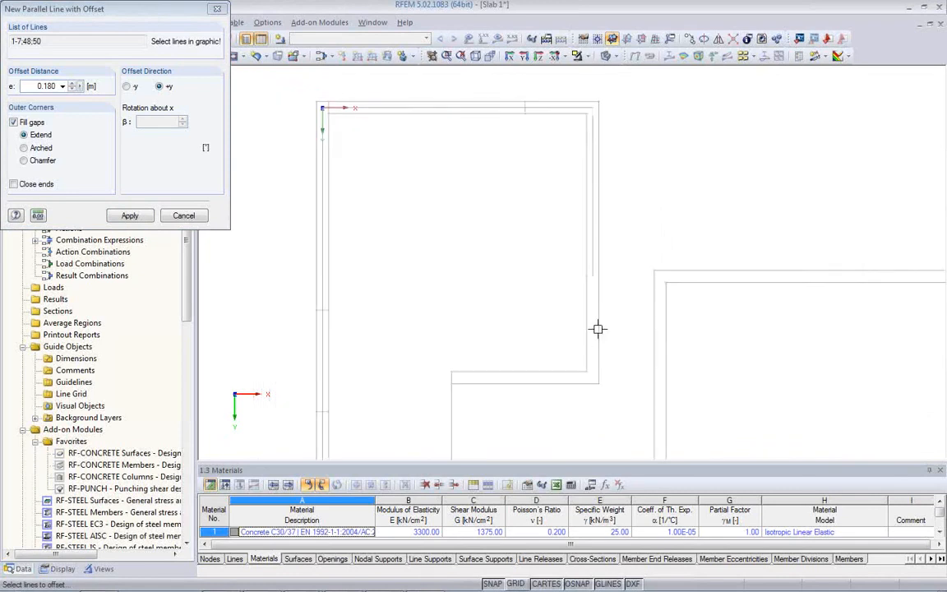
pyautogui.click(598, 327)
# - Add the lower edge of the interior horizontal wall and the upper right-hand edge of the central vertical wall to the offset selection
pyautogui.moveTo(517, 402); pyautogui.dragTo(536, 236, button='middle')
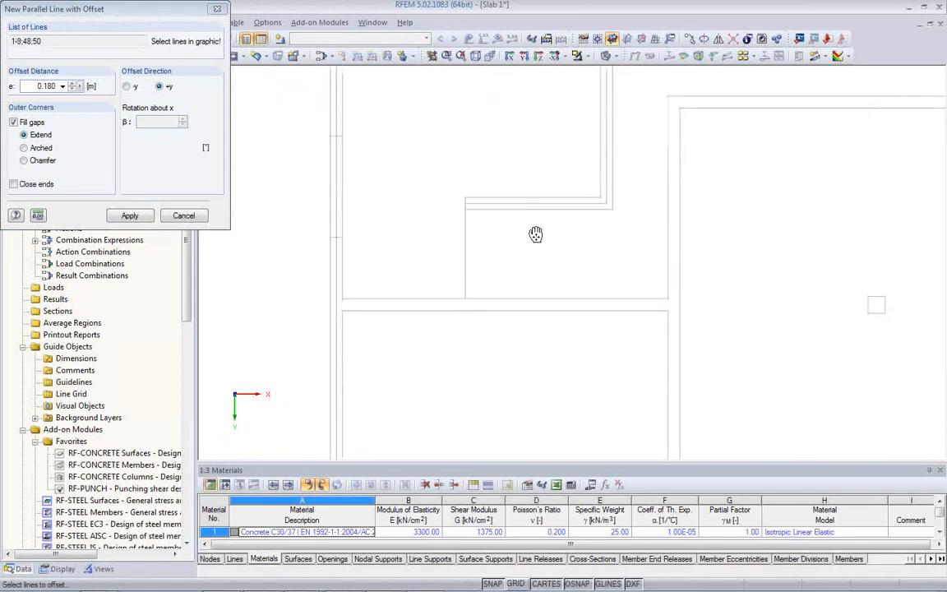
pyautogui.click(448, 308)
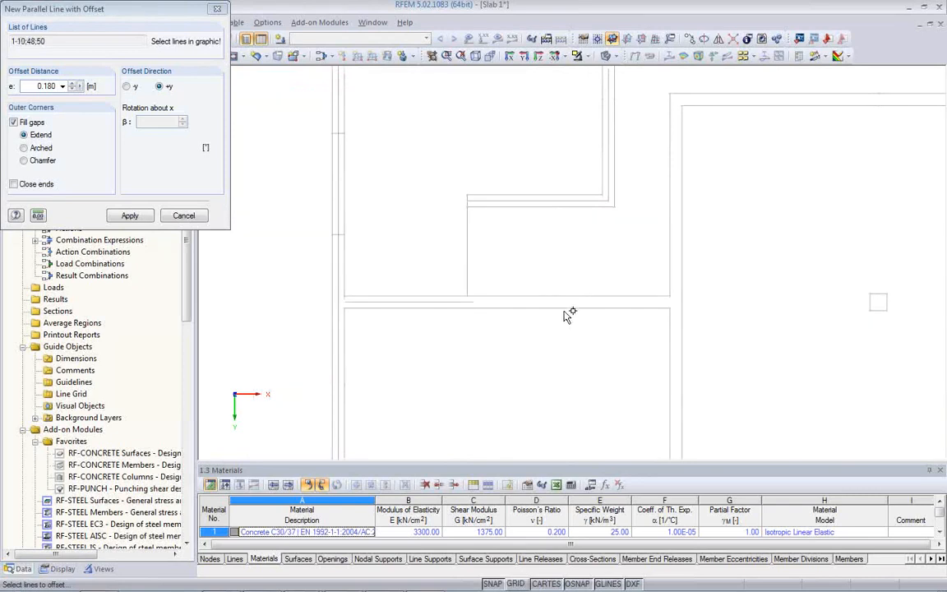
pyautogui.click(683, 271)
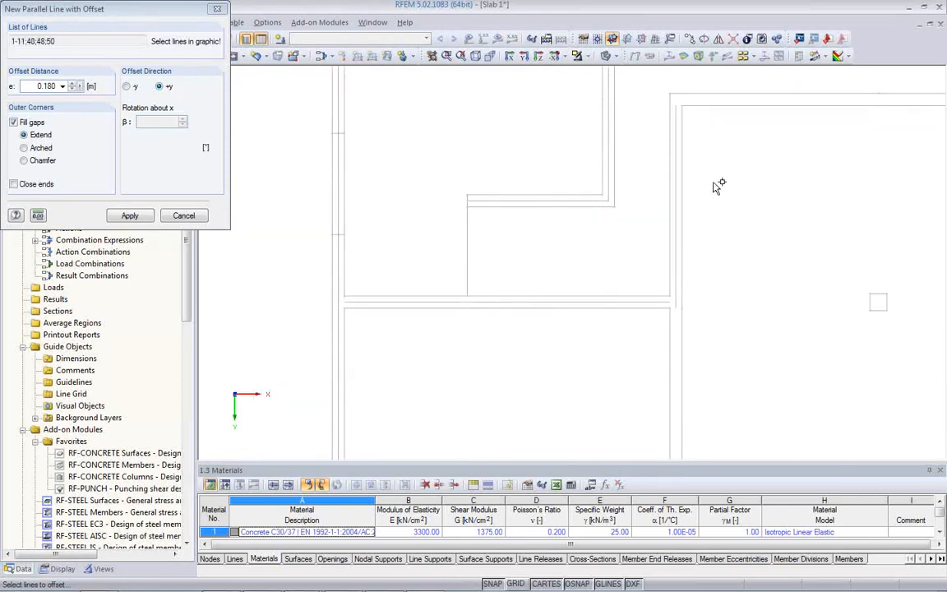
# - Add the large right room's outer top edge and the upper two outer segments of its right wall to the offset selection
pyautogui.click(704, 94)
pyautogui.moveTo(754, 143); pyautogui.dragTo(439, 274, button='middle')
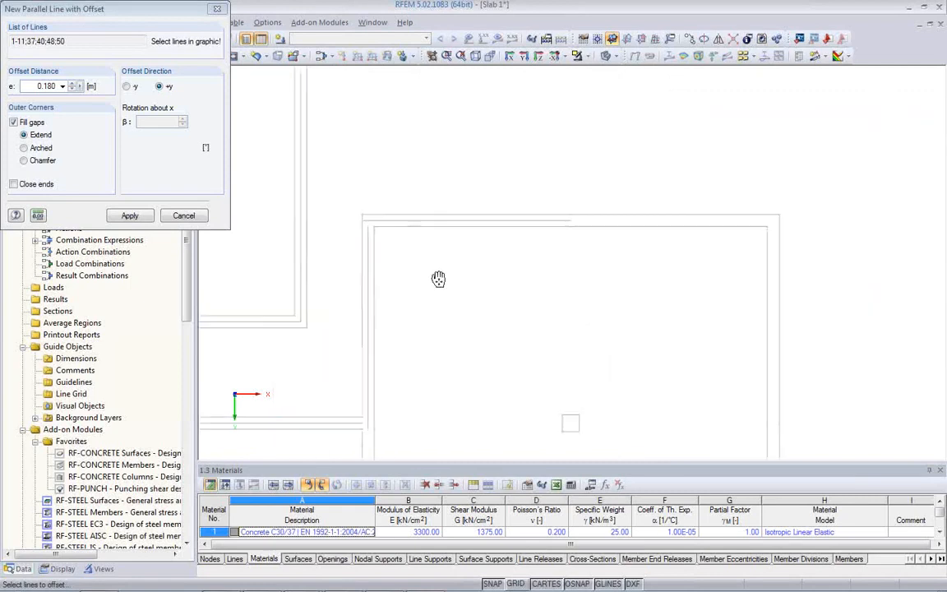
pyautogui.click(618, 215)
pyautogui.click(782, 270)
pyautogui.moveTo(660, 335); pyautogui.dragTo(640, 152, button='middle')
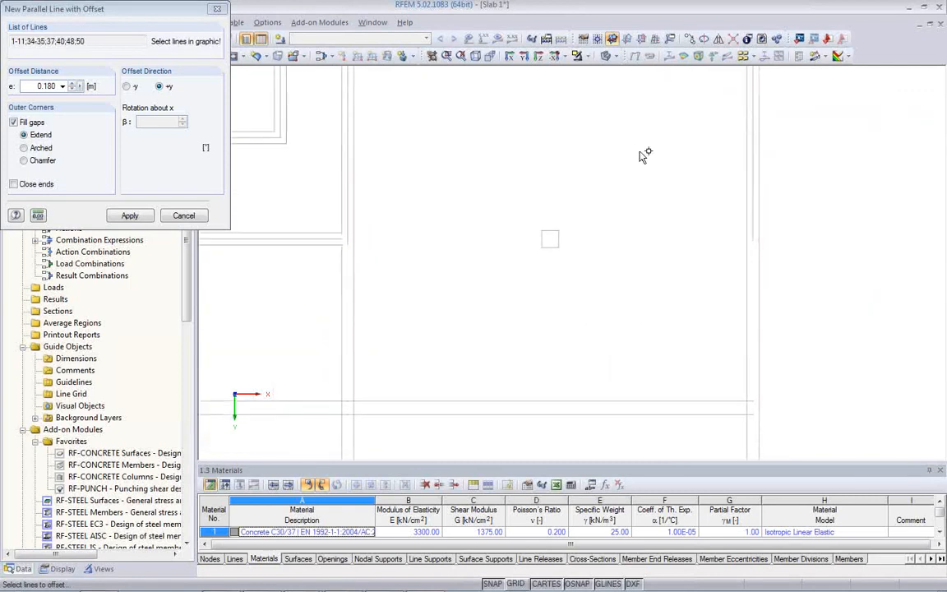
pyautogui.click(757, 318)
# - Add the last outer segment of the right wall and the whole outer edge of the bottom wall to the offset selection
pyautogui.moveTo(653, 325); pyautogui.dragTo(622, 156, button='middle')
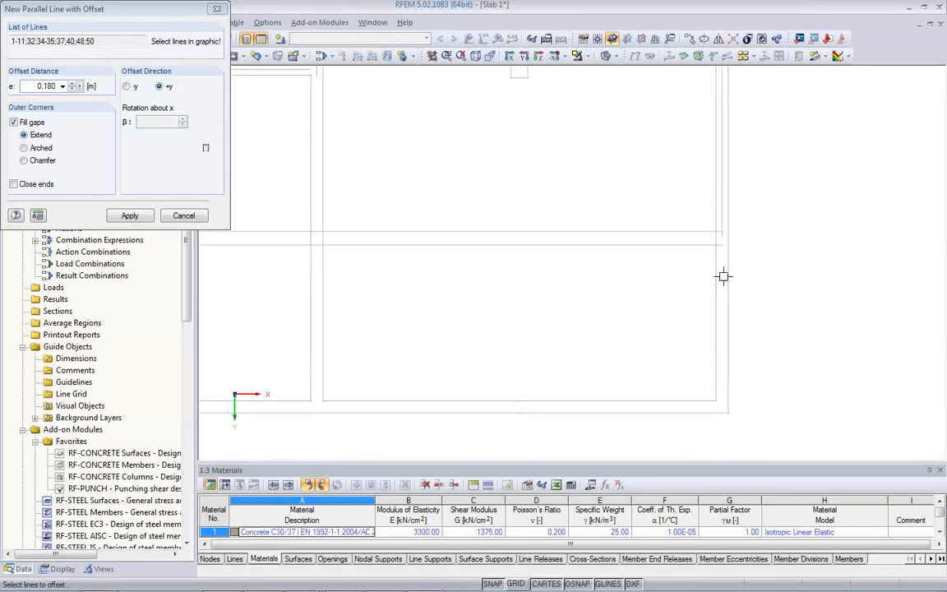
pyautogui.click(727, 324)
pyautogui.click(649, 412)
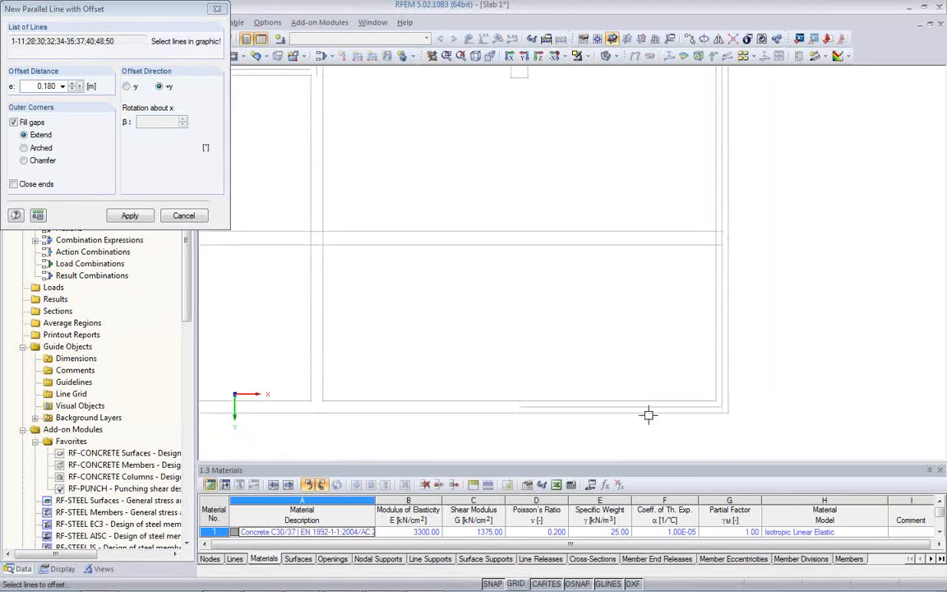
pyautogui.moveTo(548, 364); pyautogui.dragTo(742, 385, button='middle')
pyautogui.click(657, 403)
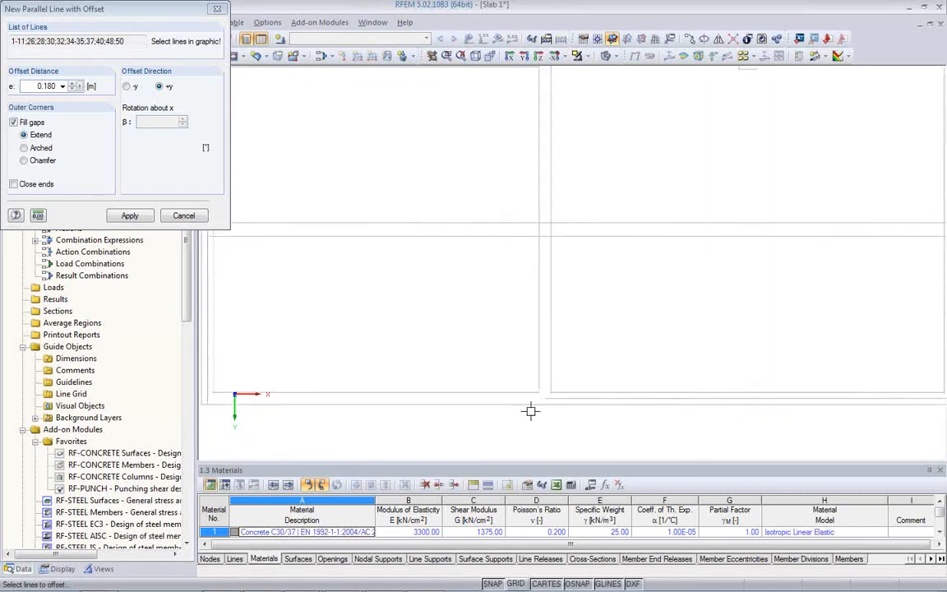
pyautogui.click(452, 402)
pyautogui.moveTo(414, 352); pyautogui.dragTo(554, 370, button='middle')
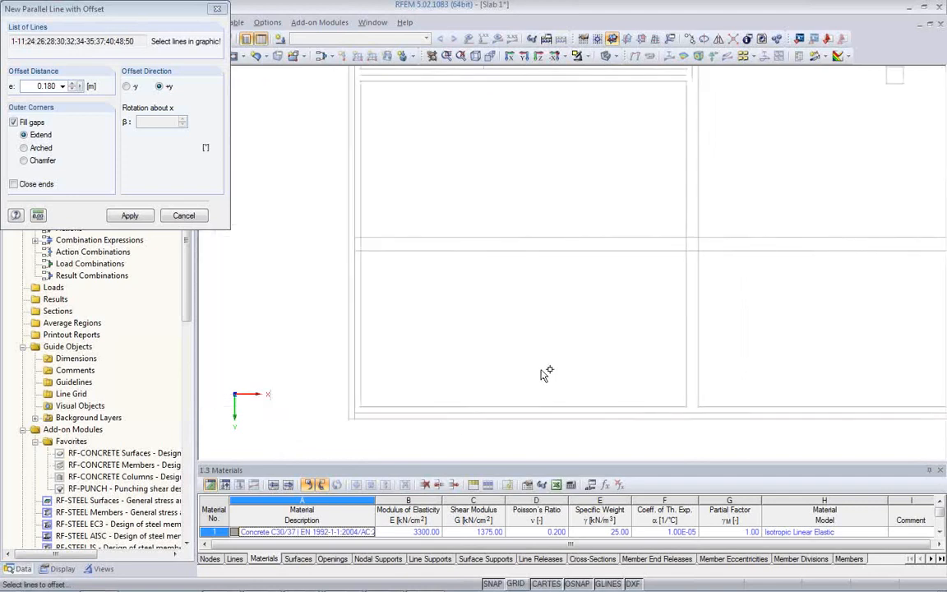
# - Add the upper edges of both spans of the long horizontal beam to the offset selection, leaving its lower edge unselected
pyautogui.click(475, 254)
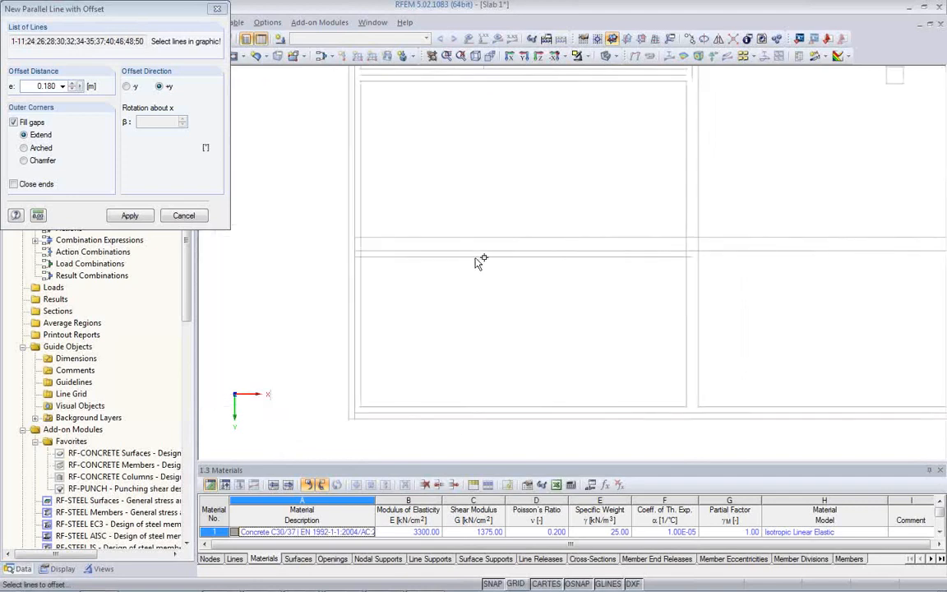
pyautogui.click(476, 249)
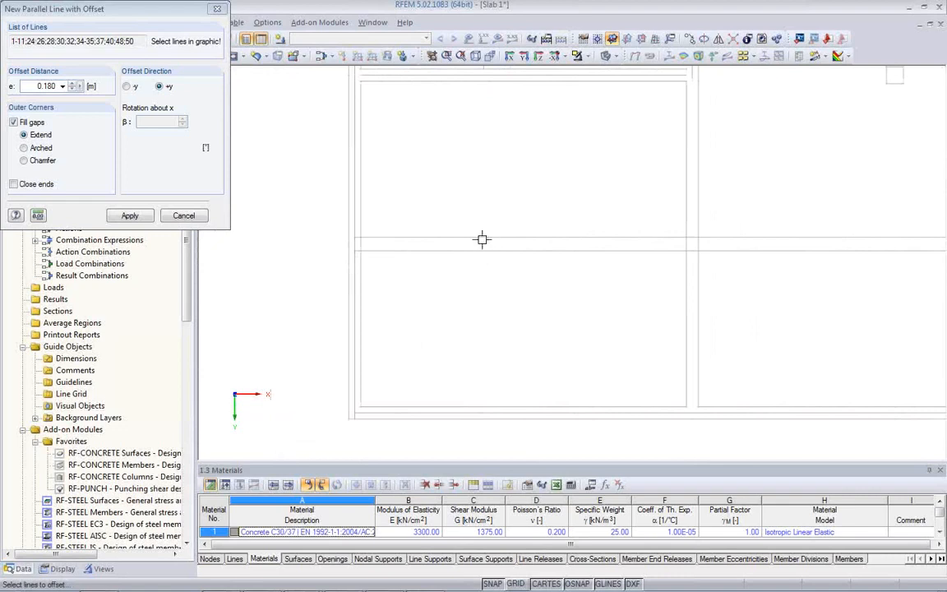
pyautogui.click(483, 238)
pyautogui.click(731, 237)
# - Create the 0.180 m parallel lines from all picked wall and beam outlines and end the offset command
pyautogui.moveTo(814, 299); pyautogui.dragTo(565, 331, button='middle')
pyautogui.scroll(-1, 519, 344)
pyautogui.scroll(-2, 520, 344)
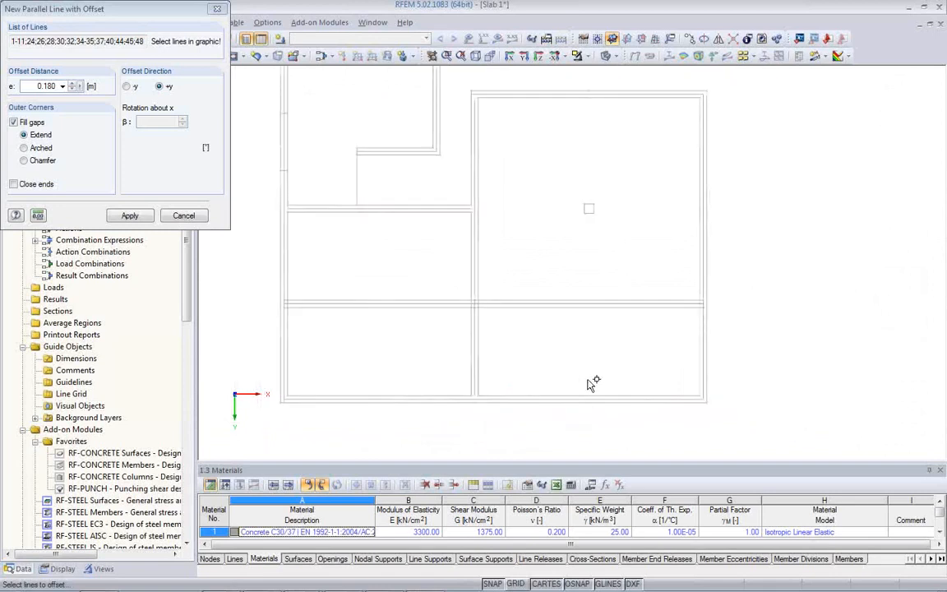
pyautogui.moveTo(514, 302)
pyautogui.mouseDown(button='middle')
pyautogui.moveTo(557, 344)
pyautogui.moveTo(548, 346)
pyautogui.mouseUp(button='middle')
pyautogui.scroll(-2, 526, 326)
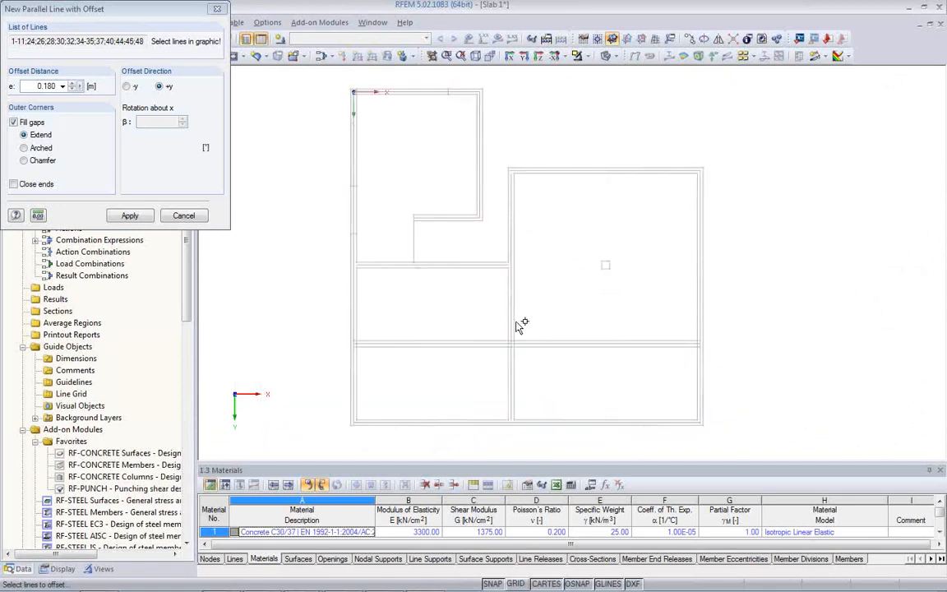
pyautogui.click(129, 215)
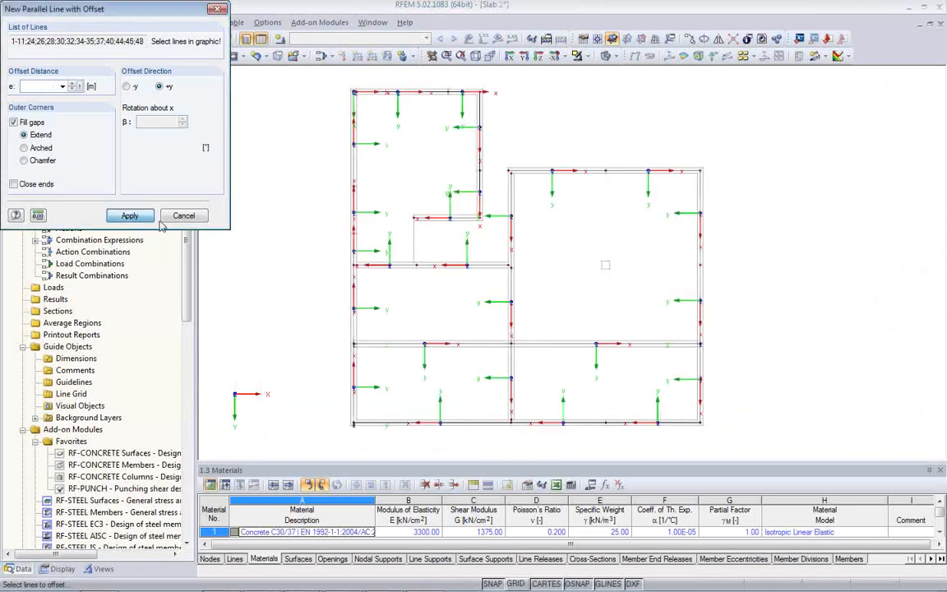
pyautogui.click(184, 216)
# - Draw a line from the left end of the short wall's centre line straight down to the horizontal wall's centre line at X 3.820 m, Y 11.000 m
pyautogui.scroll(2, 408, 298)
pyautogui.moveTo(408, 299)
pyautogui.mouseDown(button='middle')
pyautogui.moveTo(482, 328)
pyautogui.moveTo(467, 272)
pyautogui.mouseUp(button='middle')
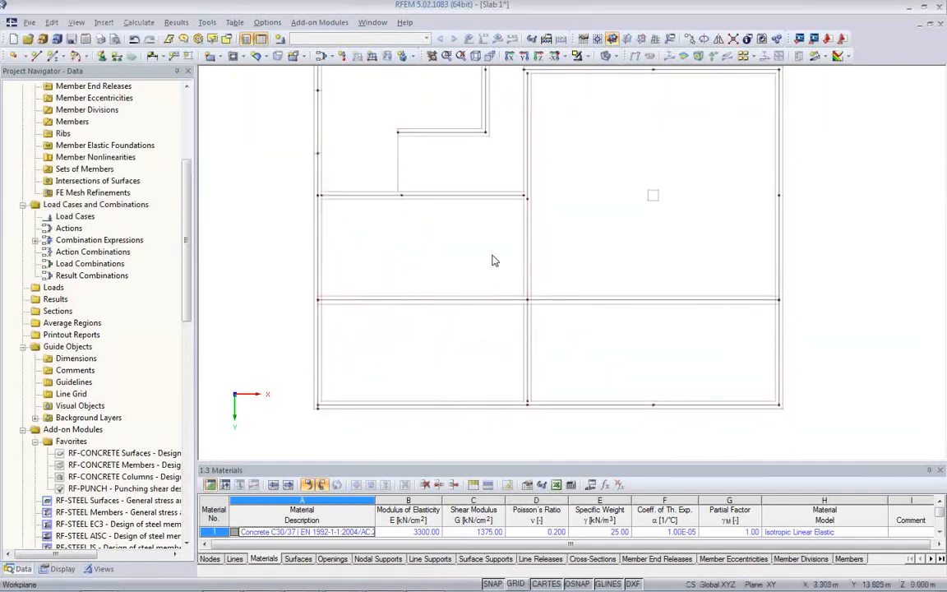
pyautogui.scroll(1, 509, 239)
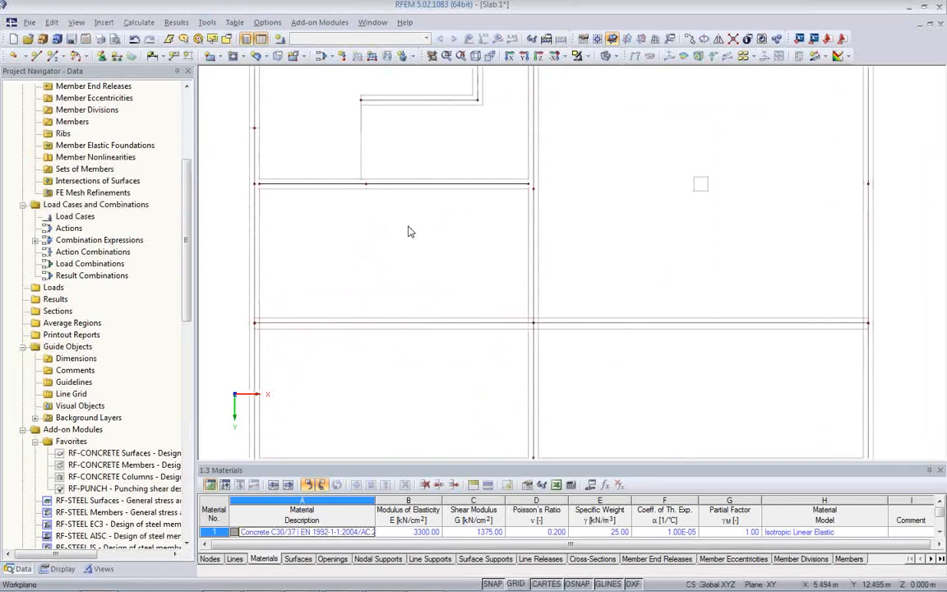
pyautogui.moveTo(419, 218)
pyautogui.mouseDown(button='middle')
pyautogui.moveTo(506, 366)
pyautogui.moveTo(460, 222)
pyautogui.mouseUp(button='middle')
pyautogui.scroll(4, 462, 283)
pyautogui.click(444, 238)
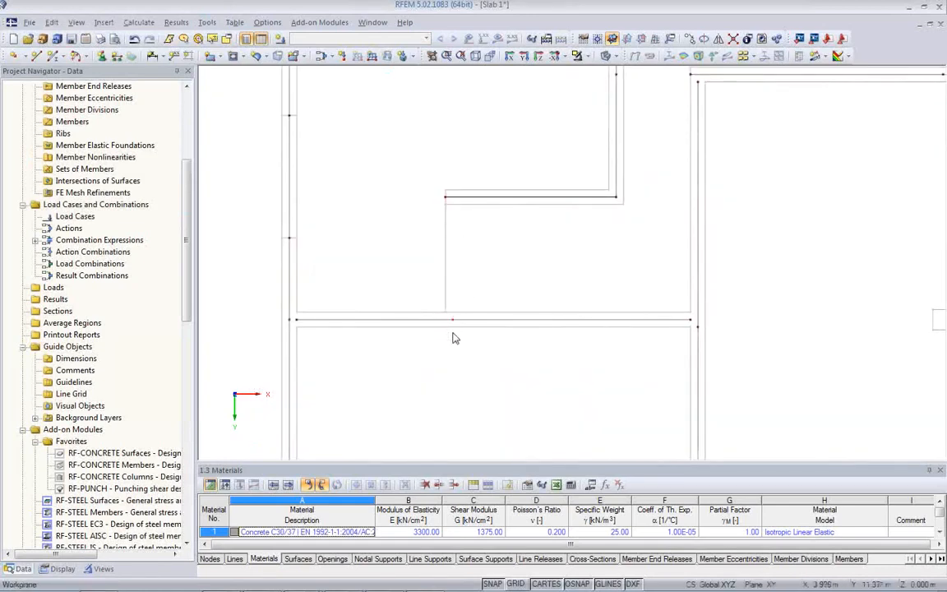
pyautogui.scroll(2, 469, 278)
pyautogui.moveTo(469, 278); pyautogui.dragTo(446, 249, button='middle')
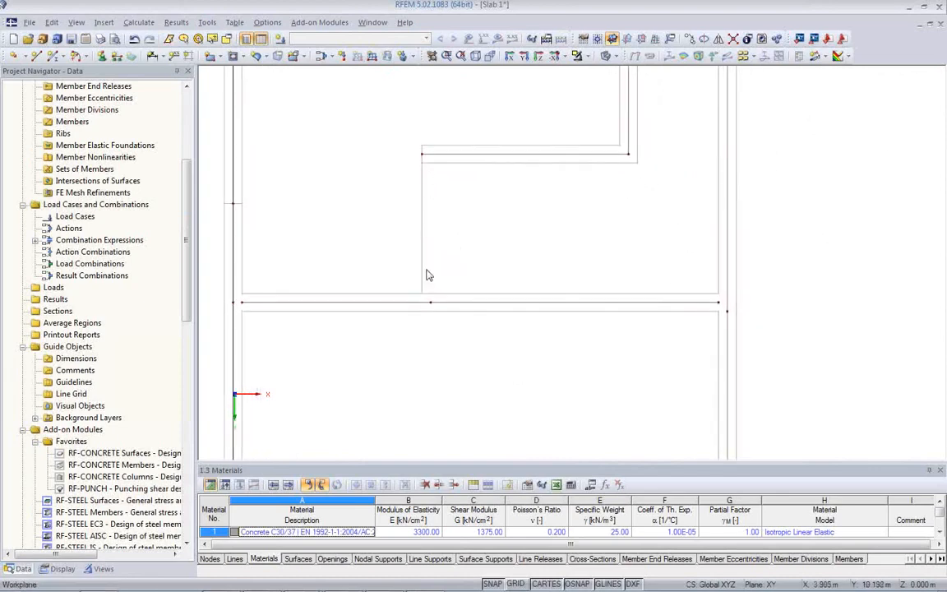
pyautogui.click(35, 55)
pyautogui.click(422, 154)
pyautogui.scroll(5, 424, 327)
pyautogui.scroll(3, 425, 327)
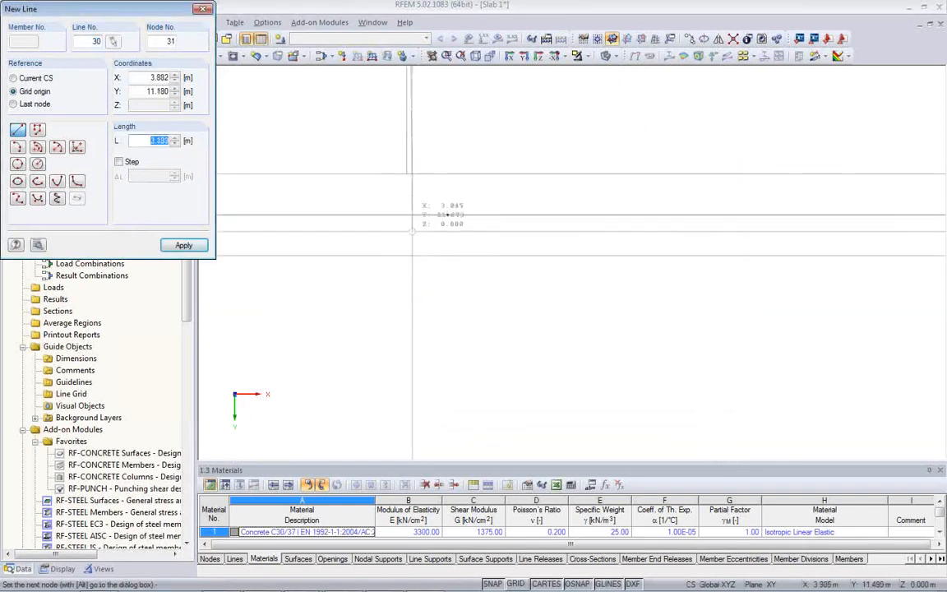
pyautogui.click(406, 215)
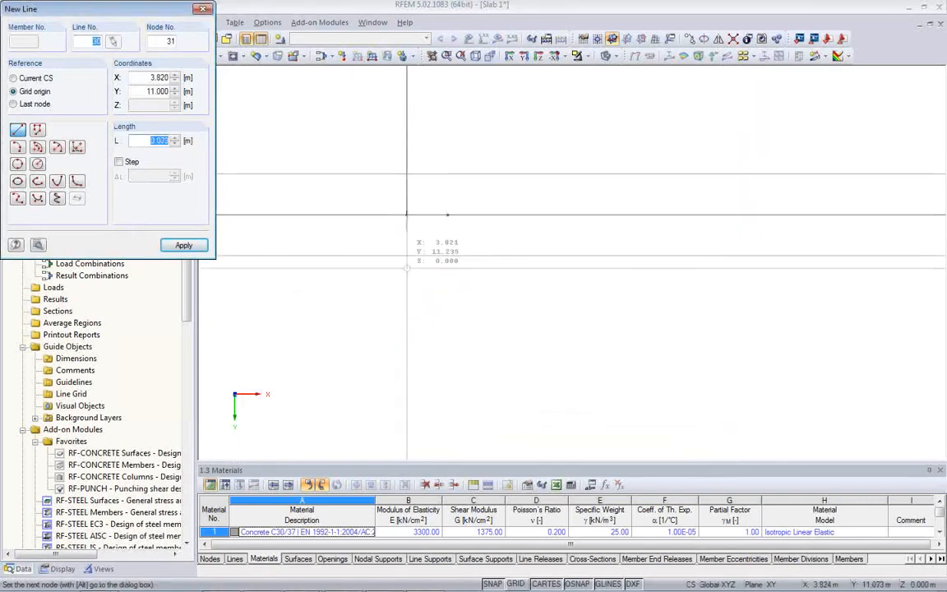
pyautogui.press('Escape')
# - Move the interior horizontal wall's intermediate node onto the new line's end and its left end node onto the left wall's centre-line node
pyautogui.scroll(2, 401, 251)
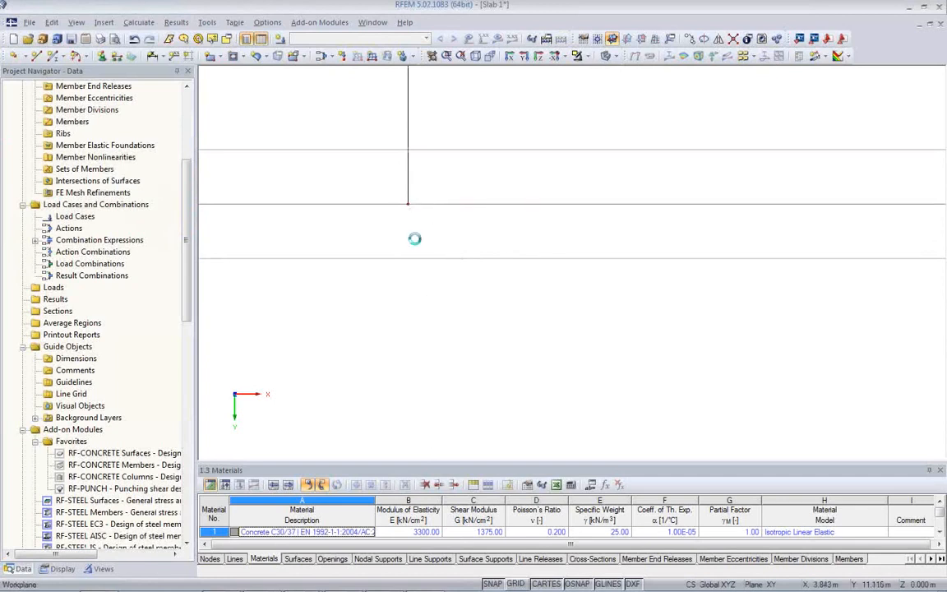
pyautogui.scroll(-2, 405, 289)
pyautogui.moveTo(401, 287); pyautogui.dragTo(616, 309, button='middle')
pyautogui.moveTo(342, 319); pyautogui.dragTo(579, 345, button='middle')
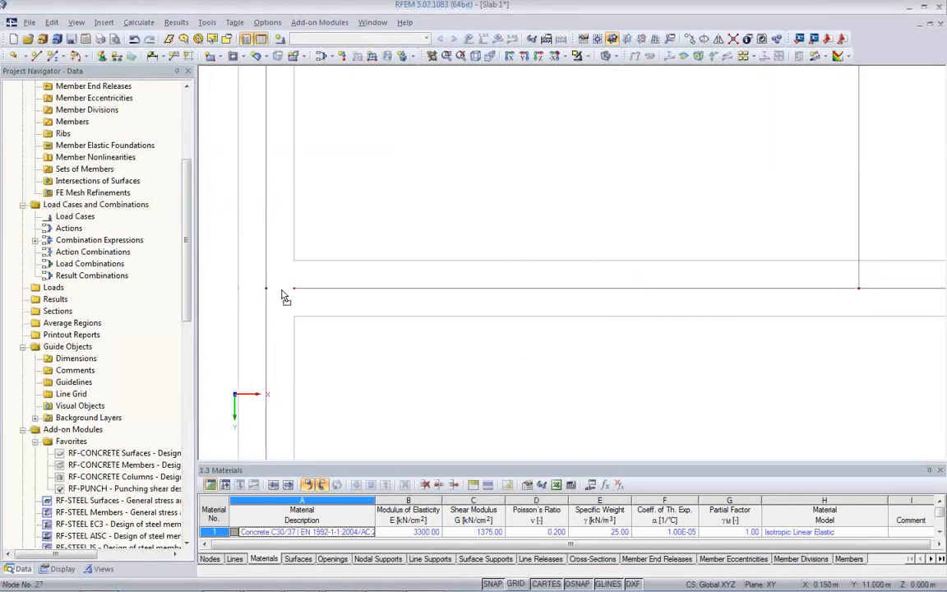
pyautogui.moveTo(326, 243); pyautogui.dragTo(241, 285, button='middle')
# - Join the interior horizontal wall's right end and the central wall's node at the intersection of their centre lines
pyautogui.moveTo(741, 364); pyautogui.dragTo(378, 318, button='middle')
pyautogui.moveTo(670, 333); pyautogui.dragTo(313, 325, button='middle')
pyautogui.moveTo(838, 336); pyautogui.dragTo(543, 312, button='middle')
pyautogui.scroll(1, 542, 312)
pyautogui.scroll(1, 542, 312)
pyautogui.scroll(1, 658, 263)
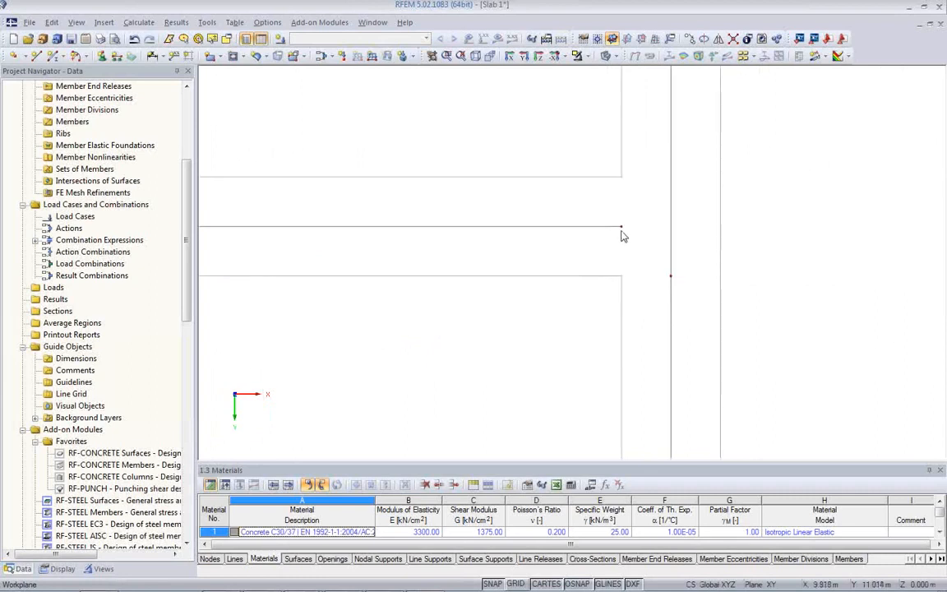
pyautogui.click(671, 250)
pyautogui.press('Delete')
pyautogui.moveTo(671, 275); pyautogui.dragTo(673, 233)
# - Delete the intermediate node on the upper-left room's right wall centre line, merging the joined lines
pyautogui.scroll(-5, 671, 250)
pyautogui.moveTo(638, 223); pyautogui.dragTo(618, 410, button='middle')
pyautogui.scroll(-2, 588, 245)
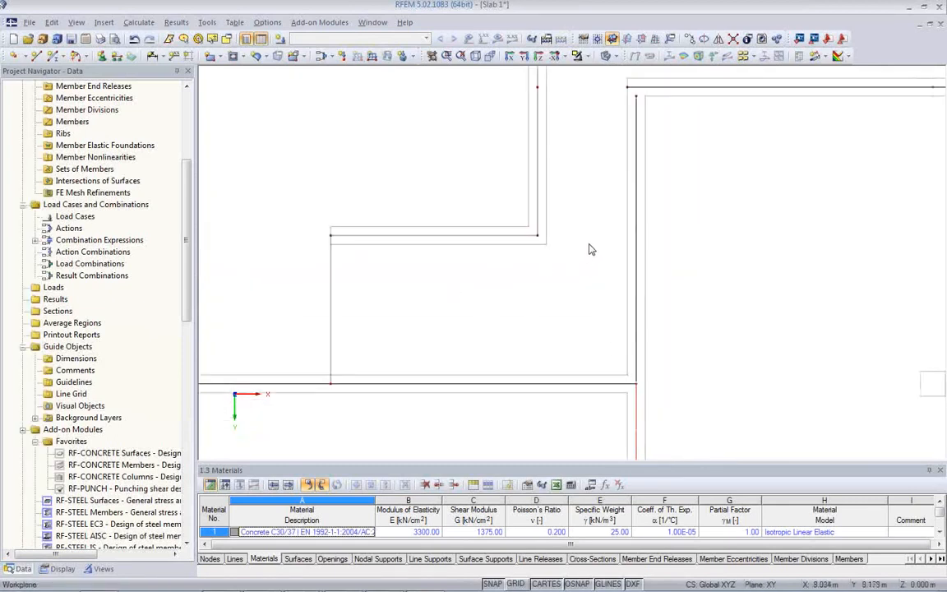
pyautogui.moveTo(629, 158); pyautogui.dragTo(642, 278, button='middle')
pyautogui.scroll(2, 568, 261)
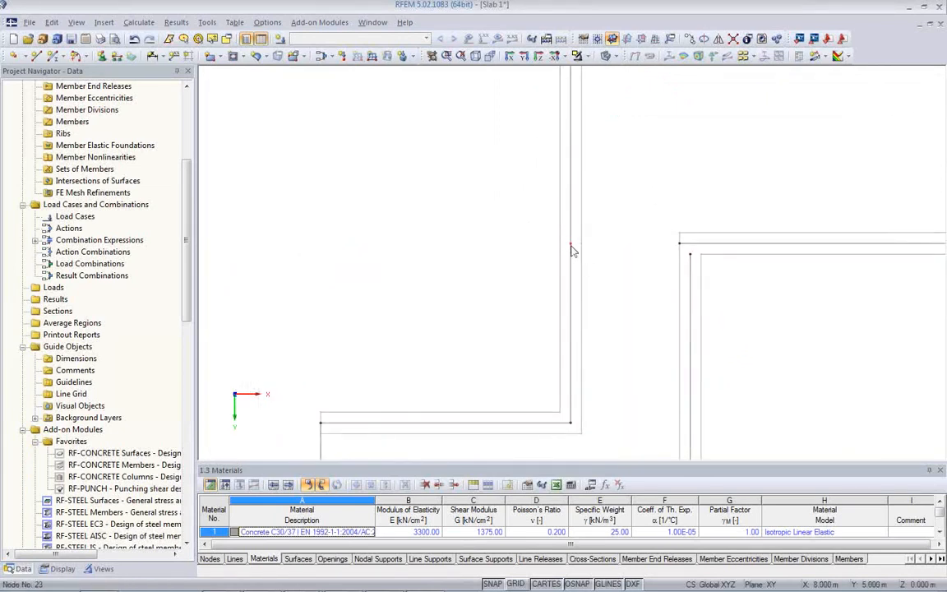
pyautogui.rightClick(571, 249)
pyautogui.moveTo(624, 269)
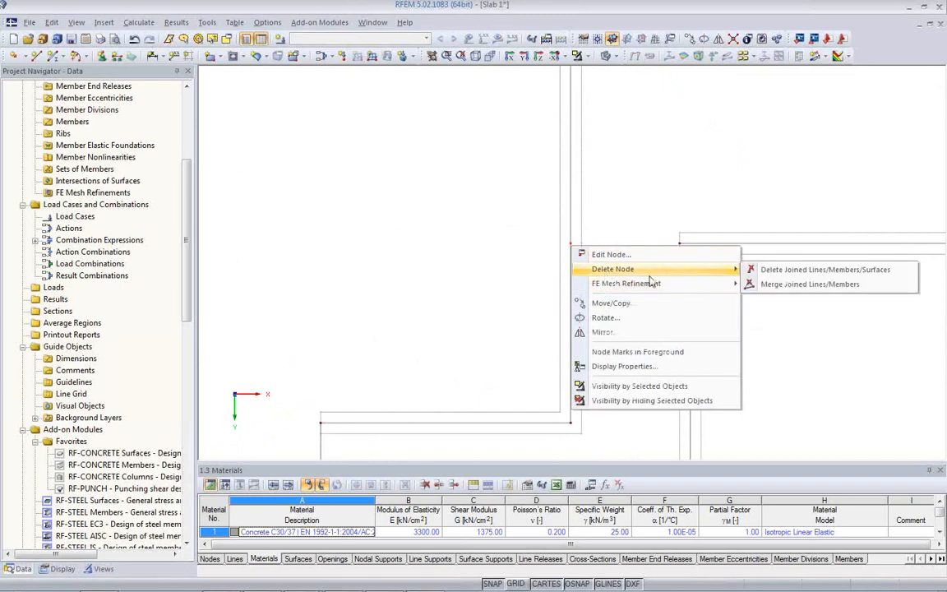
pyautogui.click(786, 285)
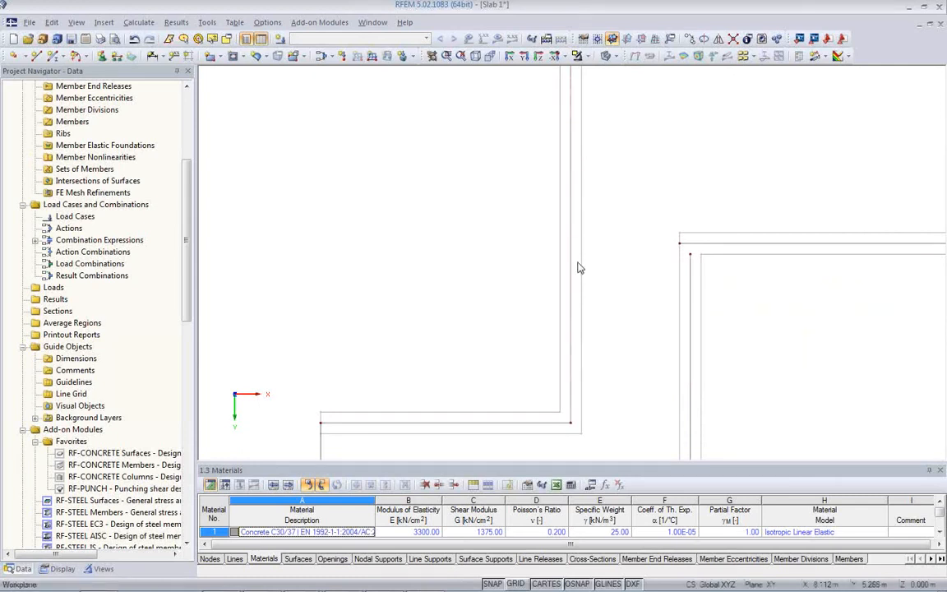
# - Close the right room's upper-left corner by moving the end nodes of both wall centre lines to their intersection
pyautogui.moveTo(595, 257)
pyautogui.mouseDown(button='middle')
pyautogui.moveTo(536, 266)
pyautogui.moveTo(527, 256)
pyautogui.mouseUp(button='middle')
pyautogui.scroll(2, 568, 241)
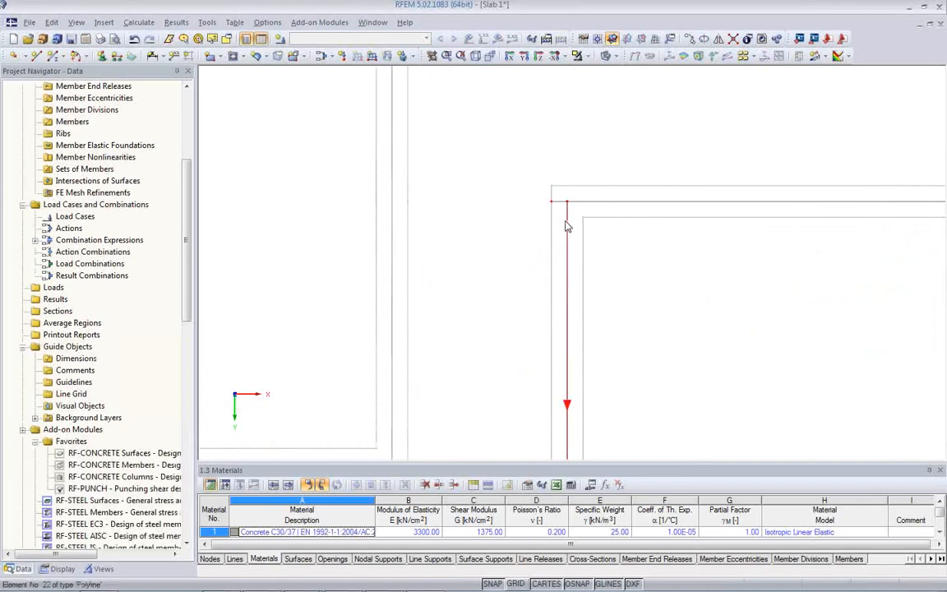
pyautogui.scroll(-2, 564, 224)
pyautogui.moveTo(541, 237); pyautogui.dragTo(650, 260, button='middle')
# - Move the loose node on the right wall's centre line onto the lower interior horizontal wall's right end node
pyautogui.moveTo(778, 267); pyautogui.dragTo(487, 247, button='middle')
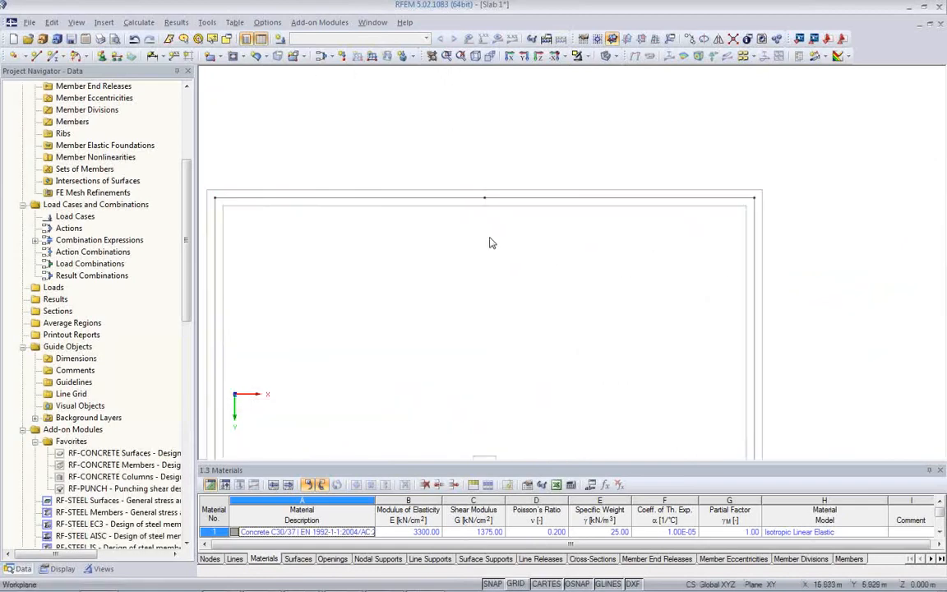
pyautogui.scroll(2, 507, 139)
pyautogui.scroll(1, 544, 341)
pyautogui.moveTo(544, 342); pyautogui.dragTo(634, 146, button='middle')
pyautogui.scroll(-3, 655, 218)
pyautogui.scroll(2, 706, 351)
pyautogui.scroll(-3, 736, 351)
pyautogui.scroll(2, 689, 303)
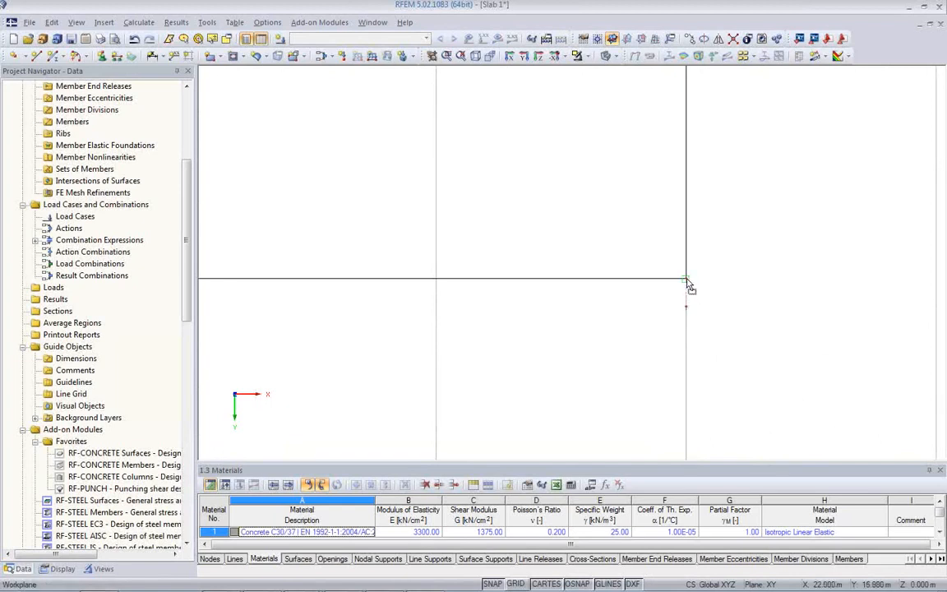
# - Move the central wall's lower end node onto the bottom wall's centre line
pyautogui.moveTo(622, 317); pyautogui.dragTo(754, 273, button='middle')
pyautogui.scroll(-2, 754, 273)
pyautogui.moveTo(563, 290)
pyautogui.mouseDown(button='middle')
pyautogui.moveTo(704, 234)
pyautogui.moveTo(732, 289)
pyautogui.moveTo(549, 284)
pyautogui.mouseUp(button='middle')
pyautogui.scroll(-2, 551, 296)
pyautogui.scroll(-2, 567, 328)
pyautogui.moveTo(570, 332)
pyautogui.mouseDown(button='middle')
pyautogui.moveTo(666, 164)
pyautogui.moveTo(617, 247)
pyautogui.mouseUp(button='middle')
pyautogui.scroll(-2, 616, 271)
pyautogui.moveTo(608, 321); pyautogui.dragTo(622, 218, button='middle')
pyautogui.scroll(-3, 619, 251)
pyautogui.scroll(5, 657, 392)
pyautogui.scroll(-2, 571, 372)
pyautogui.moveTo(366, 360); pyautogui.dragTo(823, 422, button='middle')
pyautogui.scroll(-3, 585, 400)
pyautogui.scroll(4, 374, 400)
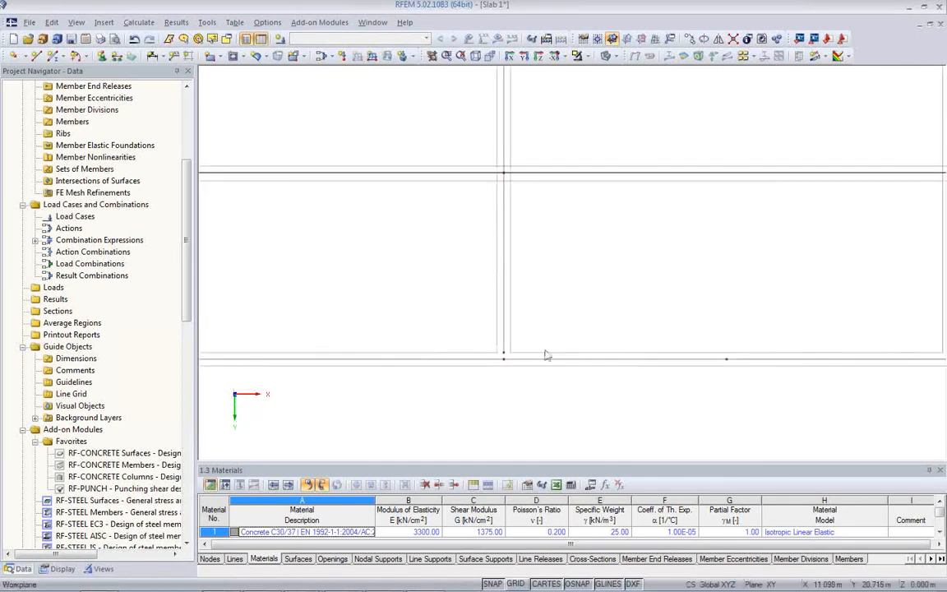
pyautogui.moveTo(510, 334); pyautogui.dragTo(510, 350)
# - Close the building's lower-left corner by moving the left wall's end node onto the bottom wall's left end node
pyautogui.moveTo(440, 324); pyautogui.dragTo(695, 344, button='middle')
pyautogui.moveTo(318, 352); pyautogui.dragTo(608, 356, button='middle')
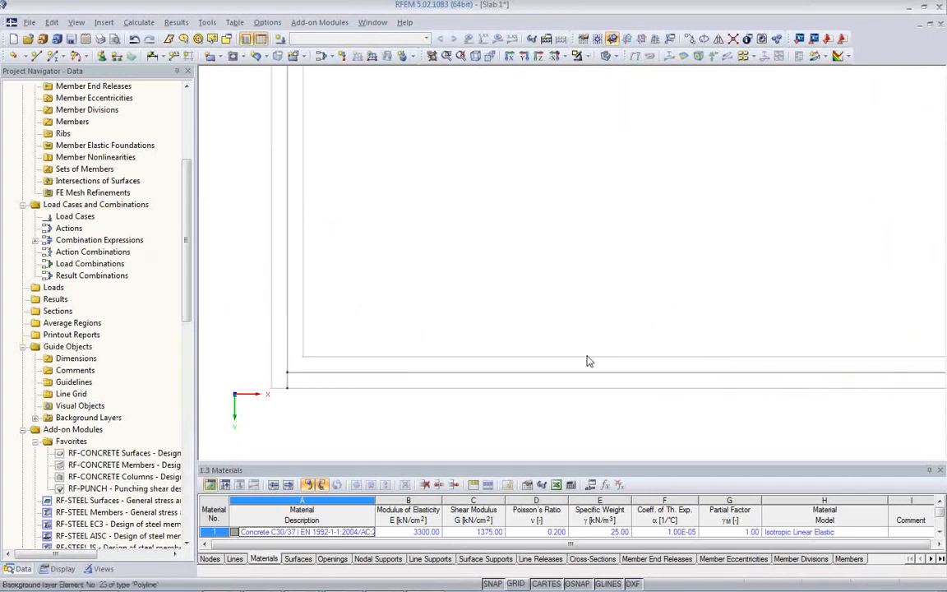
pyautogui.scroll(3, 306, 392)
pyautogui.scroll(2, 261, 391)
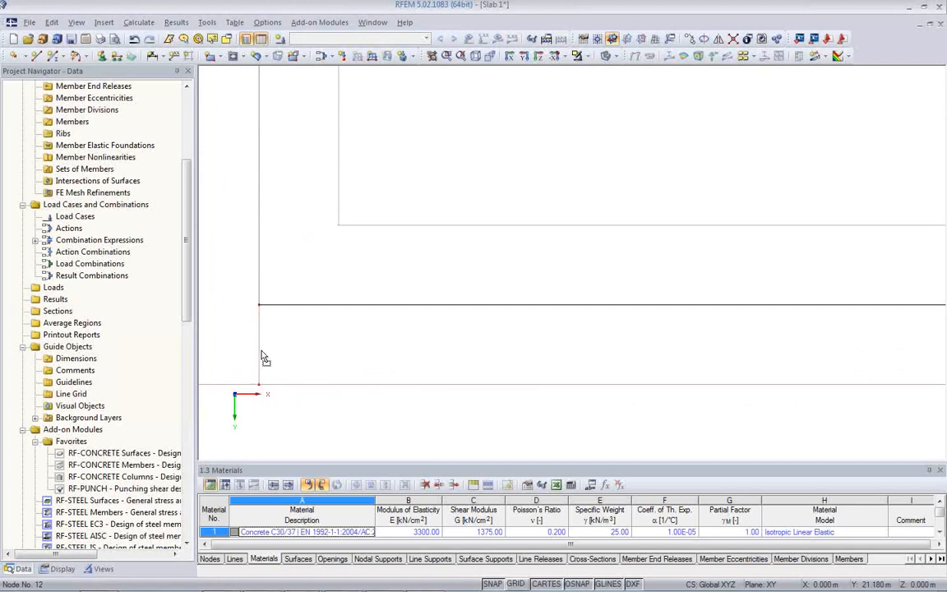
pyautogui.scroll(-2, 387, 192)
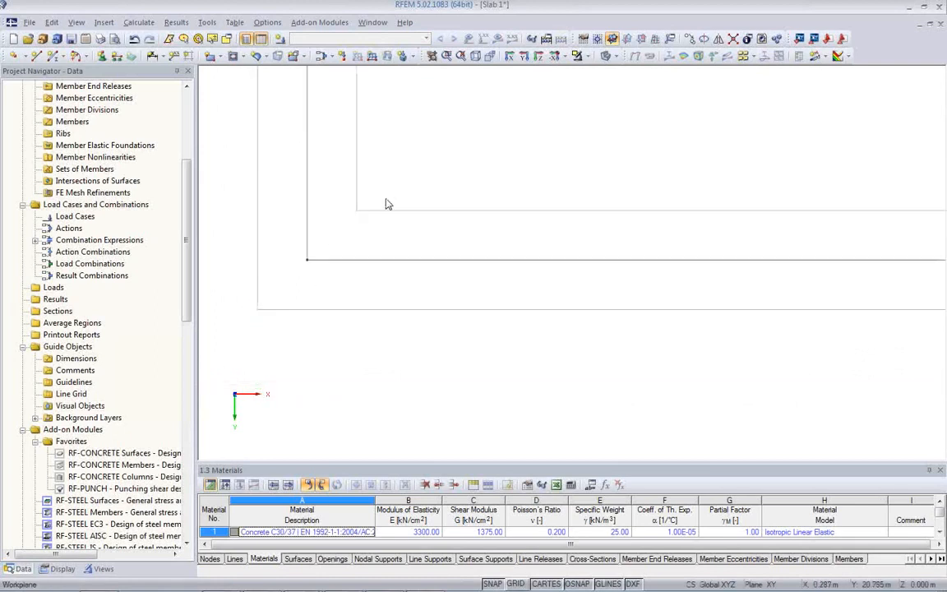
# - Move the lower left wall segment's upper end node onto the lower interior horizontal wall's left end node
pyautogui.scroll(-3, 509, 338)
pyautogui.moveTo(565, 186); pyautogui.dragTo(481, 290, button='middle')
pyautogui.scroll(-2, 480, 287)
pyautogui.scroll(2, 369, 94)
pyautogui.scroll(3, 343, 183)
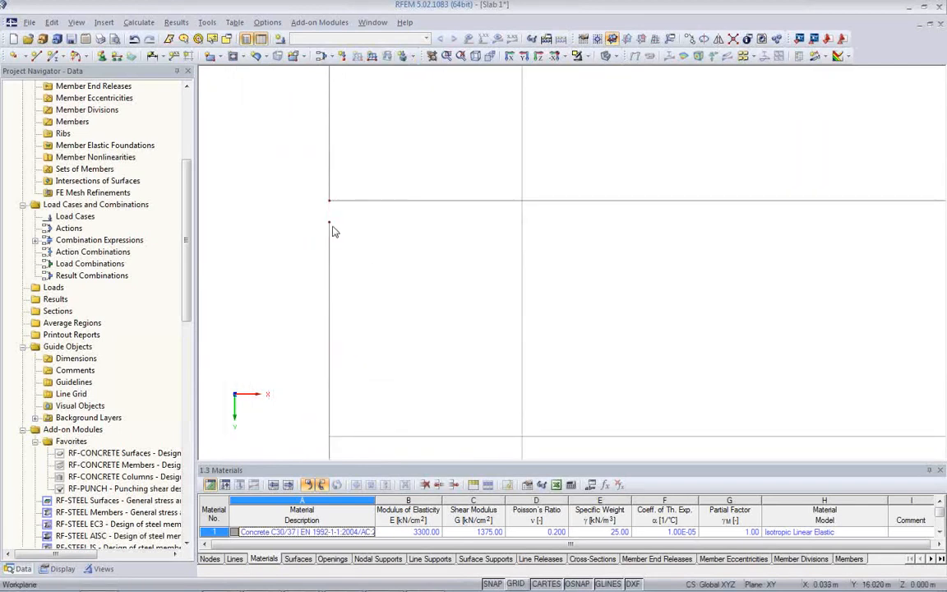
pyautogui.moveTo(330, 222); pyautogui.dragTo(328, 202)
# - Examine the remaining wall junctions up close and check the complete centre-line layout of the floor plan
pyautogui.scroll(5, 370, 228)
pyautogui.scroll(-8, 499, 271)
pyautogui.moveTo(543, 209); pyautogui.dragTo(497, 319, button='middle')
pyautogui.scroll(2, 349, 233)
pyautogui.scroll(12, 326, 231)
pyautogui.scroll(-11, 328, 233)
pyautogui.scroll(-1, 508, 264)
pyautogui.moveTo(678, 312); pyautogui.dragTo(428, 299, button='middle')
pyautogui.scroll(-5, 564, 297)
pyautogui.moveTo(608, 309); pyautogui.dragTo(627, 280, button='middle')
pyautogui.scroll(-1, 473, 306)
pyautogui.scroll(-1, 599, 274)
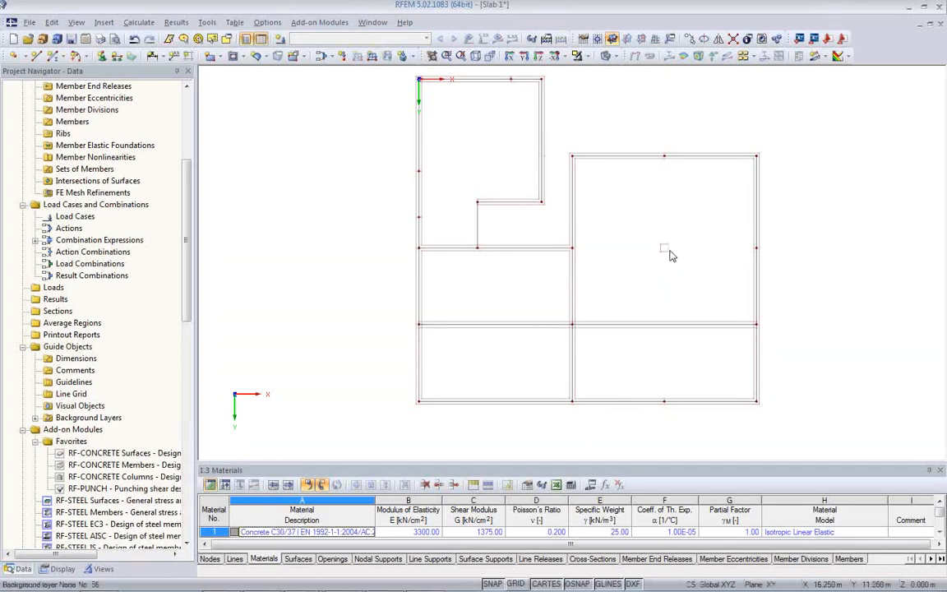
pyautogui.scroll(2, 550, 268)
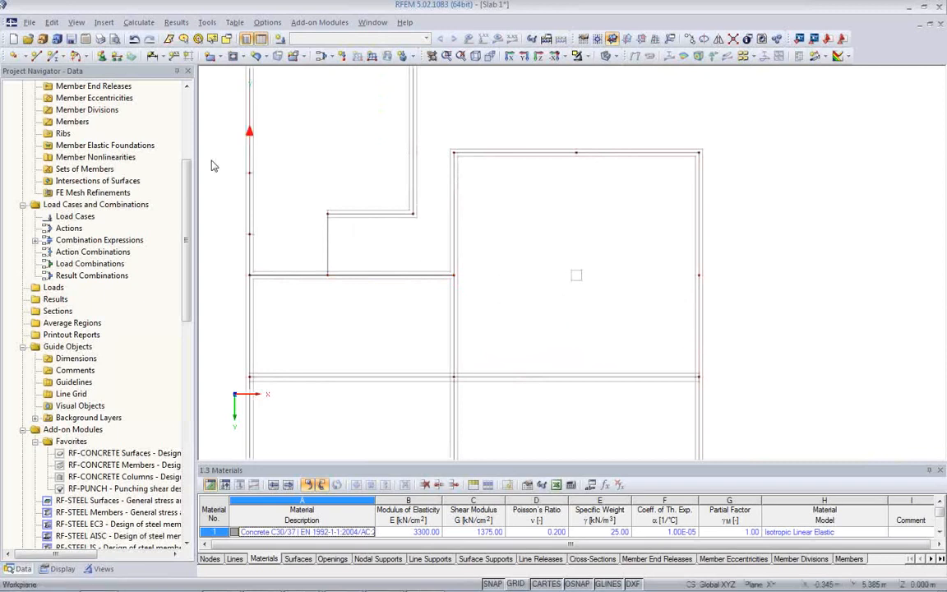
pyautogui.click(36, 55)
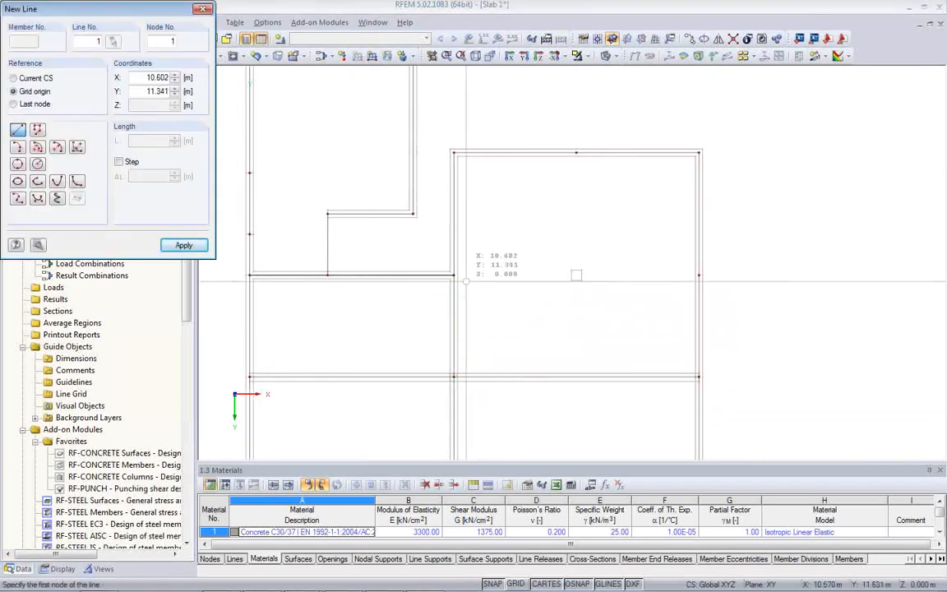
pyautogui.click(576, 153)
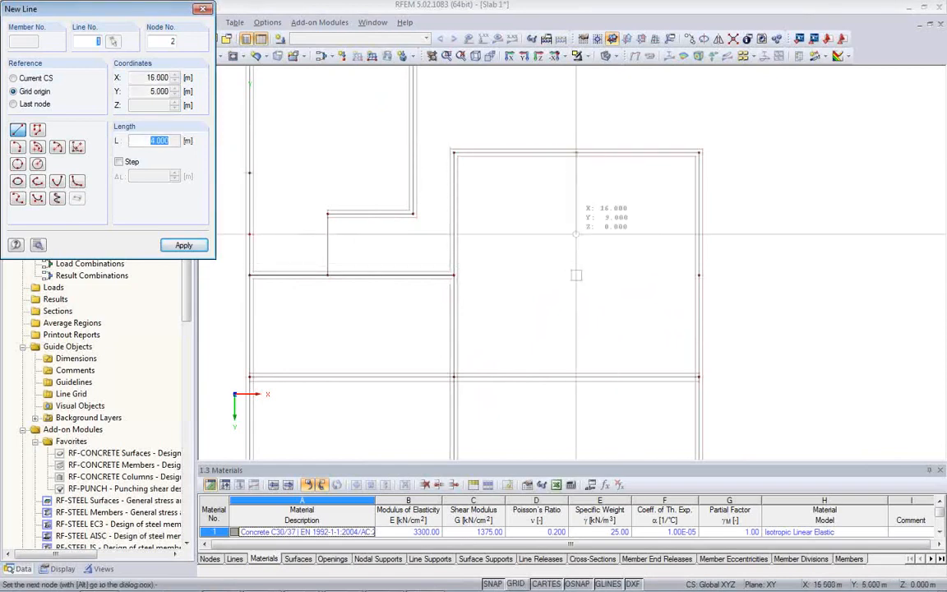
pyautogui.rightClick(566, 329)
pyautogui.rightClick(574, 315)
# - Draw a horizontal line across the right room from the central wall's node through the column to the right wall's node
pyautogui.scroll(5, 526, 309)
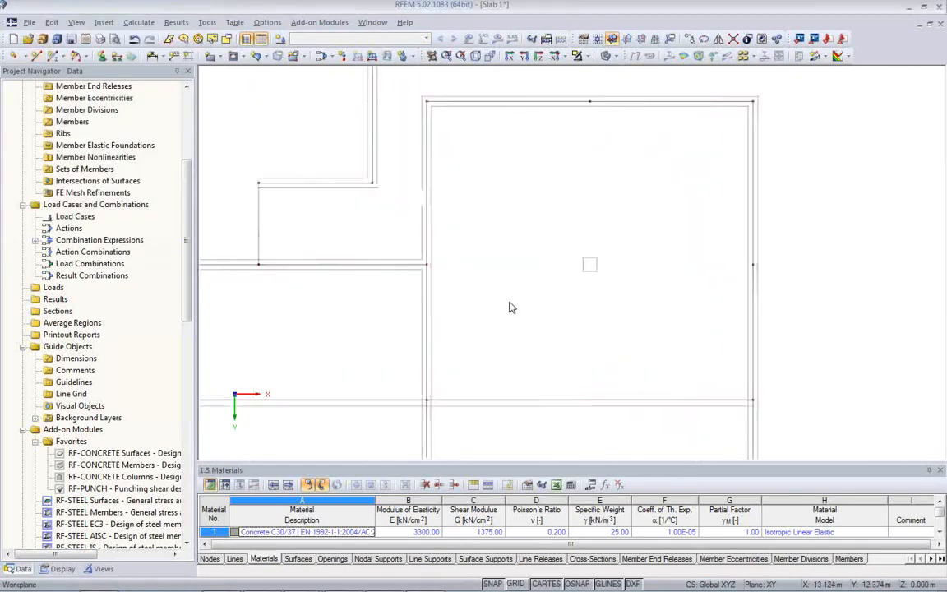
pyautogui.moveTo(452, 278); pyautogui.dragTo(389, 280, button='middle')
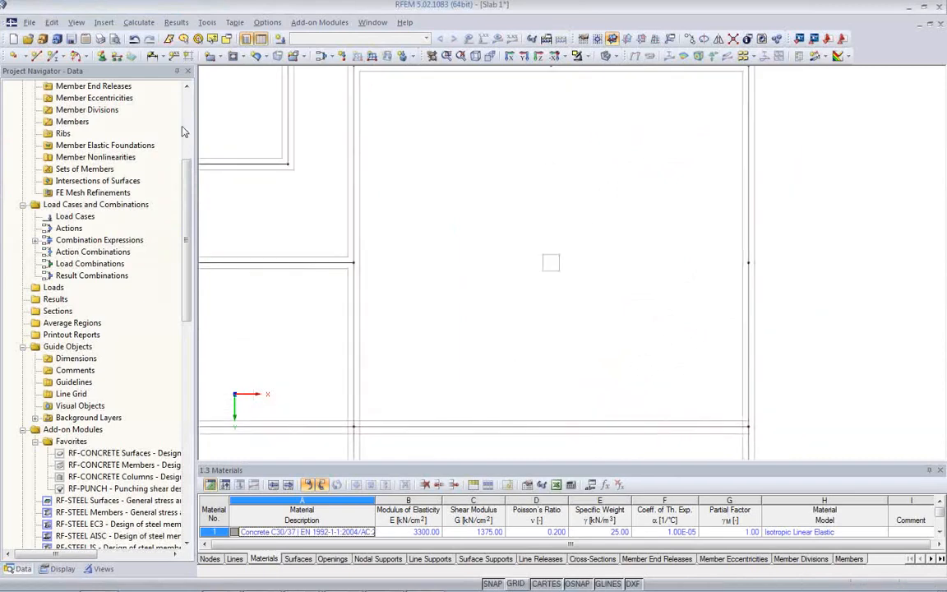
pyautogui.click(35, 55)
pyautogui.click(352, 263)
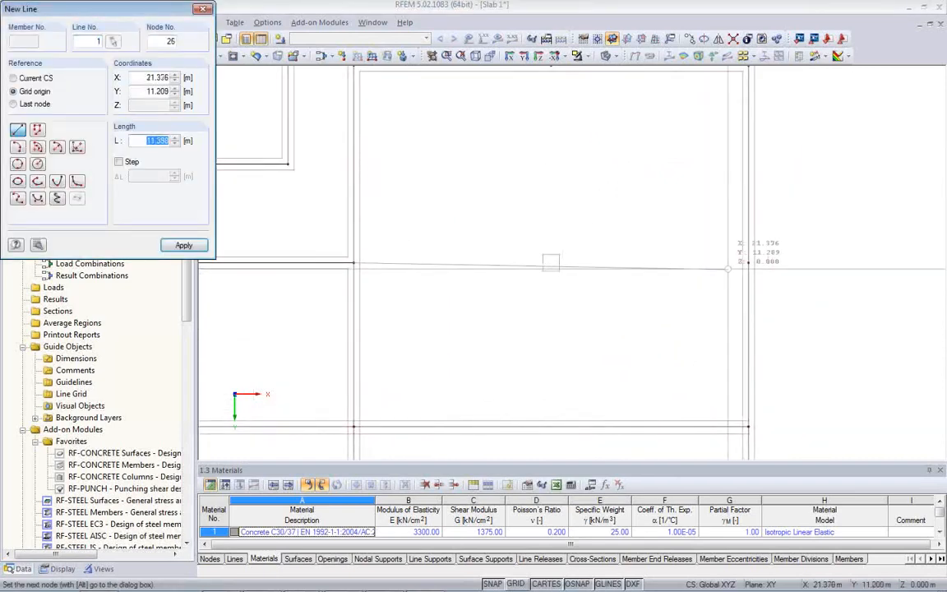
pyautogui.click(746, 263)
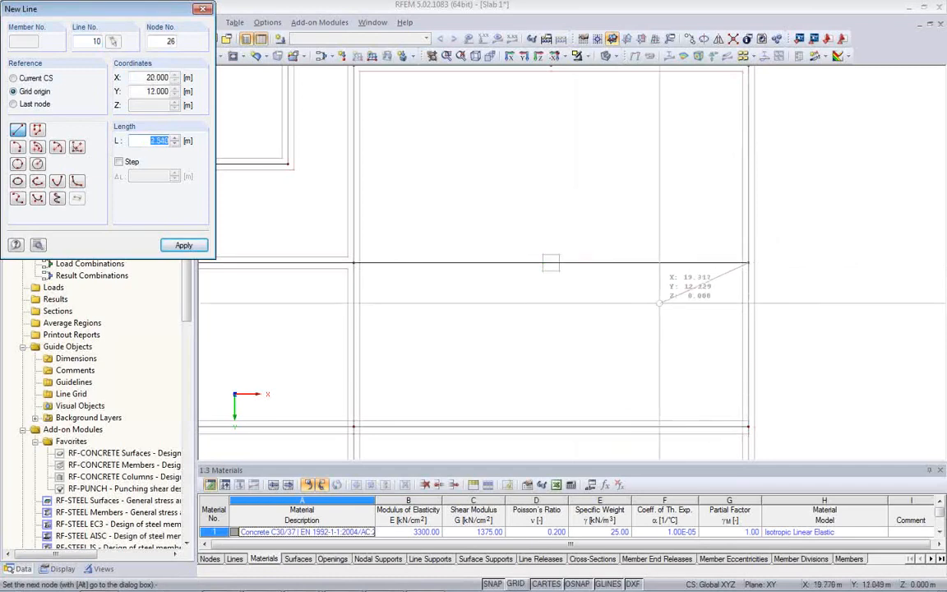
pyautogui.rightClick(624, 315)
# - Draw a vertical line from the right room's top wall midpoint node down to the column centre on the horizontal line
pyautogui.moveTo(625, 312); pyautogui.dragTo(617, 374, button='middle')
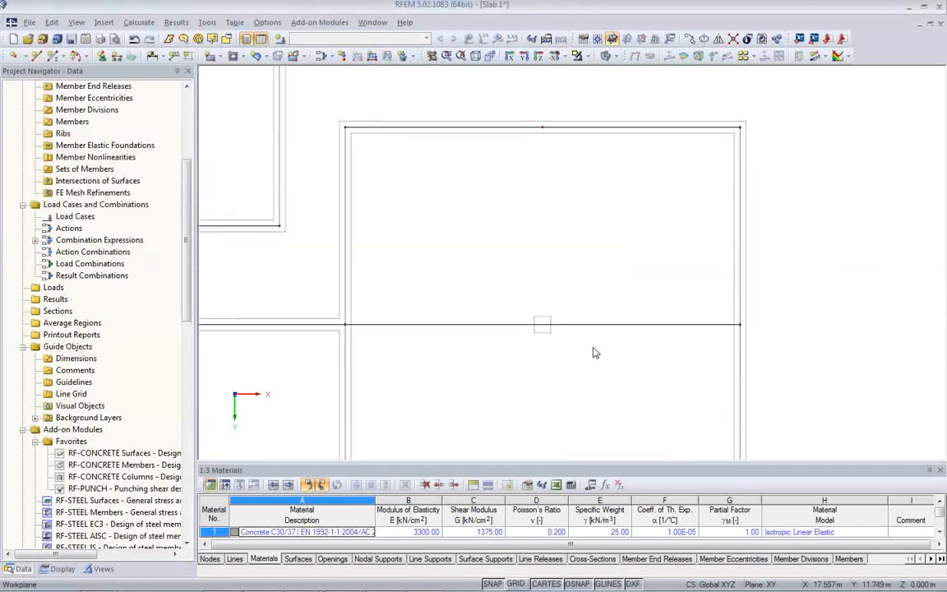
pyautogui.click(51, 57)
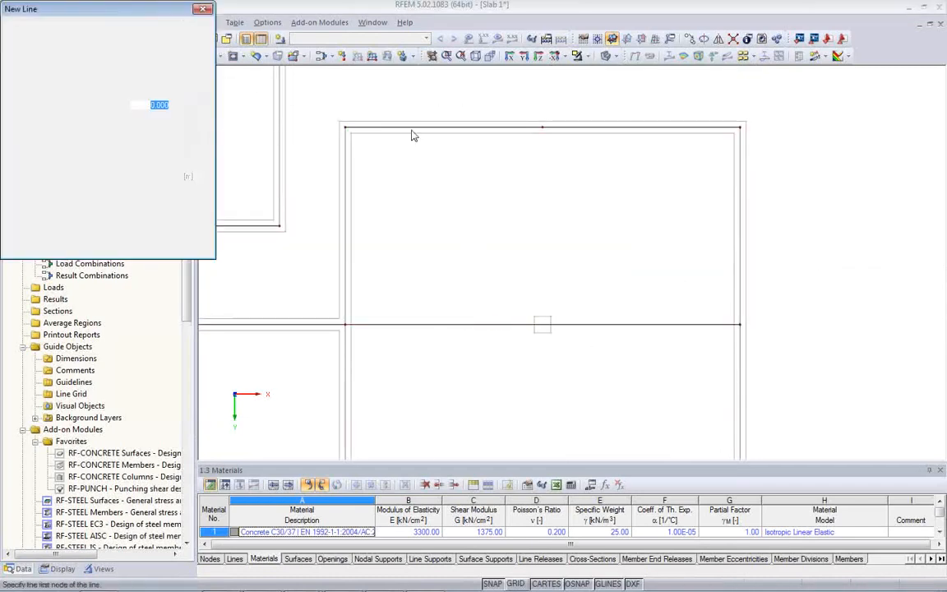
pyautogui.click(542, 126)
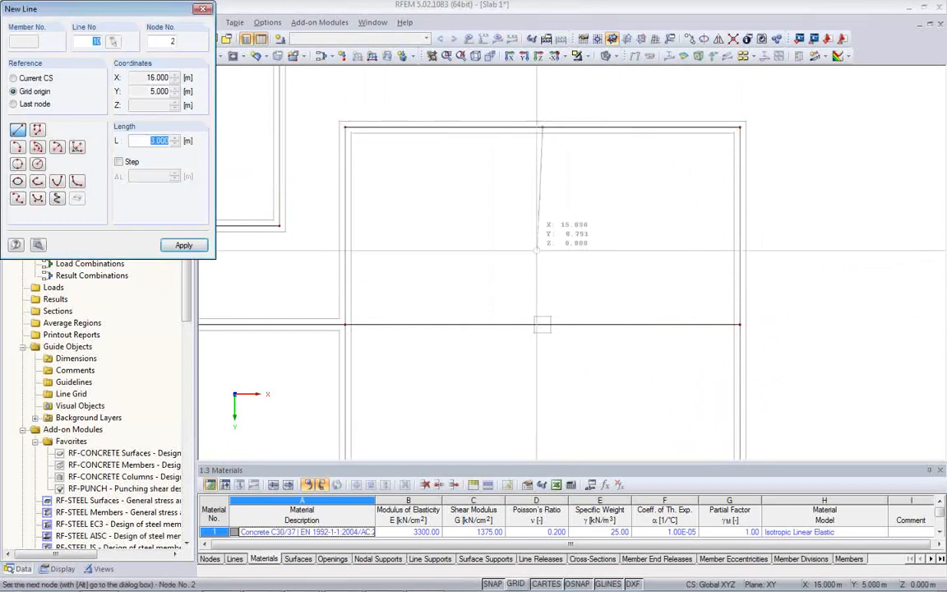
pyautogui.click(542, 324)
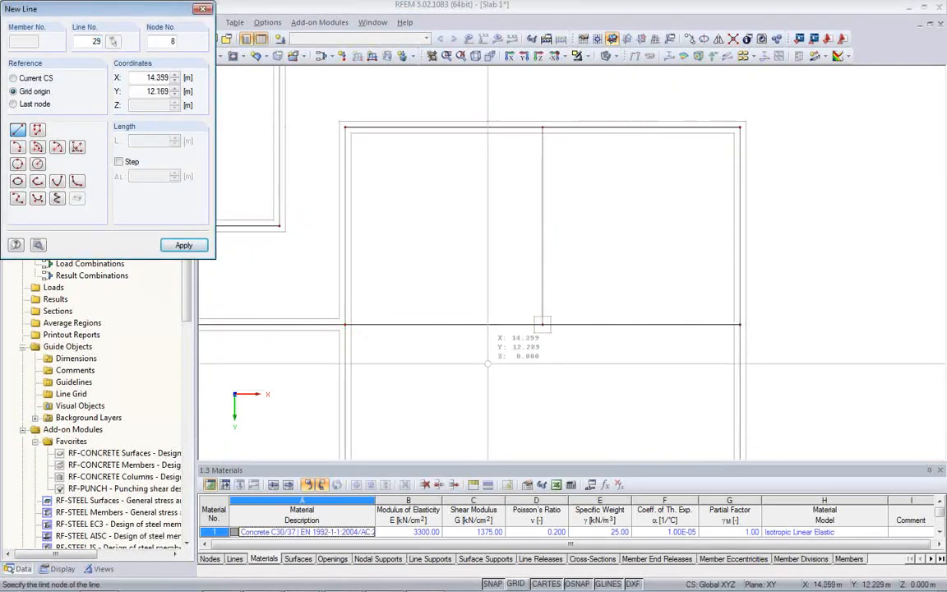
pyautogui.scroll(3, 489, 361)
pyautogui.press('Escape')
# - Delete the intermediate node on the bottom wall's centre line in the right half, merging the joined lines
pyautogui.scroll(-5, 509, 358)
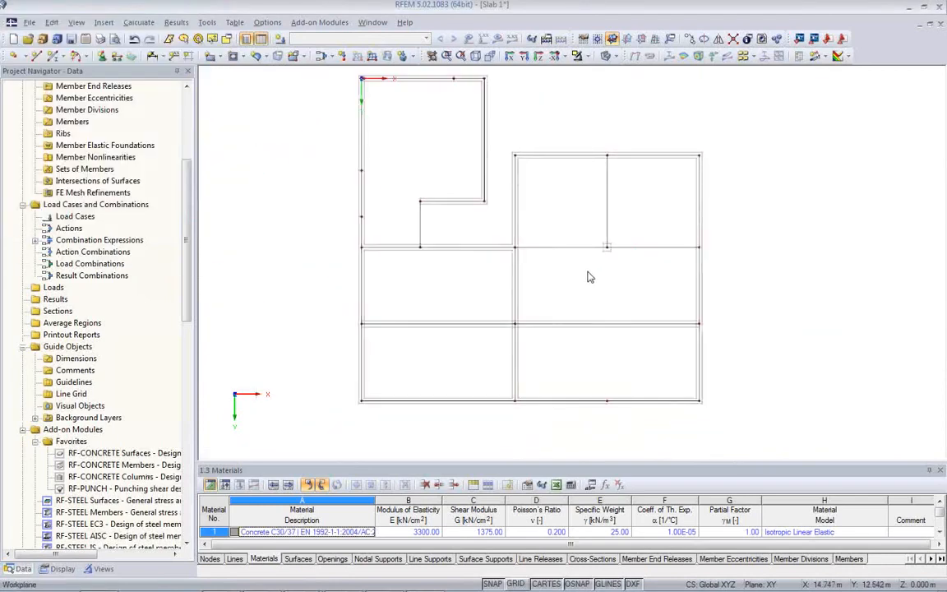
pyautogui.moveTo(588, 277); pyautogui.dragTo(575, 292, button='middle')
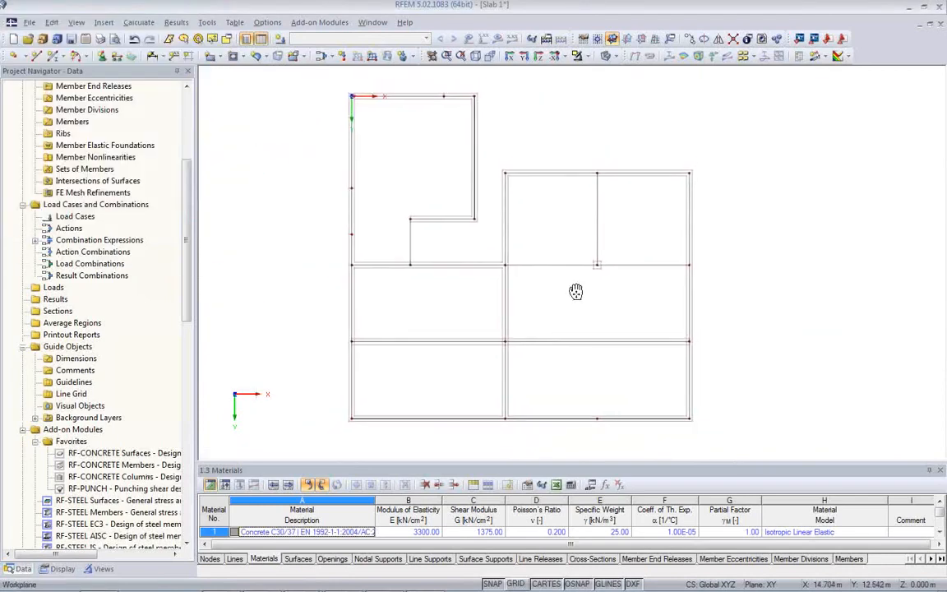
pyautogui.rightClick(598, 420)
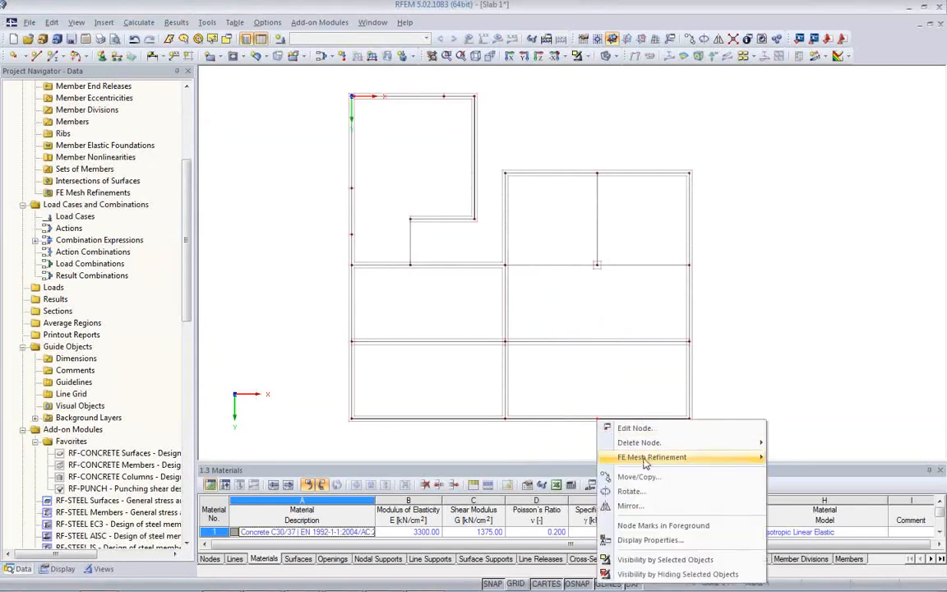
pyautogui.moveTo(657, 442)
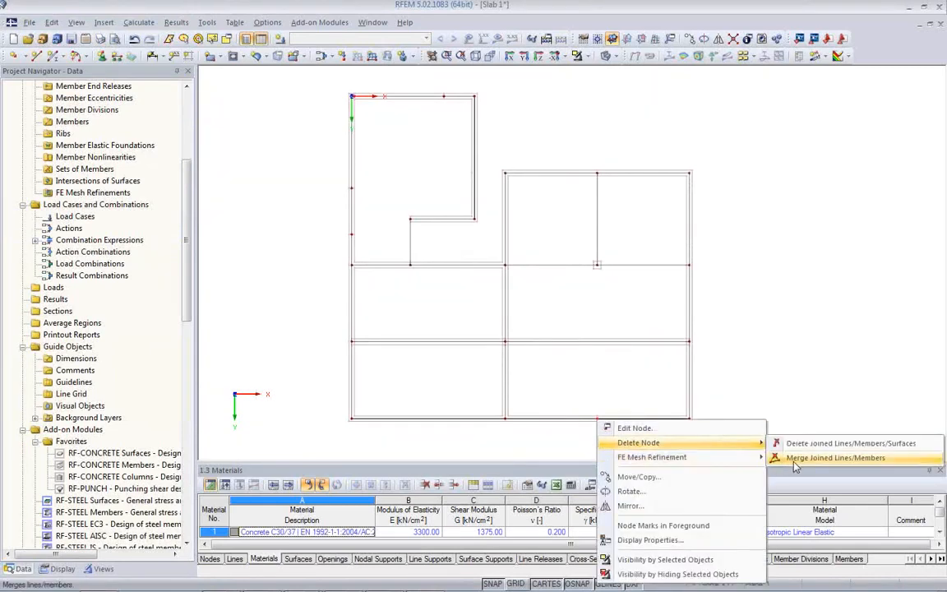
pyautogui.click(792, 460)
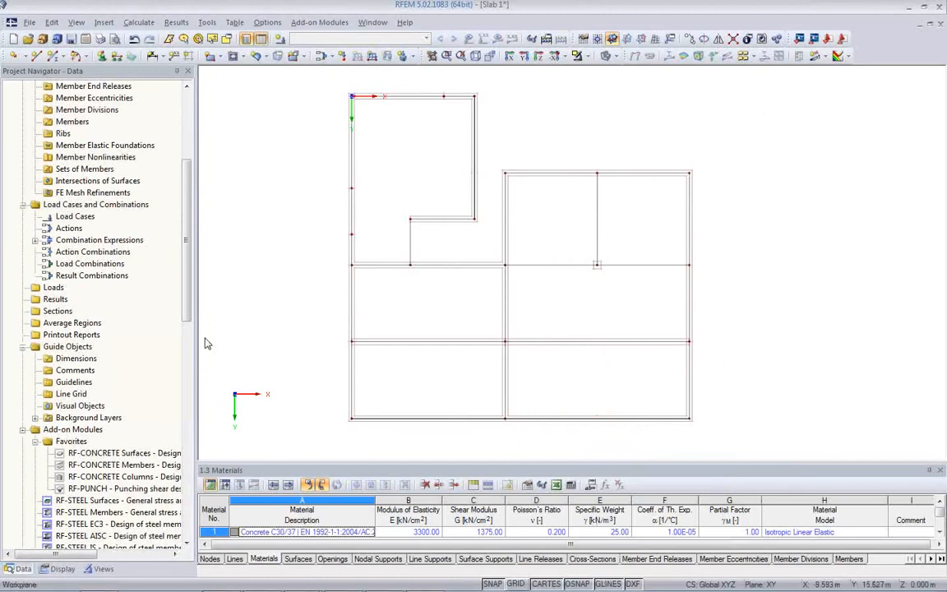
pyautogui.click(37, 419)
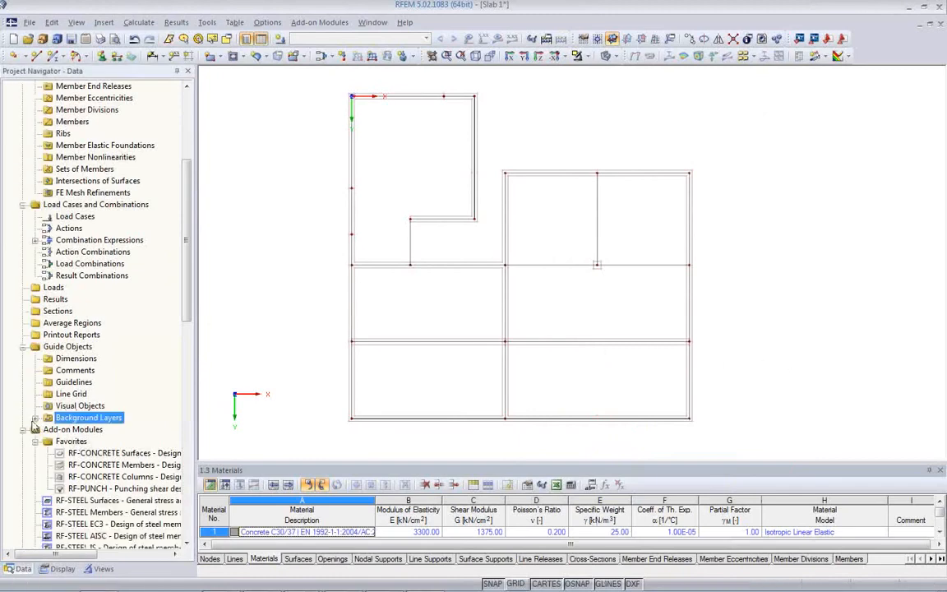
pyautogui.click(36, 418)
pyautogui.rightClick(89, 434)
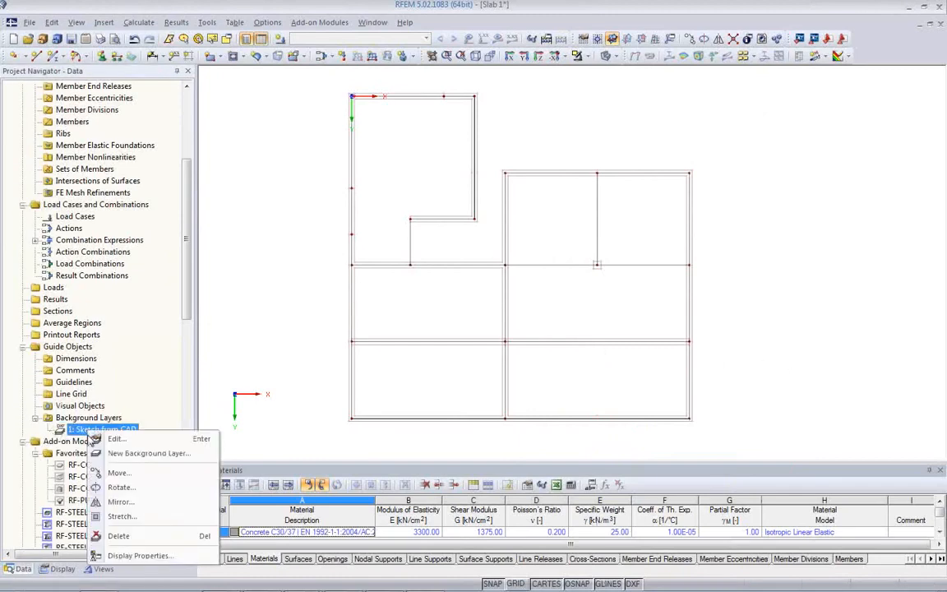
pyautogui.click(96, 483)
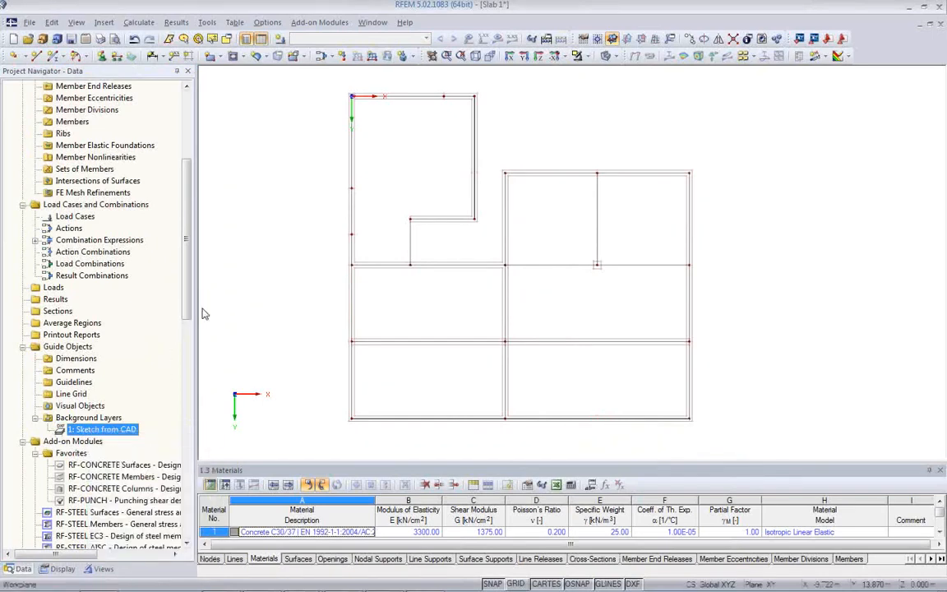
# - Hide the background layers so only the model's centre lines are displayed
pyautogui.click(61, 568)
pyautogui.scroll(-5, 105, 364)
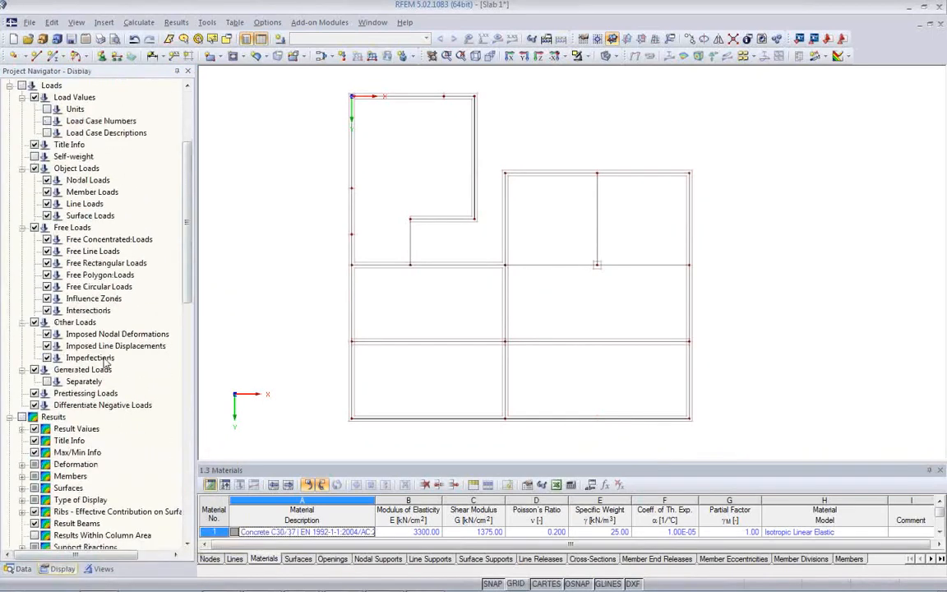
pyautogui.scroll(-2, 105, 358)
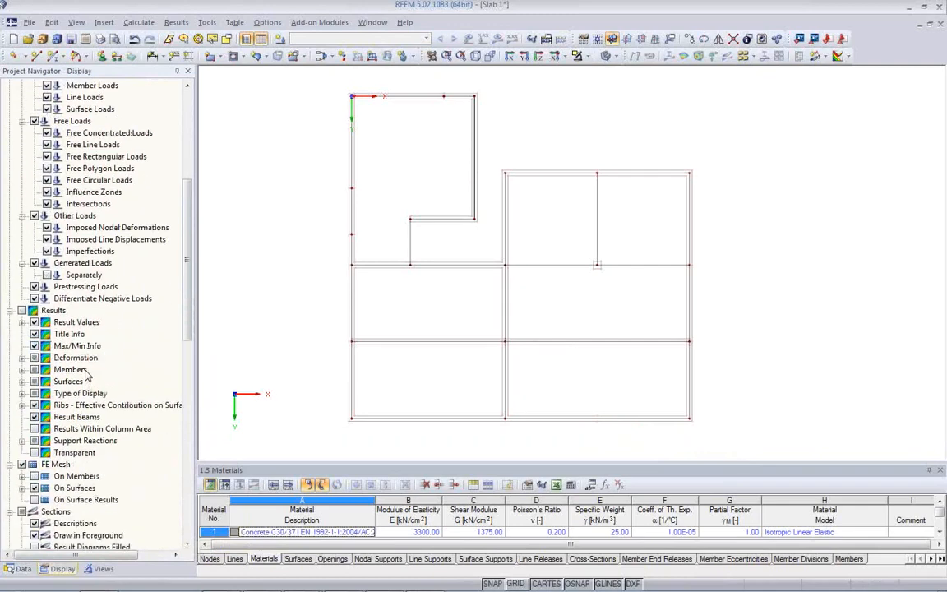
pyautogui.scroll(-3, 86, 374)
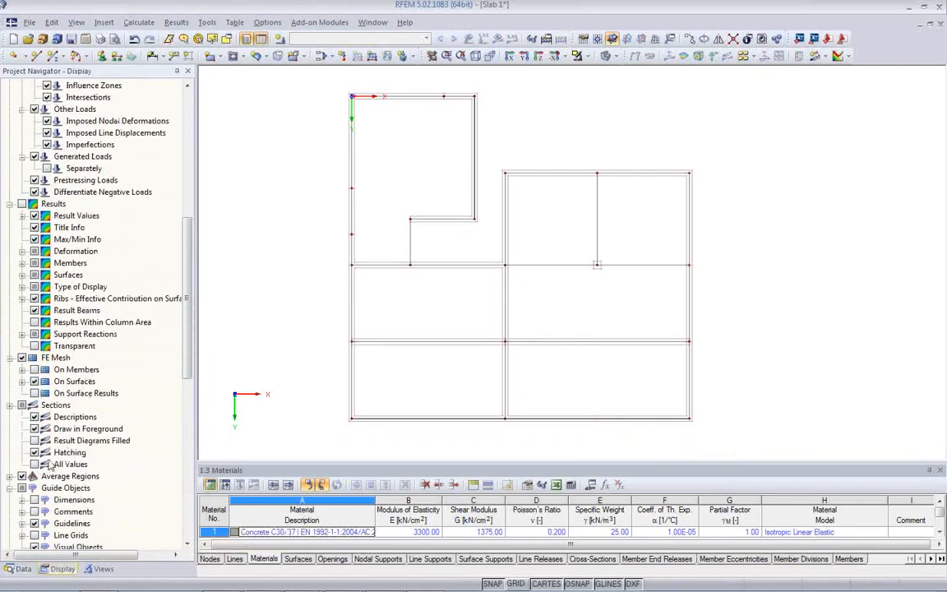
pyautogui.scroll(-2, 115, 469)
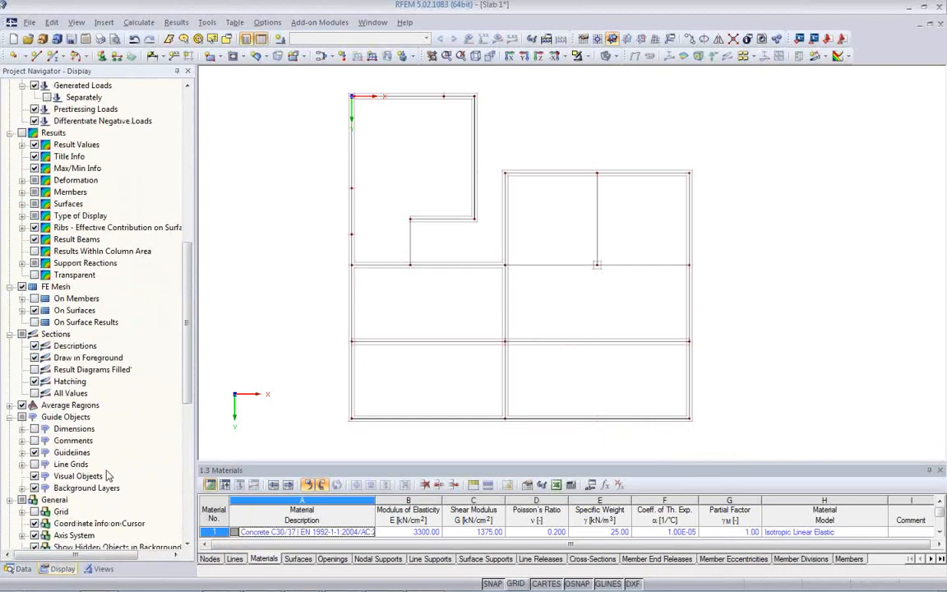
pyautogui.click(35, 489)
pyautogui.moveTo(481, 327); pyautogui.dragTo(479, 329, button='middle')
# - Start a new surface from boundary lines with material Concrete C30/37 and a constant thickness of 300 mm
pyautogui.scroll(5, 378, 107)
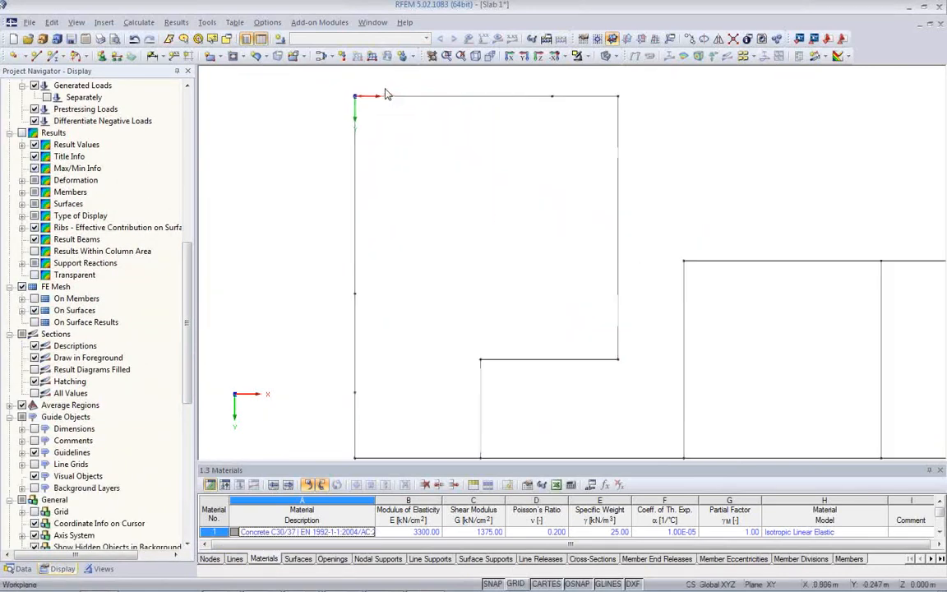
pyautogui.scroll(-5, 364, 99)
pyautogui.moveTo(395, 186); pyautogui.dragTo(421, 169, button='middle')
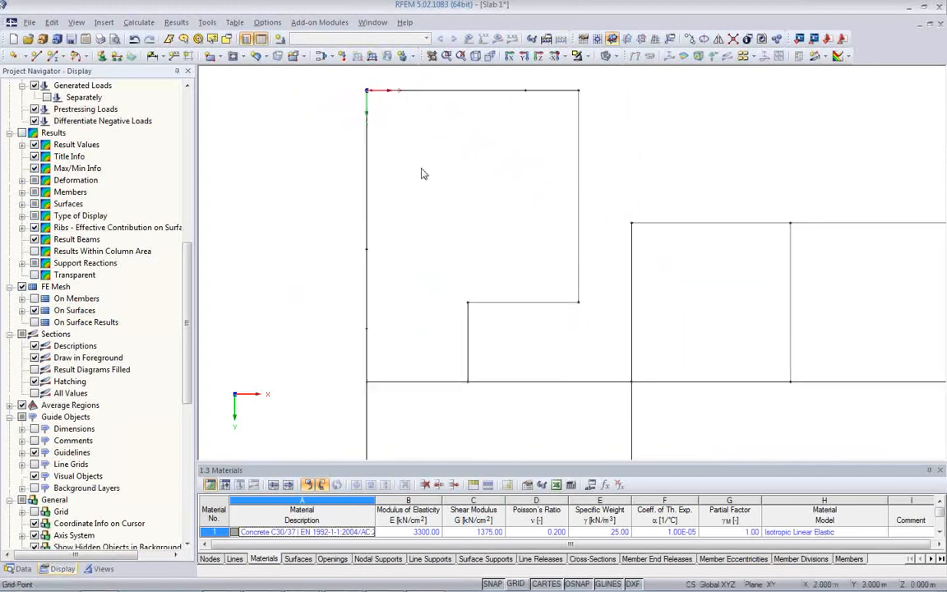
pyautogui.scroll(-4, 421, 174)
pyautogui.moveTo(447, 282); pyautogui.dragTo(431, 261, button='middle')
pyautogui.scroll(-1, 482, 296)
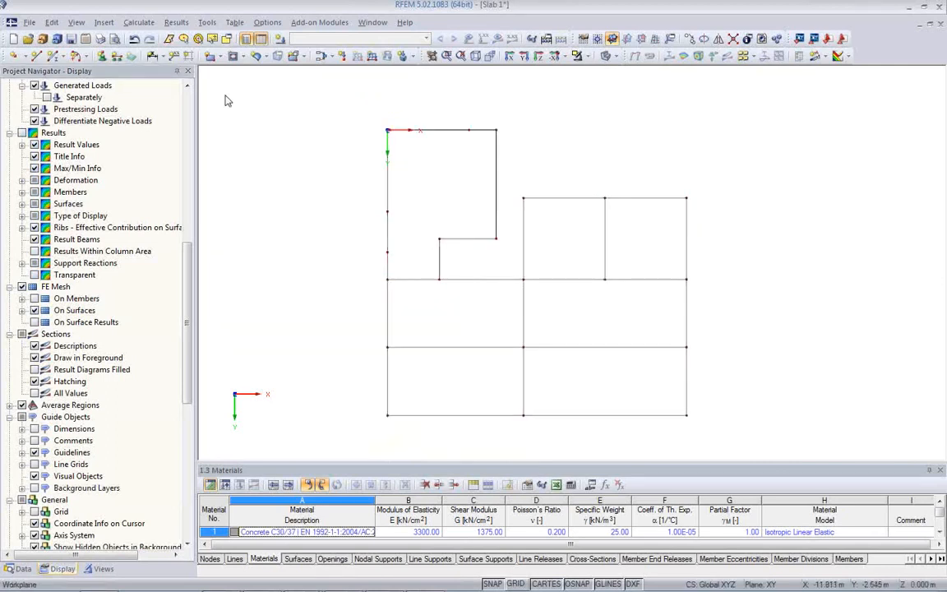
pyautogui.click(214, 56)
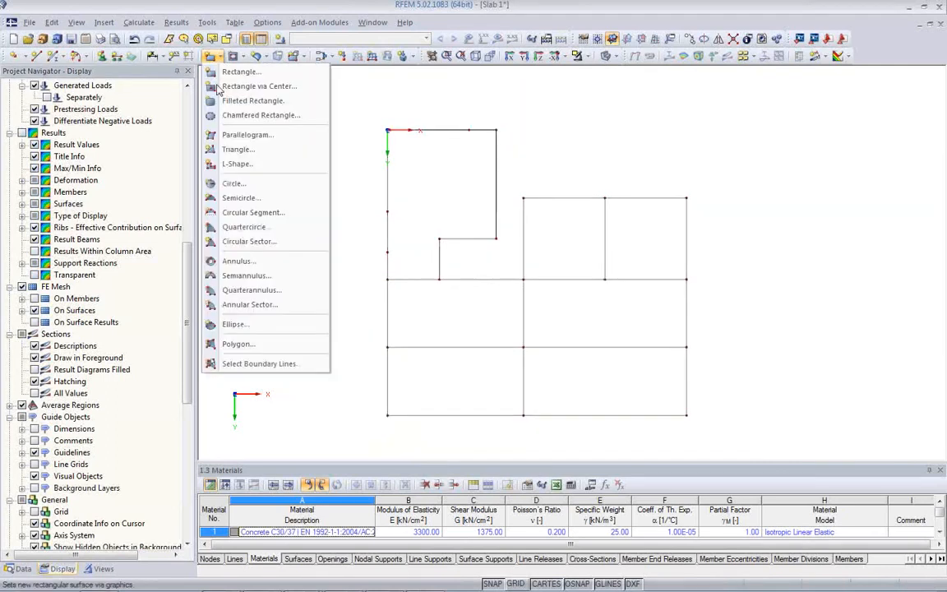
pyautogui.click(245, 365)
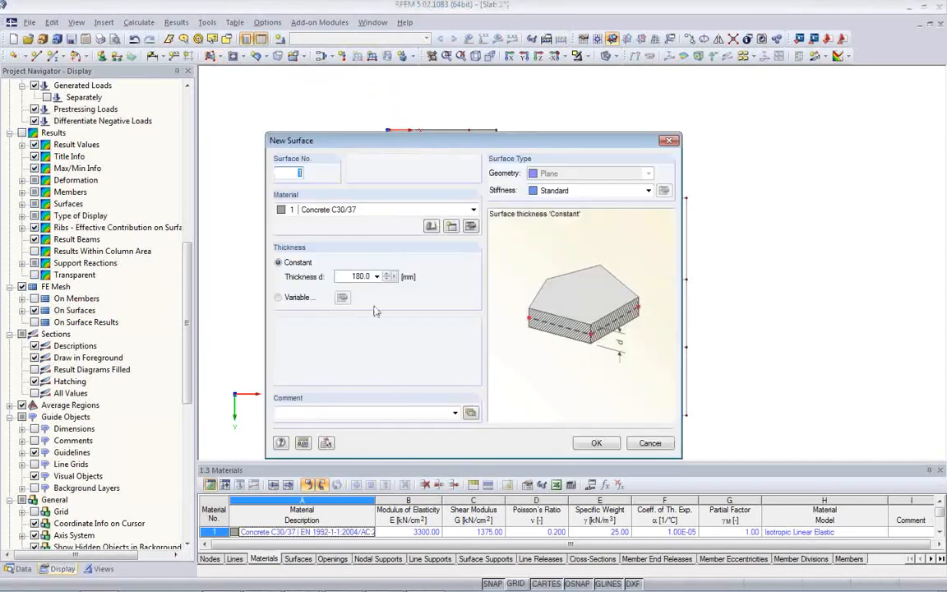
pyautogui.click(391, 211)
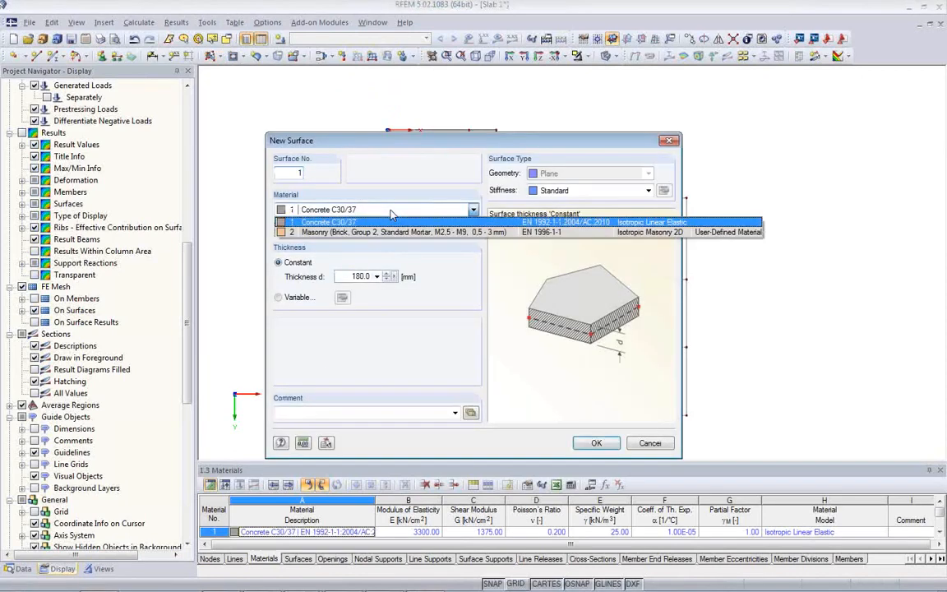
pyautogui.click(391, 212)
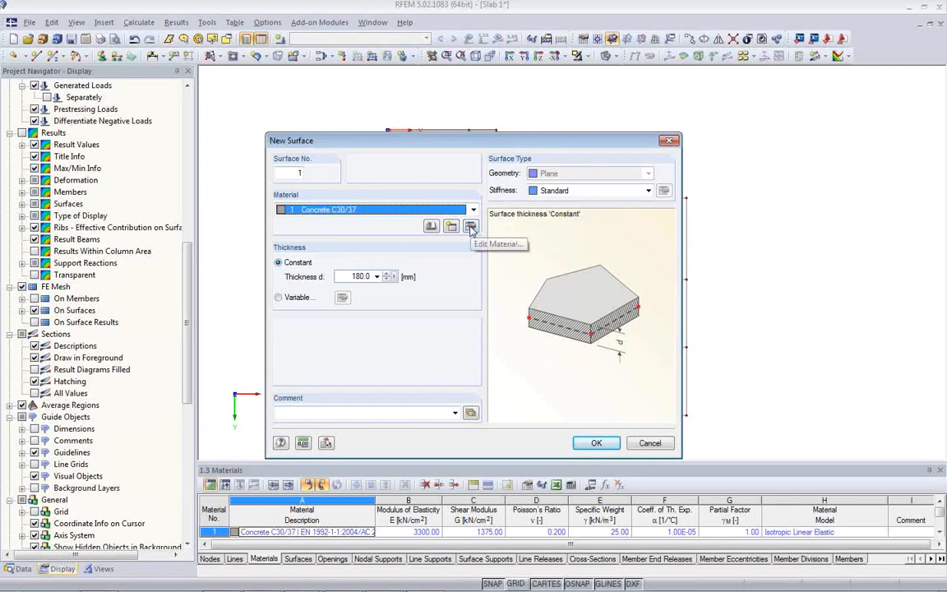
pyautogui.doubleClick(351, 276)
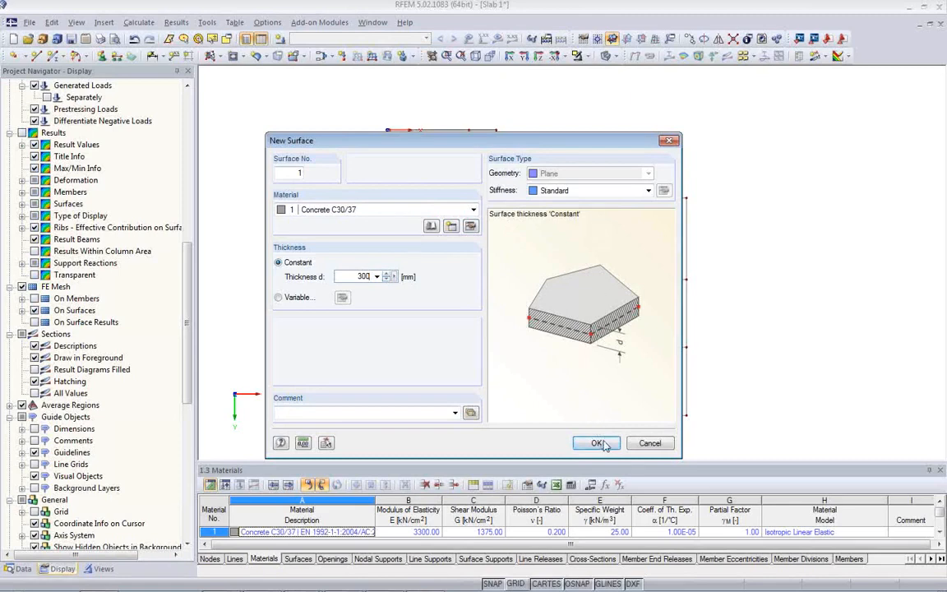
pyautogui.click(600, 442)
# - Create slab surfaces from the boundary lines of the notched upper-left room and the rectangular middle-left room
pyautogui.click(389, 237)
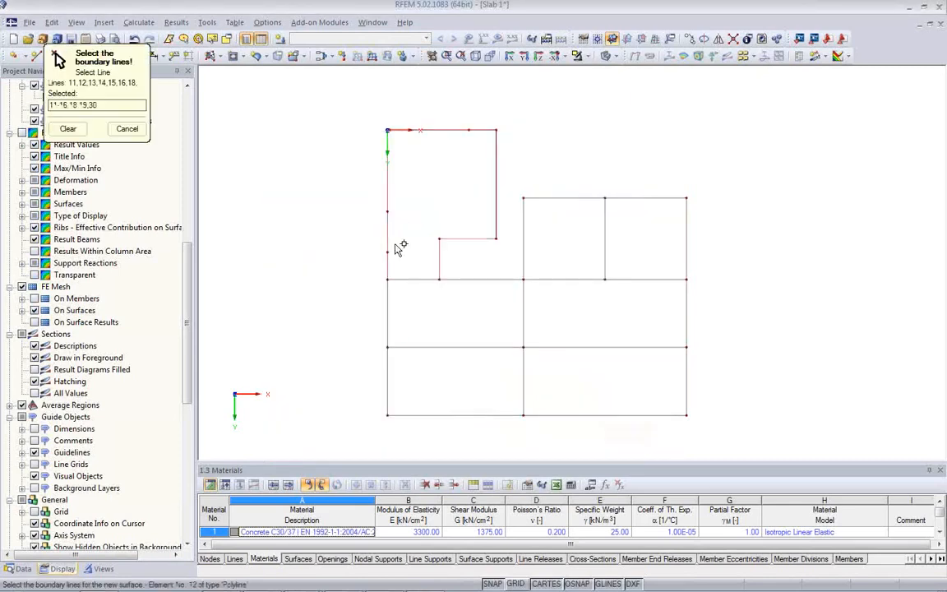
pyautogui.click(412, 278)
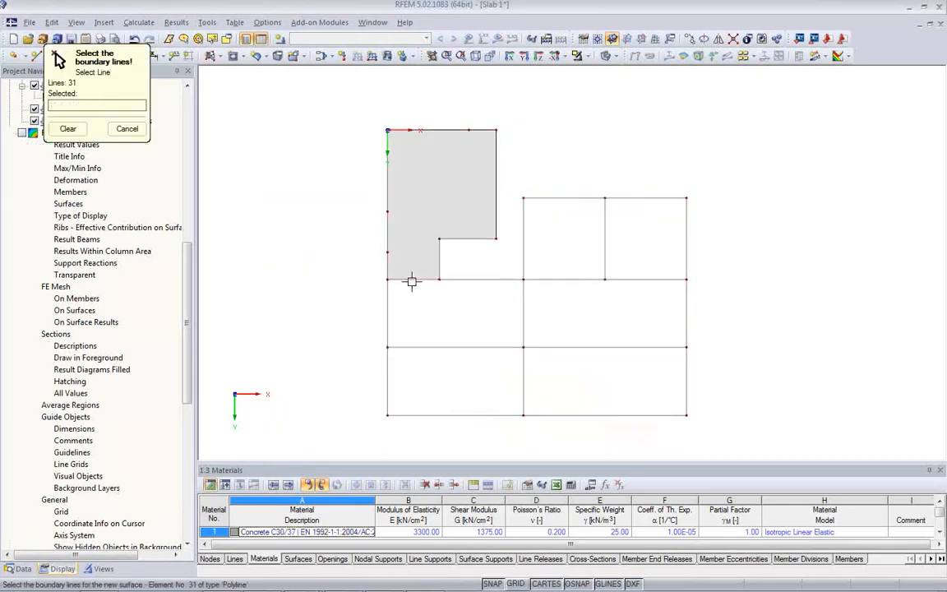
pyautogui.click(472, 282)
pyautogui.click(523, 315)
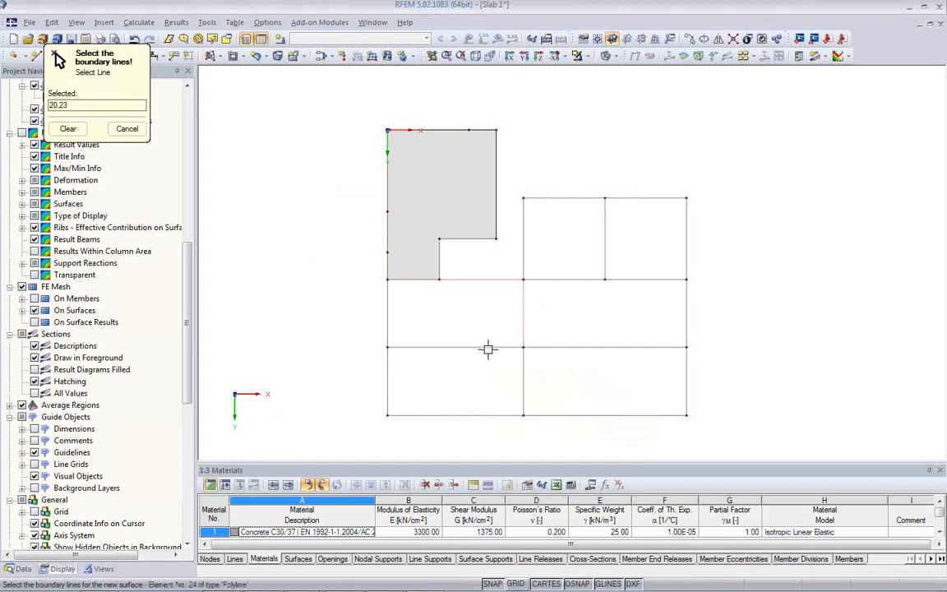
pyautogui.click(416, 346)
pyautogui.click(388, 320)
pyautogui.click(417, 281)
# - Create two slab surfaces from the boundary lines of the adjacent upper-right fields on both sides of the vertical dividing line
pyautogui.click(524, 245)
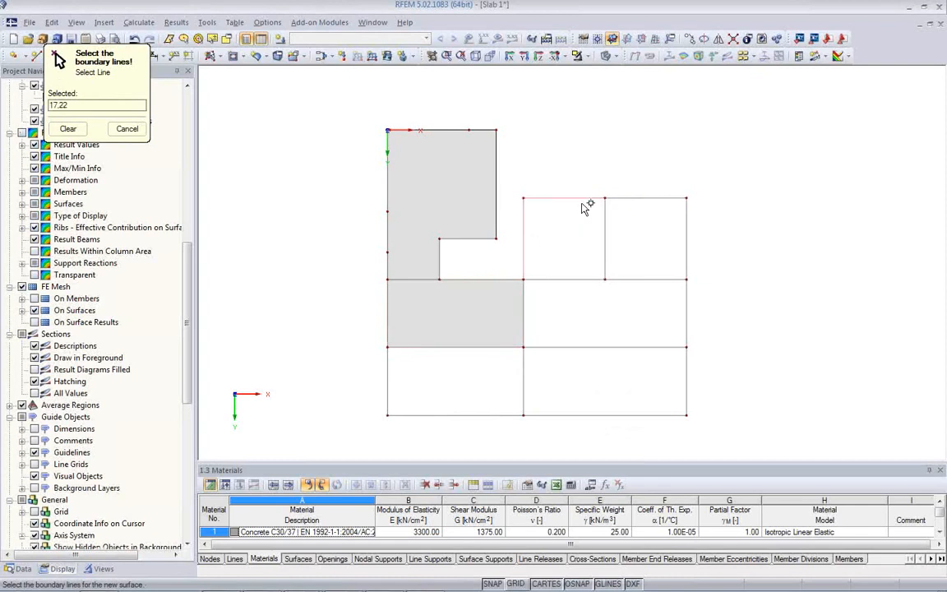
pyautogui.click(588, 279)
pyautogui.click(635, 198)
pyautogui.click(686, 239)
pyautogui.click(660, 281)
pyautogui.click(605, 263)
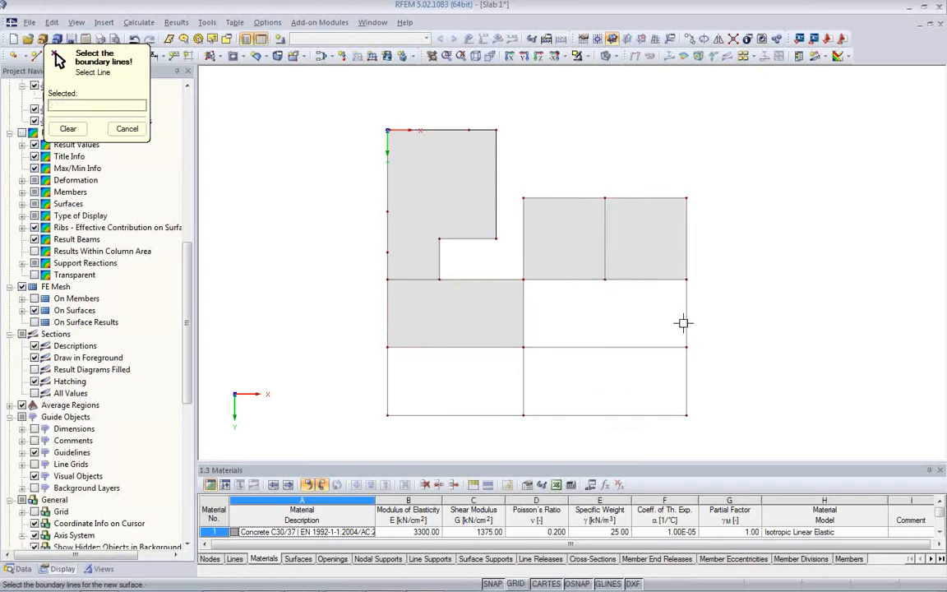
# - Create slab surfaces from the boundary lines of the middle-right and lower-right rooms
pyautogui.click(650, 345)
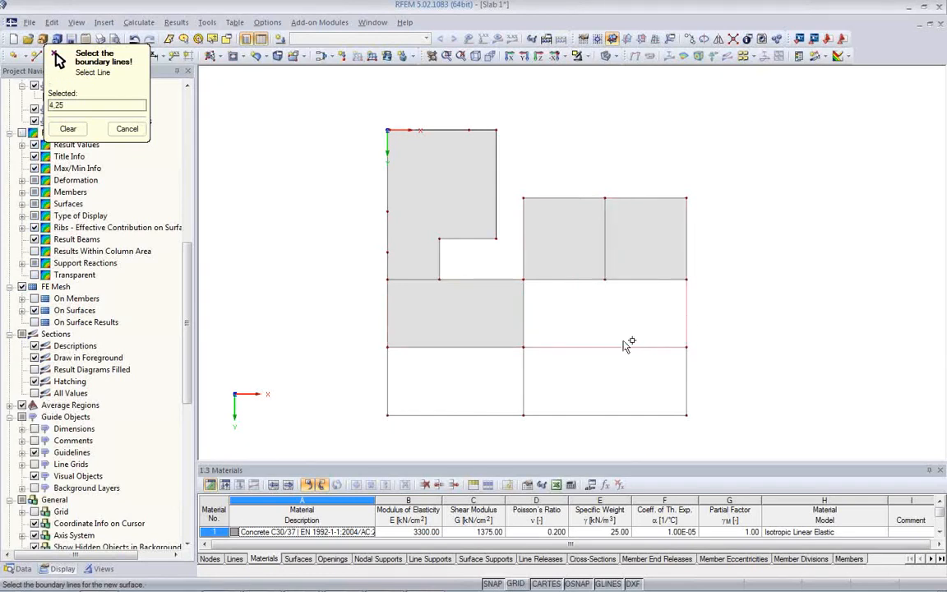
pyautogui.click(524, 308)
pyautogui.click(559, 280)
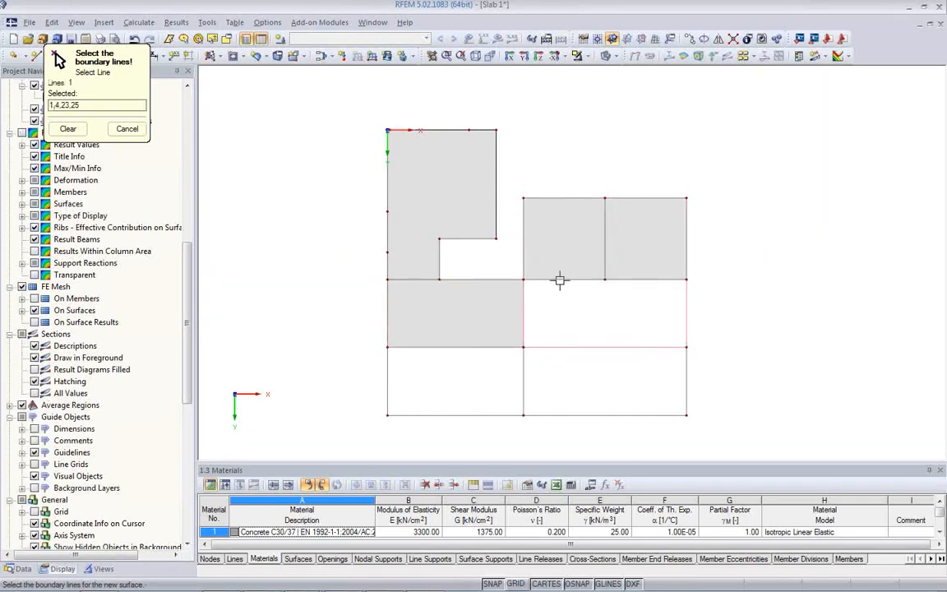
pyautogui.click(629, 280)
pyautogui.click(685, 394)
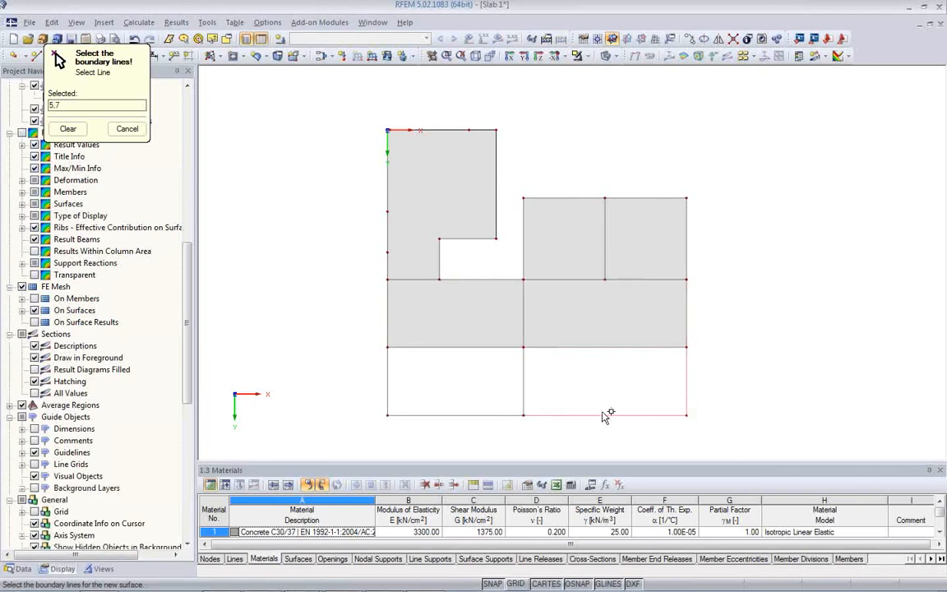
pyautogui.click(524, 394)
pyautogui.click(556, 411)
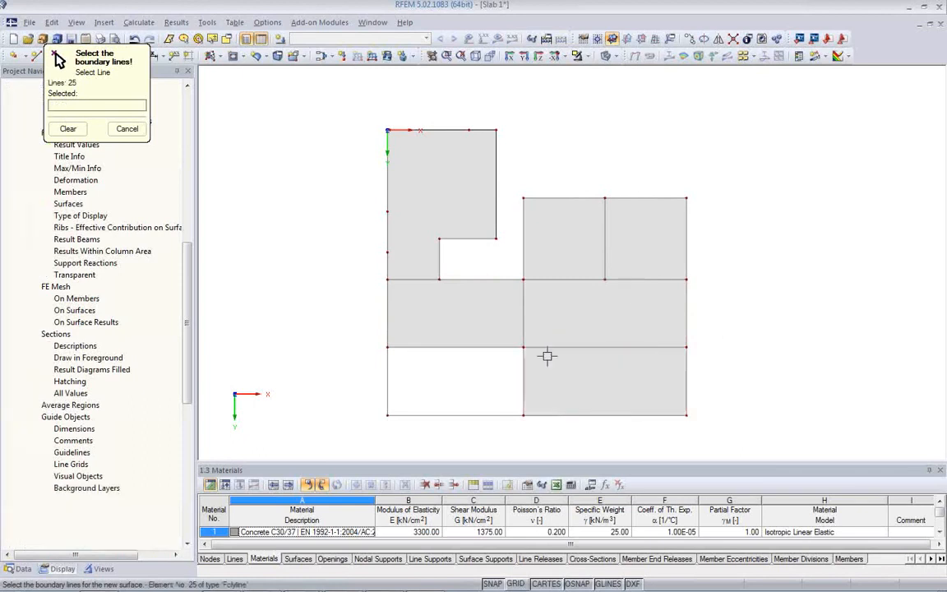
# - Create the slab surface of the lower-left room from its four boundary lines and end the surface command
pyautogui.click(470, 414)
pyautogui.click(388, 391)
pyautogui.click(410, 348)
pyautogui.click(523, 380)
pyautogui.click(55, 53)
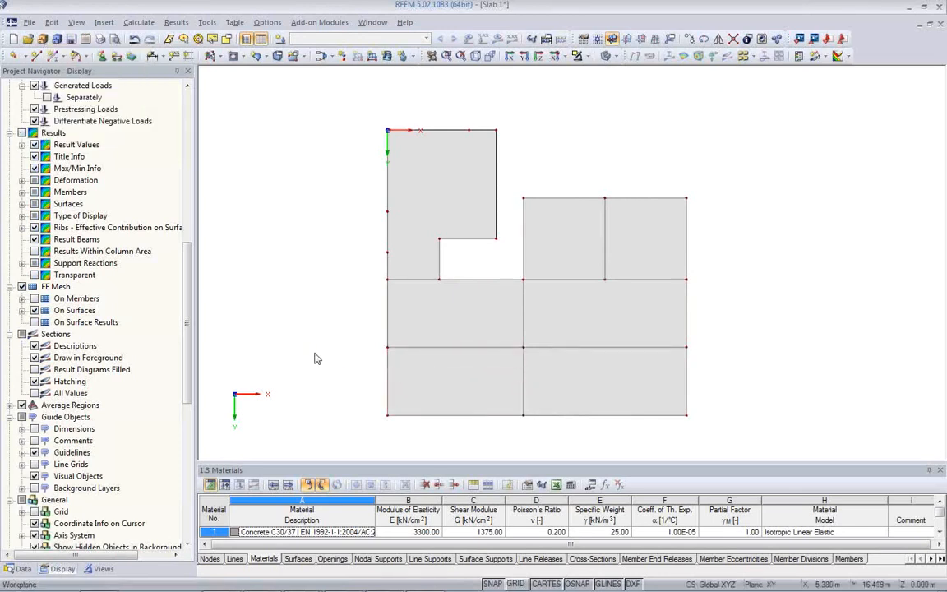
# - Define a new line support as an elastic wall in Z, 360 mm wide and 3 m high, made of the brick masonry material
pyautogui.keyDown('ctrl'); pyautogui.moveTo(320, 385); pyautogui.dragTo(289, 320, button='middle'); pyautogui.keyUp('ctrl')
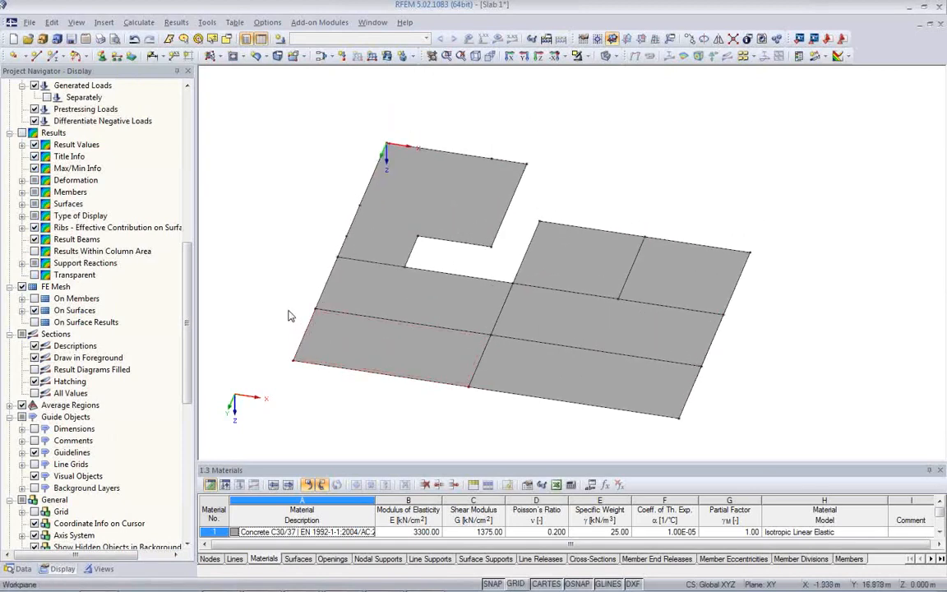
pyautogui.click(116, 56)
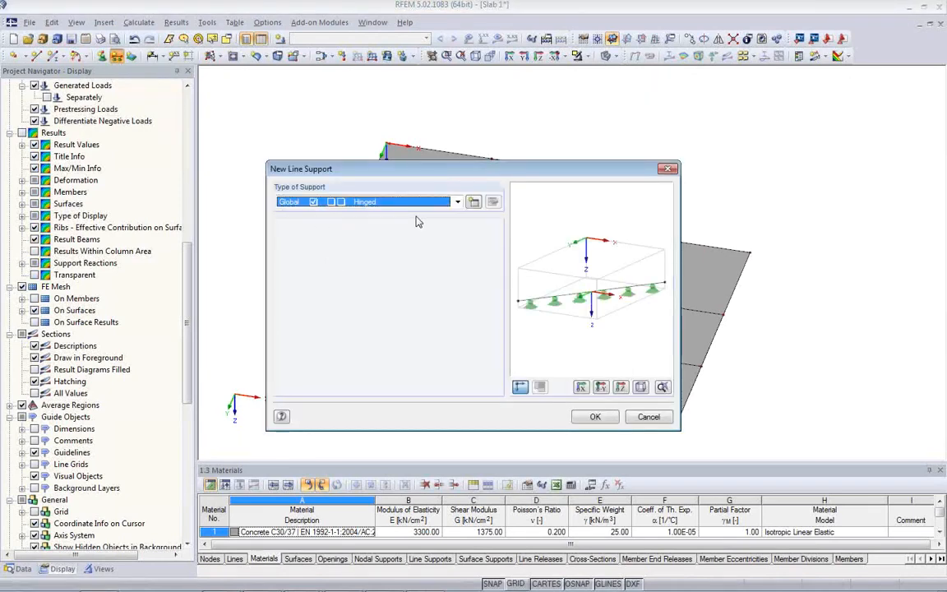
pyautogui.click(472, 201)
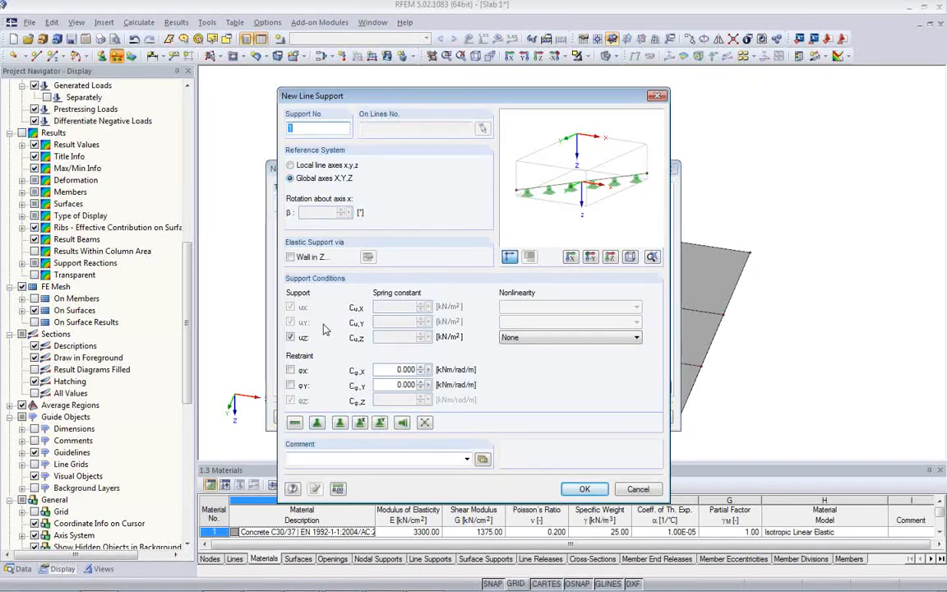
pyautogui.click(291, 257)
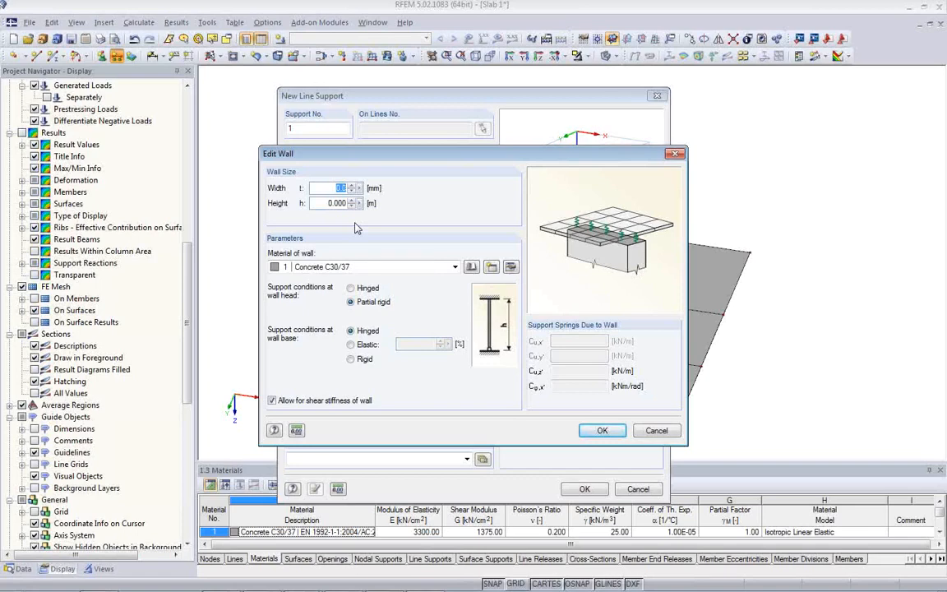
pyautogui.write('360')
pyautogui.moveTo(329, 203); pyautogui.dragTo(349, 205)
pyautogui.write('3')
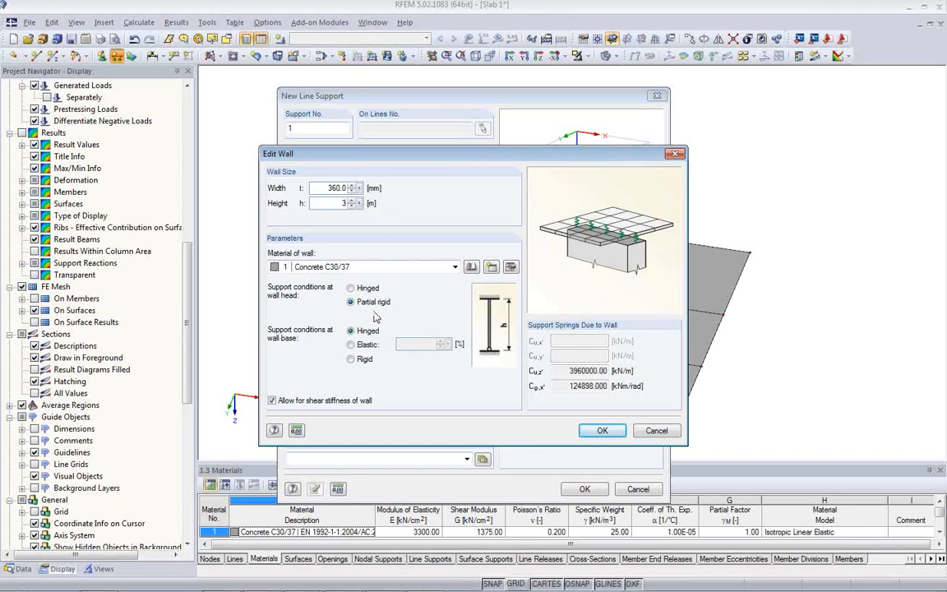
pyautogui.click(402, 266)
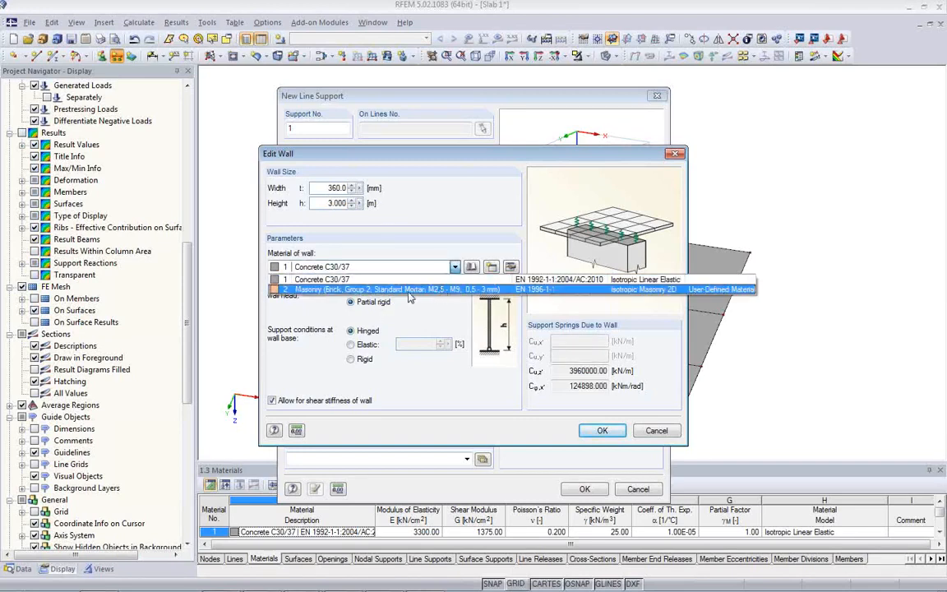
pyautogui.click(414, 291)
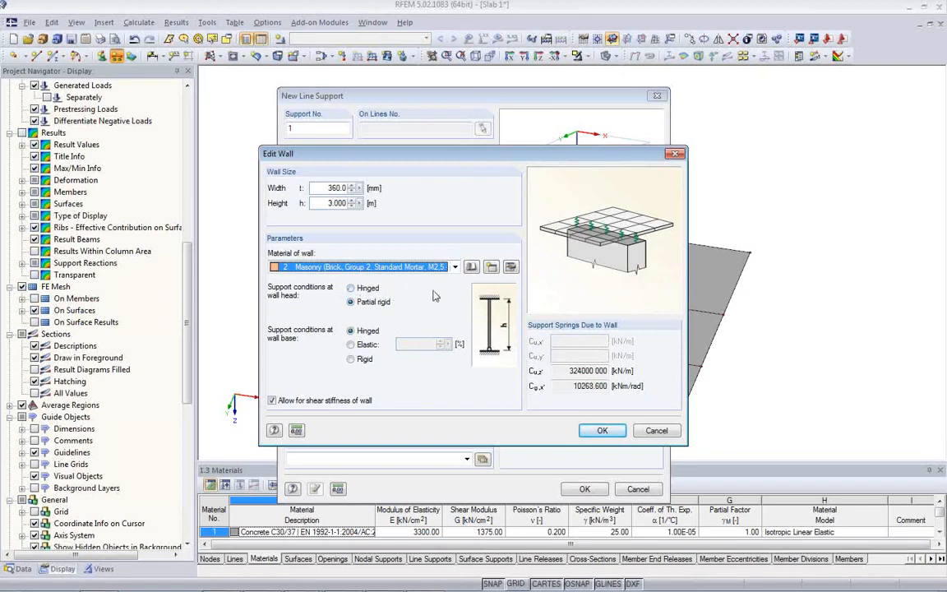
# - Check the wall masonry's parameters in the material library and set its material model to Isotropic Linear Elastic
pyautogui.click(510, 268)
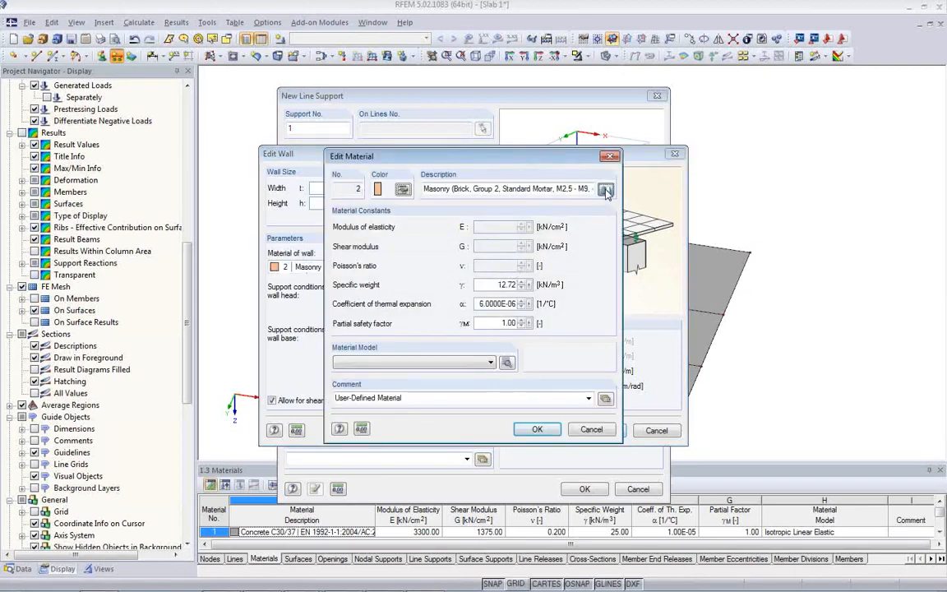
pyautogui.click(605, 189)
pyautogui.click(399, 291)
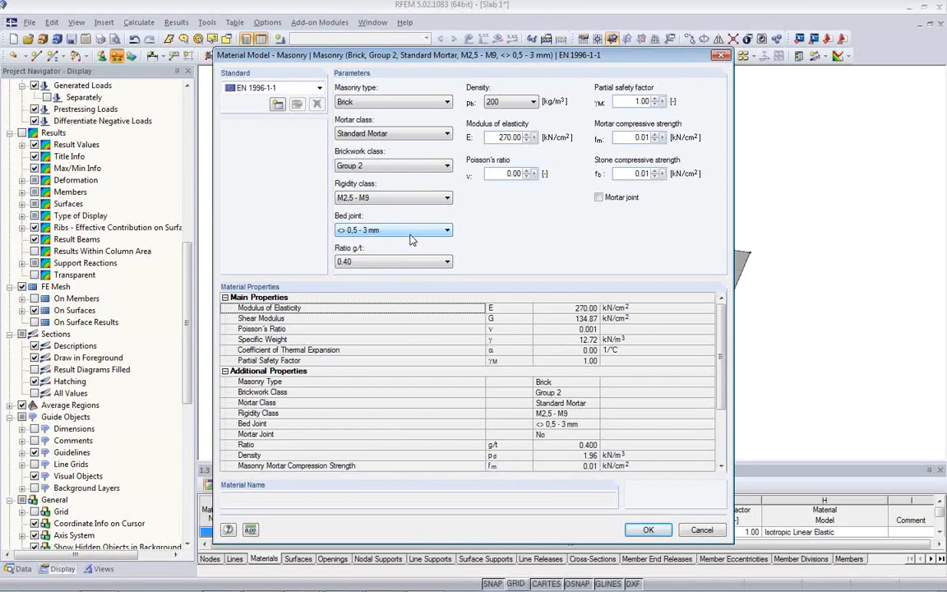
pyautogui.click(648, 530)
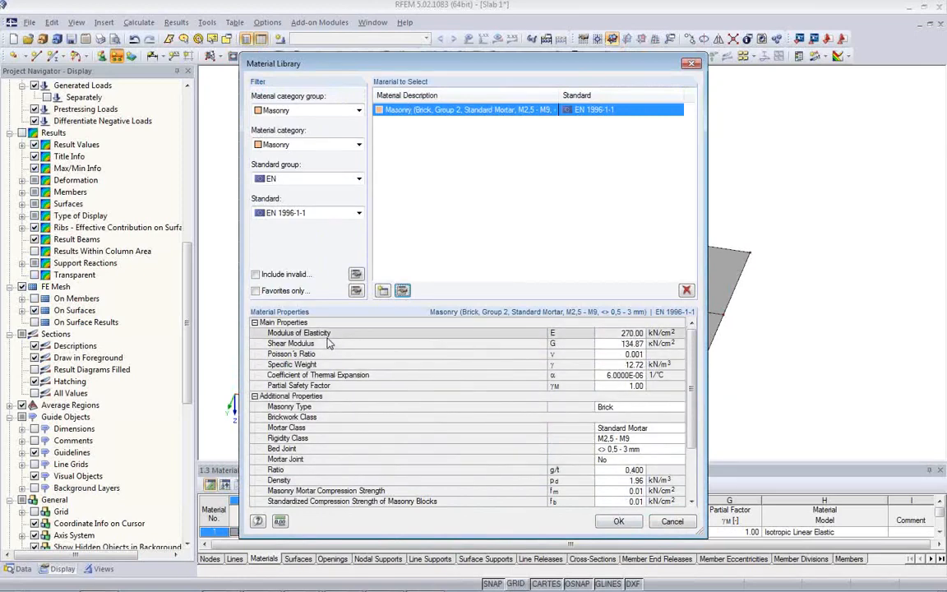
pyautogui.click(615, 523)
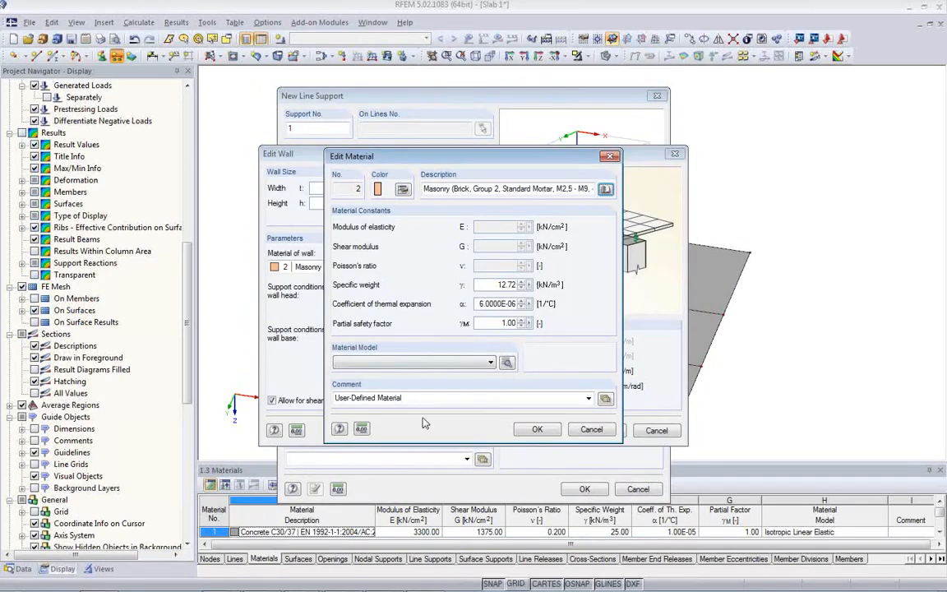
pyautogui.click(481, 363)
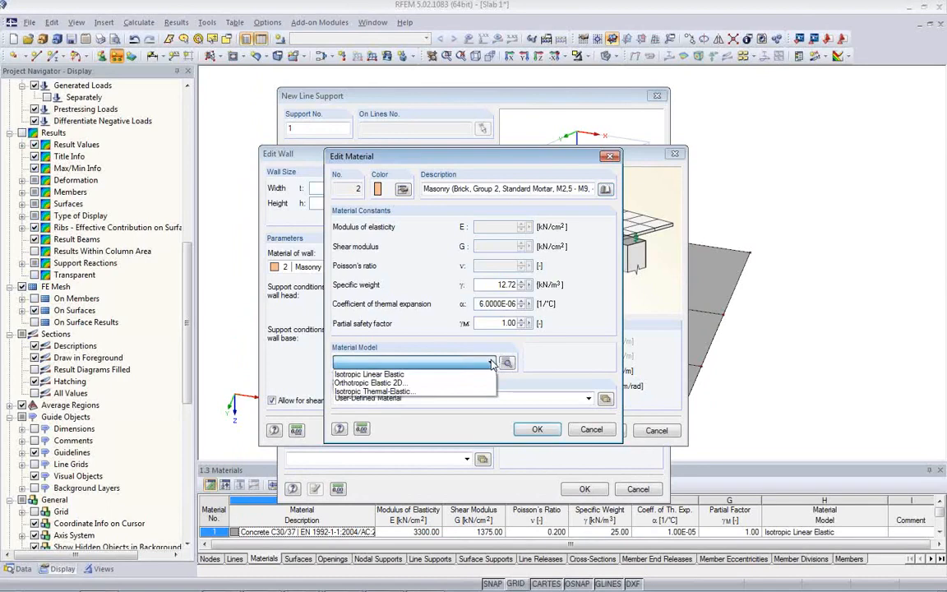
pyautogui.click(463, 375)
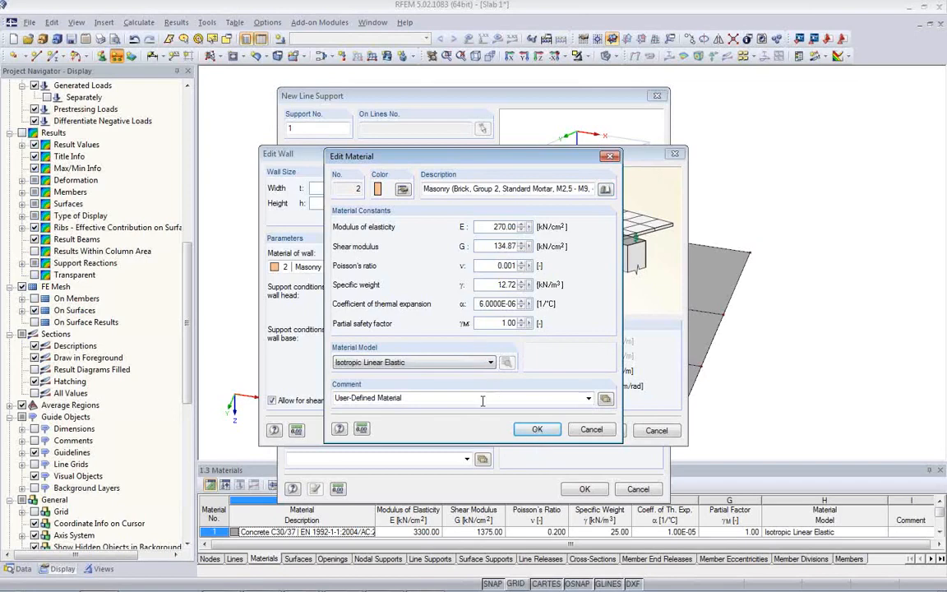
pyautogui.click(538, 431)
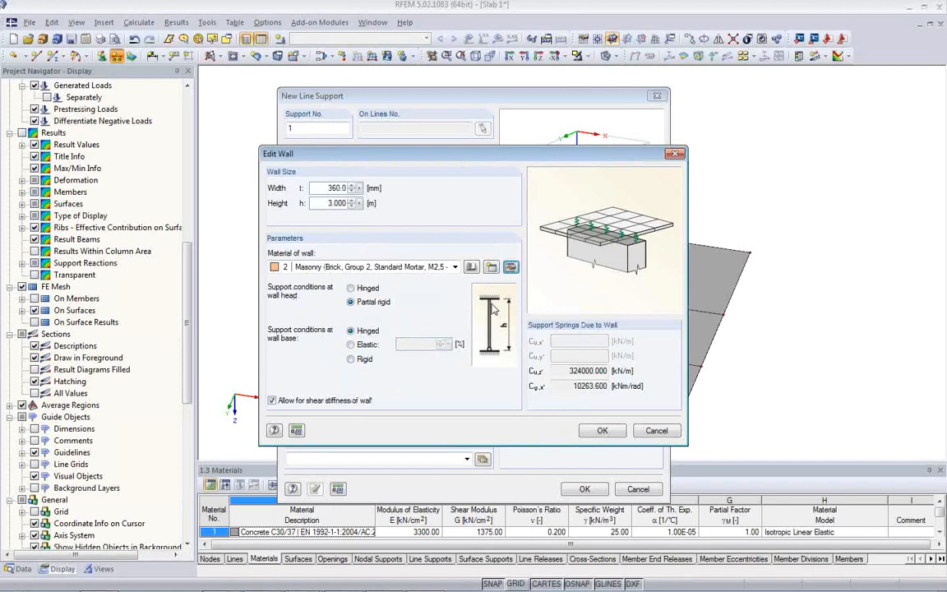
# - Set the support condition at the wall head to hinged and accept the wall and line support definitions
pyautogui.click(350, 288)
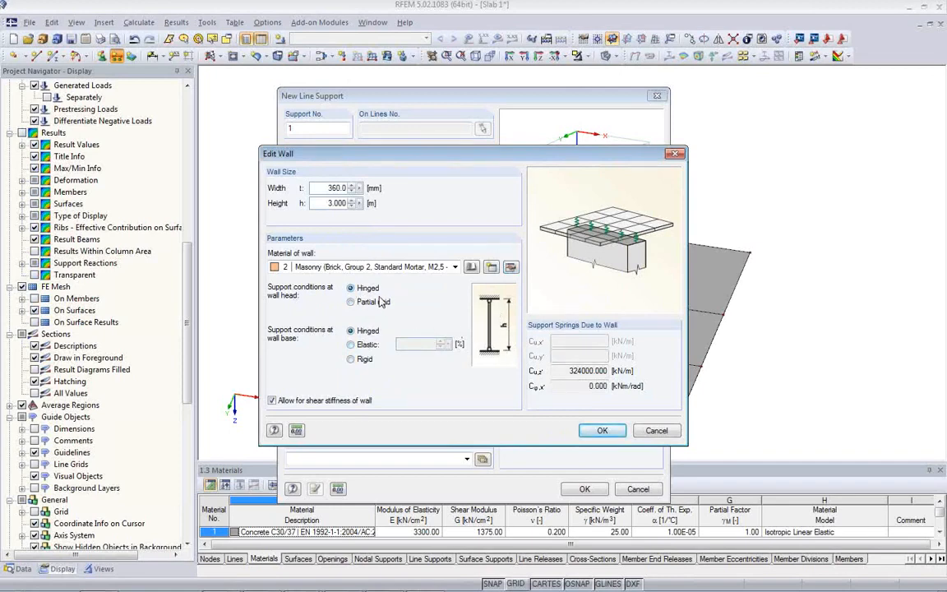
pyautogui.click(601, 429)
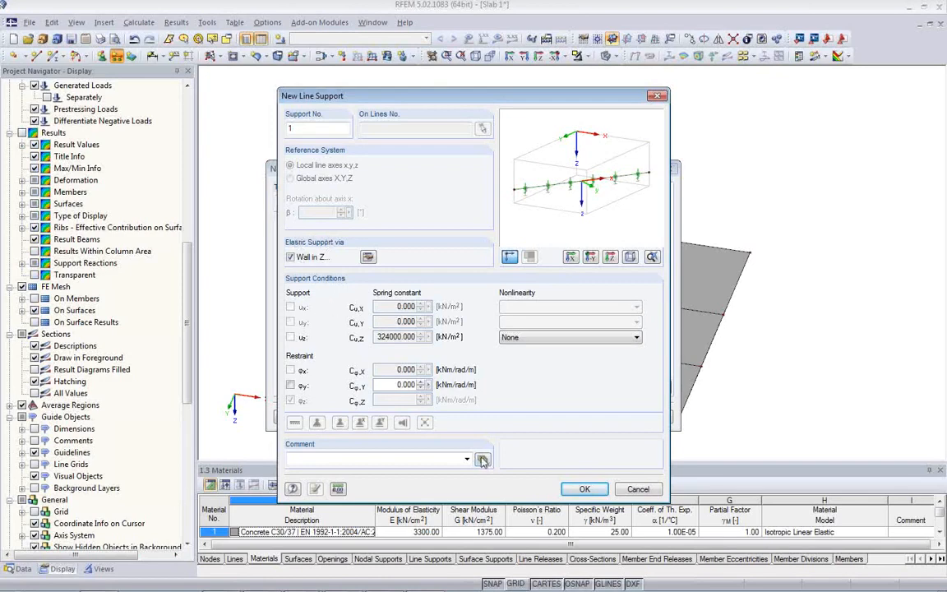
pyautogui.click(579, 489)
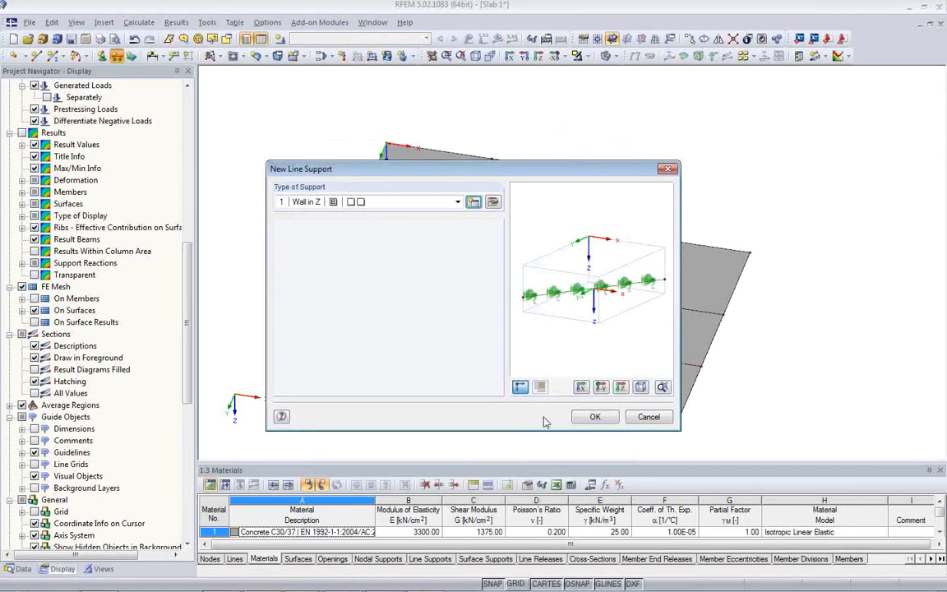
# - Accept the wall support type and place it along the slab's left outer edge, leaving one segment beside the upper room unsupported
pyautogui.click(595, 417)
pyautogui.click(327, 312)
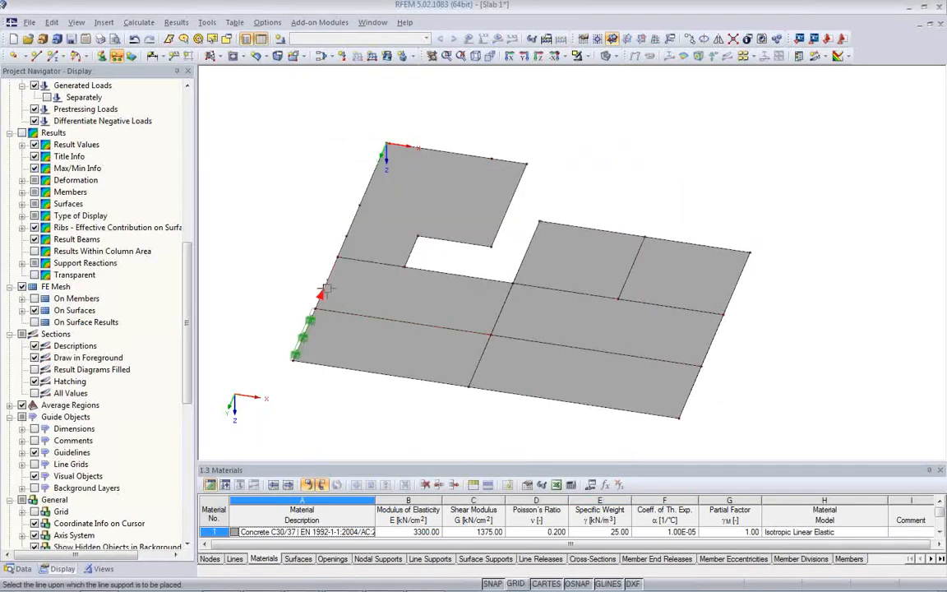
pyautogui.click(363, 194)
# - Place the wall line support on both back-edge segments, the right edge and the recess-side edge of the upper-left room
pyautogui.scroll(5, 381, 174)
pyautogui.scroll(1, 400, 153)
pyautogui.moveTo(400, 153); pyautogui.dragTo(365, 285, button='middle')
pyautogui.click(365, 222)
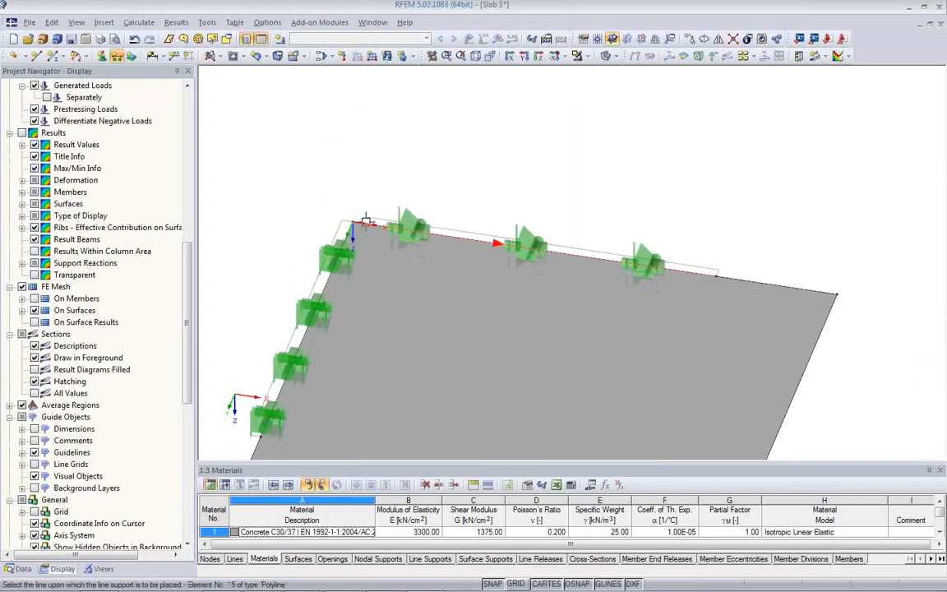
pyautogui.click(732, 277)
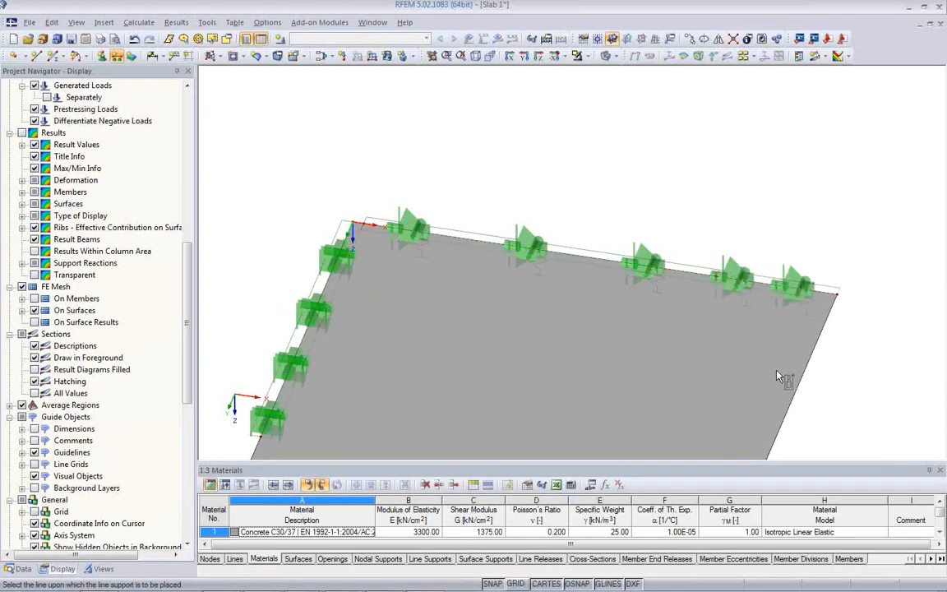
pyautogui.click(793, 395)
pyautogui.scroll(3, 525, 333)
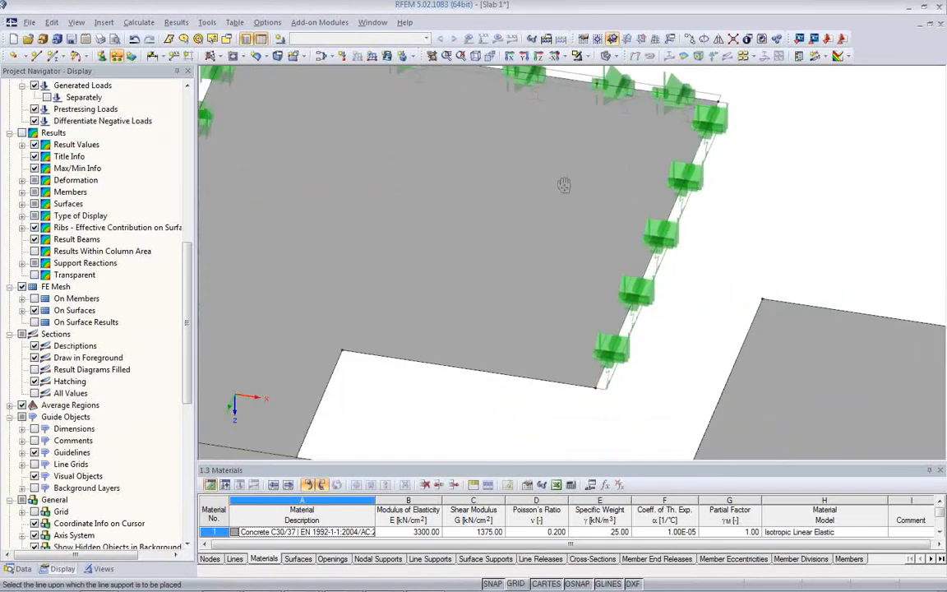
pyautogui.click(516, 360)
# - Support the line along the recess's lower side and its continuation to the left outer edge with the wall support
pyautogui.moveTo(442, 410); pyautogui.dragTo(518, 239, button='middle')
pyautogui.scroll(1, 518, 239)
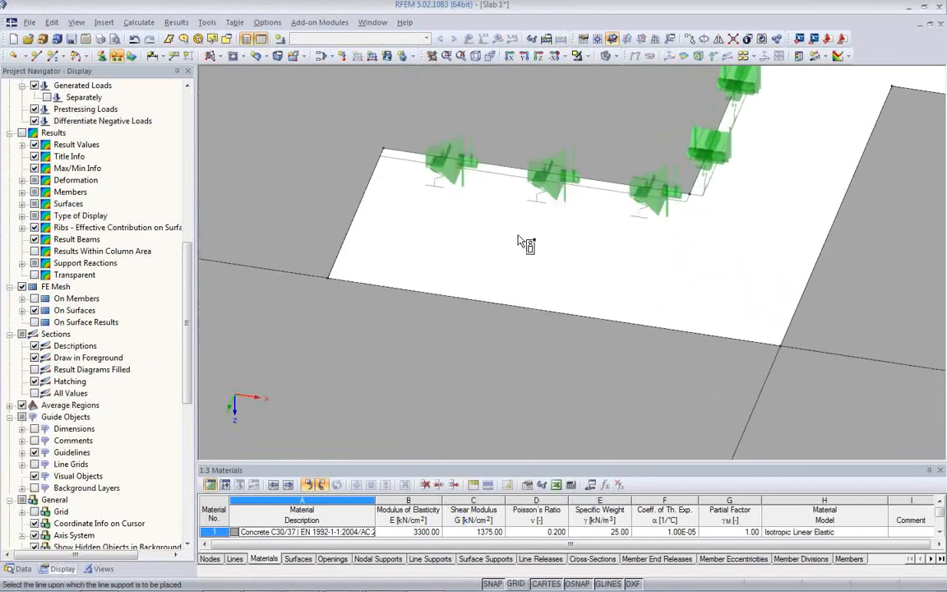
pyautogui.scroll(-4, 518, 239)
pyautogui.click(506, 282)
pyautogui.click(354, 261)
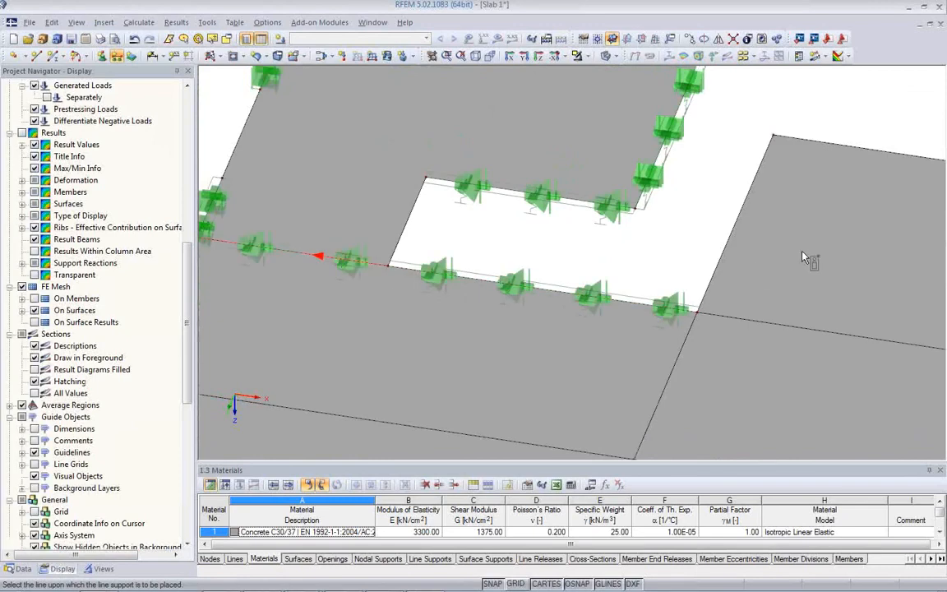
# - Place the wall support on the upper-right rooms' left edge, both back-edge segments and the upper two segments of the right outer edge
pyautogui.click(726, 255)
pyautogui.click(822, 145)
pyautogui.scroll(-3, 796, 252)
pyautogui.moveTo(784, 294); pyautogui.dragTo(486, 274, button='middle')
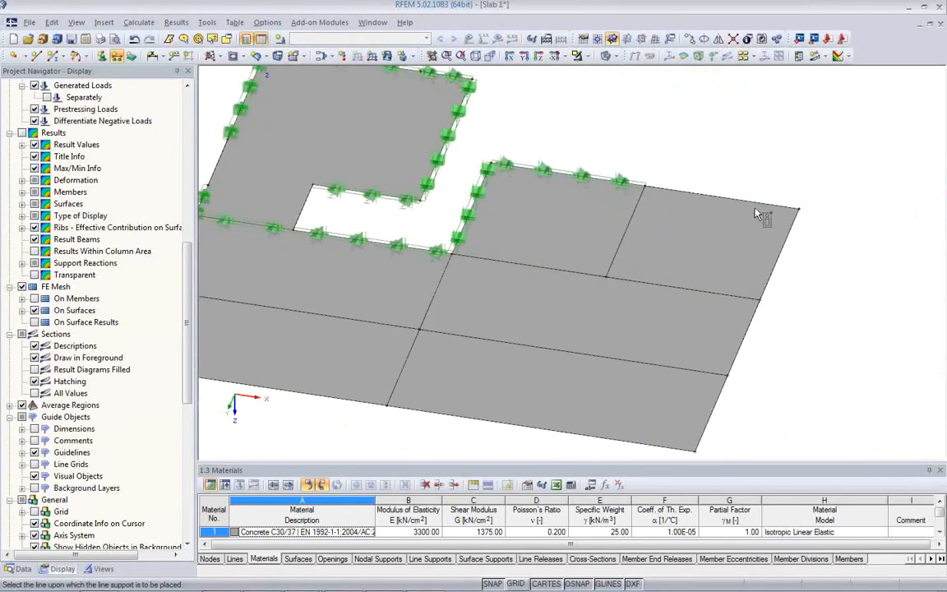
pyautogui.click(697, 196)
pyautogui.click(781, 248)
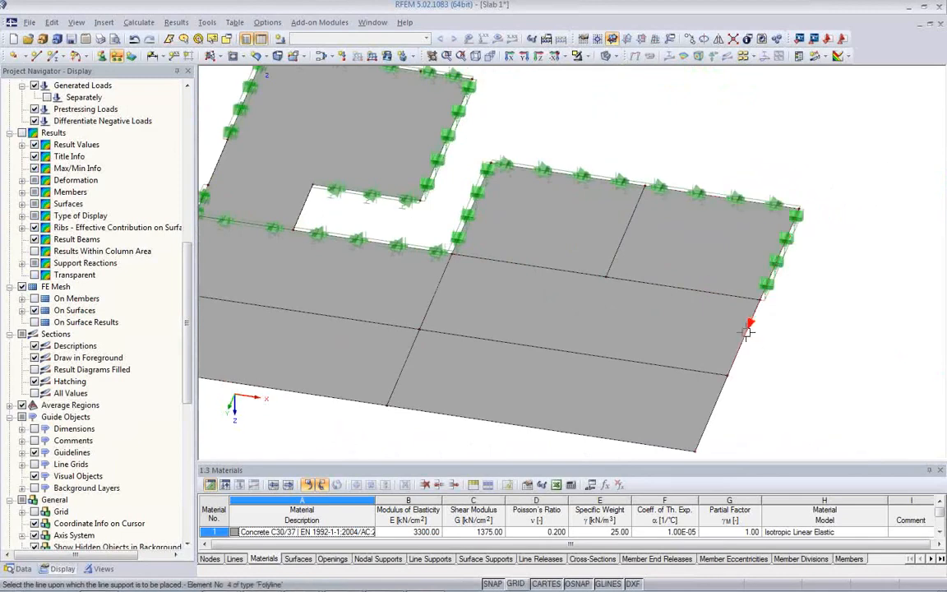
pyautogui.click(746, 332)
# - Add the wall support to the slab's front edge and the interior cross wall between the left and right rooms, and end the command
pyautogui.click(573, 433)
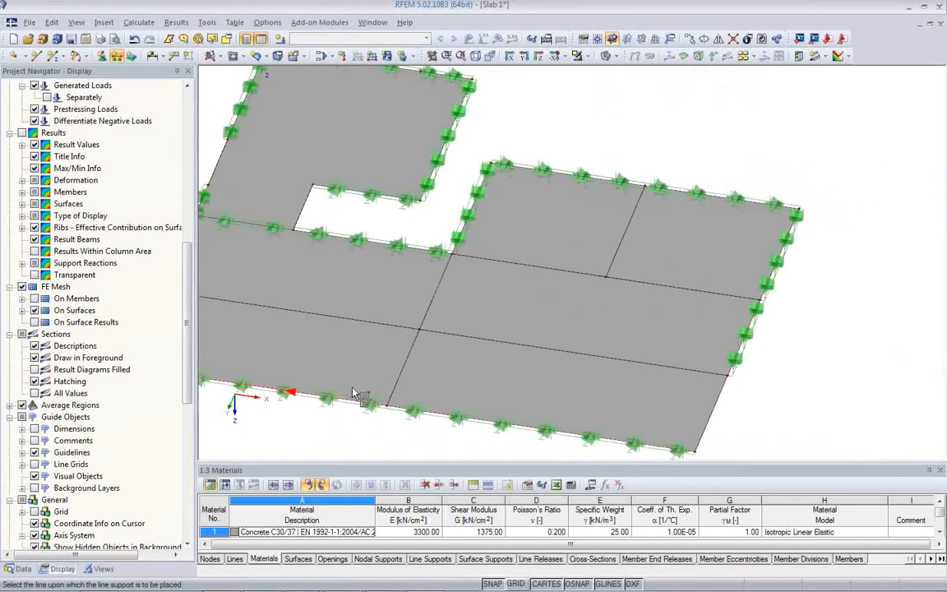
pyautogui.moveTo(362, 386); pyautogui.dragTo(509, 363, button='middle')
pyautogui.click(547, 341)
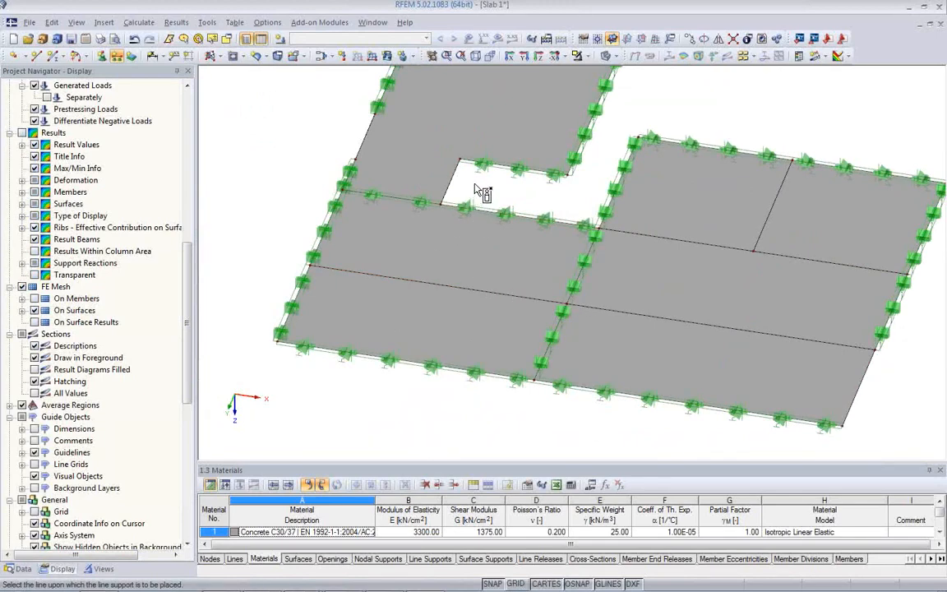
pyautogui.press('Escape')
# - Delete the line support on the longer segment of the upper-left room's back edge
pyautogui.scroll(-2, 479, 187)
pyautogui.moveTo(479, 186); pyautogui.dragTo(464, 304, button='middle')
pyautogui.scroll(2, 463, 274)
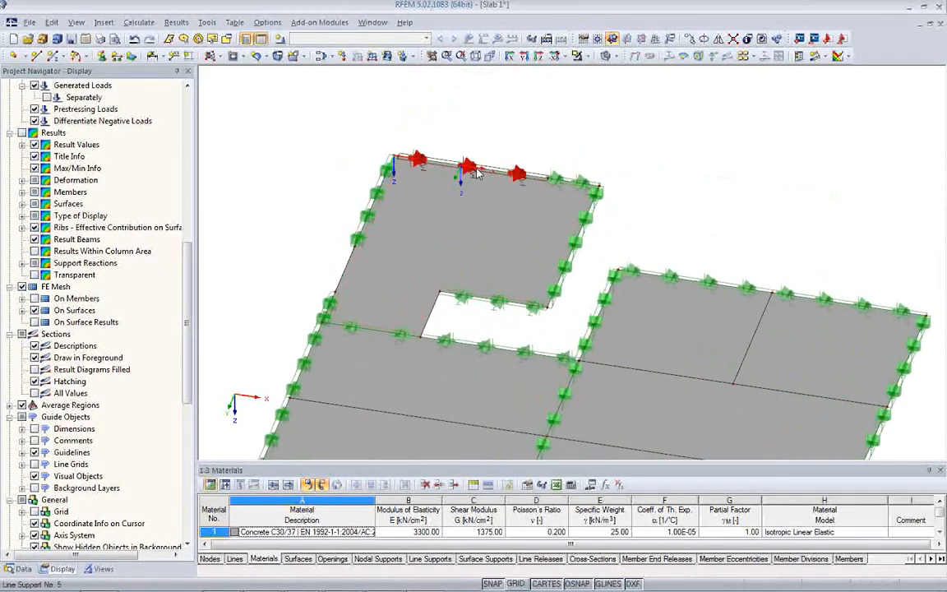
pyautogui.moveTo(491, 196); pyautogui.dragTo(450, 200, button='middle')
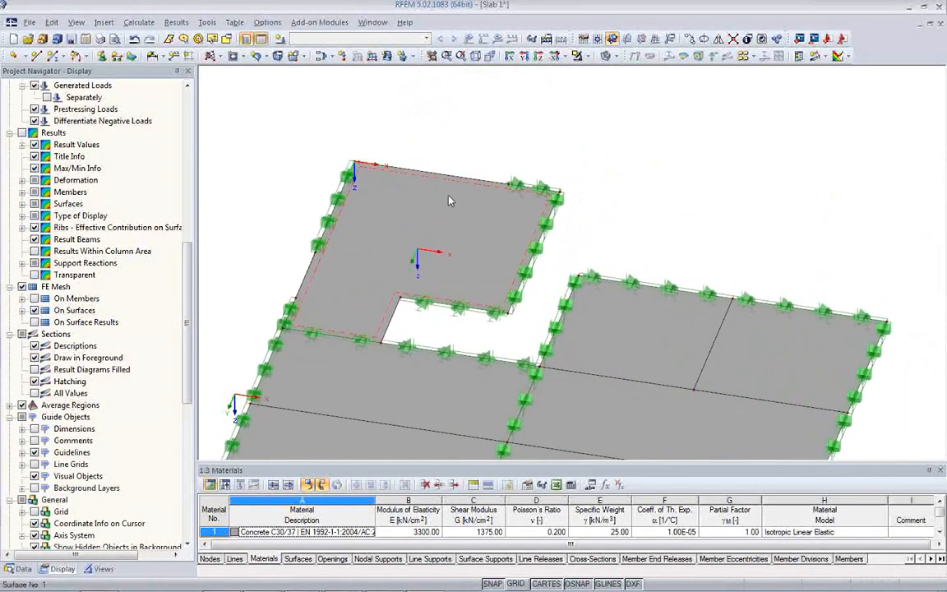
pyautogui.moveTo(530, 269); pyautogui.dragTo(508, 232, button='middle')
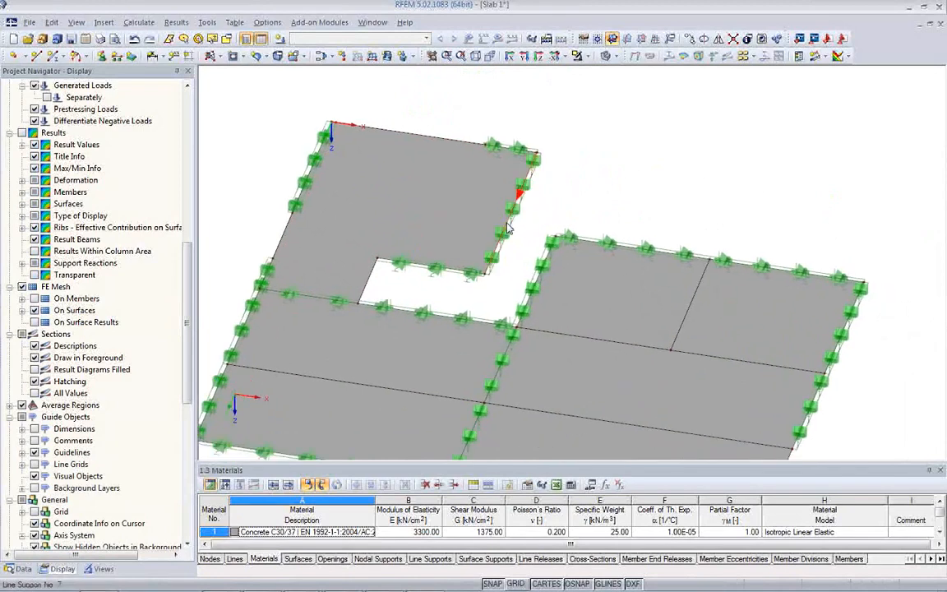
pyautogui.scroll(-1, 508, 232)
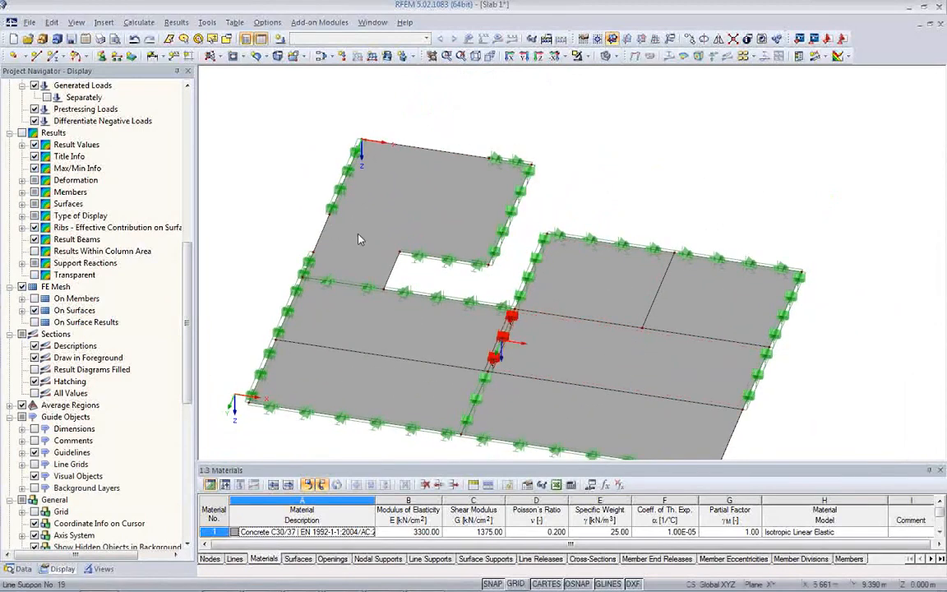
# - Start a new nodal support type and define it as an elastic support via a column in Z
pyautogui.click(101, 55)
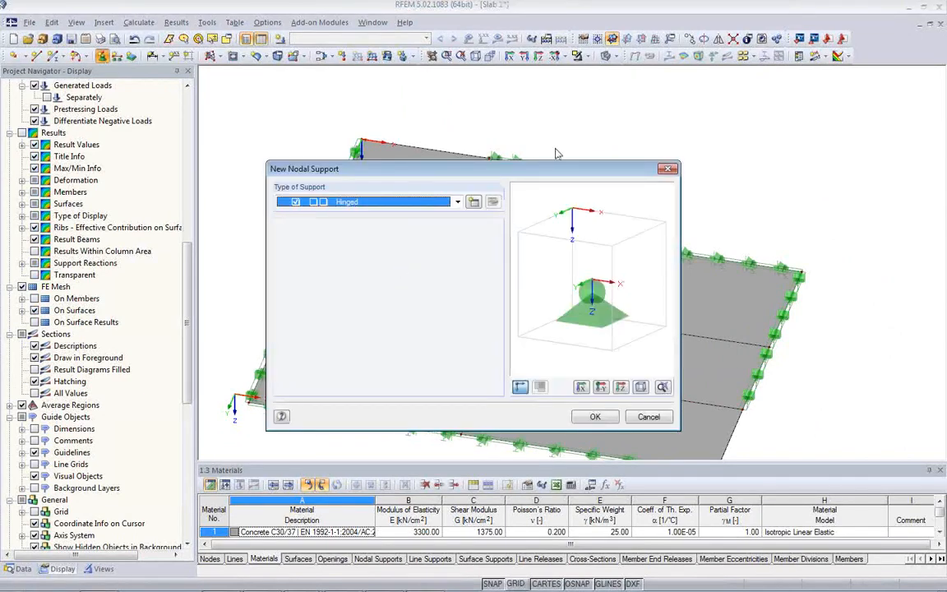
pyautogui.moveTo(562, 168); pyautogui.dragTo(450, 151)
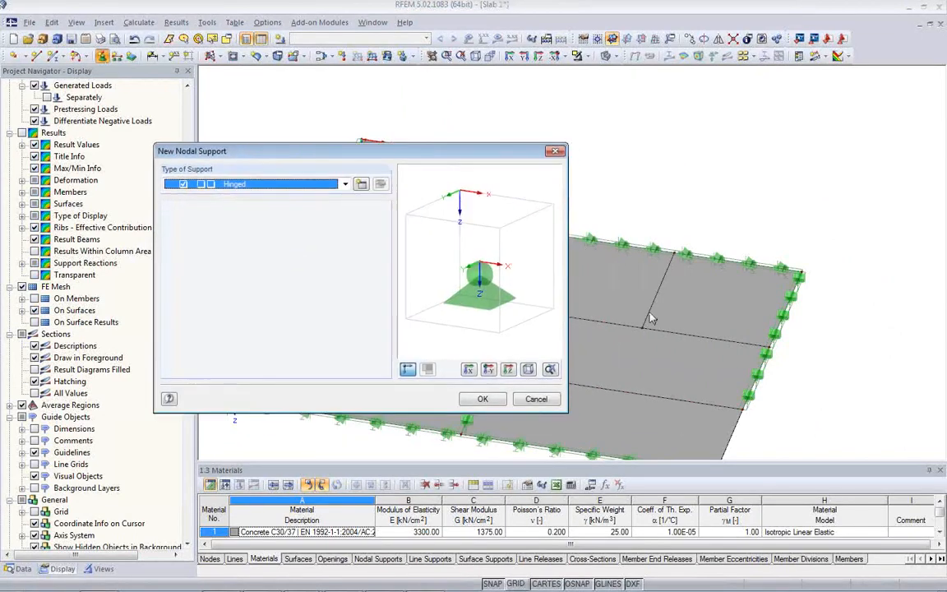
pyautogui.click(361, 184)
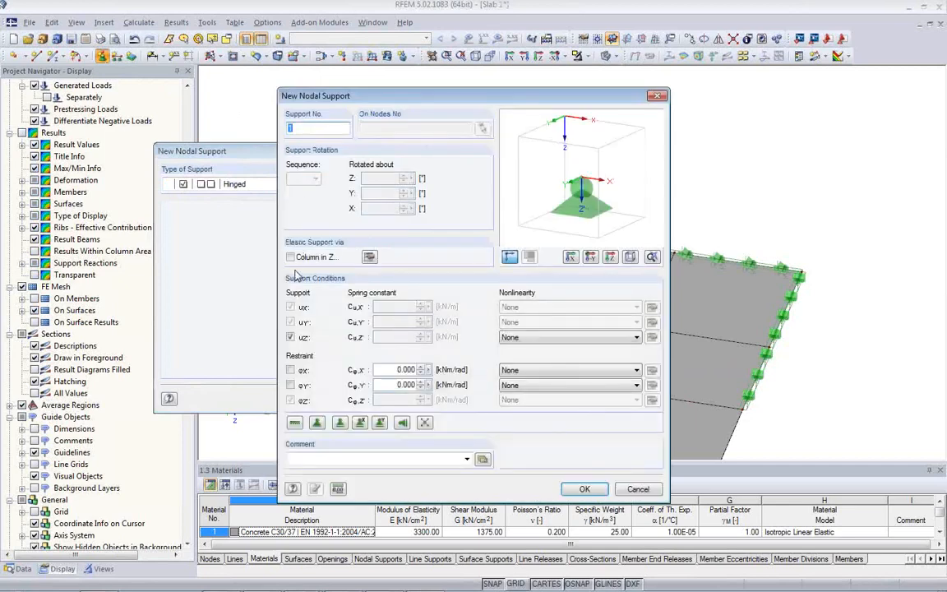
pyautogui.click(290, 258)
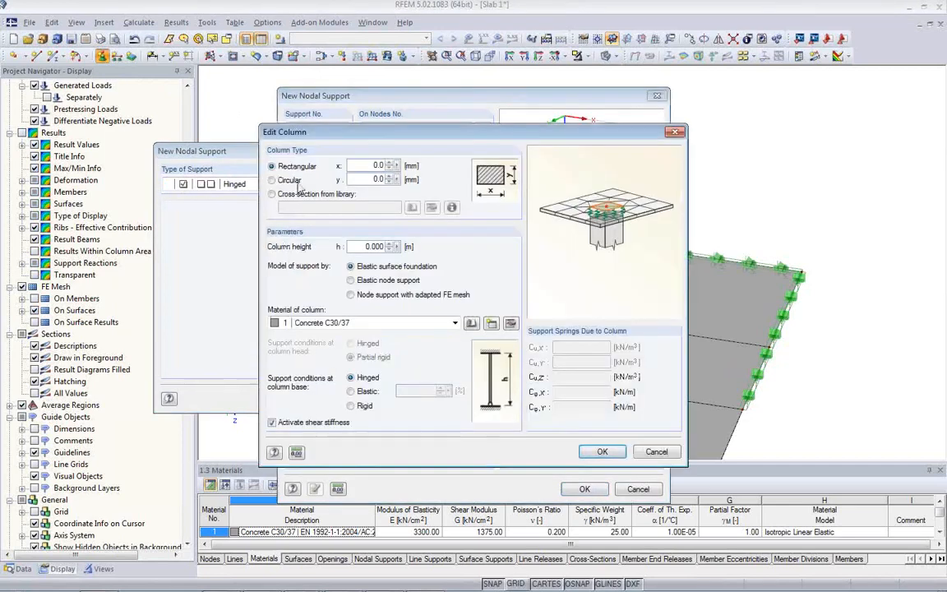
# - Define the column as rectangular, 300 x 300 mm and 3 m high, and accept its parameters
pyautogui.doubleClick(364, 167)
pyautogui.write('30')
pyautogui.press('Tab')
pyautogui.write('3')
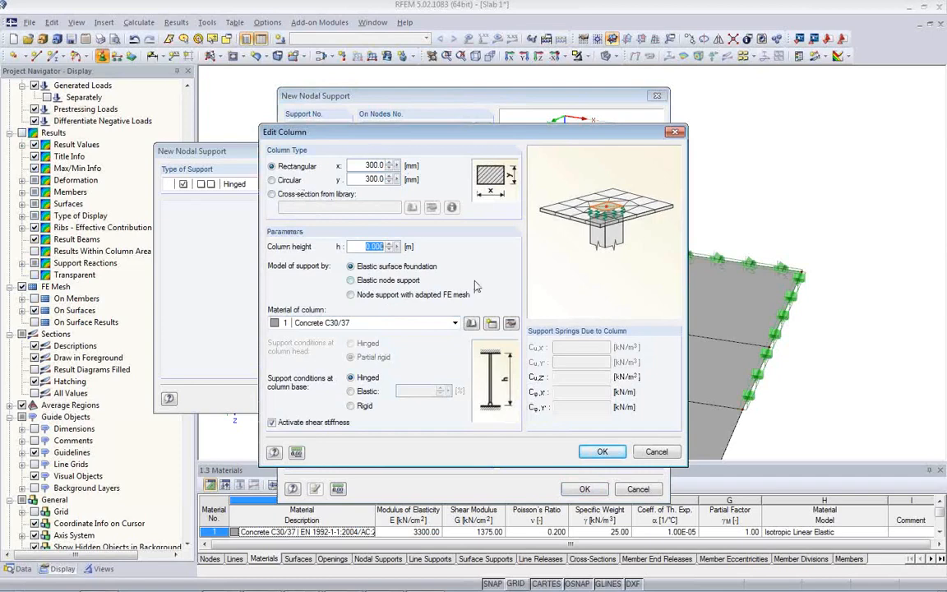
pyautogui.write('3')
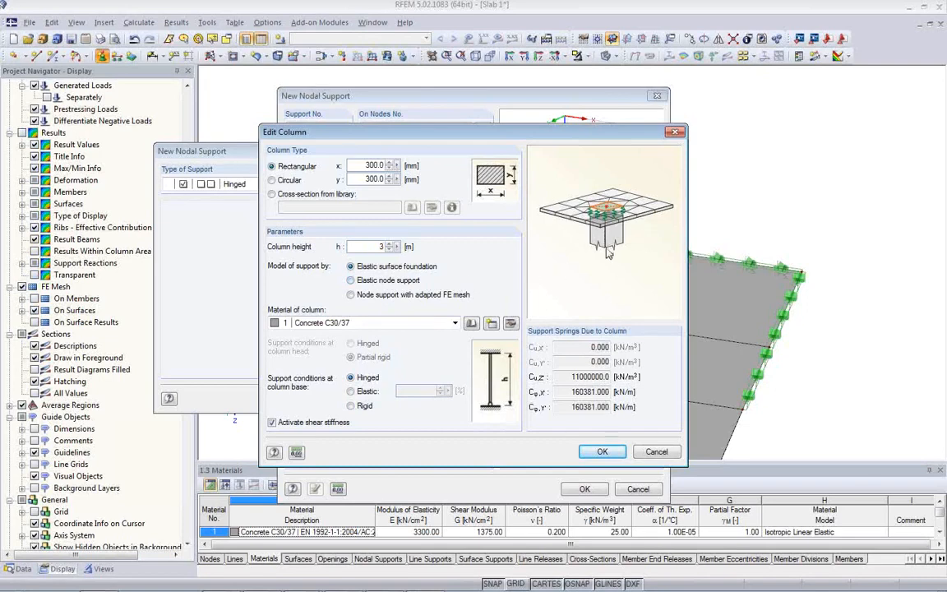
pyautogui.moveTo(497, 129); pyautogui.dragTo(477, 118)
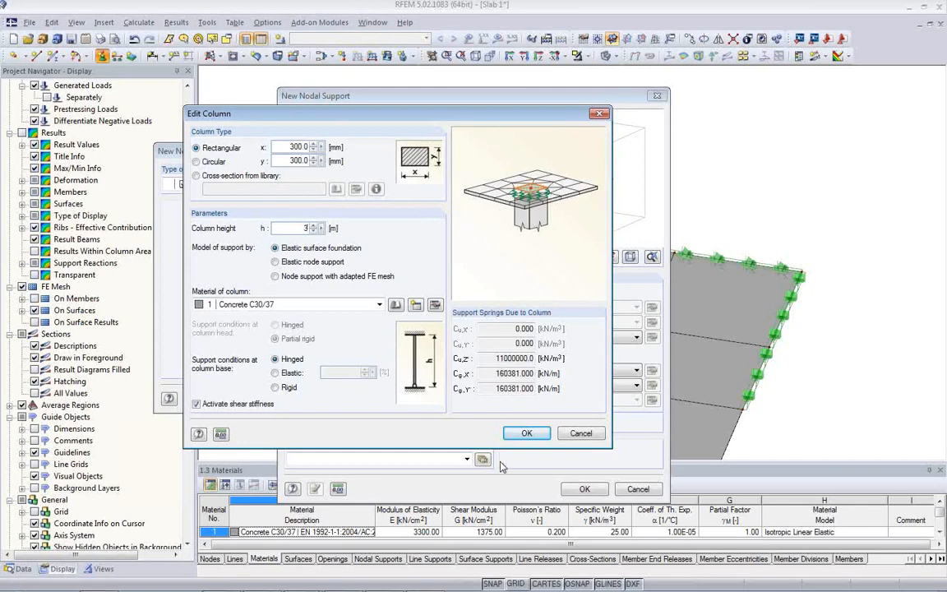
pyautogui.click(527, 435)
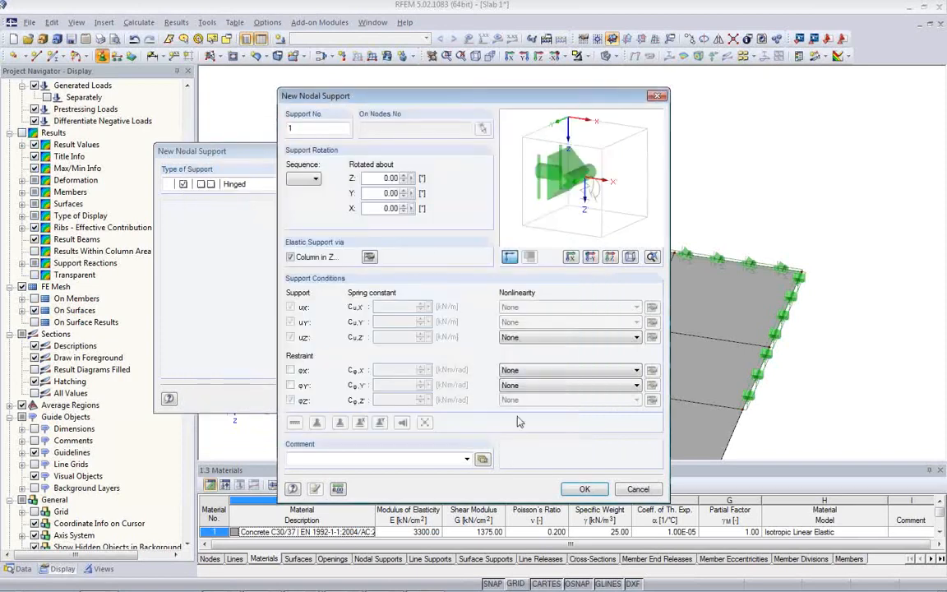
# - Accept the nodal support definition and place the column support on the interior node where the upper-right rooms' dividing line ends
pyautogui.click(564, 489)
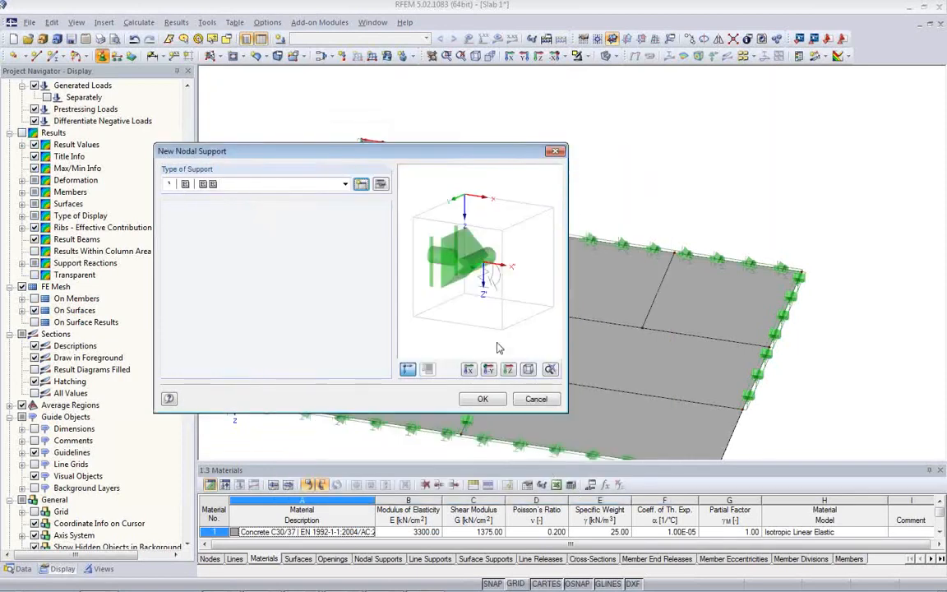
pyautogui.click(484, 400)
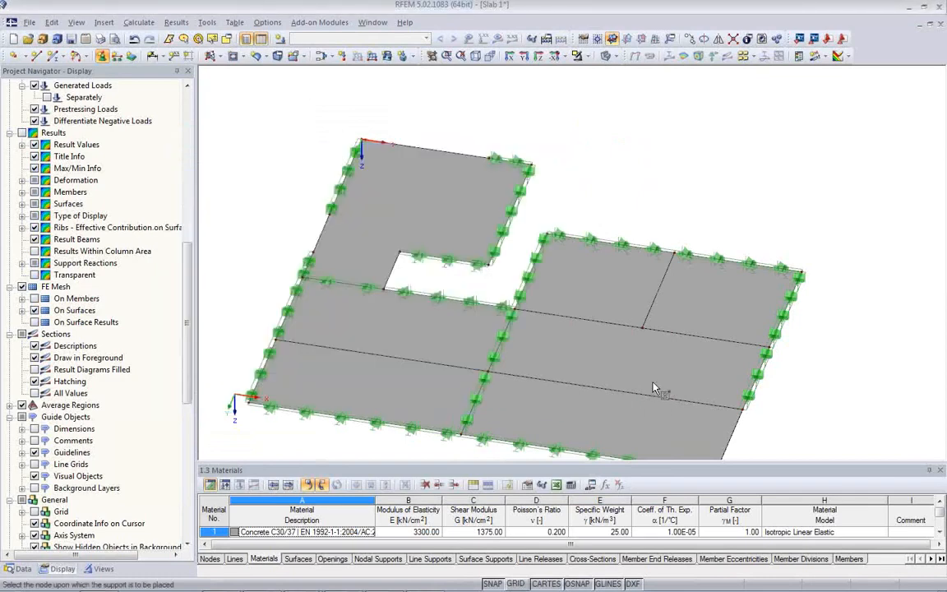
pyautogui.click(641, 329)
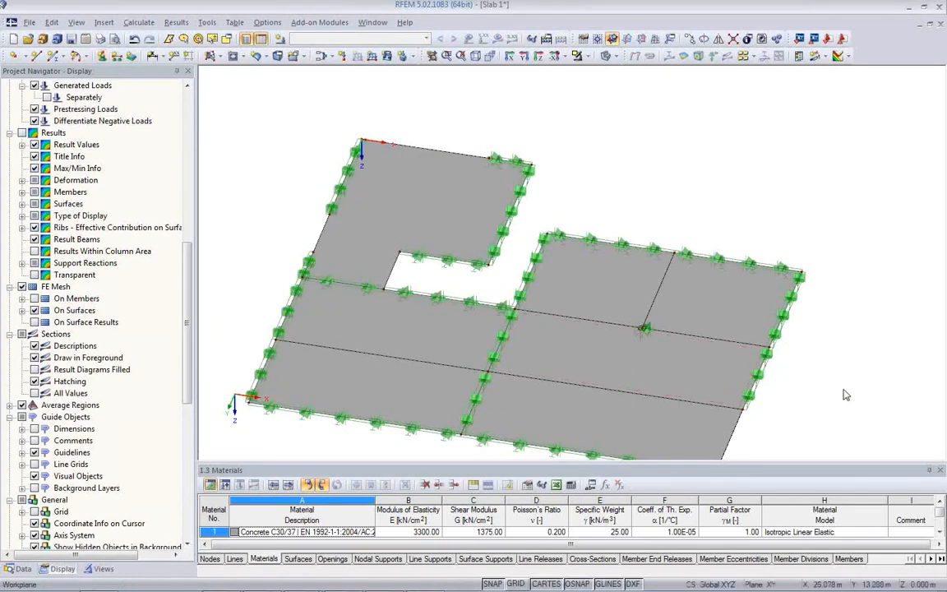
pyautogui.scroll(2, 670, 376)
pyautogui.scroll(5, 588, 283)
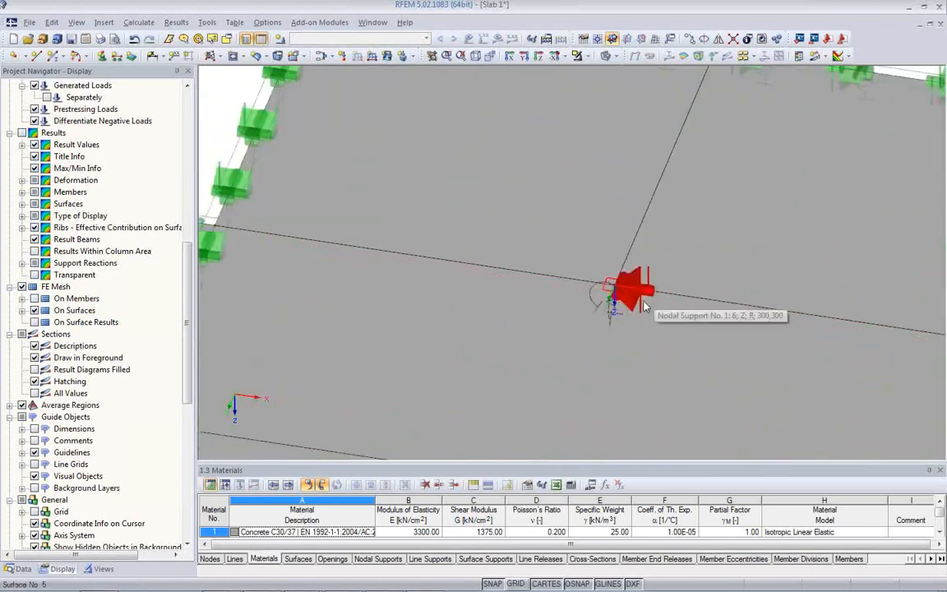
pyautogui.scroll(2, 604, 284)
pyautogui.click(613, 282)
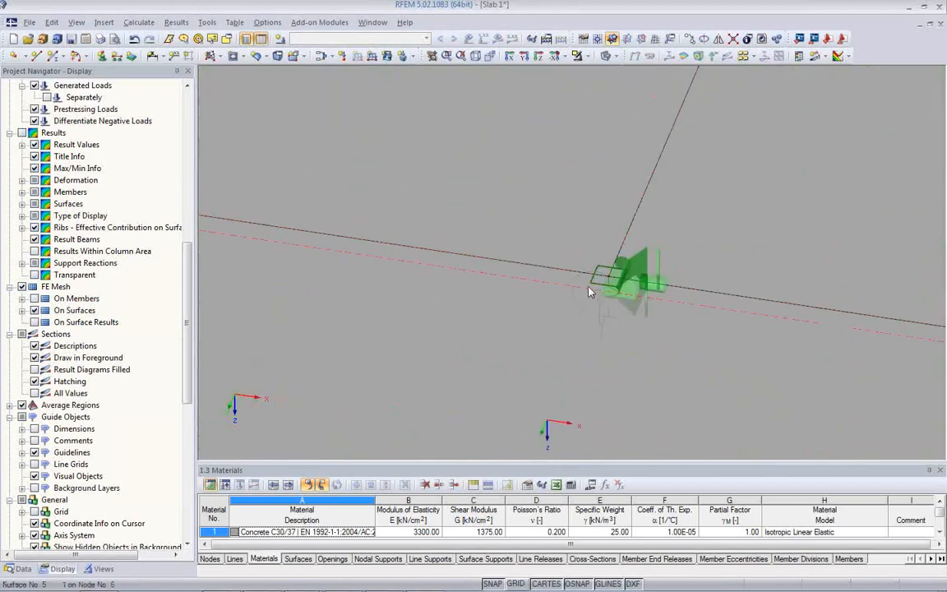
pyautogui.scroll(-5, 624, 275)
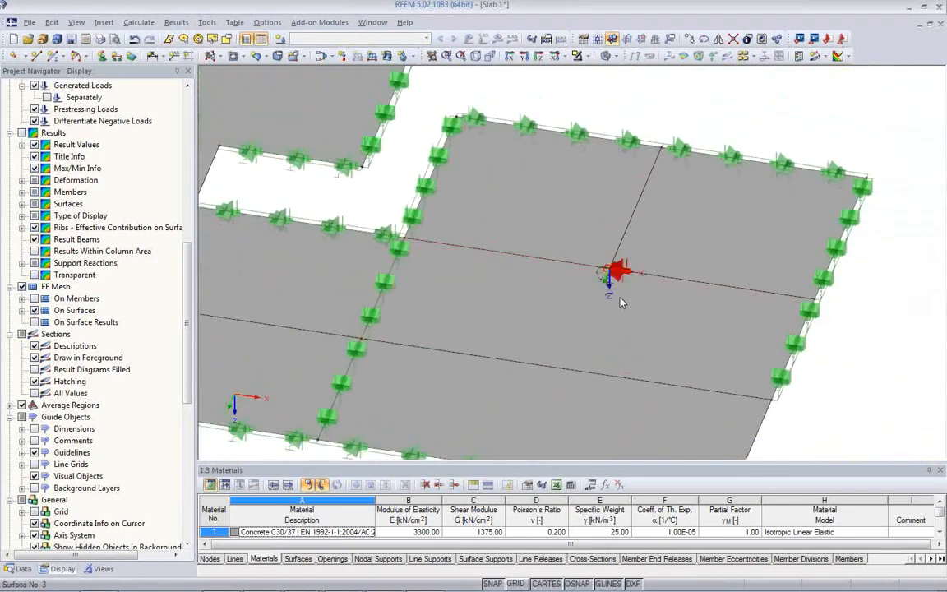
# - Try a line support on the unsupported lowest segment of the slab's right outer edge and delete it again
pyautogui.moveTo(601, 270); pyautogui.dragTo(611, 225, button='middle')
pyautogui.scroll(-1, 610, 225)
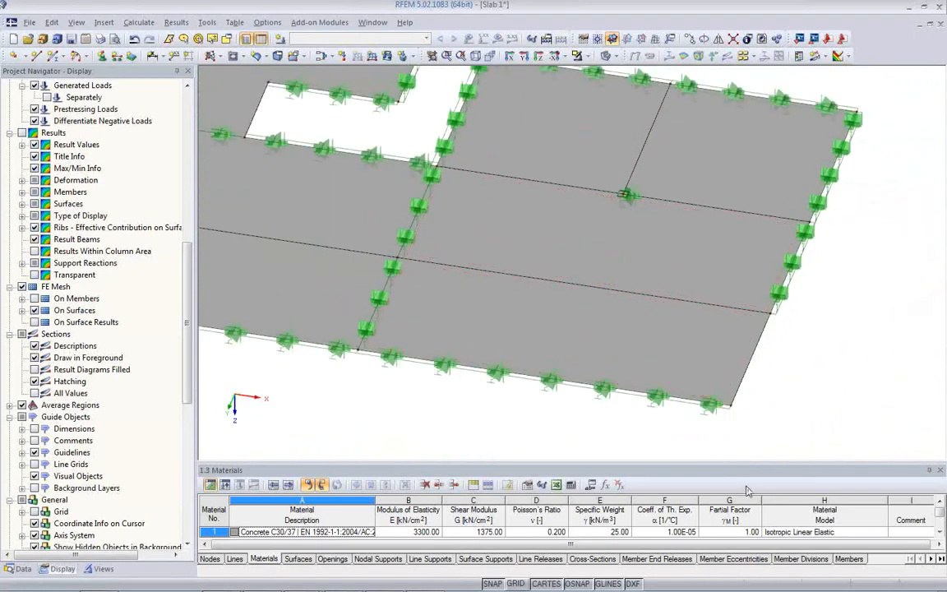
pyautogui.click(116, 57)
pyautogui.click(613, 418)
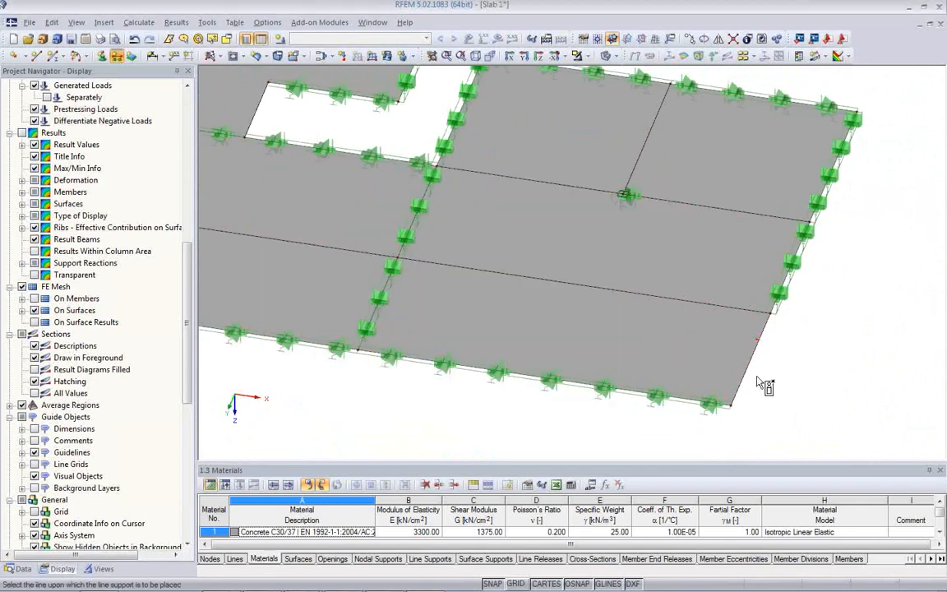
pyautogui.click(750, 364)
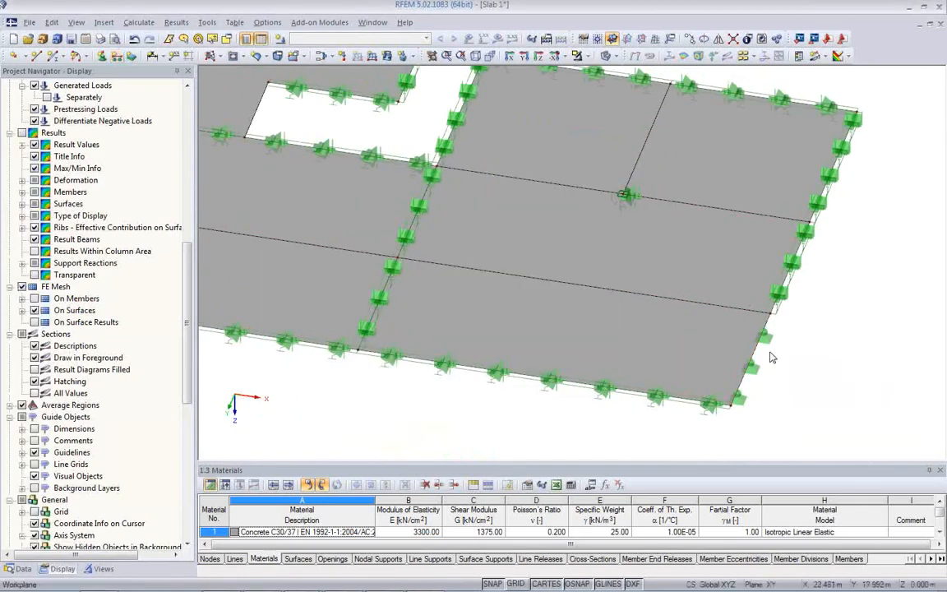
pyautogui.press('Delete')
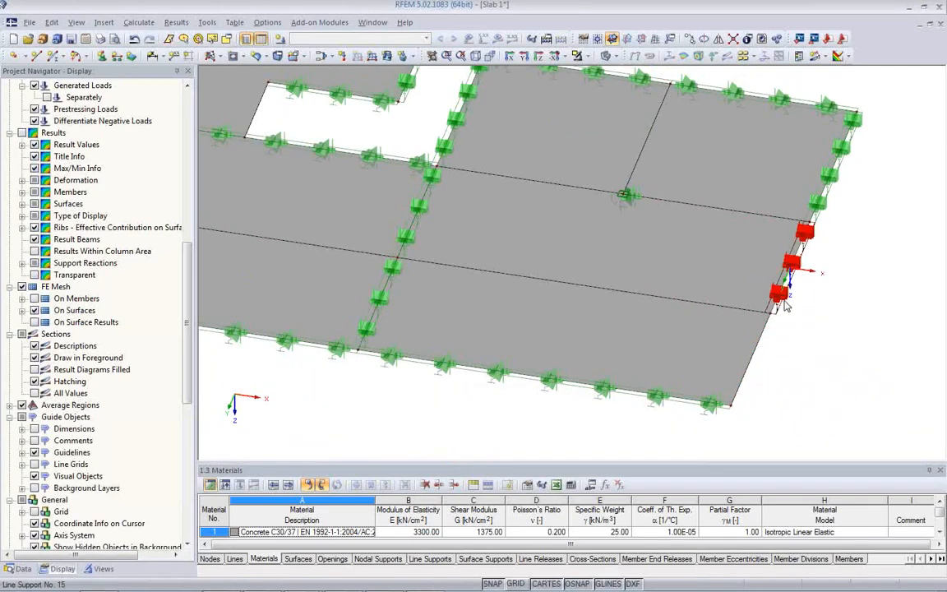
# - Copy the adjacent wall line support onto the lowest segment of the slab's right outer edge
pyautogui.keyDown('ctrl'); pyautogui.moveTo(785, 302); pyautogui.dragTo(740, 386); pyautogui.keyUp('ctrl')
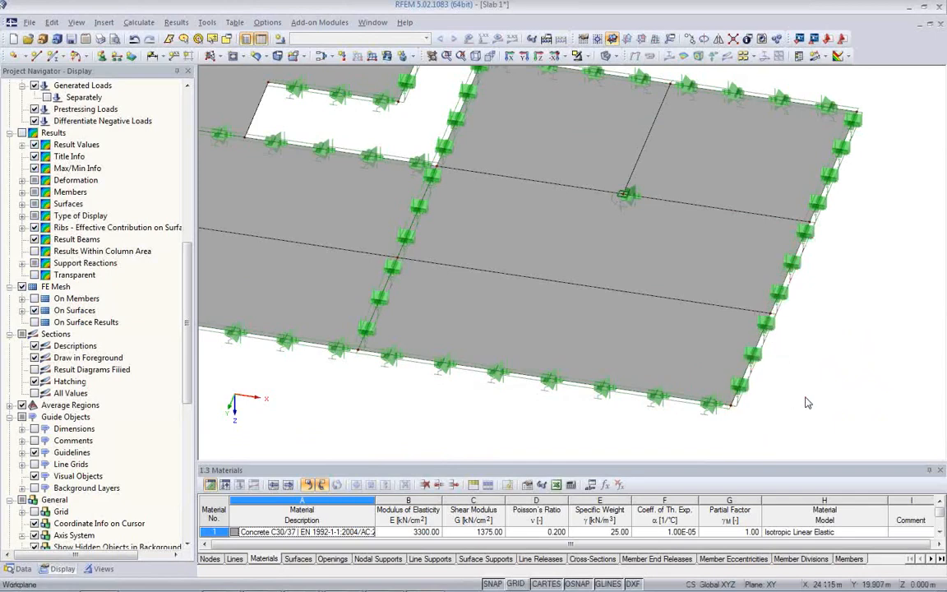
# - Display the whole slab model in wireframe mode
pyautogui.scroll(-2, 789, 411)
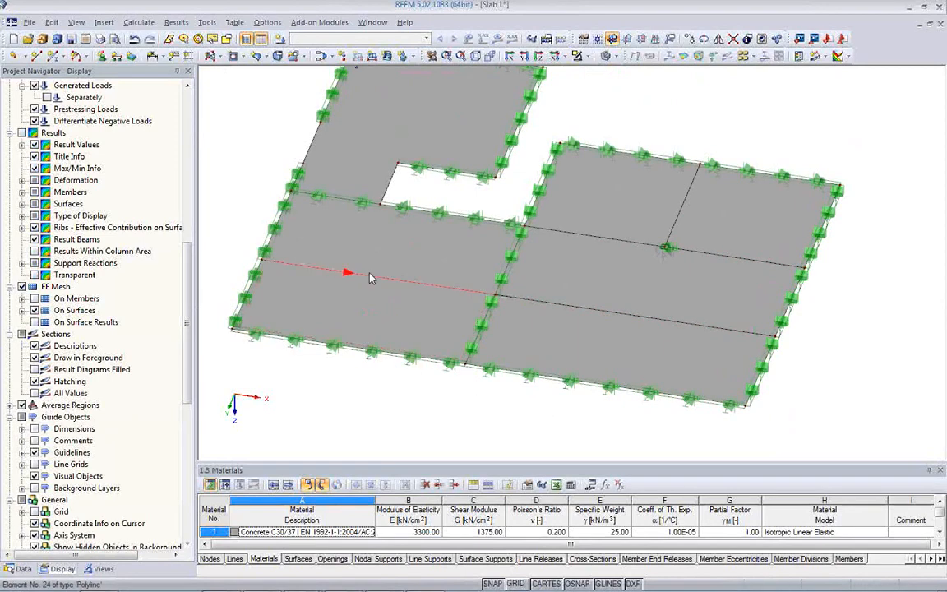
pyautogui.click(609, 56)
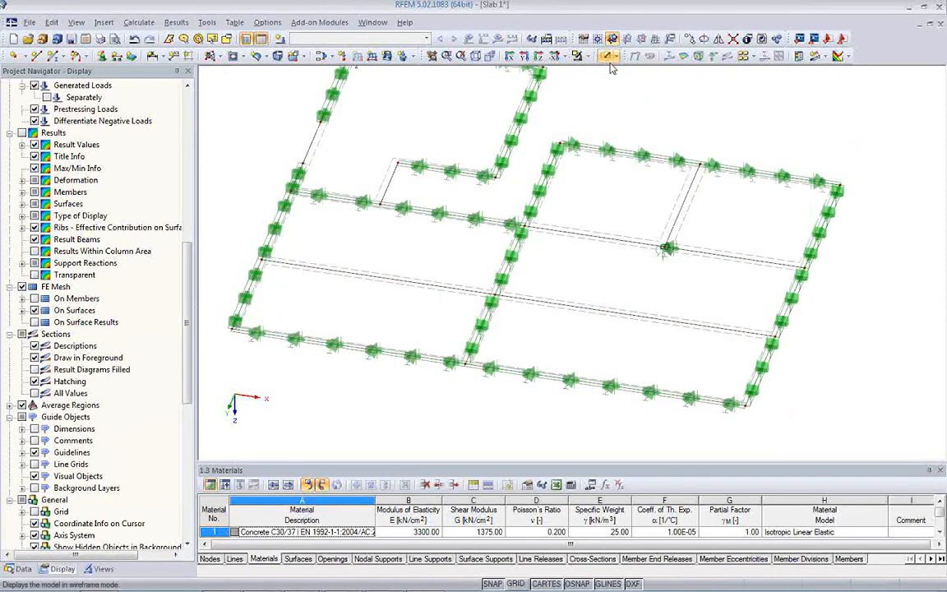
# - Add a member to the two collinear lines across the slab's lower rooms and define its cross-section as Rectangle 400/600 in Concrete C30/37
pyautogui.scroll(3, 405, 288)
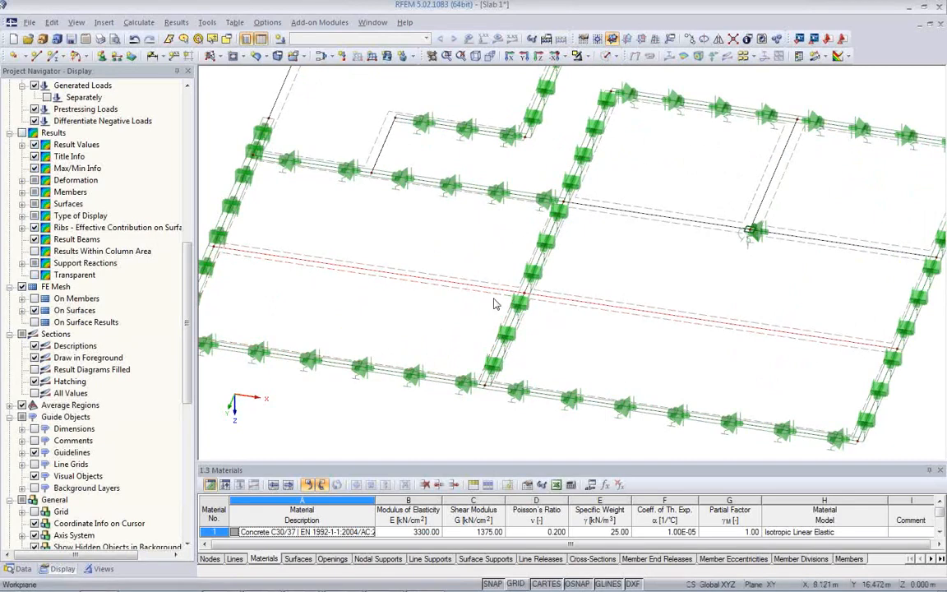
pyautogui.doubleClick(605, 313)
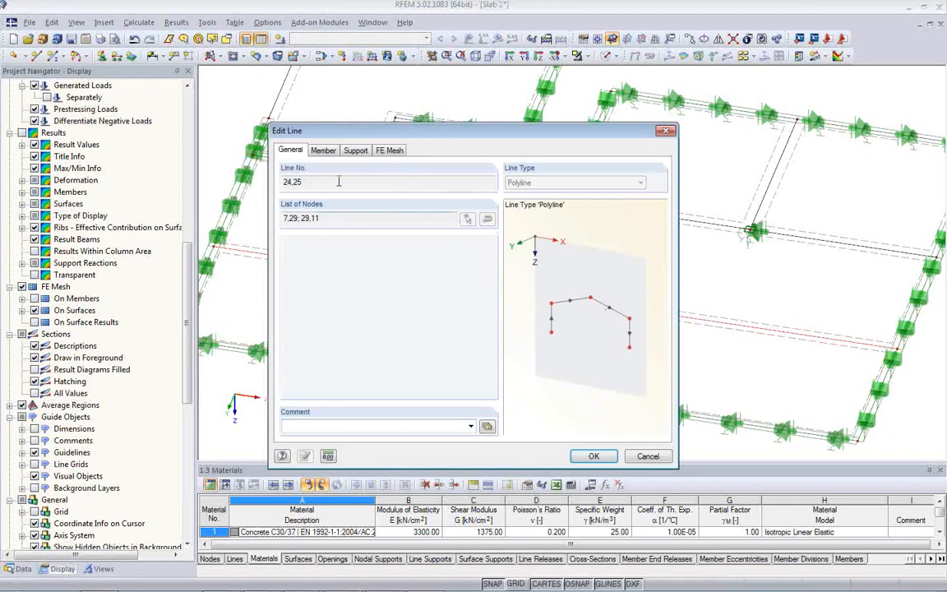
pyautogui.click(320, 151)
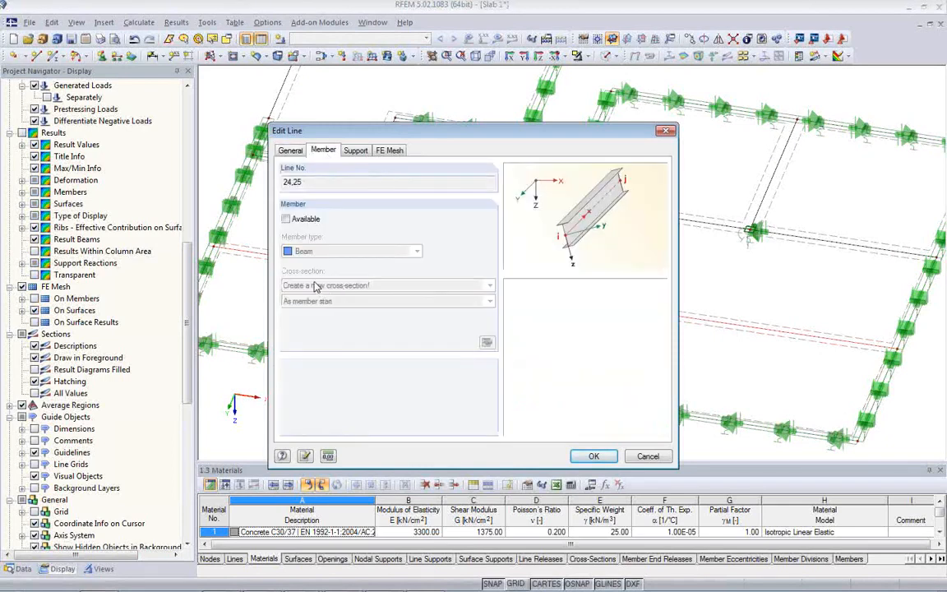
pyautogui.click(285, 218)
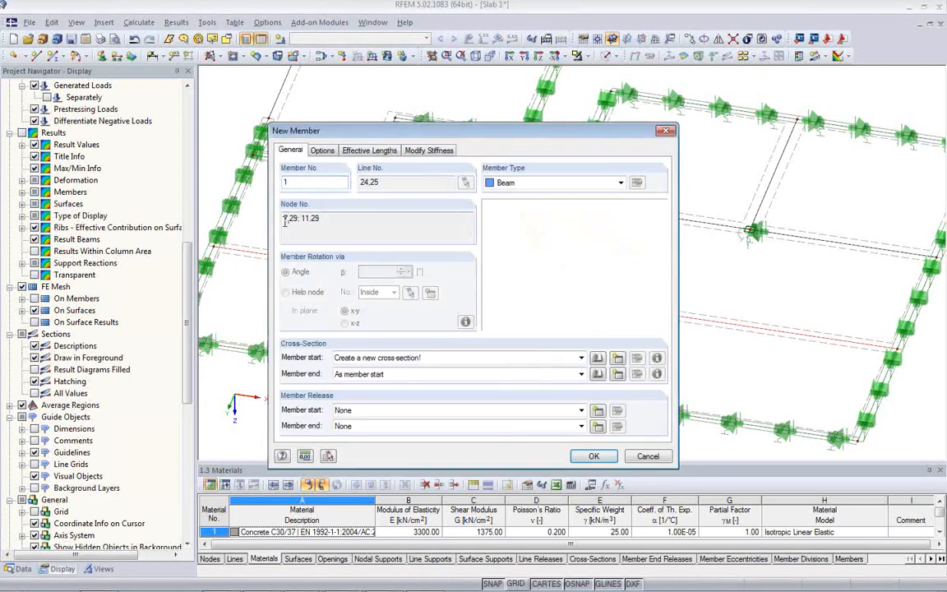
pyautogui.click(617, 359)
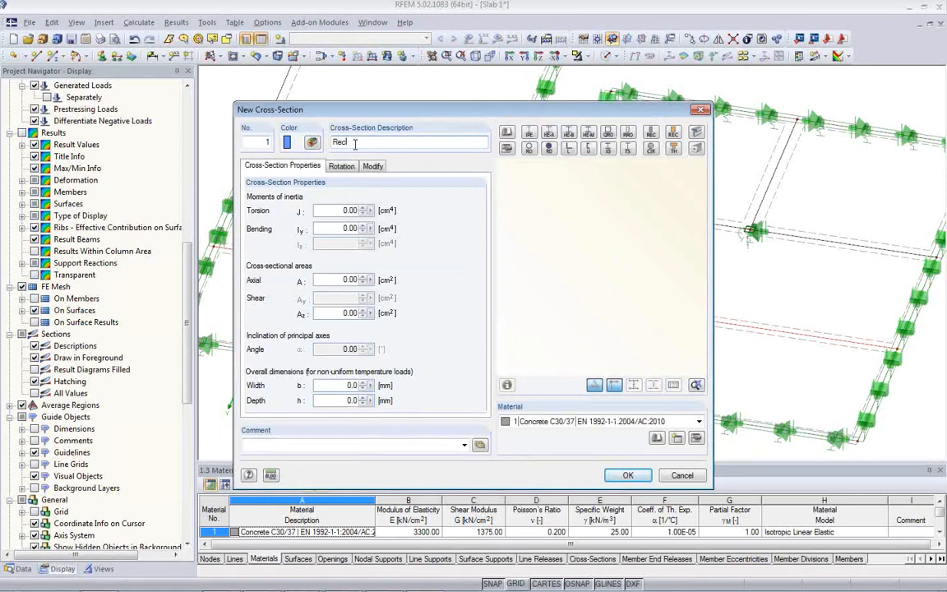
pyautogui.write('Rectangle 400/600')
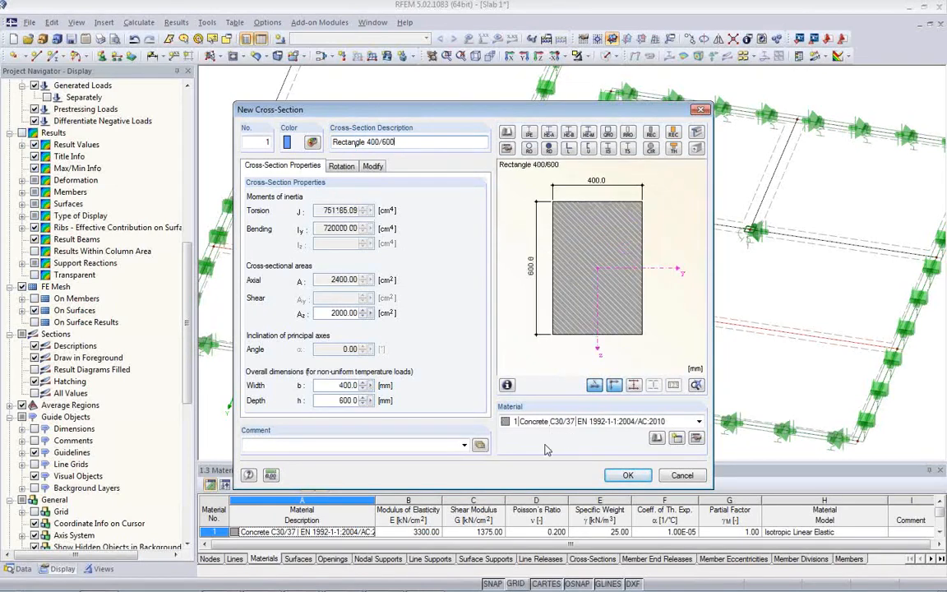
pyautogui.click(628, 475)
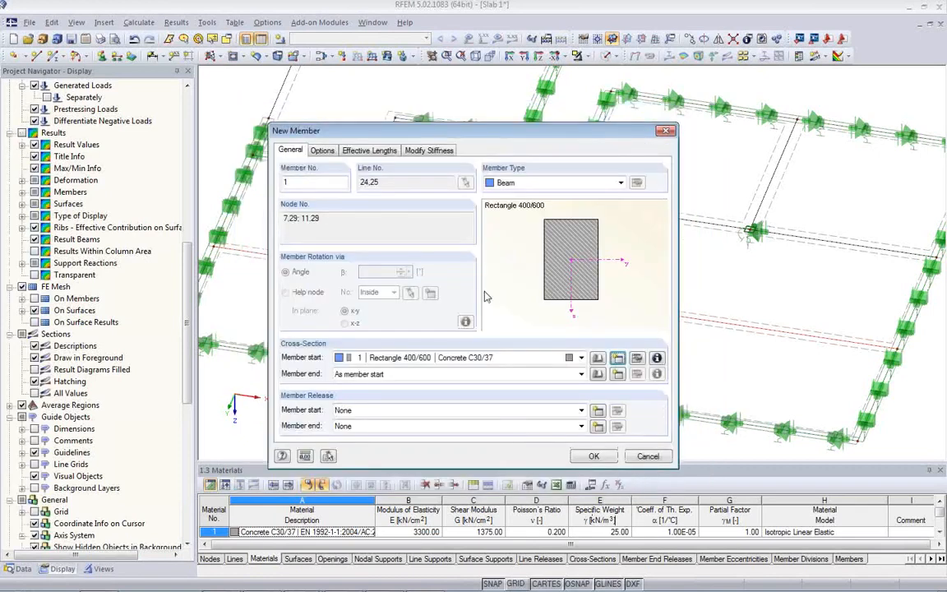
# - Make the member a rib on the +z-side of the surface with integration widths of 1.6 m on both sides, and accept the member
pyautogui.click(620, 183)
pyautogui.click(599, 217)
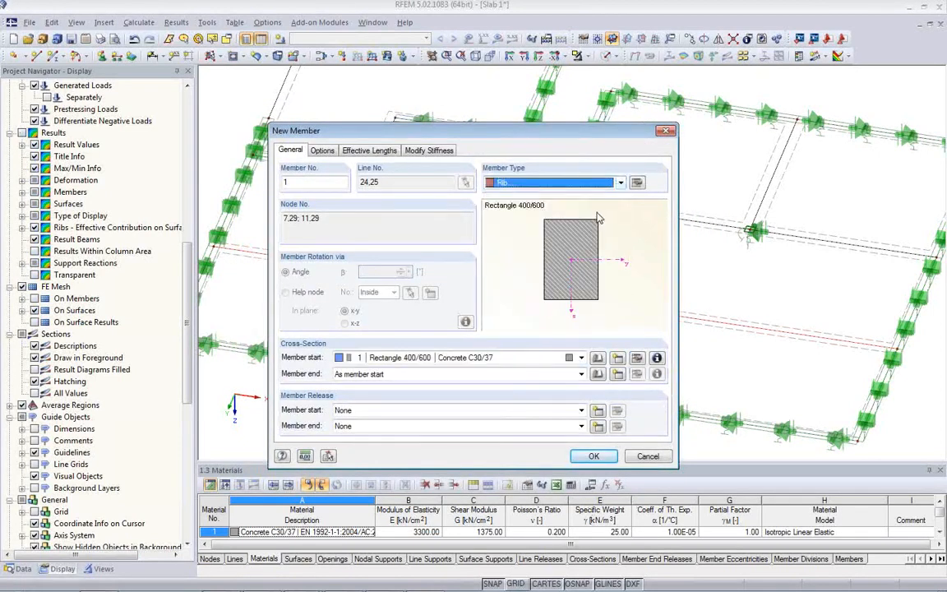
pyautogui.click(636, 182)
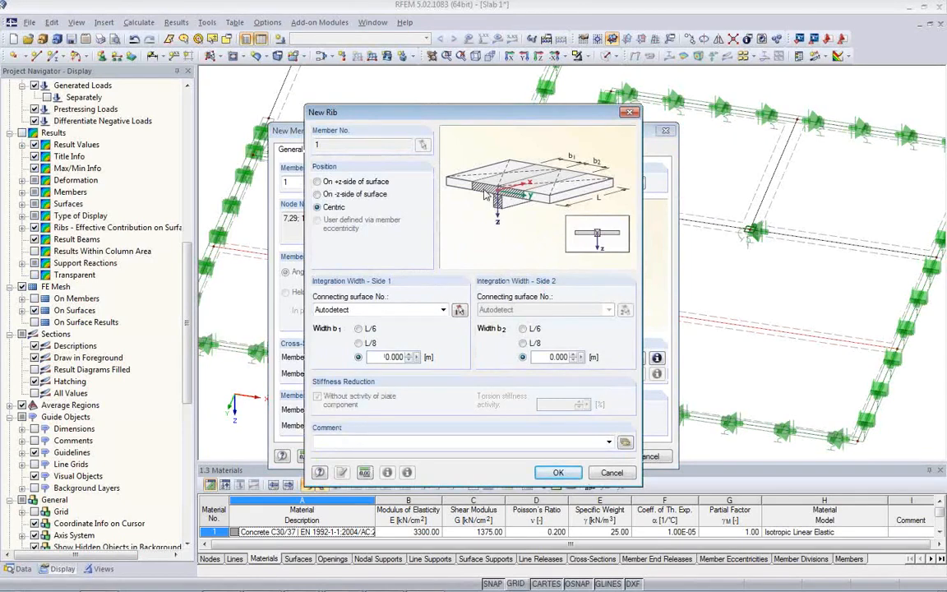
pyautogui.click(319, 182)
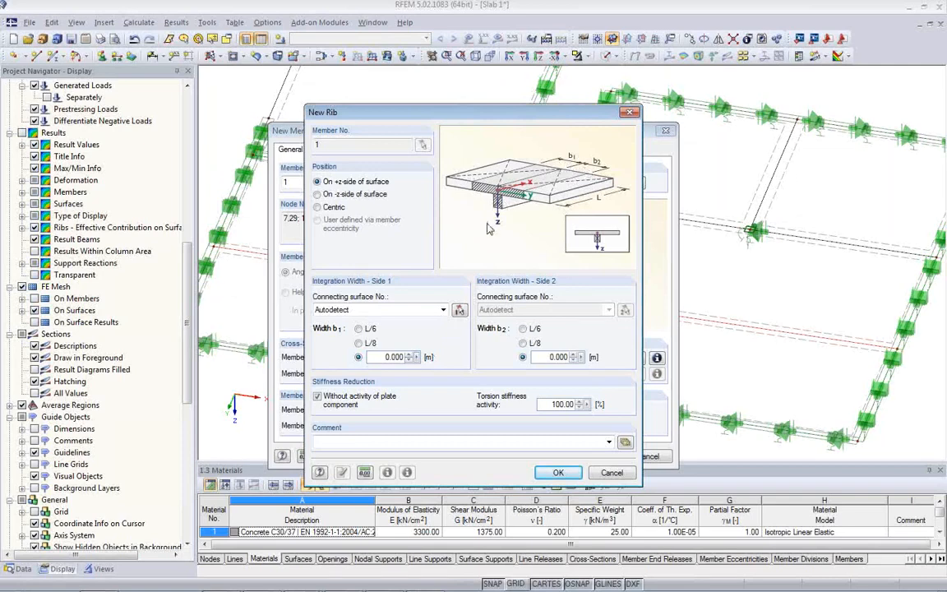
pyautogui.moveTo(383, 357); pyautogui.dragTo(433, 358)
pyautogui.write('1.6')
pyautogui.press('Tab')
pyautogui.write('1.')
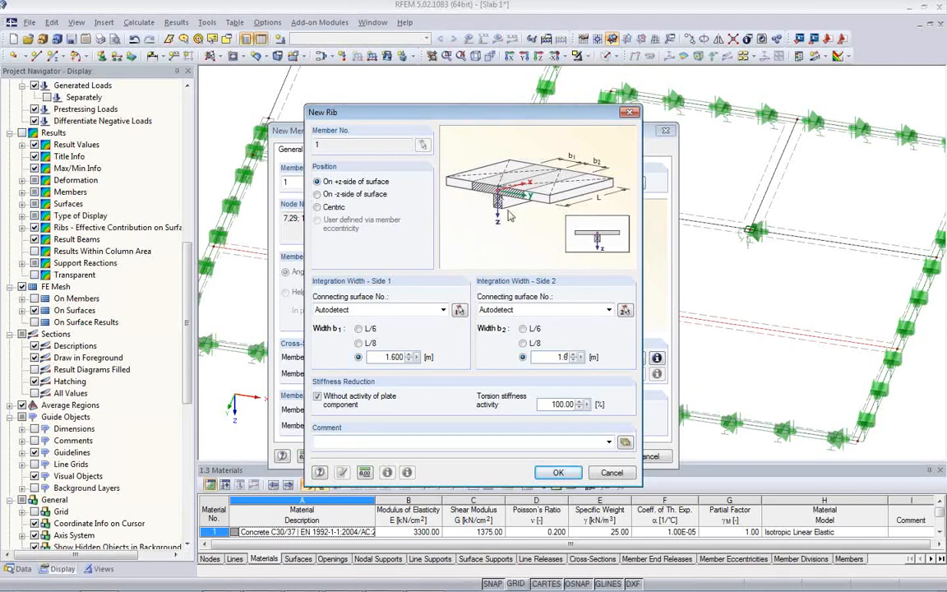
pyautogui.click(559, 475)
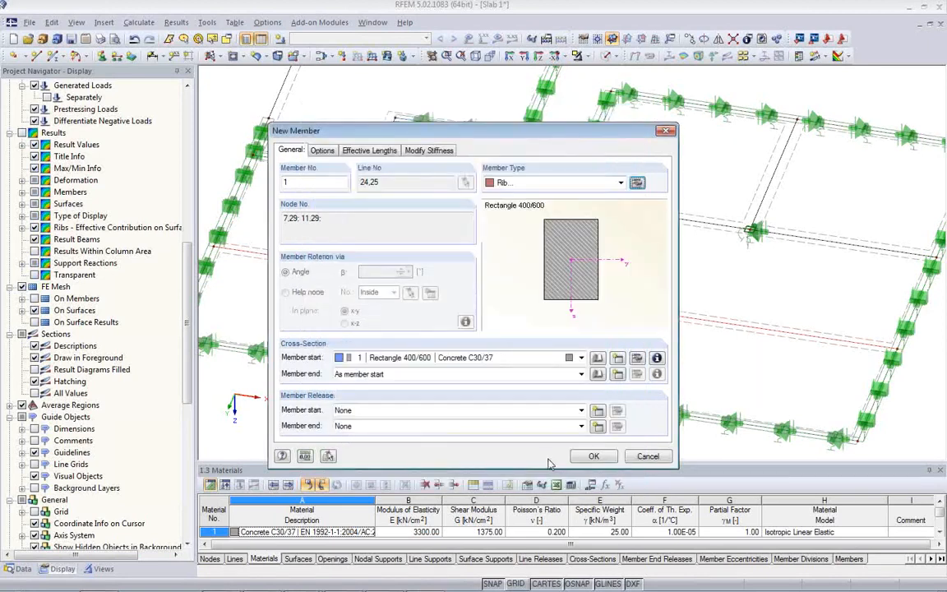
pyautogui.click(580, 458)
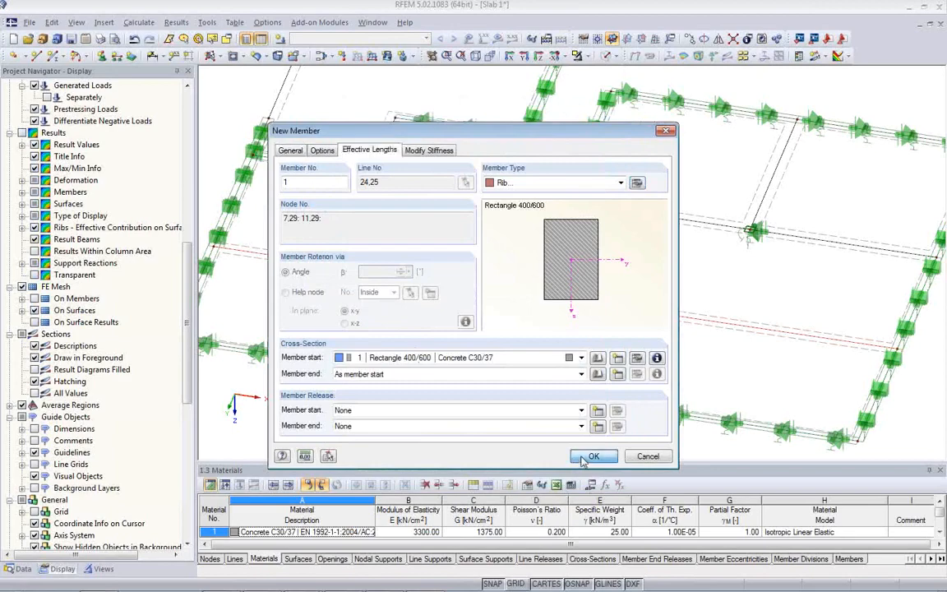
pyautogui.click(590, 454)
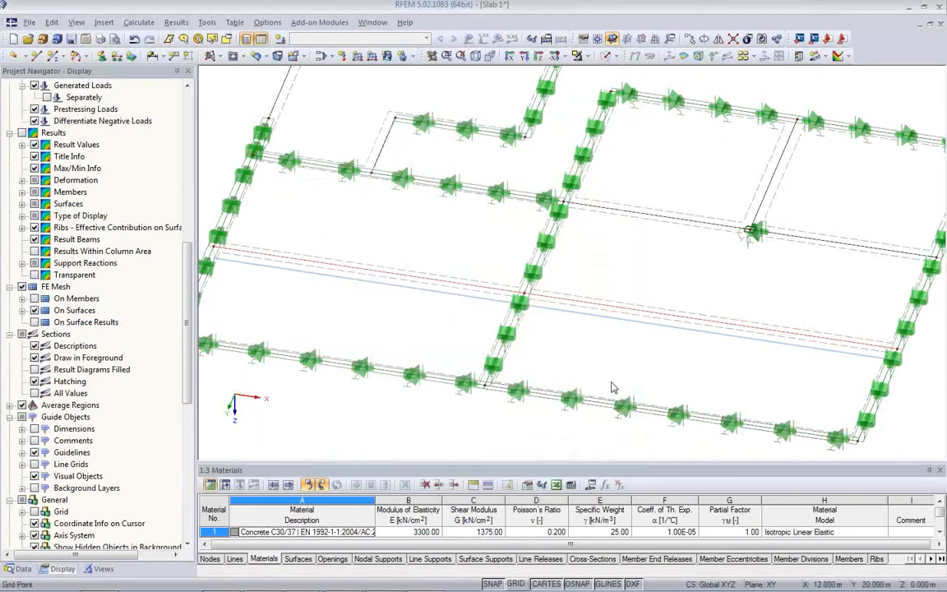
# - Inspect the rib beneath the slab in solid display and switch the model to solid transparent display
pyautogui.moveTo(547, 335); pyautogui.dragTo(503, 218, button='middle')
pyautogui.moveTo(534, 294); pyautogui.dragTo(565, 389, button='middle')
pyautogui.click(606, 56)
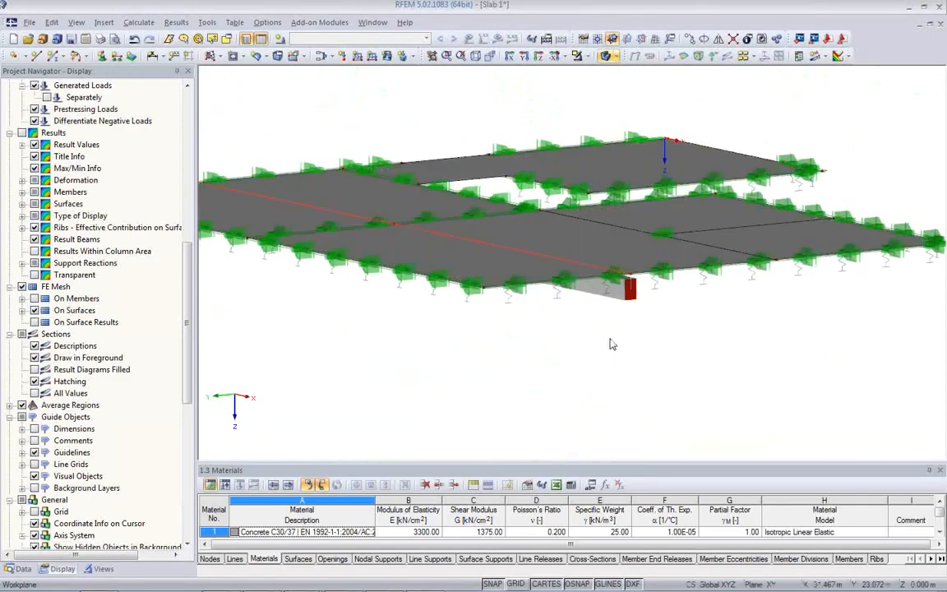
pyautogui.keyDown('ctrl'); pyautogui.moveTo(584, 323); pyautogui.dragTo(550, 201, button='middle'); pyautogui.keyUp('ctrl')
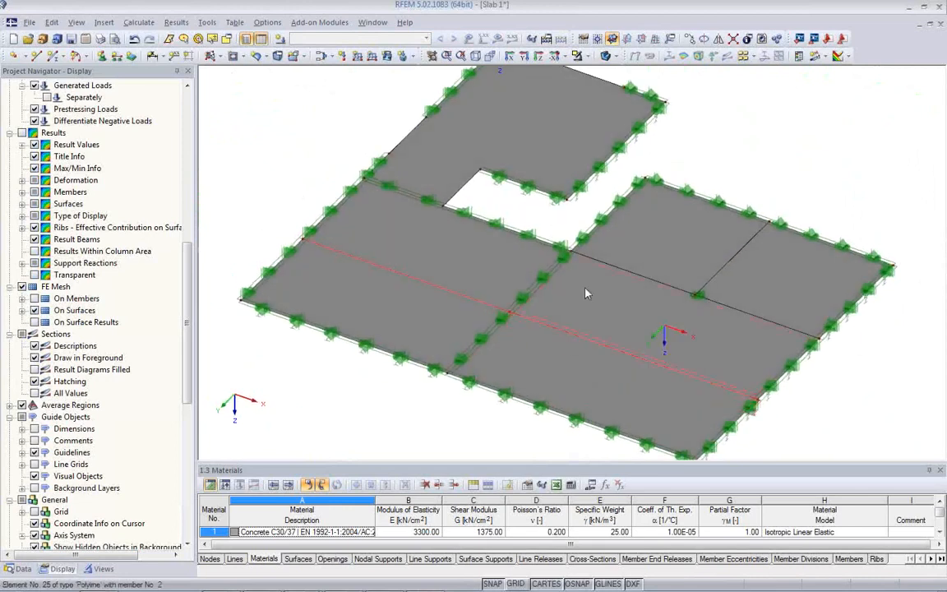
pyautogui.click(605, 57)
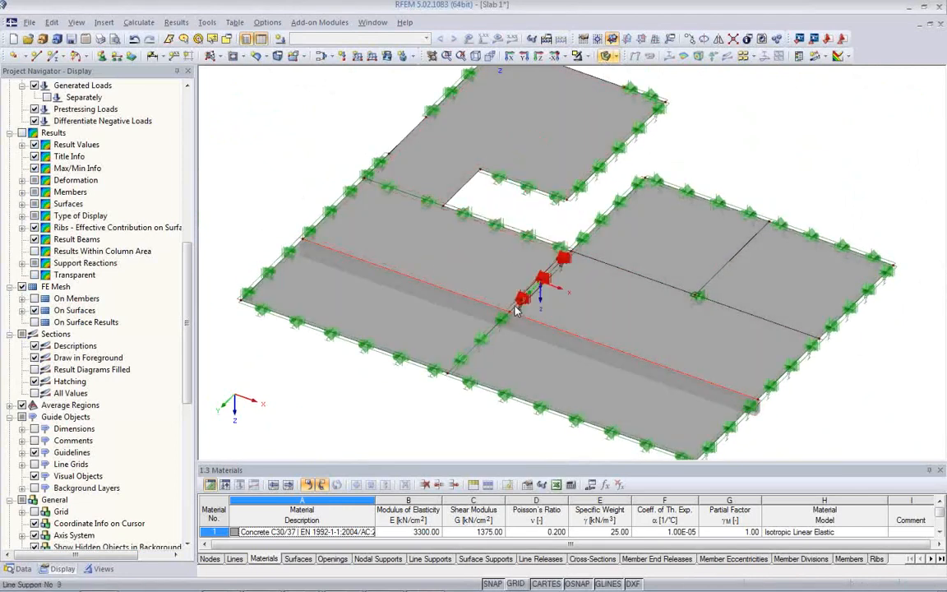
# - Show the numbering of nodes, lines, surfaces and members on the whole slab in an isometric-like view
pyautogui.scroll(-3, 493, 320)
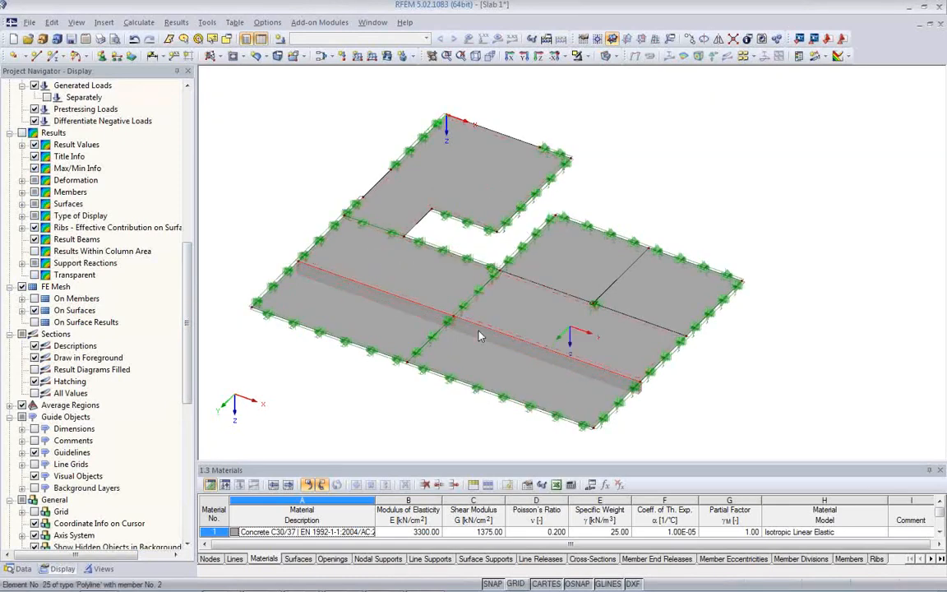
pyautogui.scroll(-2, 376, 365)
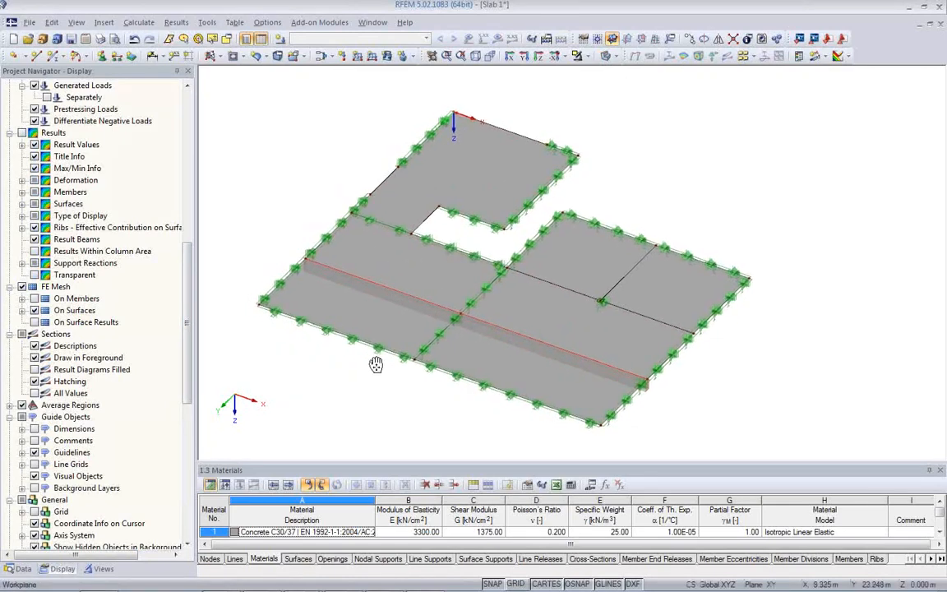
pyautogui.rightClick(301, 156)
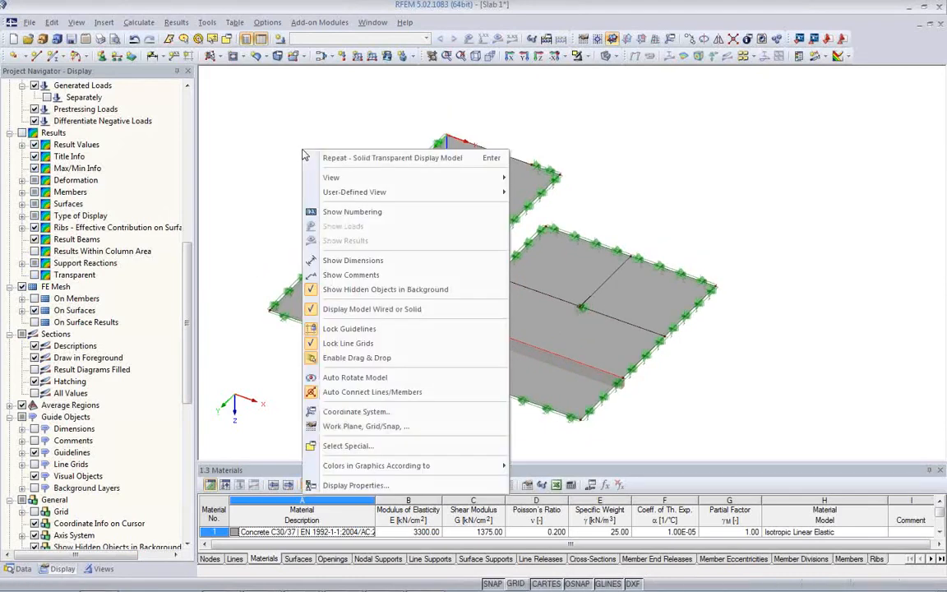
pyautogui.click(352, 211)
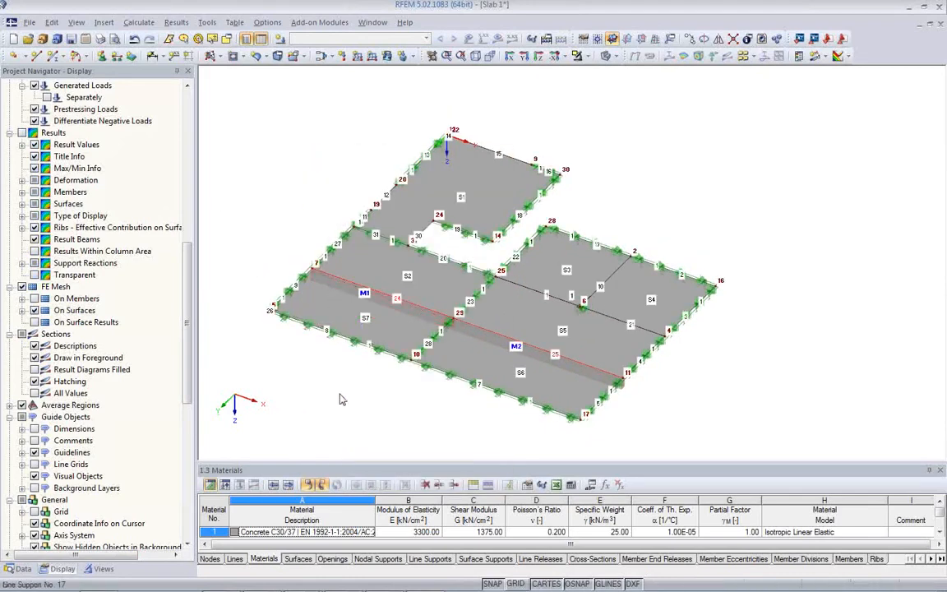
pyautogui.scroll(1, 342, 400)
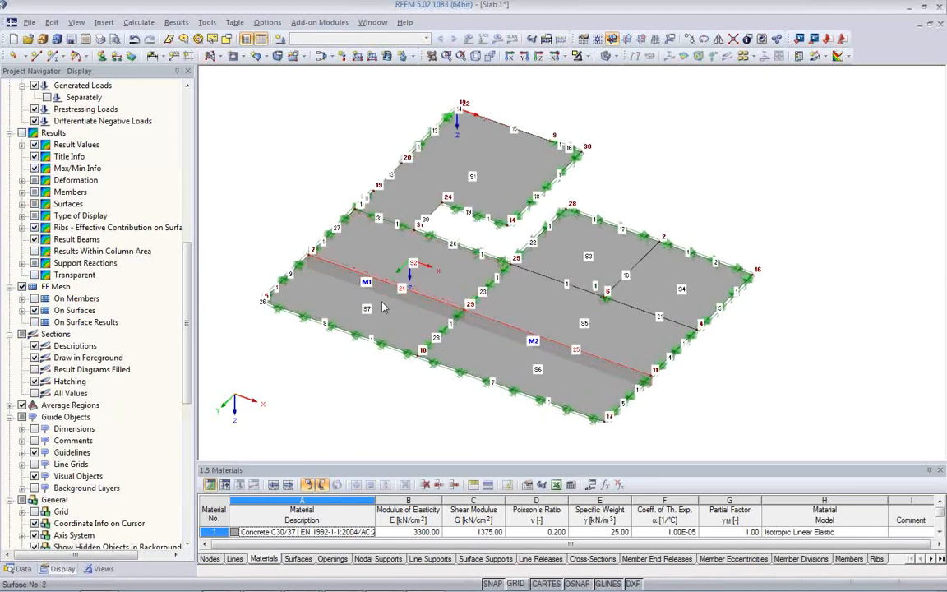
pyautogui.keyDown('ctrl'); pyautogui.moveTo(422, 375); pyautogui.dragTo(425, 413, button='middle'); pyautogui.keyUp('ctrl')
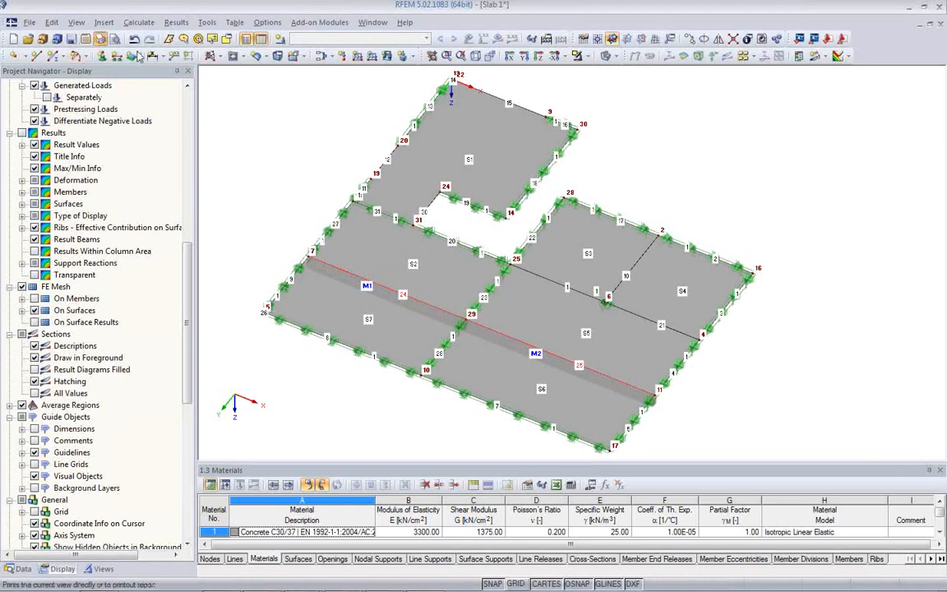
# - Send the current model view to a printout report with the picture height set to 50% of the page
pyautogui.click(99, 39)
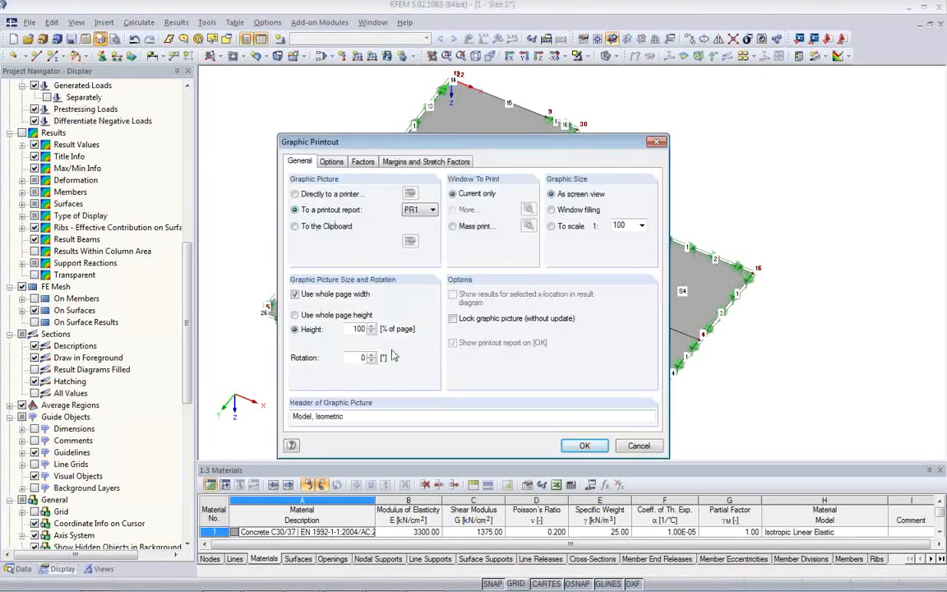
pyautogui.moveTo(353, 329); pyautogui.dragTo(399, 330)
pyautogui.write('50')
pyautogui.click(580, 446)
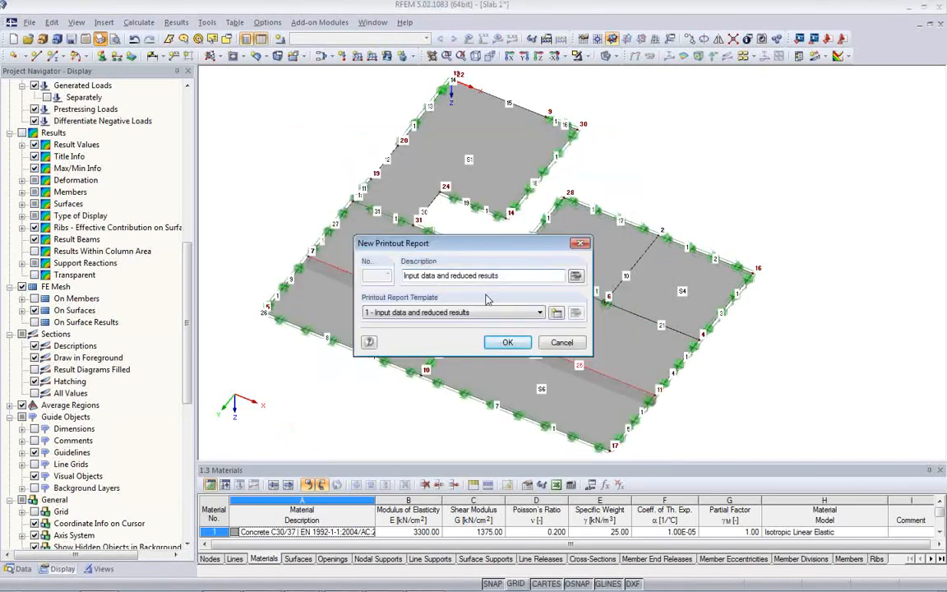
# - Create the printout report from the template 8 - Concrete 2d and narrow its navigator to enlarge the page preview
pyautogui.click(466, 315)
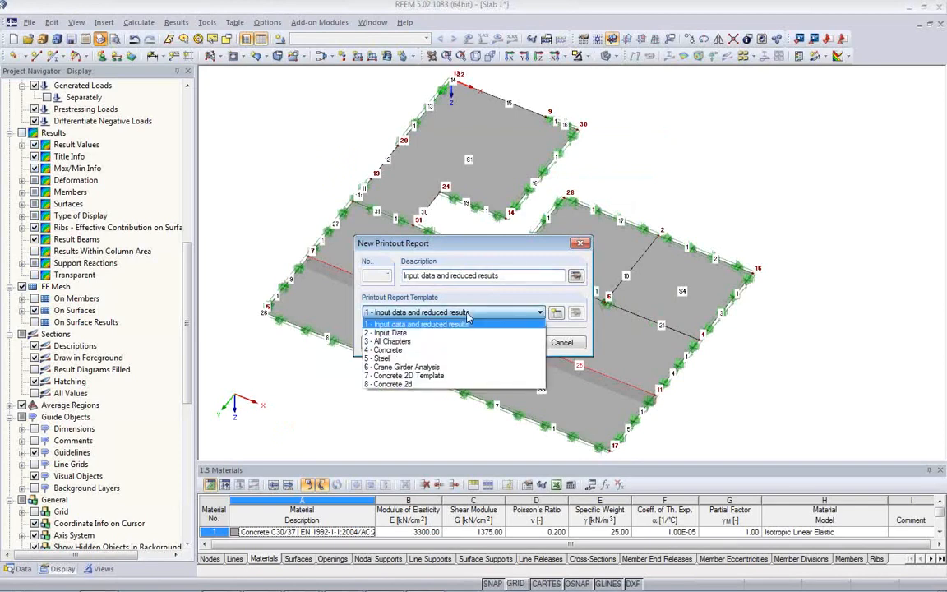
pyautogui.click(418, 384)
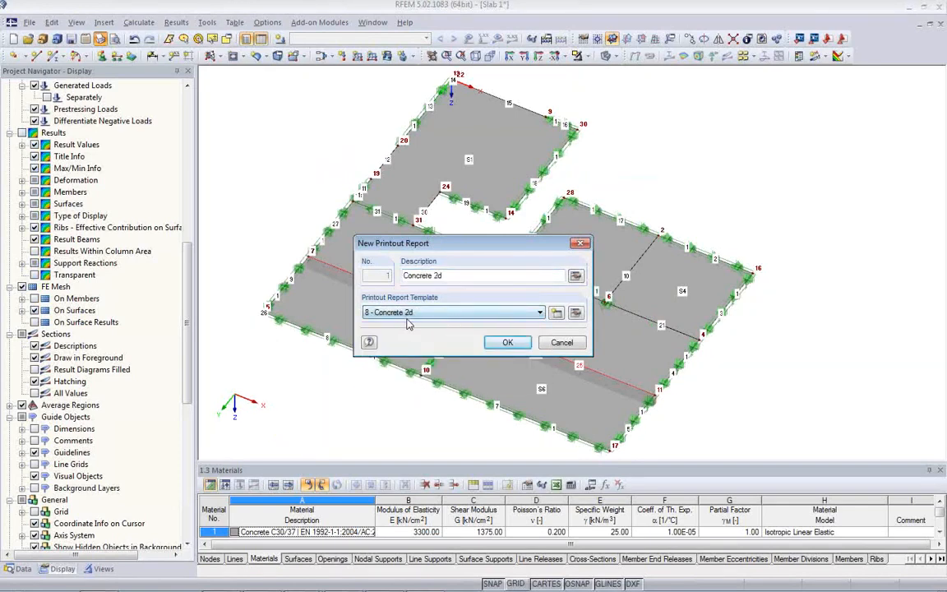
pyautogui.click(509, 349)
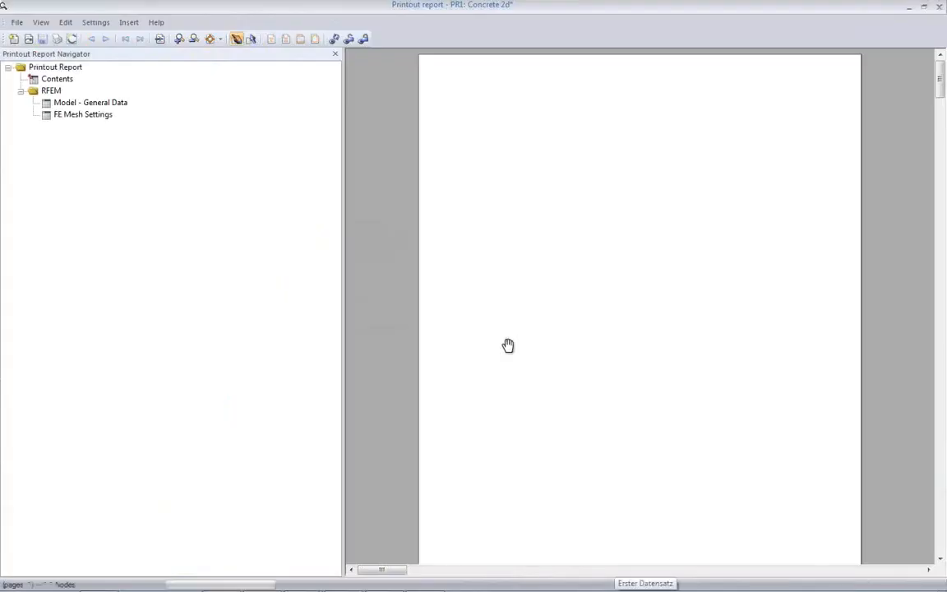
pyautogui.moveTo(344, 301); pyautogui.dragTo(255, 297)
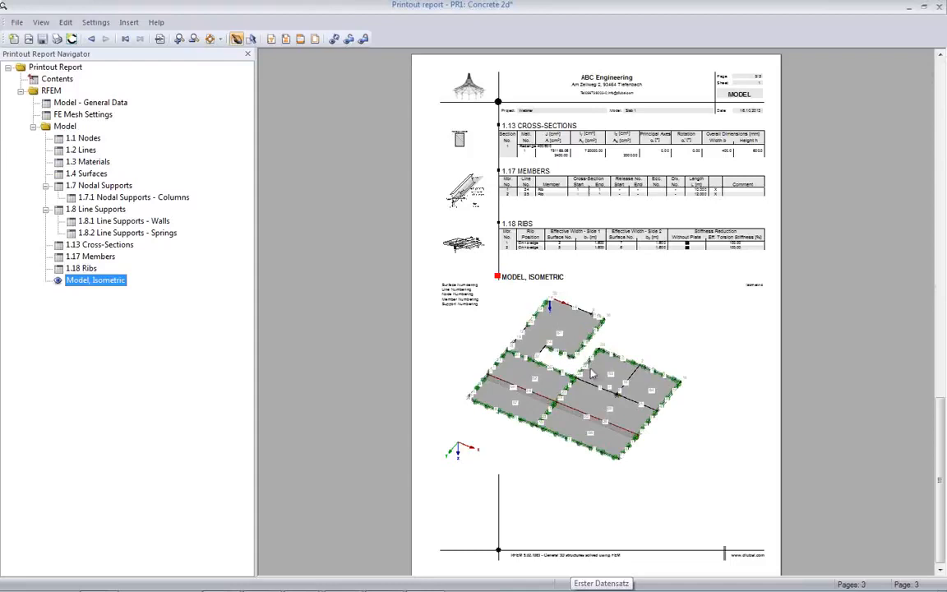
# - Look through the report's support, surface, material, line and node tables at a larger magnification
pyautogui.scroll(1, 358, 289)
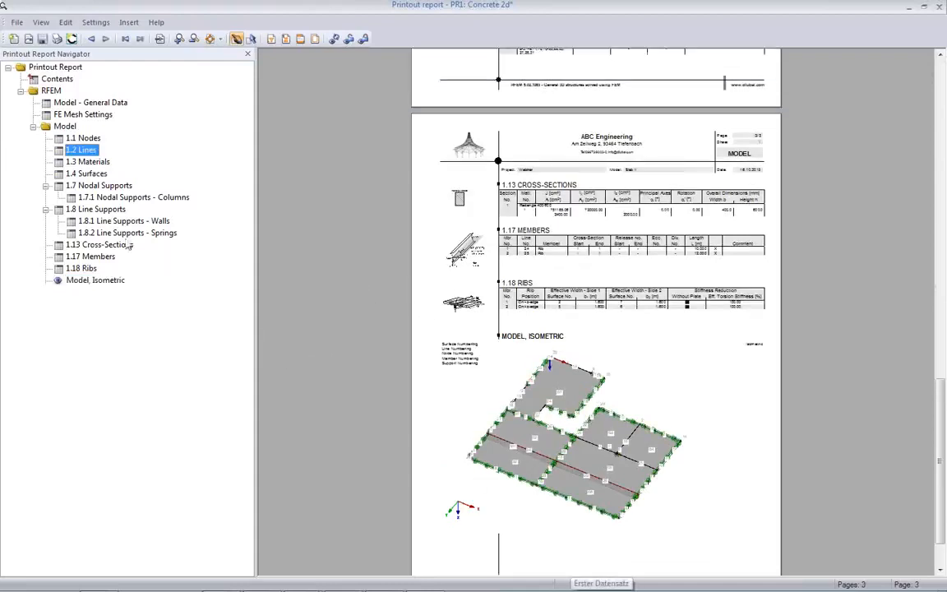
pyautogui.click(115, 220)
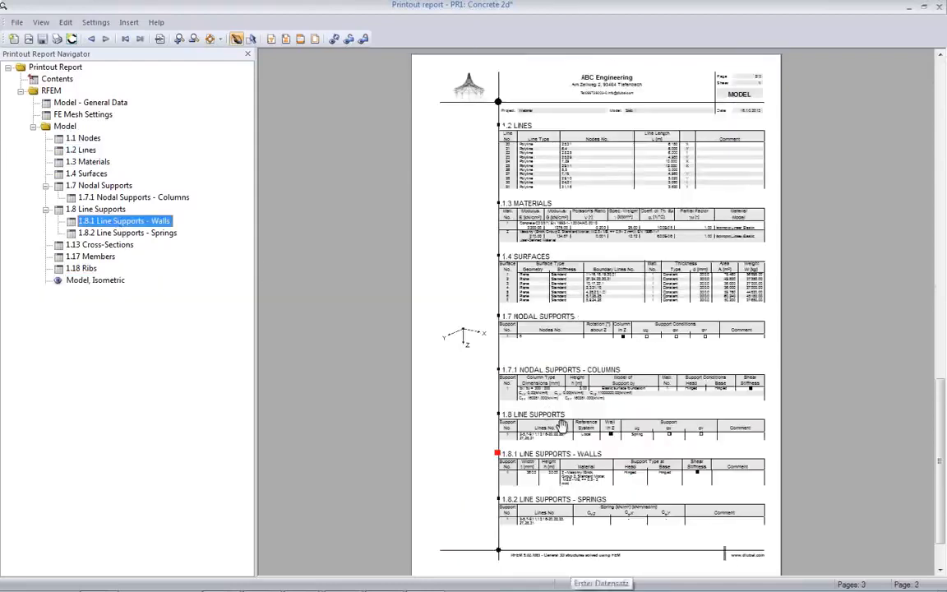
pyautogui.keyDown('ctrl'); pyautogui.scroll(5, 561, 425); pyautogui.keyUp('ctrl')
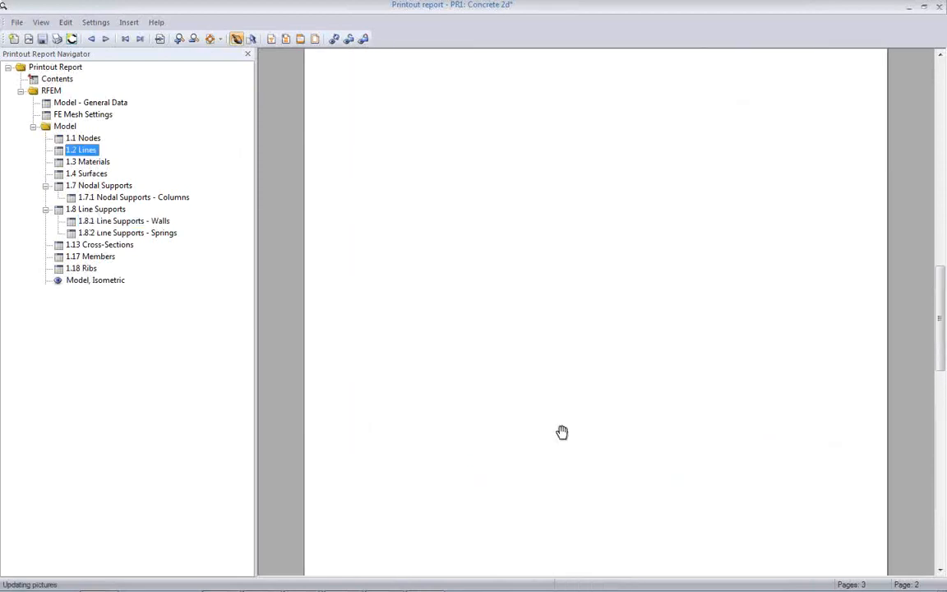
pyautogui.scroll(6, 575, 395)
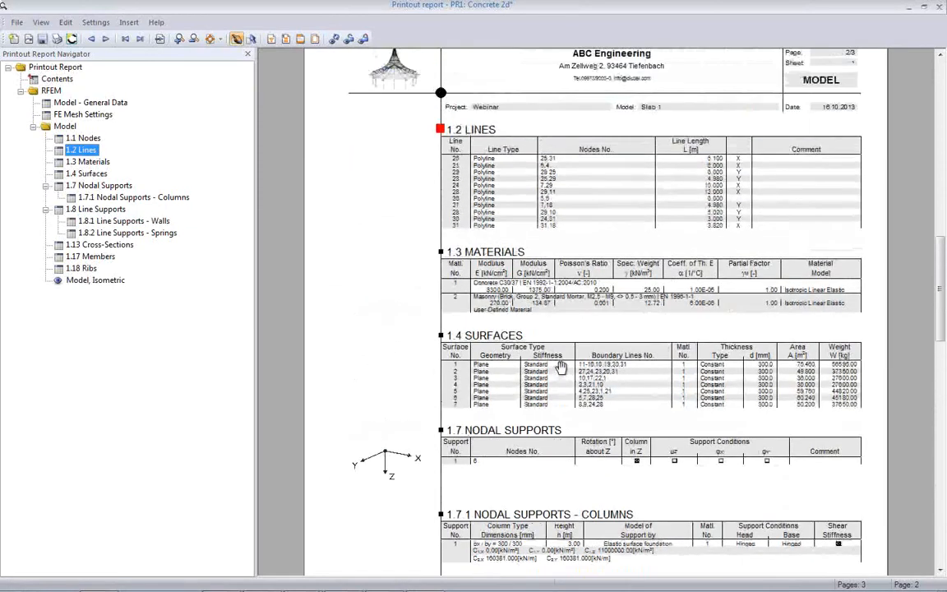
pyautogui.scroll(-2, 561, 351)
pyautogui.scroll(6, 493, 329)
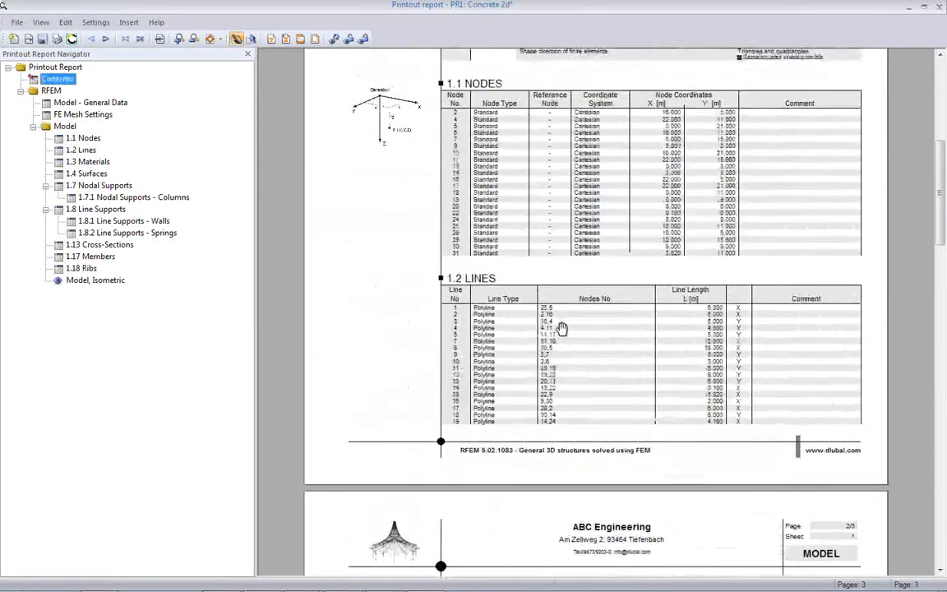
# - Display the report with two pages side by side and look through all of its pages
pyautogui.click(40, 22)
pyautogui.moveTo(58, 82)
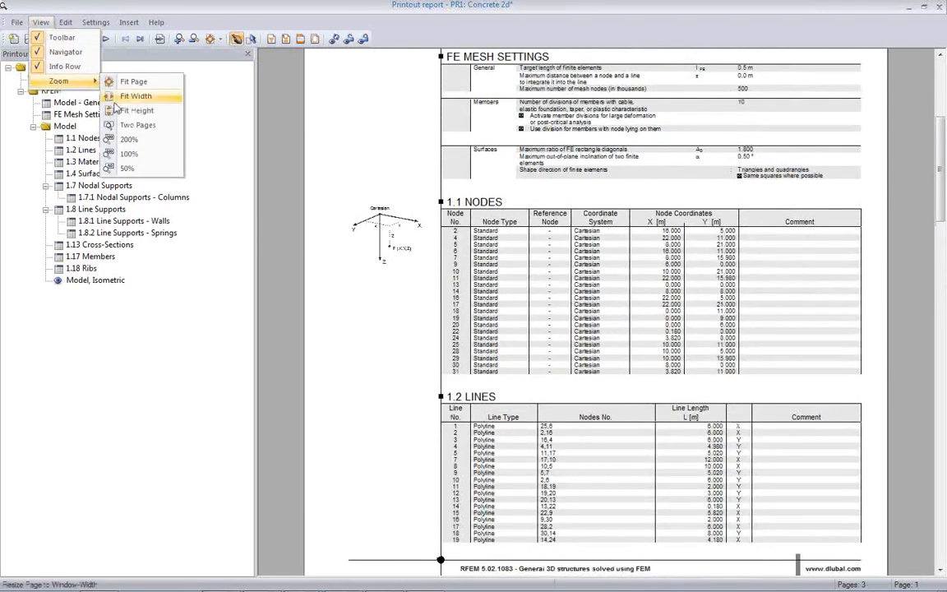
pyautogui.click(138, 126)
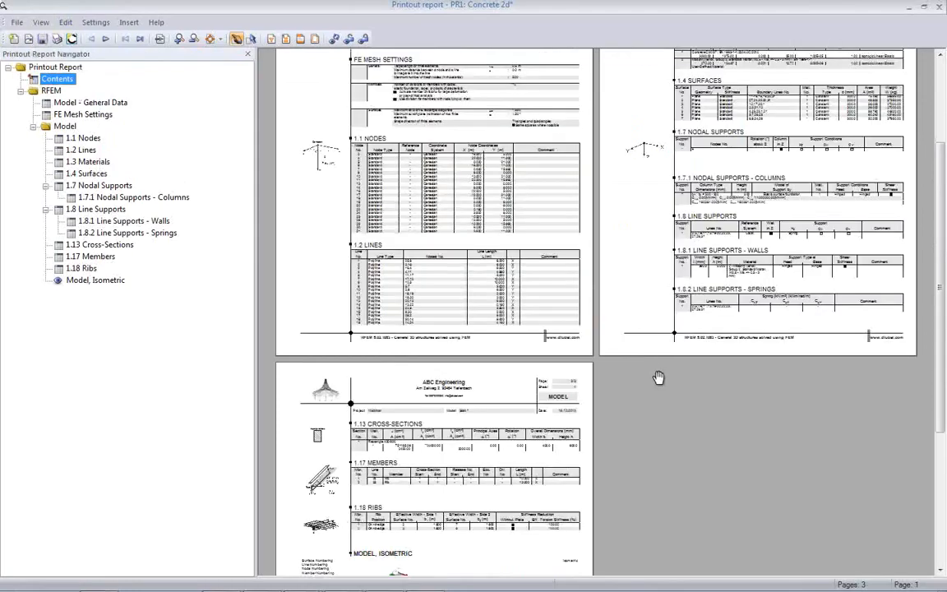
pyautogui.scroll(4, 662, 378)
pyautogui.scroll(-5, 658, 368)
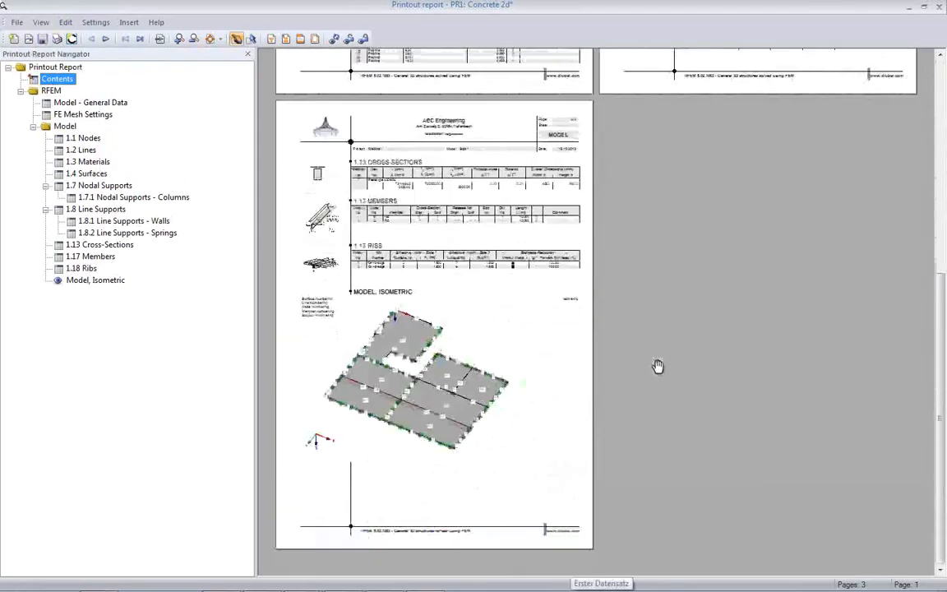
pyautogui.scroll(5, 657, 369)
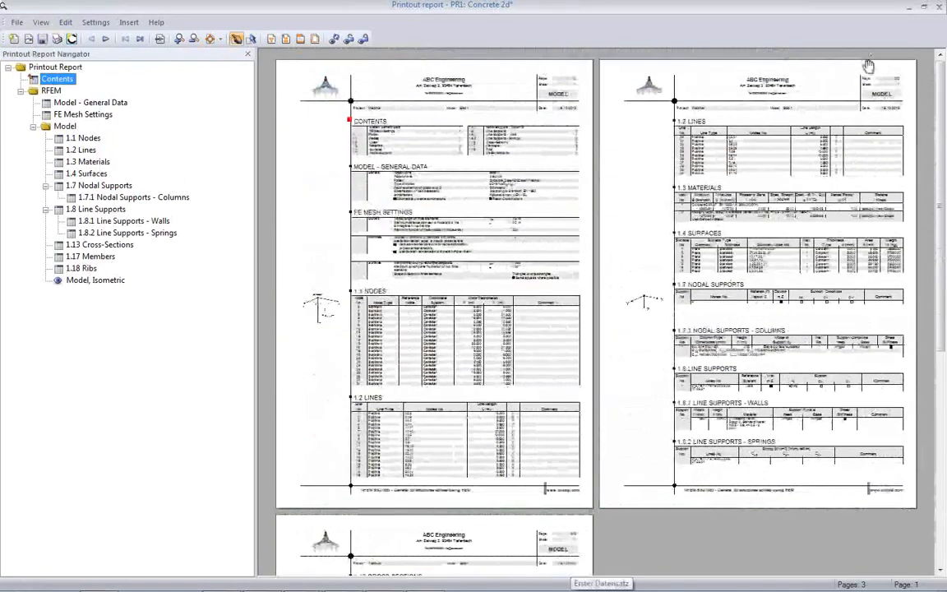
# - Close the printout report and turn off the numbering in the model view
pyautogui.click(940, 8)
pyautogui.click(382, 293)
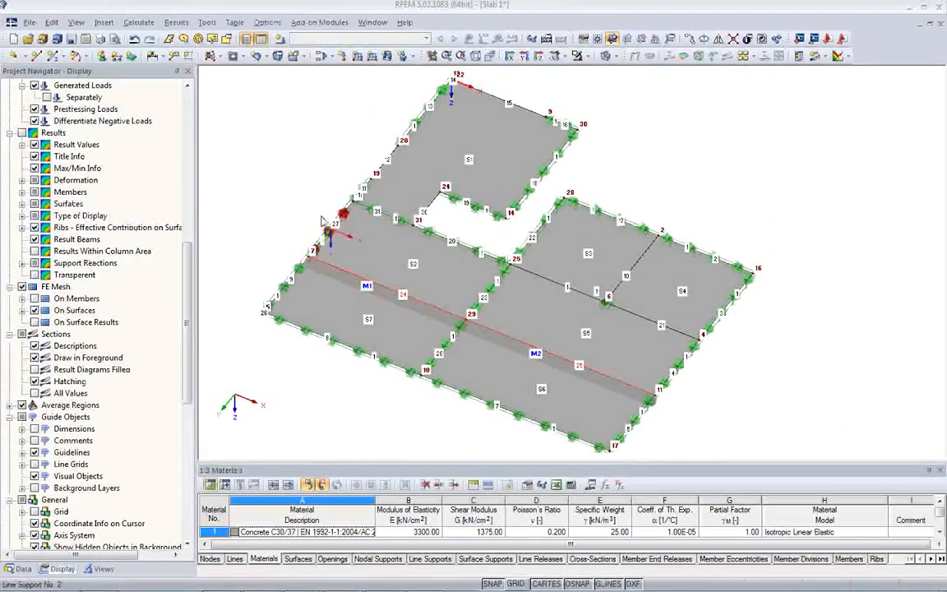
pyautogui.rightClick(288, 155)
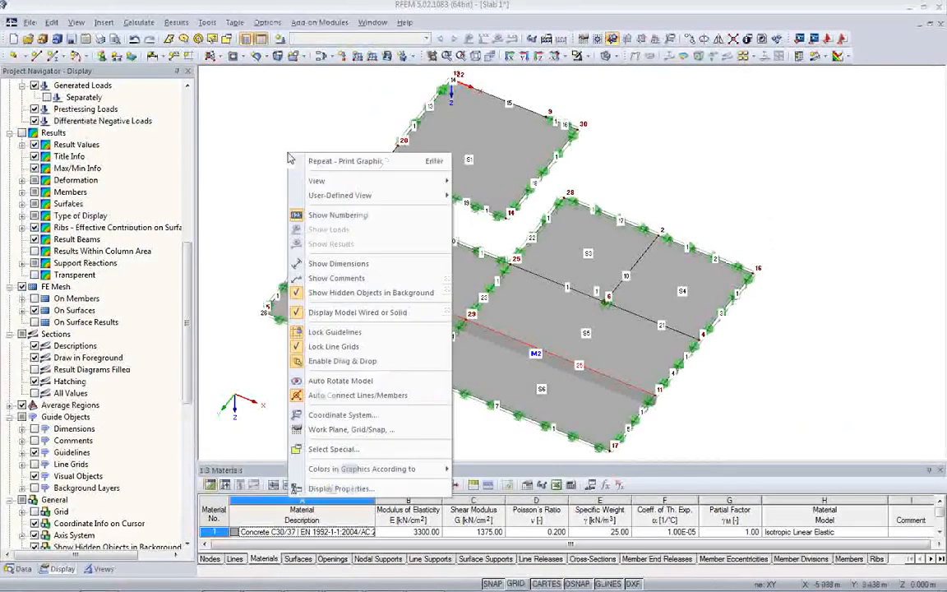
pyautogui.click(298, 214)
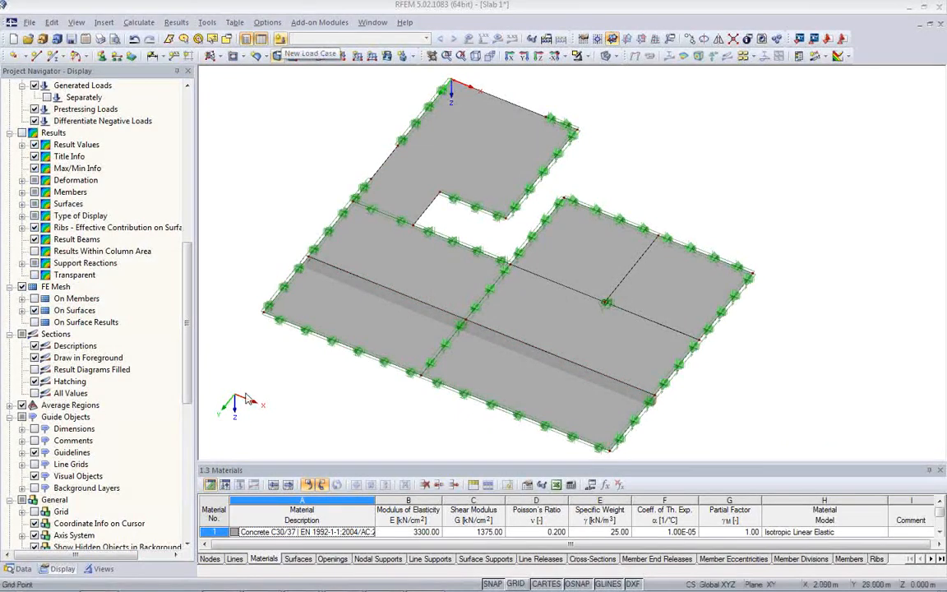
# - Show the load cases table at a larger height and define load case LC1 as Self-weight
pyautogui.click(226, 486)
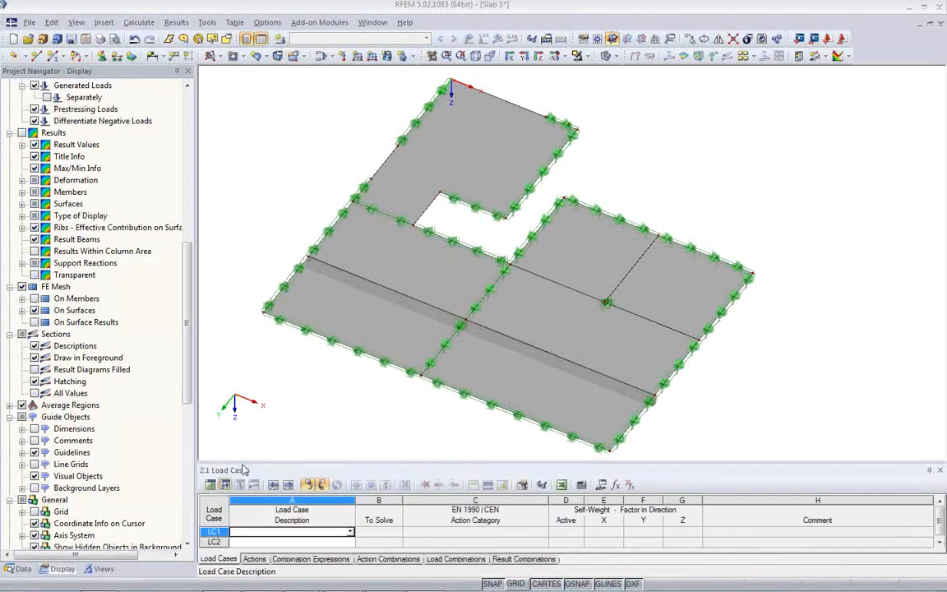
pyautogui.moveTo(244, 466); pyautogui.dragTo(241, 303)
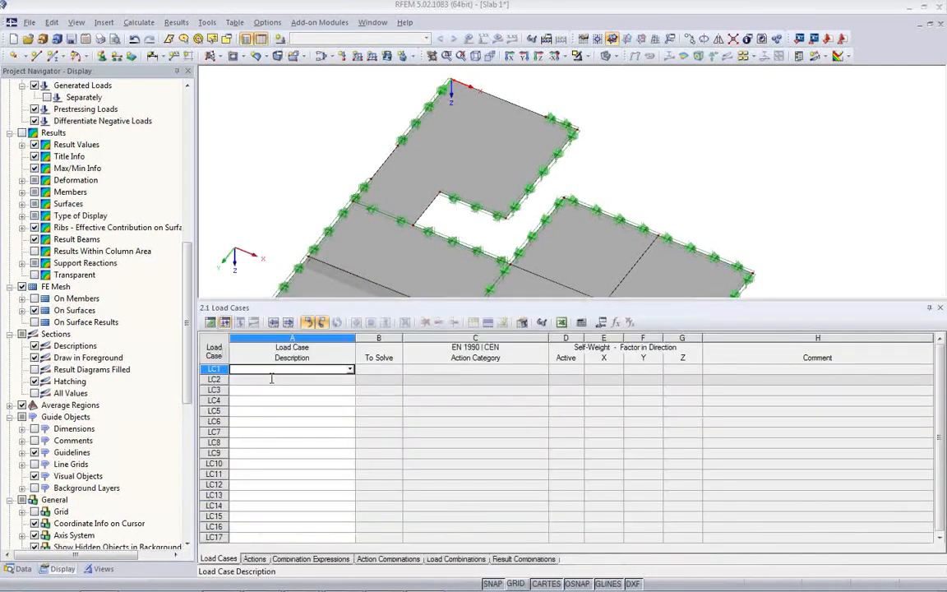
pyautogui.click(350, 370)
pyautogui.click(286, 381)
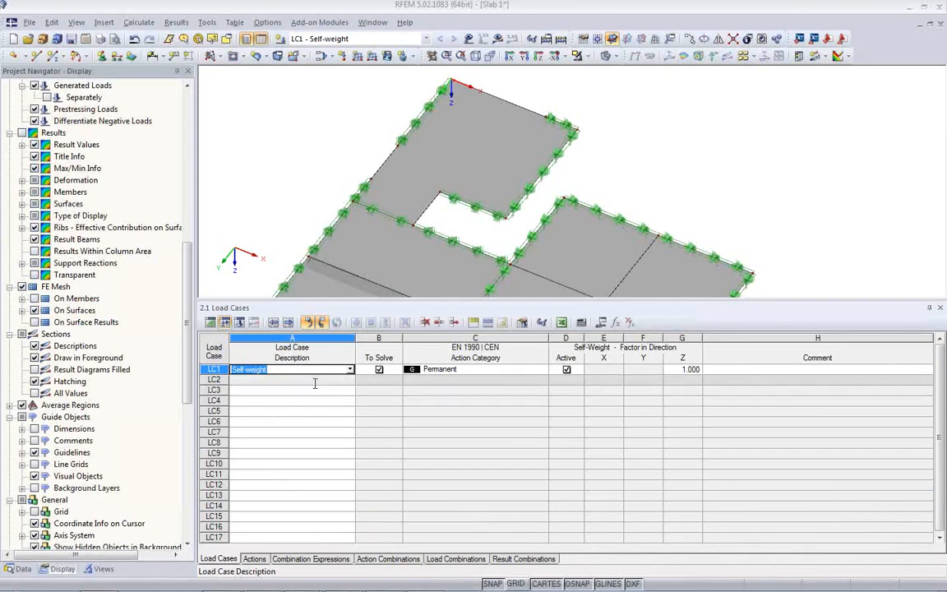
# - Add load case LC2 named p1 with the action category Imposed - category B: office areas
pyautogui.click(313, 380)
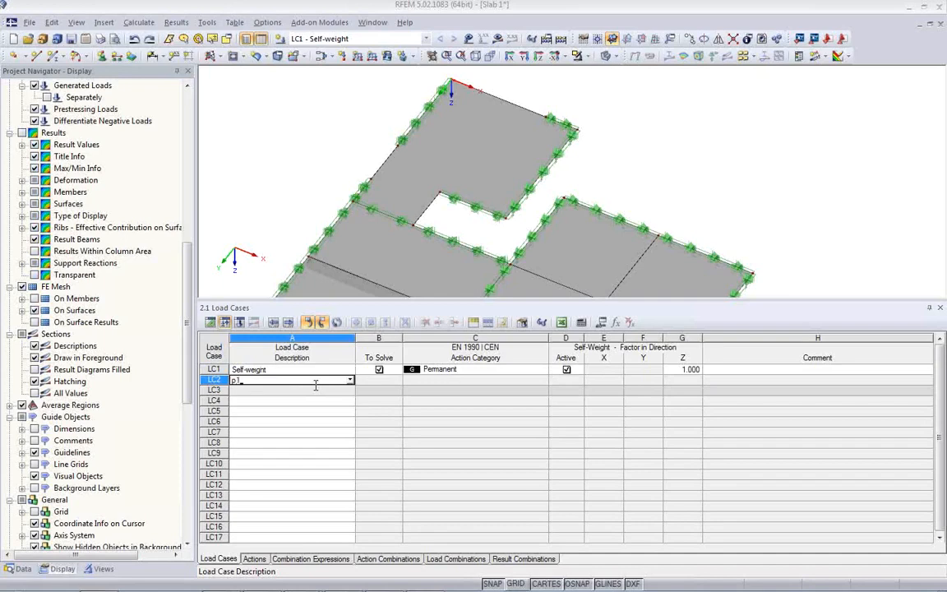
pyautogui.write('p1')
pyautogui.press('Return')
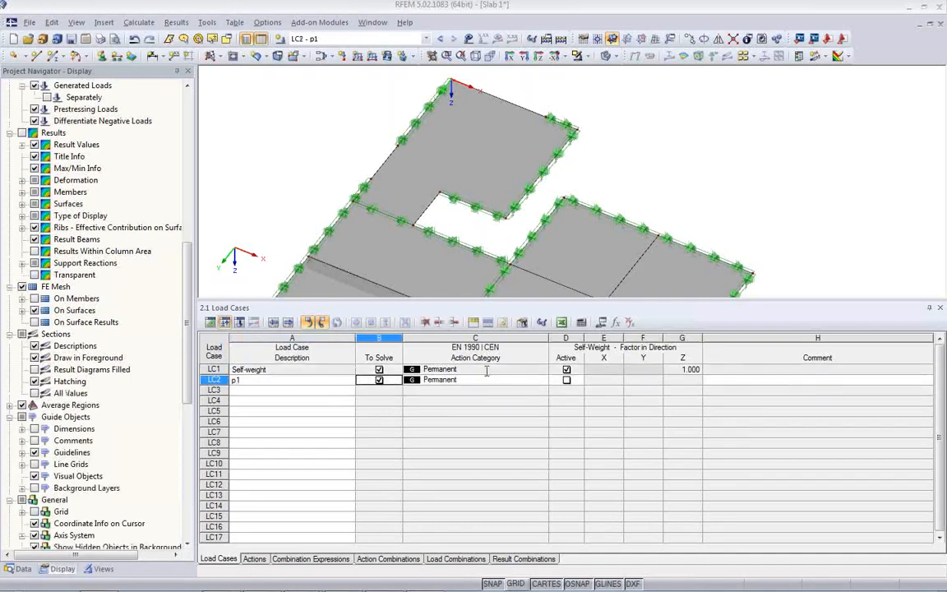
pyautogui.press('Return')
pyautogui.click(543, 381)
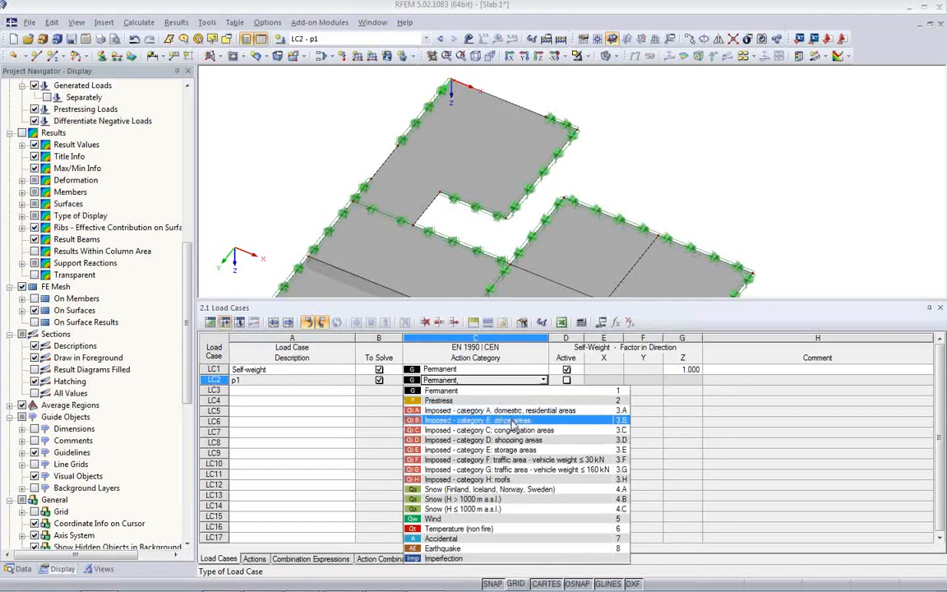
pyautogui.click(513, 421)
# - Add load cases LC3 to LC8 with the descriptions p2, p3, p4, p5, p6 and p7
pyautogui.click(339, 392)
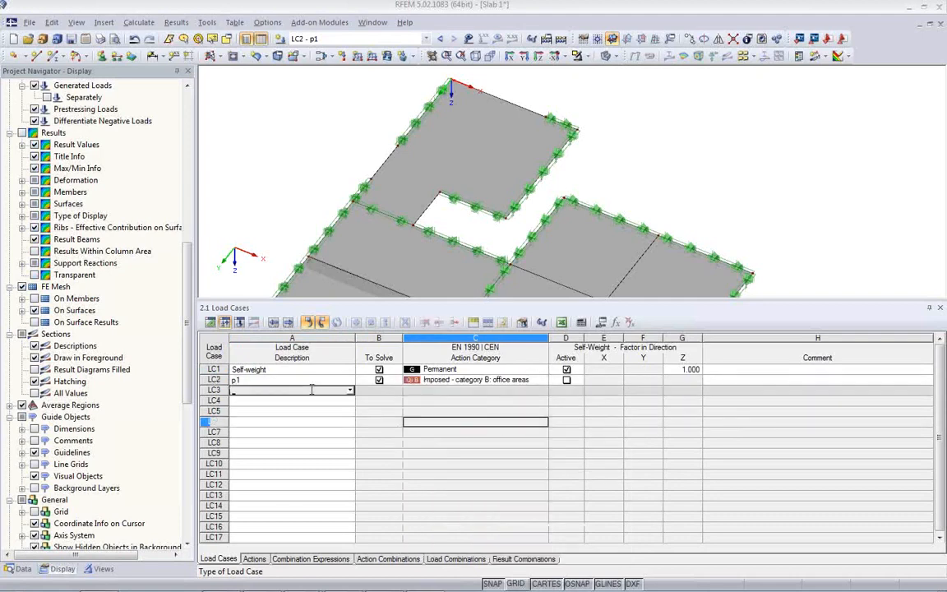
pyautogui.write('p2')
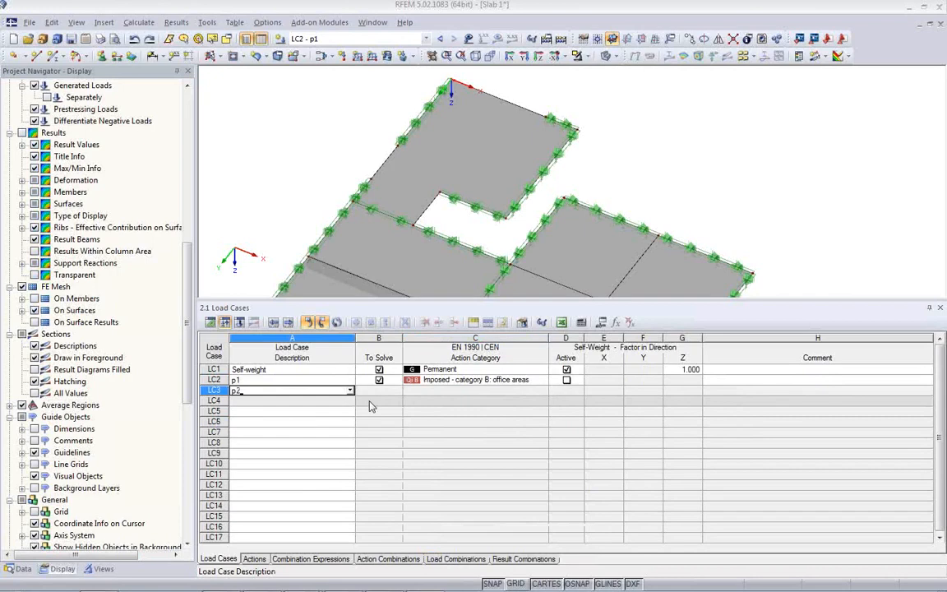
pyautogui.press('Return')
pyautogui.write('p3')
pyautogui.press('Return')
pyautogui.write('p4')
pyautogui.press('Return')
pyautogui.write('p')
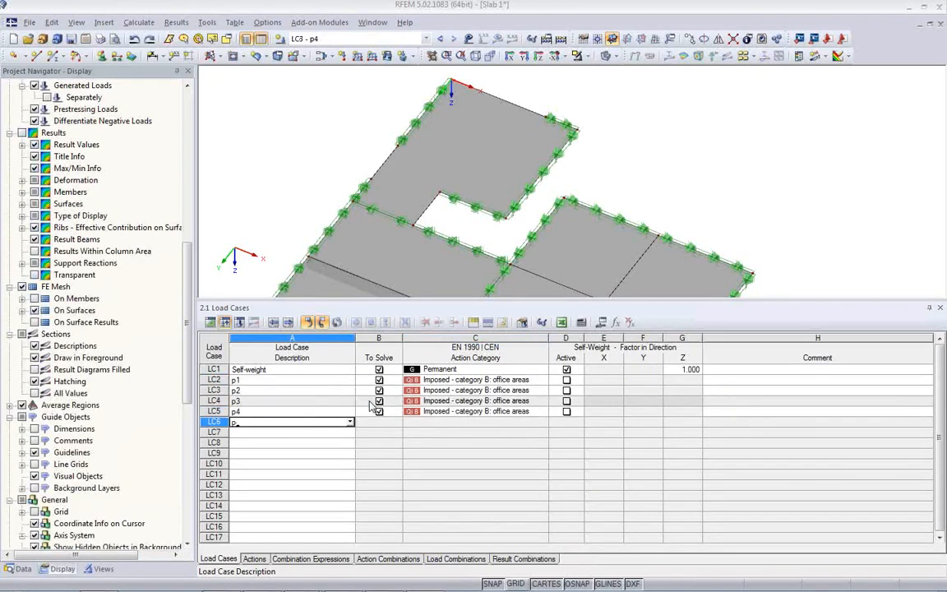
pyautogui.write('5')
pyautogui.press('Return')
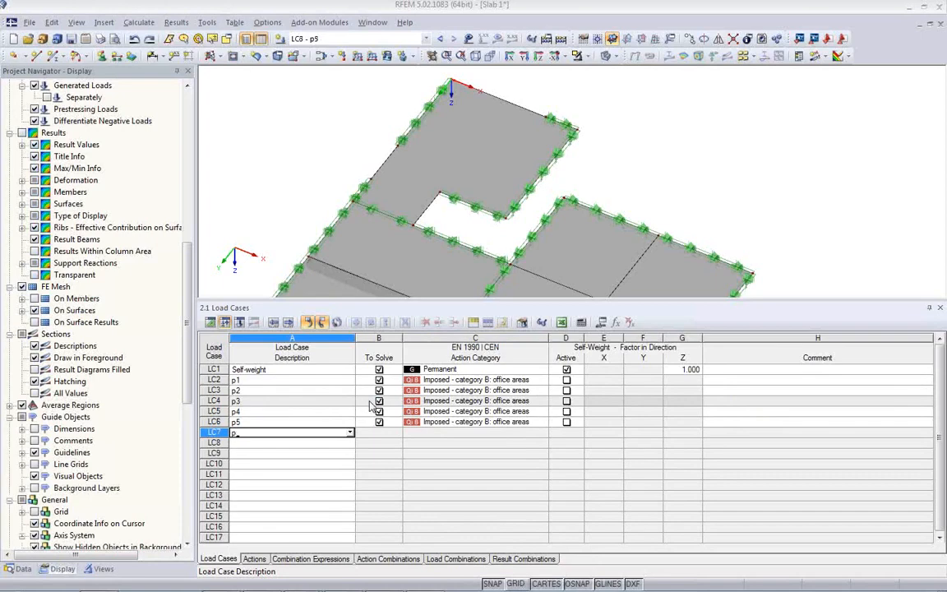
pyautogui.write('p6')
pyautogui.press('Return')
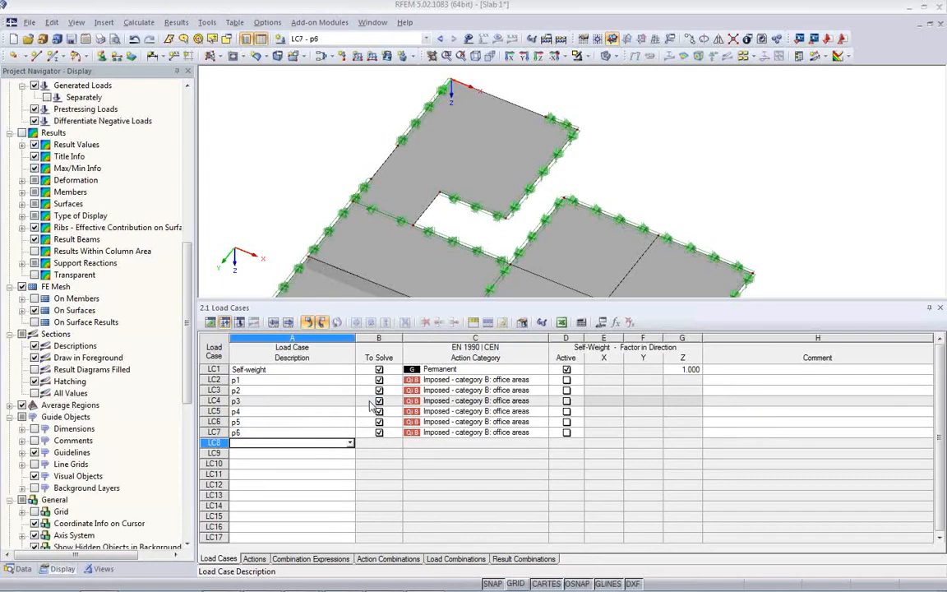
pyautogui.write('p7')
pyautogui.press('Return')
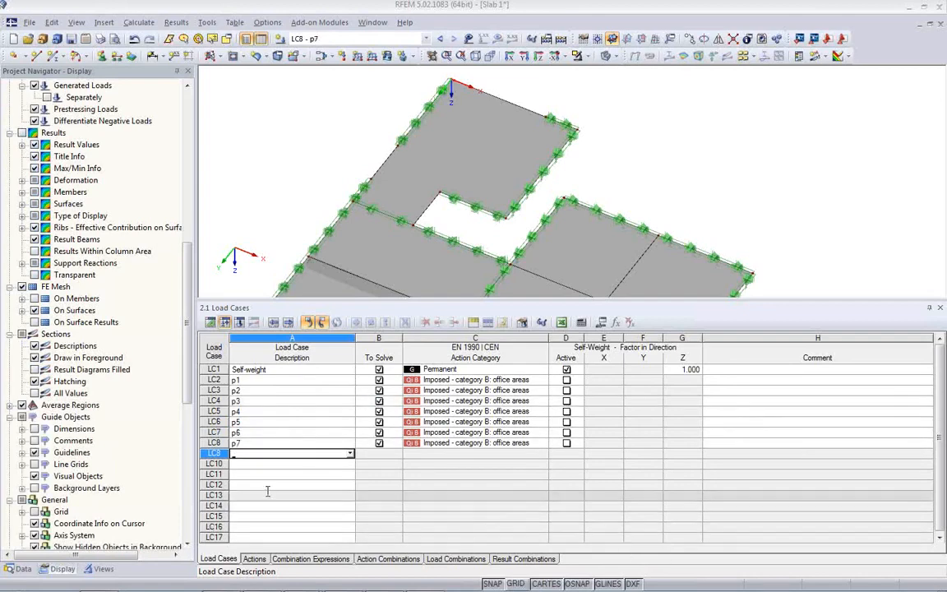
# - Check the actions and exclude the SLS - Frequent and SLS - Characteristic combination expressions from use
pyautogui.click(255, 559)
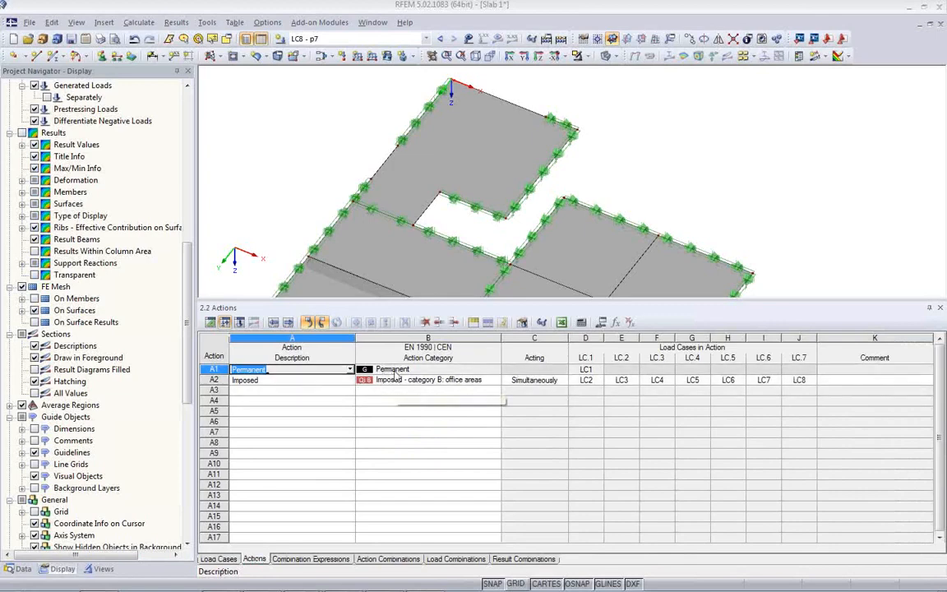
pyautogui.click(298, 559)
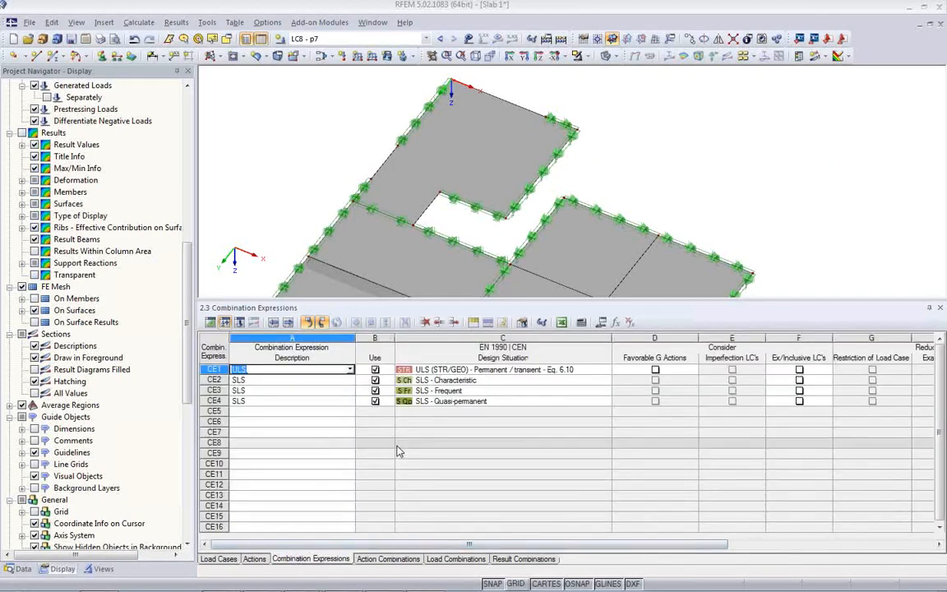
pyautogui.click(374, 391)
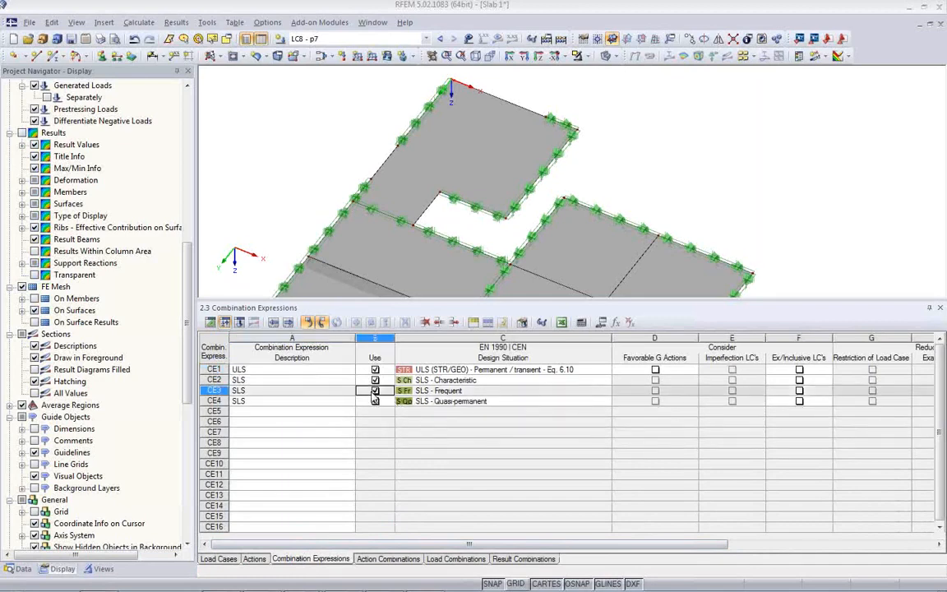
pyautogui.click(374, 390)
pyautogui.click(375, 381)
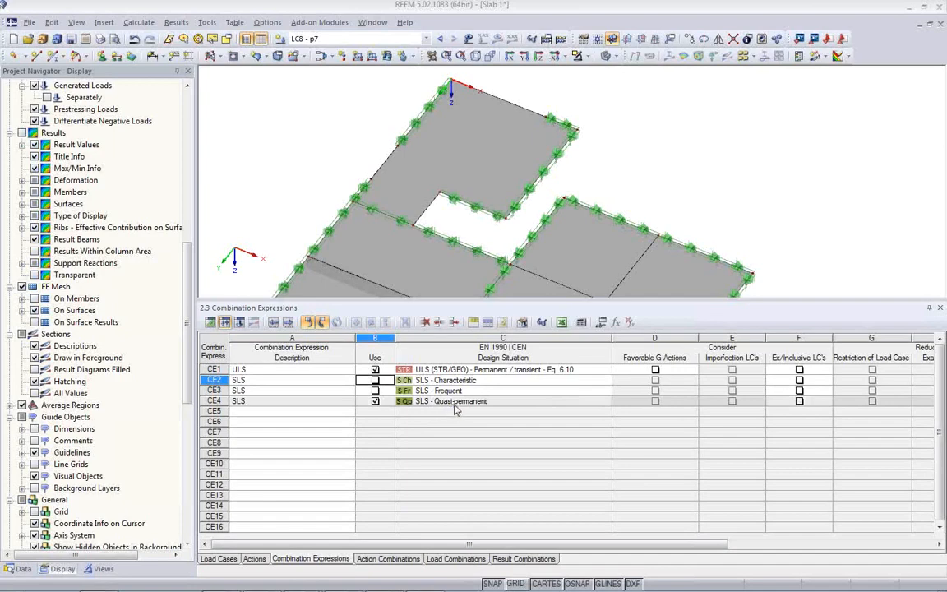
# - Go through the action and load combinations and show the result combinations in a table tall enough for all entries
pyautogui.click(387, 559)
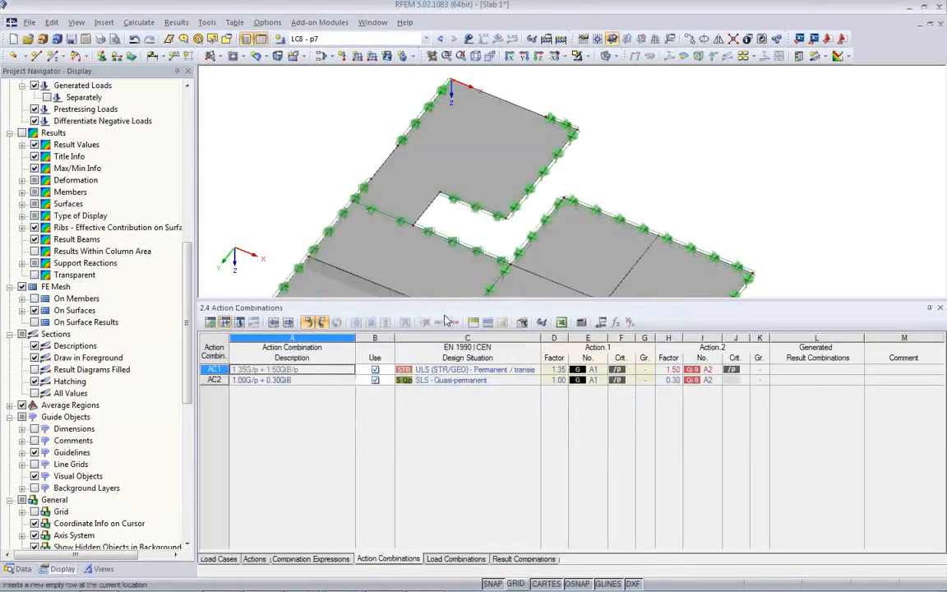
pyautogui.click(455, 558)
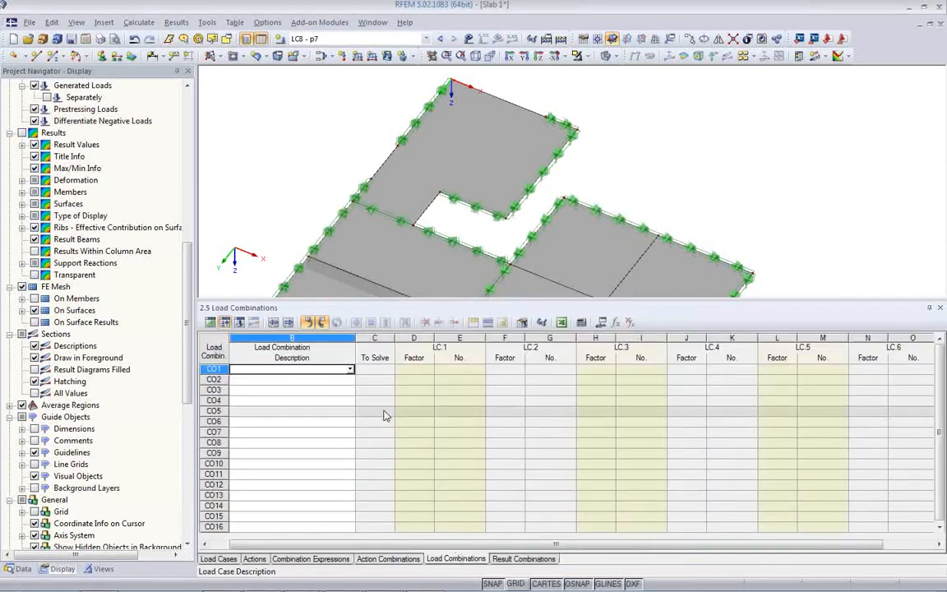
pyautogui.click(521, 558)
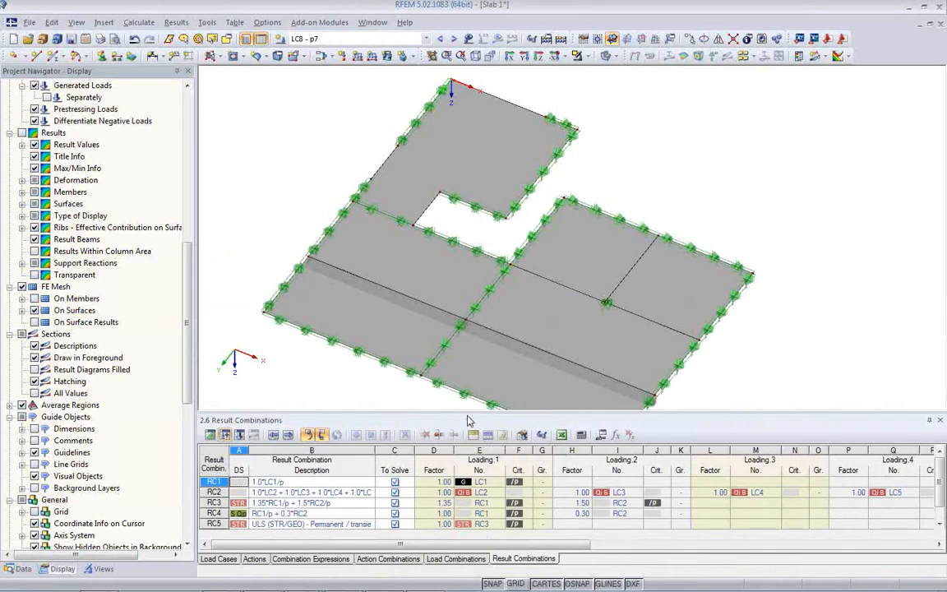
pyautogui.moveTo(466, 410); pyautogui.dragTo(465, 375)
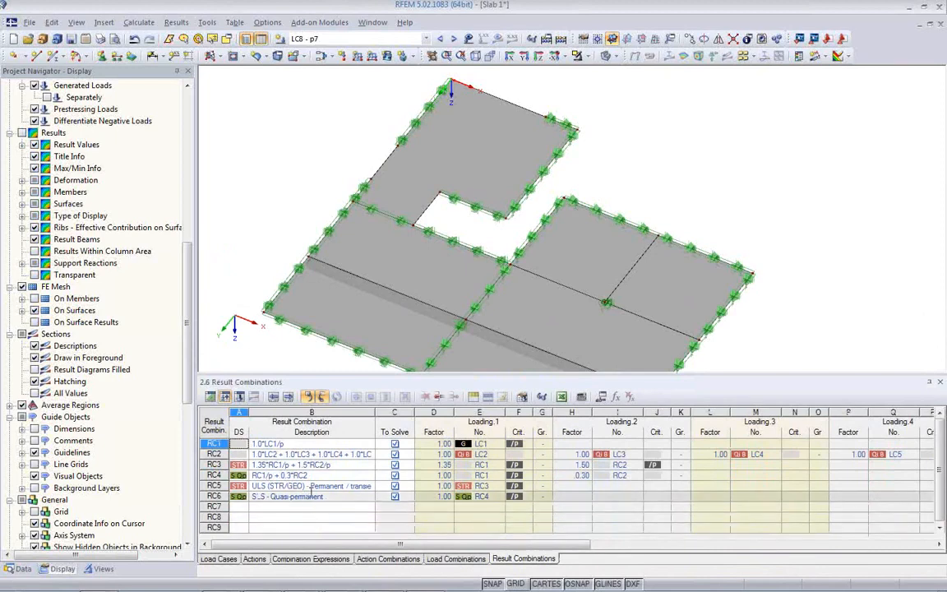
# - Examine the composition of result combinations RC5 and RC3, and reduce the table height to show more of the slab
pyautogui.click(312, 486)
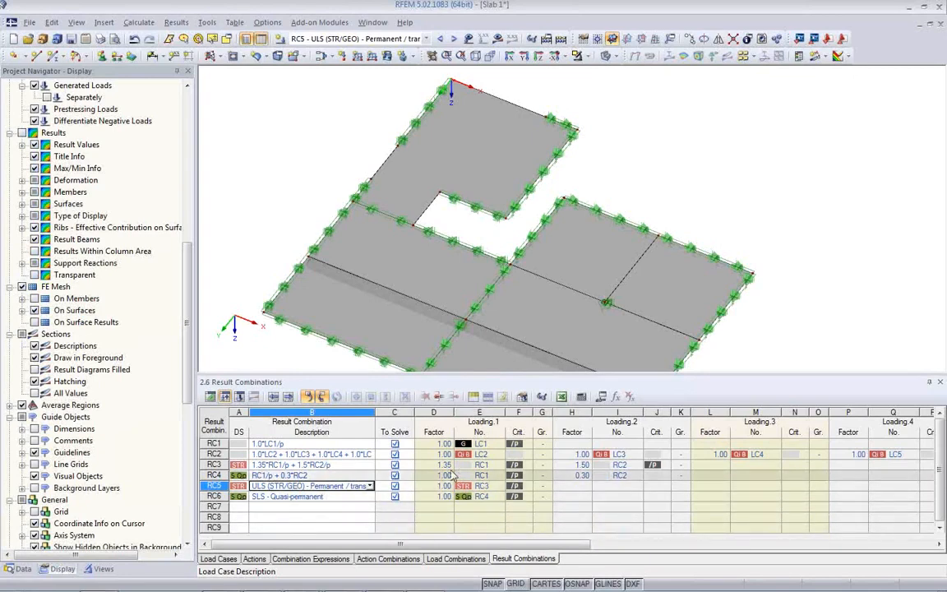
pyautogui.click(288, 464)
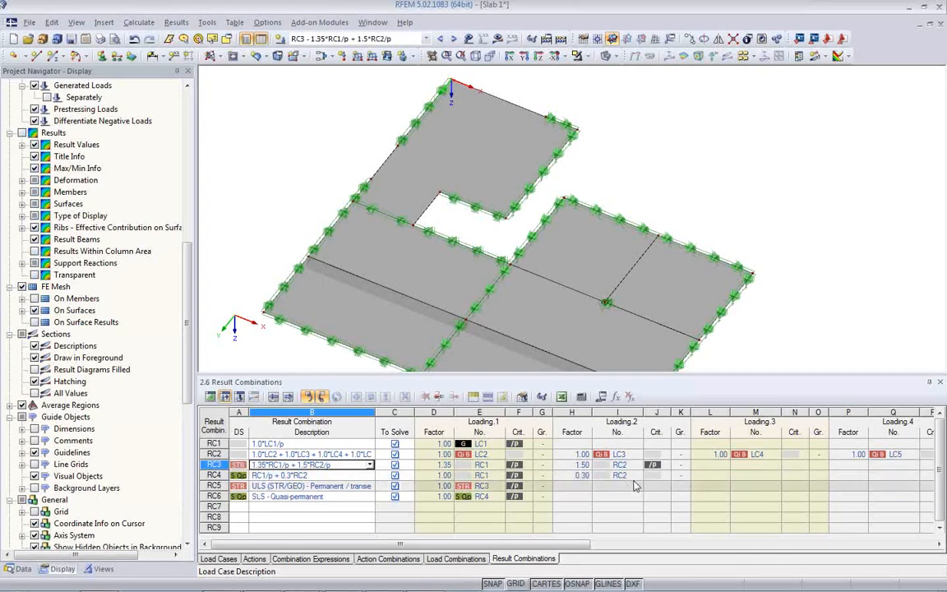
pyautogui.moveTo(398, 378); pyautogui.dragTo(395, 417)
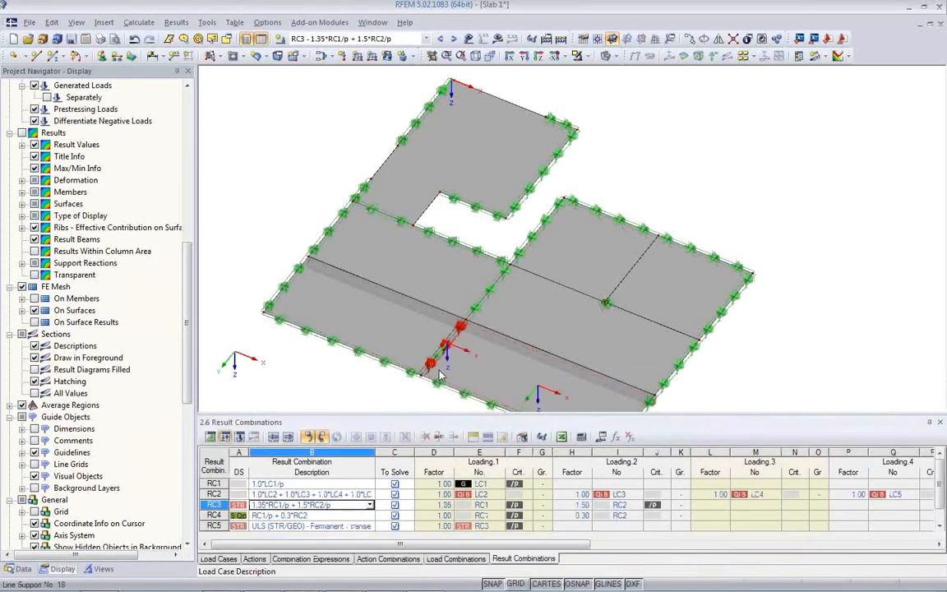
# - Apply a uniform surface load of 2.5 kN/m² in global ZL to all slab surfaces in load case LC1
pyautogui.scroll(-3, 440, 374)
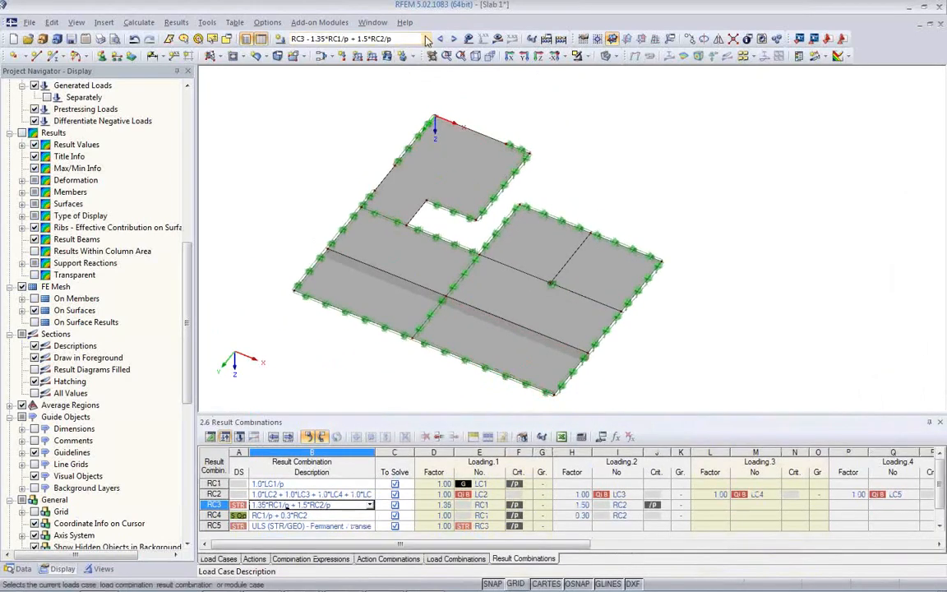
pyautogui.click(426, 41)
pyautogui.click(358, 52)
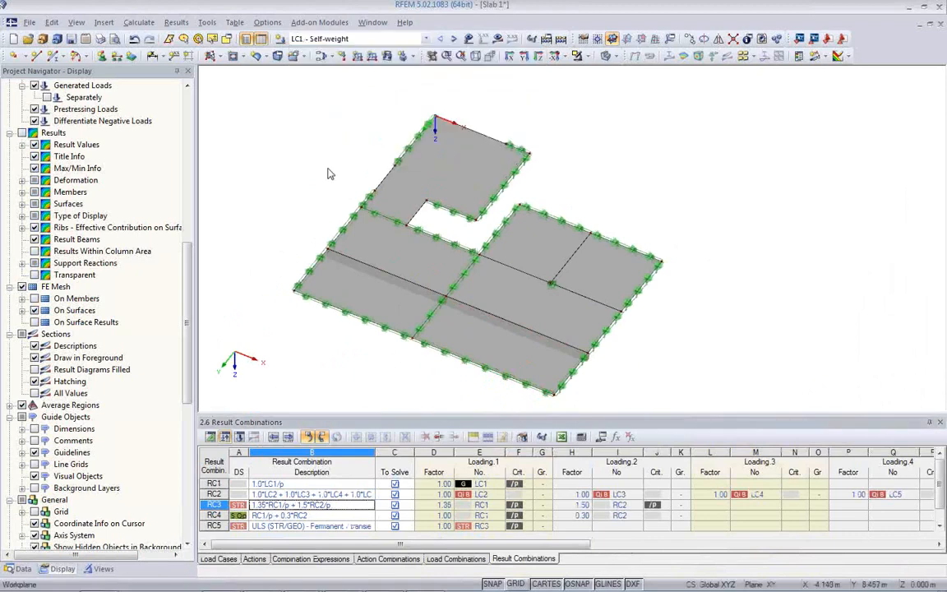
pyautogui.click(386, 56)
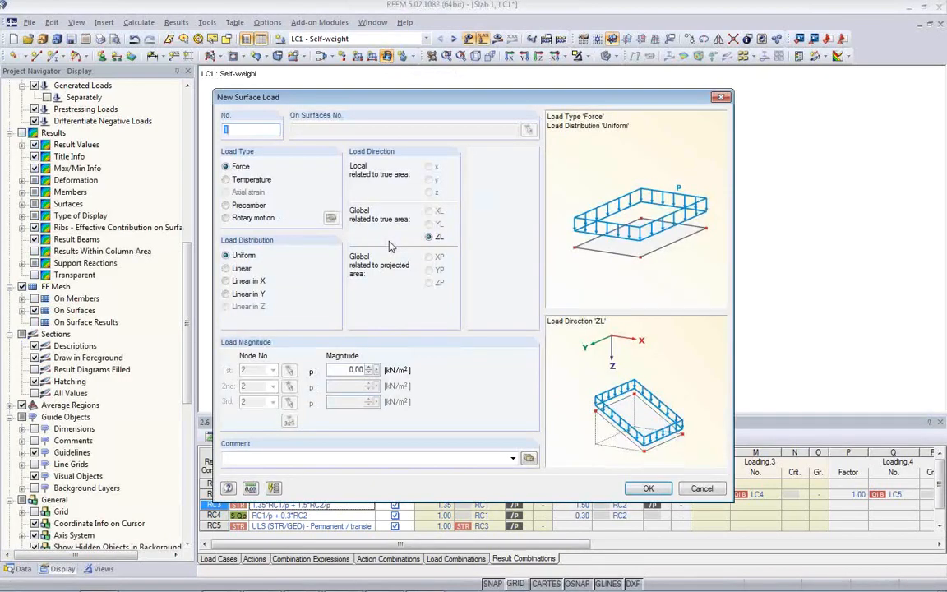
pyautogui.click(355, 370)
pyautogui.write('2.5')
pyautogui.click(648, 488)
pyautogui.moveTo(246, 76); pyautogui.dragTo(657, 375)
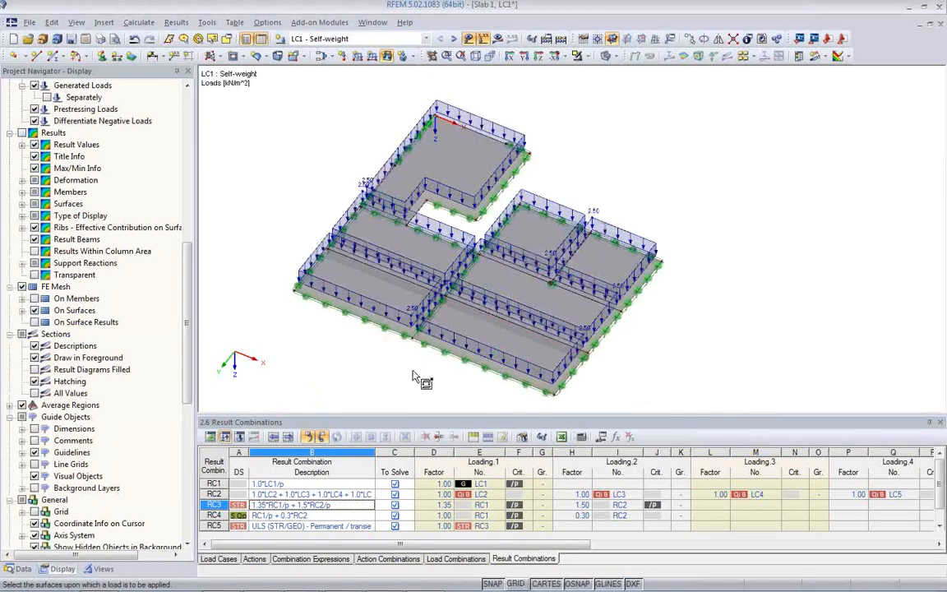
# - Apply a uniform surface load of 3.5 kN/m² in load case LC2 to the slab panel at the coordinate origin
pyautogui.click(454, 40)
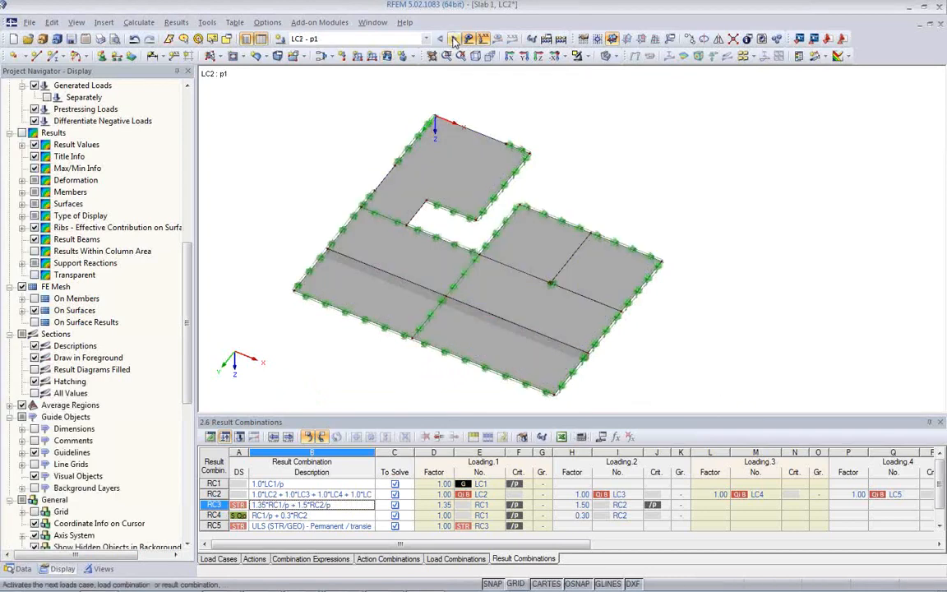
pyautogui.click(387, 57)
pyautogui.write('3.5')
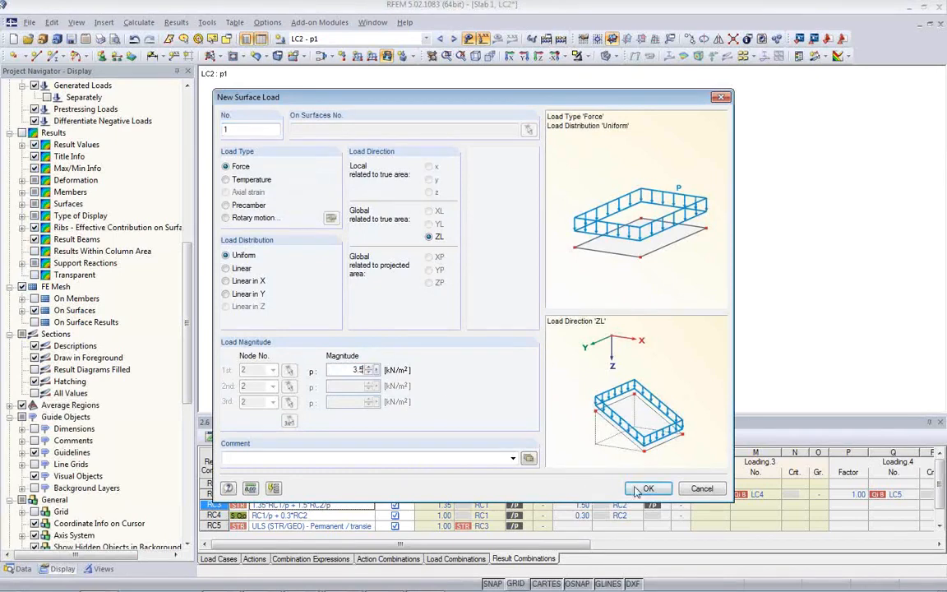
pyautogui.click(648, 488)
pyautogui.click(415, 169)
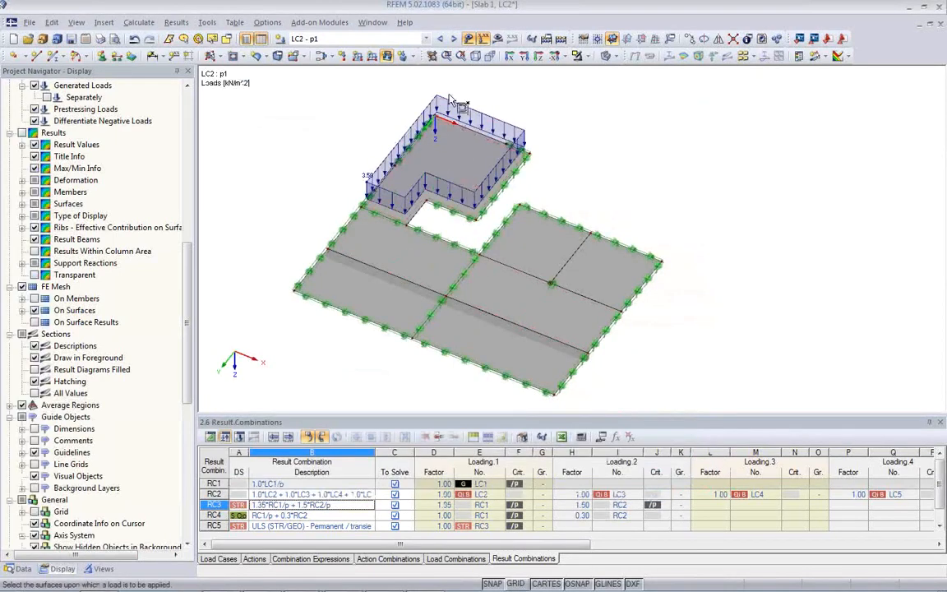
# - Apply the 3.5 kN/m² surface load in load cases LC3 to LC8, loading a different remaining slab panel in each, with the front left panel in LC8
pyautogui.click(453, 40)
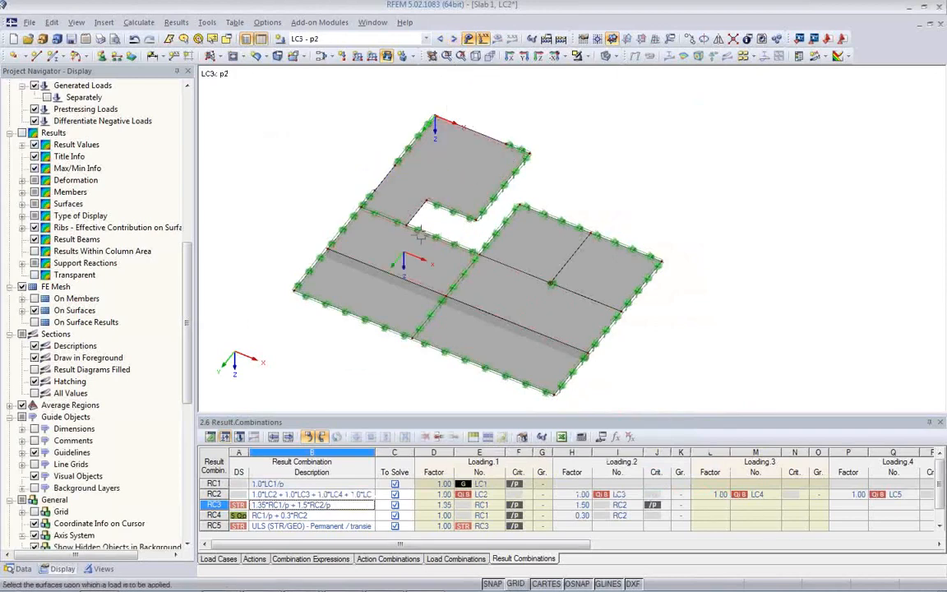
pyautogui.click(453, 40)
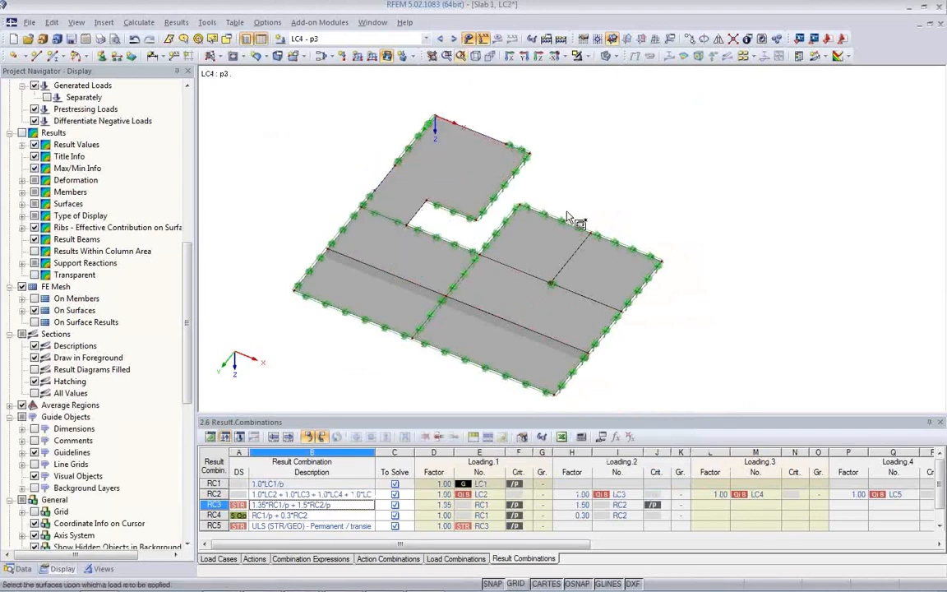
pyautogui.click(453, 39)
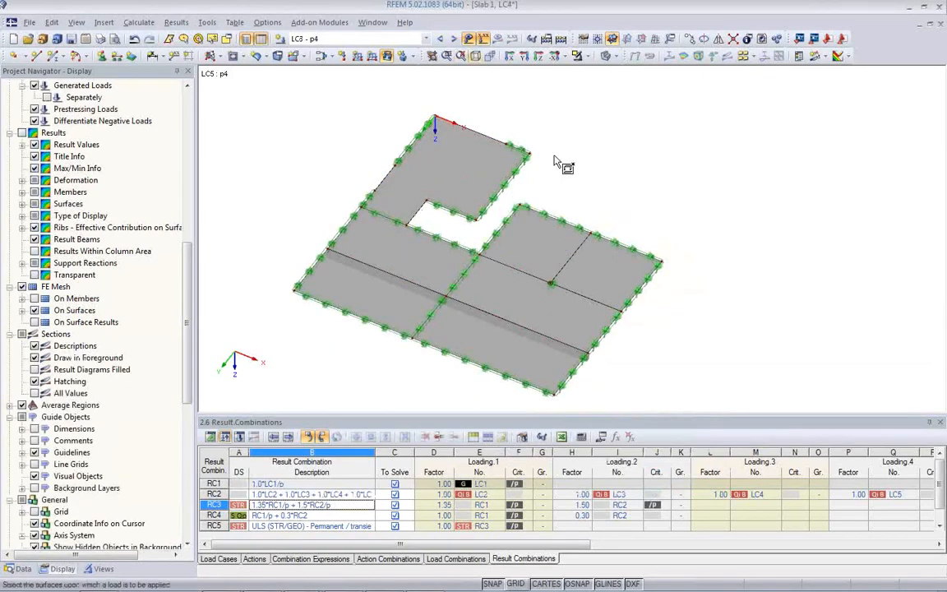
pyautogui.click(453, 40)
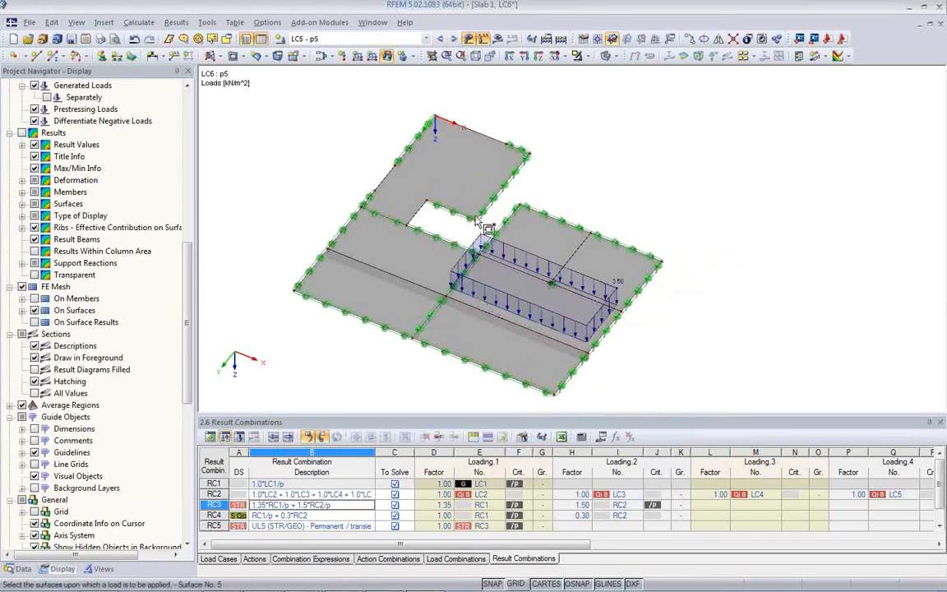
pyautogui.click(453, 39)
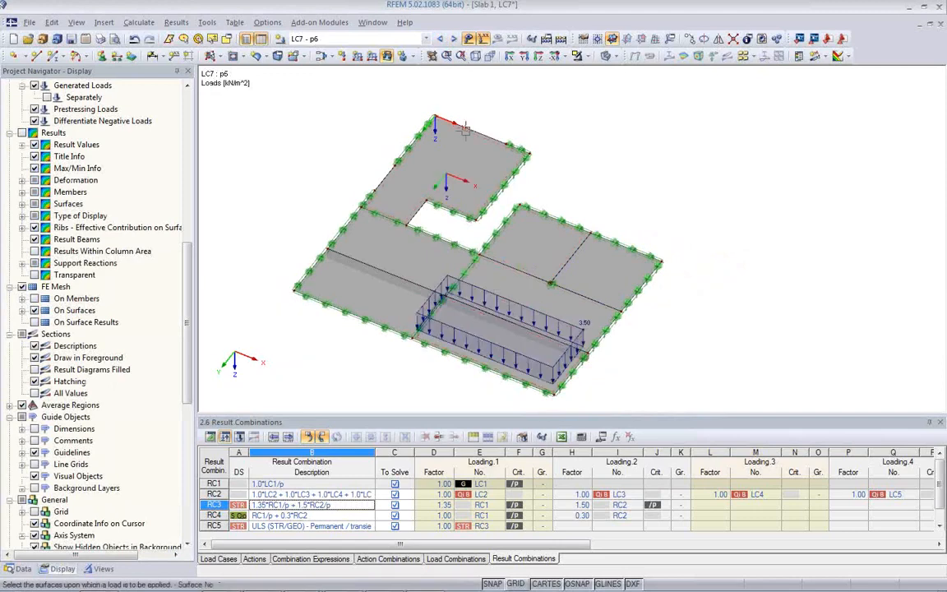
pyautogui.click(452, 40)
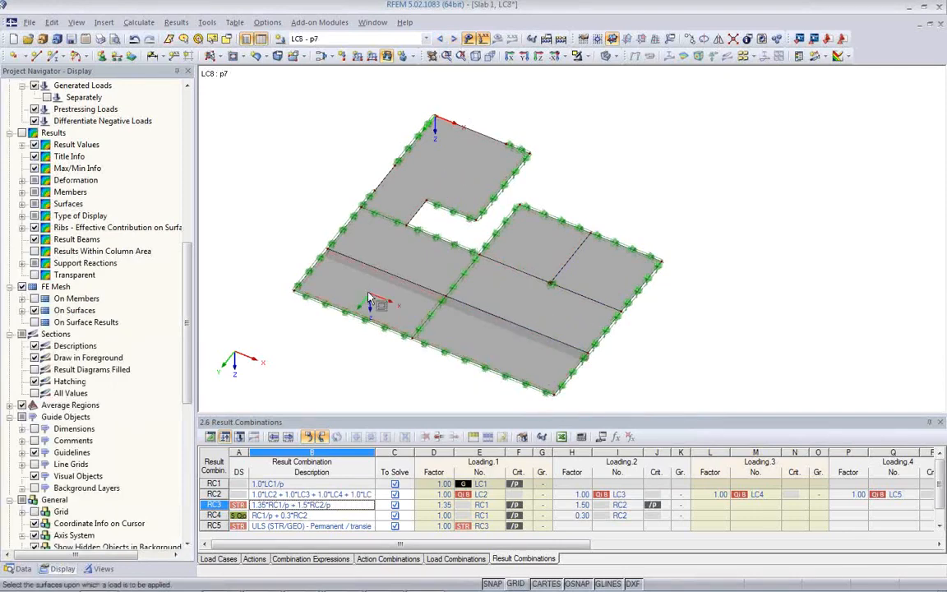
pyautogui.click(335, 271)
pyautogui.press('Escape')
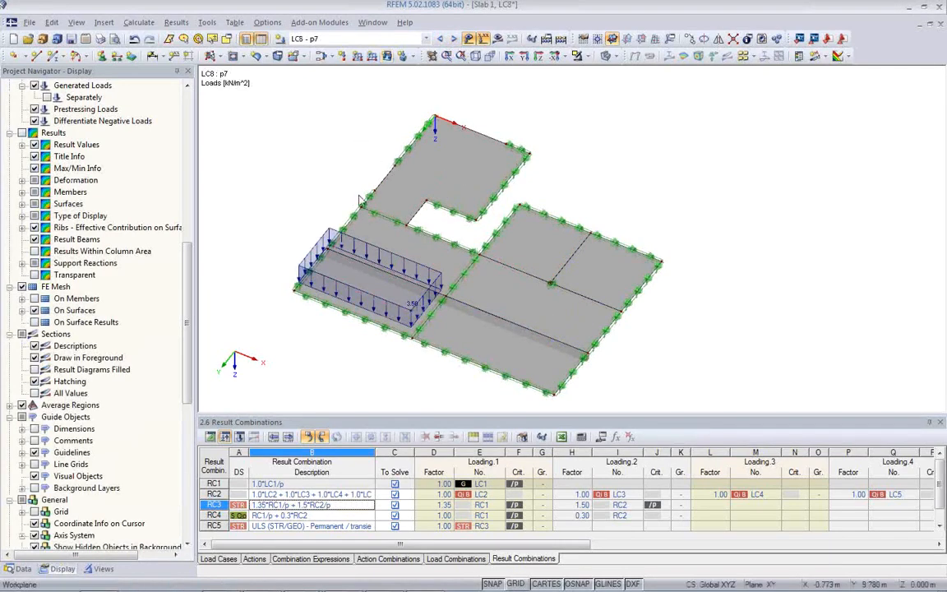
# - Hide the loads in the model view so that only the slab with its supports and rib is displayed
pyautogui.scroll(-2, 288, 199)
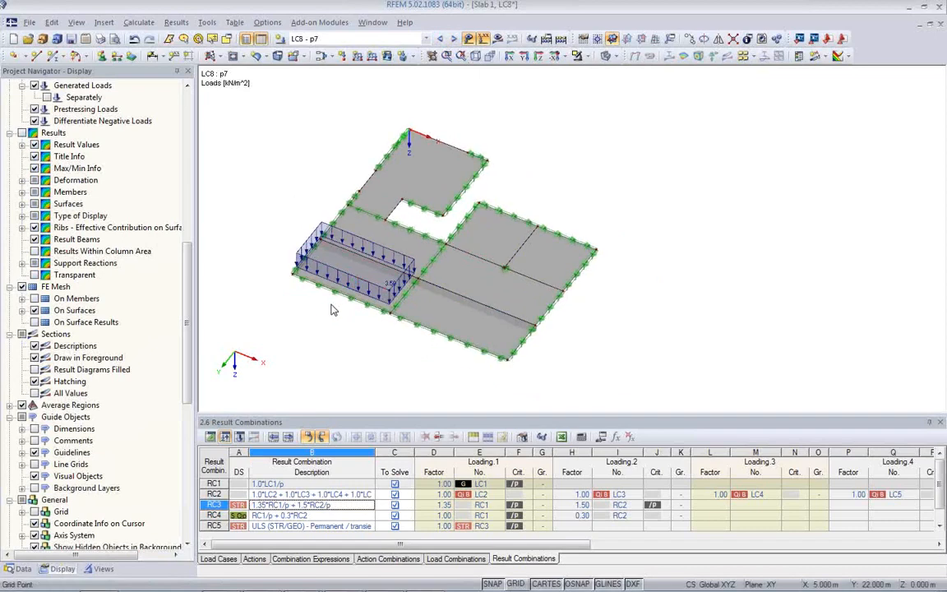
pyautogui.click(469, 39)
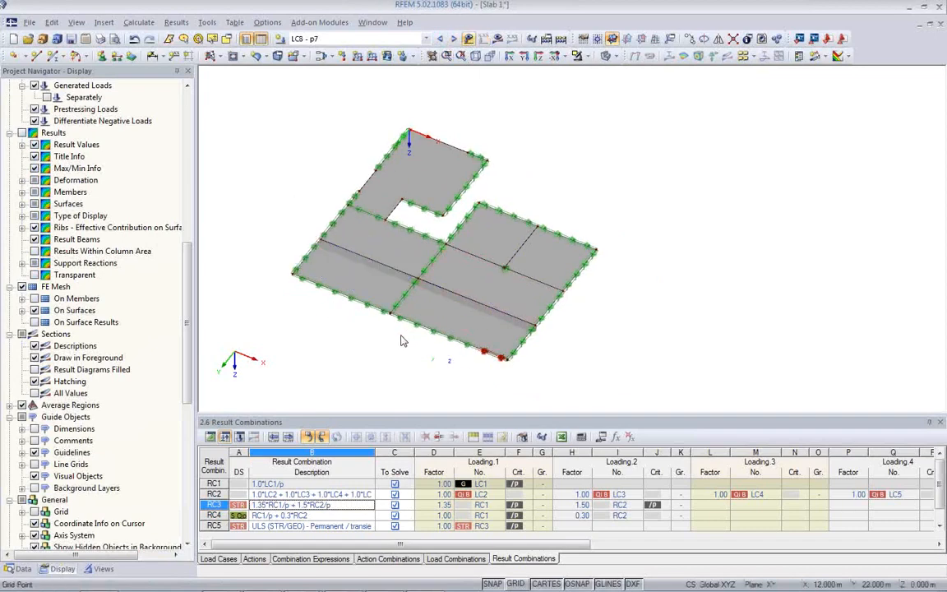
pyautogui.moveTo(398, 340); pyautogui.dragTo(393, 331, button='middle')
pyautogui.scroll(1, 408, 320)
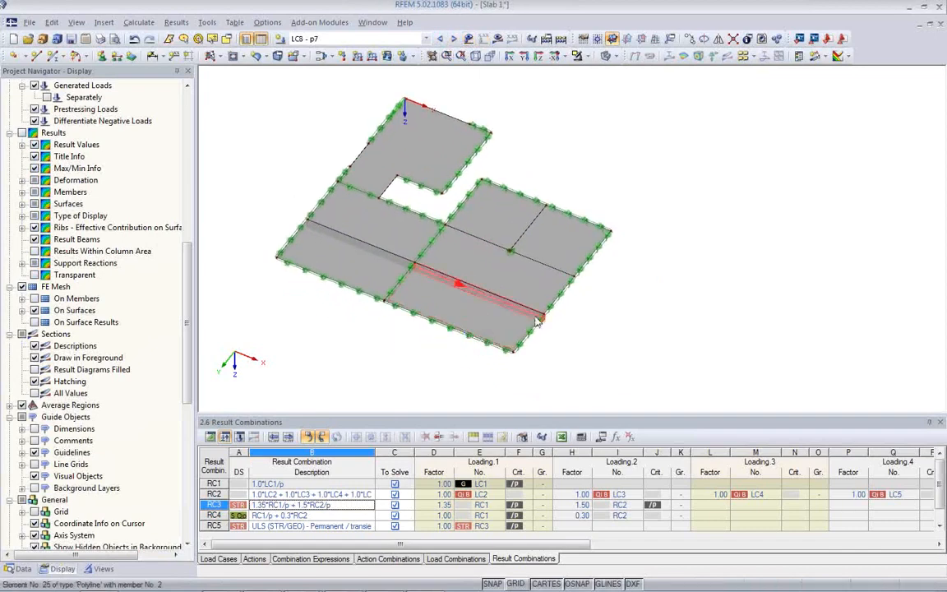
pyautogui.scroll(1, 532, 281)
pyautogui.scroll(1, 532, 281)
pyautogui.moveTo(477, 288); pyautogui.dragTo(513, 316, button='middle')
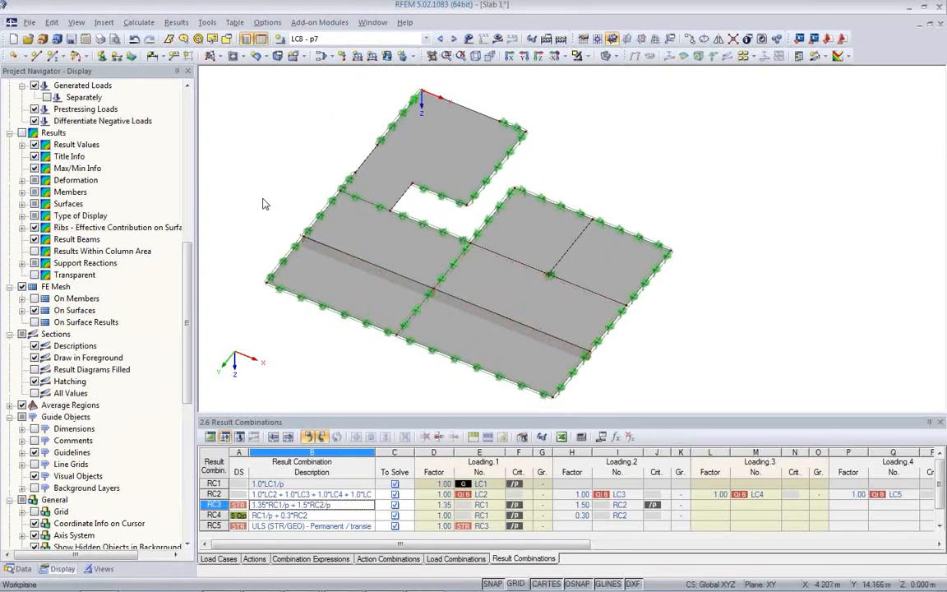
# - Activate FE mesh refinement along lines with a relationship of 0.250 in the FE mesh settings
pyautogui.click(137, 22)
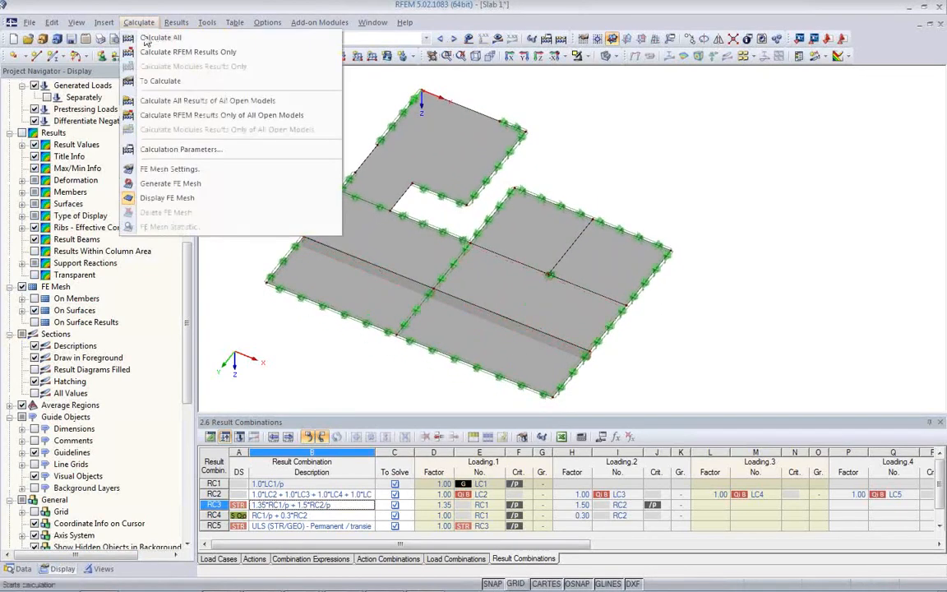
pyautogui.click(182, 173)
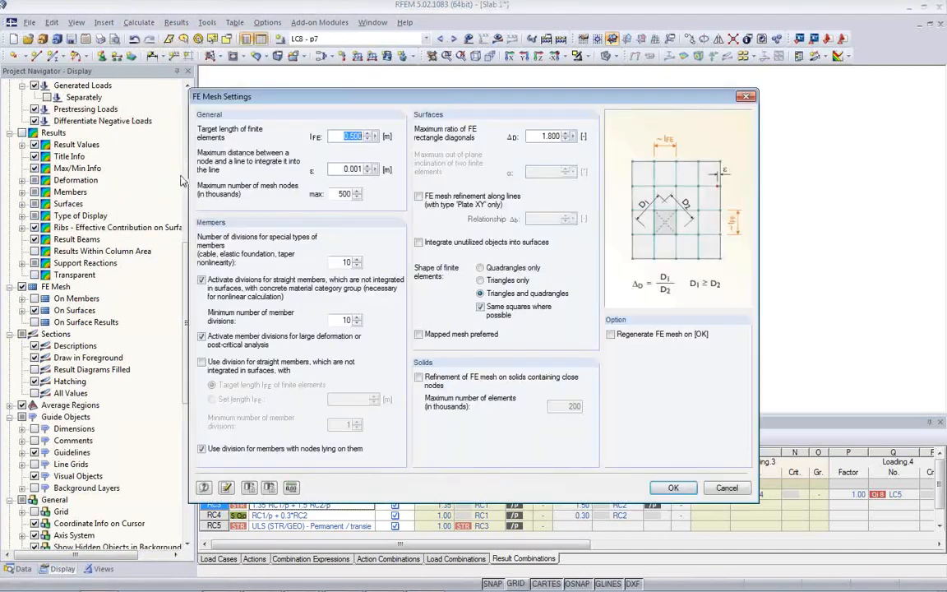
pyautogui.click(344, 167)
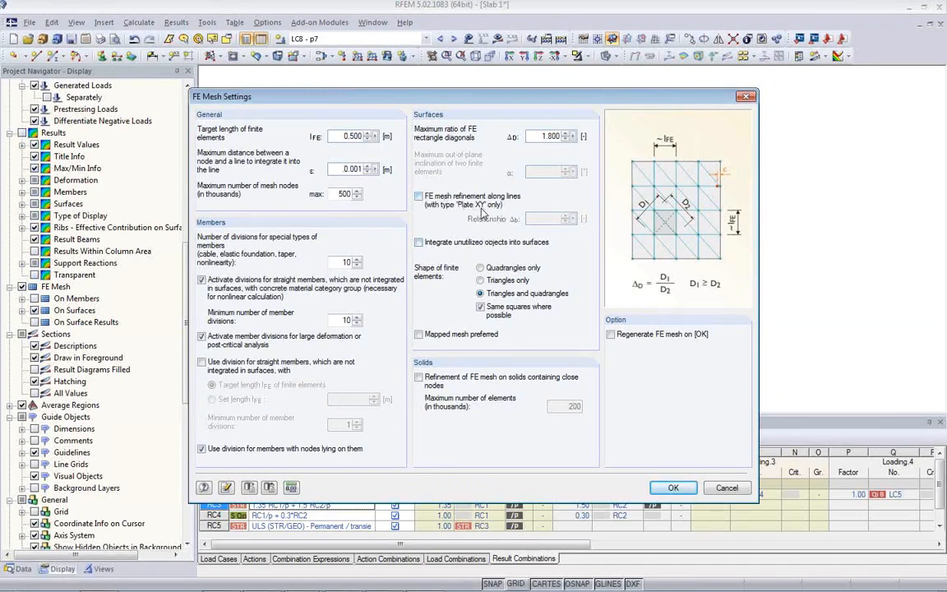
pyautogui.click(418, 196)
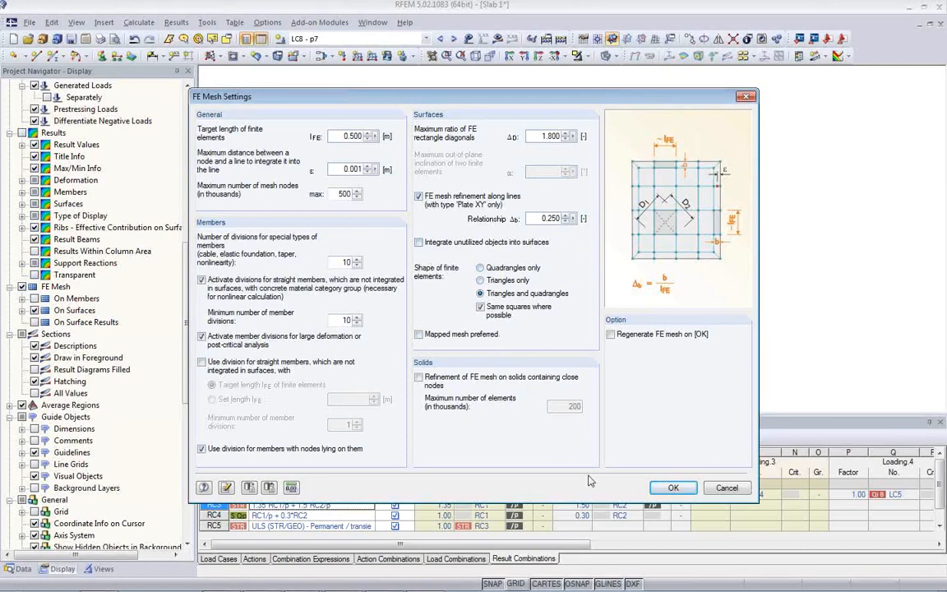
pyautogui.click(672, 488)
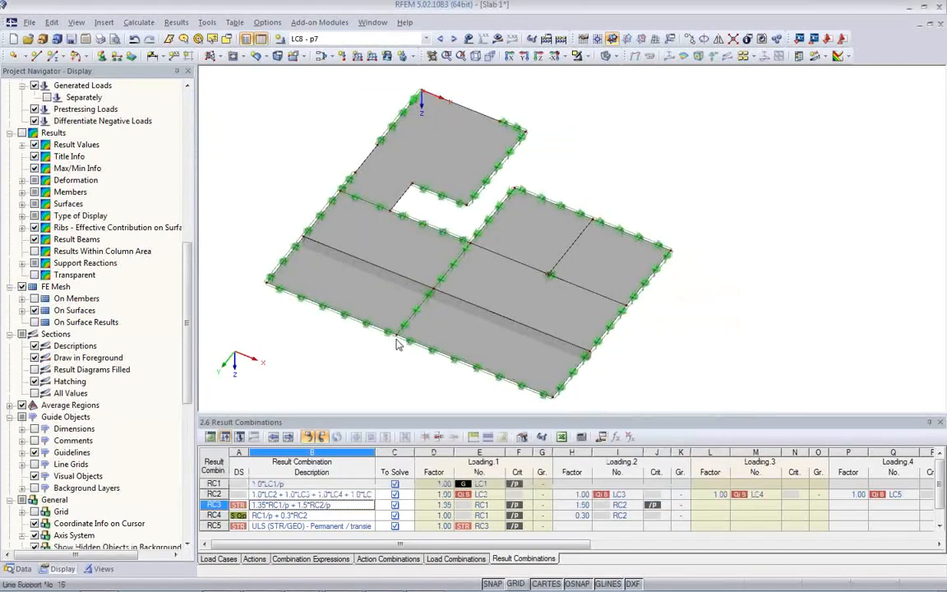
# - Display the model as wireframe and add a rectangular FE mesh refinement with a 0.1 m inner target length at the nodal support on node 6
pyautogui.scroll(5, 546, 276)
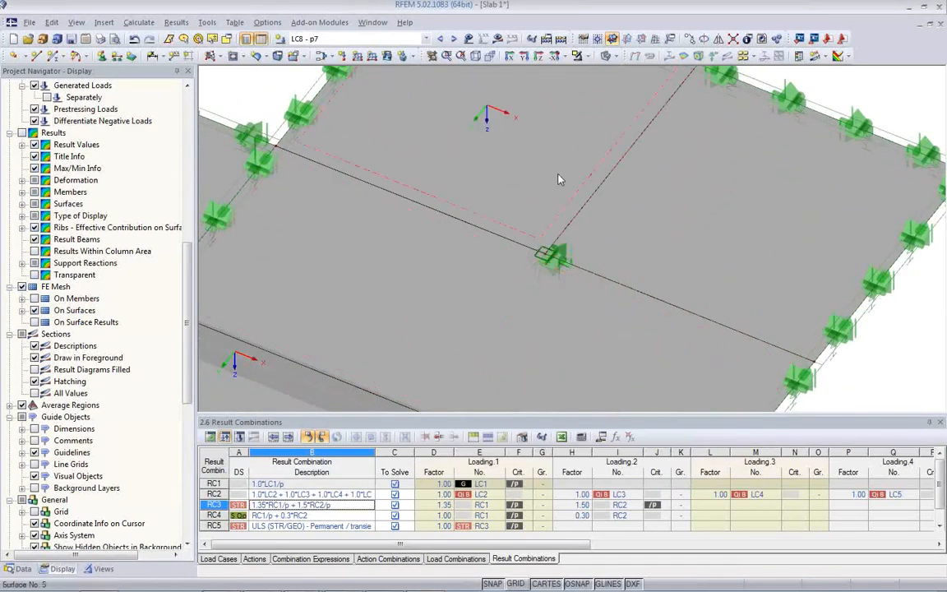
pyautogui.click(605, 55)
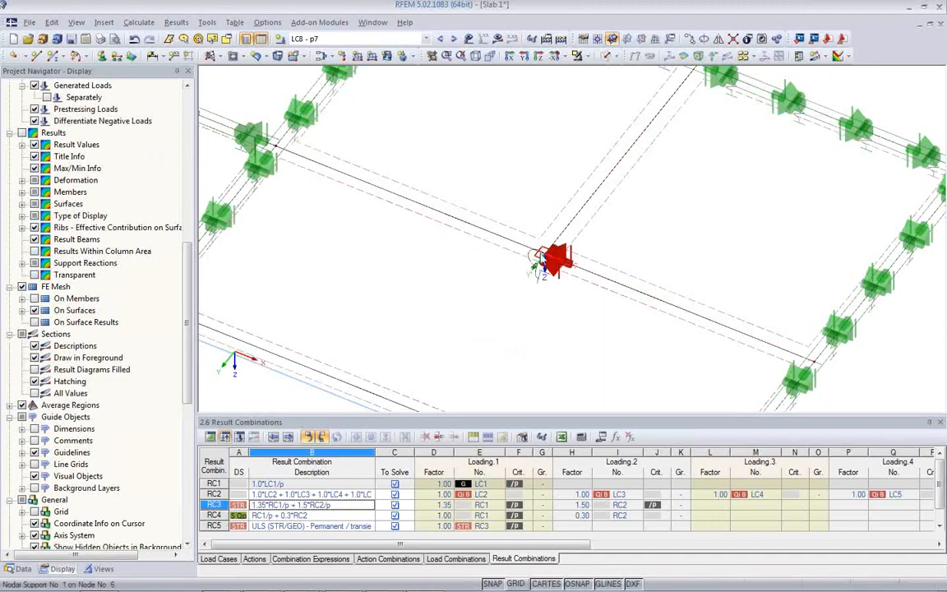
pyautogui.rightClick(545, 259)
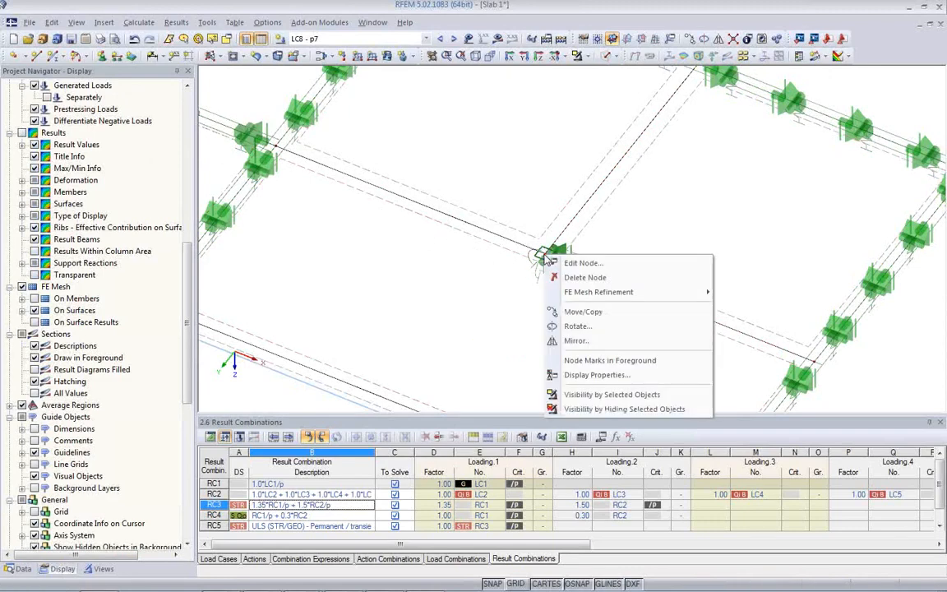
pyautogui.moveTo(580, 294)
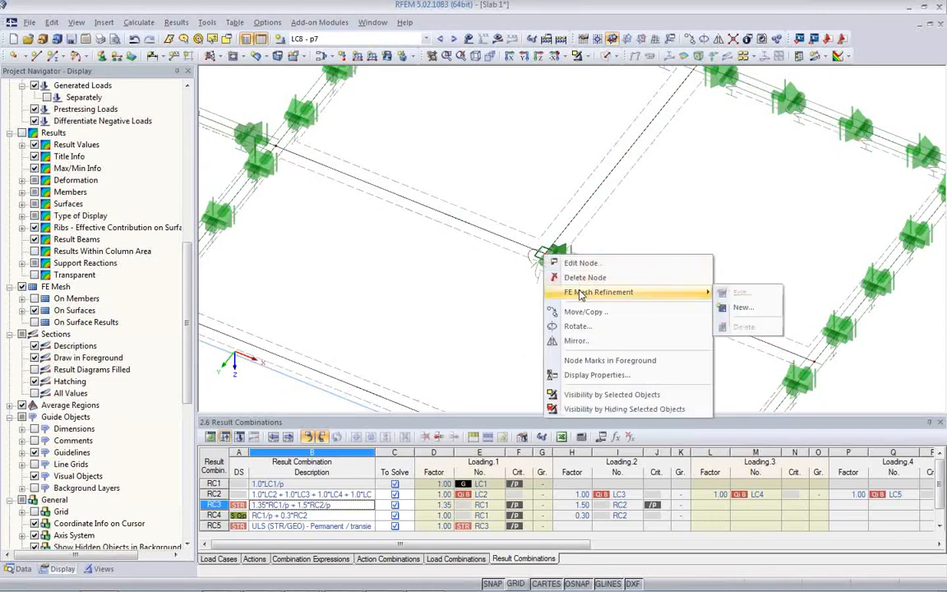
pyautogui.click(752, 310)
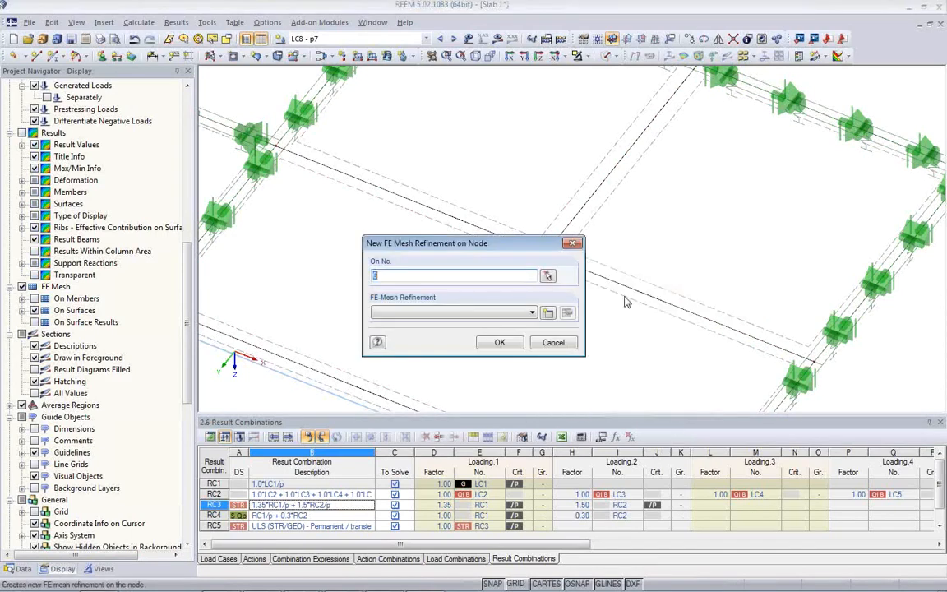
pyautogui.click(547, 313)
pyautogui.click(324, 221)
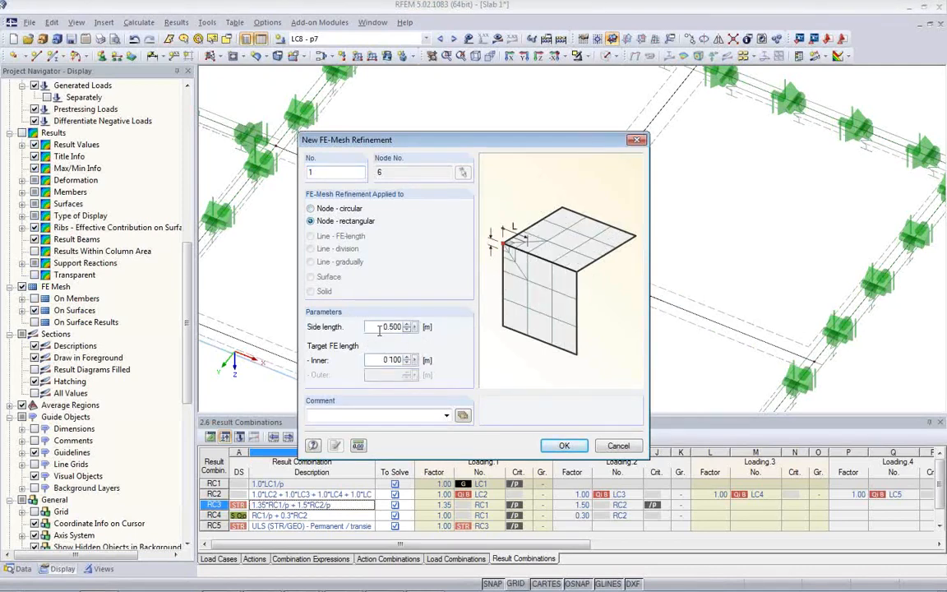
pyautogui.doubleClick(383, 326)
pyautogui.doubleClick(383, 326)
pyautogui.click(392, 327)
pyautogui.click(570, 448)
pyautogui.click(499, 343)
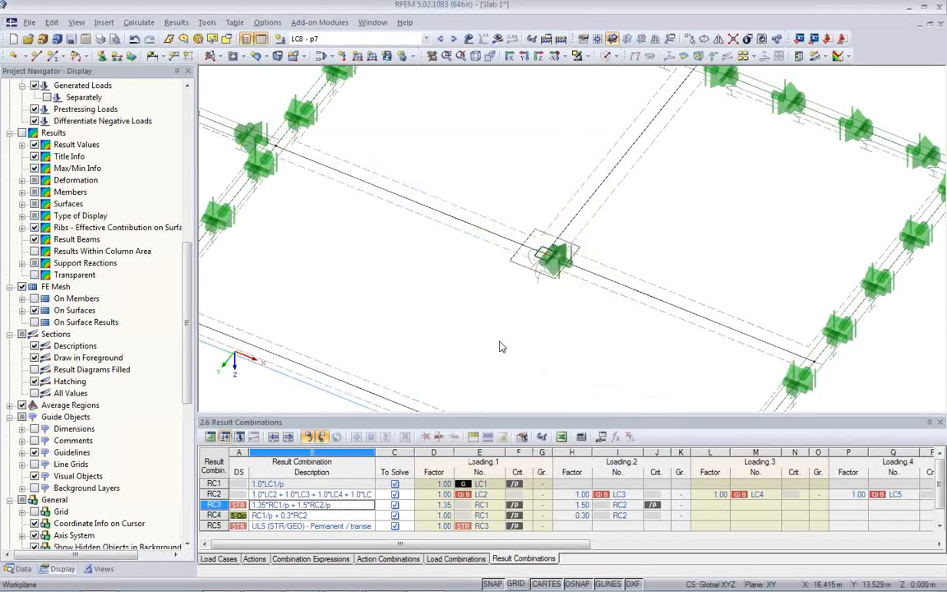
# - Save the model and calculate all load cases and combinations
pyautogui.scroll(-3, 507, 322)
pyautogui.scroll(-5, 562, 262)
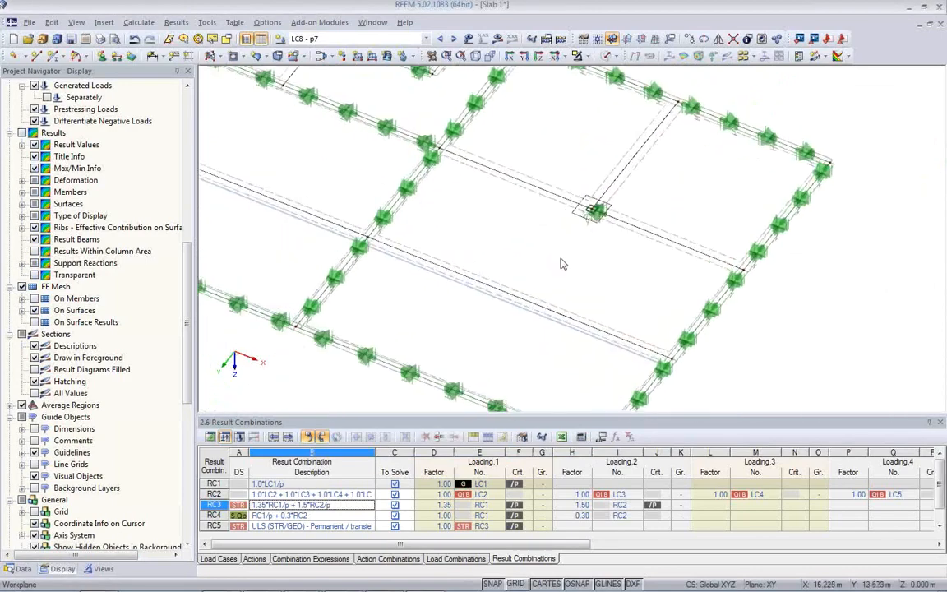
pyautogui.click(71, 39)
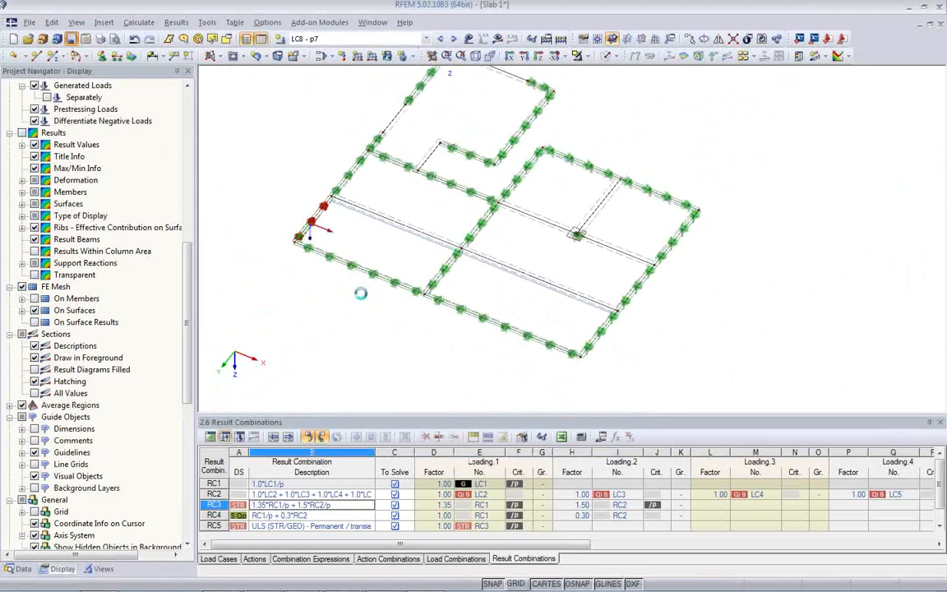
pyautogui.moveTo(359, 328); pyautogui.dragTo(355, 351, button='middle')
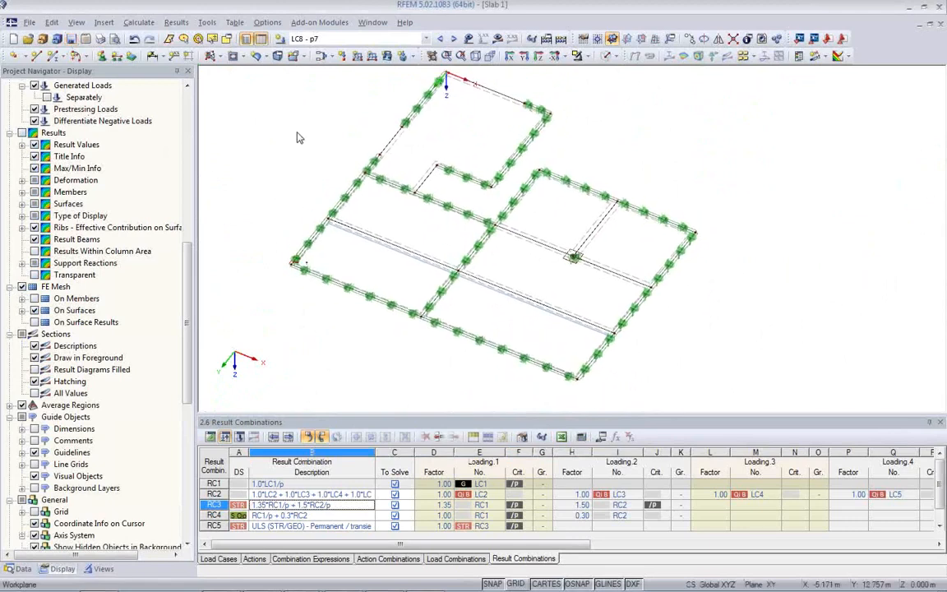
pyautogui.click(140, 22)
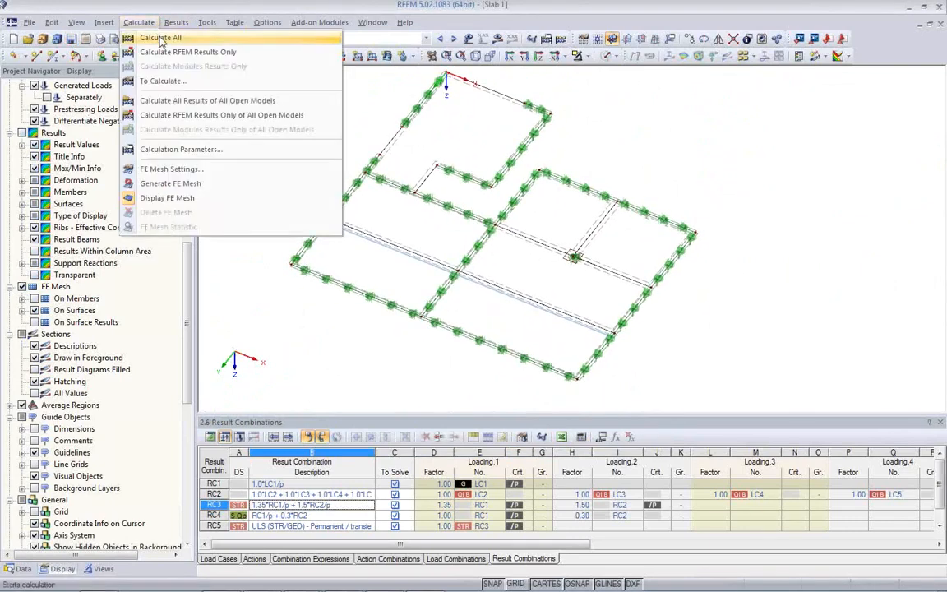
pyautogui.click(148, 36)
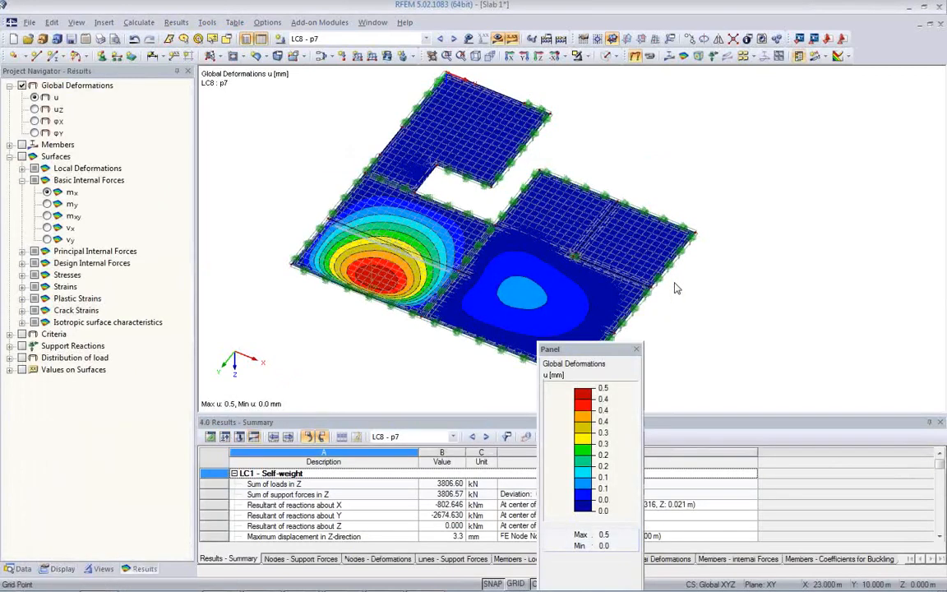
# - Display the global deformations of load case LC1 - Self-weight, move the colour scale clear of the model and shrink the results table
pyautogui.click(382, 39)
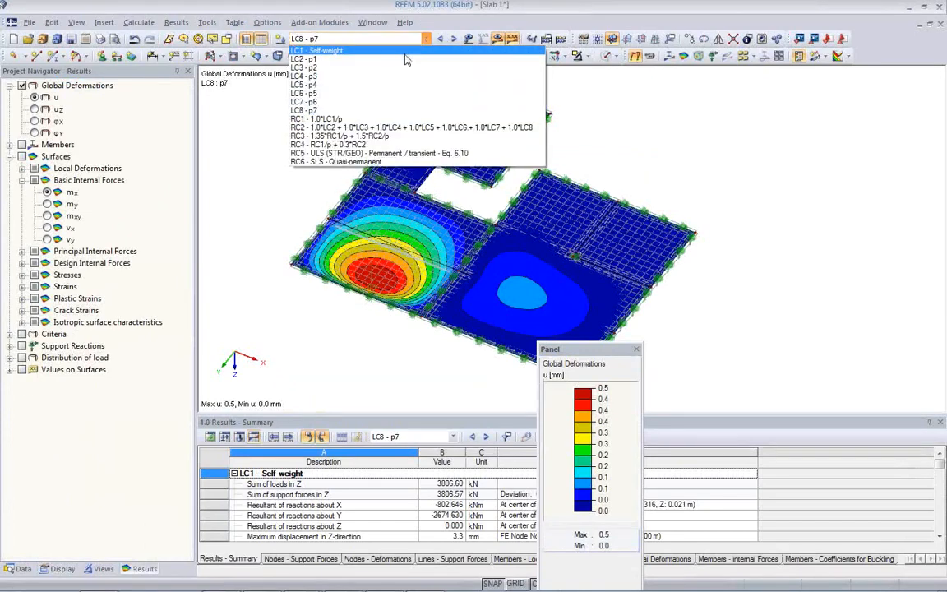
pyautogui.click(403, 51)
pyautogui.moveTo(614, 352); pyautogui.dragTo(846, 124)
pyautogui.moveTo(646, 333); pyautogui.dragTo(620, 345, button='middle')
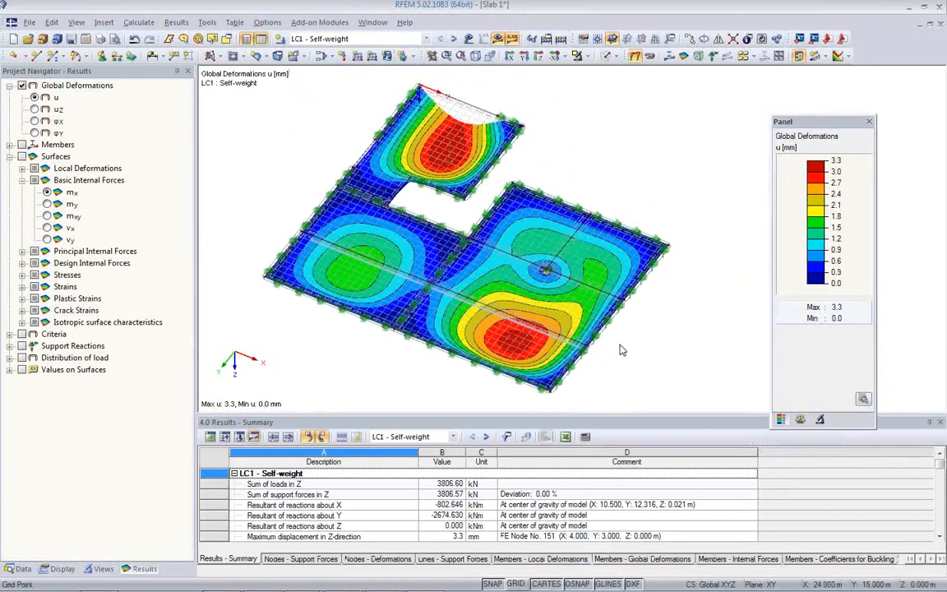
pyautogui.moveTo(630, 413); pyautogui.dragTo(606, 436)
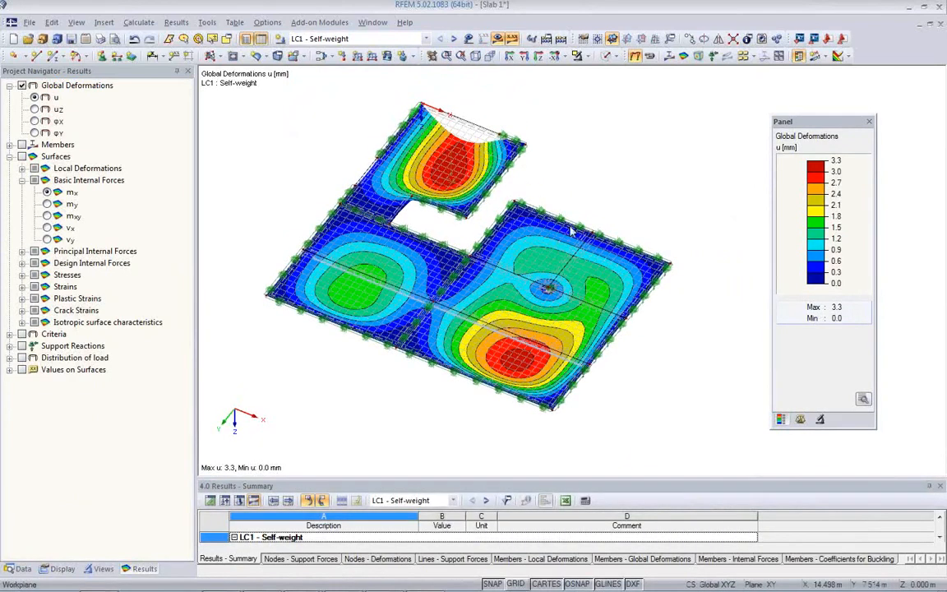
# - Display the basic internal forces mx of the surfaces in plan view along the Z-direction
pyautogui.click(682, 59)
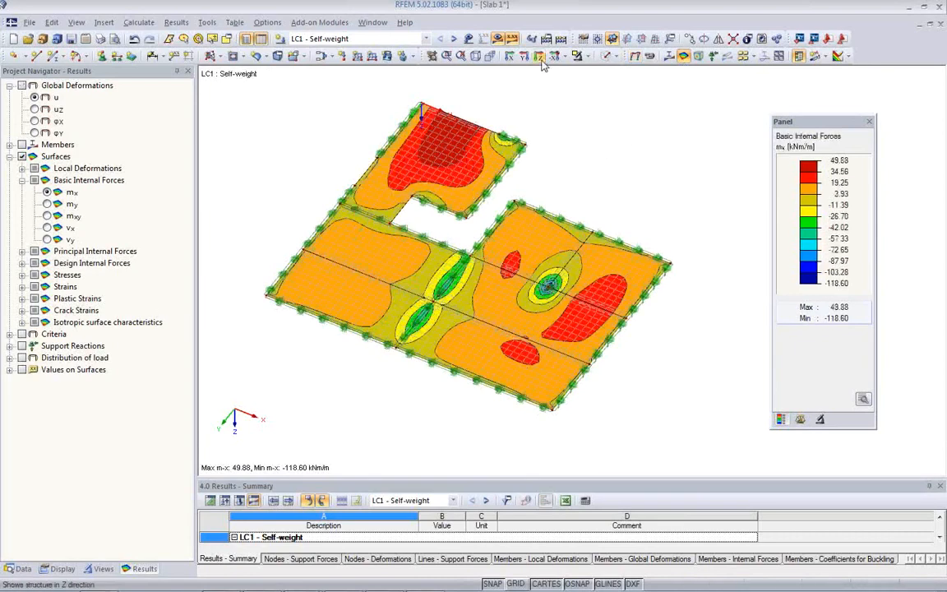
pyautogui.click(491, 56)
pyautogui.moveTo(558, 357); pyautogui.dragTo(497, 363, button='middle')
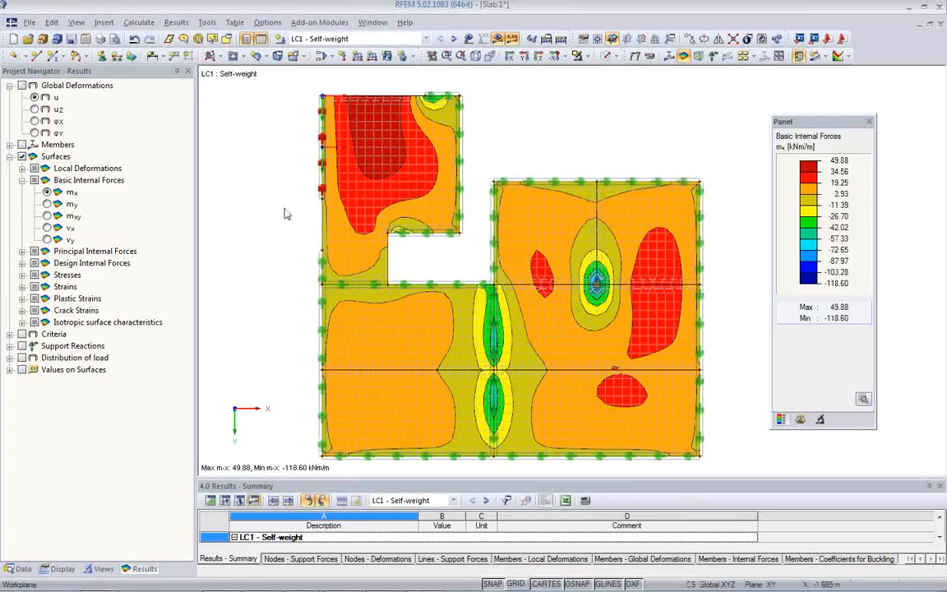
# - Hide the FE mesh and the line supports in the slab's result display
pyautogui.click(64, 569)
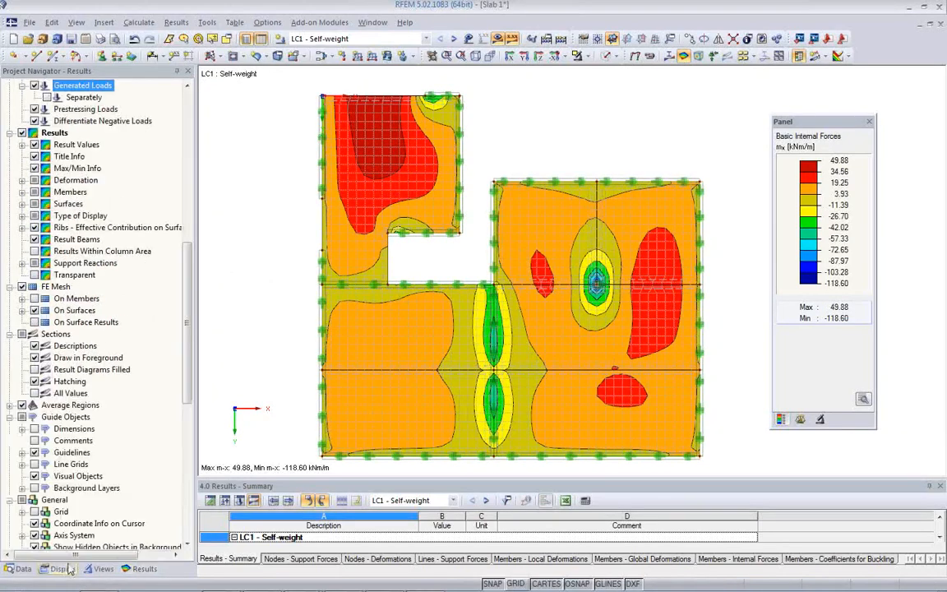
pyautogui.click(23, 288)
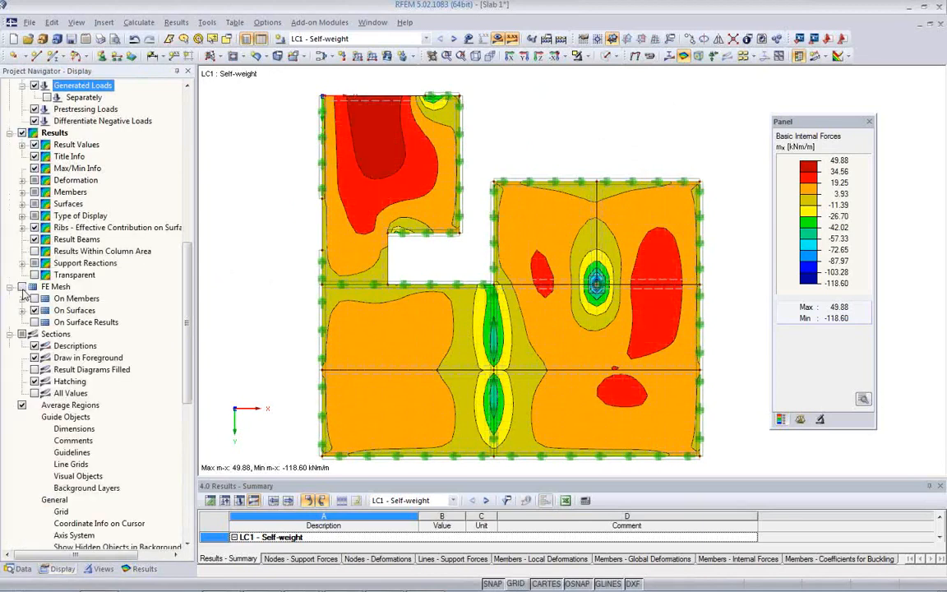
pyautogui.moveTo(186, 323); pyautogui.dragTo(204, 157)
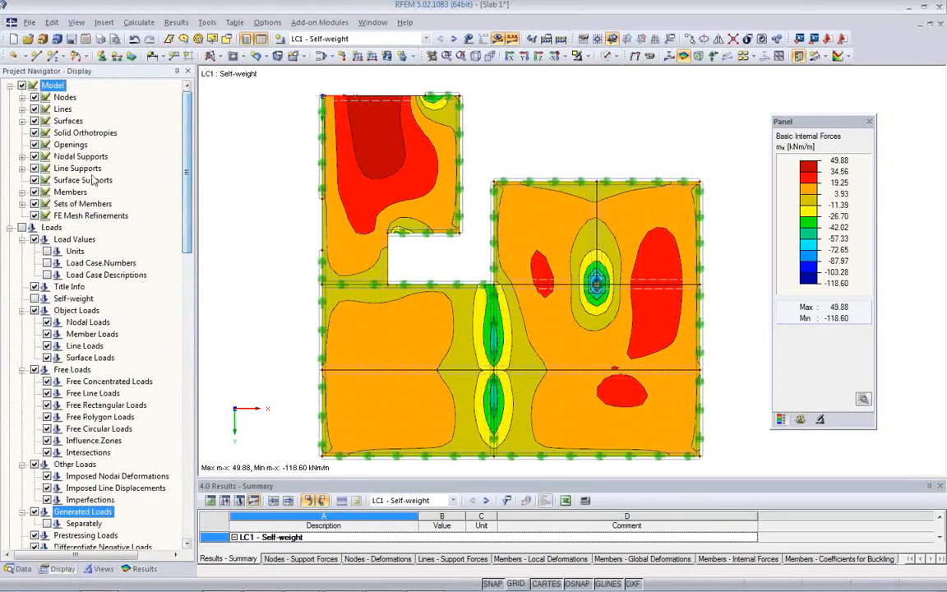
pyautogui.click(35, 169)
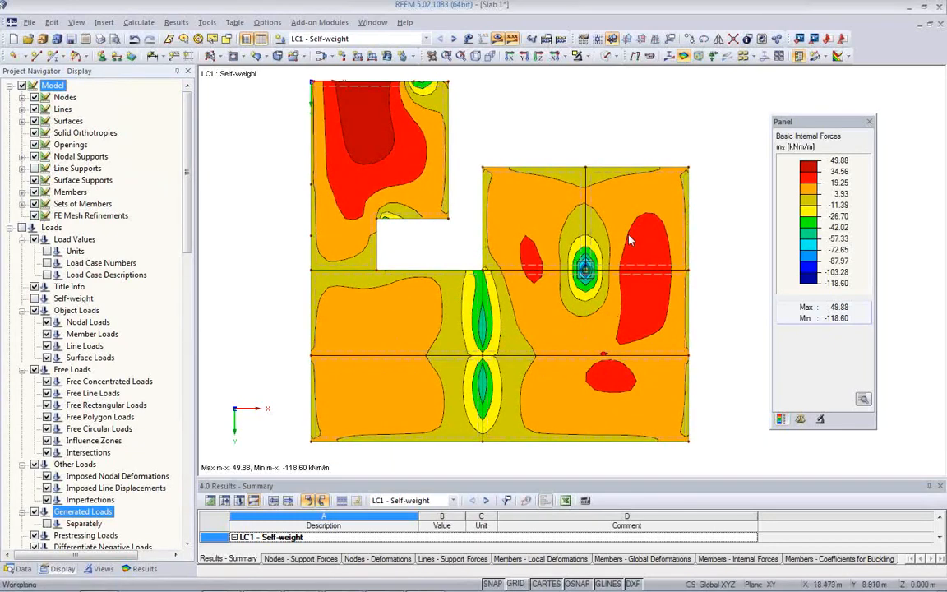
pyautogui.scroll(-1, 409, 249)
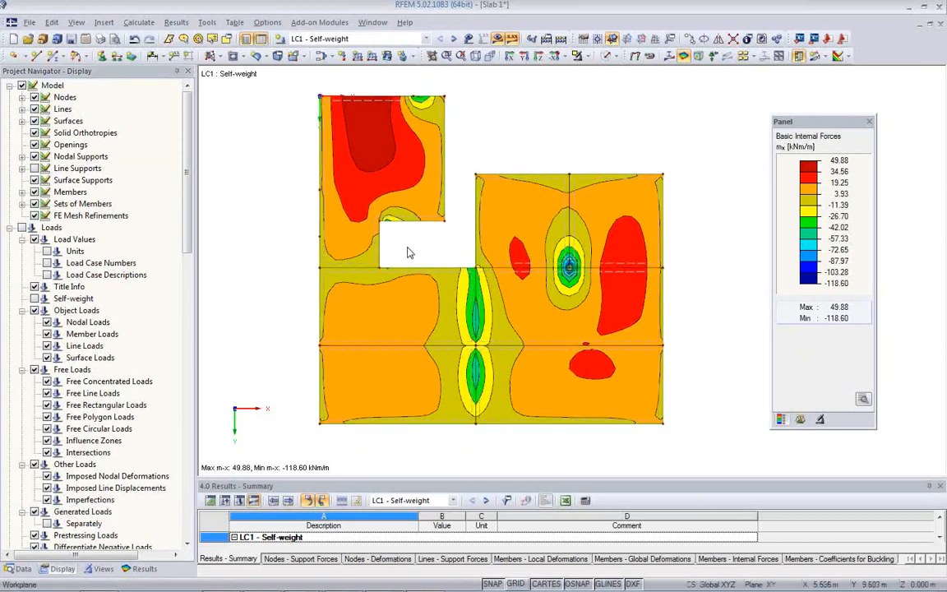
pyautogui.moveTo(408, 251); pyautogui.dragTo(424, 270, button='middle')
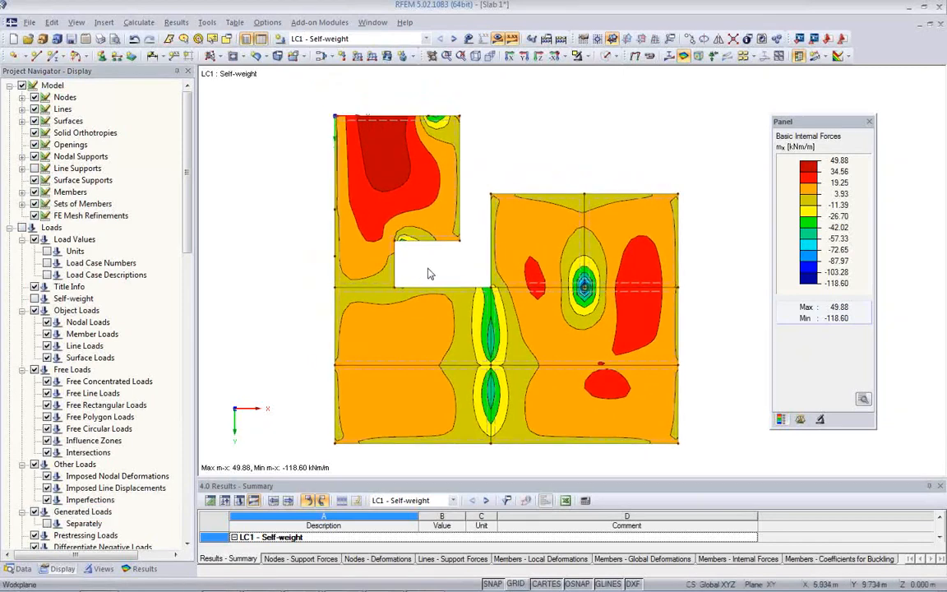
# - View the surface moments my and mxy for comparison and return to the mx display
pyautogui.click(139, 568)
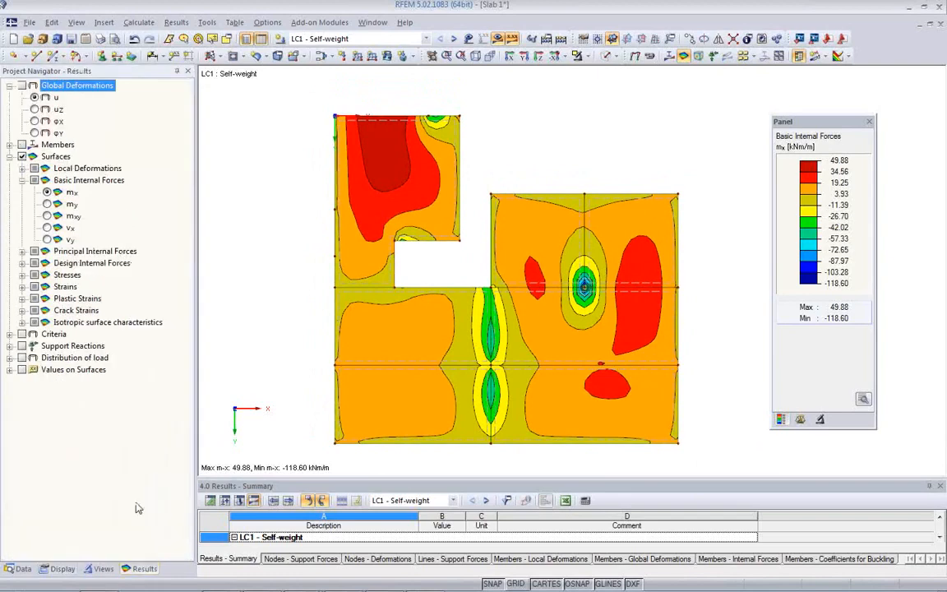
pyautogui.click(47, 204)
pyautogui.click(46, 215)
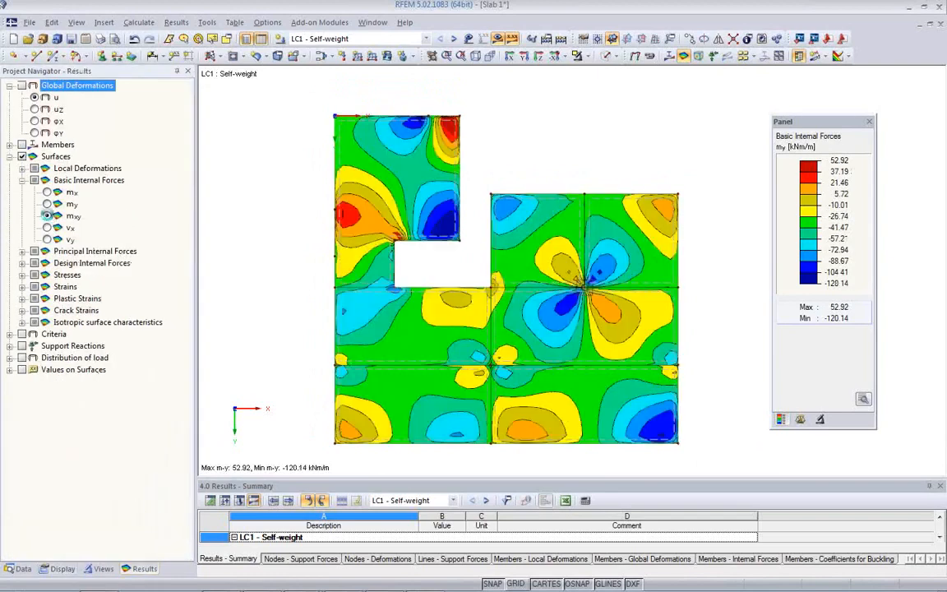
pyautogui.click(46, 192)
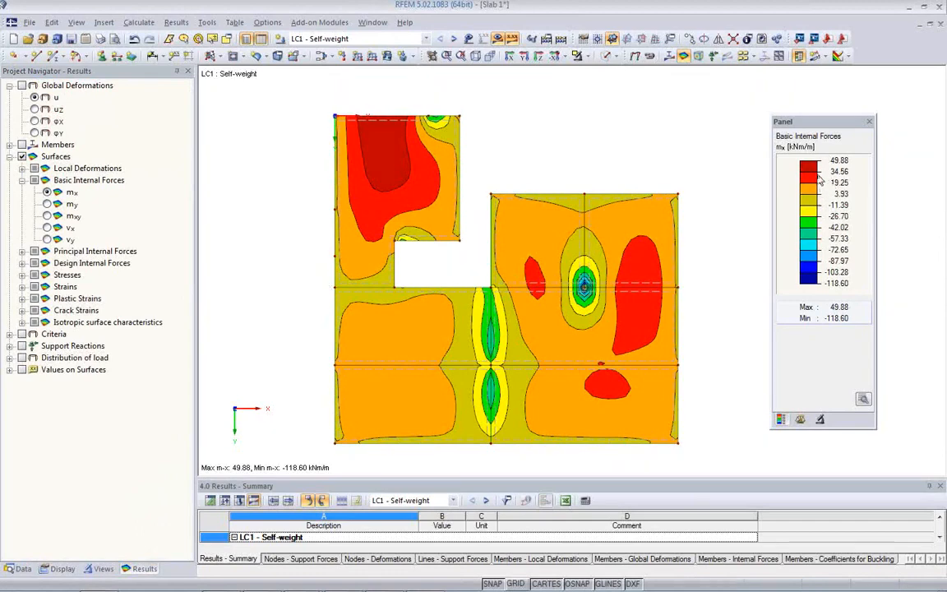
pyautogui.moveTo(814, 127); pyautogui.dragTo(769, 110)
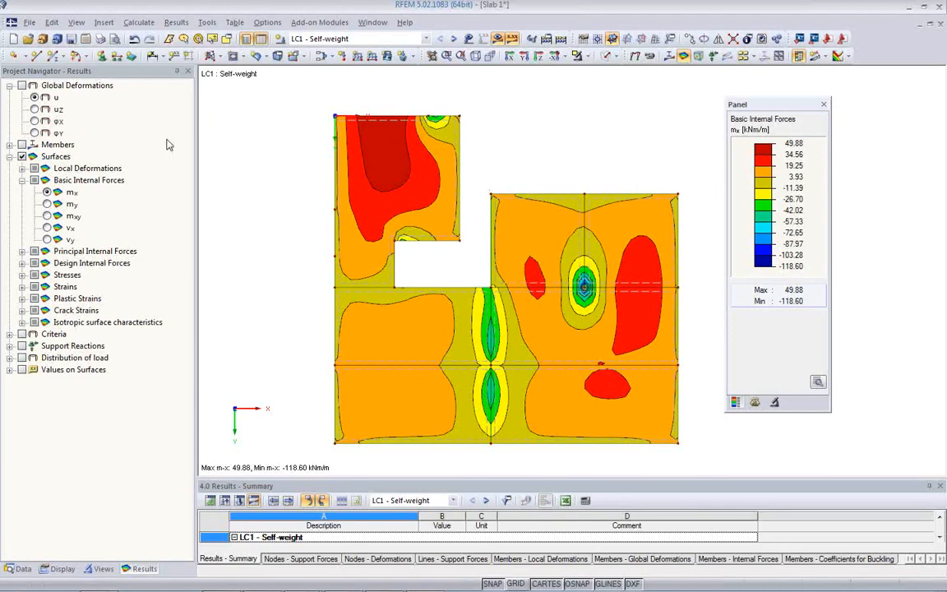
# - Start a graphic printout to printout report PR1 as a mass print and go to its result graphics settings
pyautogui.click(100, 38)
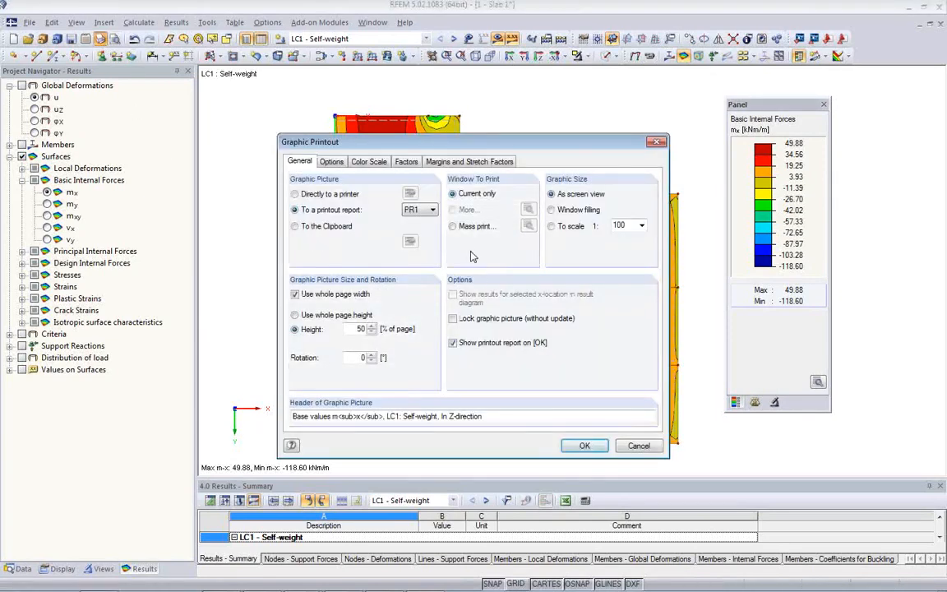
pyautogui.click(453, 227)
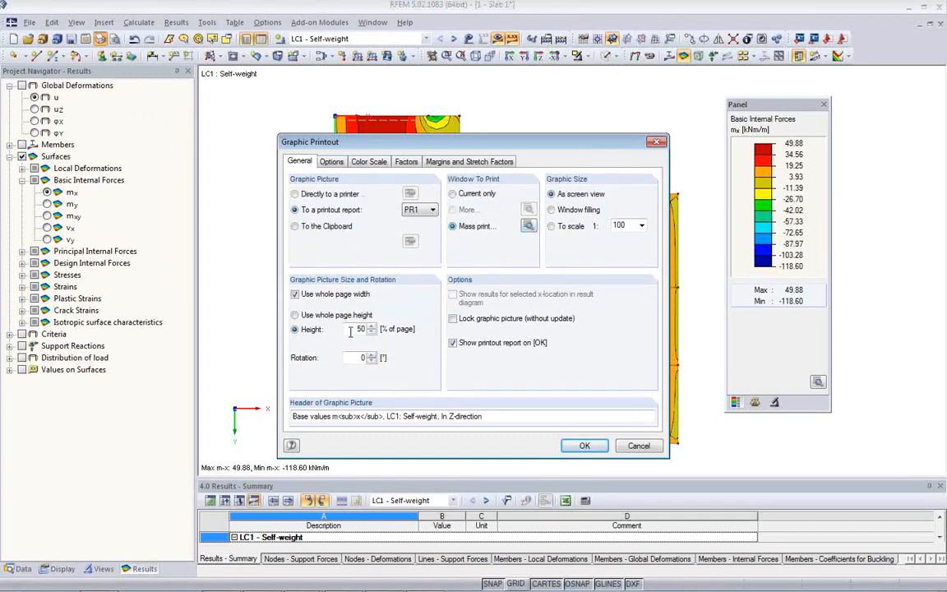
pyautogui.click(528, 225)
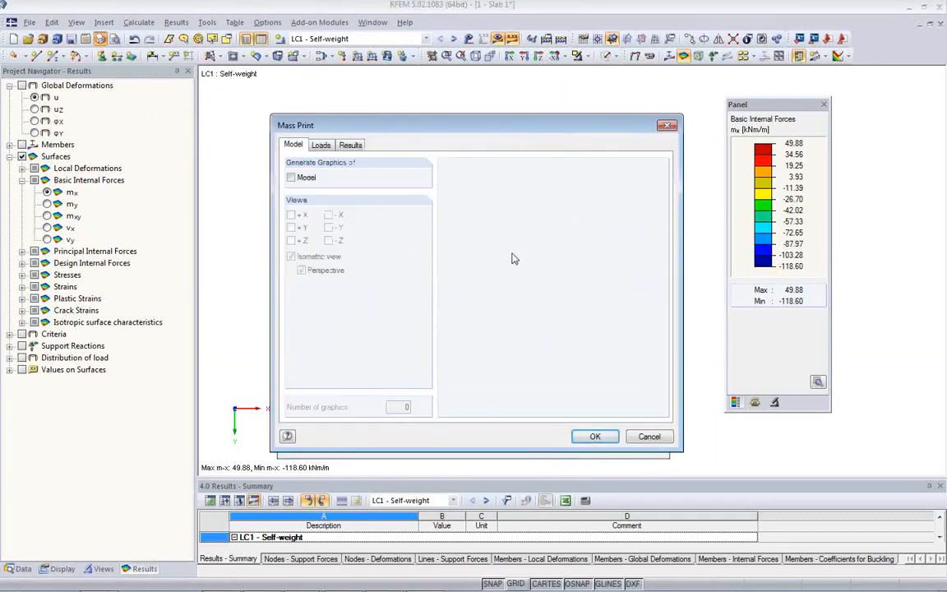
pyautogui.click(350, 146)
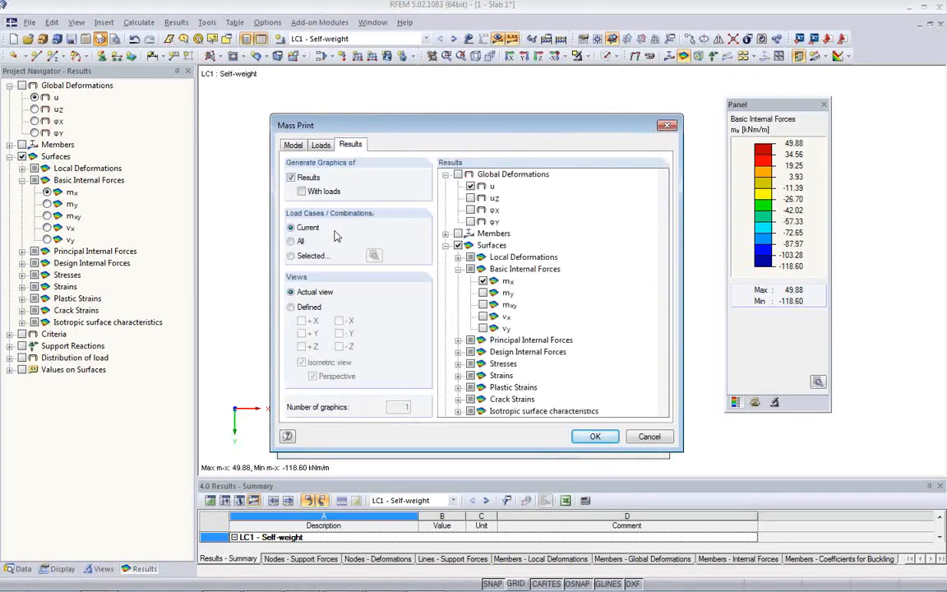
# - Restrict the mass print to the selected combinations RC5 (ULS) and RC6 (SLS - Quasi-permanent)
pyautogui.click(290, 256)
pyautogui.click(373, 256)
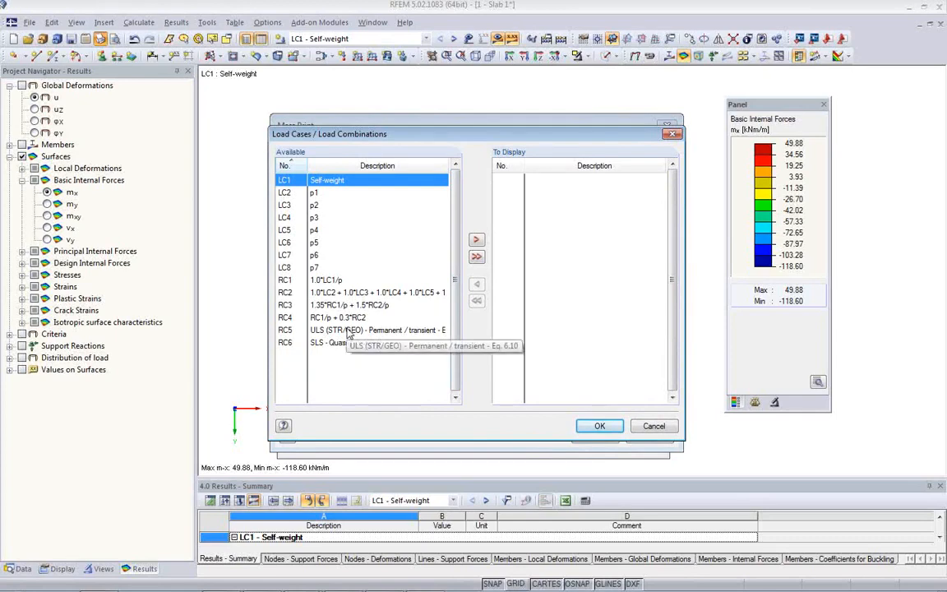
pyautogui.doubleClick(347, 330)
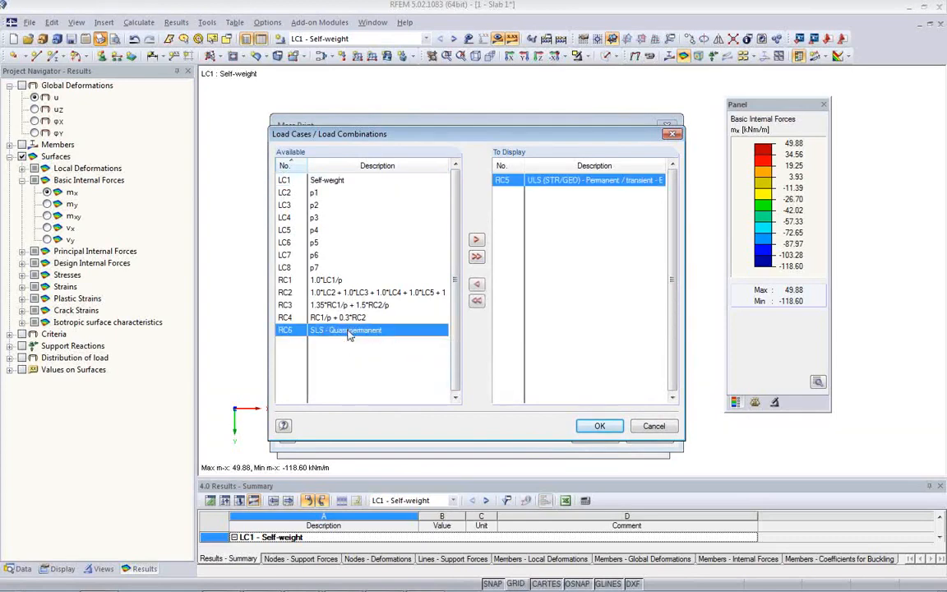
pyautogui.doubleClick(348, 331)
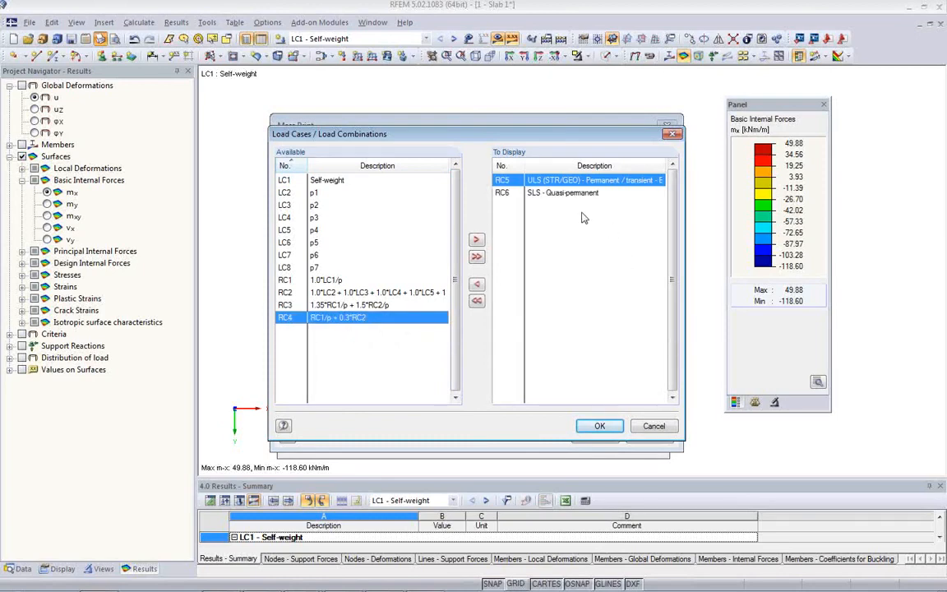
pyautogui.click(599, 426)
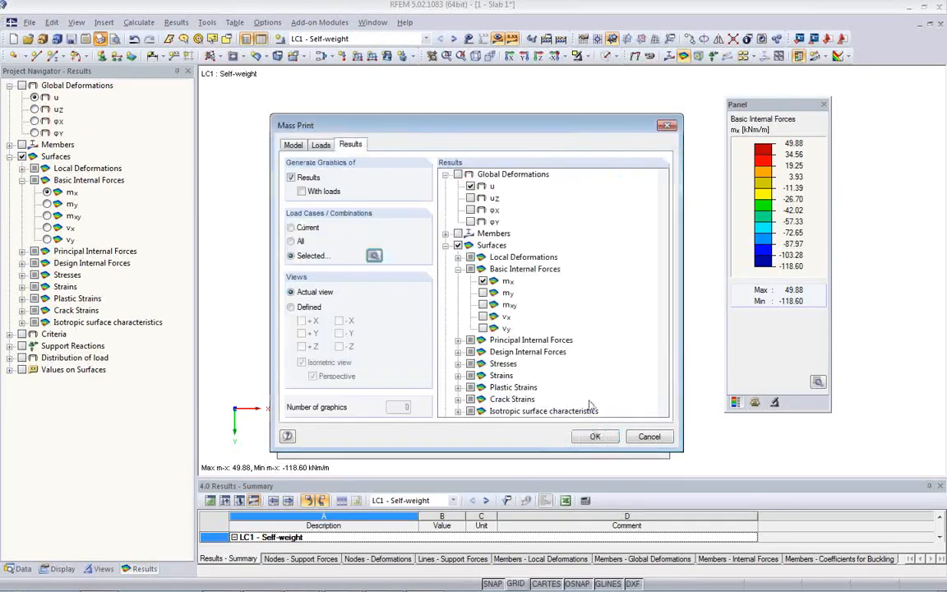
# - Add the internal forces my, mxy, vx and vy to the mass print and create the graphics without showing the printout report
pyautogui.click(482, 293)
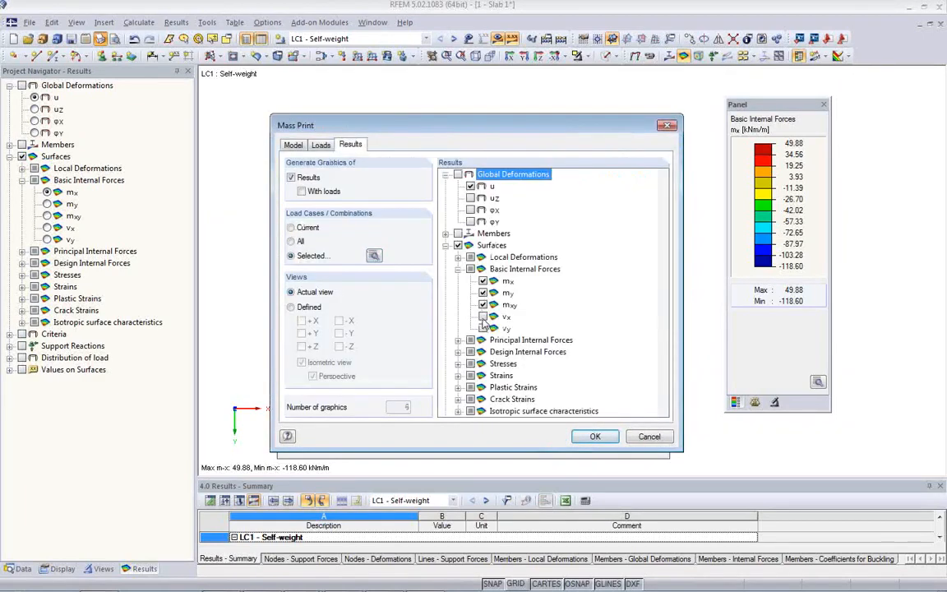
pyautogui.click(482, 316)
pyautogui.click(483, 328)
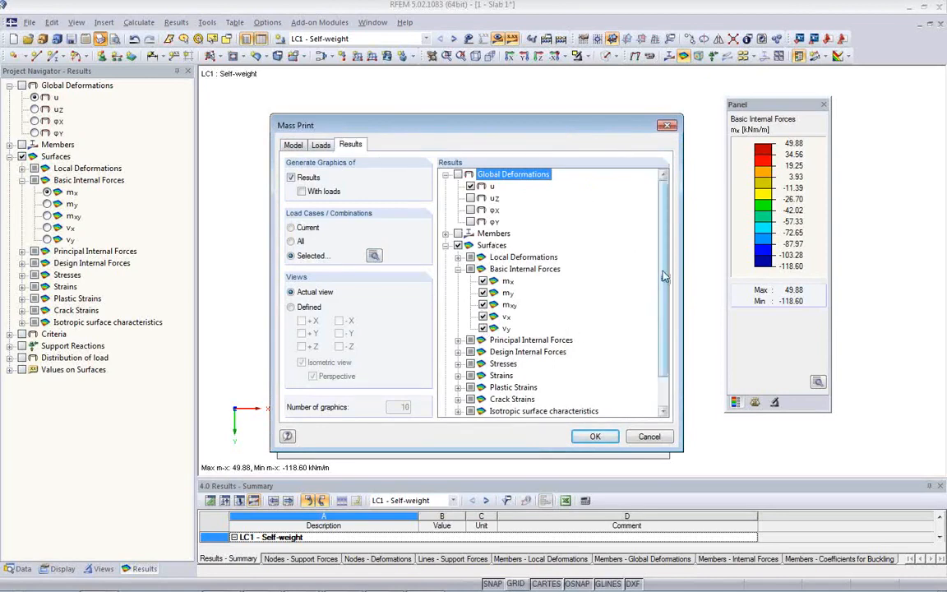
pyautogui.scroll(-1, 670, 360)
pyautogui.moveTo(668, 356); pyautogui.dragTo(662, 246)
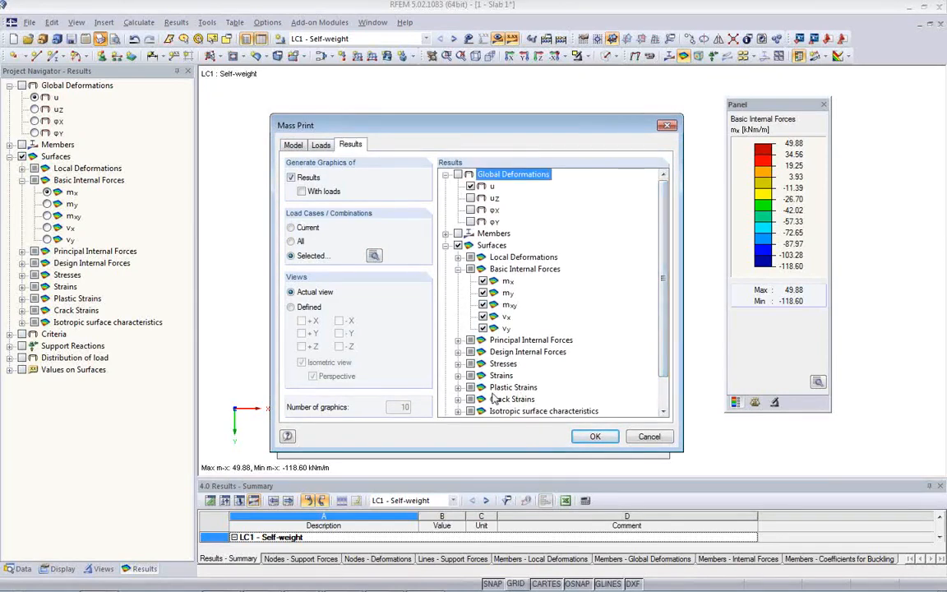
pyautogui.click(595, 435)
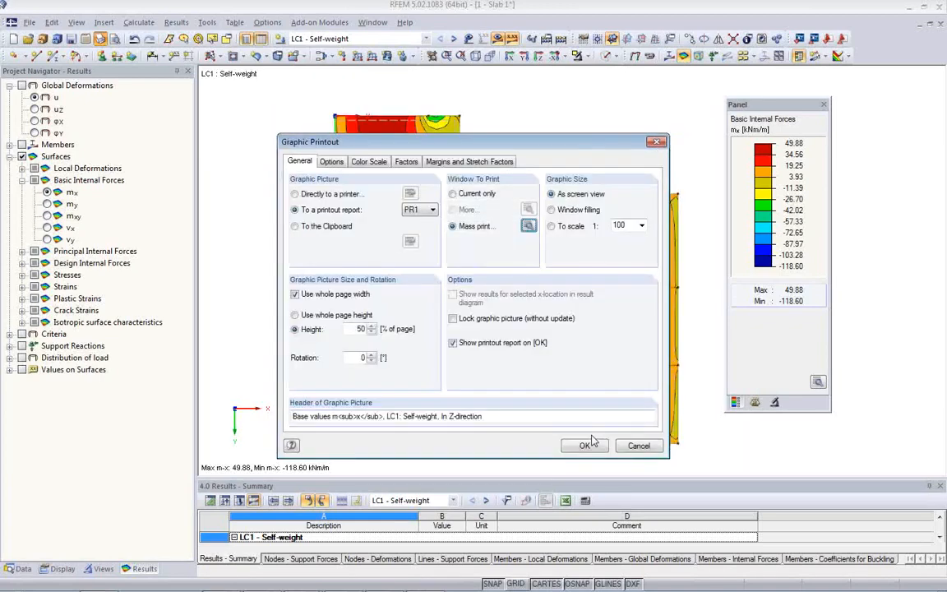
pyautogui.click(452, 343)
pyautogui.click(582, 446)
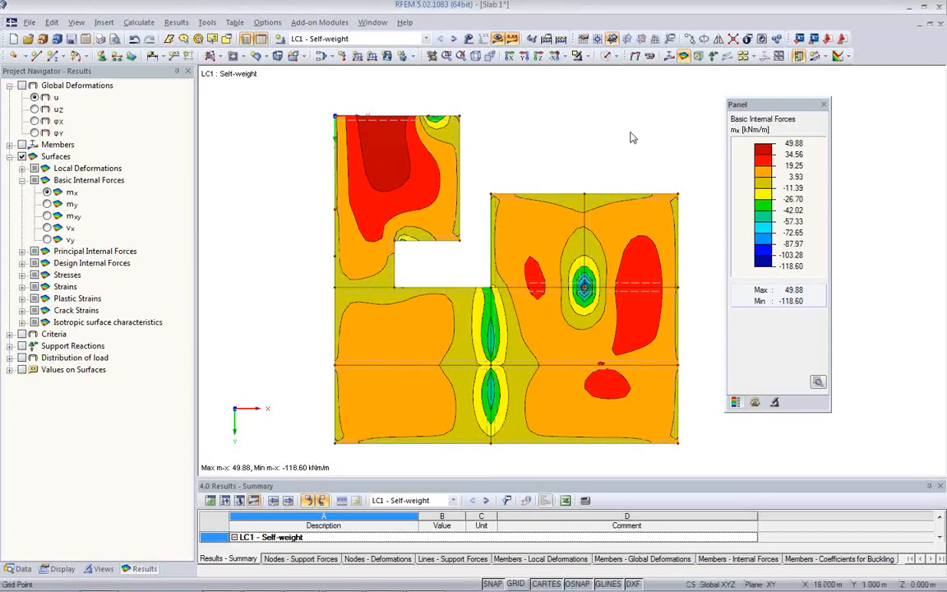
# - Replace the surface internal forces with the support reactions of LC1 and show them in plan view along the Z-direction
pyautogui.click(683, 56)
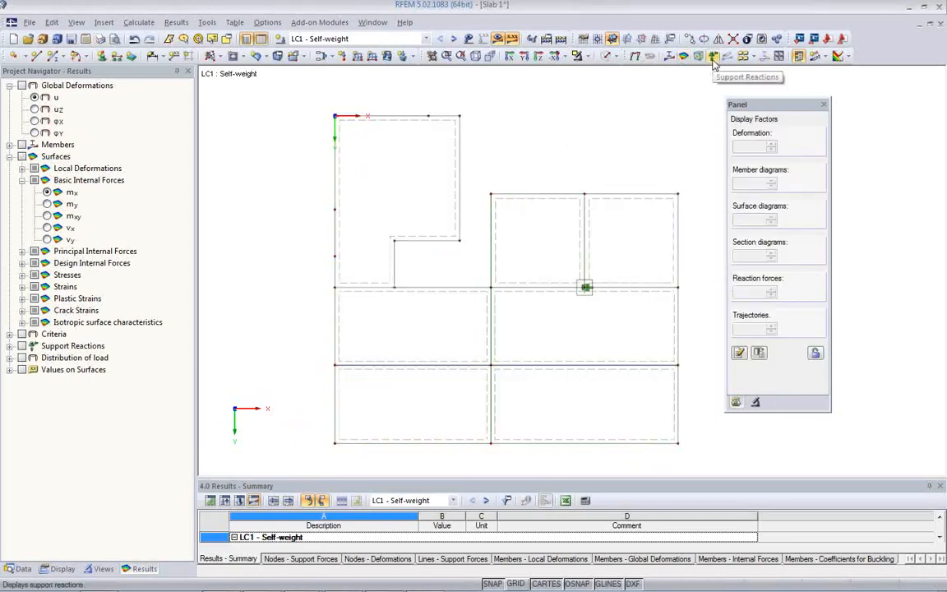
pyautogui.click(713, 59)
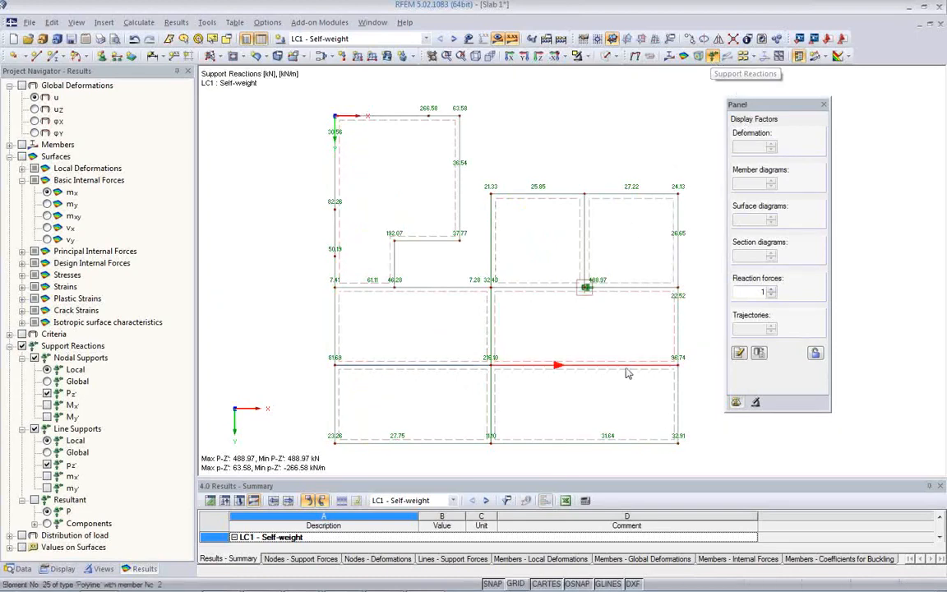
pyautogui.keyDown('ctrl'); pyautogui.moveTo(539, 374); pyautogui.dragTo(582, 302, button='middle'); pyautogui.keyUp('ctrl')
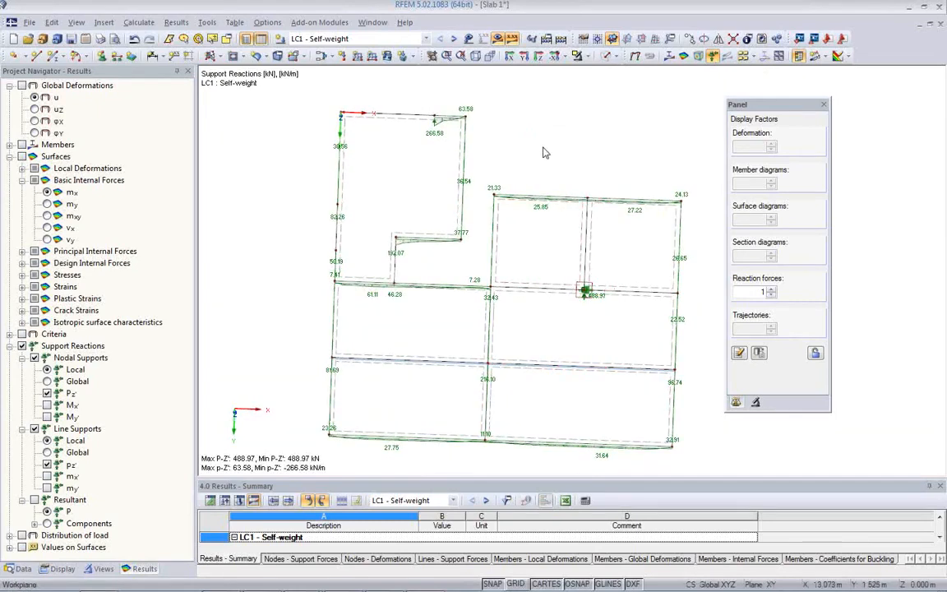
pyautogui.click(486, 55)
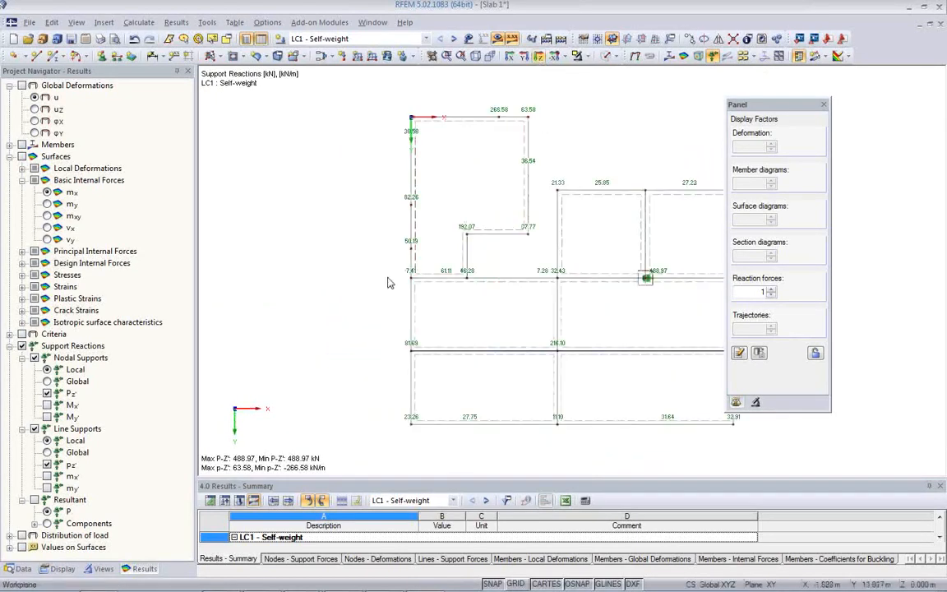
pyautogui.moveTo(526, 299); pyautogui.dragTo(468, 297, button='middle')
pyautogui.moveTo(780, 108); pyautogui.dragTo(831, 97)
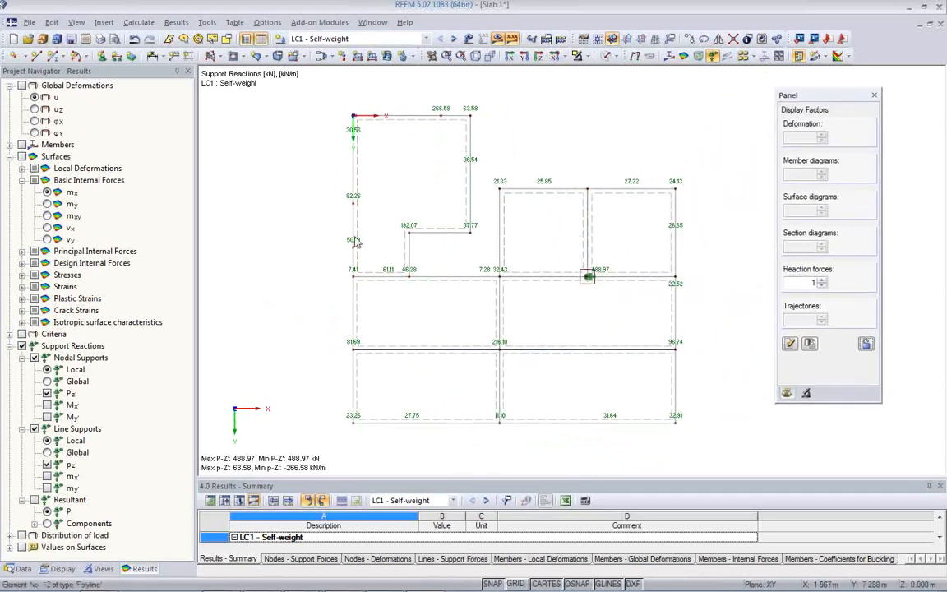
# - Draw the support reactions in the XY-plane and step through load cases LC2 and LC3
pyautogui.click(63, 568)
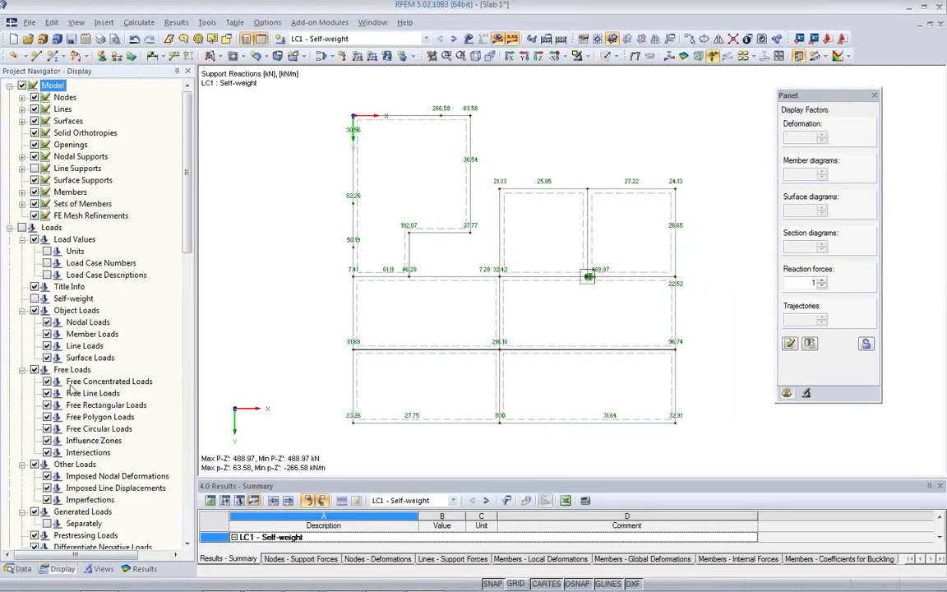
pyautogui.scroll(-7, 76, 361)
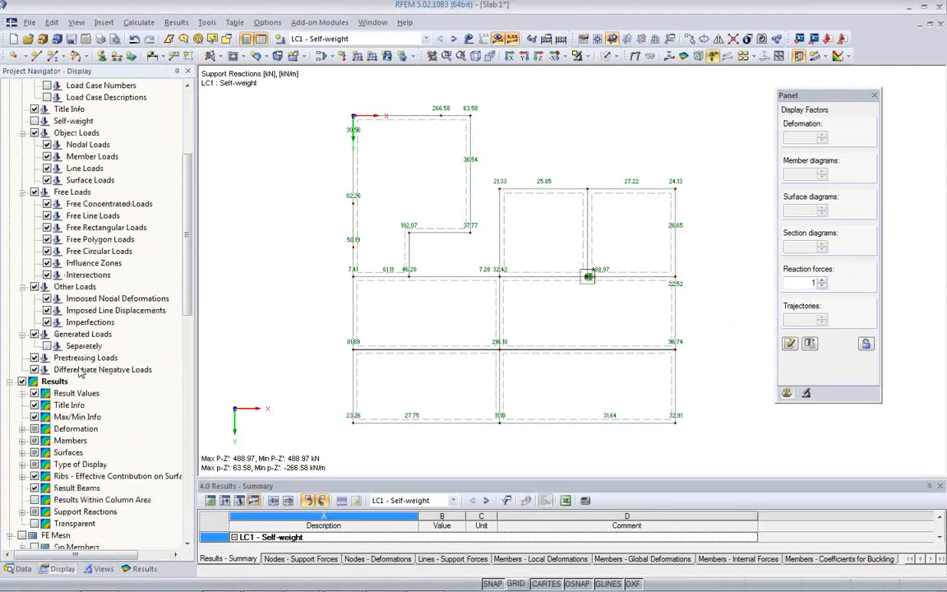
pyautogui.click(22, 441)
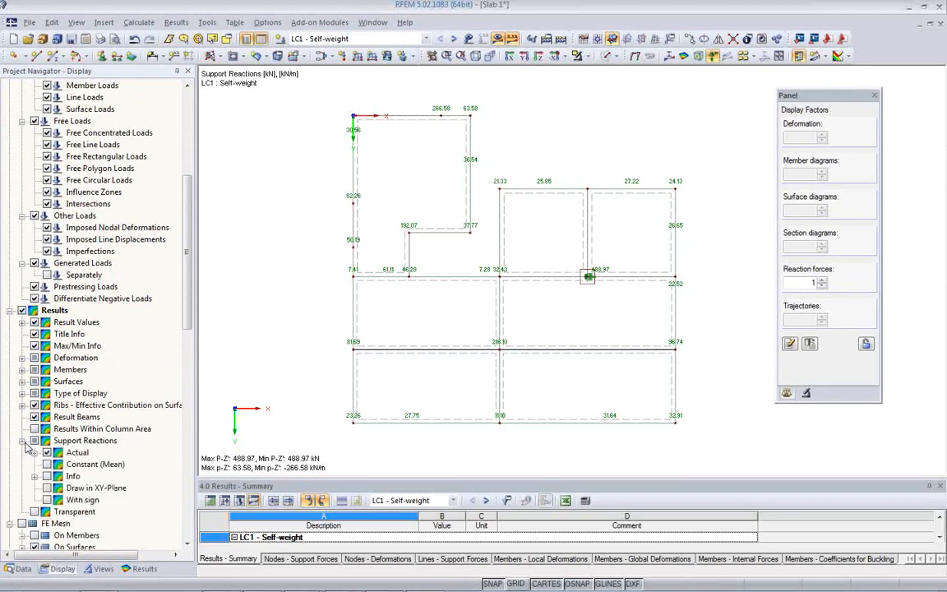
pyautogui.click(46, 488)
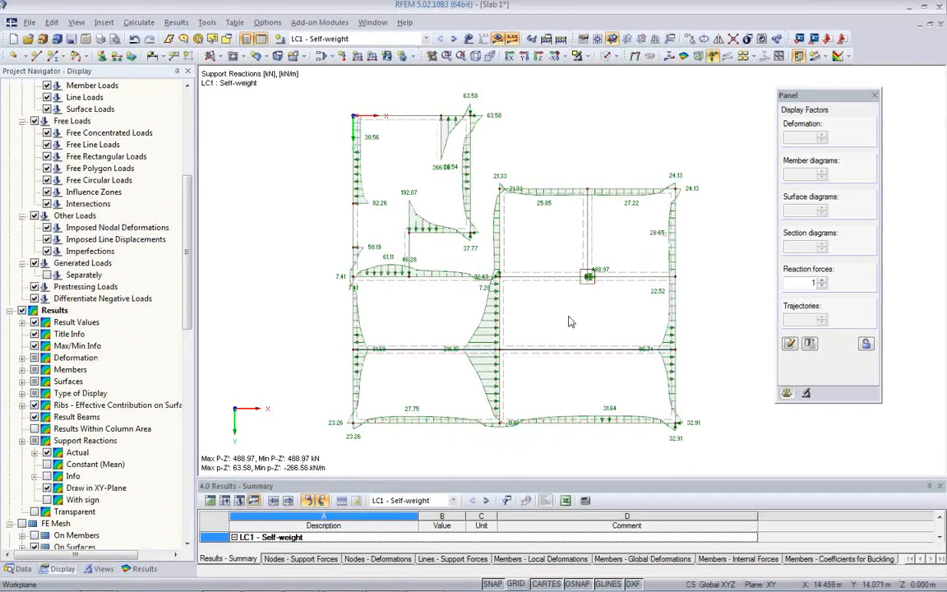
pyautogui.click(453, 39)
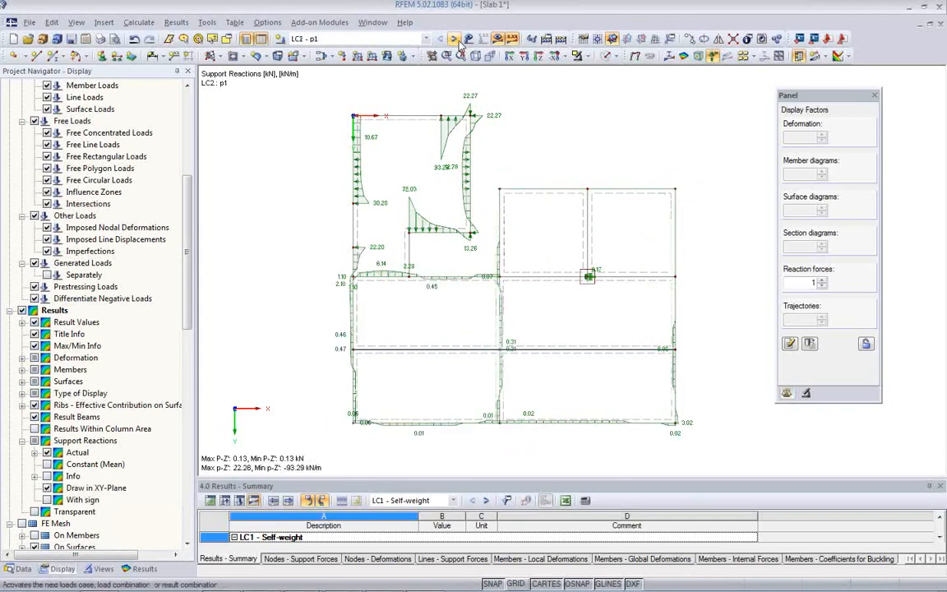
pyautogui.click(454, 39)
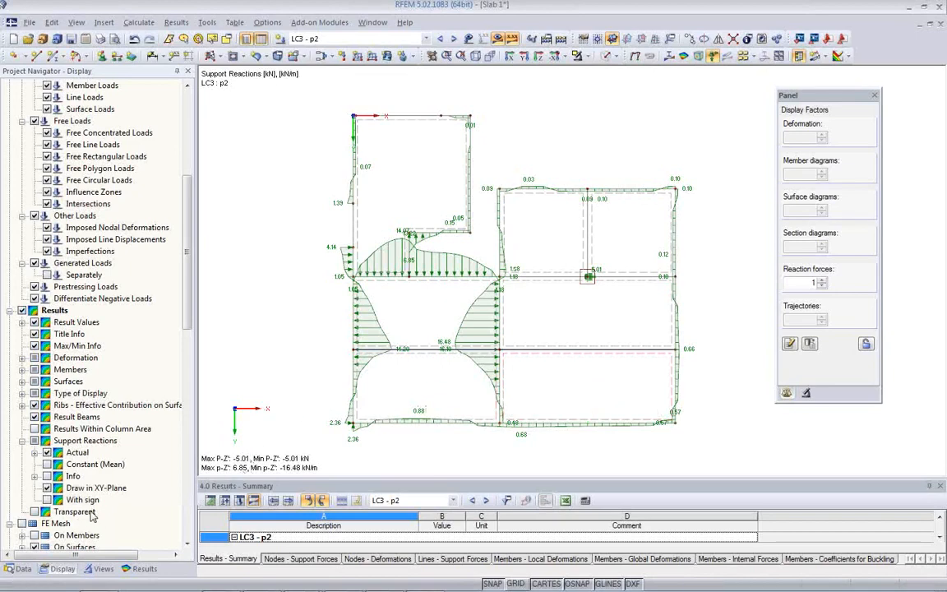
# - Show the support reactions as constant mean values instead of the actual distribution and review the load cases from LC4 onwards
pyautogui.click(47, 464)
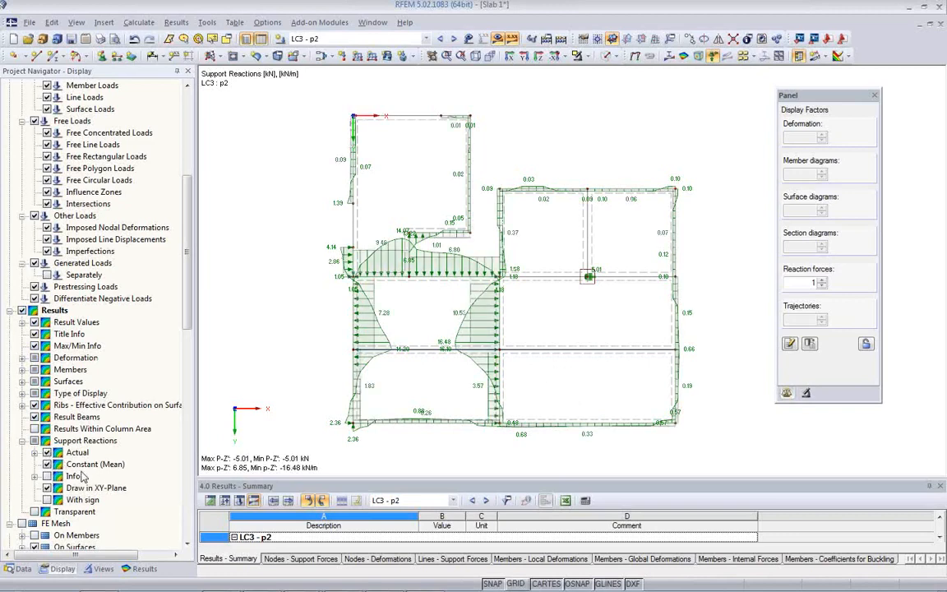
pyautogui.click(47, 453)
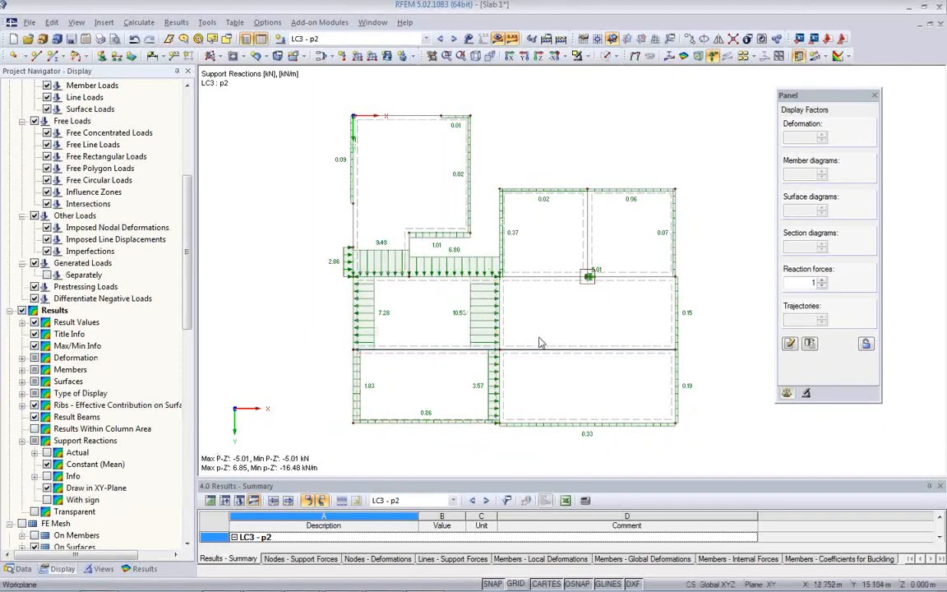
pyautogui.click(453, 39)
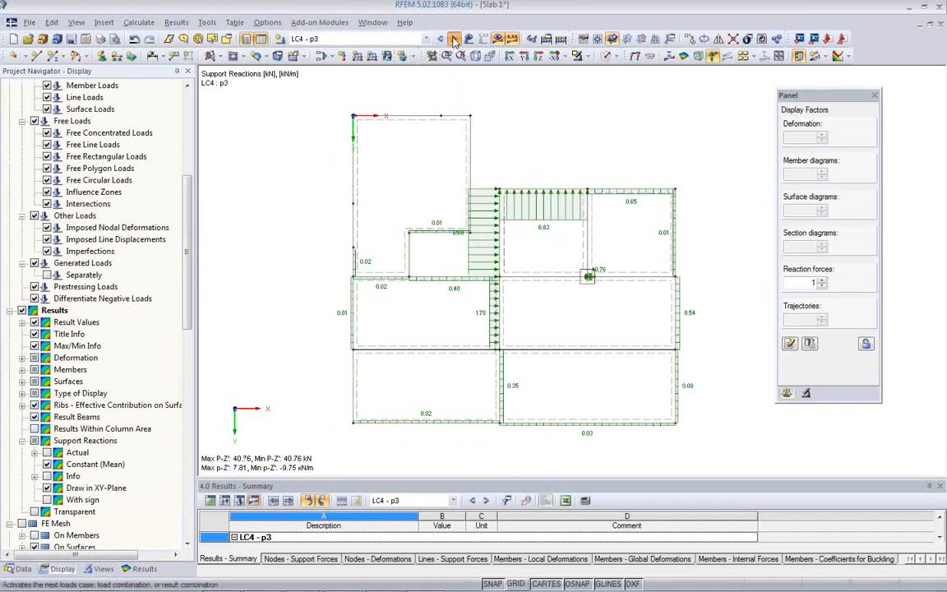
pyautogui.click(452, 39)
pyautogui.click(453, 39)
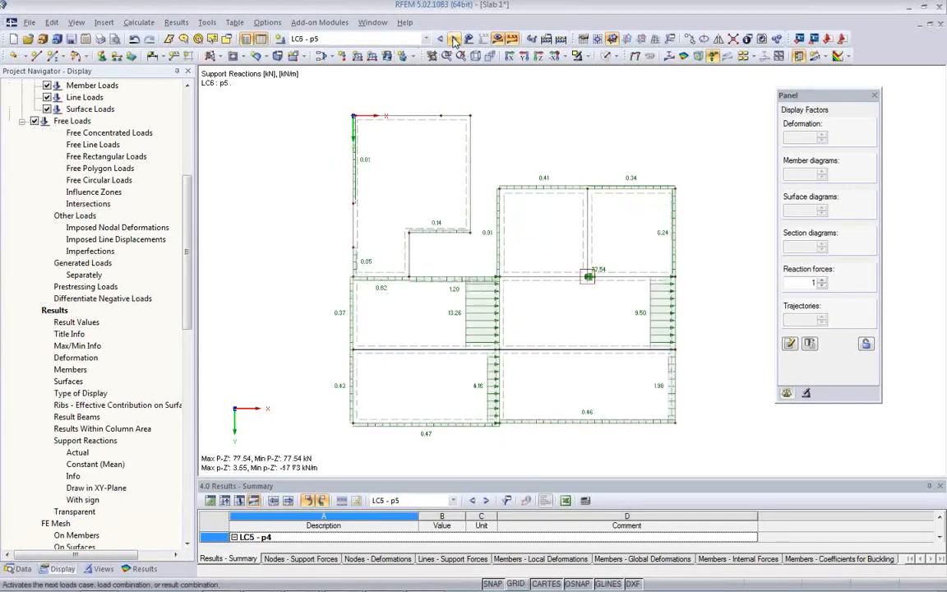
pyautogui.click(452, 39)
pyautogui.click(439, 39)
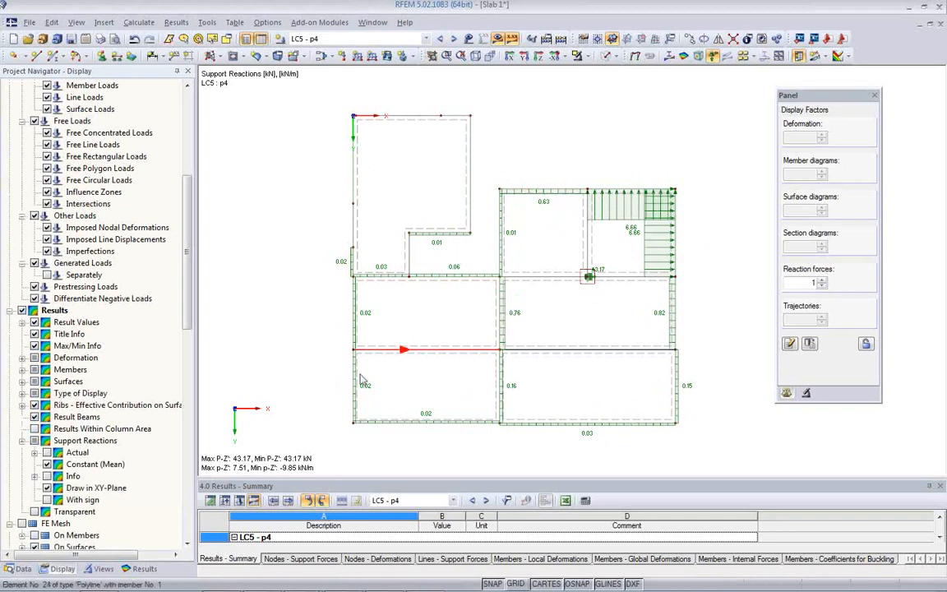
# - Display the support reaction values with their sign and return to load case LC1 - Self-weight
pyautogui.click(46, 499)
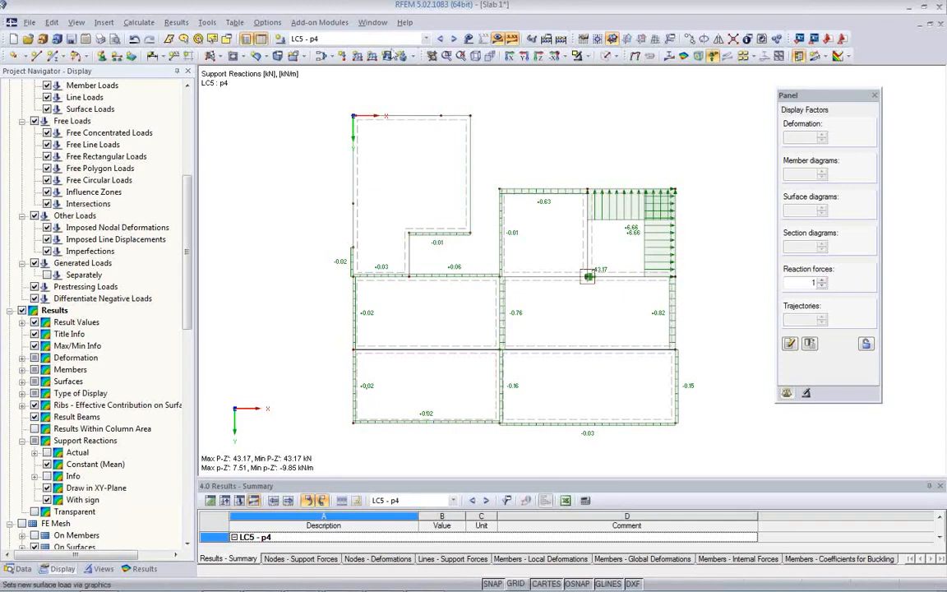
pyautogui.click(396, 39)
pyautogui.click(405, 52)
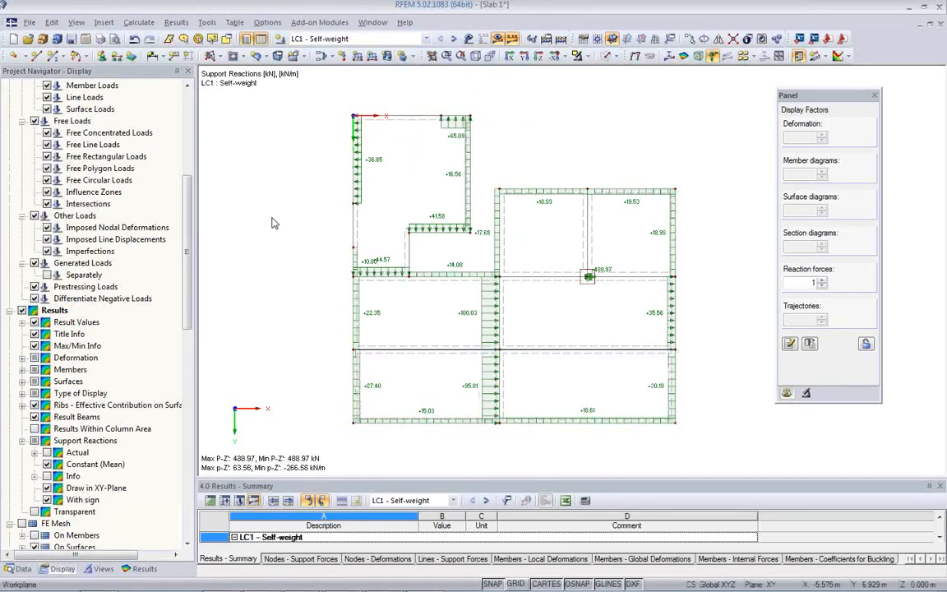
# - Start a mass print to printout report PR1 and expand the nodal and line support reactions in its result graphics settings
pyautogui.click(98, 39)
pyautogui.click(453, 227)
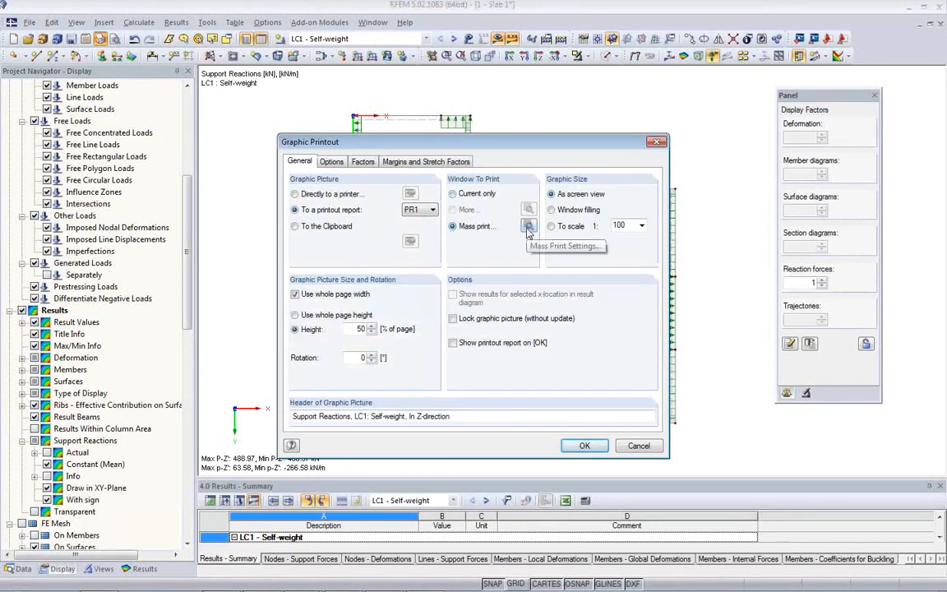
pyautogui.click(528, 227)
pyautogui.click(348, 145)
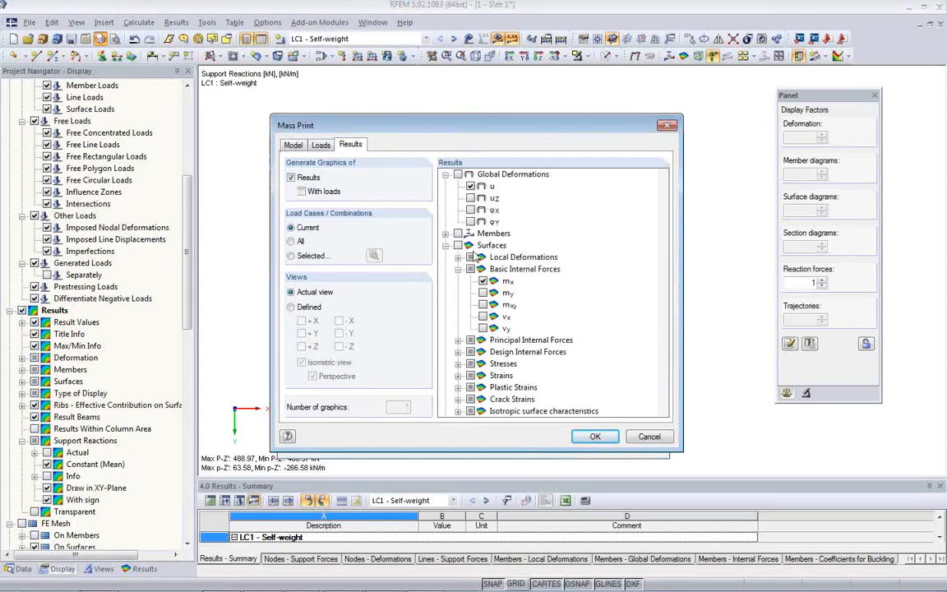
pyautogui.scroll(-1, 597, 353)
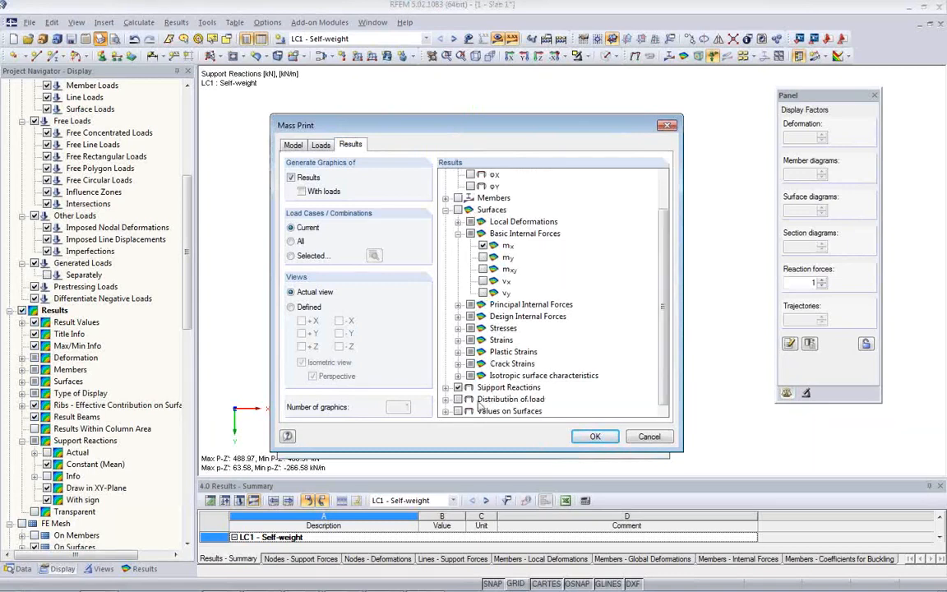
pyautogui.click(446, 388)
pyautogui.scroll(-1, 493, 353)
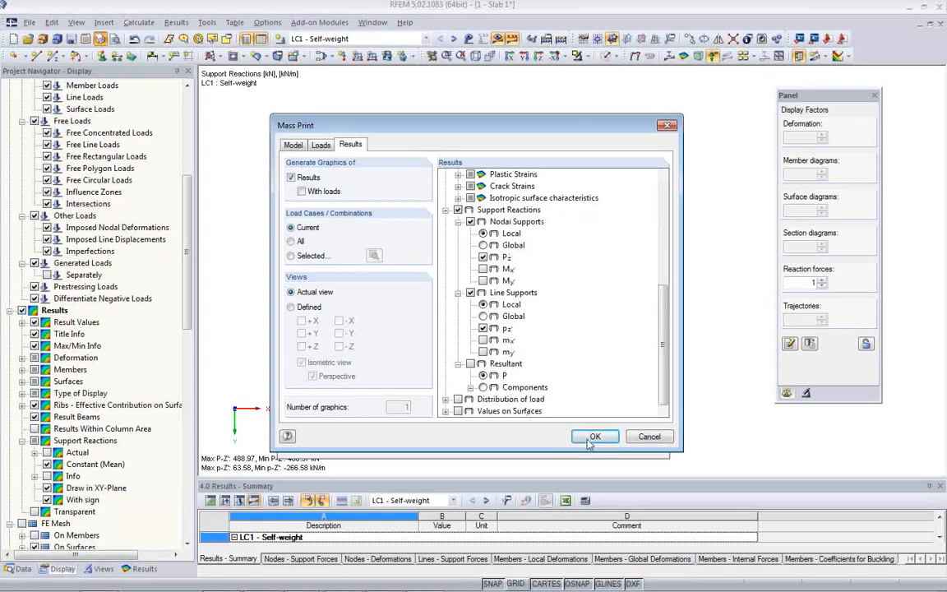
# - Restrict the mass print to the selected load cases LC1 to LC8 and create the support reaction graphics
pyautogui.click(291, 256)
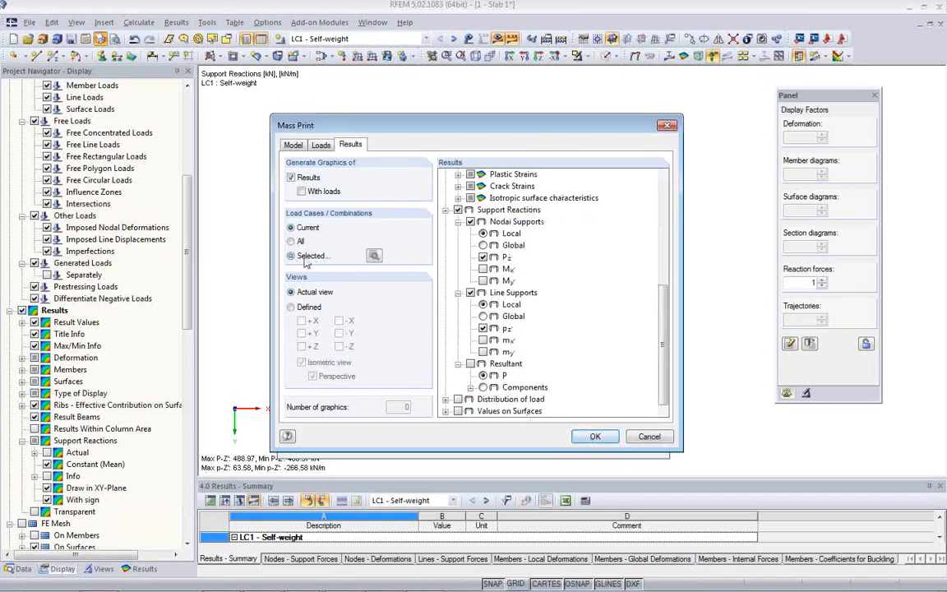
pyautogui.click(373, 255)
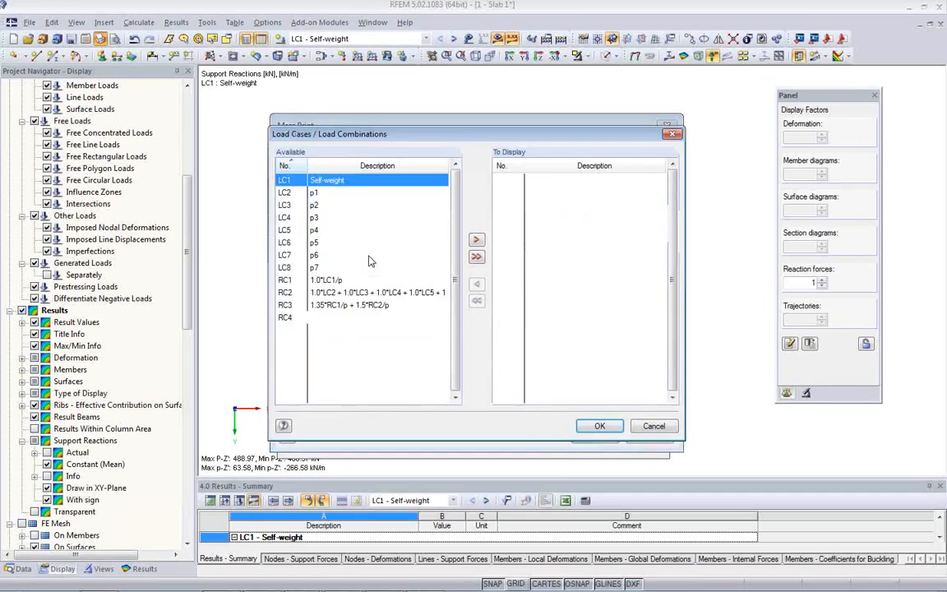
pyautogui.keyDown('shift'); pyautogui.click(319, 268); pyautogui.keyUp('shift')
pyautogui.click(476, 241)
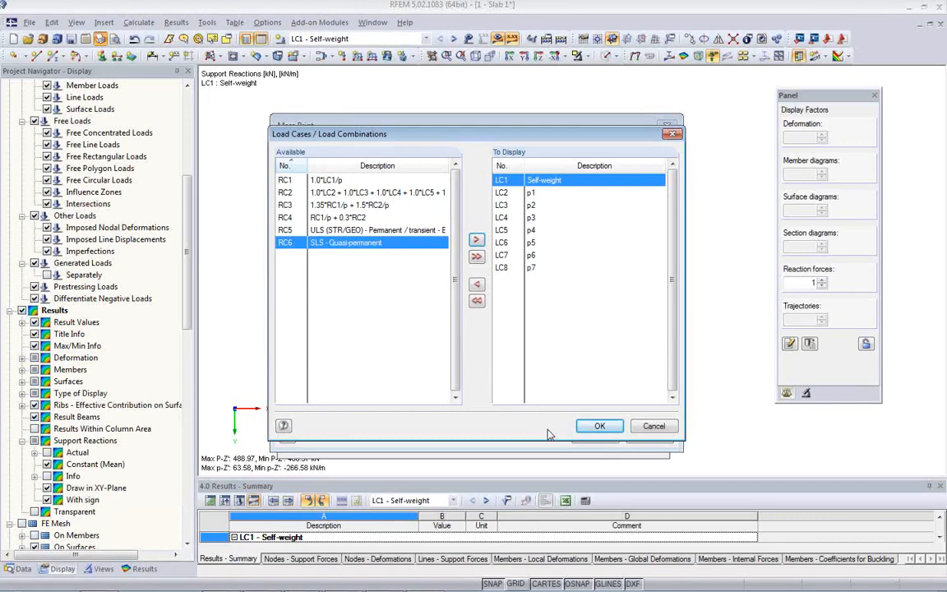
pyautogui.click(599, 426)
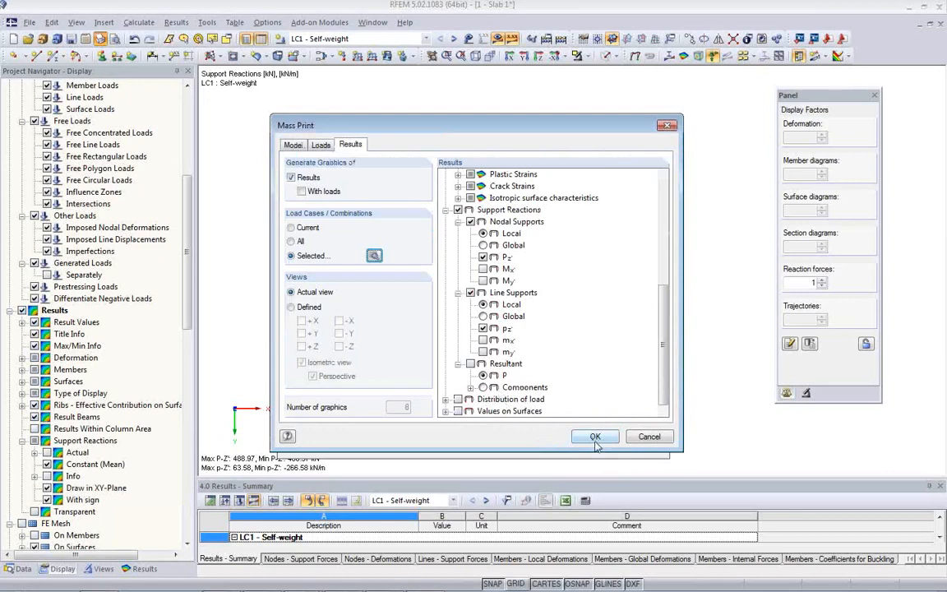
pyautogui.click(612, 441)
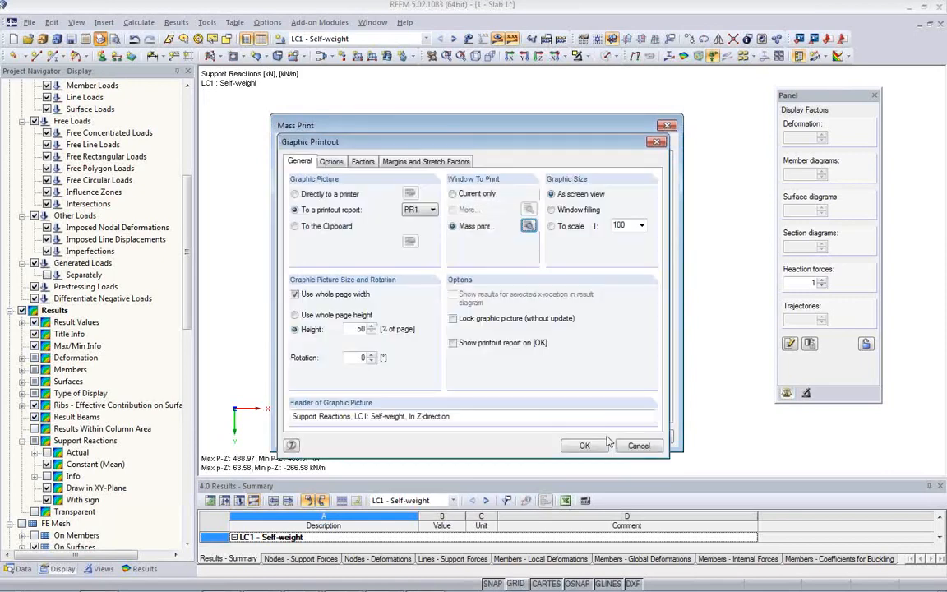
pyautogui.click(584, 446)
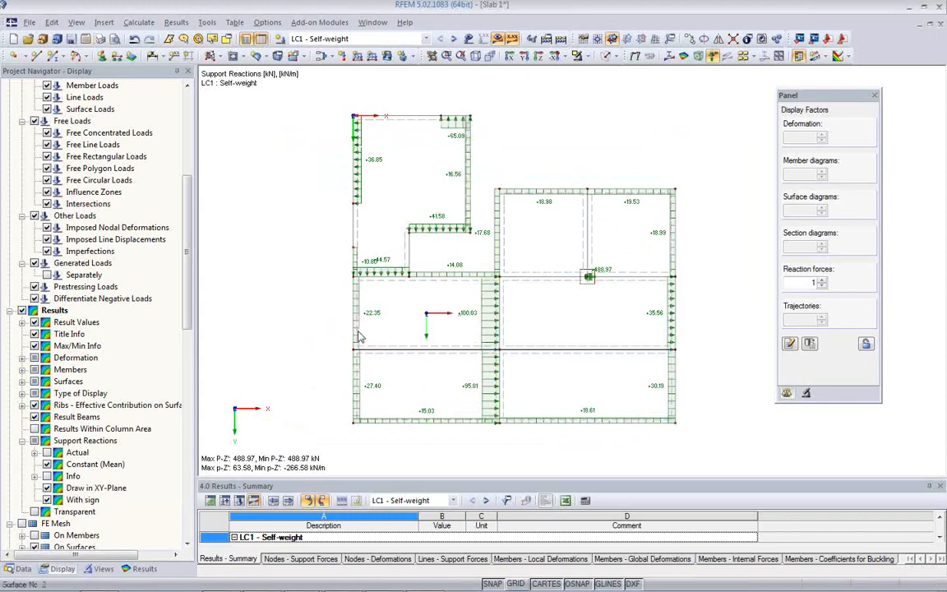
# - Hide the support reactions and show the rib's member internal forces My for LC1 in a 3D view
pyautogui.click(712, 58)
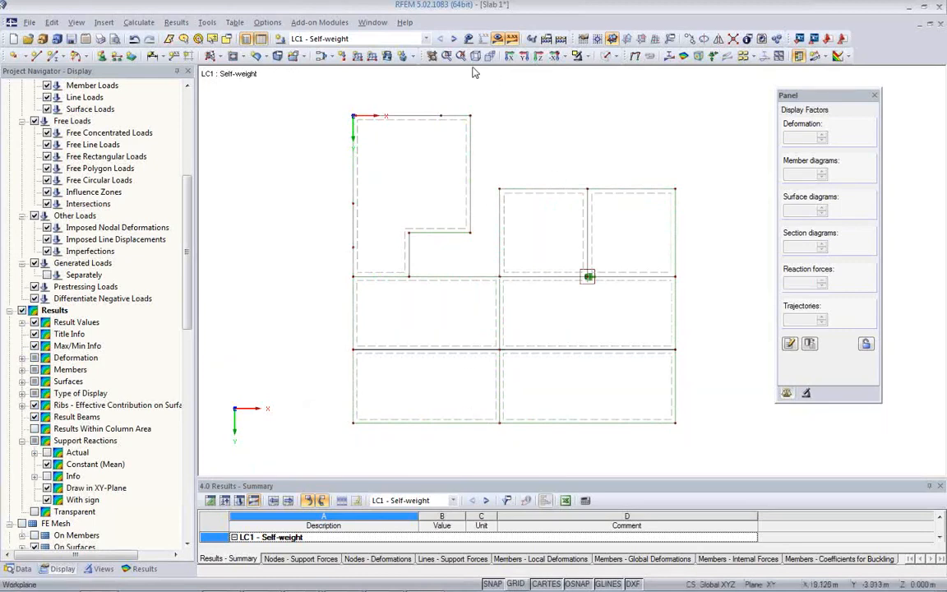
pyautogui.click(428, 54)
pyautogui.moveTo(517, 339); pyautogui.dragTo(482, 330, button='middle')
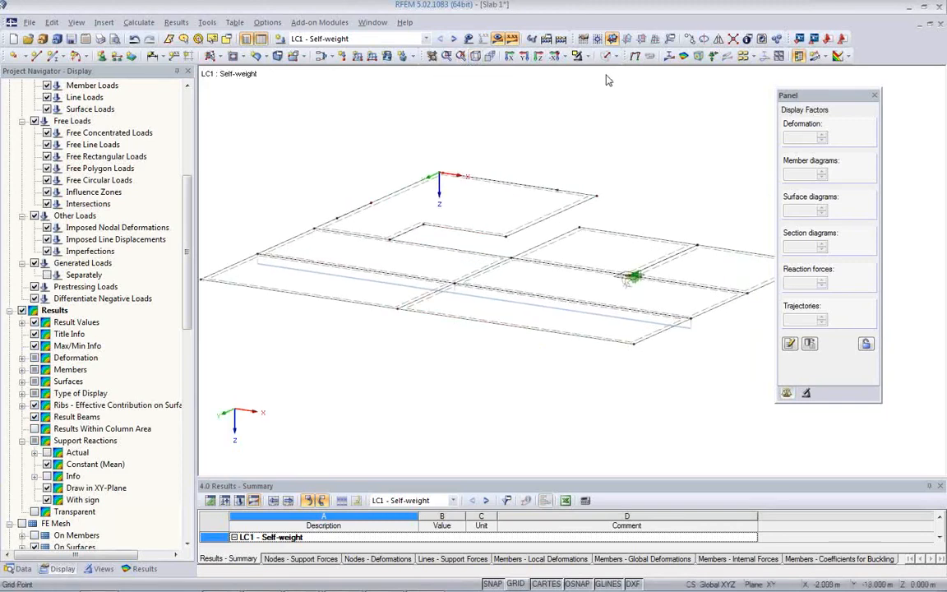
pyautogui.click(670, 57)
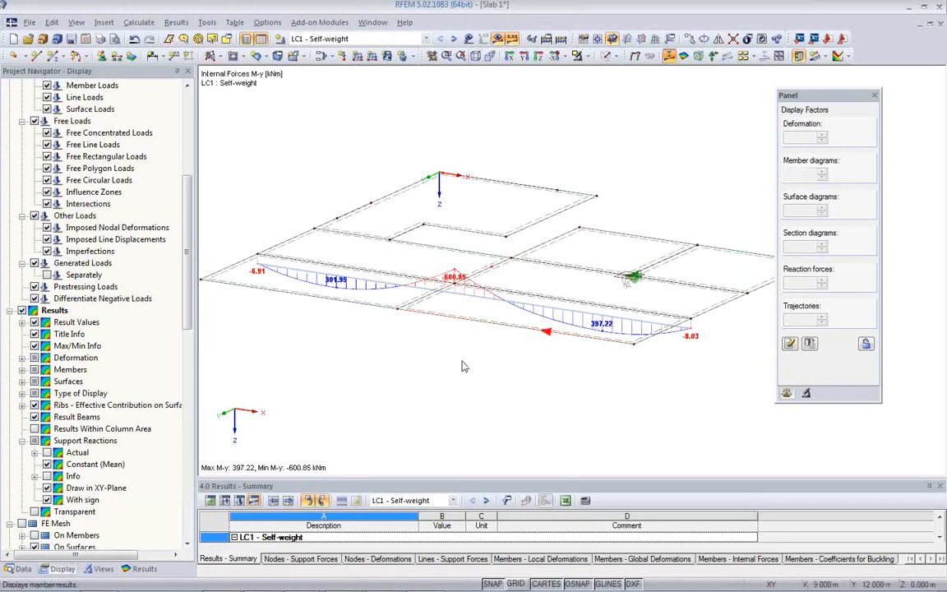
pyautogui.keyDown('ctrl'); pyautogui.moveTo(413, 326); pyautogui.dragTo(496, 341, button='middle'); pyautogui.keyUp('ctrl')
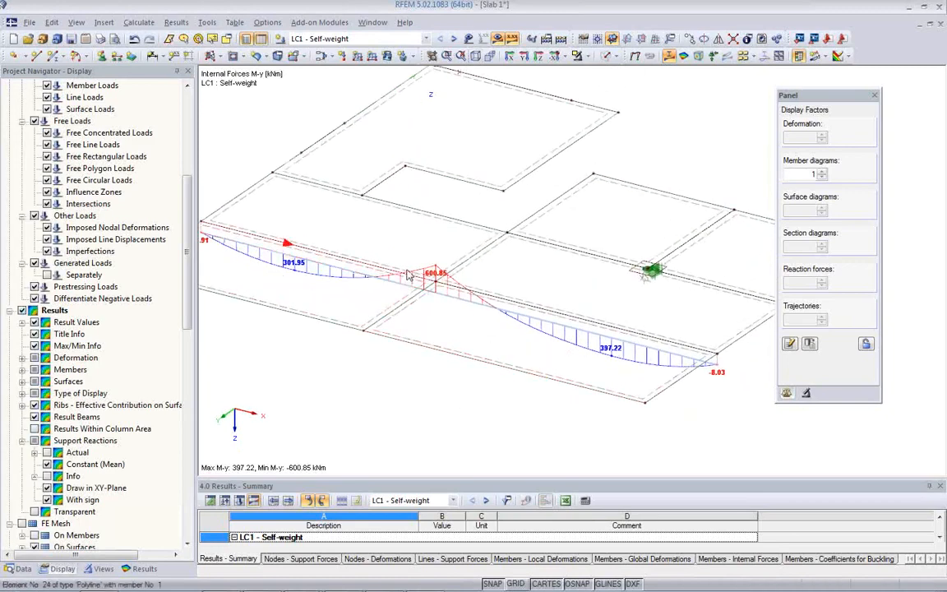
pyautogui.moveTo(506, 449); pyautogui.dragTo(513, 444, button='middle')
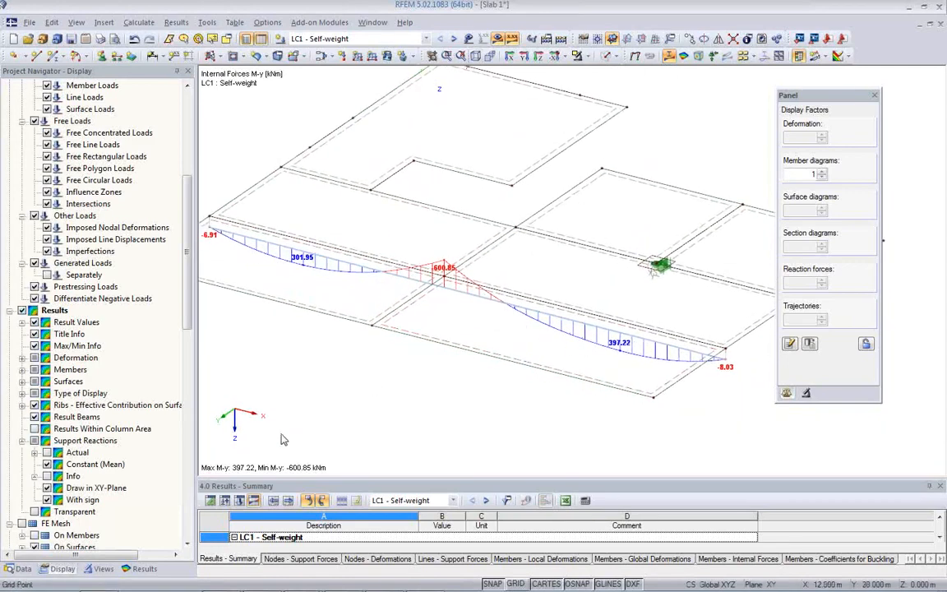
# - Review the rib's shear force Vz and torsional moment MT, ending on the bending moment My
pyautogui.click(141, 568)
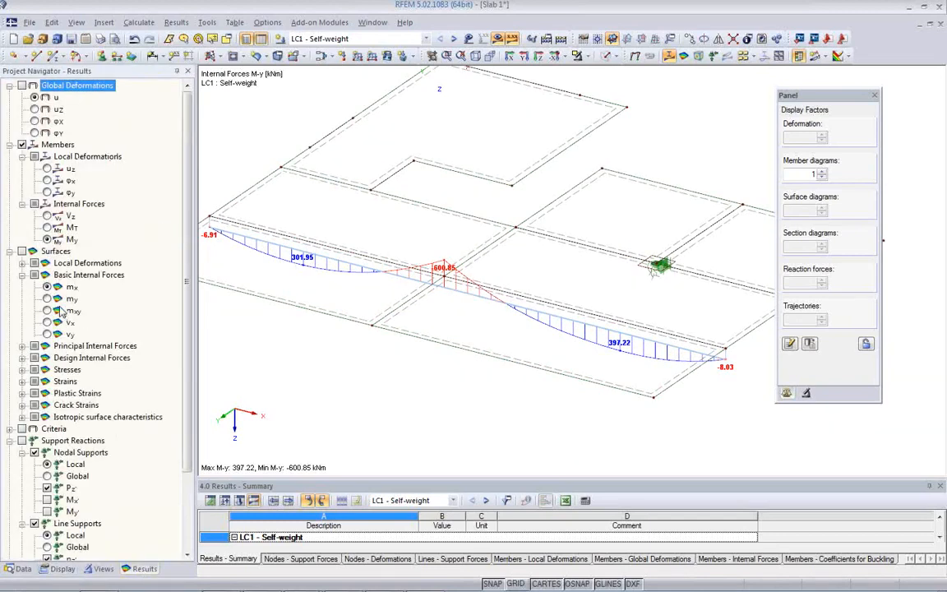
pyautogui.click(48, 216)
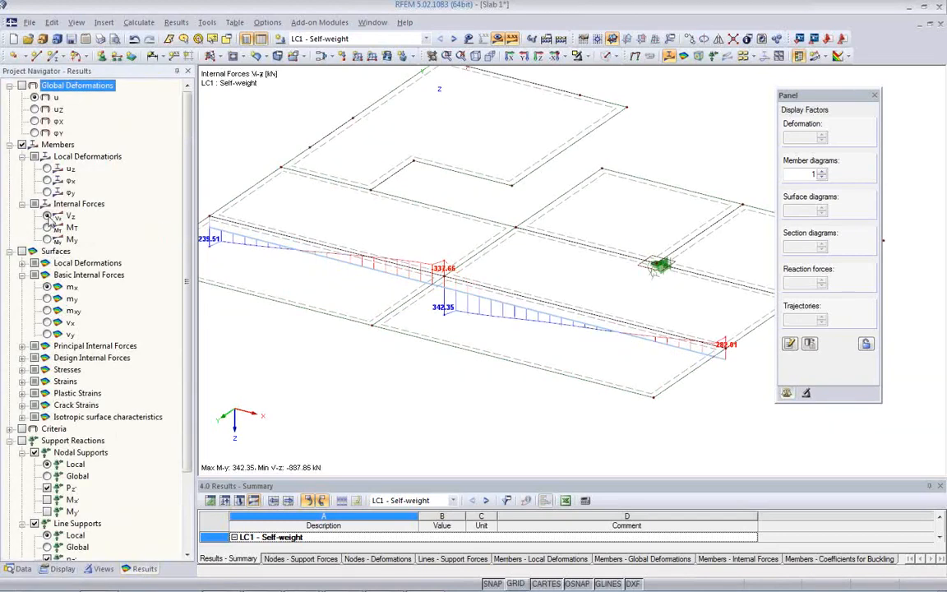
pyautogui.click(47, 227)
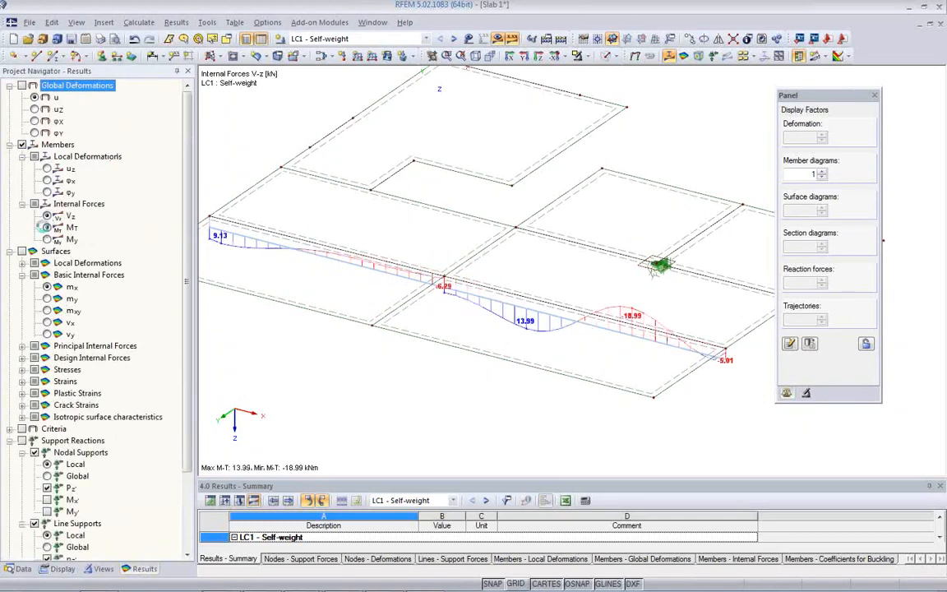
pyautogui.click(47, 239)
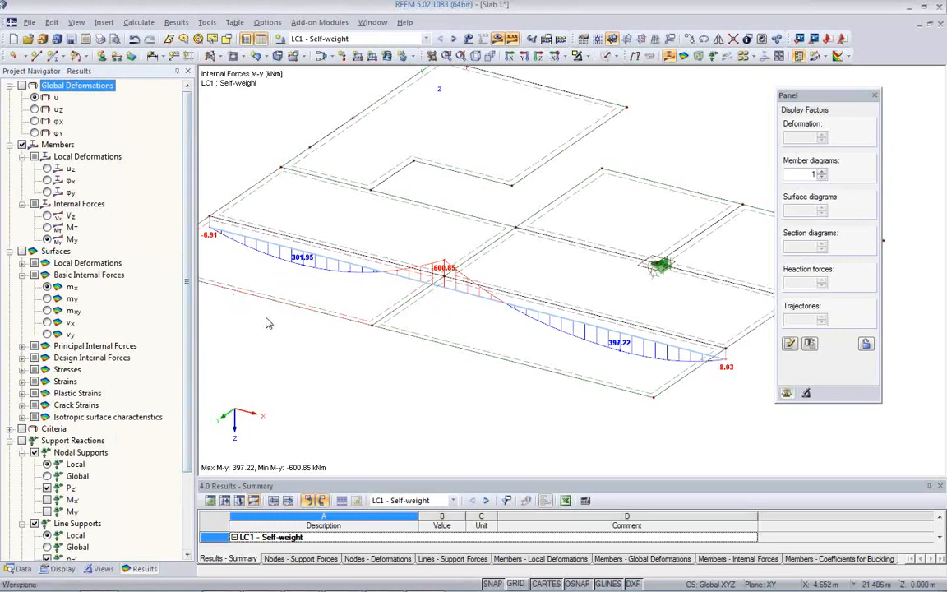
# - Open the result diagrams for both rib members together and add the shear force Vz diagram
pyautogui.moveTo(393, 359); pyautogui.dragTo(418, 358, button='middle')
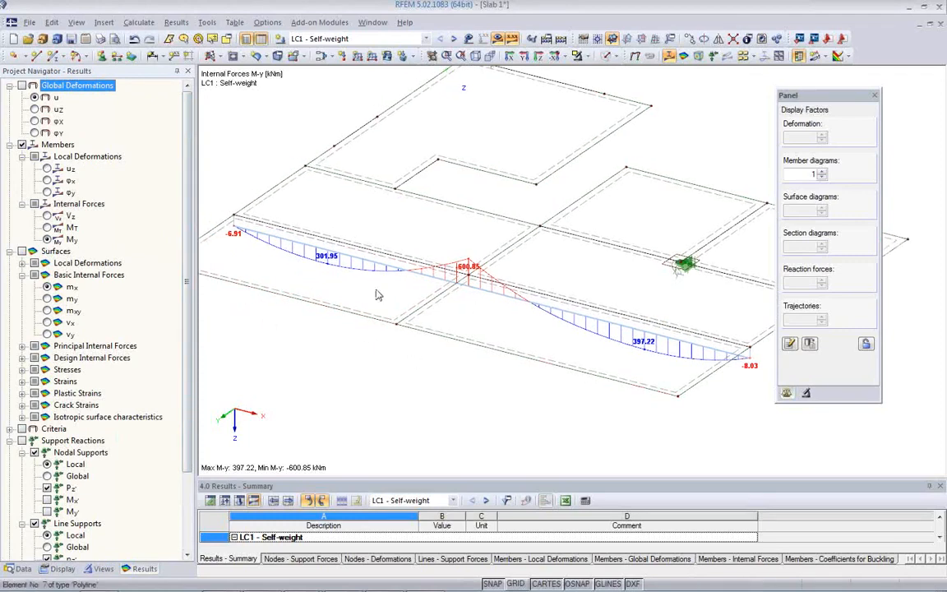
pyautogui.click(374, 261)
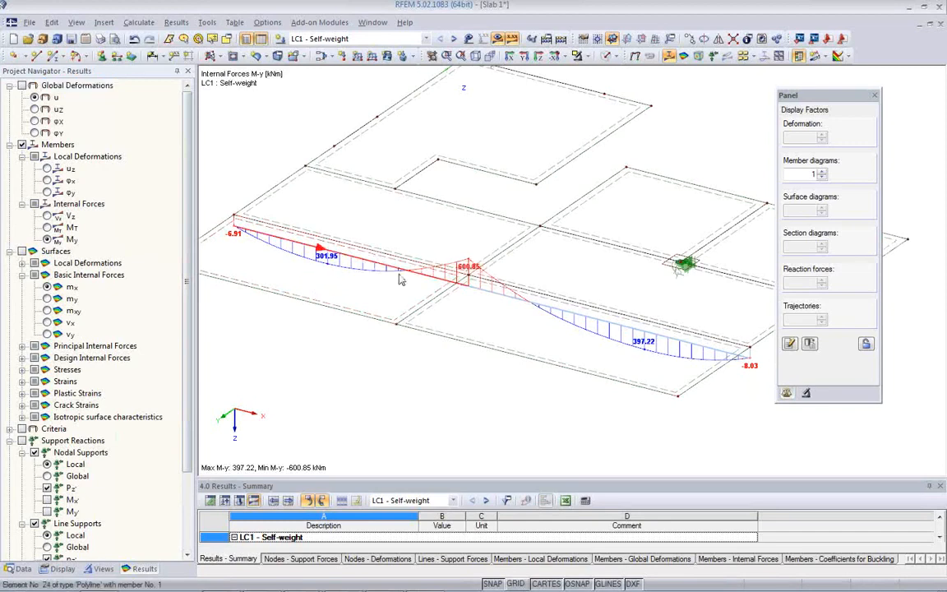
pyautogui.rightClick(496, 300)
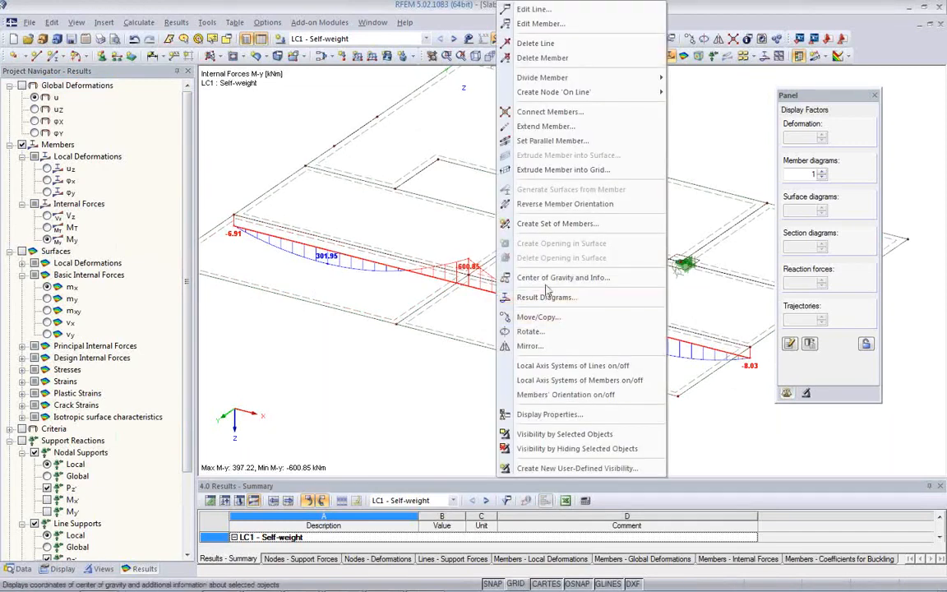
pyautogui.click(545, 298)
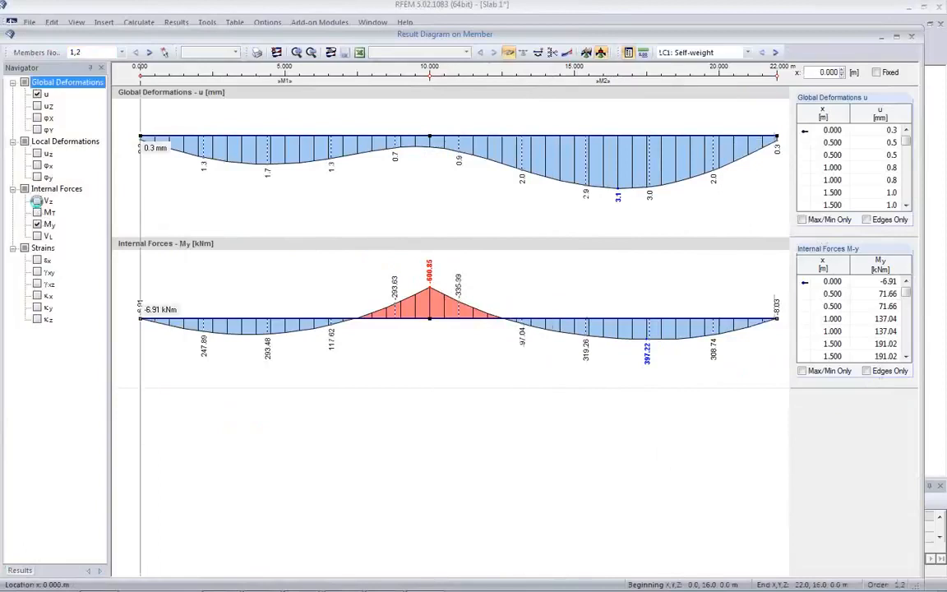
pyautogui.click(37, 201)
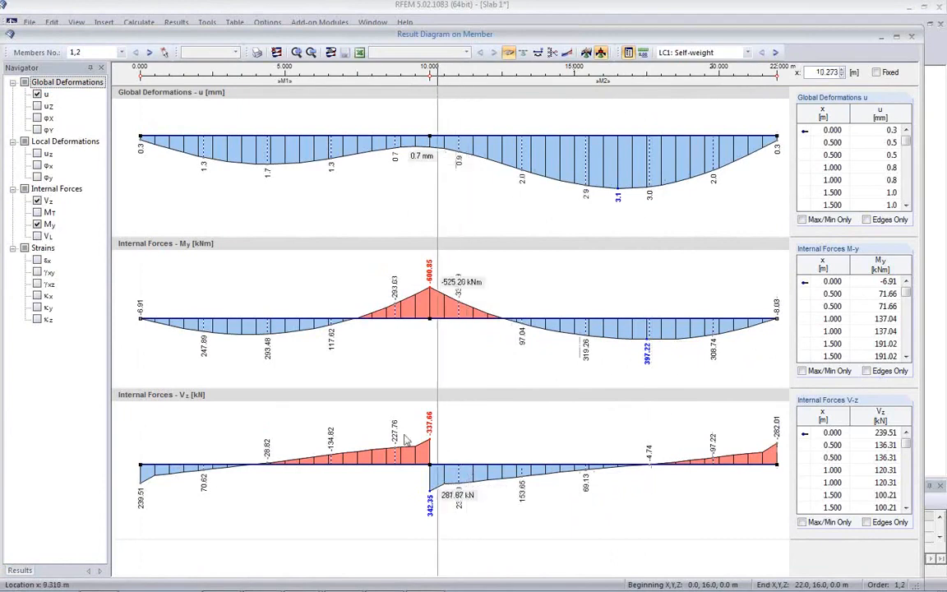
# - Switch the rib's result diagrams to RC5, hide the global deformation u and add the torsional moment MT
pyautogui.click(746, 52)
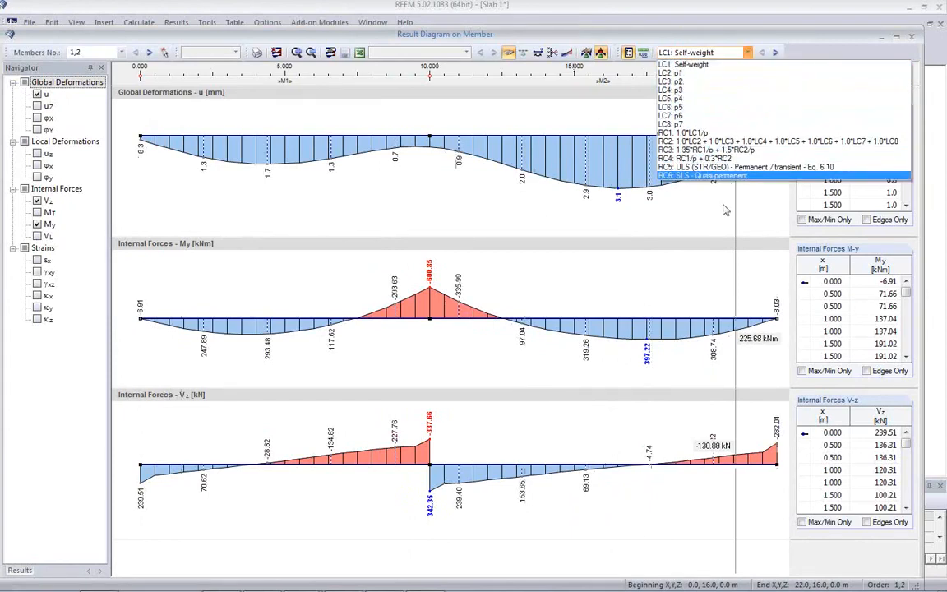
pyautogui.click(722, 168)
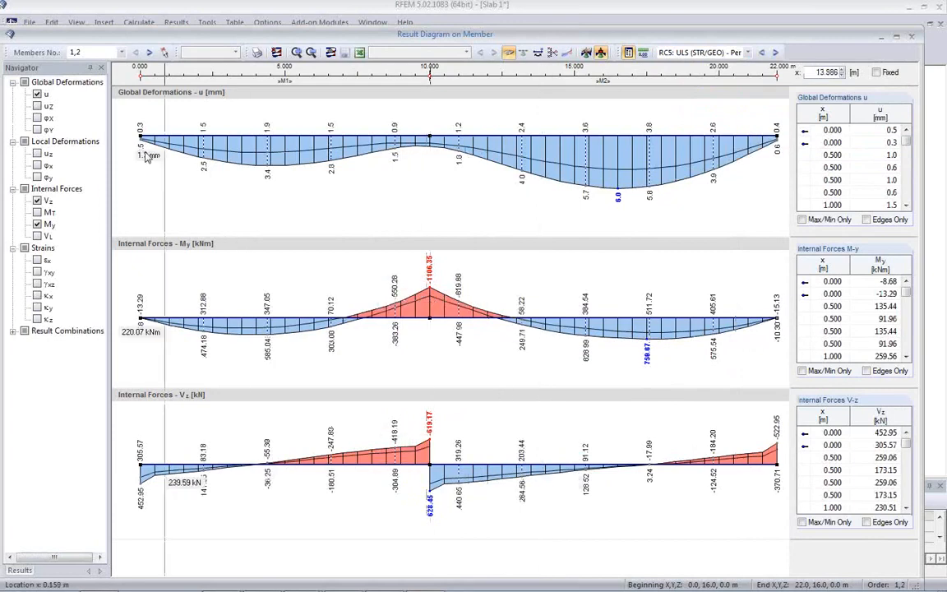
pyautogui.click(37, 96)
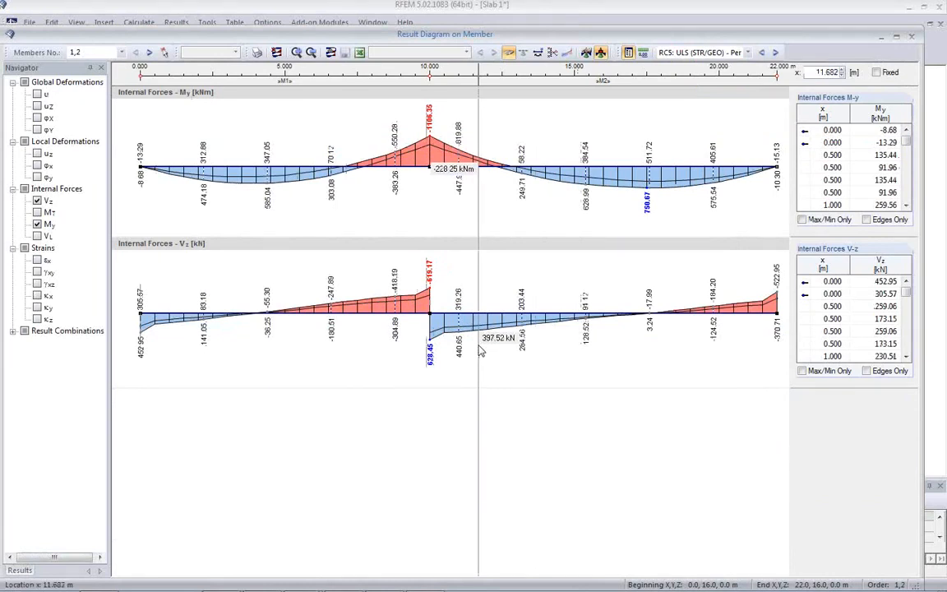
pyautogui.click(36, 213)
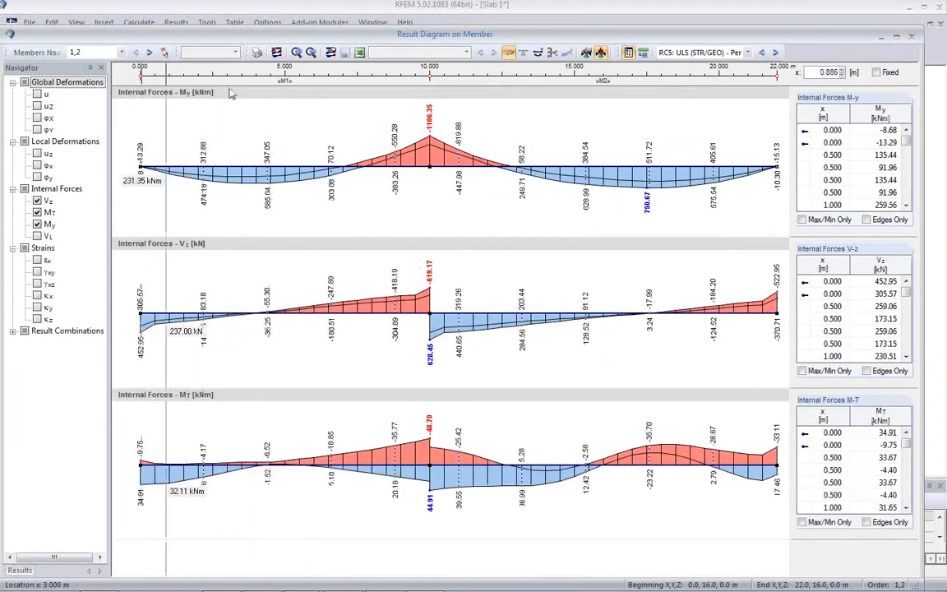
# - Print the rib's result diagrams to printout report PR1 at 100 % of page height and close the diagram window
pyautogui.click(258, 51)
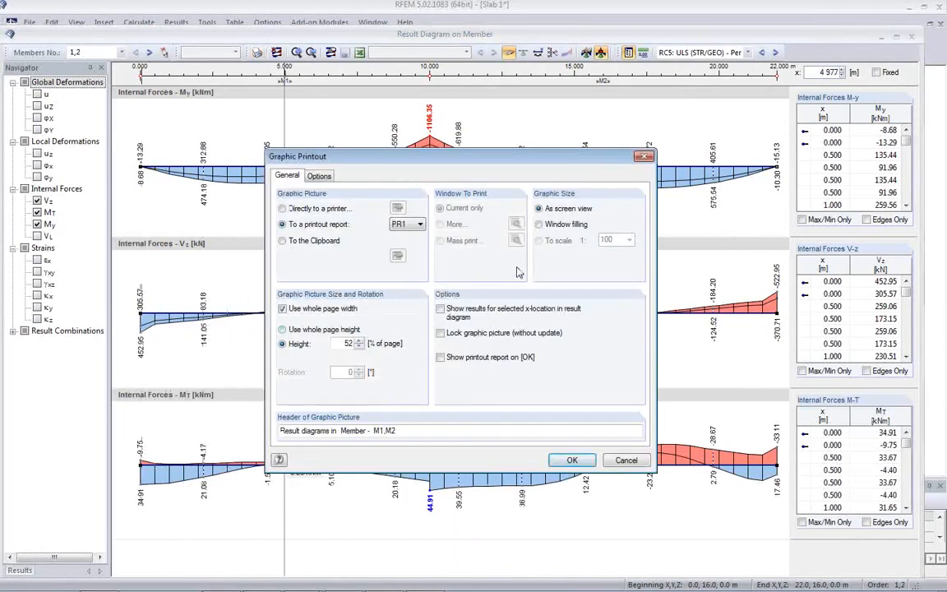
pyautogui.write('100')
pyautogui.click(570, 460)
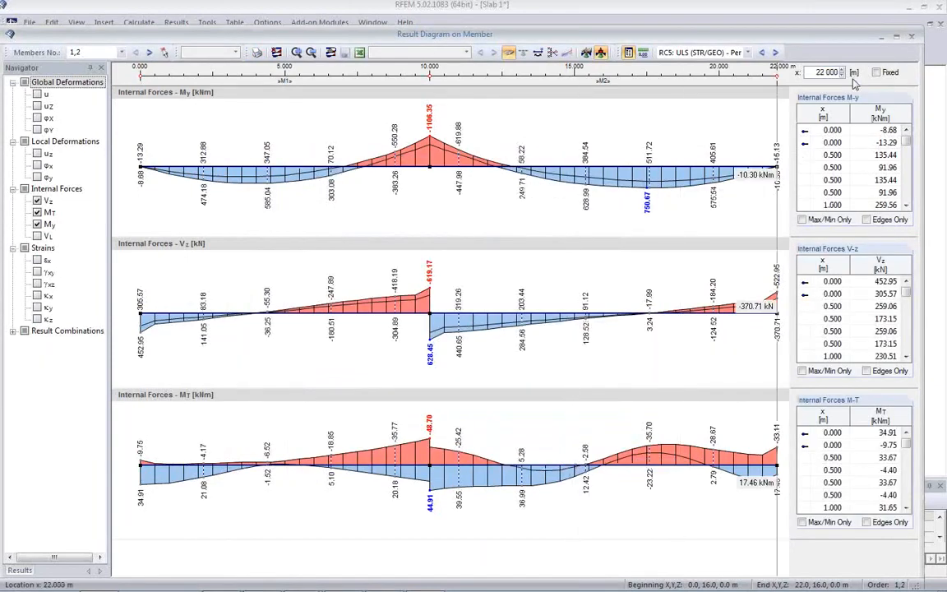
pyautogui.click(911, 37)
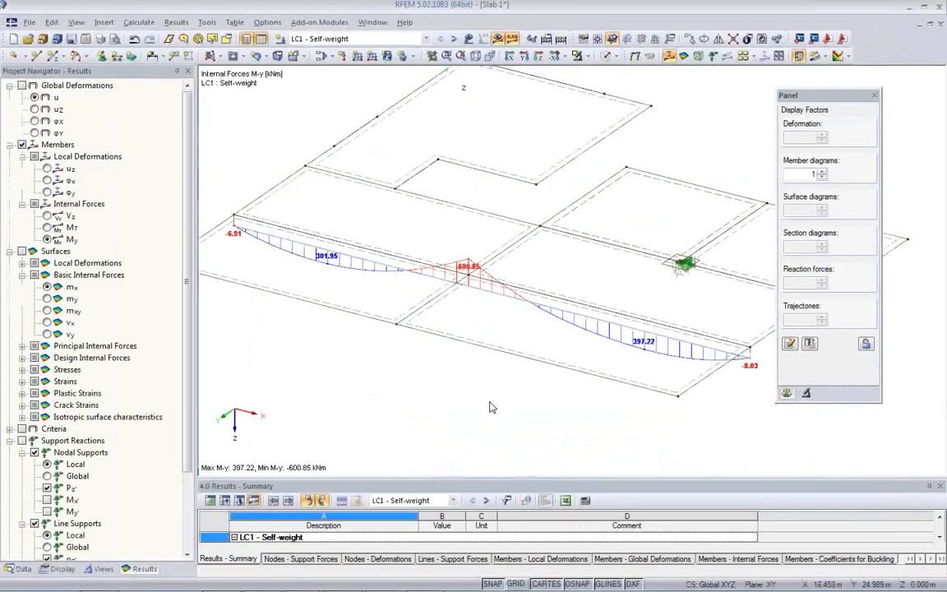
# - Hide the rib's member internal forces in the model view
pyautogui.scroll(-2, 483, 402)
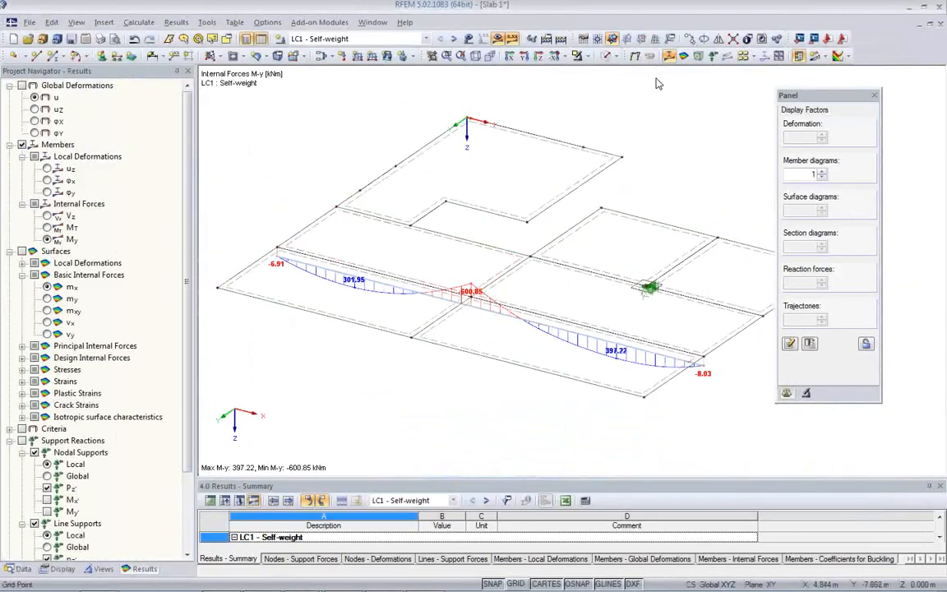
pyautogui.click(671, 57)
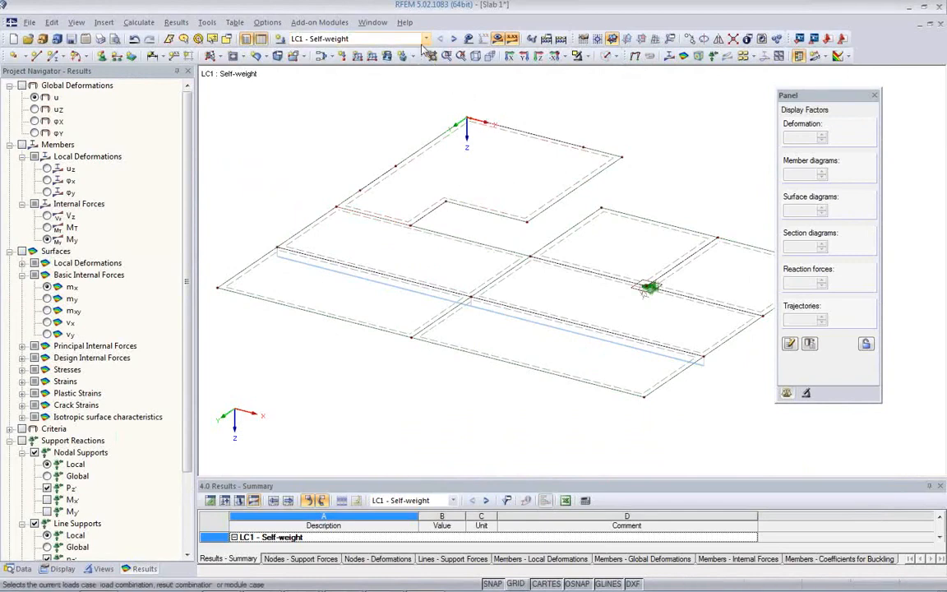
pyautogui.click(386, 38)
pyautogui.click(731, 128)
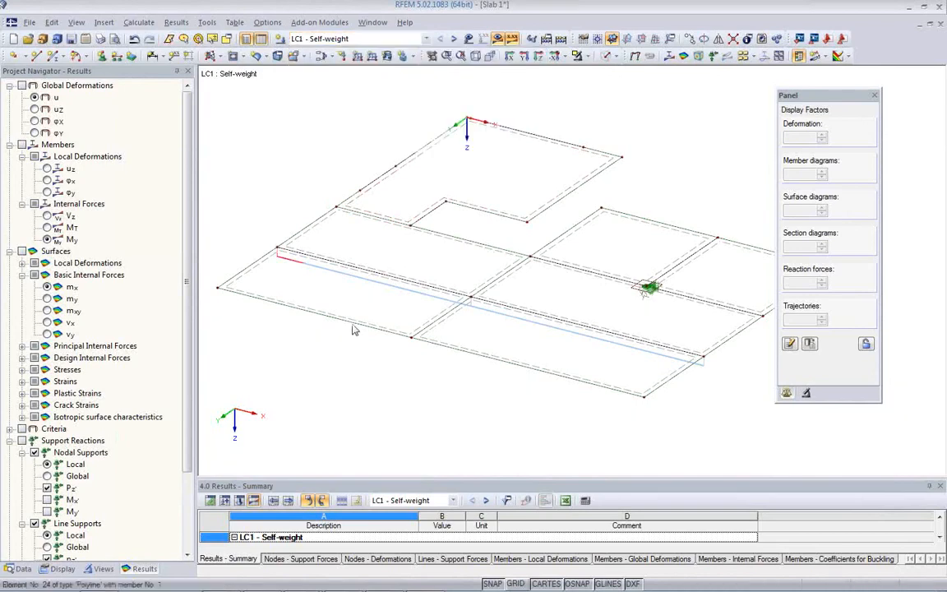
# - Open the RF-CONCRETE Surfaces add-on module and select result combination RC5 for the ultimate limit state design
pyautogui.click(21, 568)
pyautogui.scroll(-5, 82, 489)
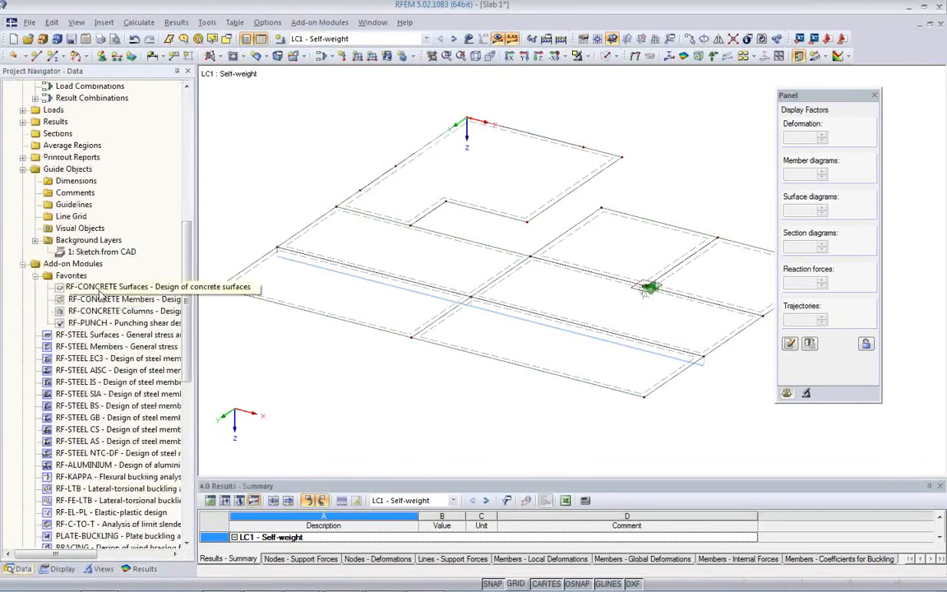
pyautogui.doubleClick(99, 287)
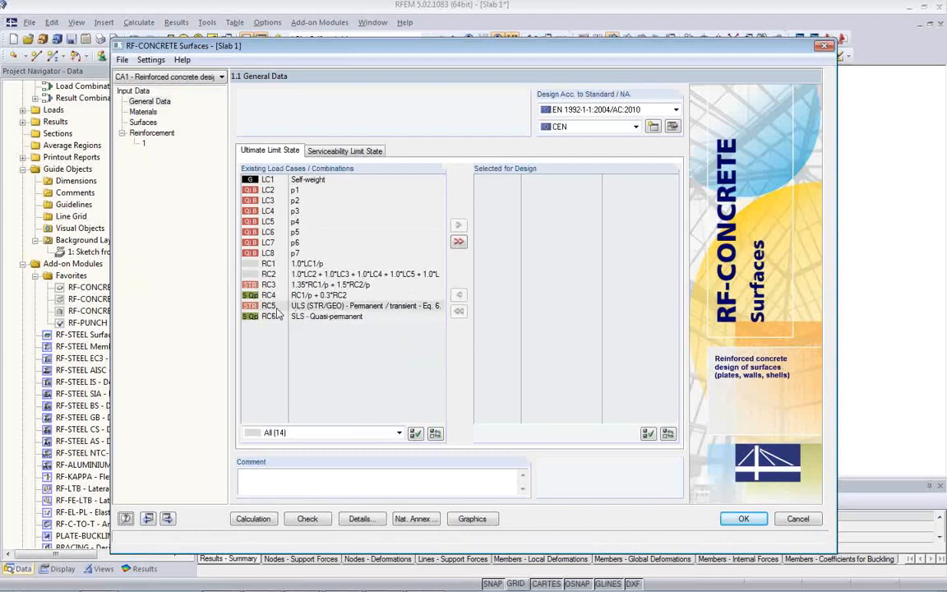
pyautogui.doubleClick(306, 305)
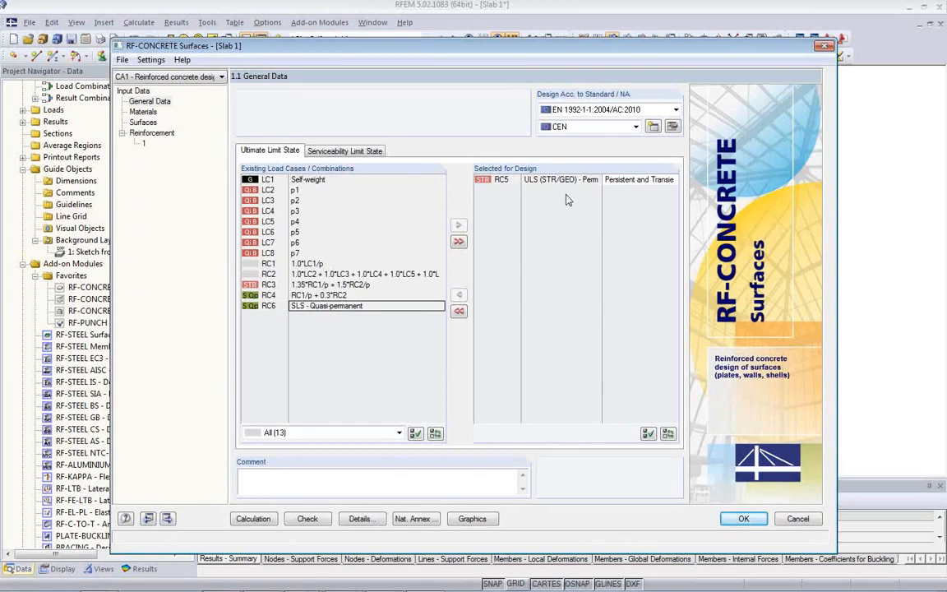
# - Choose the CEN national annex and select result combination RC6 for the serviceability limit state design
pyautogui.click(635, 126)
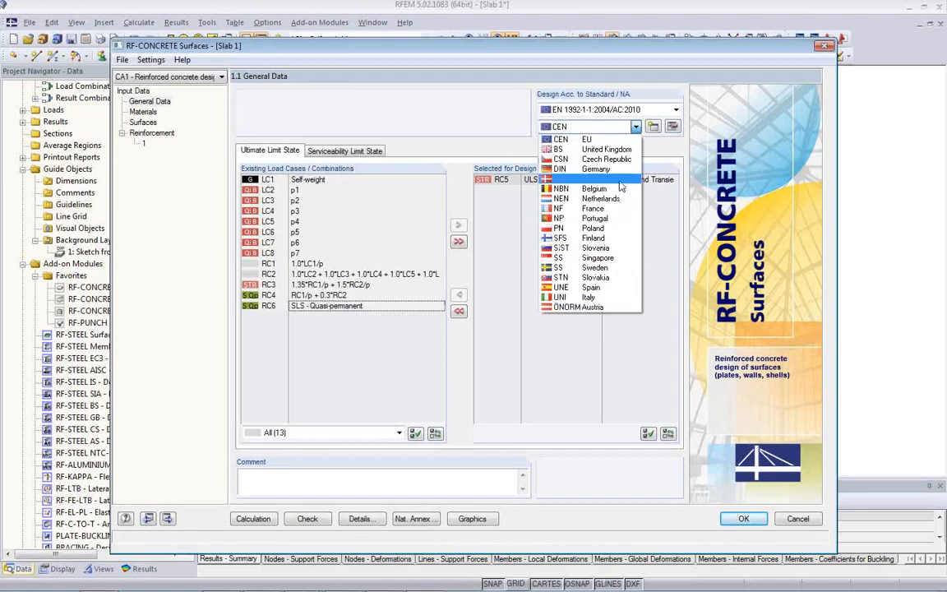
pyautogui.click(614, 139)
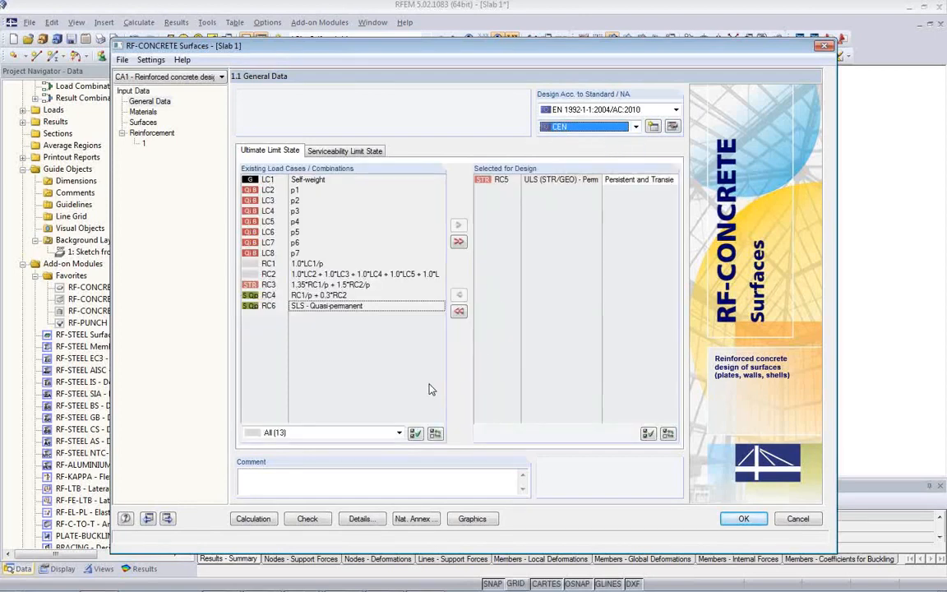
pyautogui.click(350, 153)
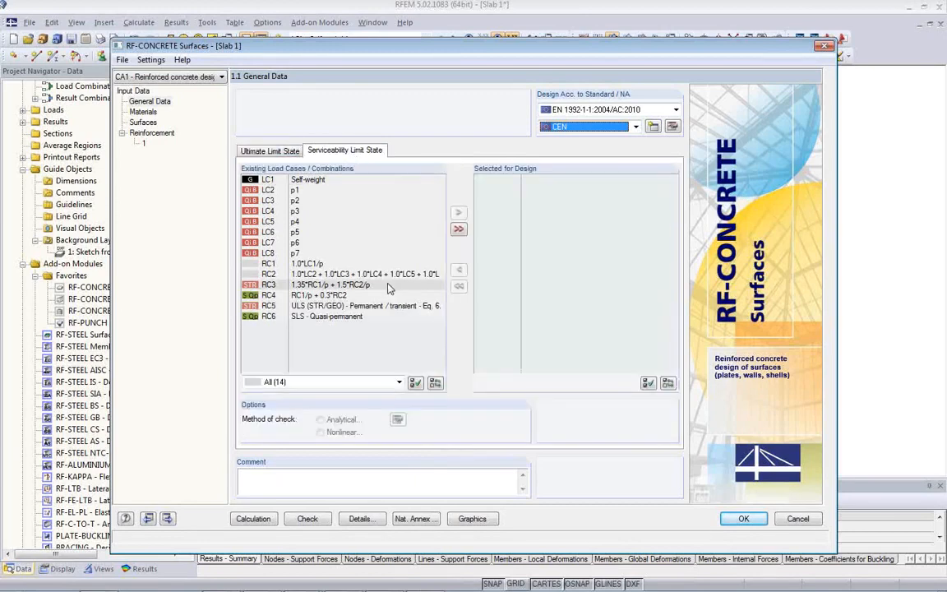
pyautogui.doubleClick(356, 317)
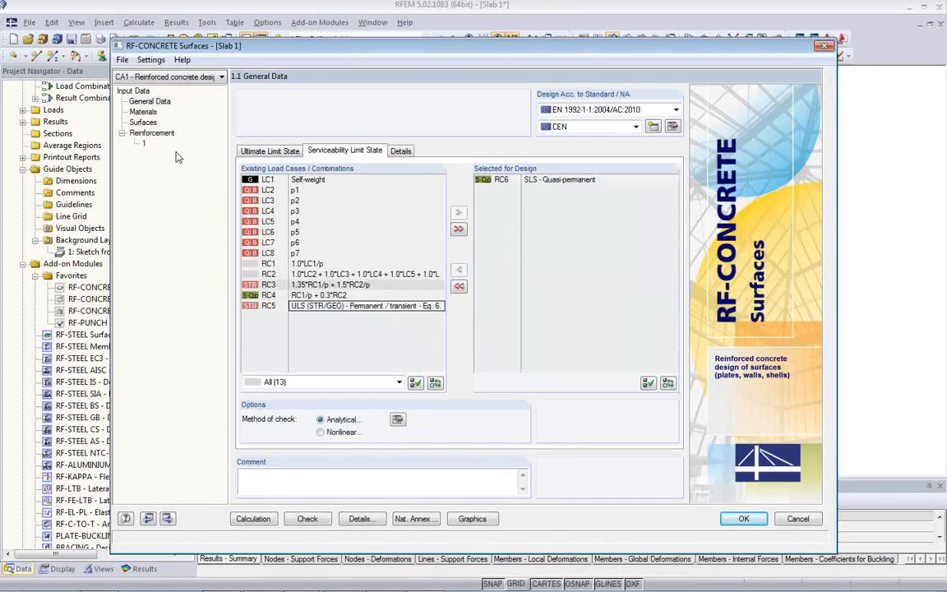
# - Set the allowable crack width of surfaces 1-7 to 0.400 mm for both the top and bottom sides
pyautogui.click(143, 112)
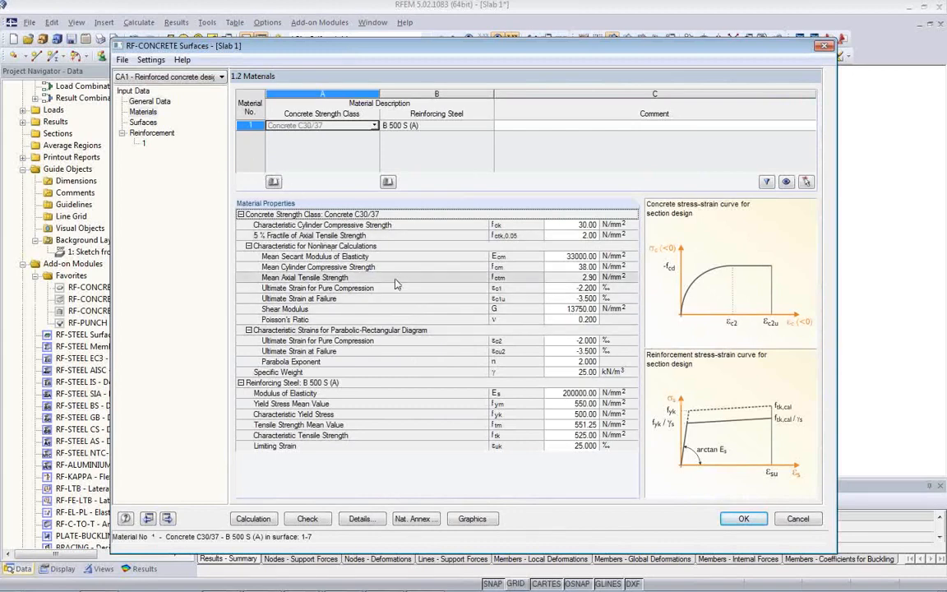
pyautogui.click(143, 122)
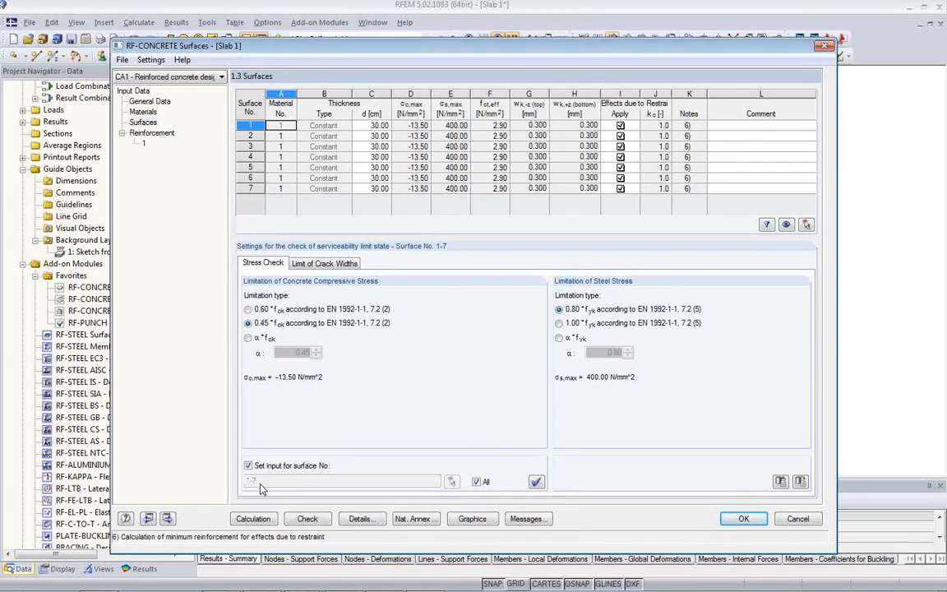
pyautogui.click(323, 263)
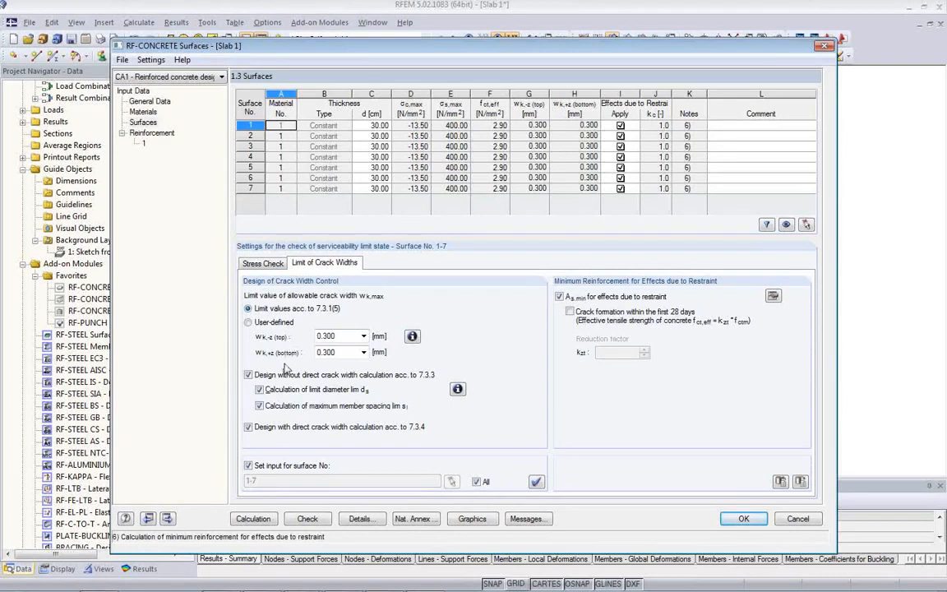
pyautogui.click(364, 337)
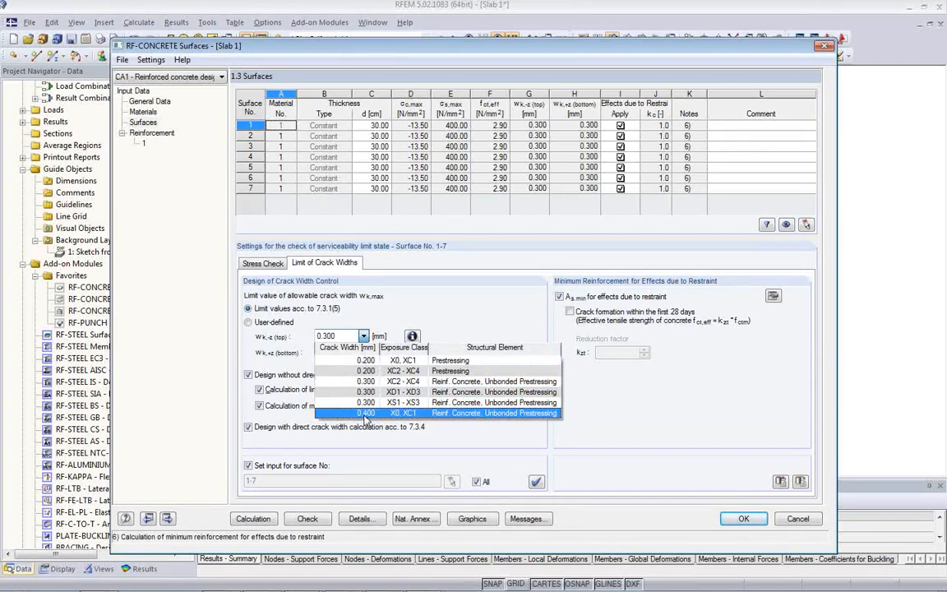
pyautogui.click(364, 414)
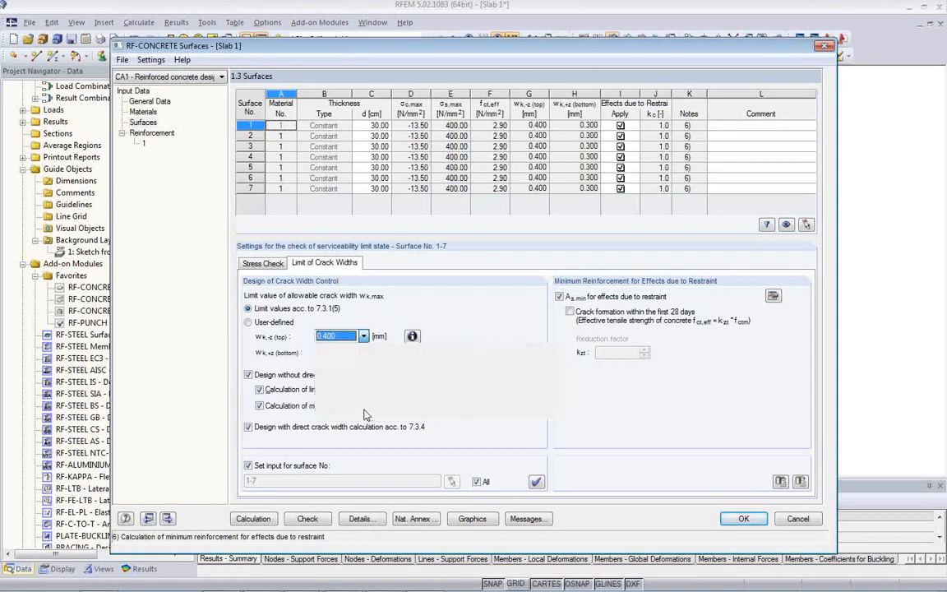
pyautogui.click(364, 351)
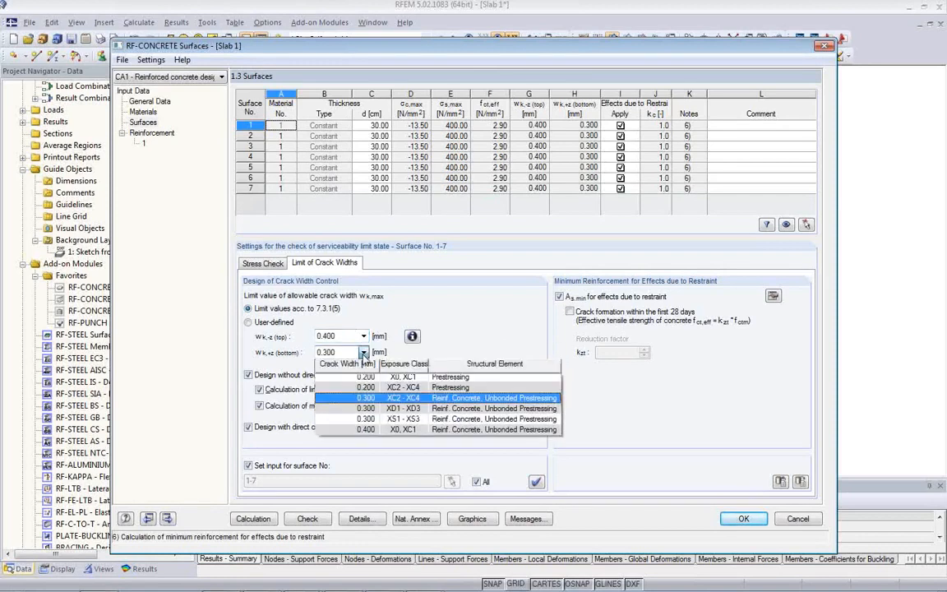
pyautogui.click(382, 433)
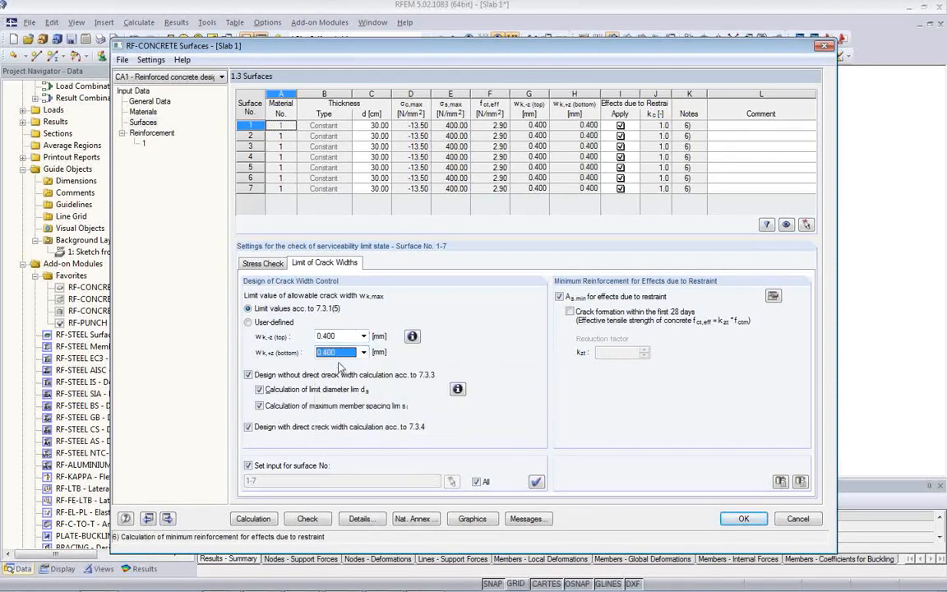
pyautogui.click(349, 337)
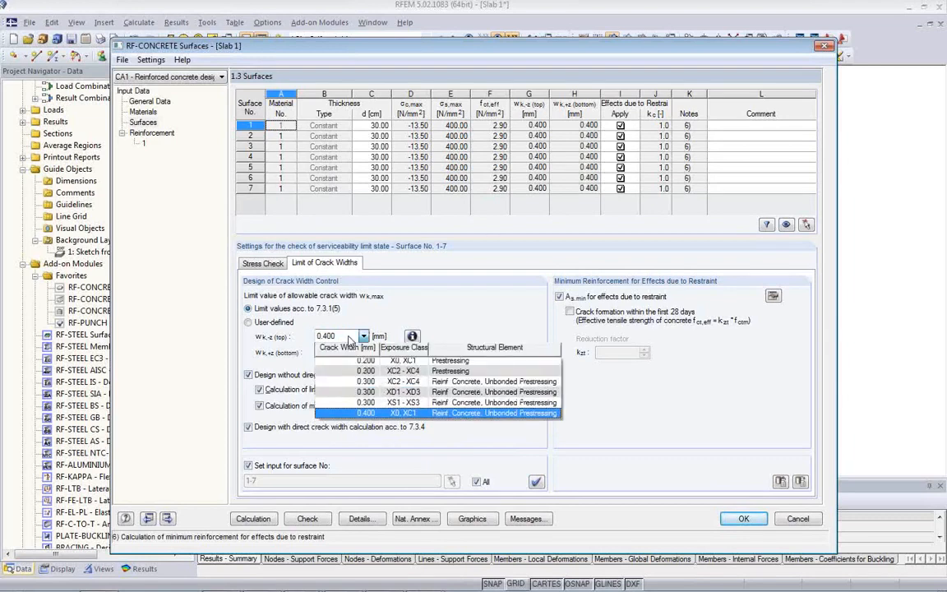
pyautogui.click(364, 413)
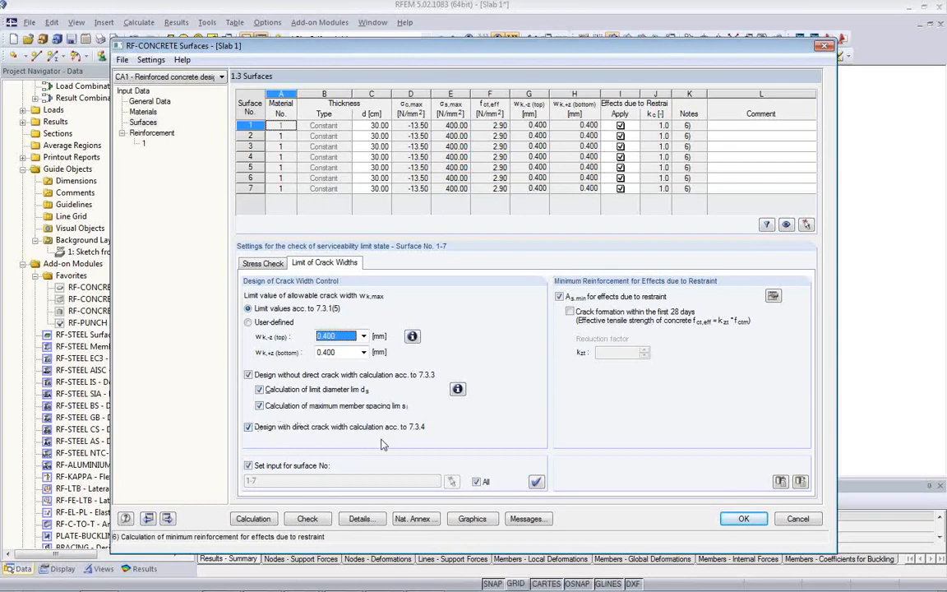
# - Disable the design without direct crack width calculation and the minimum reinforcement for effects due to restraint
pyautogui.click(248, 375)
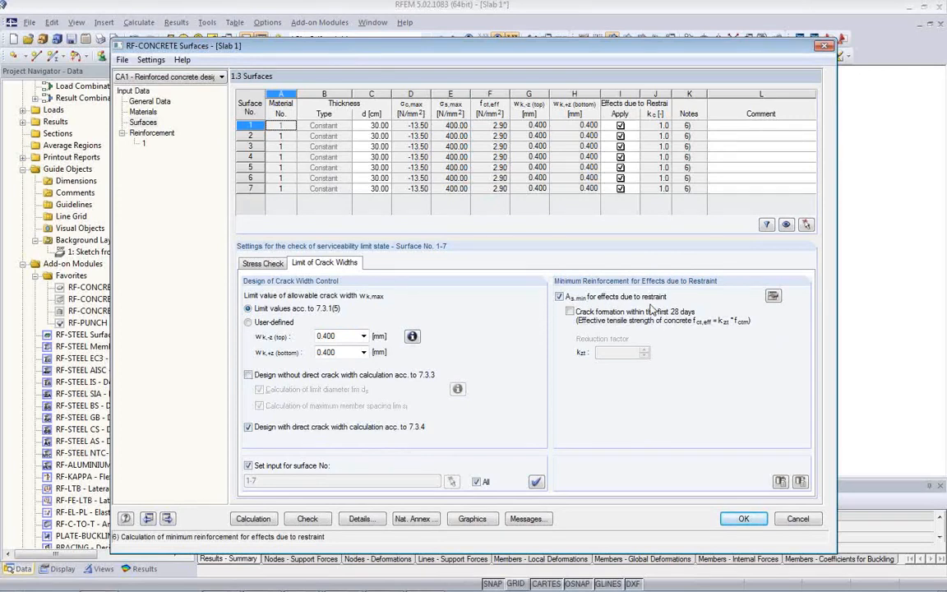
pyautogui.click(560, 297)
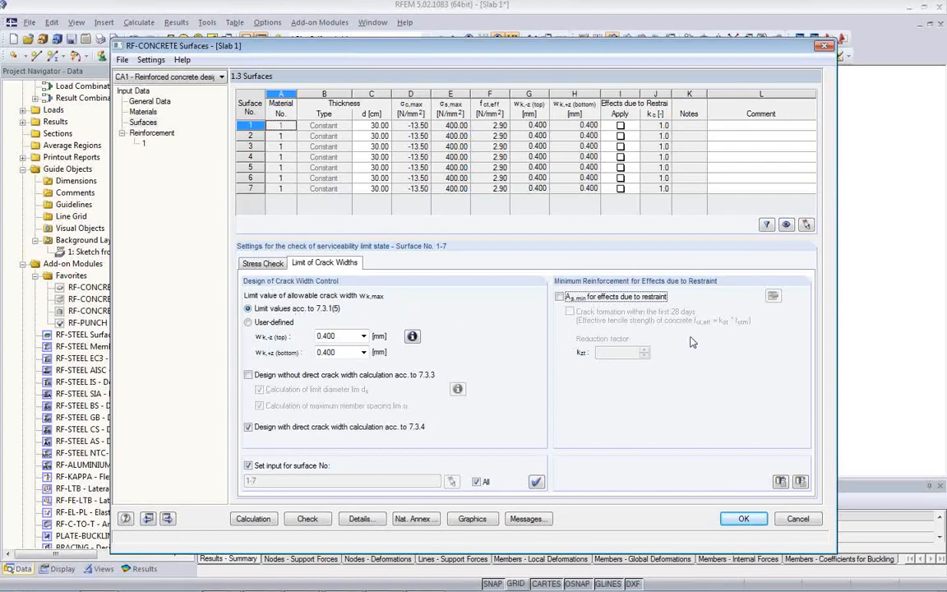
pyautogui.click(246, 265)
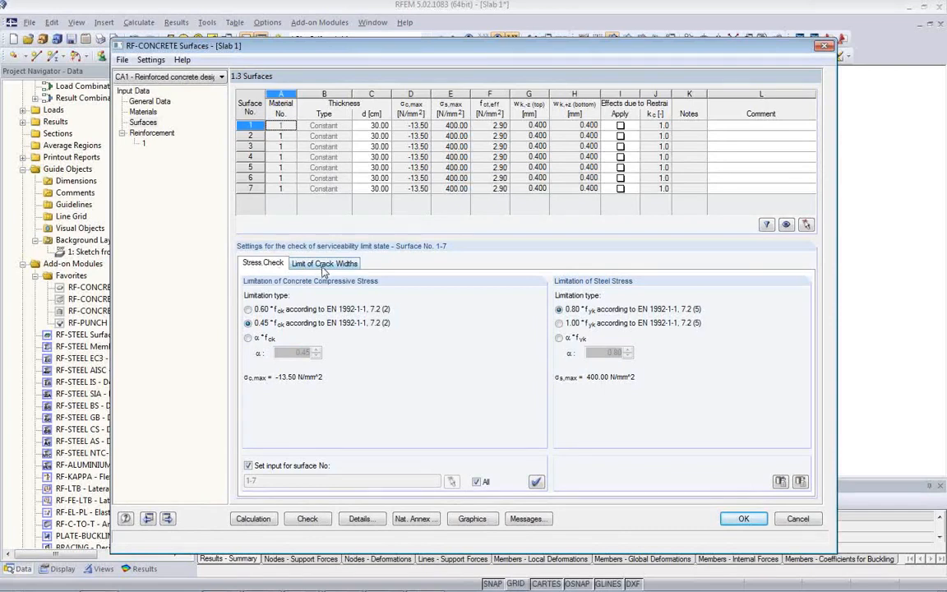
# - Define the concrete cover for reinforcement according to the standard, with exposure class XC1
pyautogui.click(129, 131)
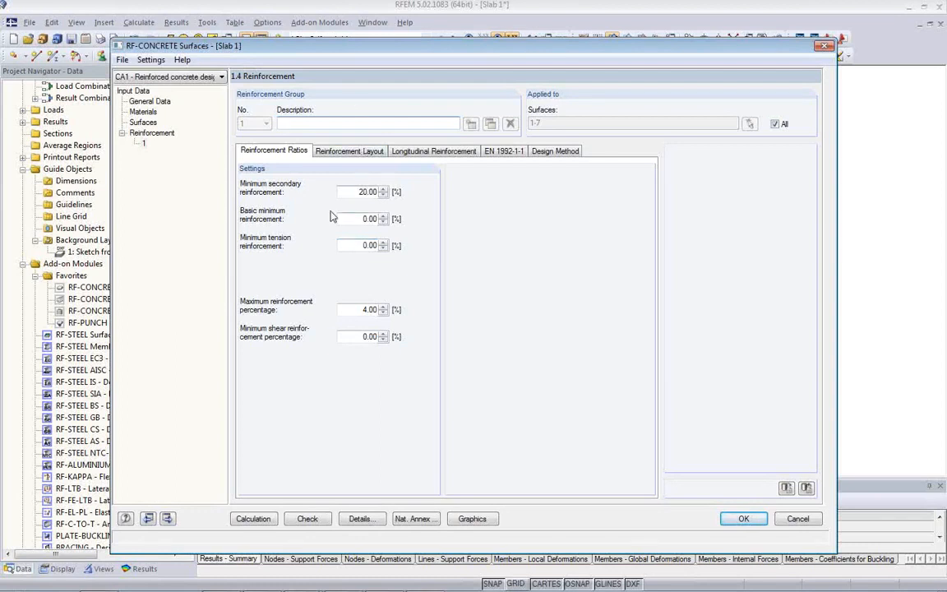
pyautogui.click(370, 156)
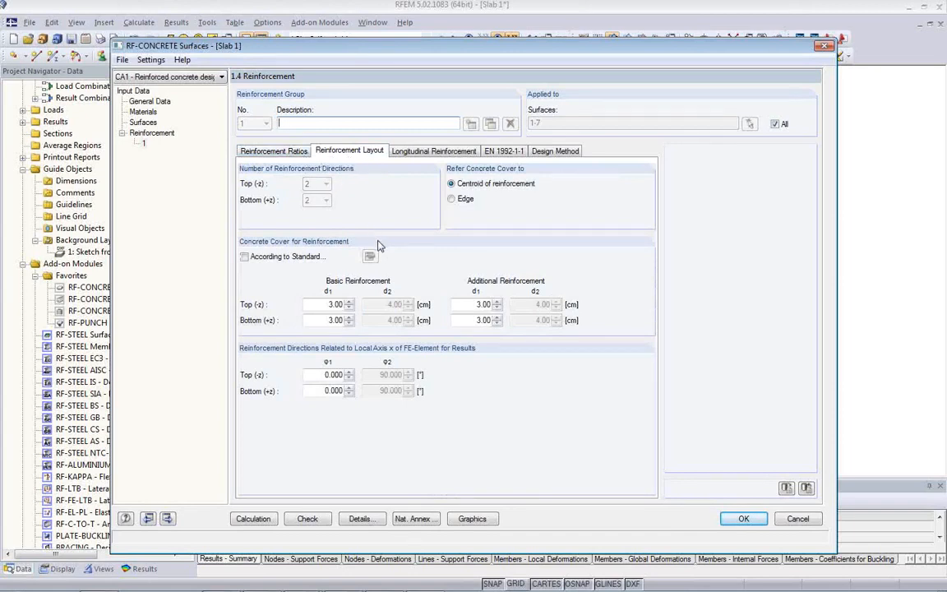
pyautogui.click(245, 257)
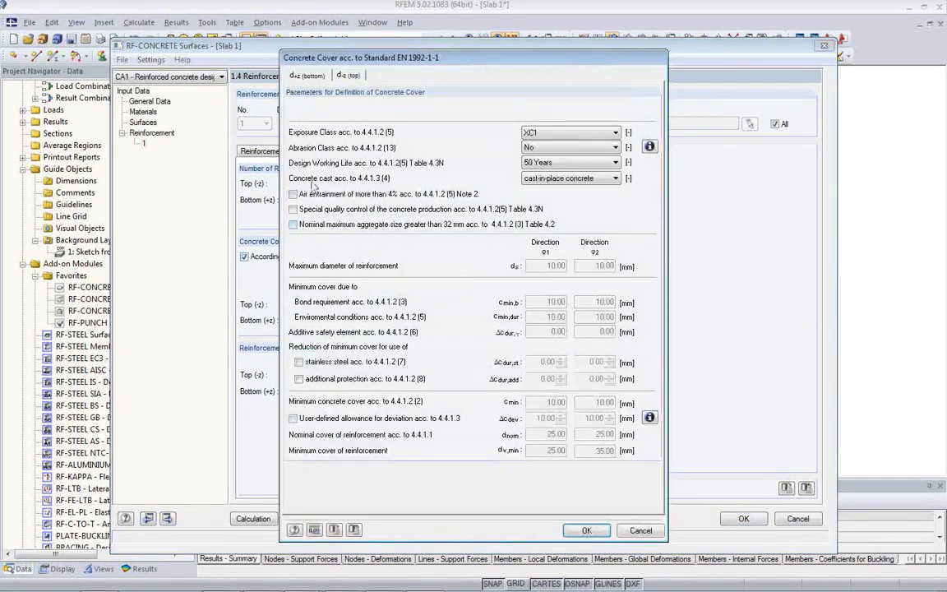
pyautogui.click(613, 136)
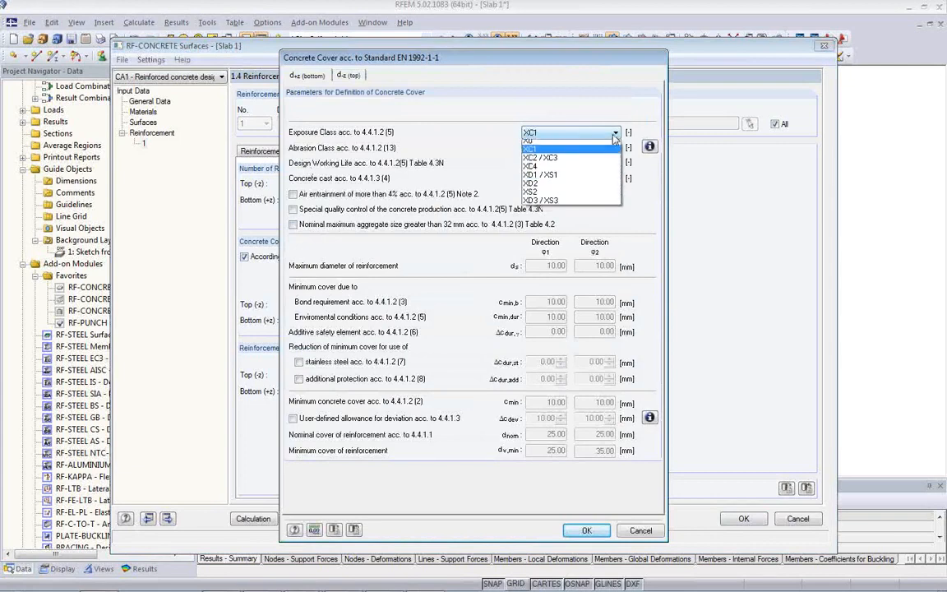
pyautogui.click(578, 153)
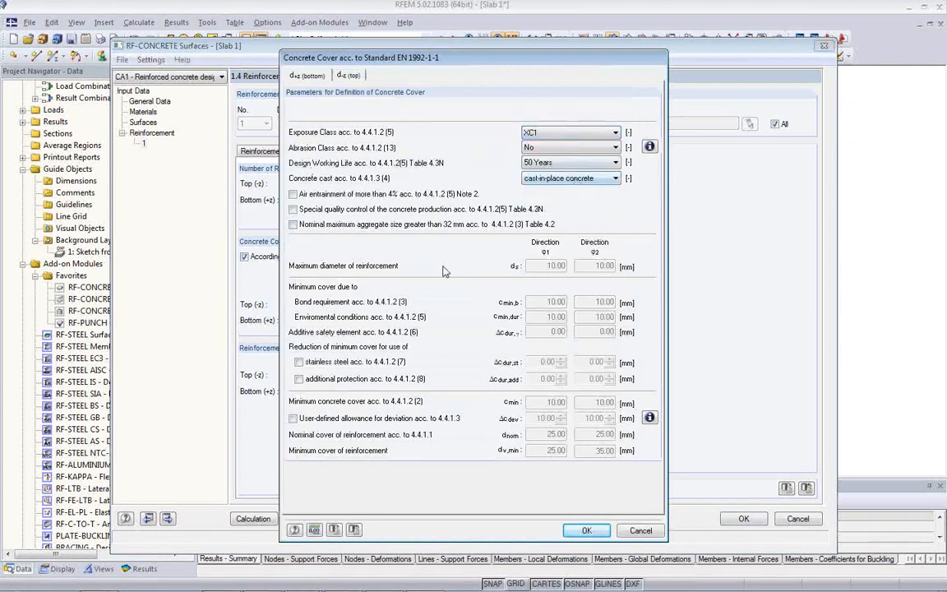
pyautogui.click(346, 75)
pyautogui.click(309, 77)
pyautogui.click(346, 76)
pyautogui.click(309, 78)
pyautogui.click(589, 530)
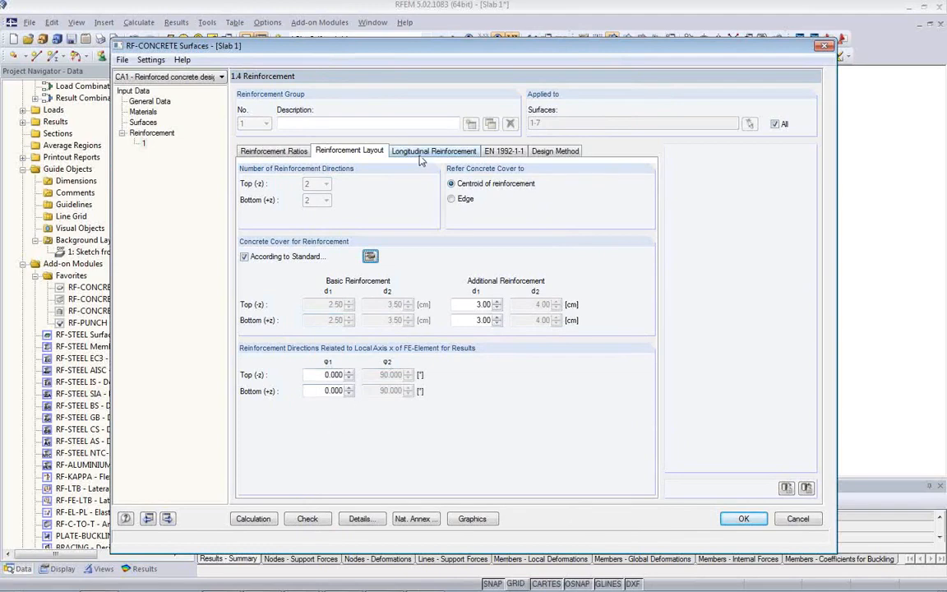
# - Review the longitudinal reinforcement settings, EN 1992-1-1 factors, national annex parameters and analysis method details
pyautogui.click(393, 150)
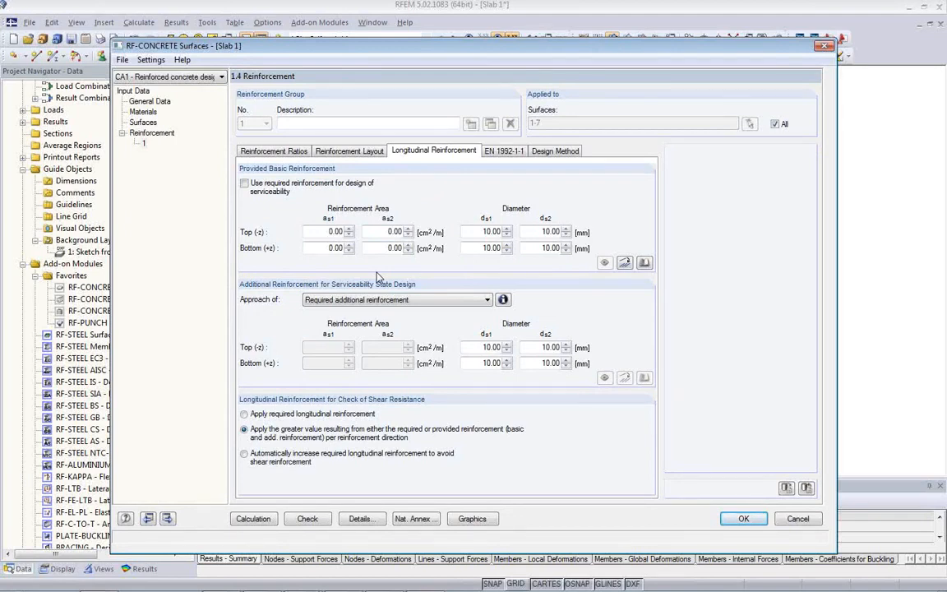
pyautogui.click(502, 152)
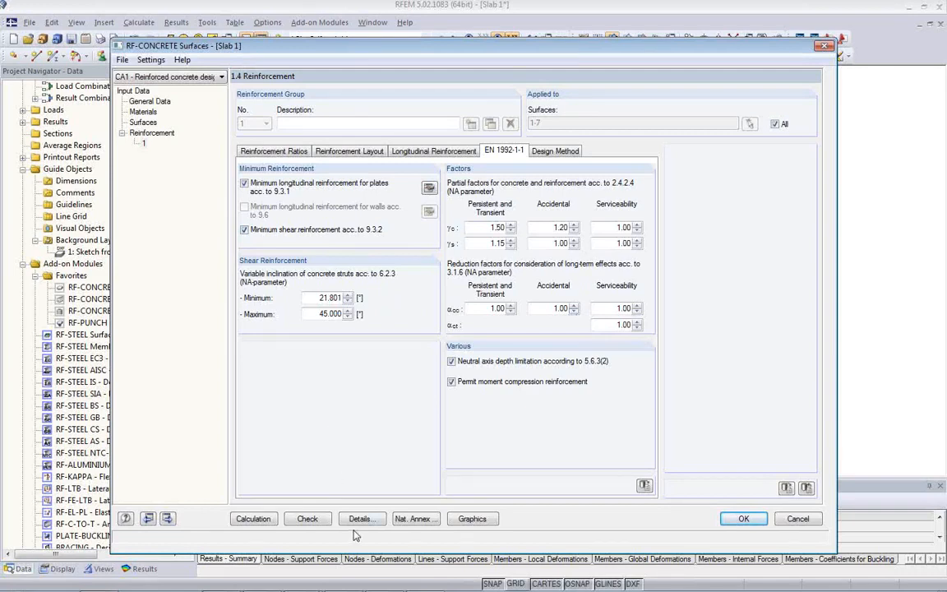
pyautogui.click(419, 521)
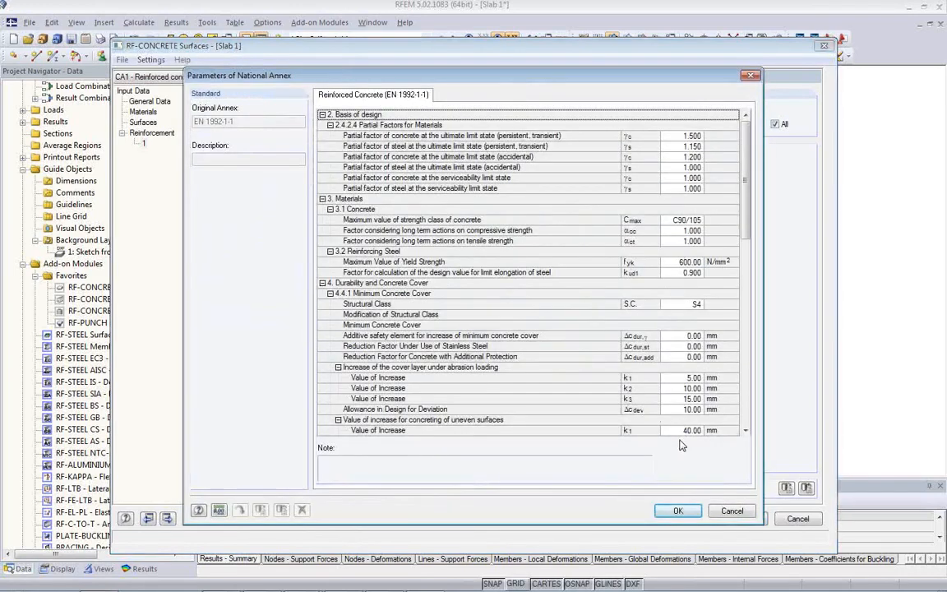
pyautogui.click(732, 511)
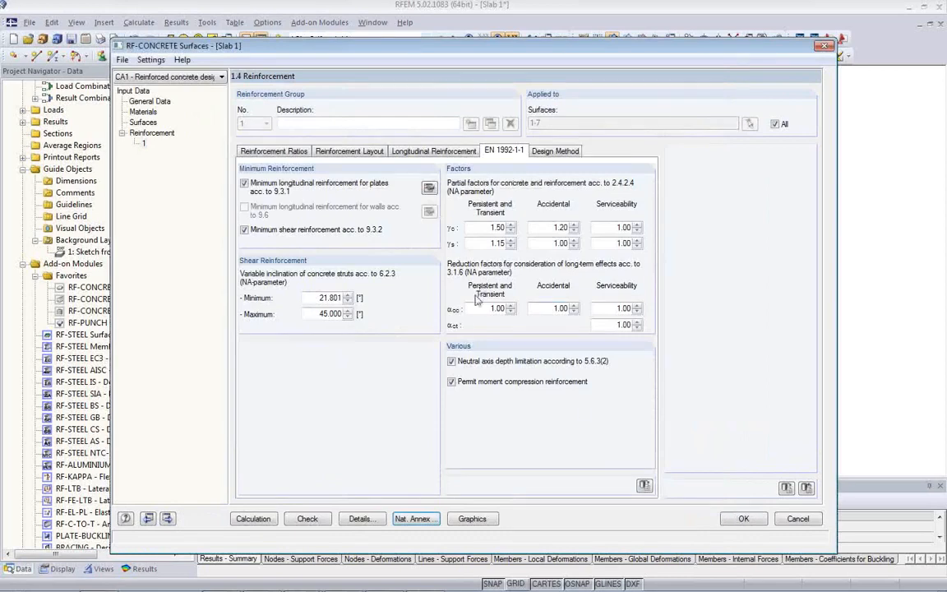
pyautogui.click(360, 519)
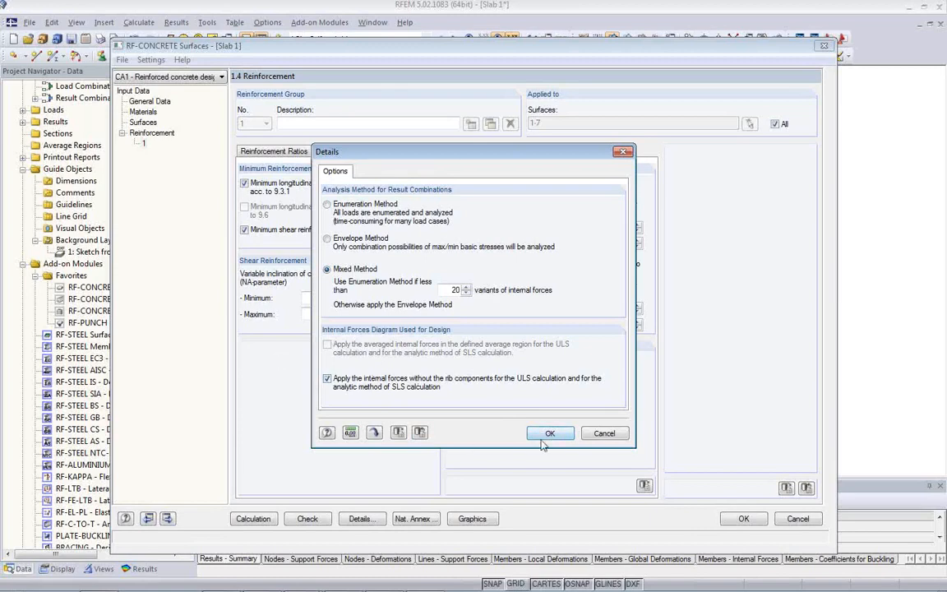
pyautogui.click(550, 435)
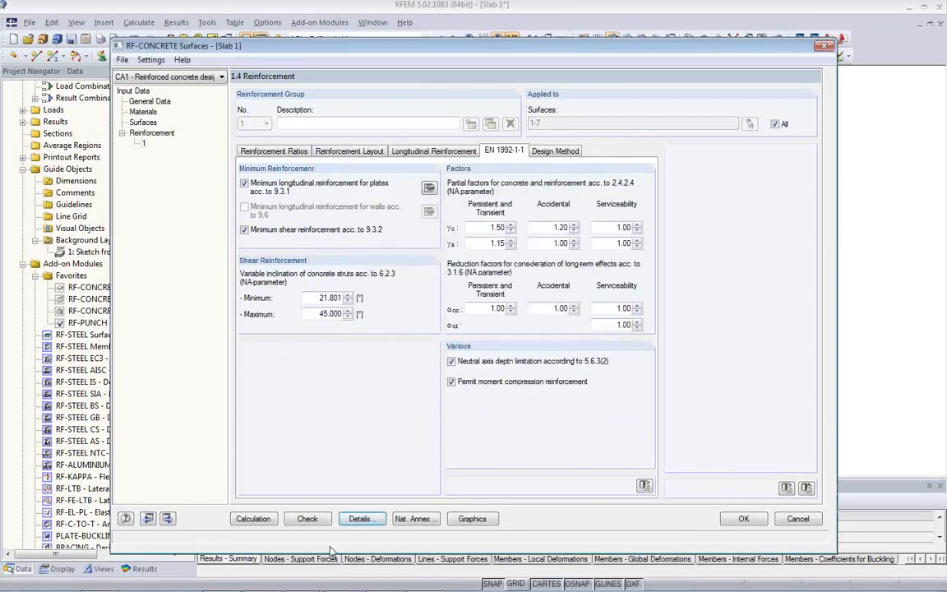
# - Run the concrete surface design calculation and examine the total required top and bottom reinforcement
pyautogui.click(254, 518)
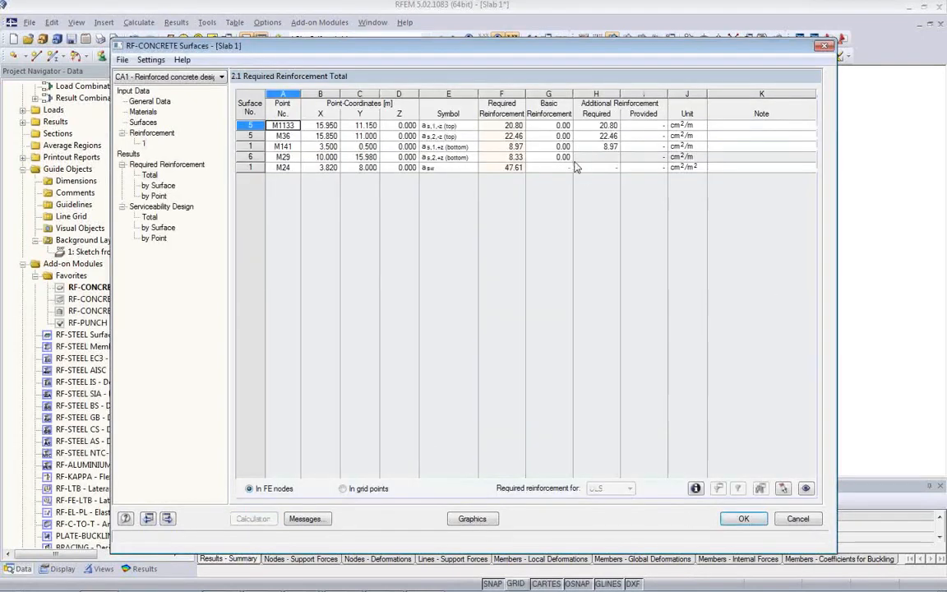
pyautogui.click(592, 127)
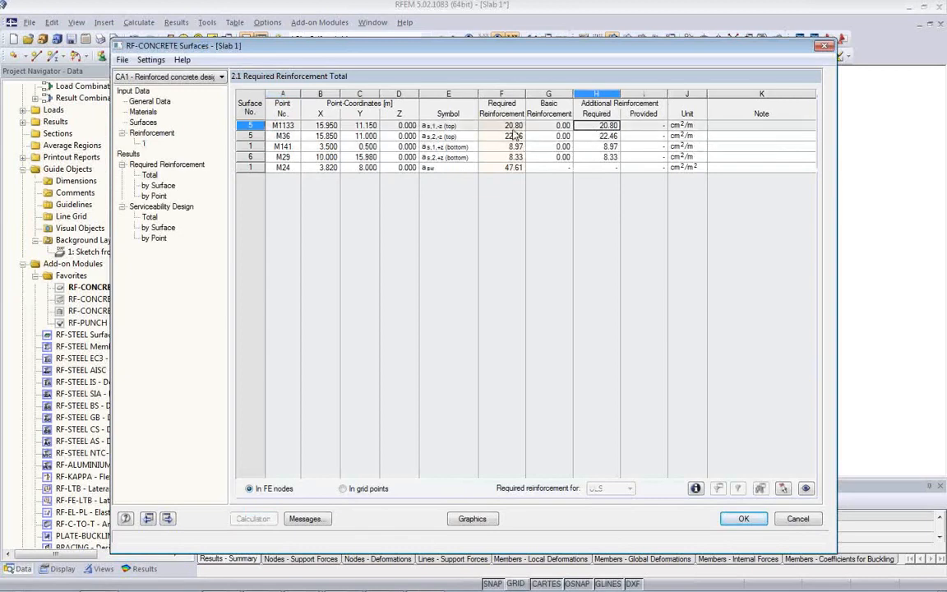
pyautogui.click(511, 128)
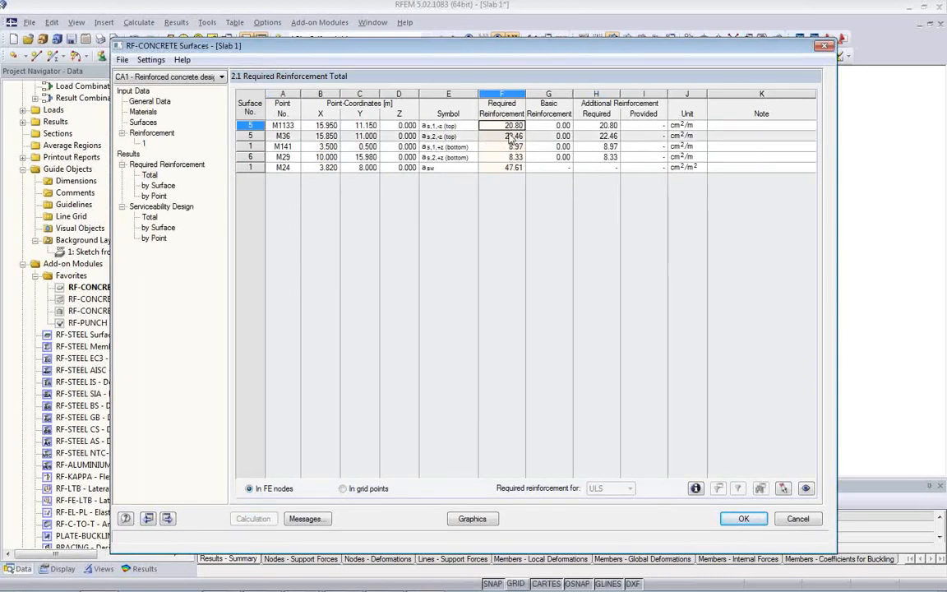
pyautogui.click(458, 148)
pyautogui.click(455, 157)
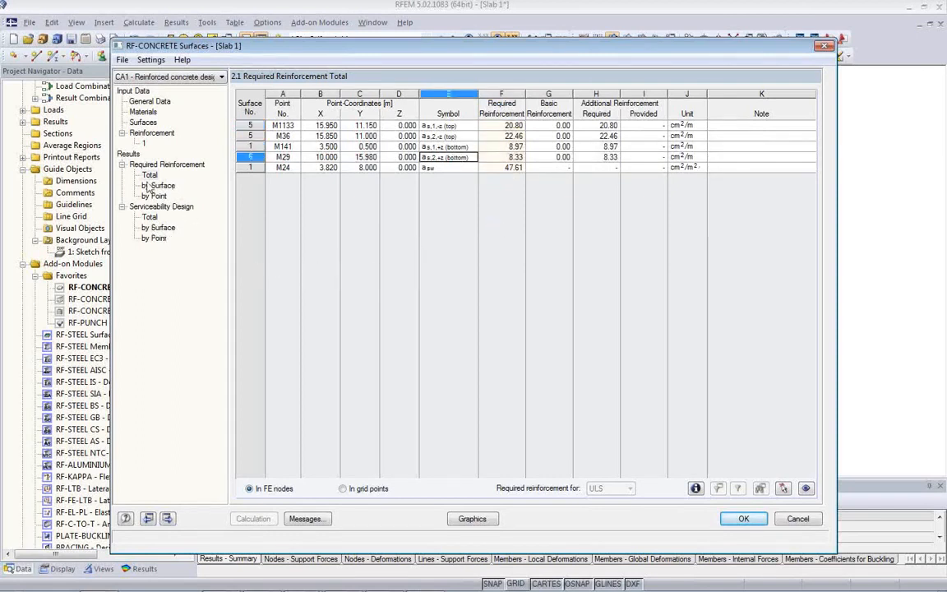
# - Examine the total serviceability design results and display the required reinforcement graphically on the slab in plan view
pyautogui.click(150, 217)
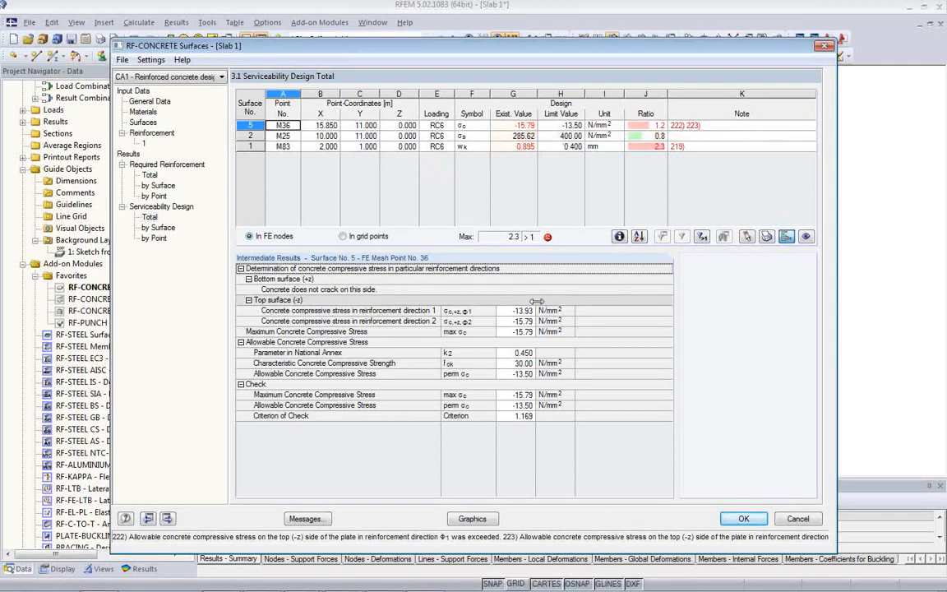
pyautogui.click(471, 520)
pyautogui.scroll(2, 475, 374)
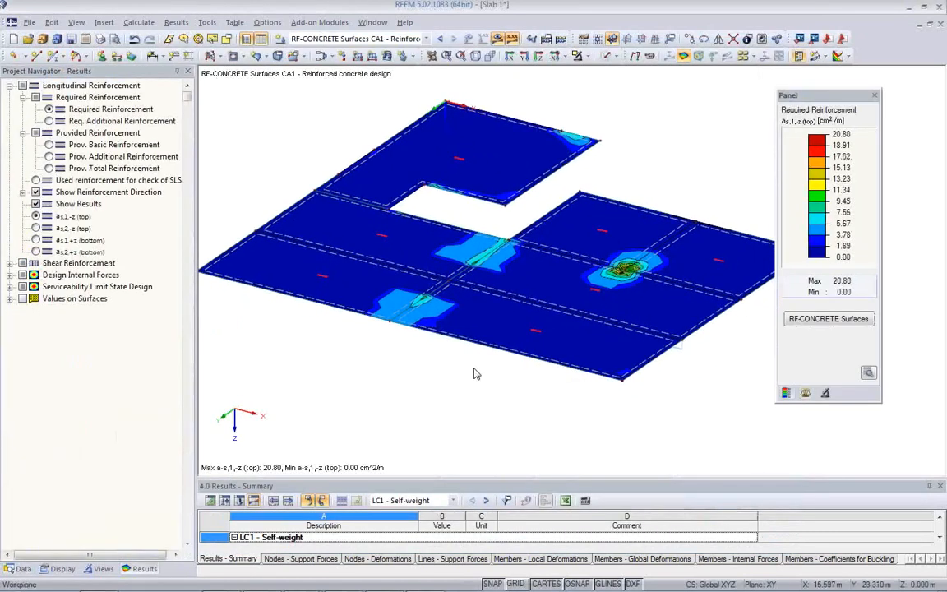
pyautogui.moveTo(478, 373); pyautogui.dragTo(580, 460, button='middle')
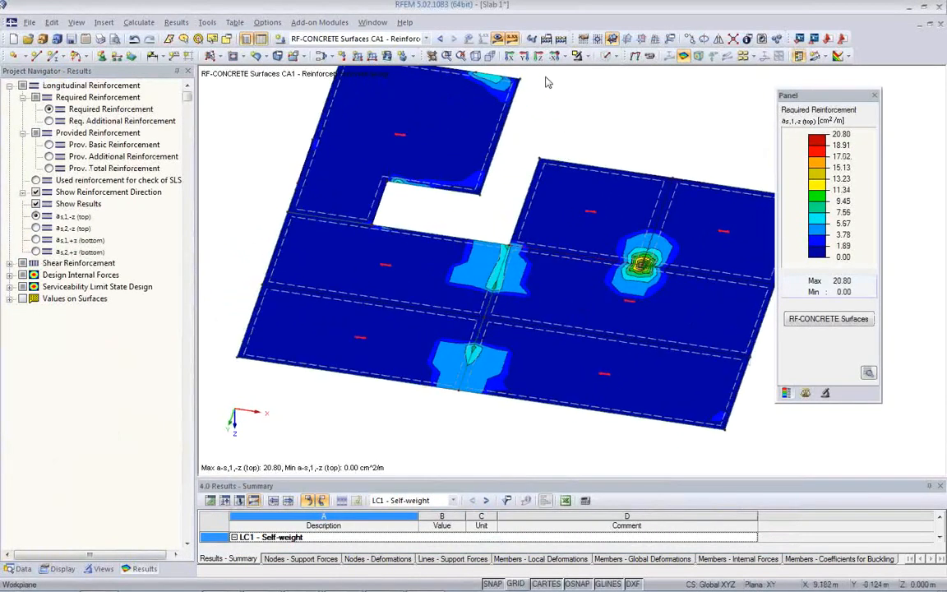
pyautogui.click(538, 56)
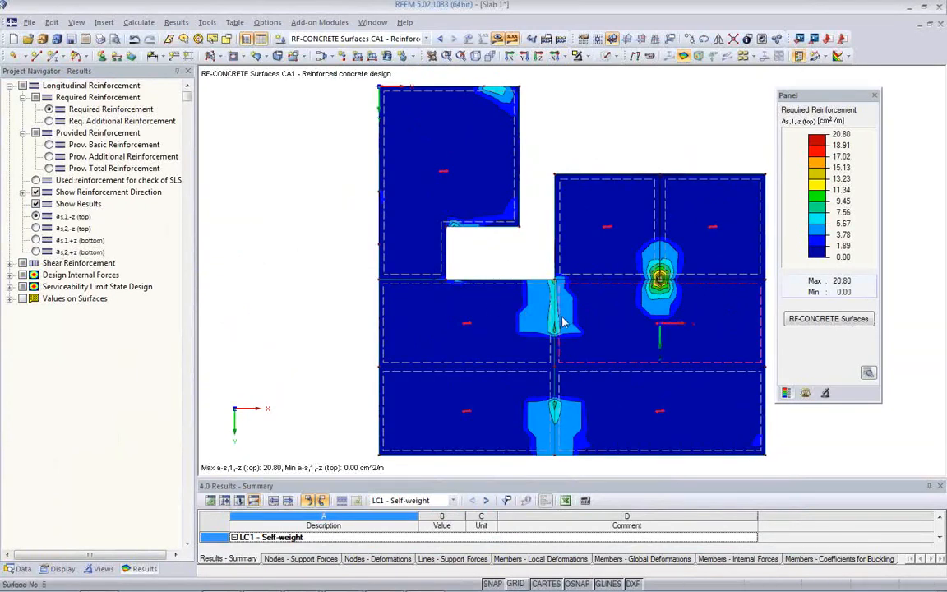
# - Compare the required longitudinal reinforcement contours for both directions on the bottom and top sides, closing the results table for more space
pyautogui.click(35, 228)
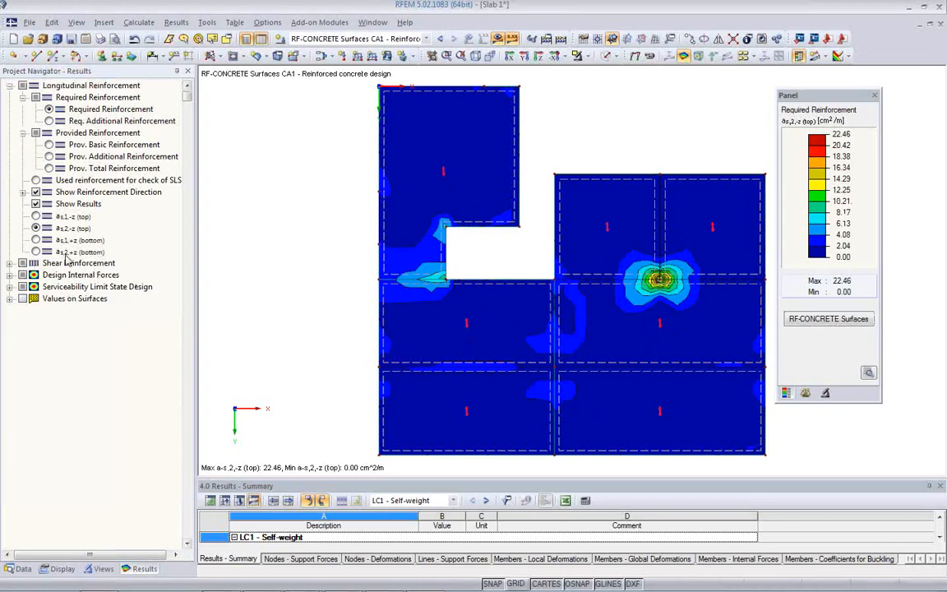
pyautogui.click(35, 239)
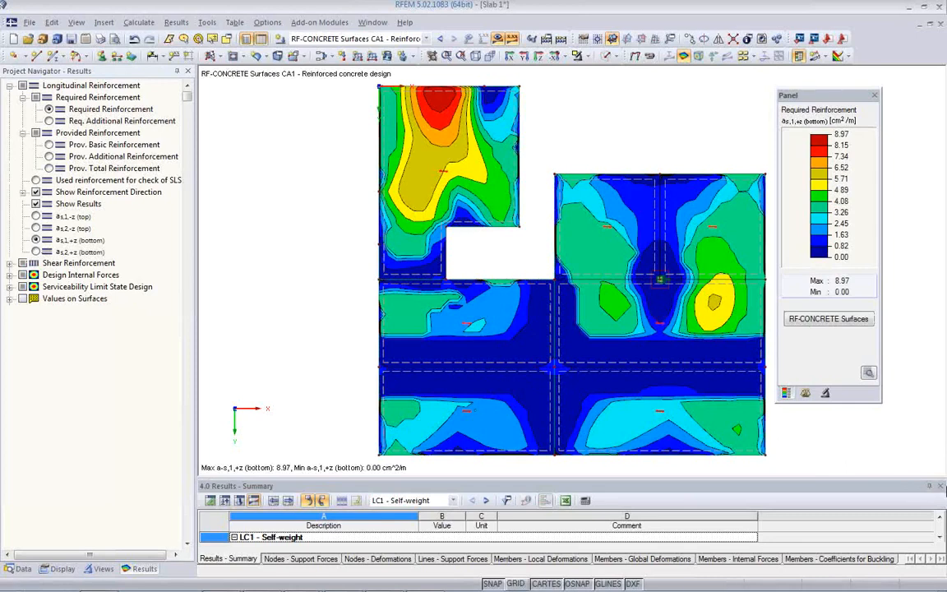
pyautogui.click(937, 487)
pyautogui.click(35, 252)
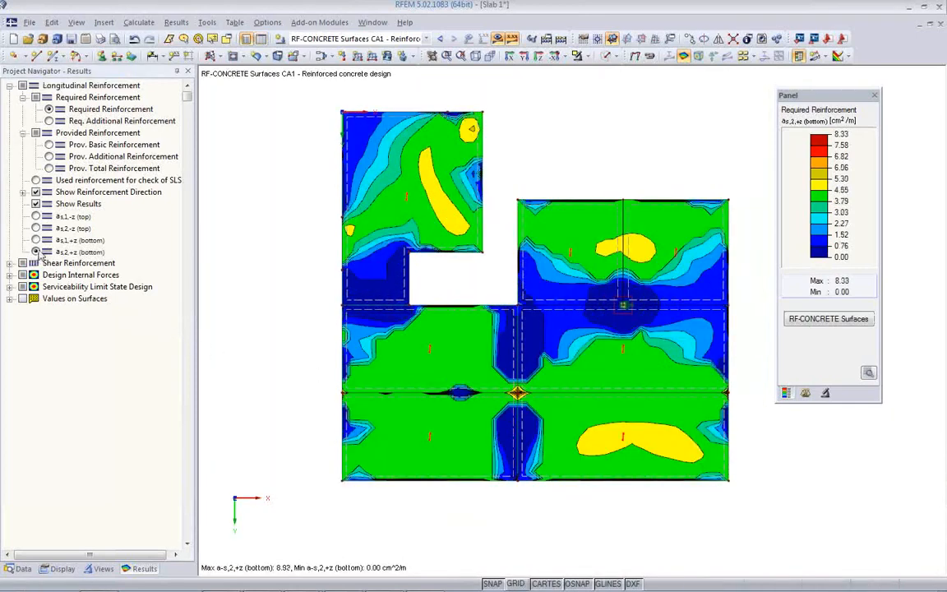
pyautogui.click(35, 240)
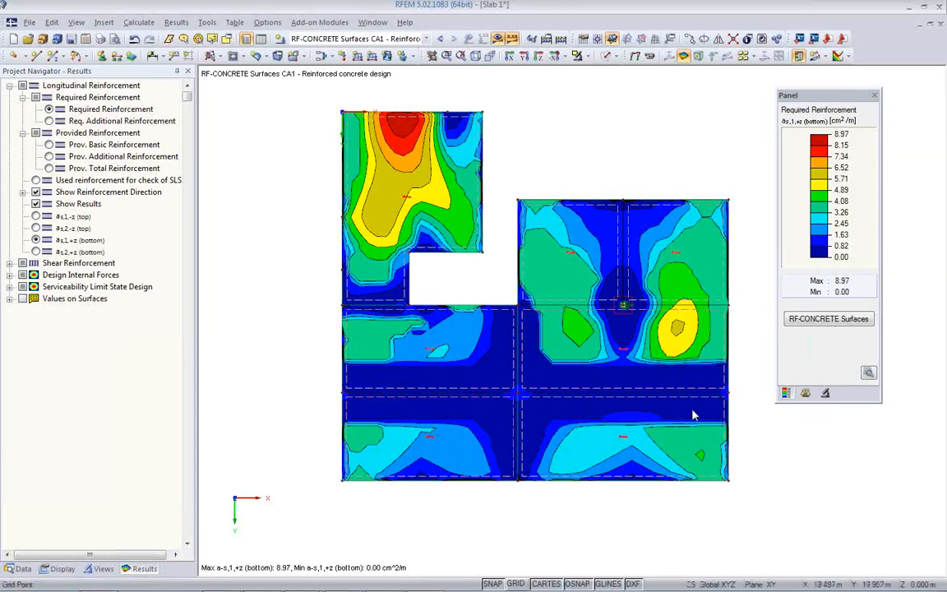
pyautogui.moveTo(638, 400)
pyautogui.click(35, 251)
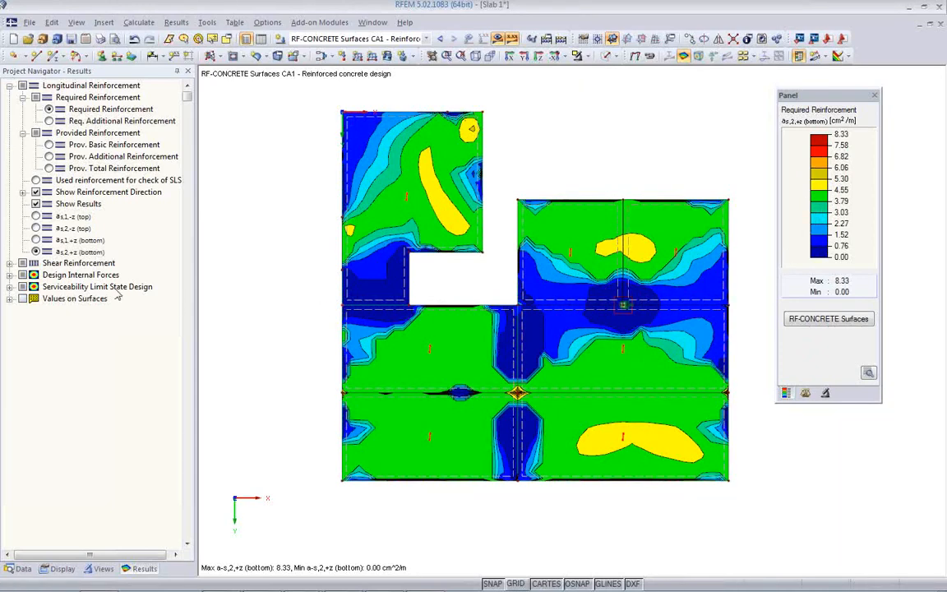
pyautogui.click(35, 216)
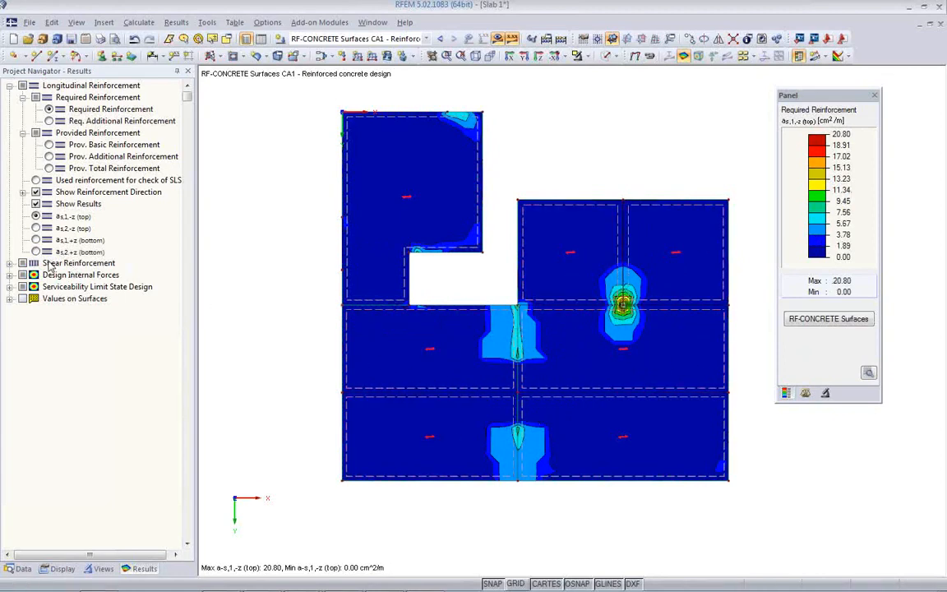
pyautogui.click(35, 227)
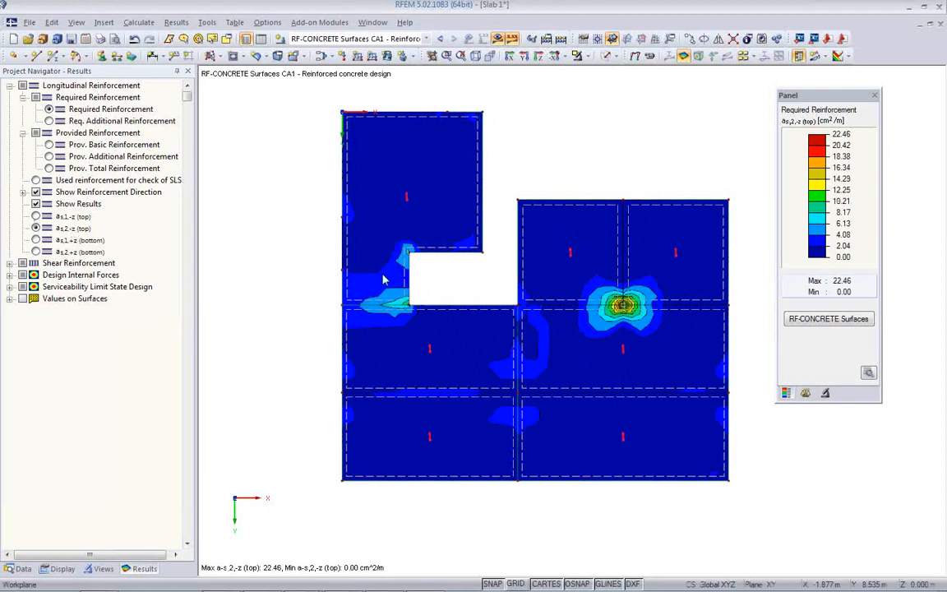
# - Reopen RF-CONCRETE Surfaces, check the concrete cover in the reinforcement layout and bring up the longitudinal reinforcement settings of group 1
pyautogui.click(817, 318)
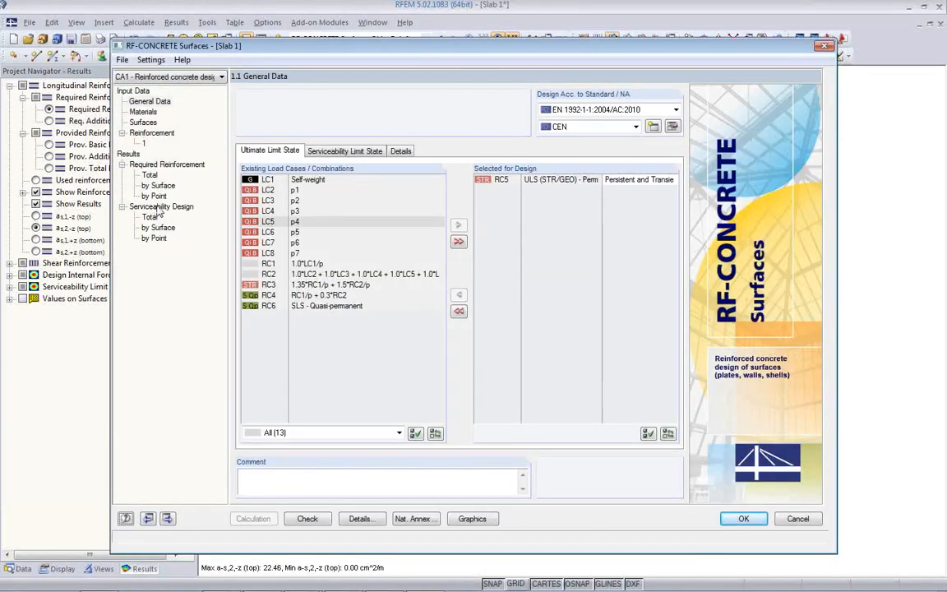
pyautogui.click(132, 133)
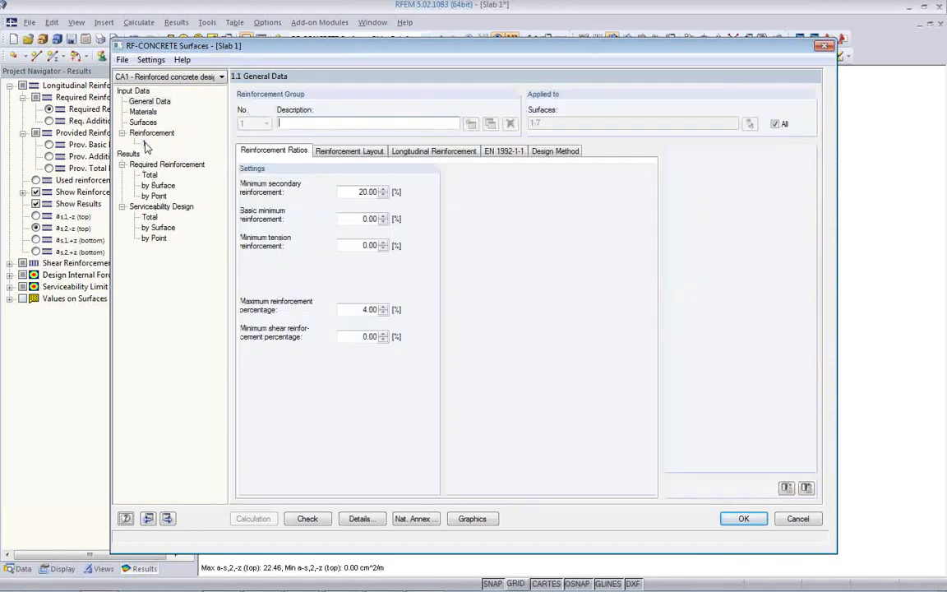
pyautogui.click(359, 157)
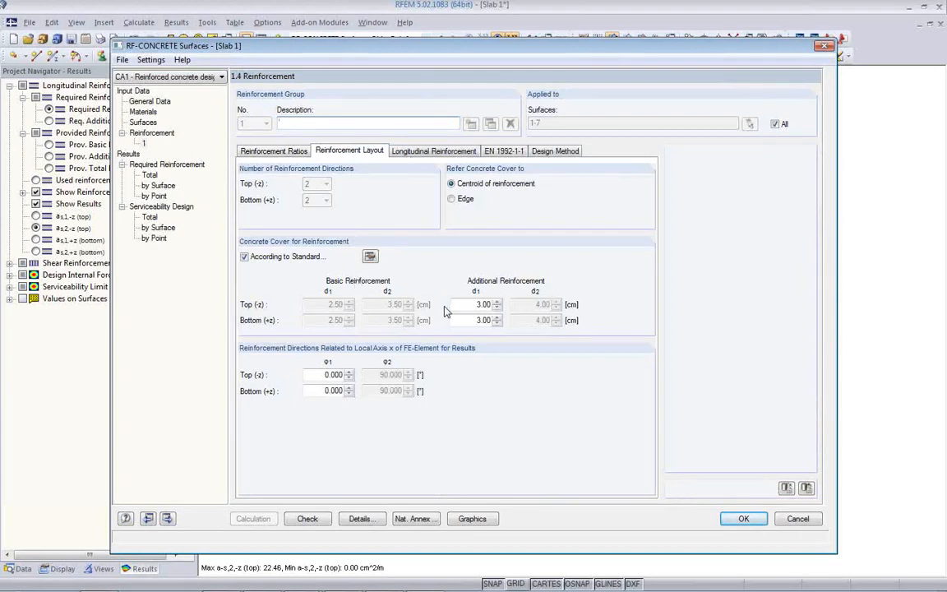
pyautogui.click(392, 153)
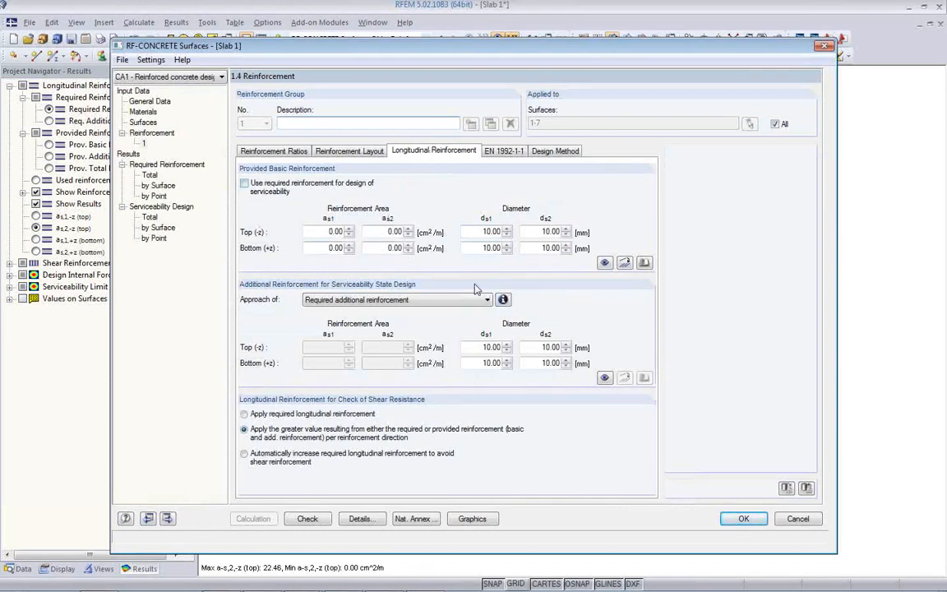
# - Determine the top basic reinforcement area in direction 1 from 10 mm rebars at 200 mm spacing
pyautogui.click(623, 263)
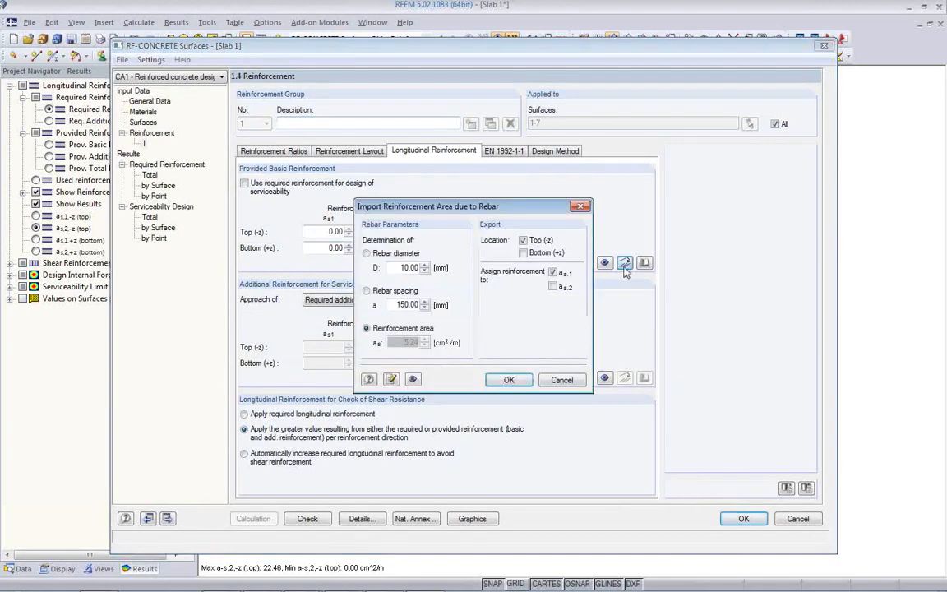
pyautogui.doubleClick(395, 267)
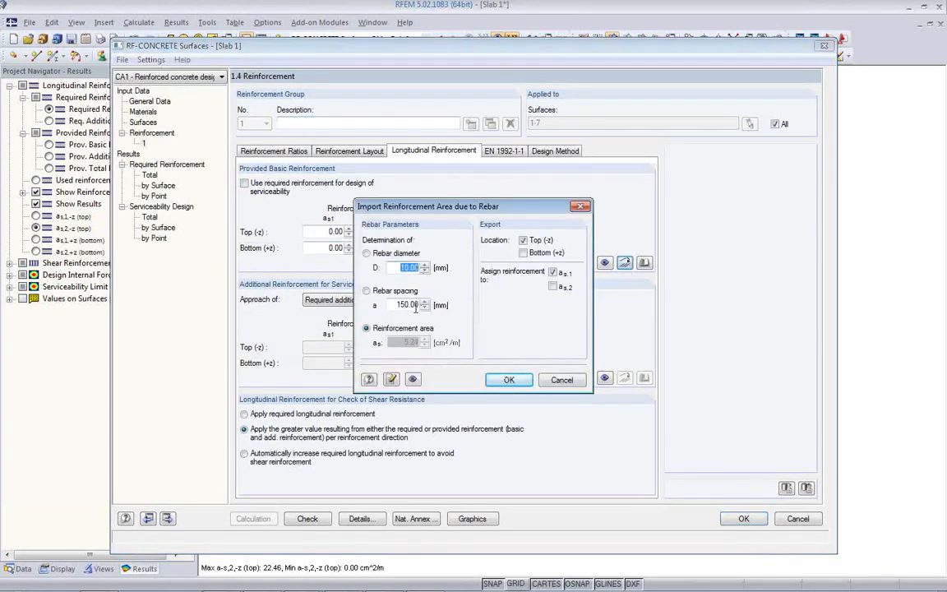
pyautogui.moveTo(398, 304); pyautogui.dragTo(437, 309)
pyautogui.write('200')
pyautogui.click(411, 267)
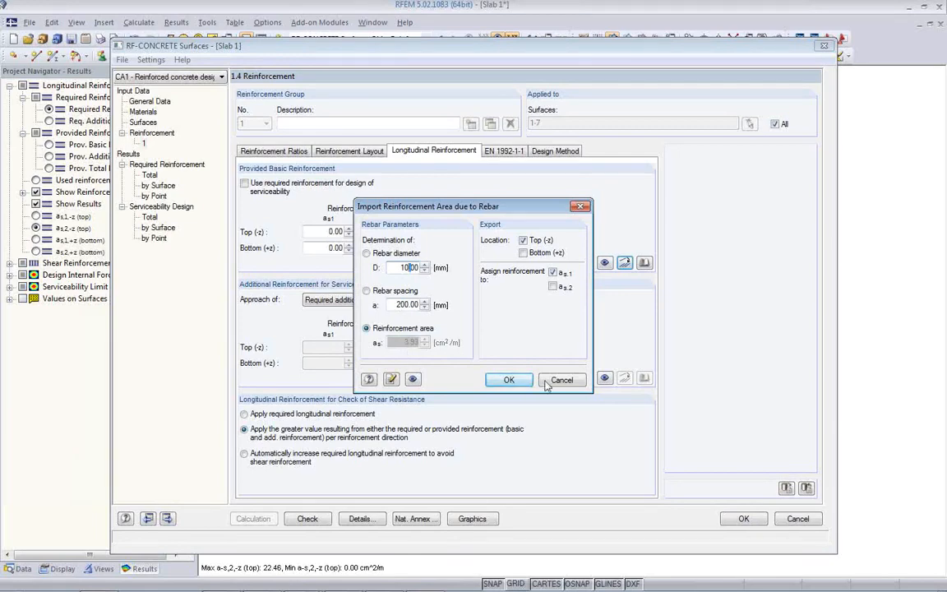
pyautogui.click(508, 380)
# - Import the Q424A mesh from the German mesh reinforcement library as basic reinforcement for both top and bottom
pyautogui.click(645, 262)
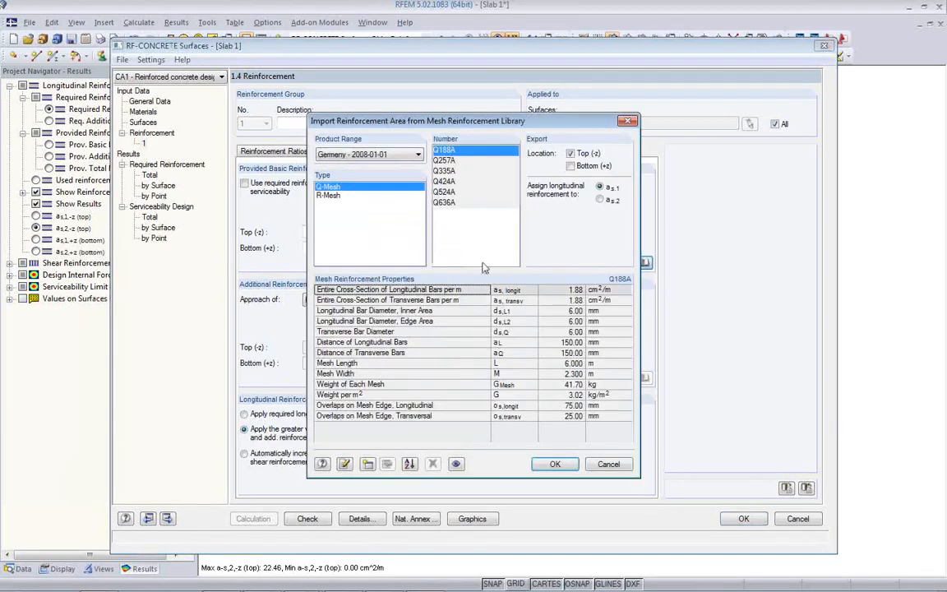
pyautogui.click(444, 180)
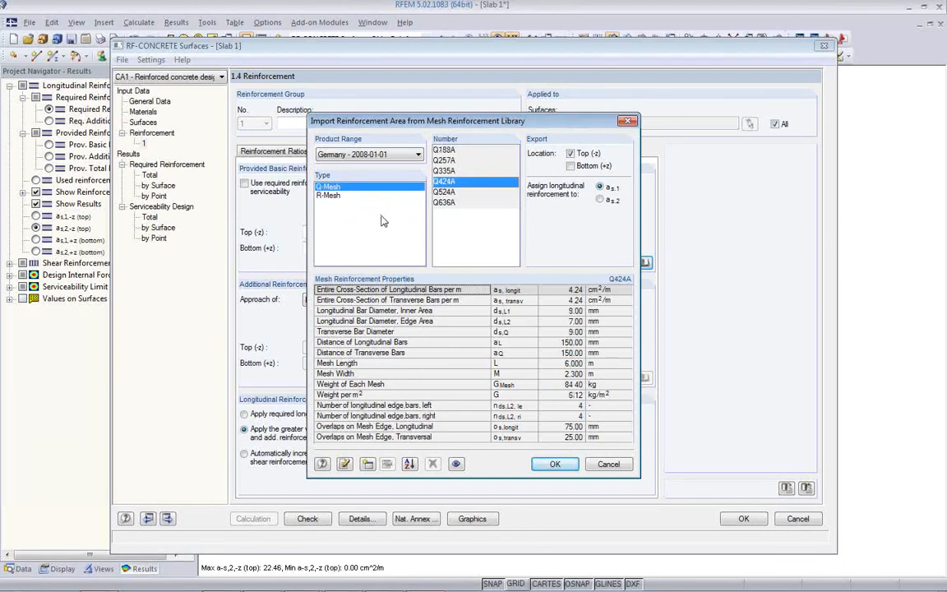
pyautogui.click(569, 165)
pyautogui.click(553, 465)
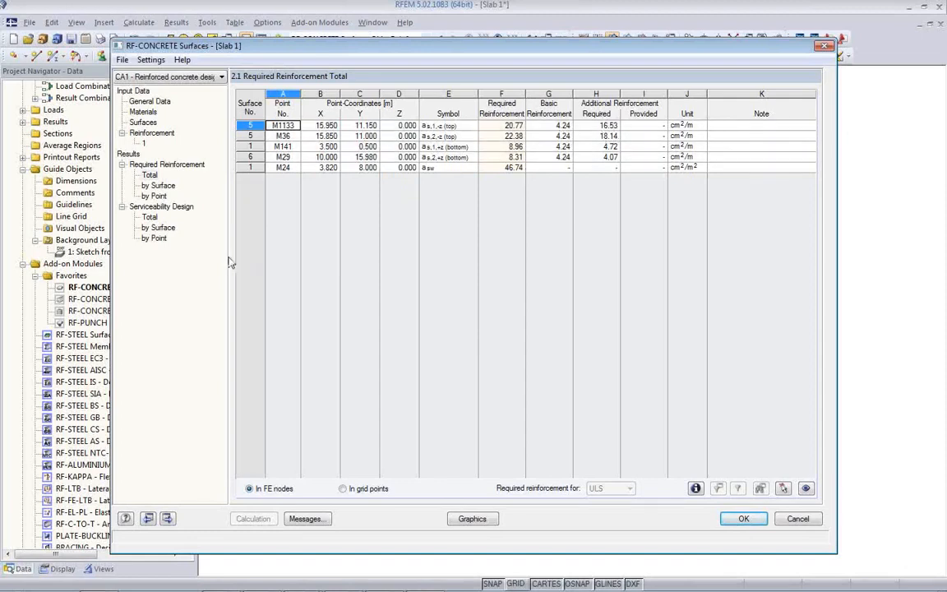
# - Review the required reinforcement by surface and by point, and open the design details of mesh point M1
pyautogui.click(157, 185)
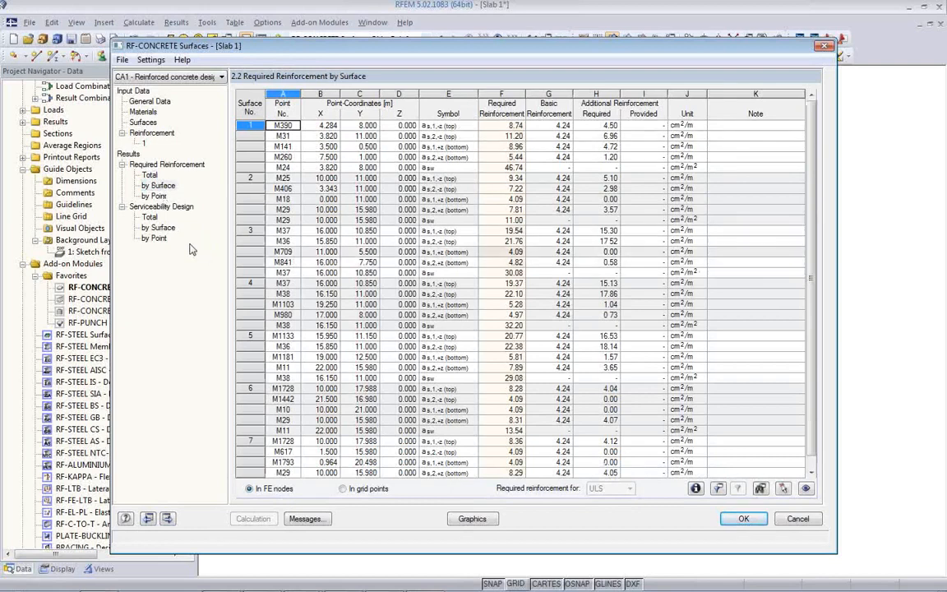
pyautogui.click(157, 197)
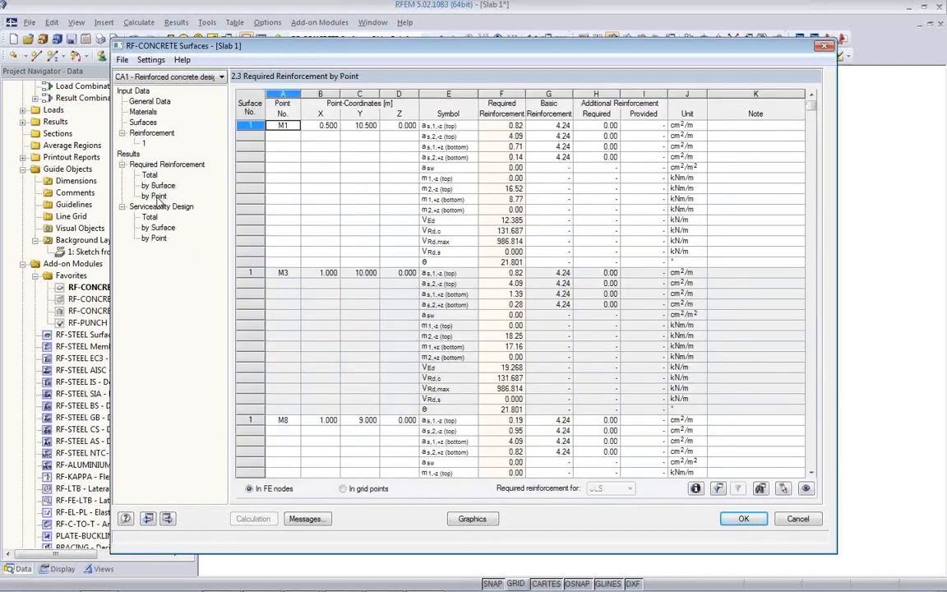
pyautogui.click(695, 489)
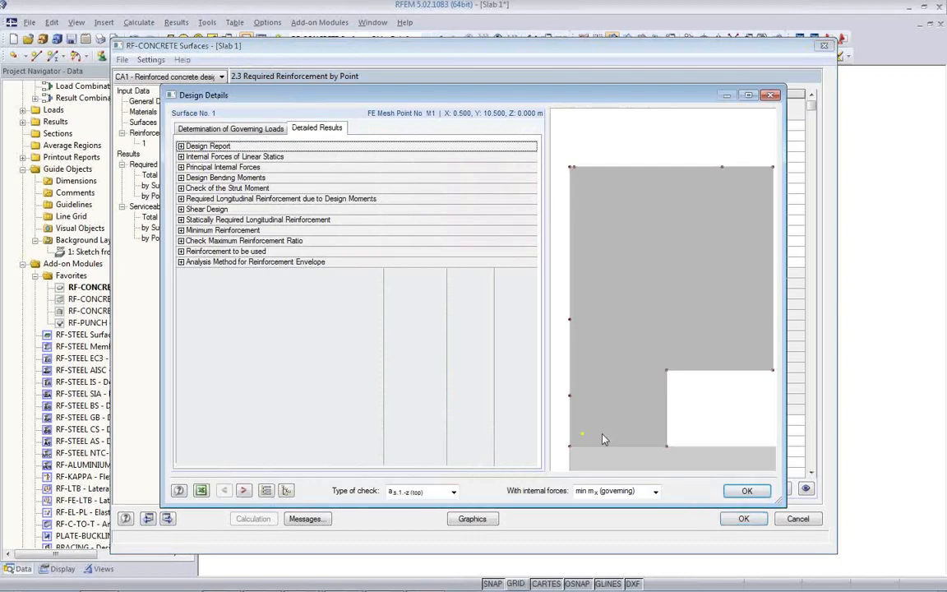
# - Examine the design report, linear static internal forces, bottom-surface principal moments and reinforcement envelope analysis method for mesh point M1
pyautogui.click(180, 145)
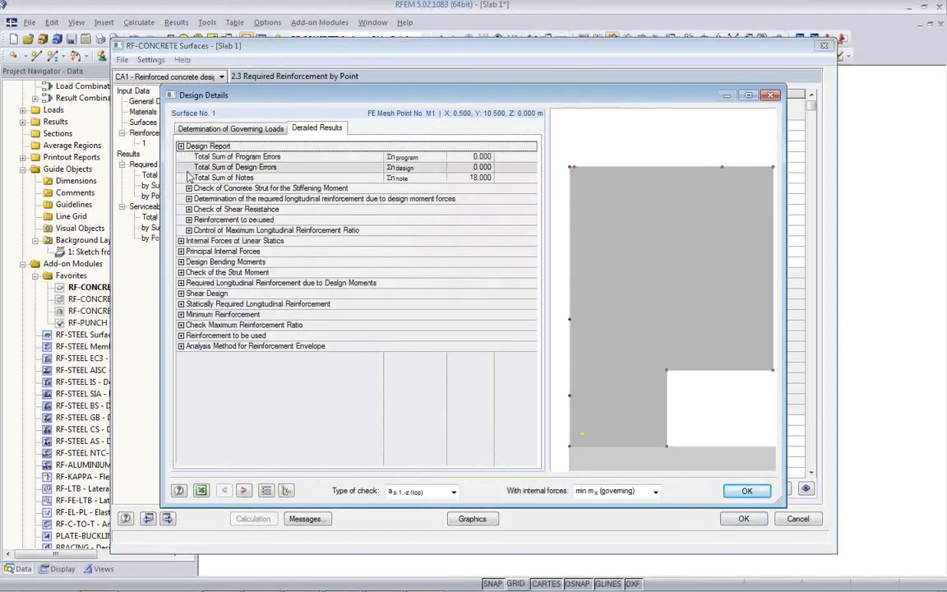
pyautogui.click(181, 240)
pyautogui.click(180, 271)
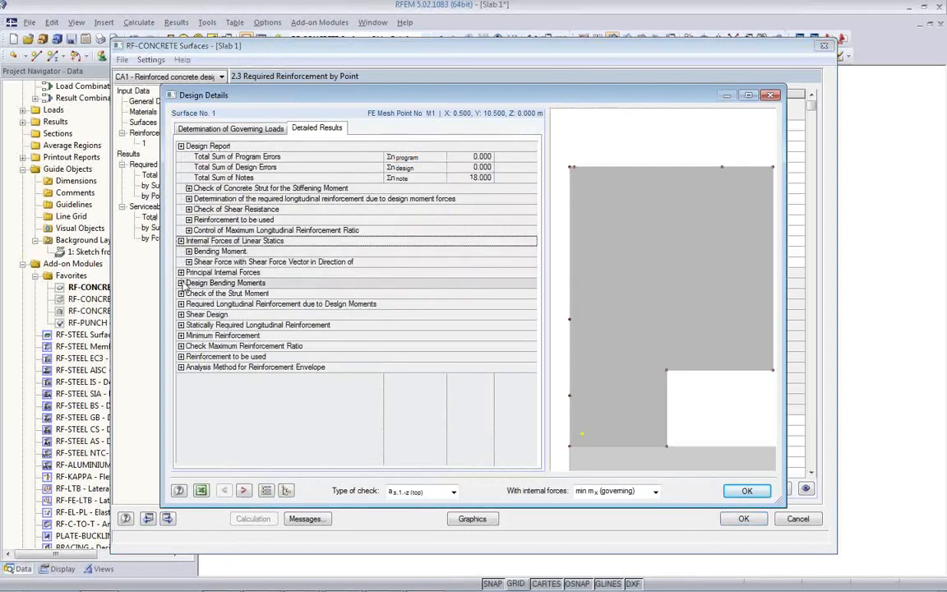
pyautogui.click(188, 283)
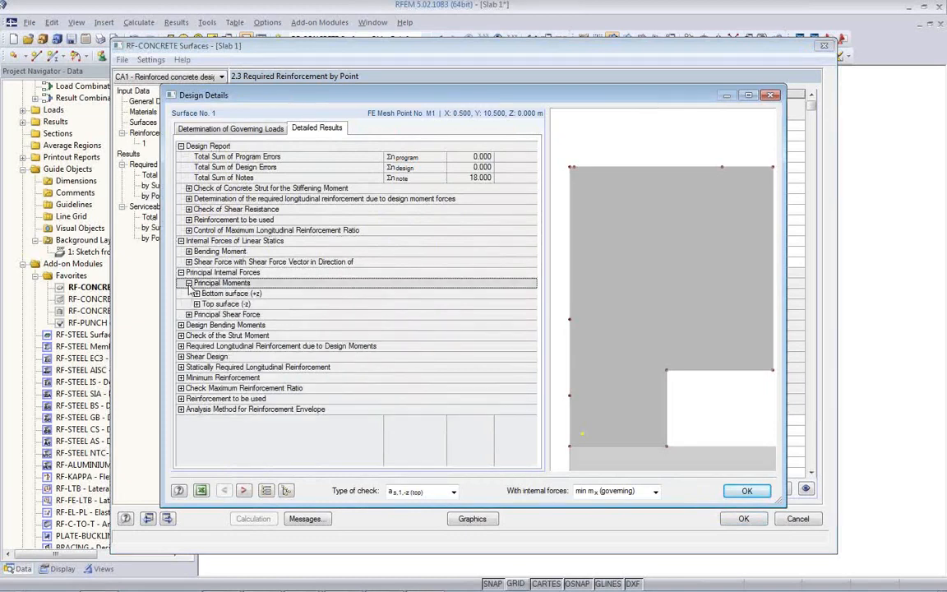
pyautogui.click(196, 293)
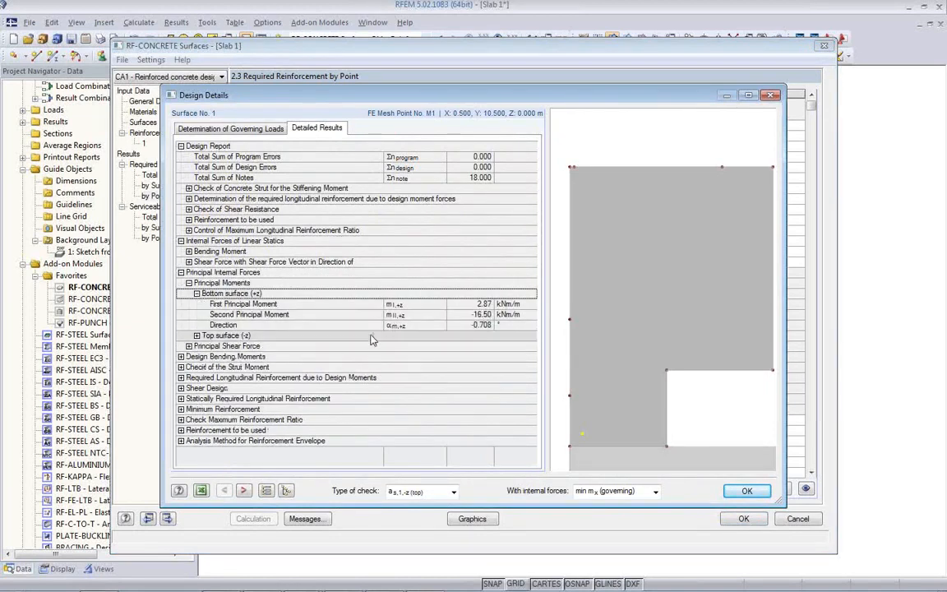
pyautogui.click(180, 440)
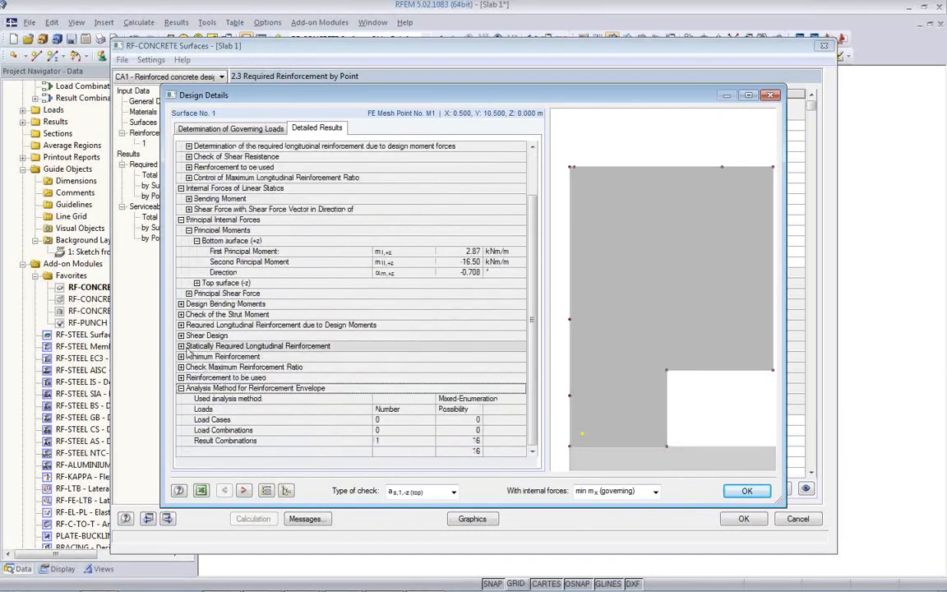
# - Examine the shear design's applied bottom longitudinal reinforcement in direction 1 and the maximum reinforcement ratio check
pyautogui.click(180, 335)
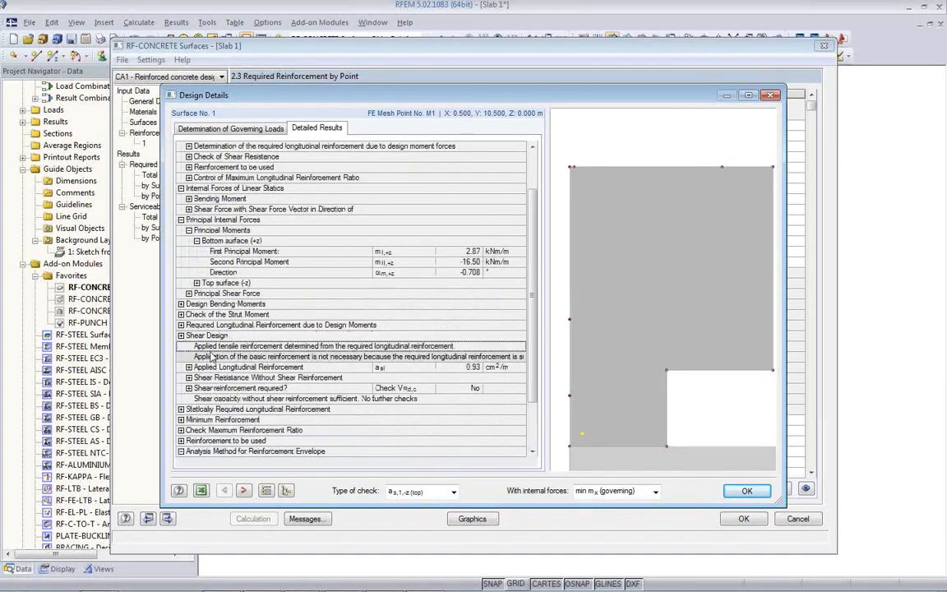
pyautogui.click(189, 366)
pyautogui.click(196, 377)
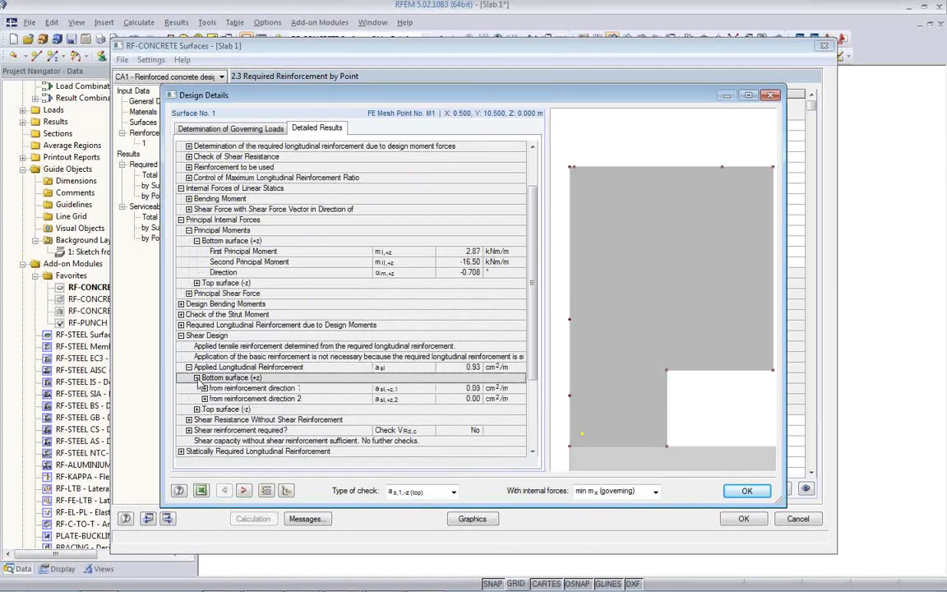
pyautogui.click(205, 388)
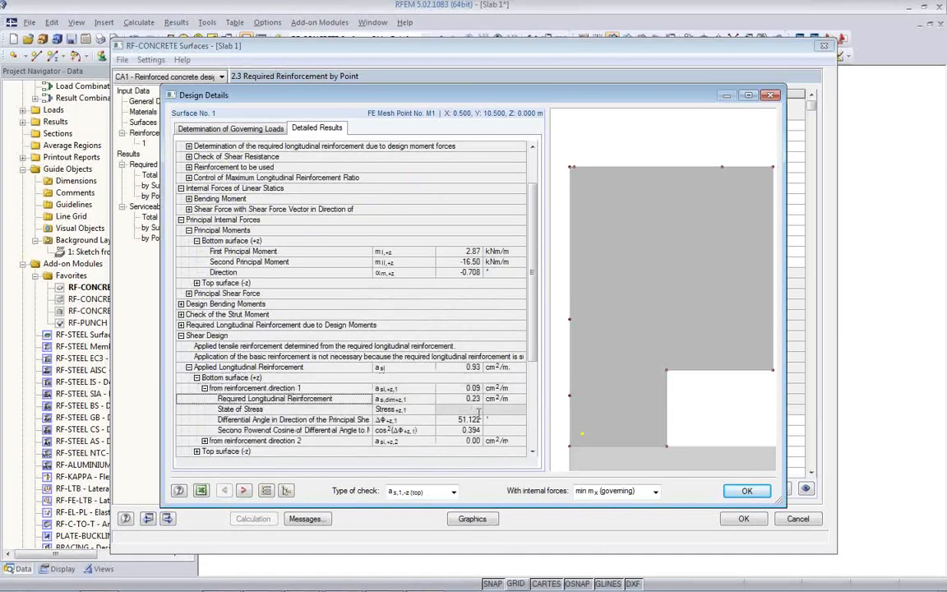
pyautogui.scroll(-4, 395, 345)
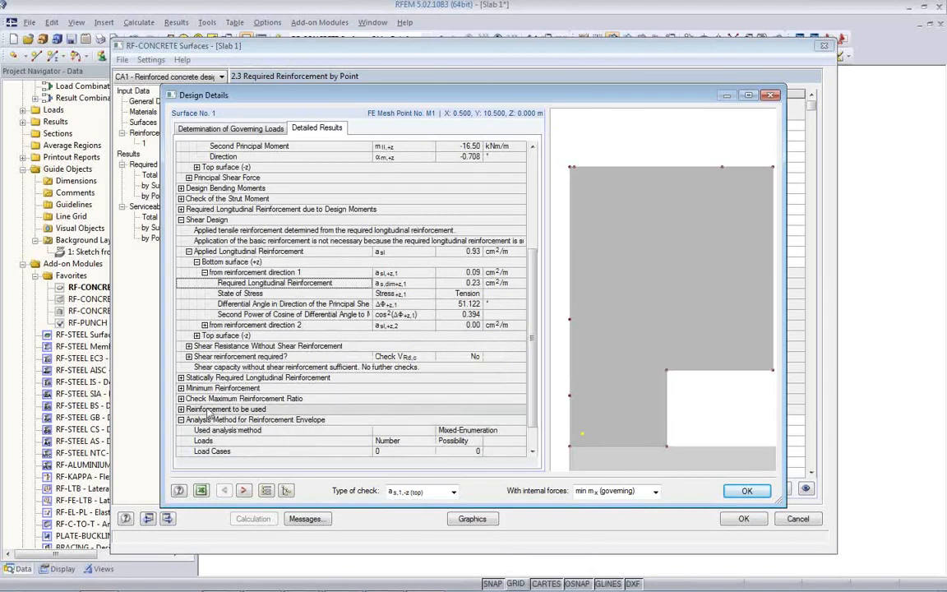
pyautogui.click(181, 398)
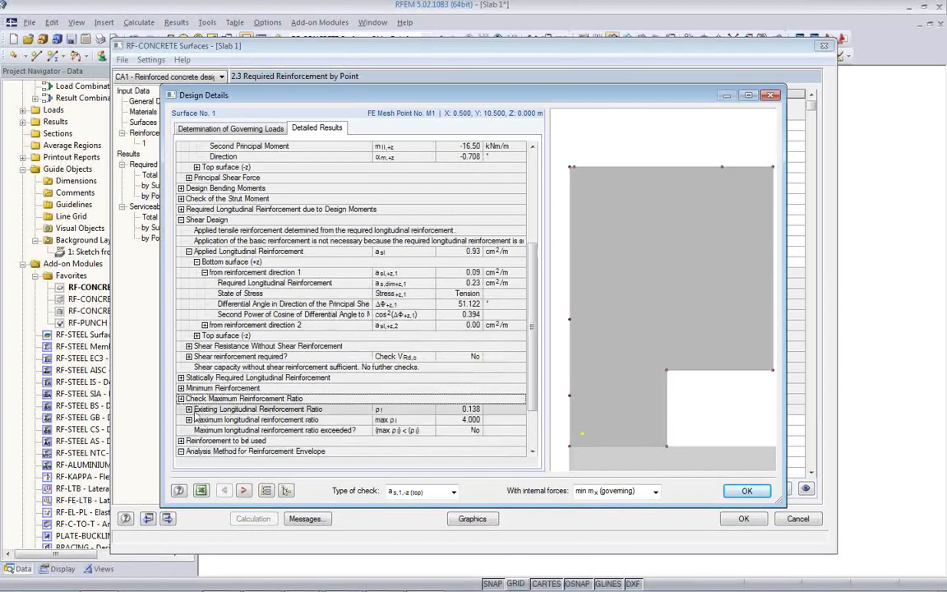
pyautogui.click(188, 409)
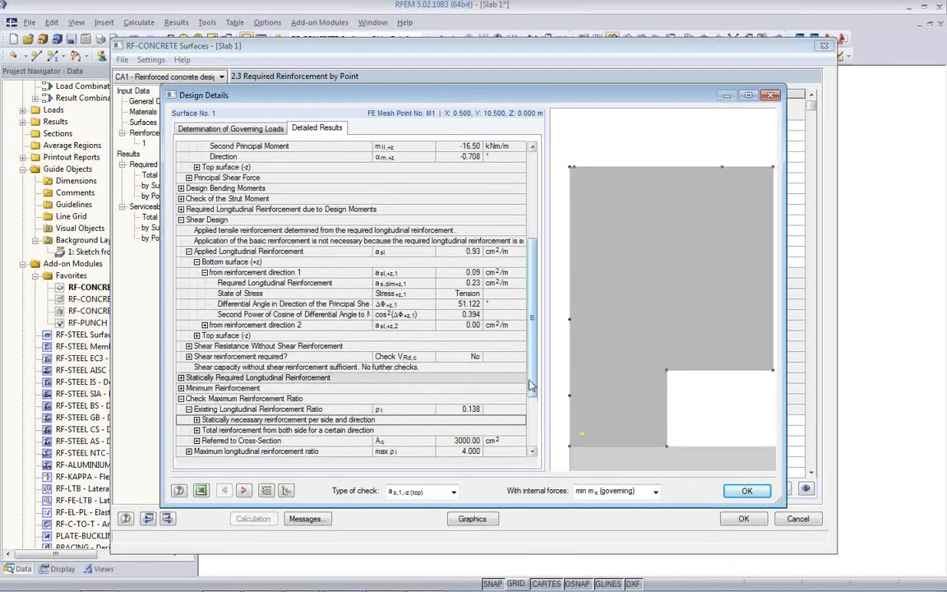
# - Examine the statically necessary reinforcement on the bottom surface in the maximum reinforcement ratio check, and close the design details
pyautogui.scroll(-3, 530, 384)
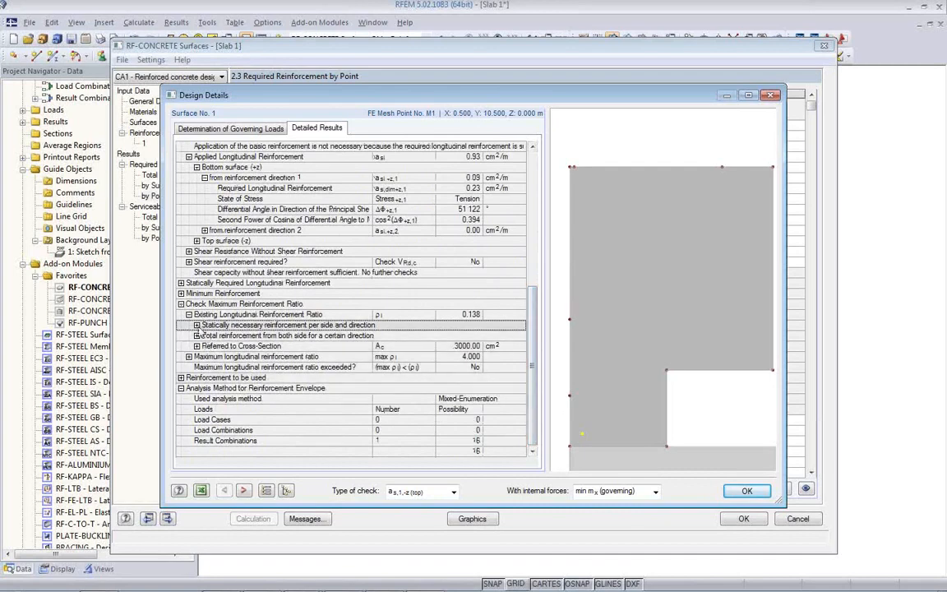
pyautogui.click(196, 325)
pyautogui.click(204, 336)
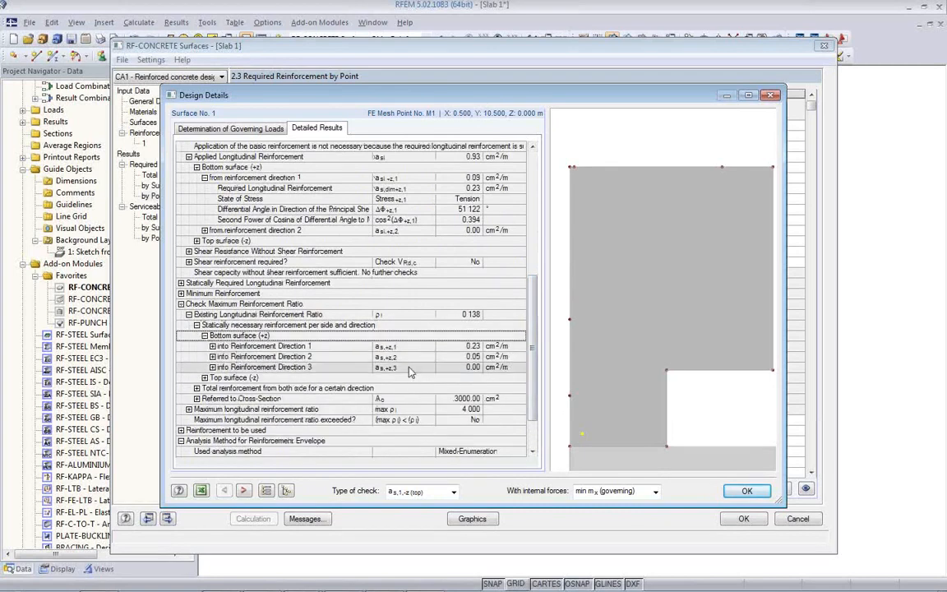
pyautogui.click(746, 491)
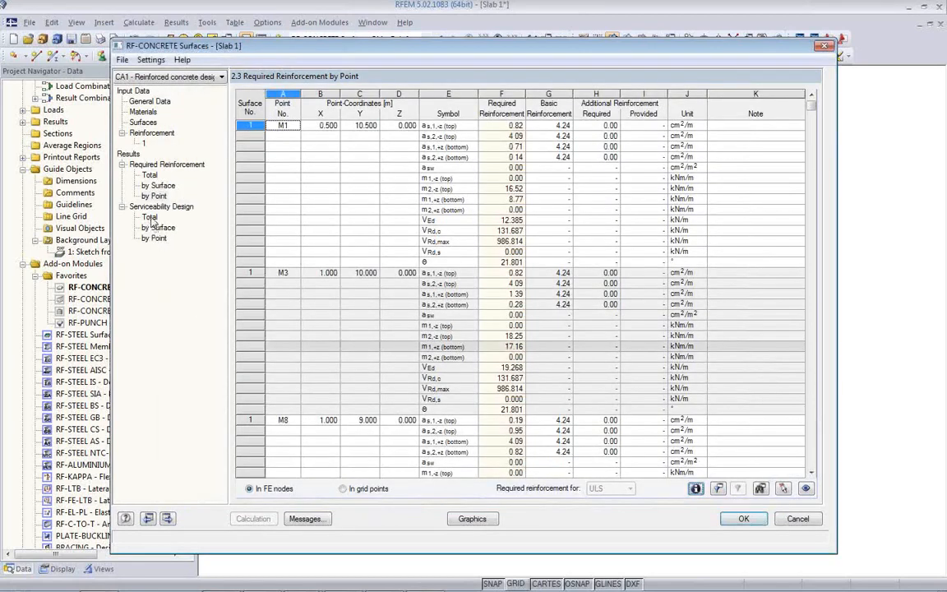
# - Review the total serviceability design results and locate the governing points for crack width, steel stress and concrete stress in the model
pyautogui.click(150, 217)
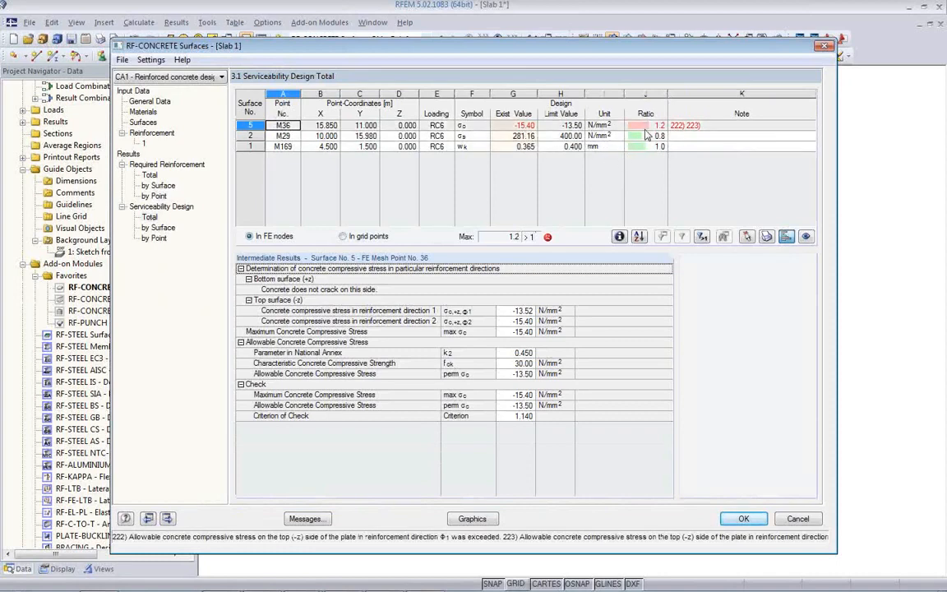
pyautogui.moveTo(480, 51); pyautogui.dragTo(476, 358)
pyautogui.click(467, 452)
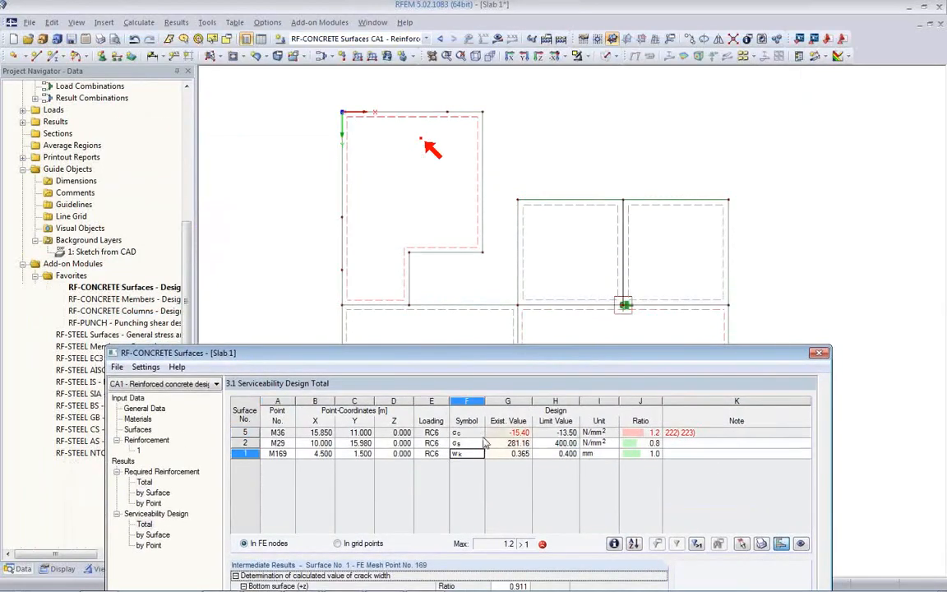
pyautogui.click(497, 443)
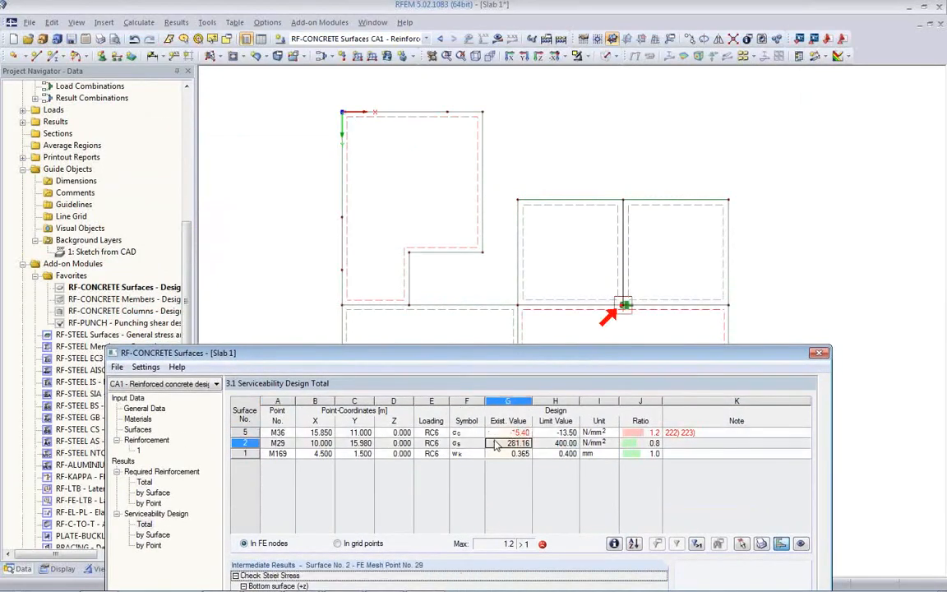
pyautogui.click(501, 433)
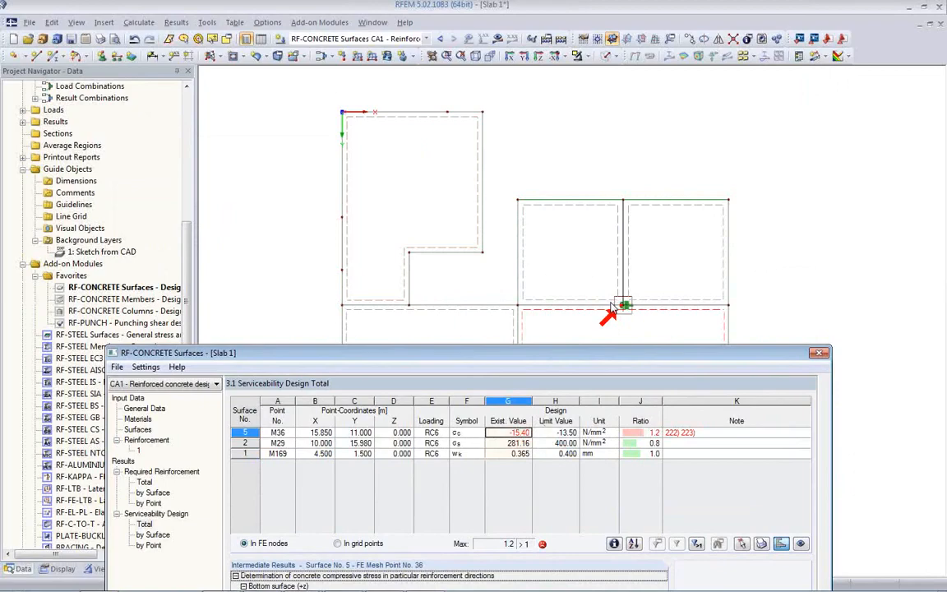
pyautogui.moveTo(574, 356); pyautogui.dragTo(549, 110)
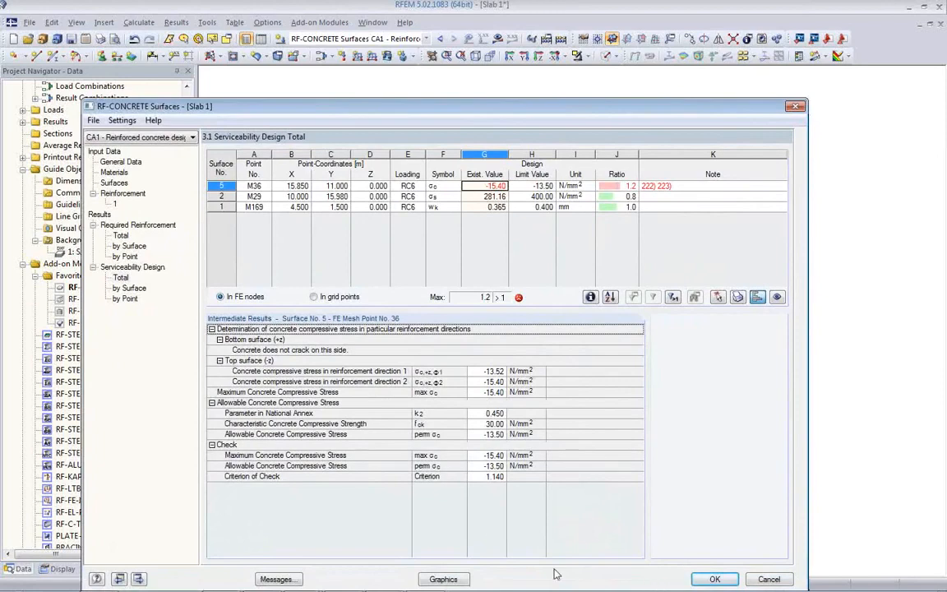
# - Show the design results graphically on the slab and display the required bottom reinforcement in direction 2
pyautogui.click(442, 579)
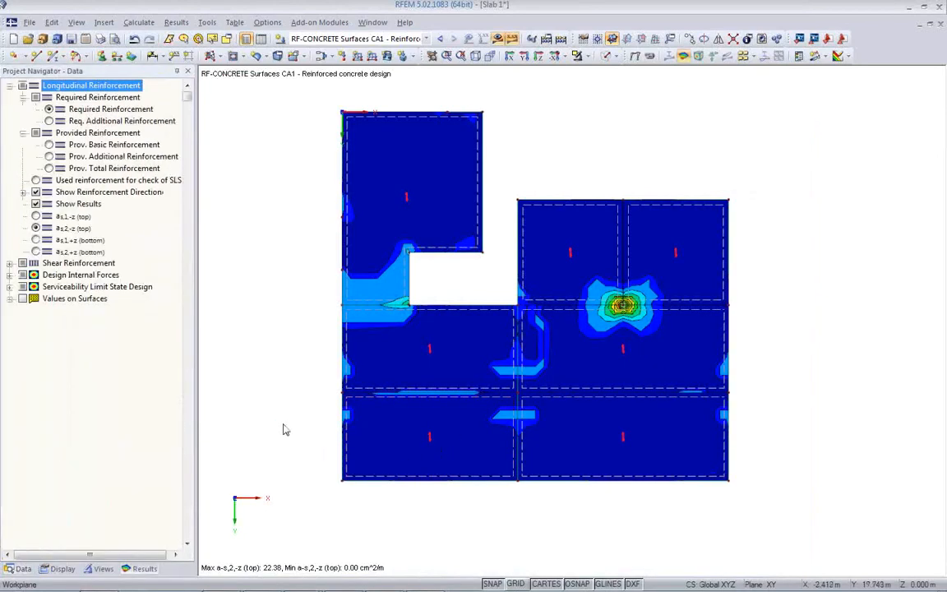
pyautogui.moveTo(284, 411); pyautogui.dragTo(276, 400, button='middle')
pyautogui.scroll(-1, 277, 399)
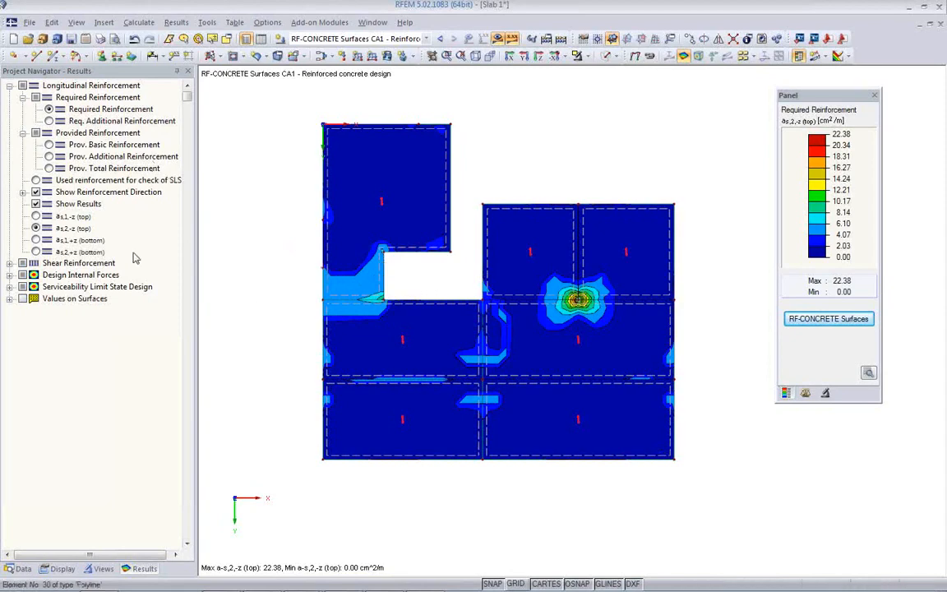
pyautogui.click(36, 251)
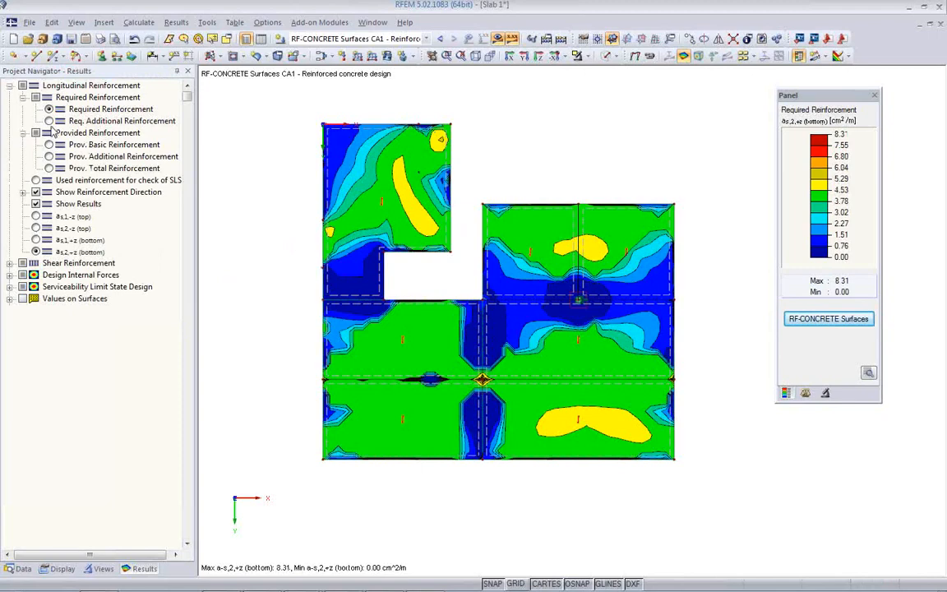
# - Review the required additional reinforcement for the top and bottom surfaces in both reinforcement directions
pyautogui.click(48, 121)
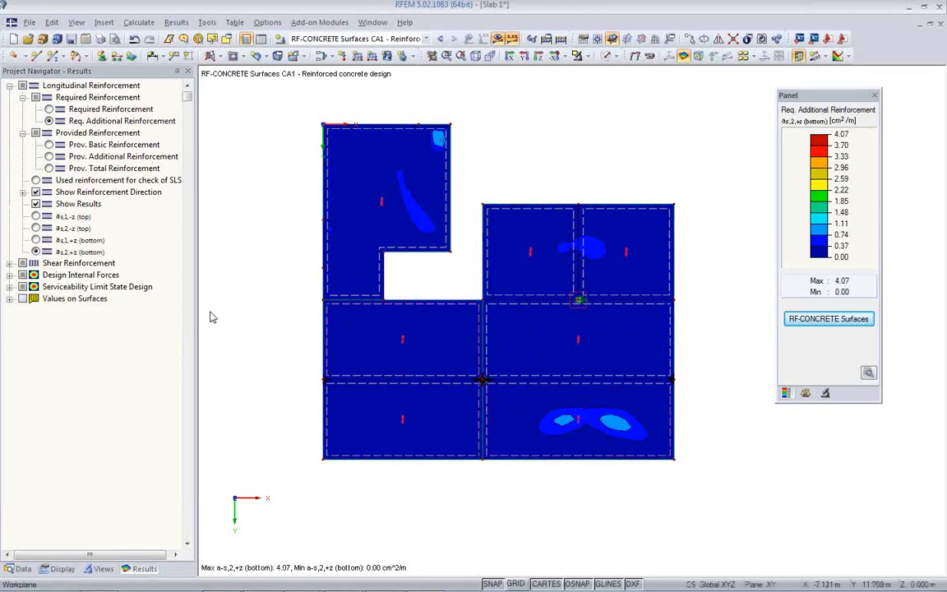
pyautogui.click(35, 216)
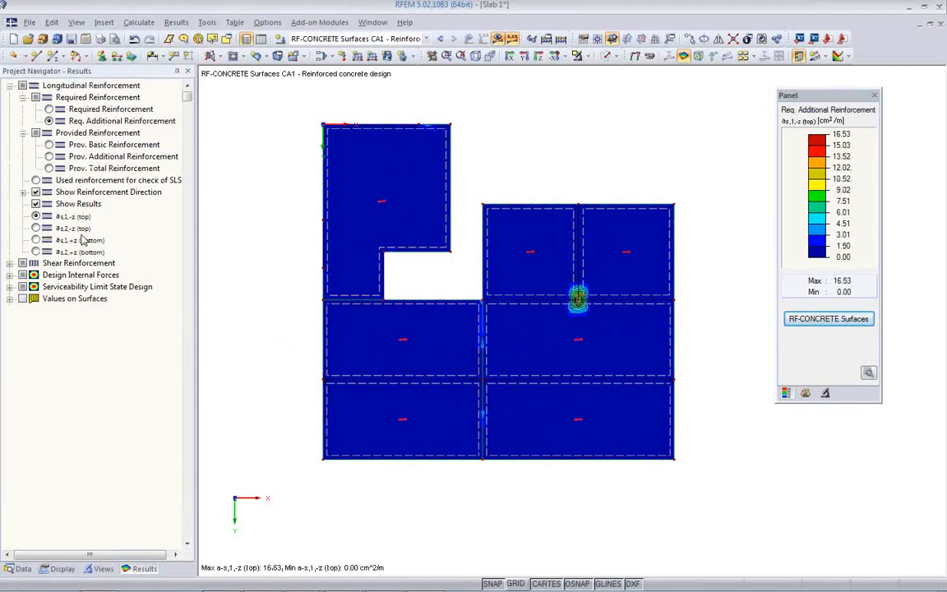
pyautogui.click(36, 228)
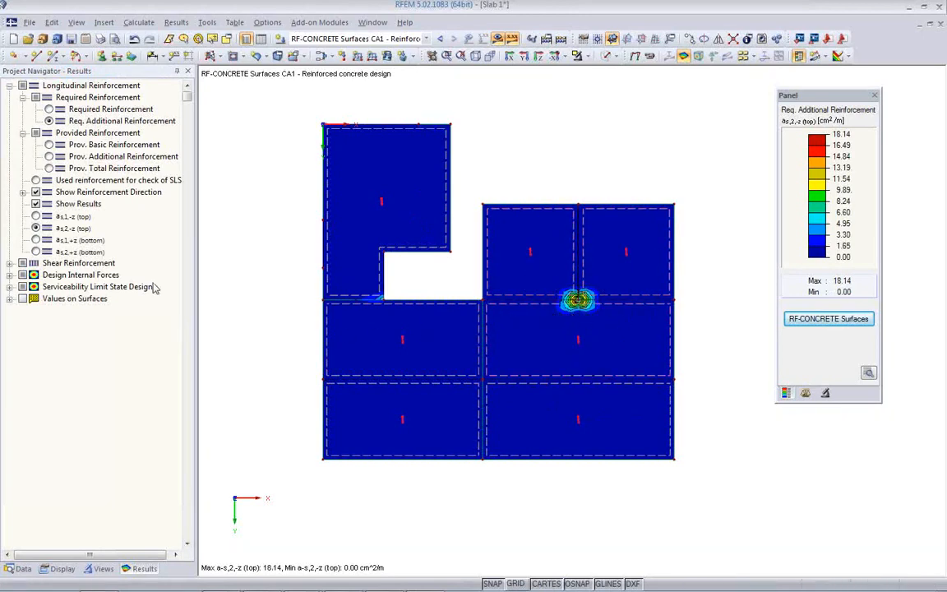
pyautogui.click(36, 240)
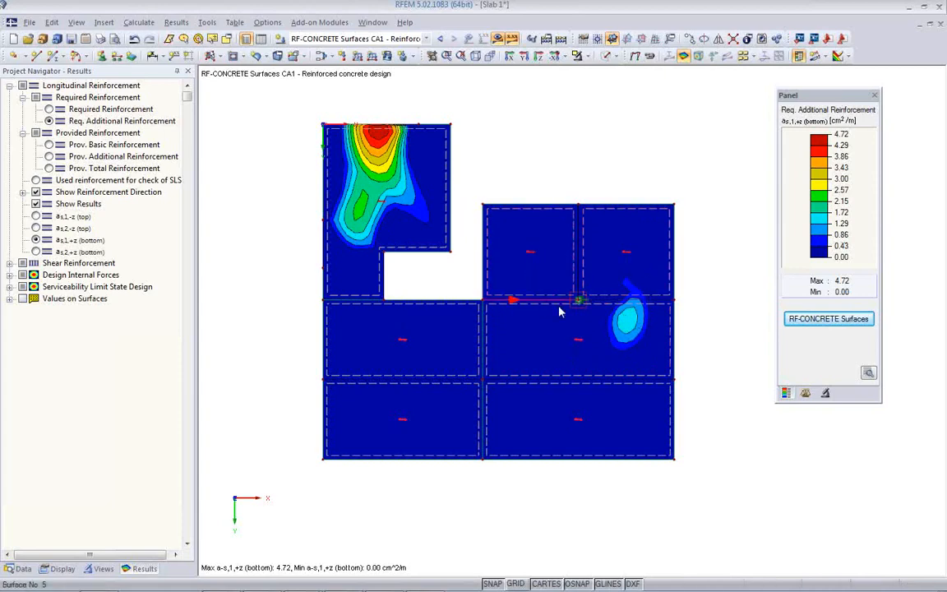
pyautogui.click(35, 252)
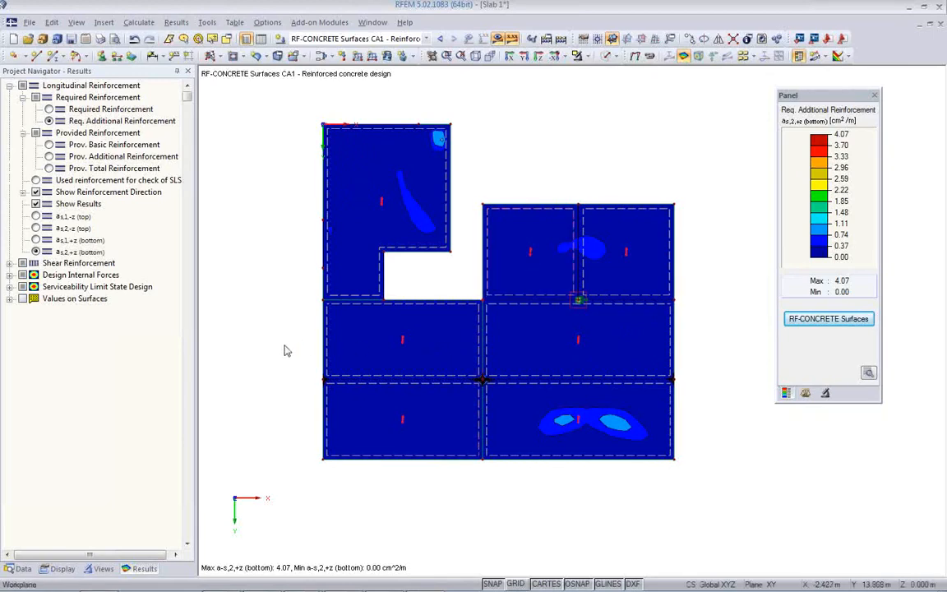
# - Review the serviceability limit state ratios for concrete stress σc, steel stress σs and crack width wk on the slab
pyautogui.click(9, 287)
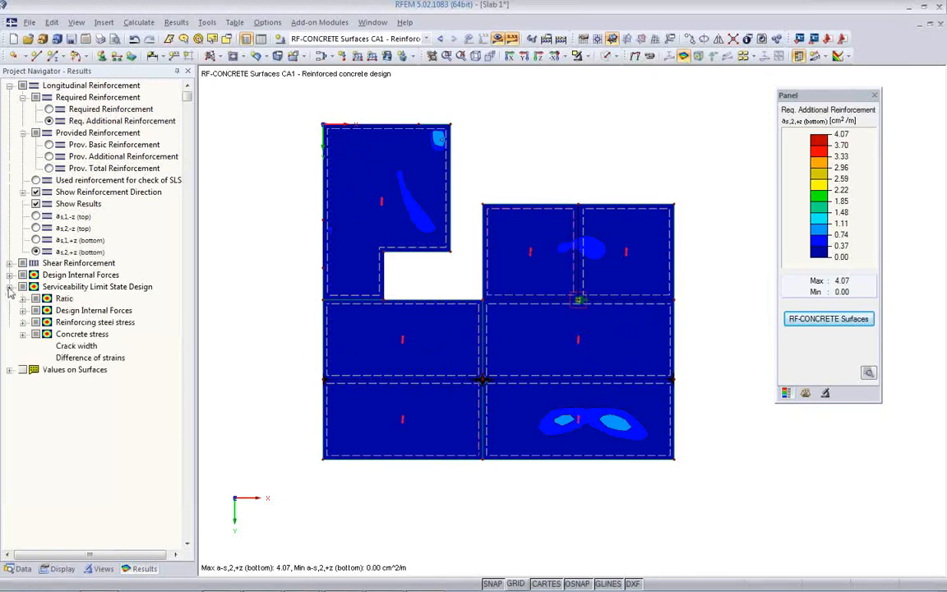
pyautogui.click(22, 298)
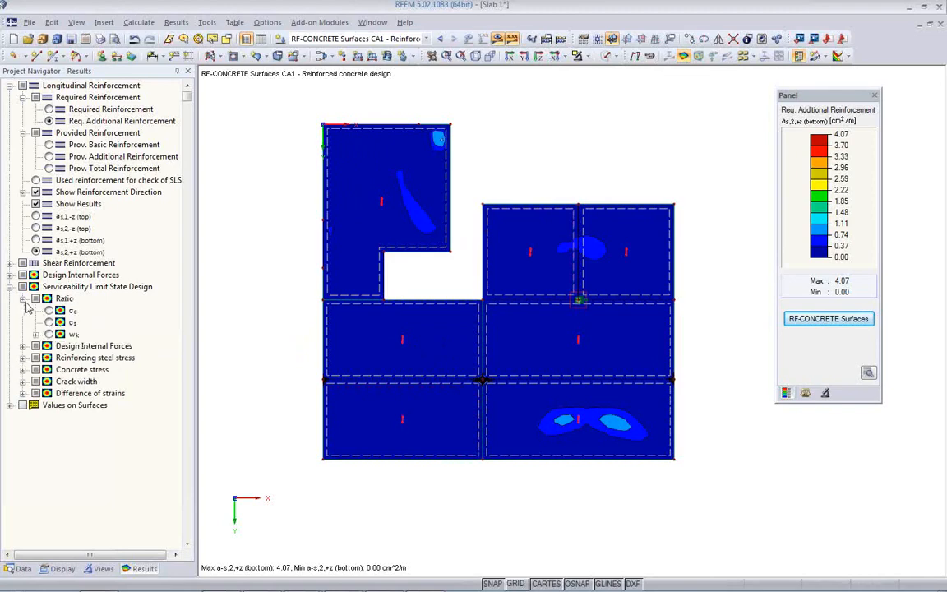
pyautogui.click(49, 311)
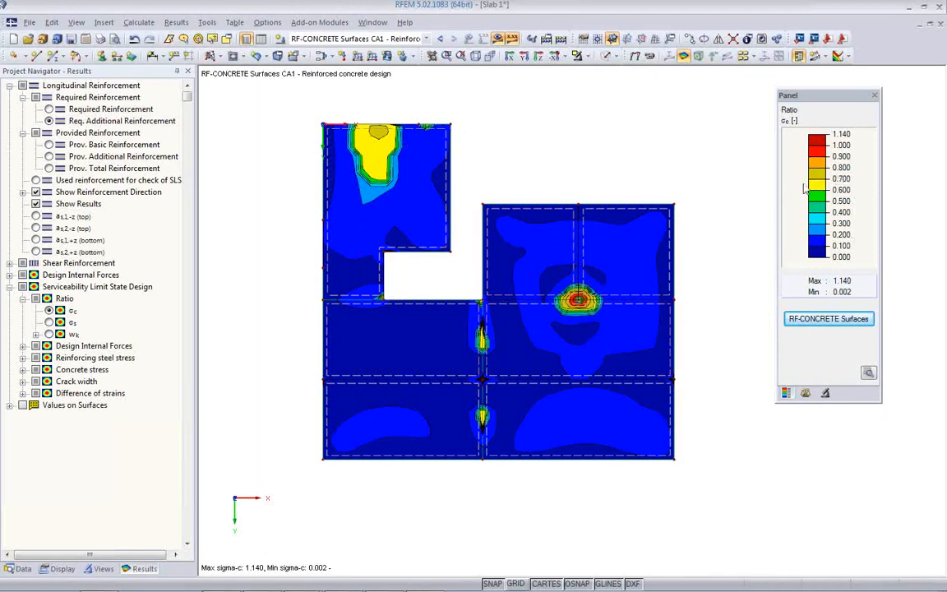
pyautogui.click(49, 322)
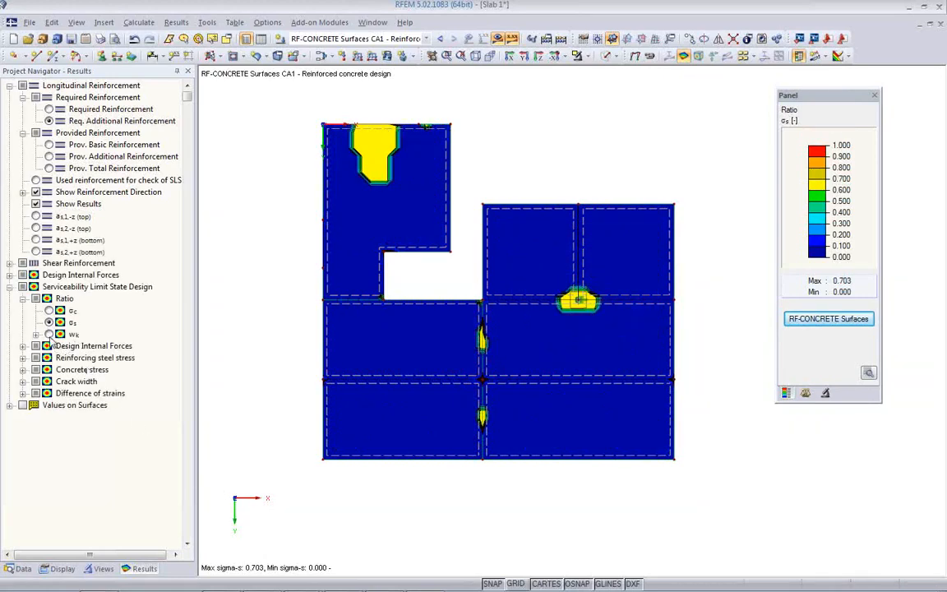
pyautogui.click(48, 335)
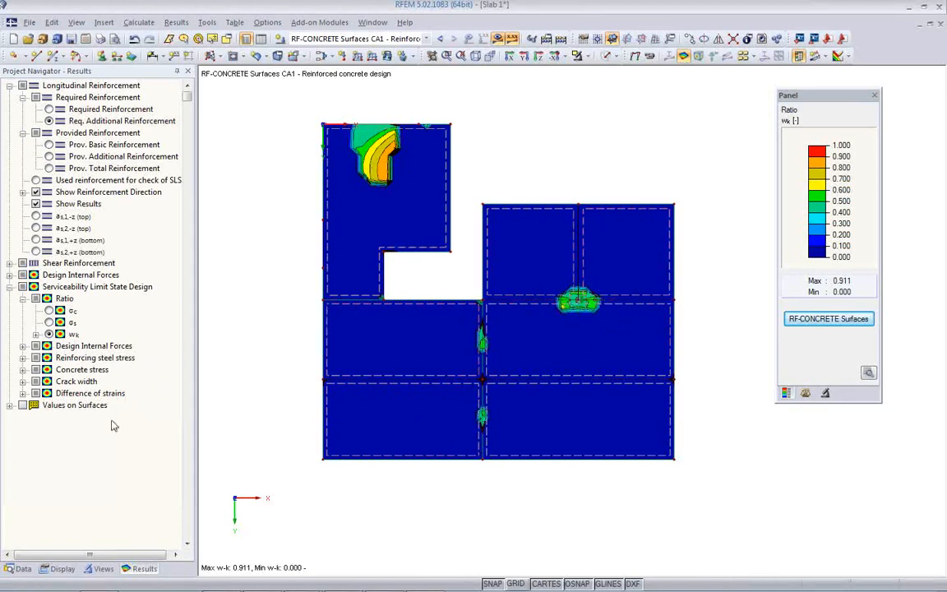
# - Compare the bottom-surface crack widths in direction 2, the resultant crack width and the crack widths in direction 1
pyautogui.click(23, 381)
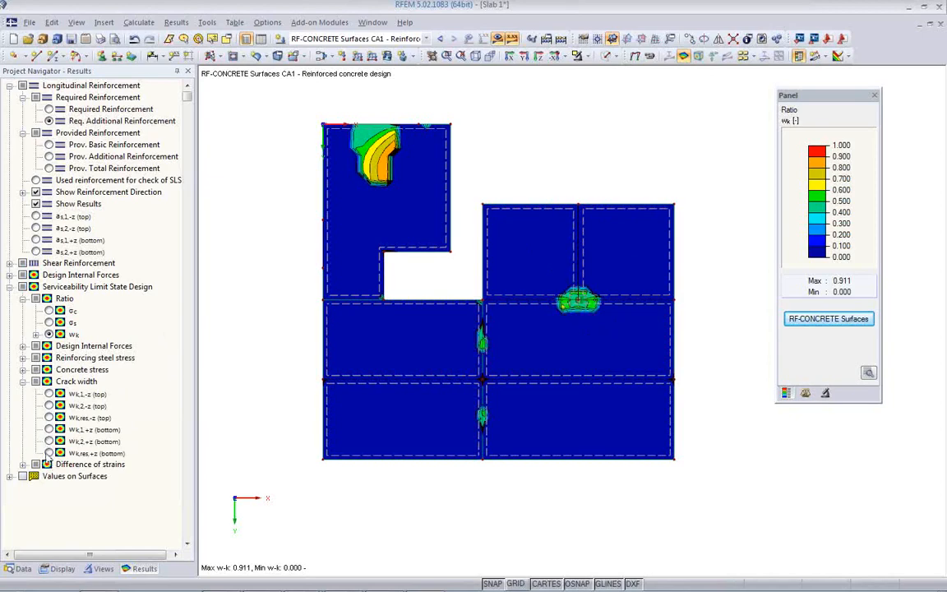
pyautogui.click(49, 441)
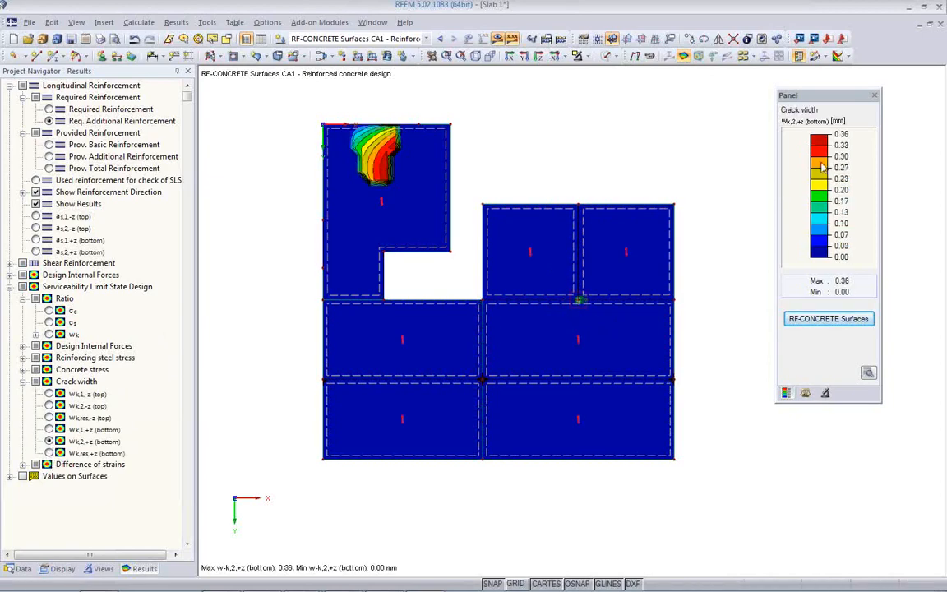
pyautogui.click(49, 453)
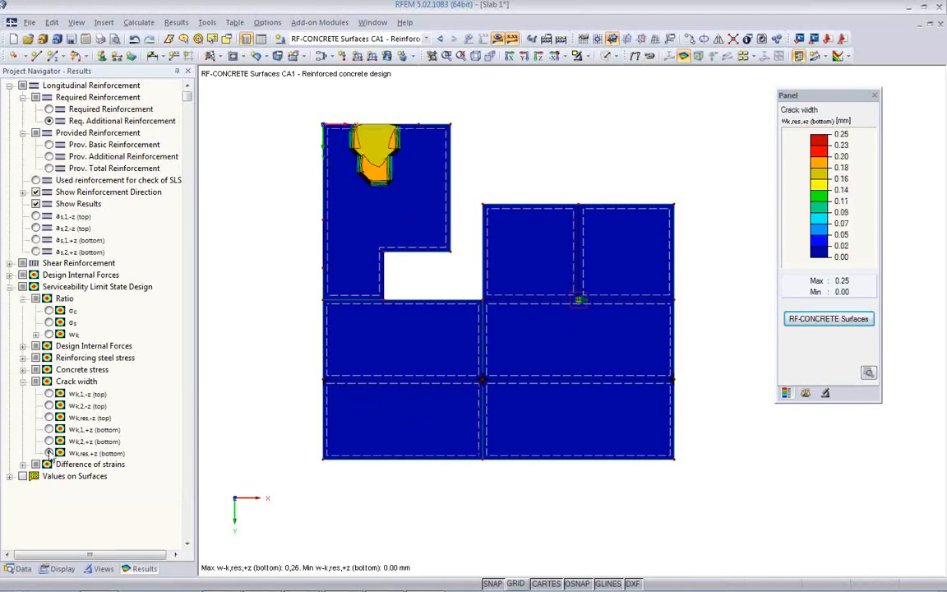
pyautogui.click(49, 441)
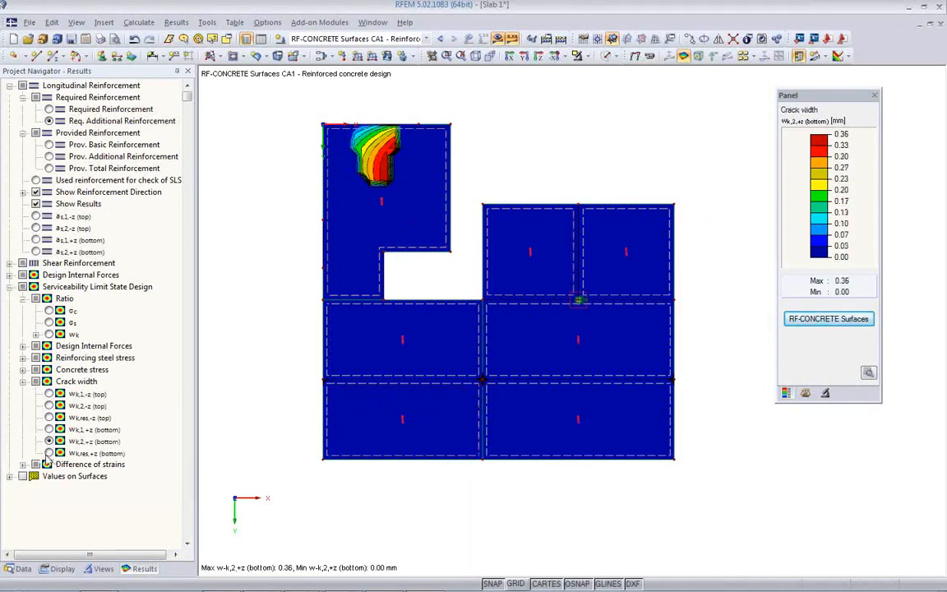
pyautogui.click(49, 429)
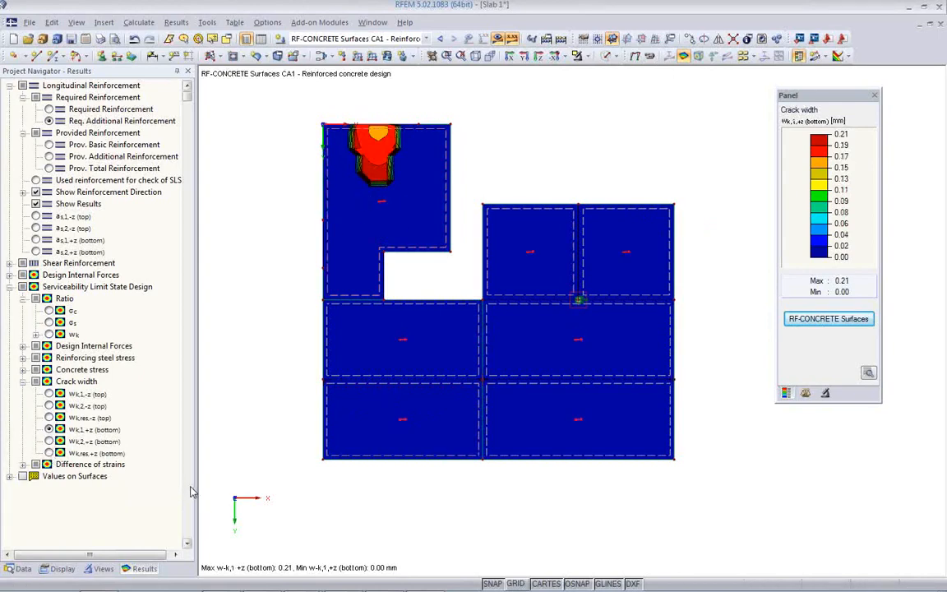
# - Turn on result values on the surfaces and set the max/min values to those of all surfaces
pyautogui.click(9, 475)
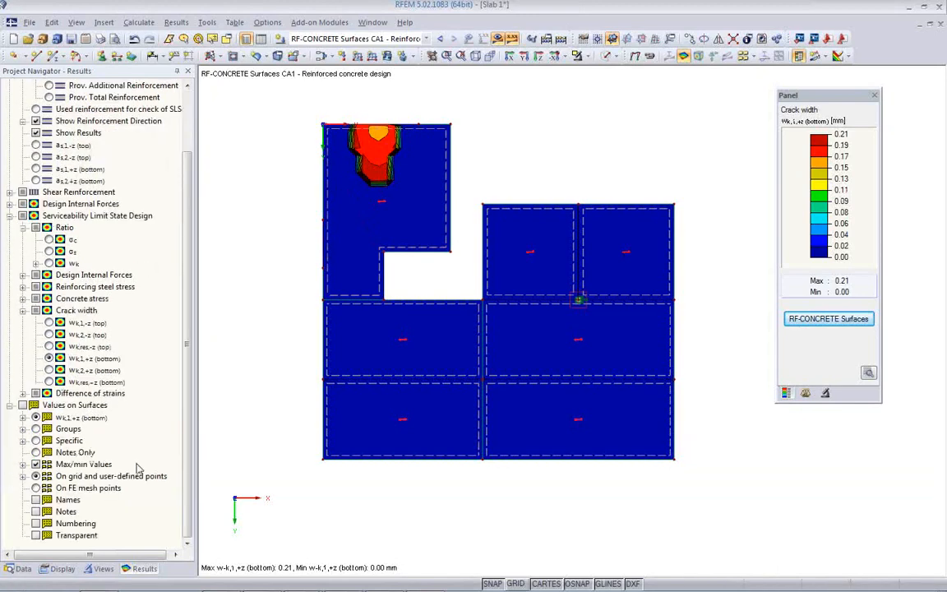
pyautogui.click(33, 405)
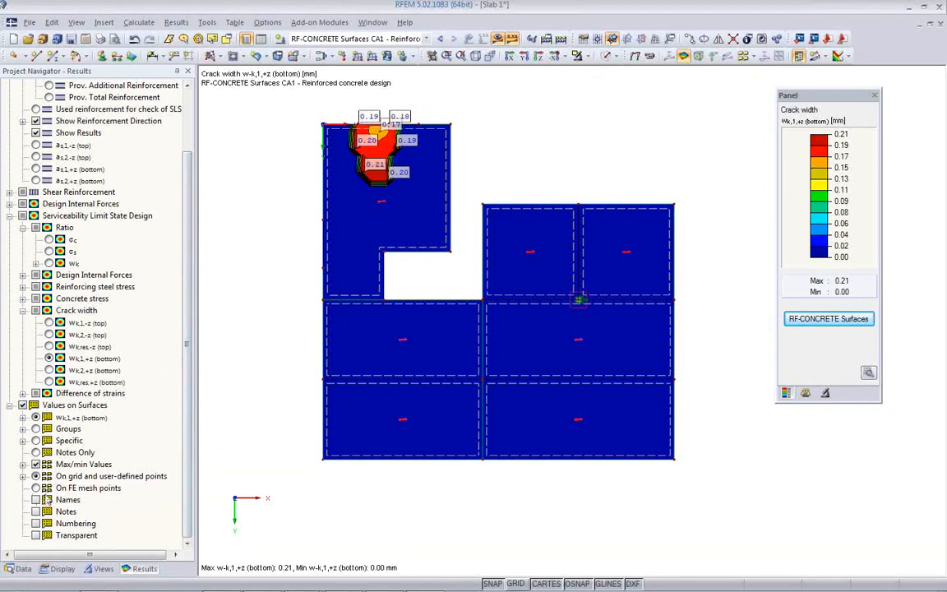
pyautogui.click(23, 464)
pyautogui.click(48, 487)
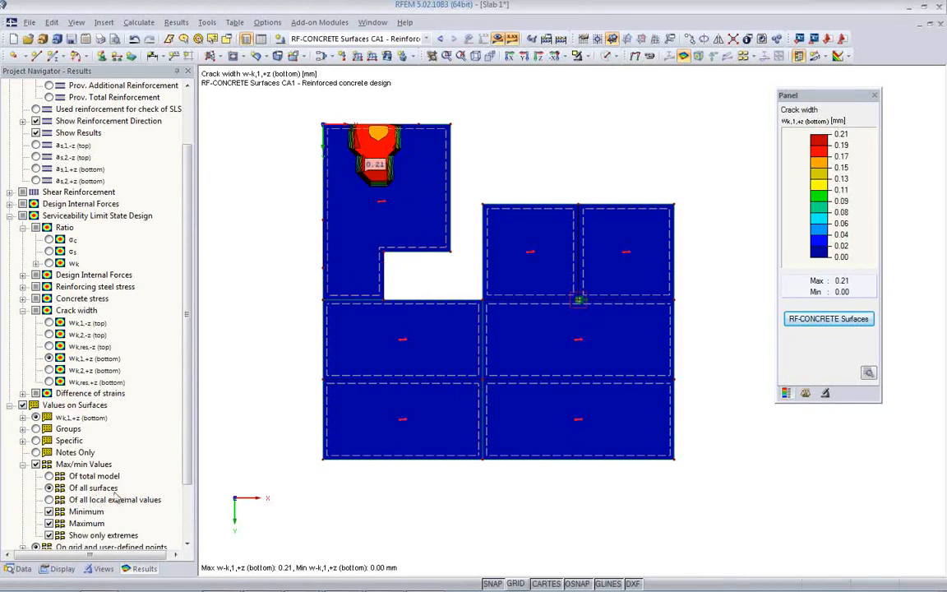
# - Review the labelled surface extremes of the σc, σs and wk serviceability ratios
pyautogui.scroll(-2, 177, 419)
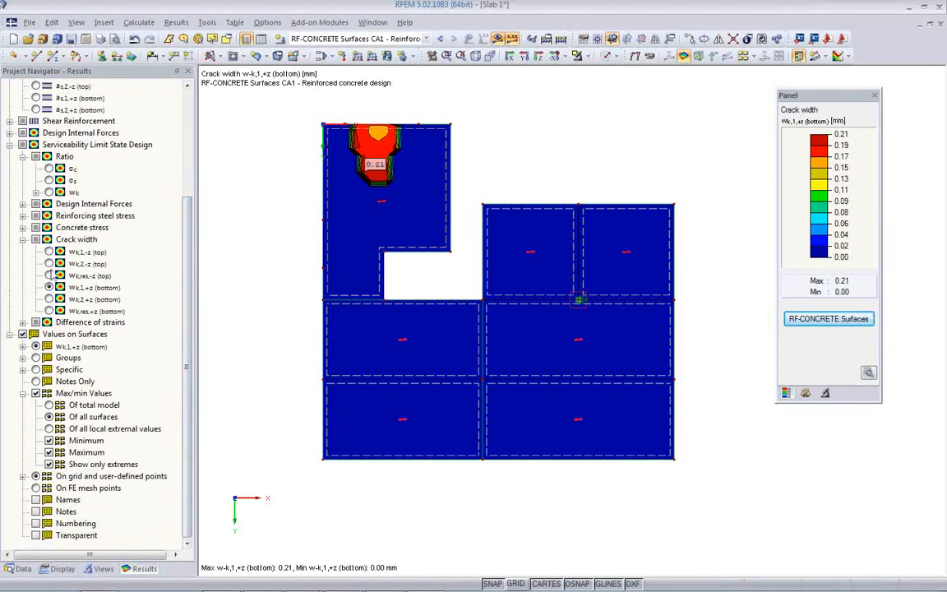
pyautogui.click(50, 169)
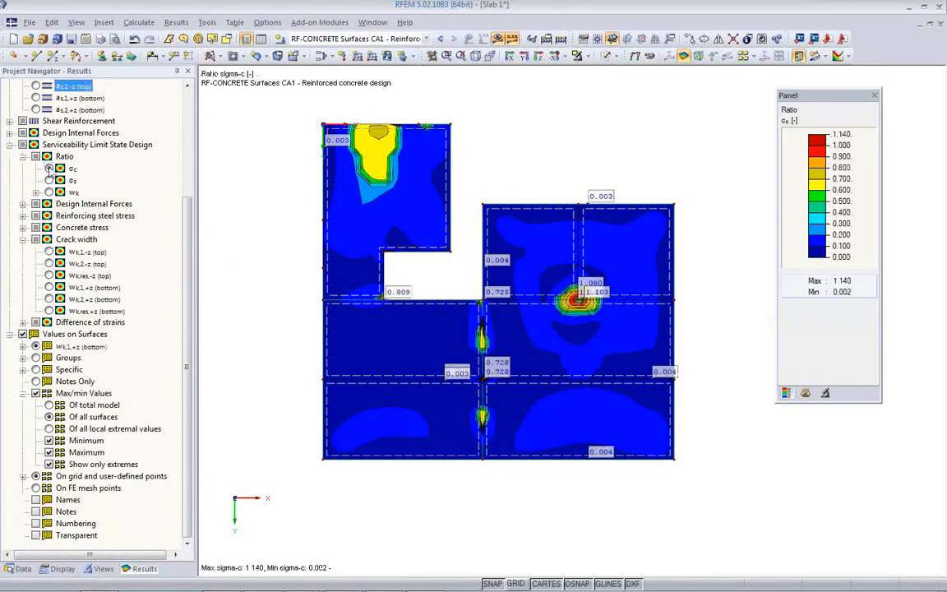
pyautogui.click(49, 180)
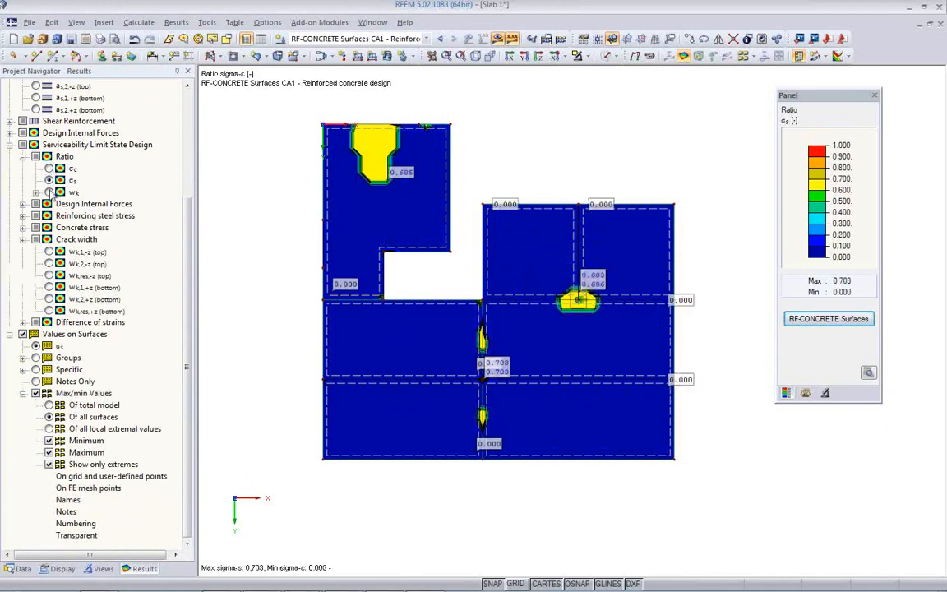
pyautogui.click(50, 191)
# - Display the bottom reinforcement in direction 2 with surface values, first as required additional and finally as required reinforcement
pyautogui.scroll(4, 187, 323)
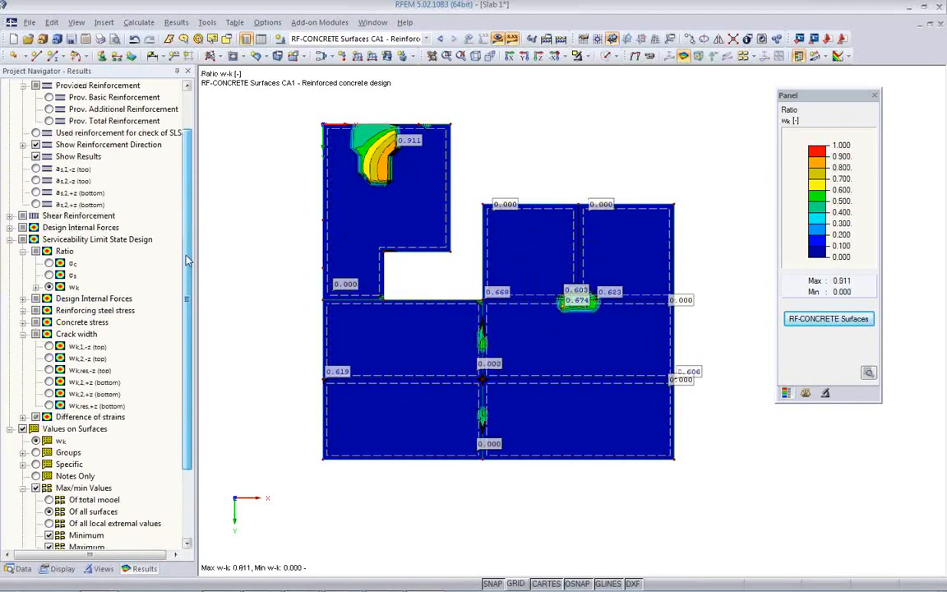
pyautogui.click(36, 251)
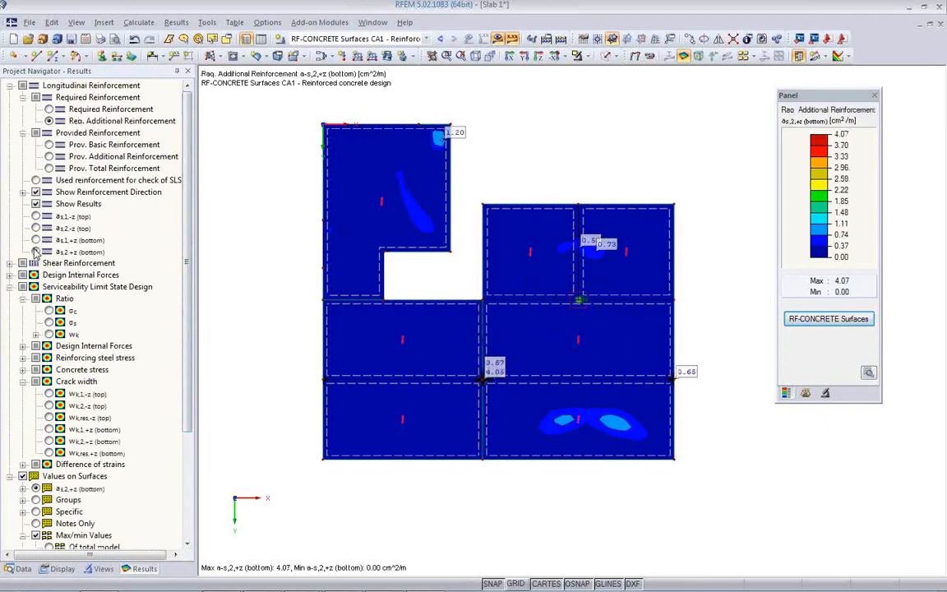
pyautogui.click(49, 109)
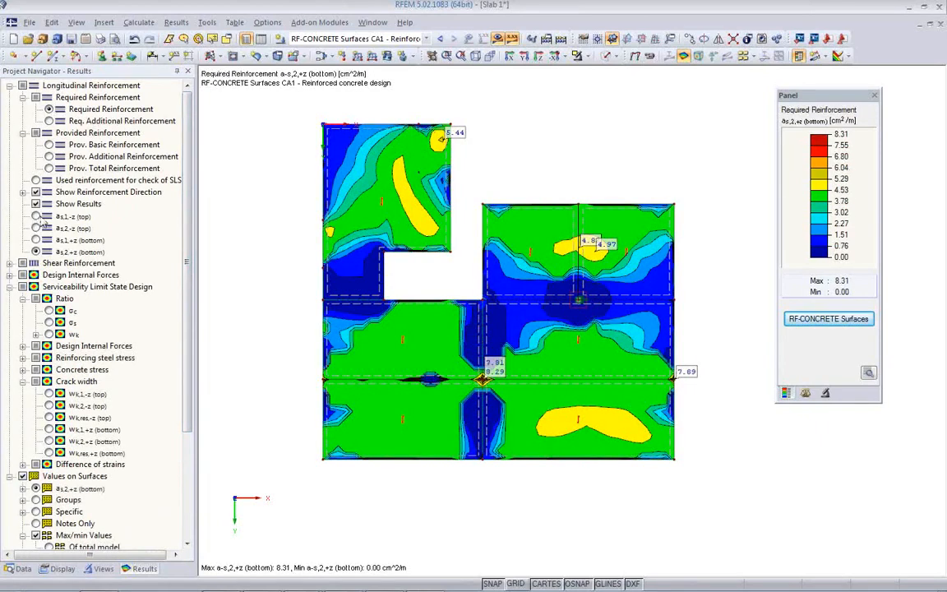
# - Compare the required reinforcement in direction 1 on both surfaces and direction 2 at the bottom, ending with as,1,-z (top)
pyautogui.click(36, 216)
pyautogui.click(36, 240)
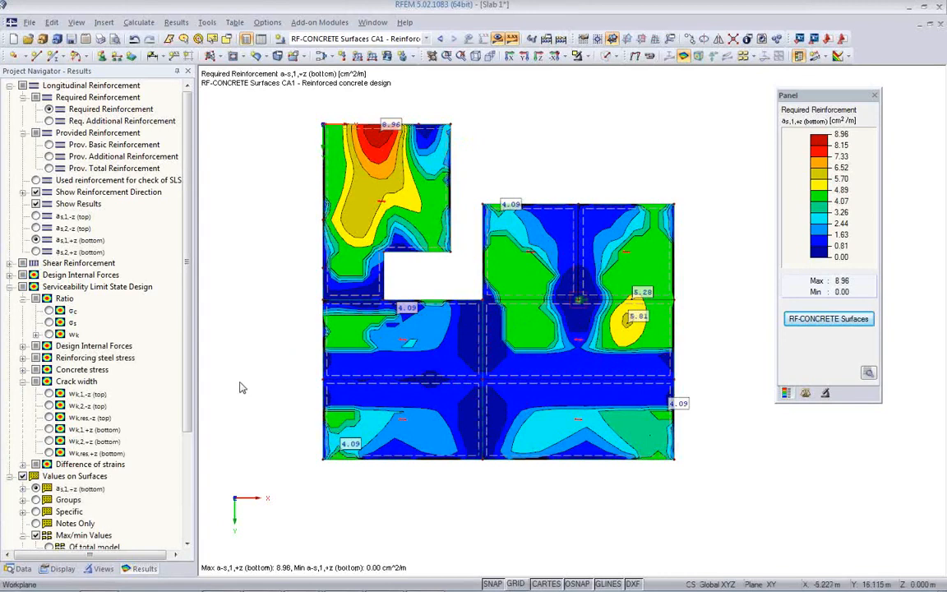
pyautogui.click(36, 251)
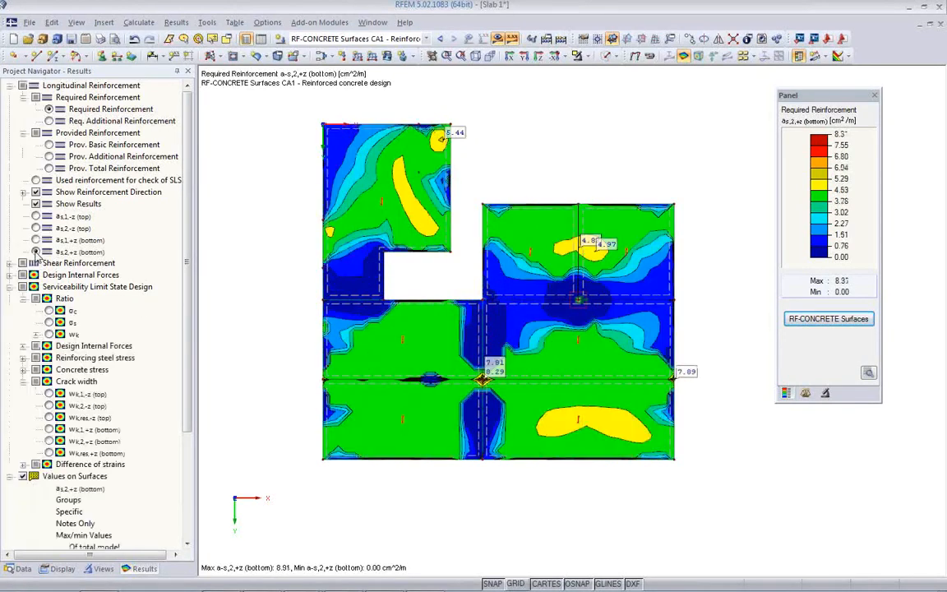
pyautogui.click(36, 216)
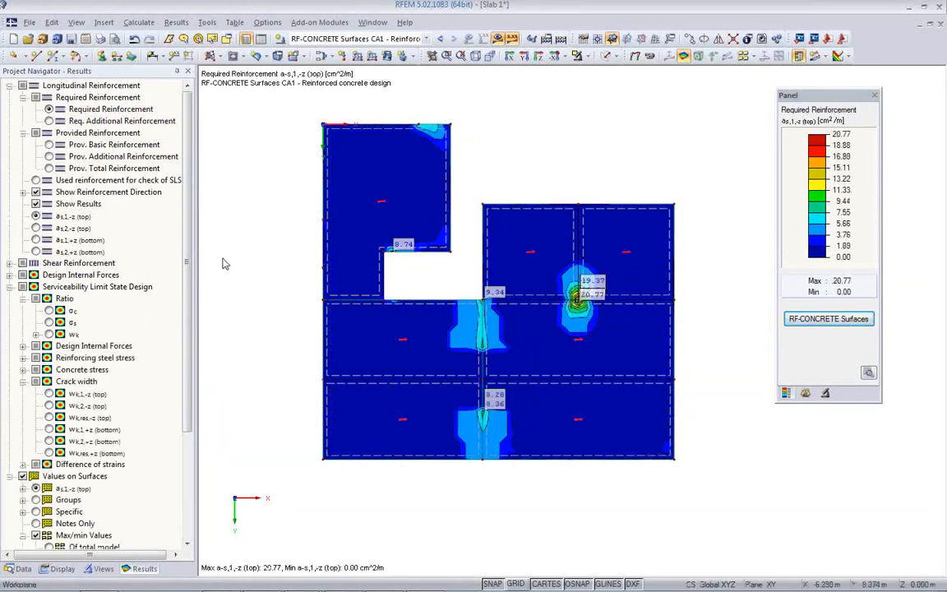
pyautogui.moveTo(304, 311); pyautogui.dragTo(338, 318, button='middle')
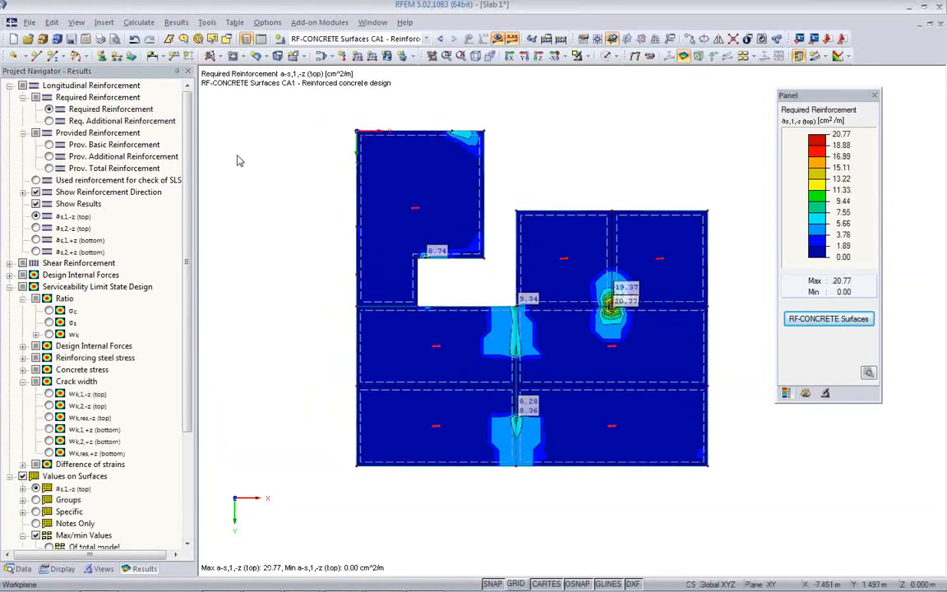
# - Set up a mass print of graphics to printout report PR1 with a picture height of 50 % of the page
pyautogui.click(101, 39)
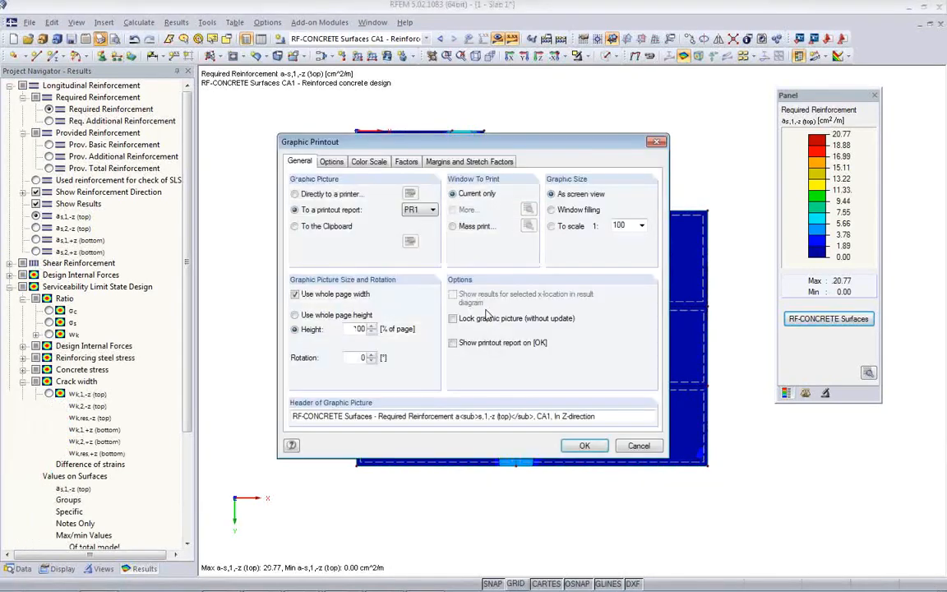
pyautogui.click(454, 226)
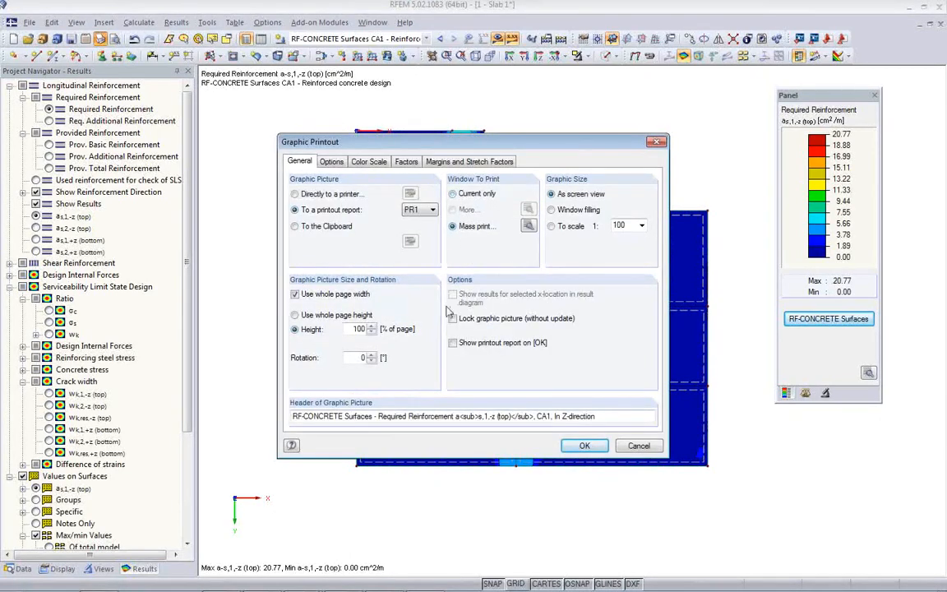
pyautogui.doubleClick(359, 329)
pyautogui.write('50')
pyautogui.click(529, 226)
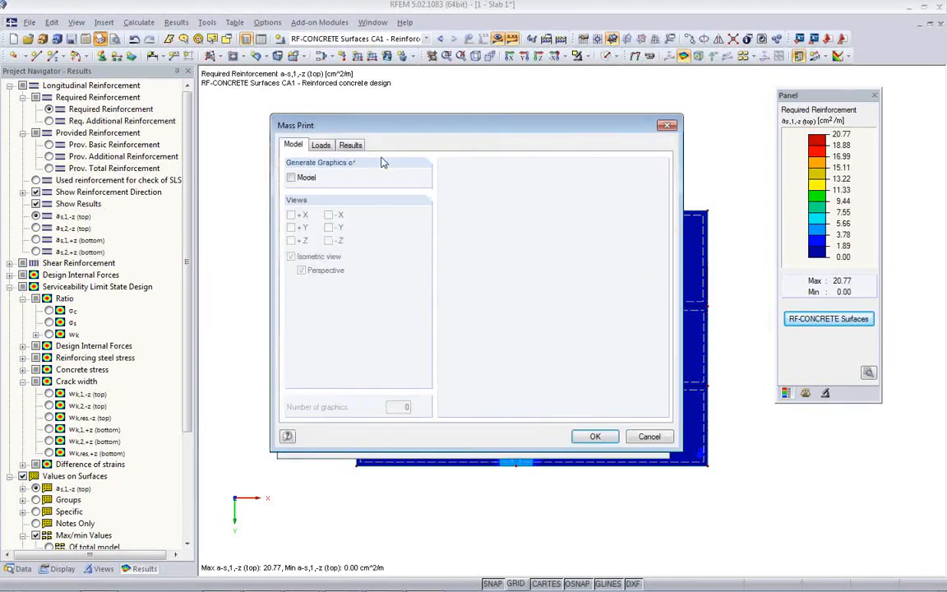
# - Include required and required additional reinforcement for both directions, top and bottom, in the mass print results and dismiss the graphic printout
pyautogui.click(352, 145)
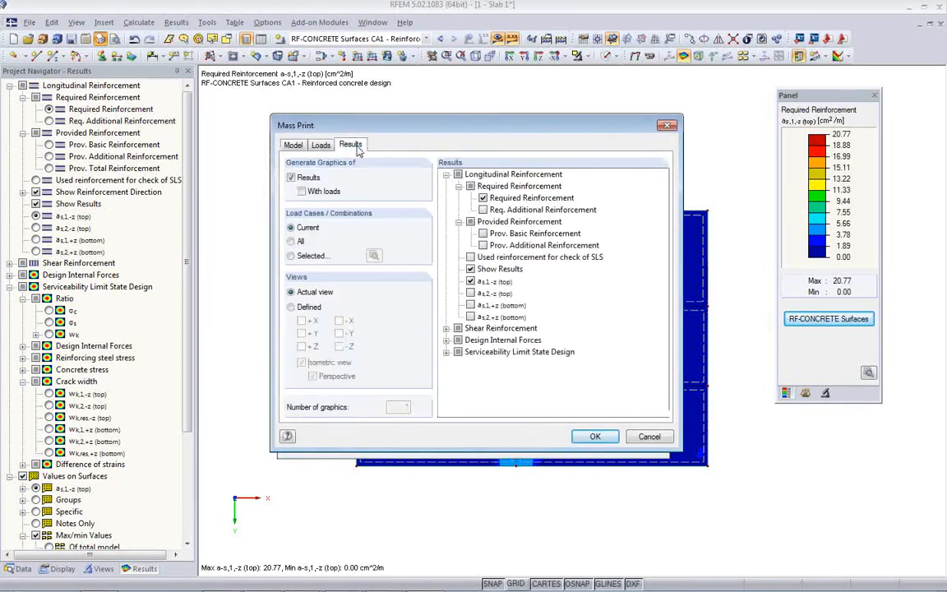
pyautogui.click(470, 294)
pyautogui.click(471, 317)
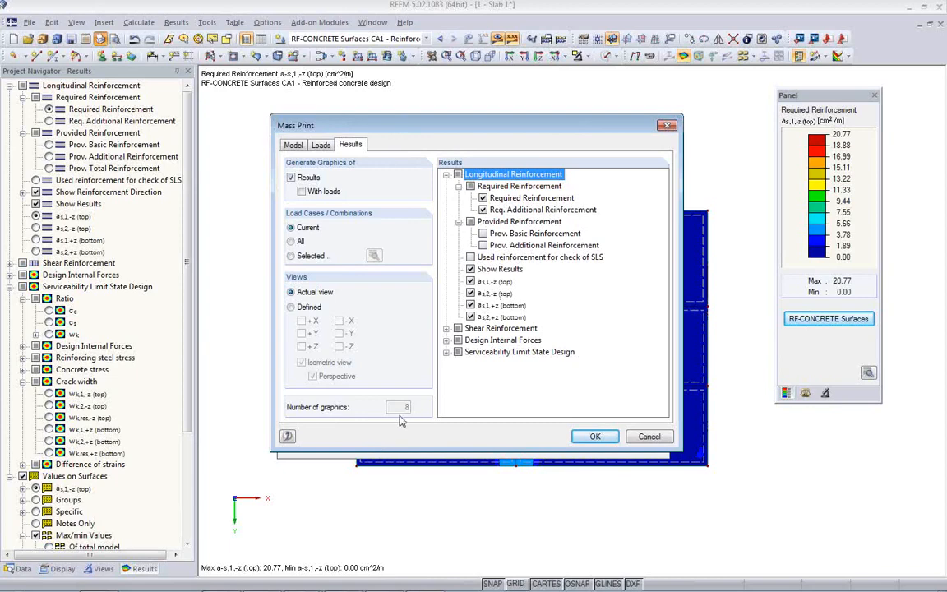
pyautogui.click(593, 440)
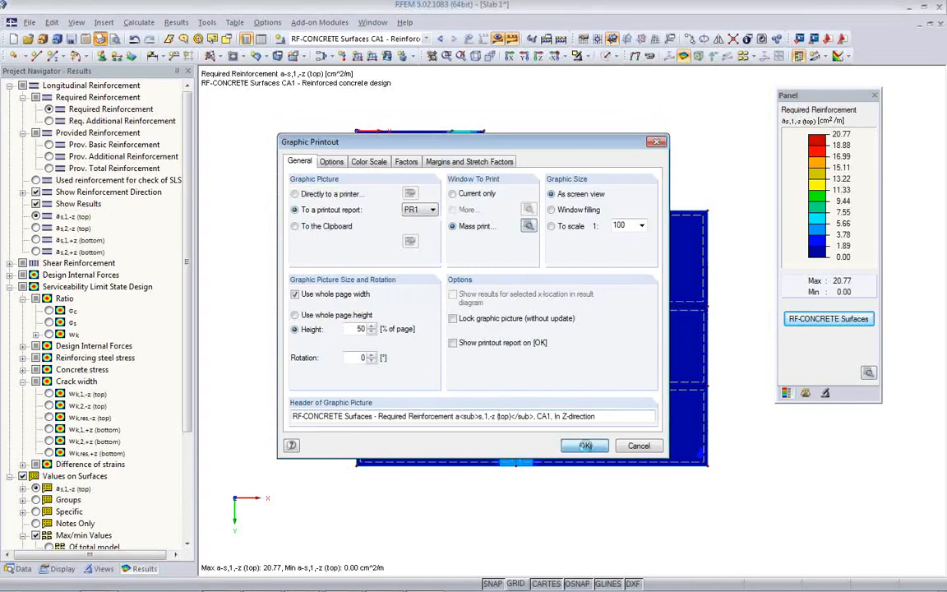
pyautogui.click(626, 452)
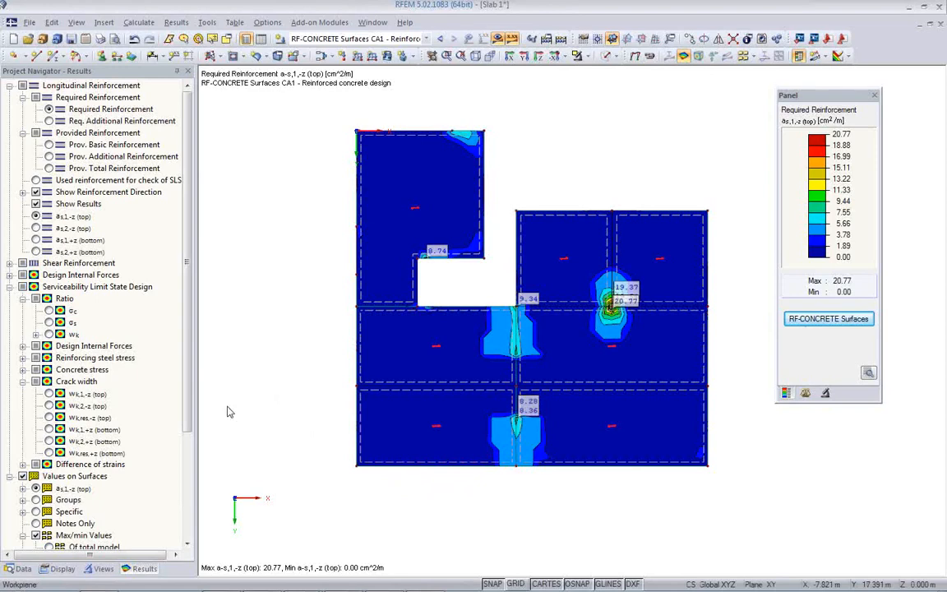
# - In RF-CONCRETE Members, assign RC5 to ultimate and RC6 to serviceability limit state design, with creep and shrinkage activated
pyautogui.click(498, 39)
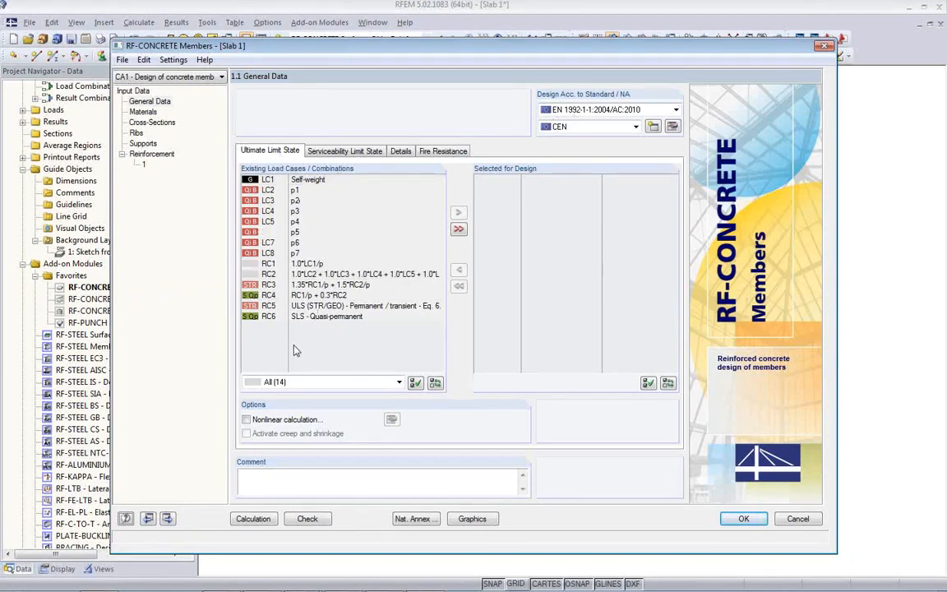
pyautogui.doubleClick(317, 308)
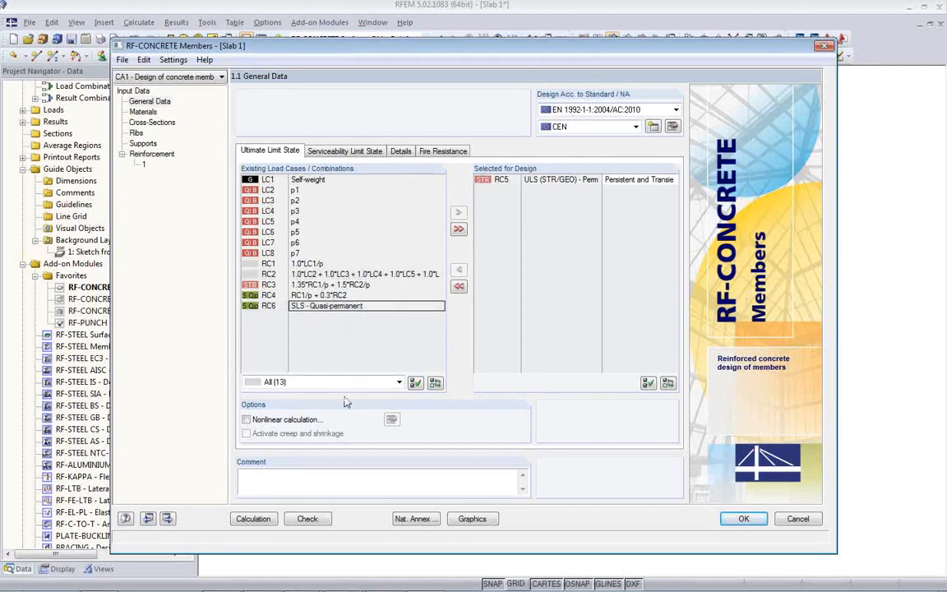
pyautogui.click(301, 149)
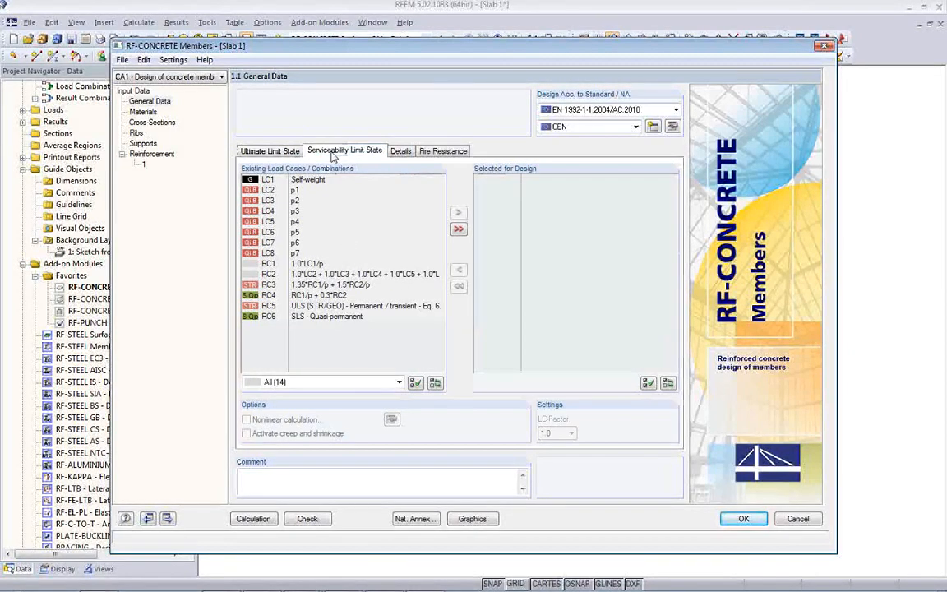
pyautogui.doubleClick(334, 319)
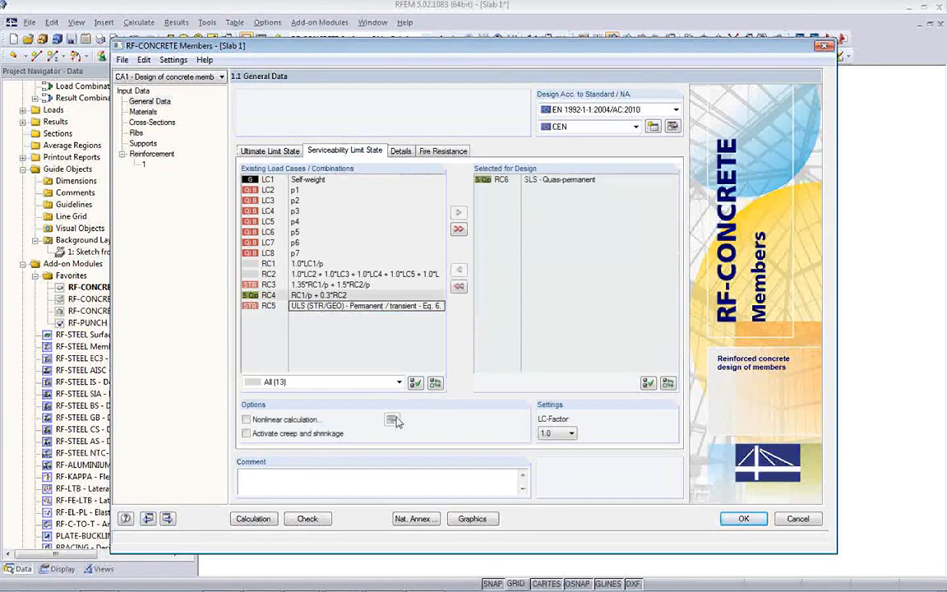
pyautogui.click(246, 433)
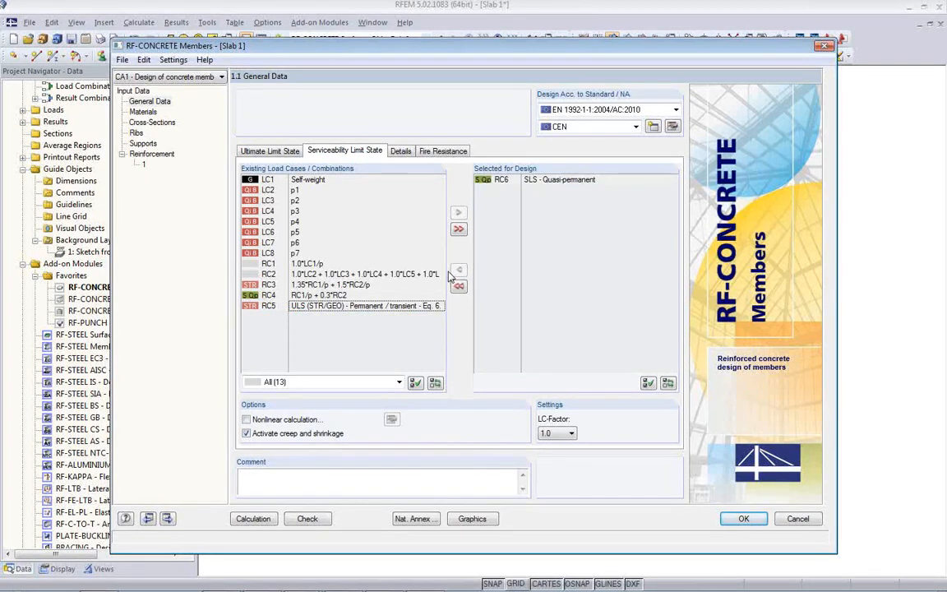
# - Review the fire resistance settings, the material properties and the cross-section of the members
pyautogui.click(444, 153)
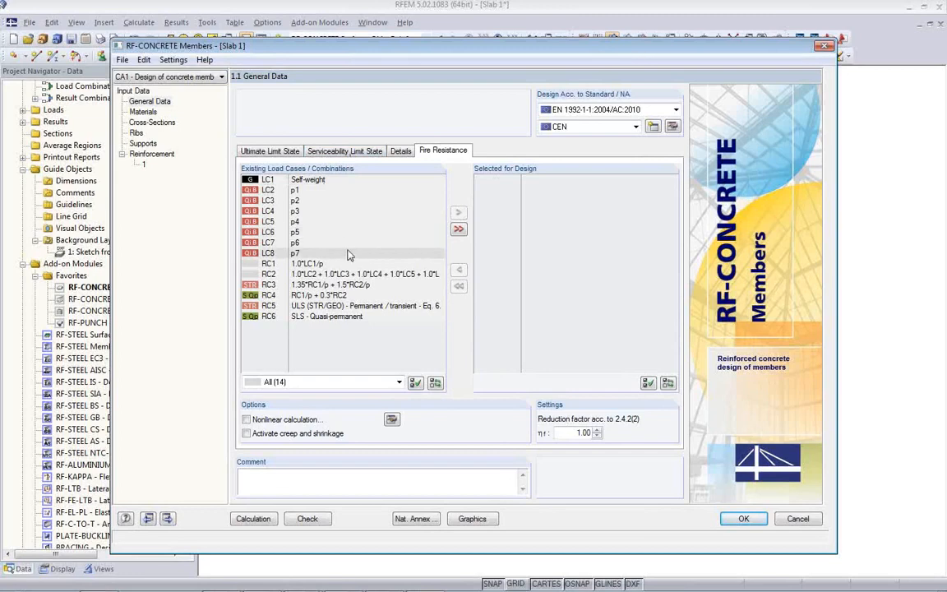
pyautogui.click(340, 150)
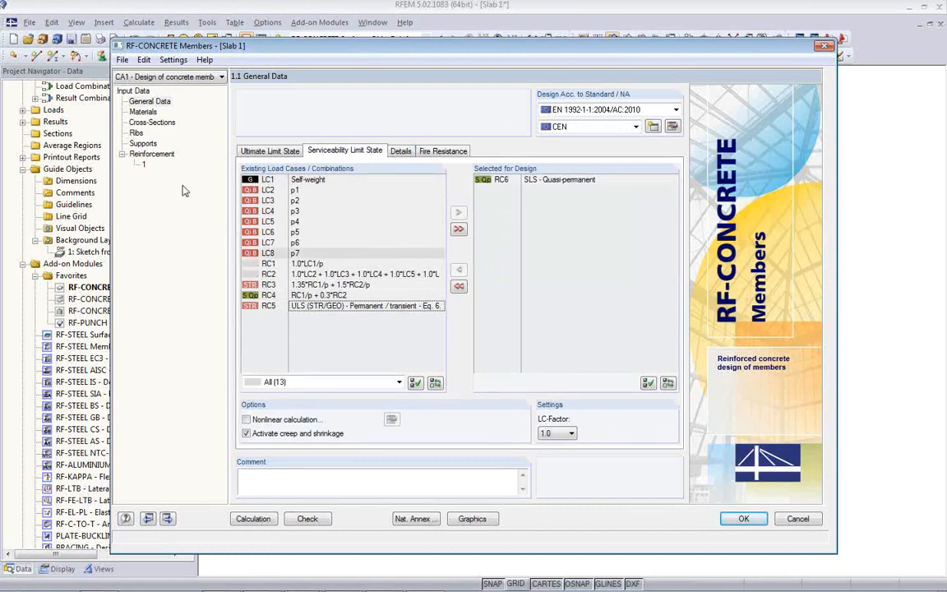
pyautogui.click(144, 112)
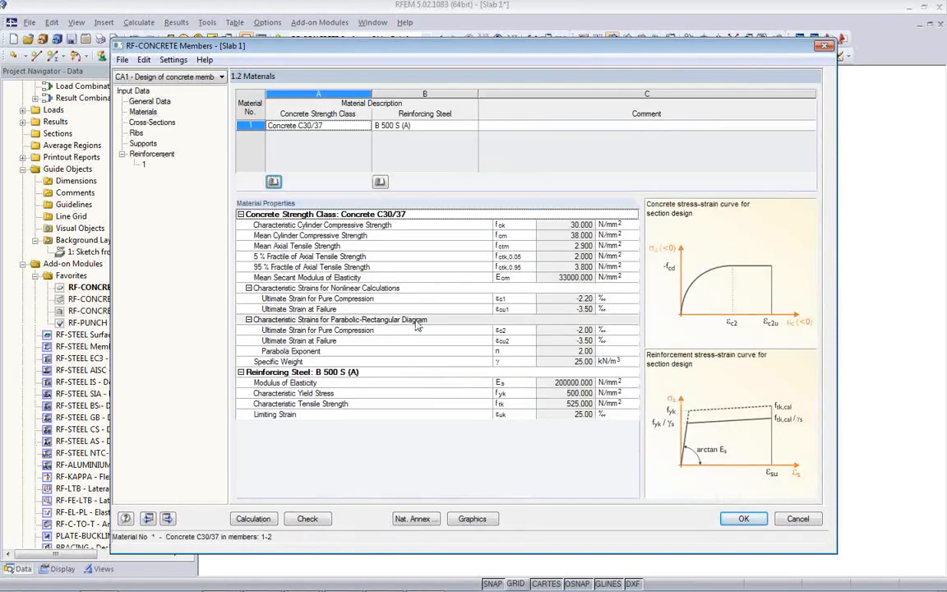
pyautogui.click(150, 121)
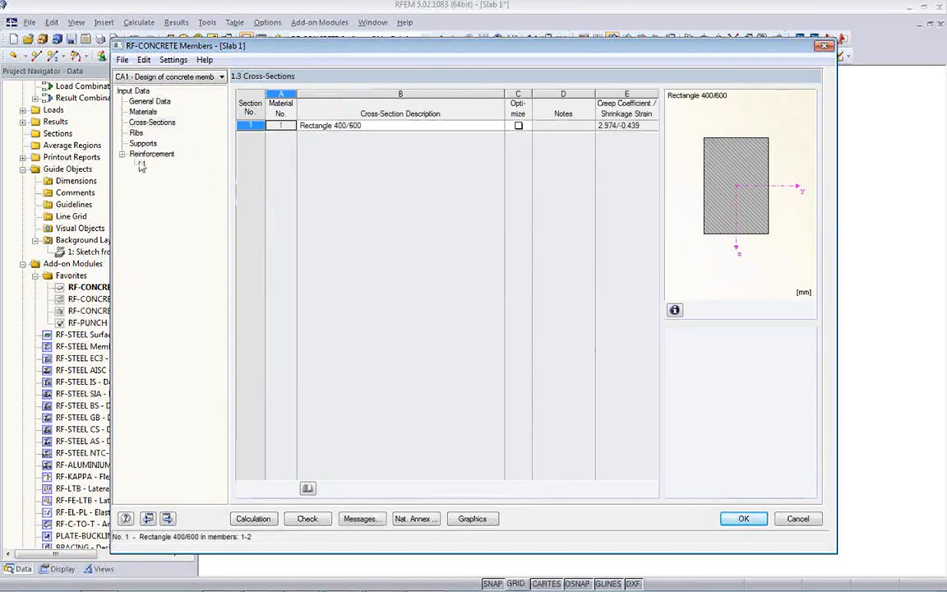
# - Examine the effective widths of the ribs, temporarily including the widths used for determining internal forces
pyautogui.click(134, 132)
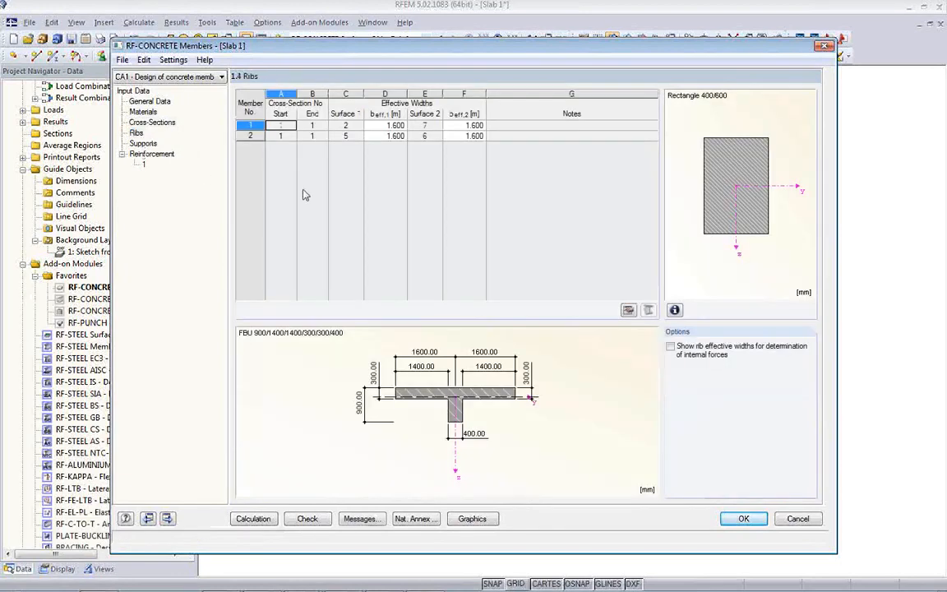
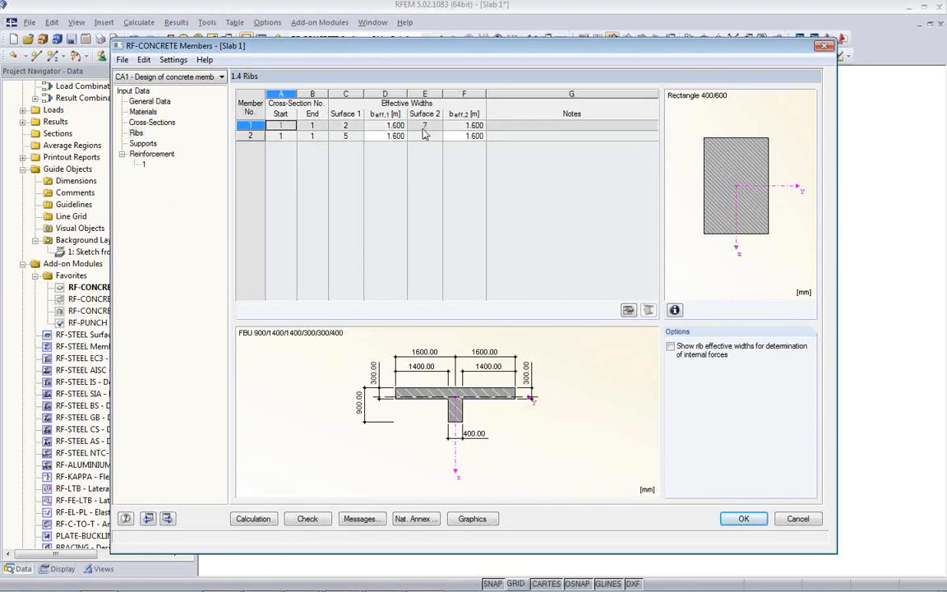
pyautogui.click(669, 345)
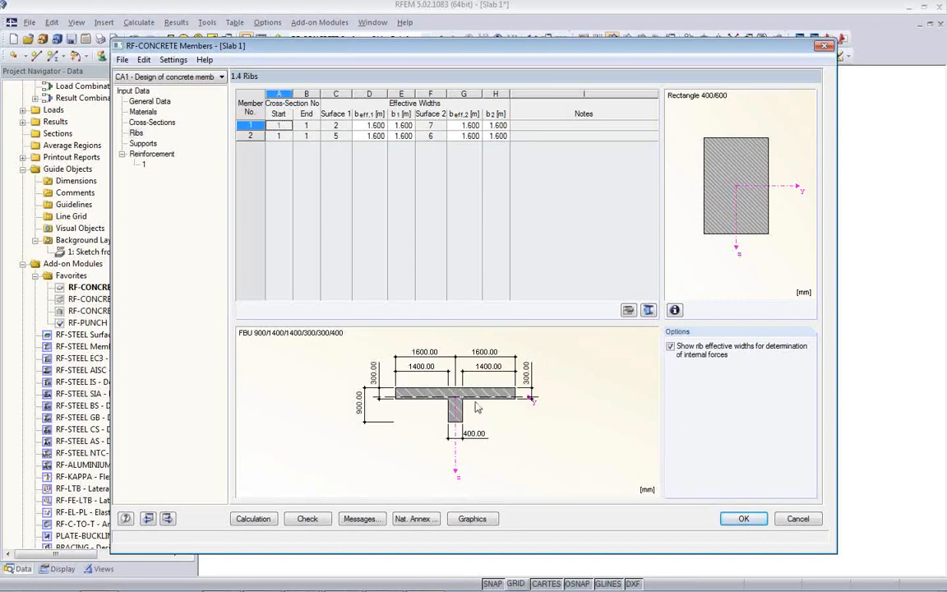
pyautogui.click(670, 348)
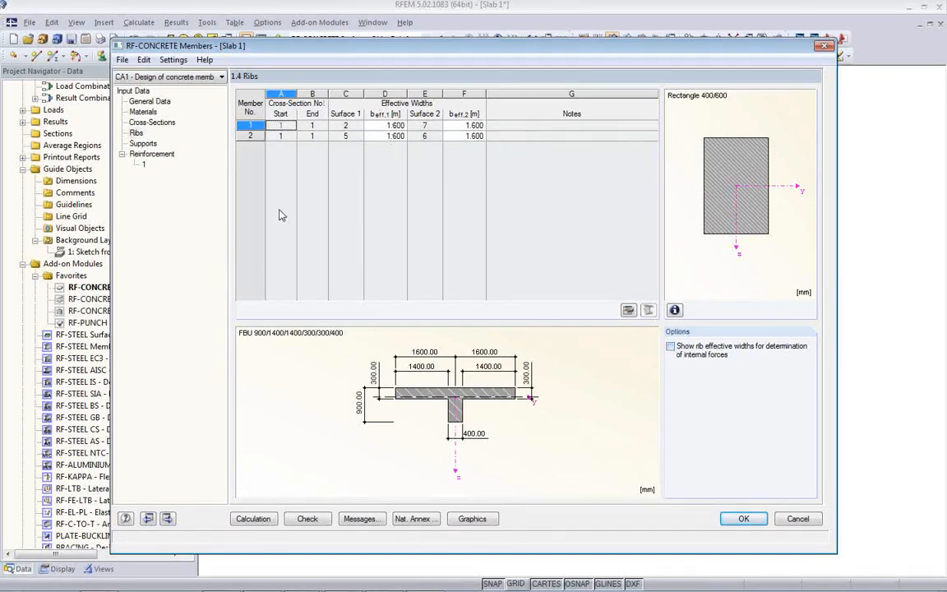
# - Define member supports at nodes 7, 11 and 29 by selecting them graphically in the model
pyautogui.click(141, 143)
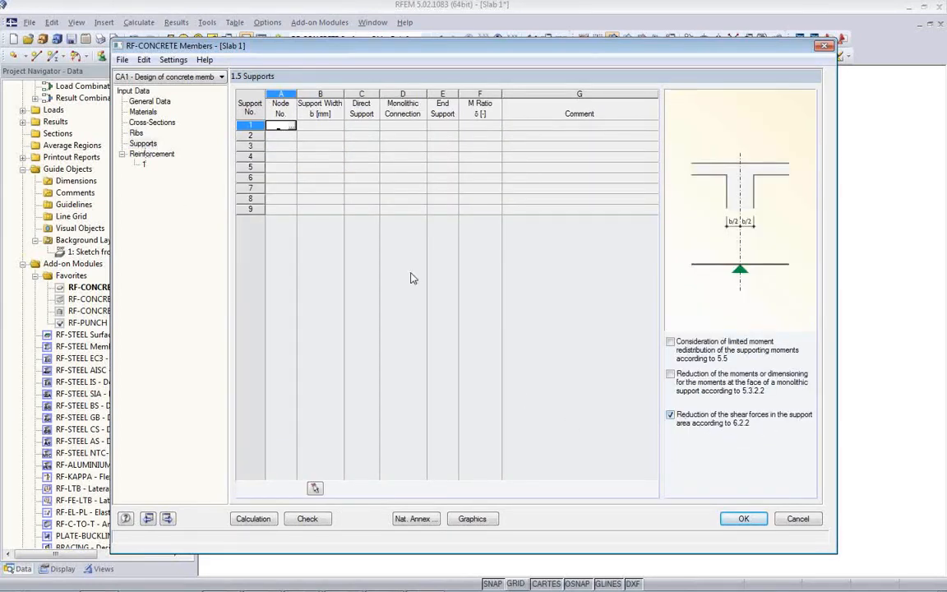
pyautogui.click(290, 129)
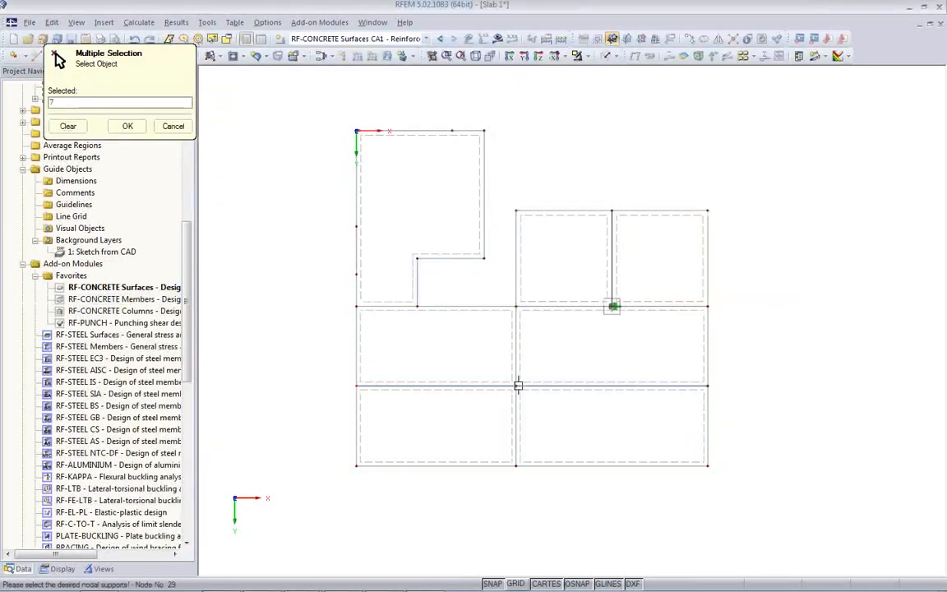
pyautogui.click(515, 384)
pyautogui.click(708, 385)
pyautogui.click(130, 128)
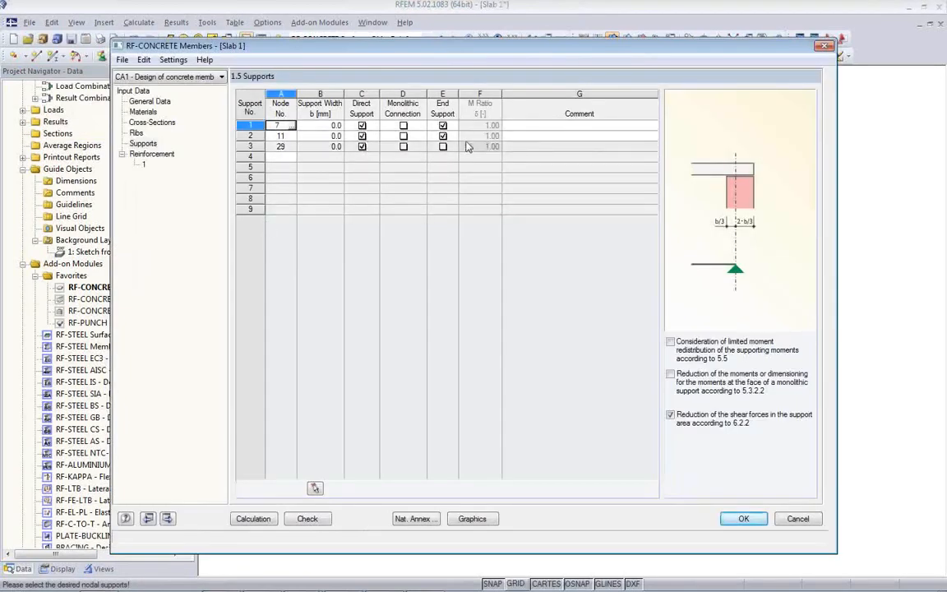
# - Set the support widths to 180 mm at nodes 7 and 11 and 360 mm at node 29
pyautogui.click(326, 126)
pyautogui.doubleClick(321, 126)
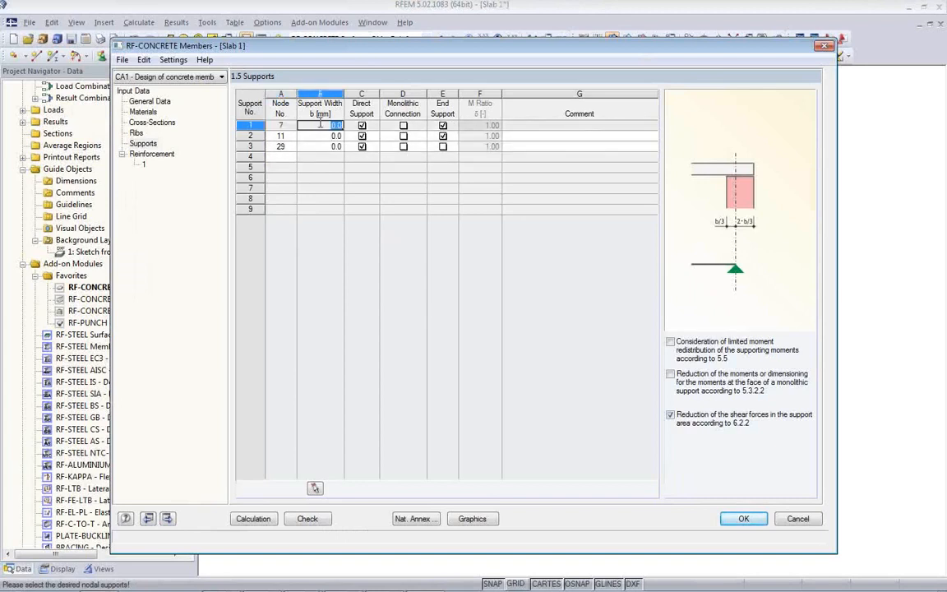
pyautogui.write('180')
pyautogui.click(320, 135)
pyautogui.write('1')
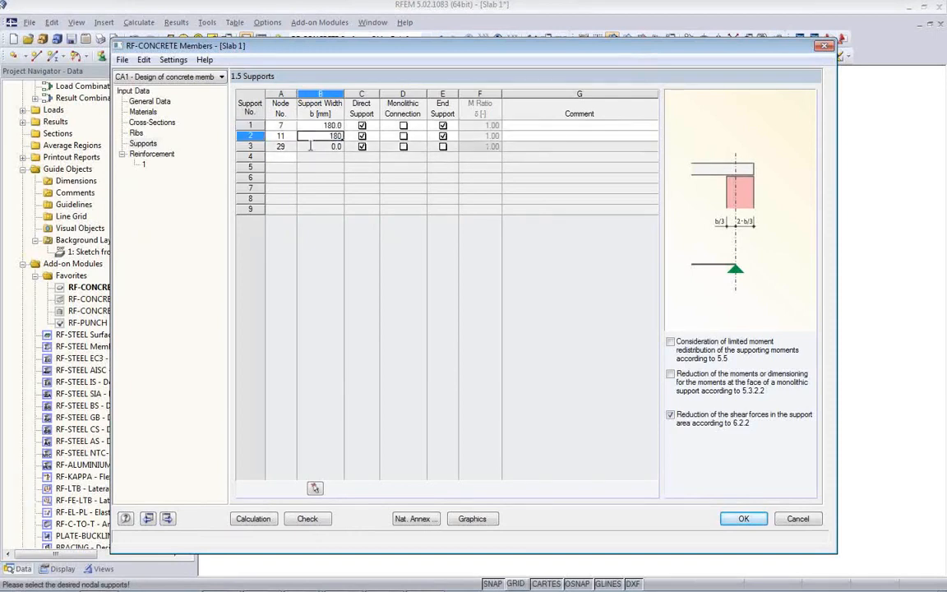
pyautogui.click(310, 146)
pyautogui.write('360')
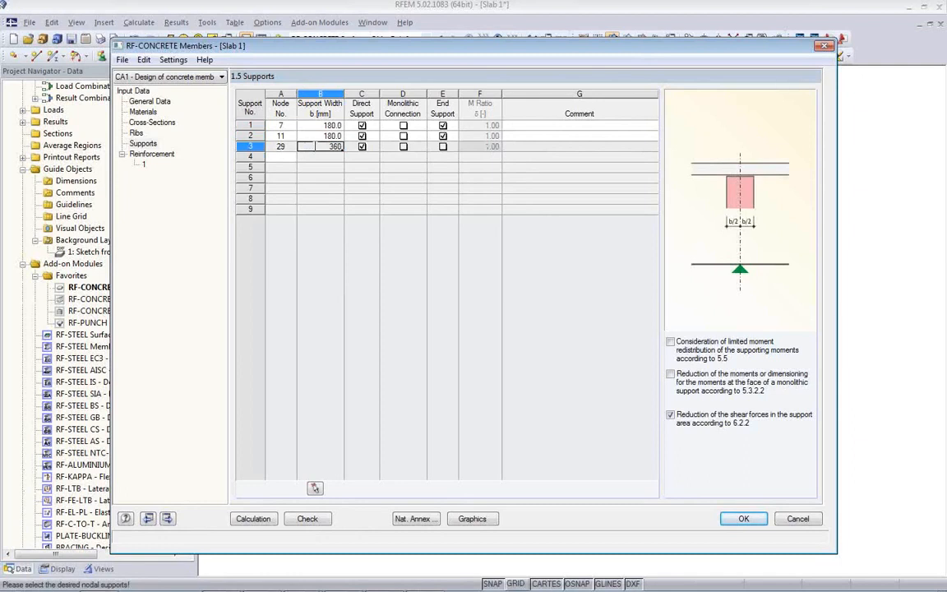
pyautogui.click(314, 125)
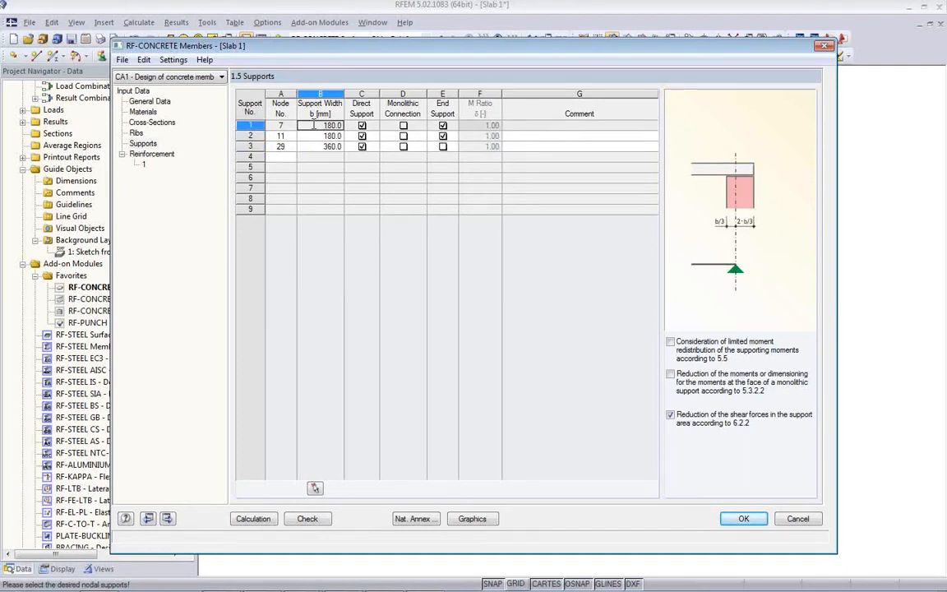
# - Toggle the 14, 16 and 20 mm options among the possible longitudinal bar diameters of reinforcement group 1
pyautogui.click(144, 167)
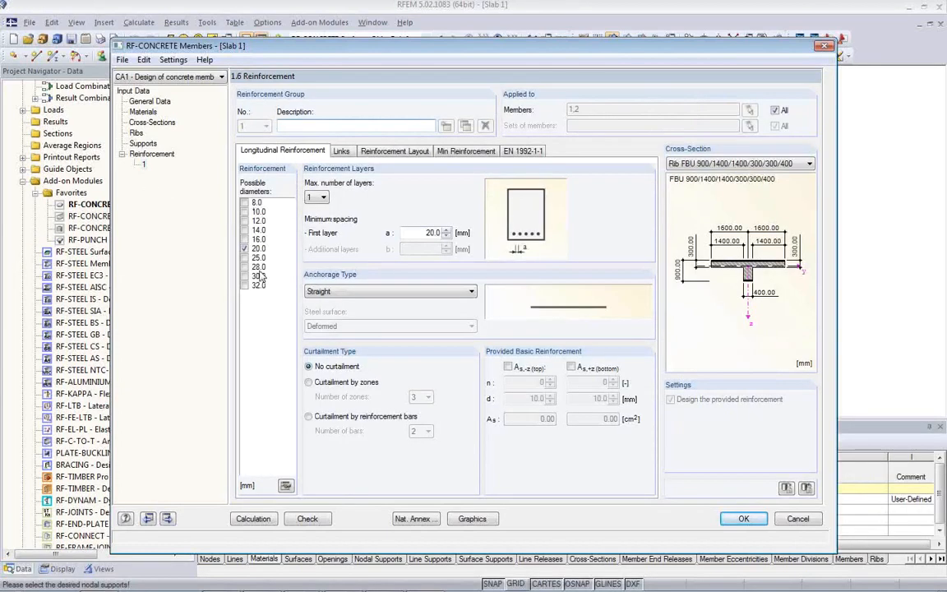
pyautogui.click(244, 230)
pyautogui.click(244, 239)
pyautogui.click(244, 249)
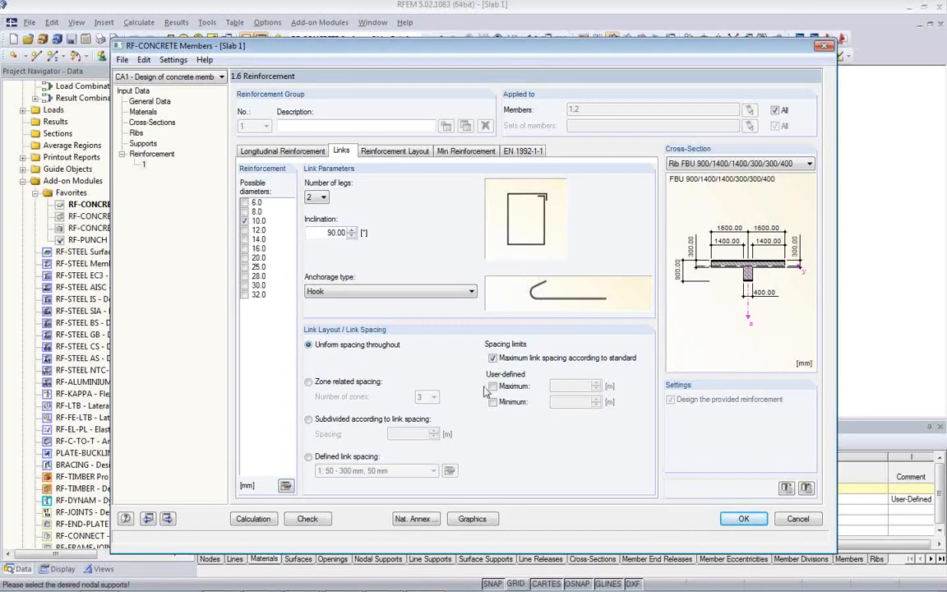
# - Have the concrete cover in the members' reinforcement layout determined according to the standard
pyautogui.click(403, 152)
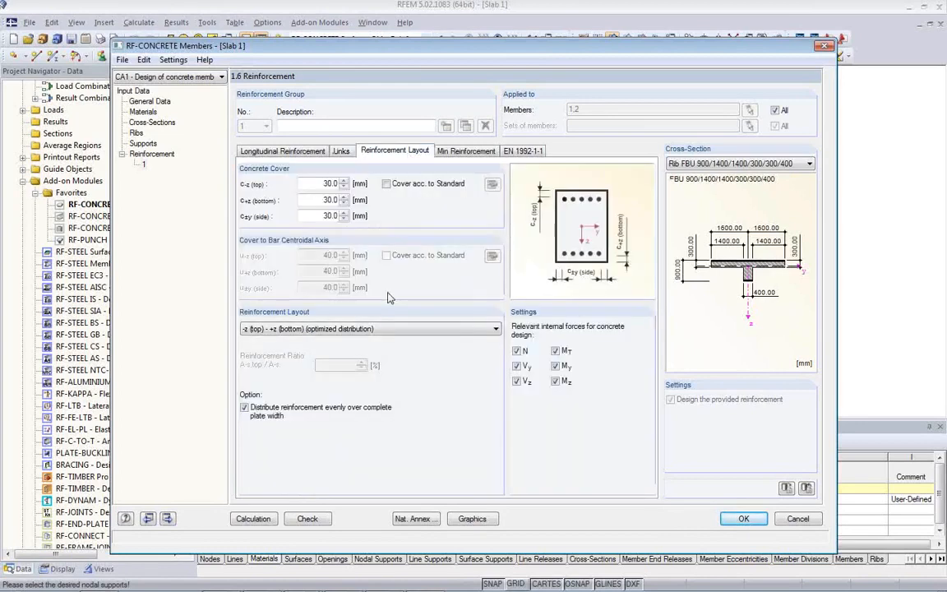
pyautogui.click(388, 185)
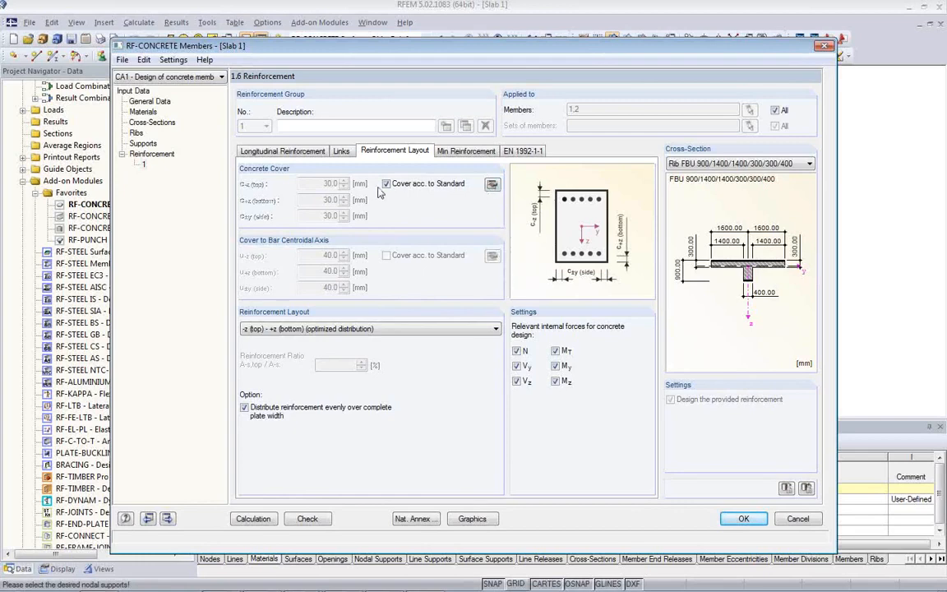
# - Accept the EN 1992-1-1 concrete cover parameters and set the top and bottom crack width limits to 0.4 mm
pyautogui.click(492, 184)
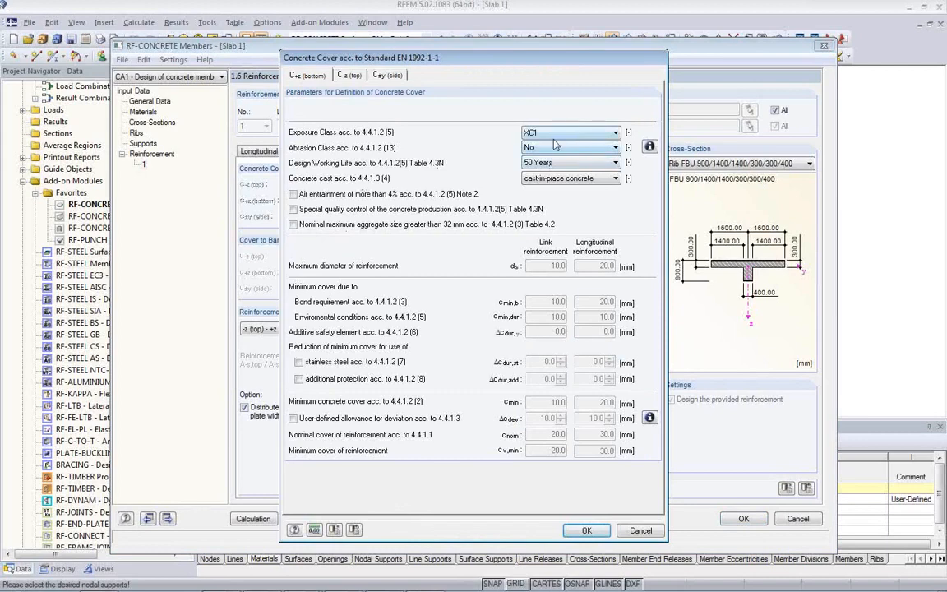
pyautogui.click(586, 531)
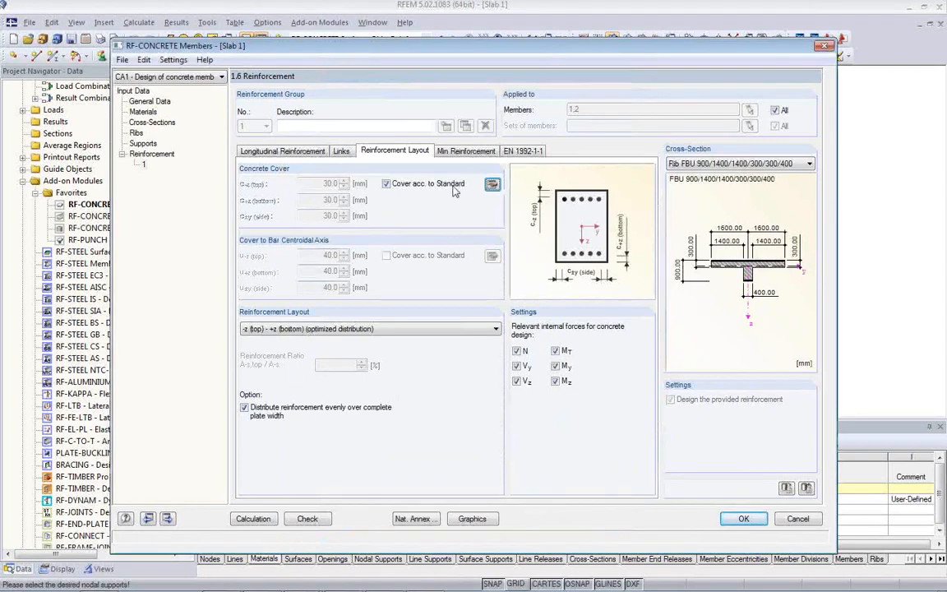
pyautogui.click(462, 153)
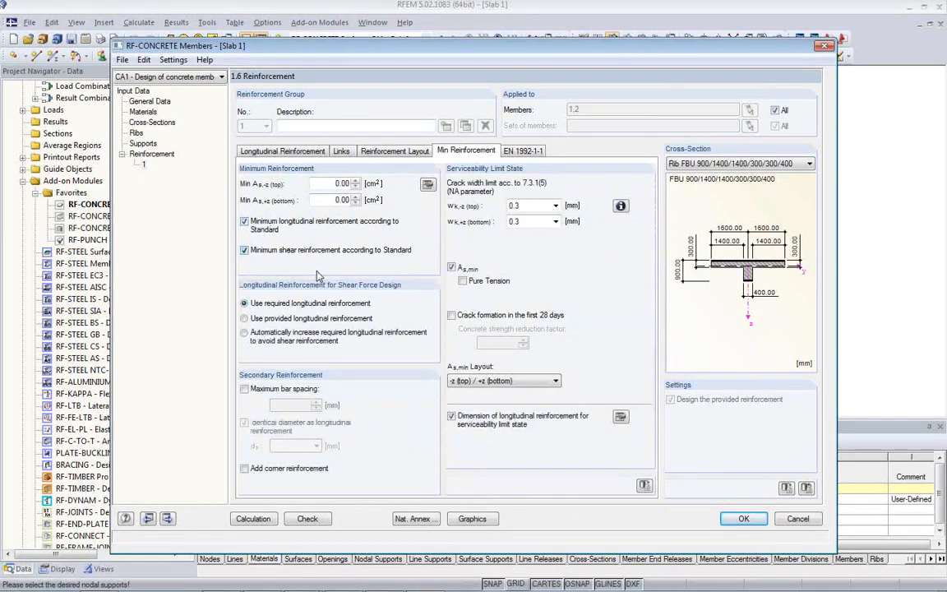
pyautogui.click(502, 205)
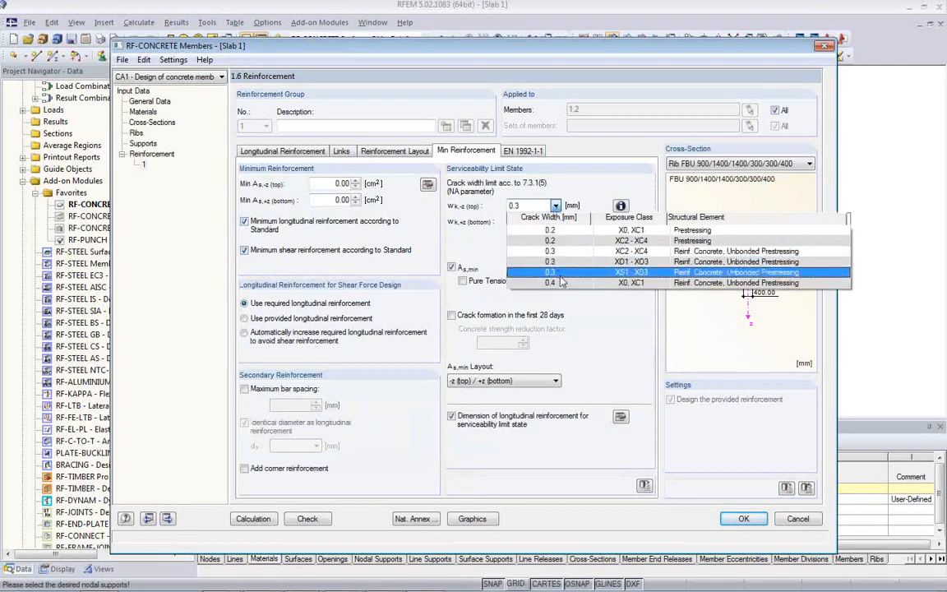
pyautogui.click(551, 282)
pyautogui.click(556, 221)
pyautogui.click(554, 300)
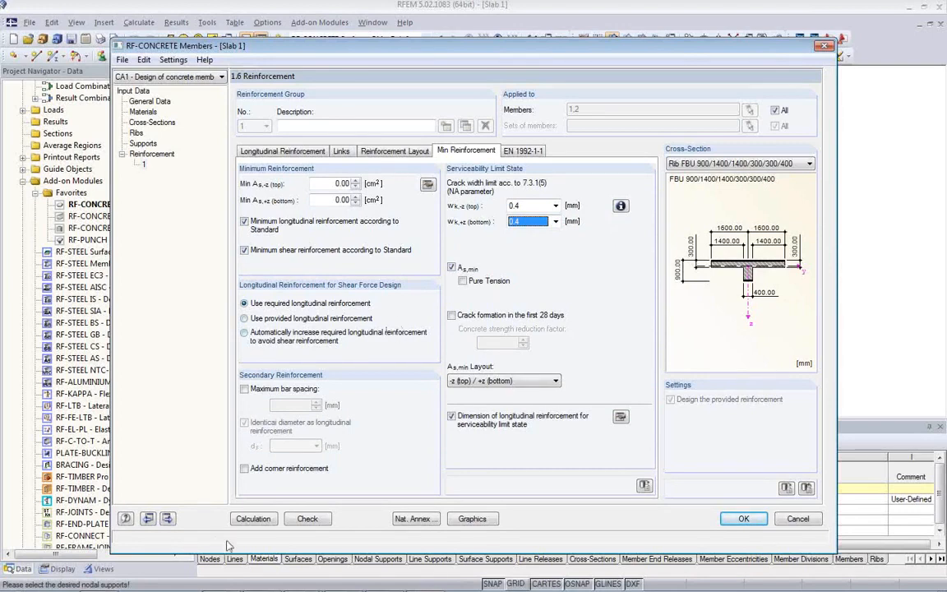
# - Run the member design calculation and display the provided longitudinal reinforcement
pyautogui.click(252, 520)
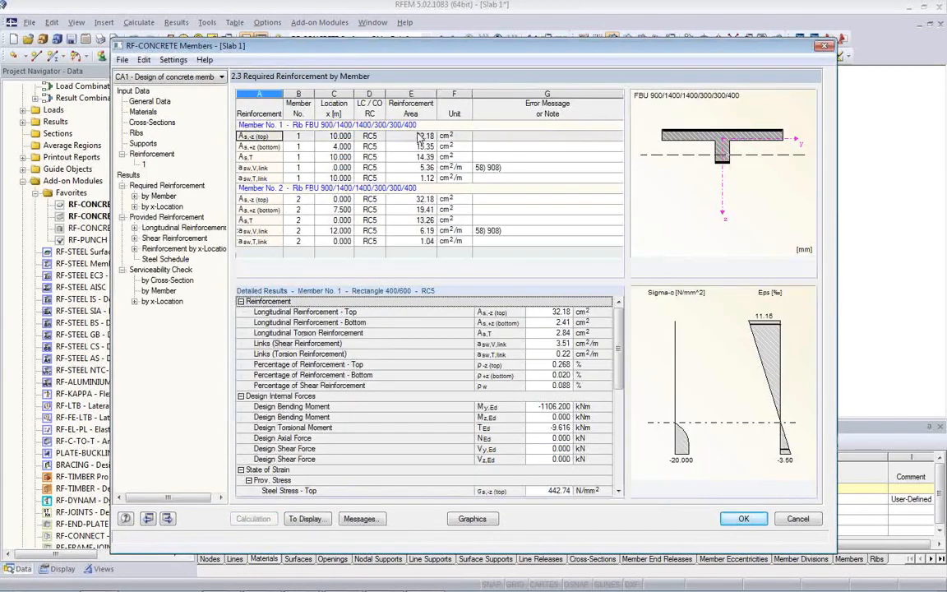
pyautogui.click(182, 227)
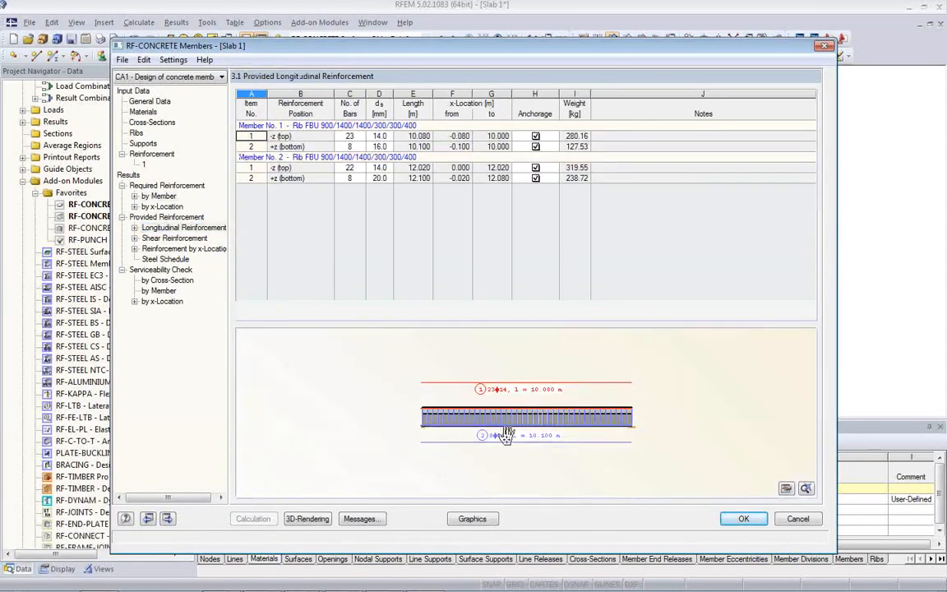
pyautogui.scroll(2, 491, 429)
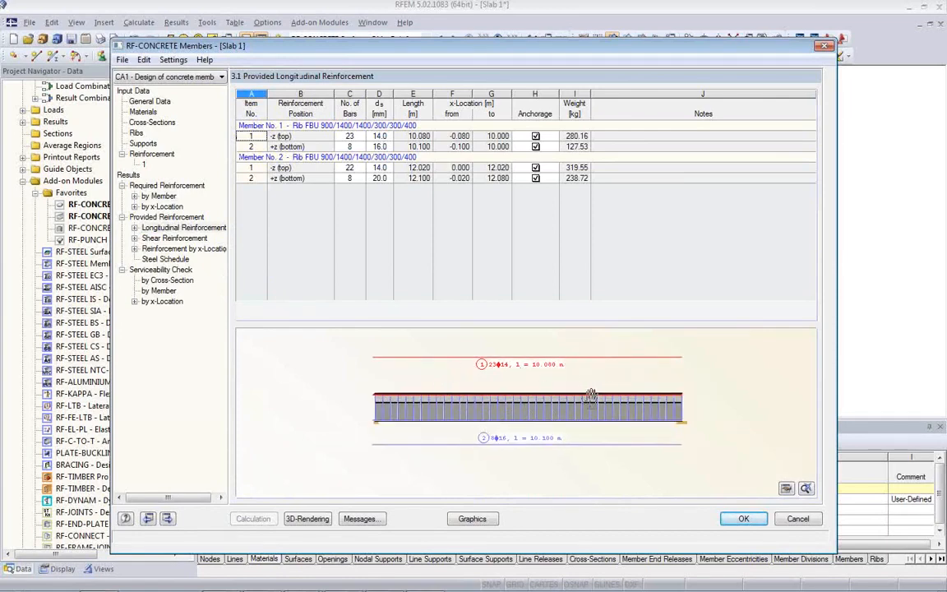
# - Render member 1's reinforcement in 3D and add the picture to printout report PR1 at 50% of the page height
pyautogui.click(307, 518)
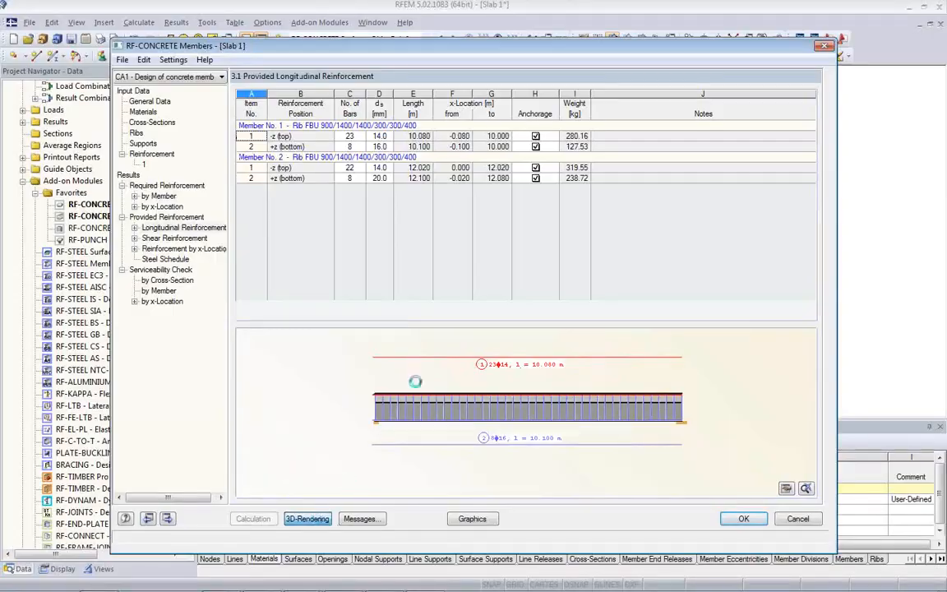
pyautogui.moveTo(562, 382); pyautogui.dragTo(458, 344, button='middle')
pyautogui.scroll(4, 457, 343)
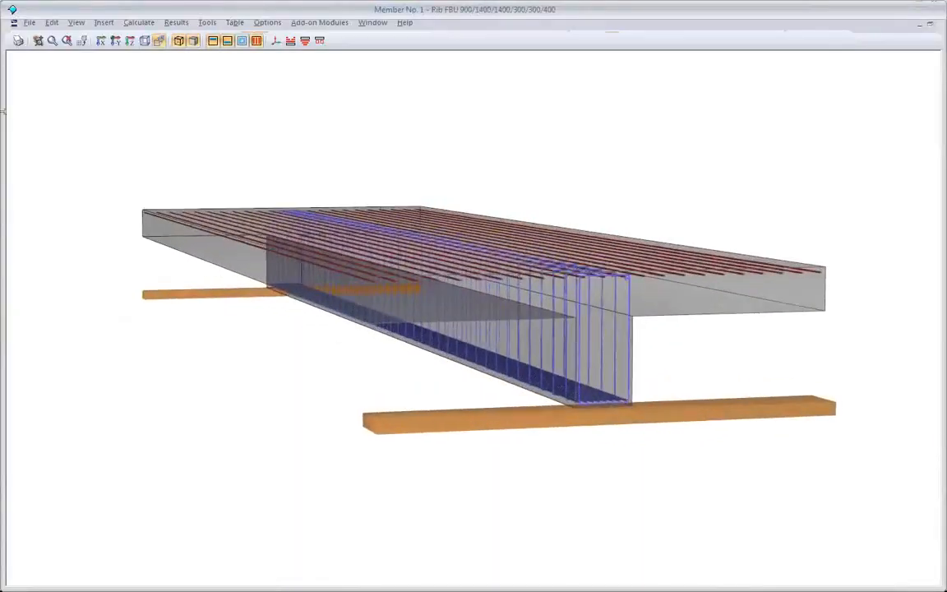
pyautogui.click(18, 41)
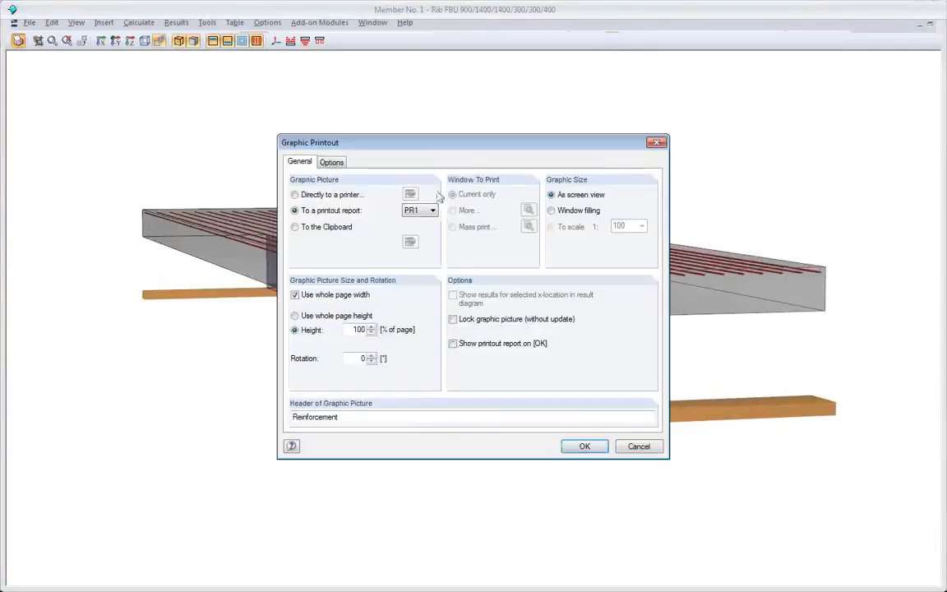
pyautogui.doubleClick(351, 329)
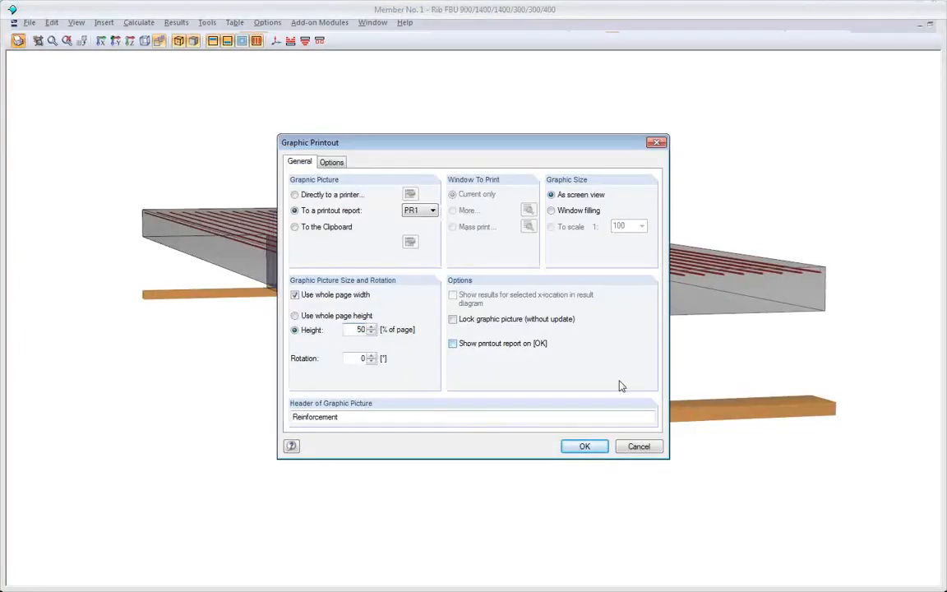
pyautogui.click(594, 449)
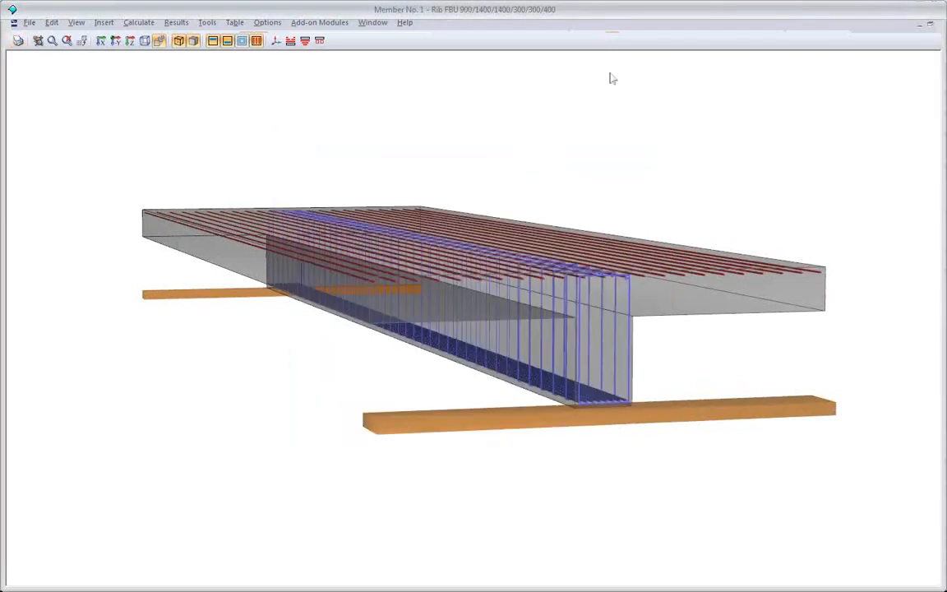
pyautogui.click(938, 25)
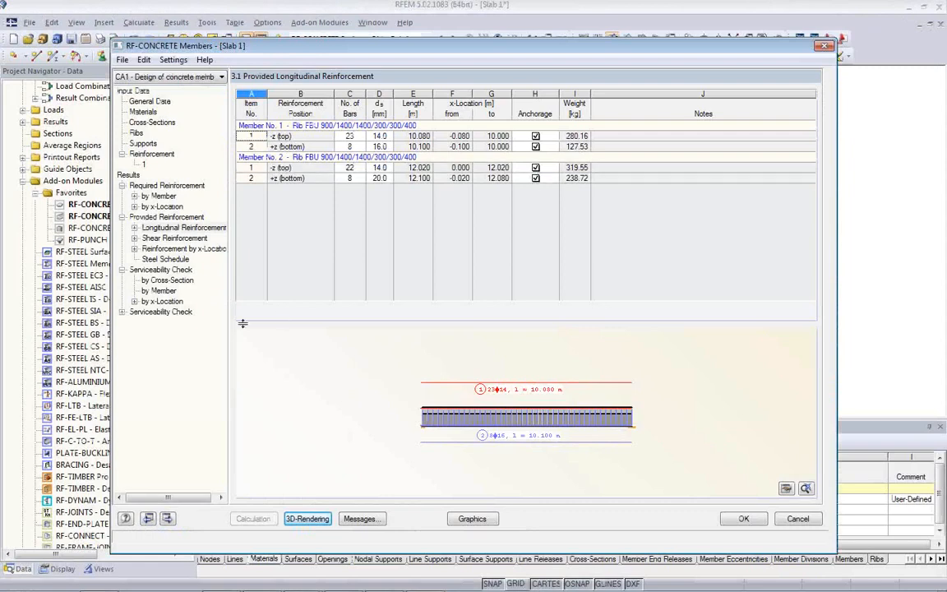
# - Examine the provided shear reinforcement and the crack width and deflection in the serviceability check by cross-section
pyautogui.click(175, 237)
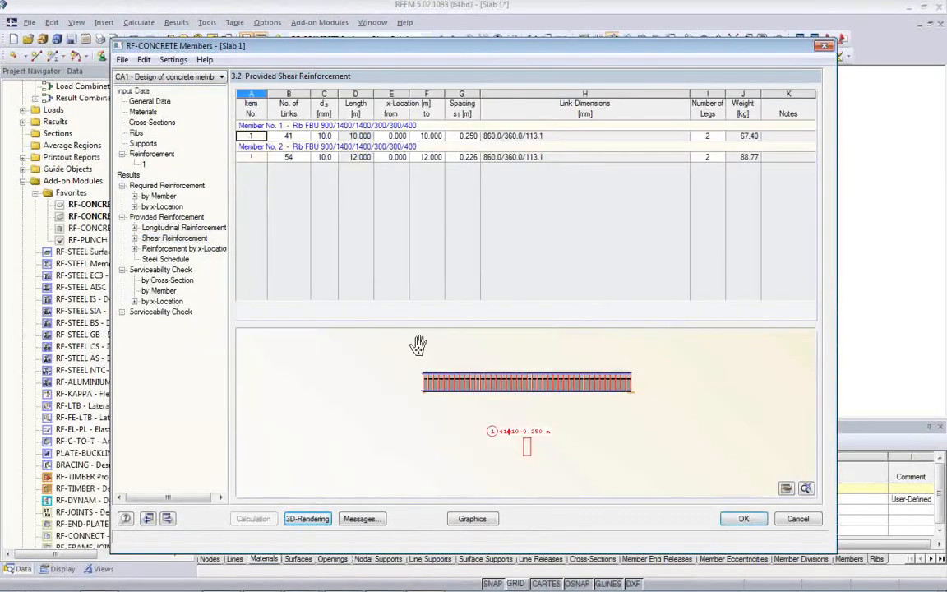
pyautogui.scroll(4, 485, 419)
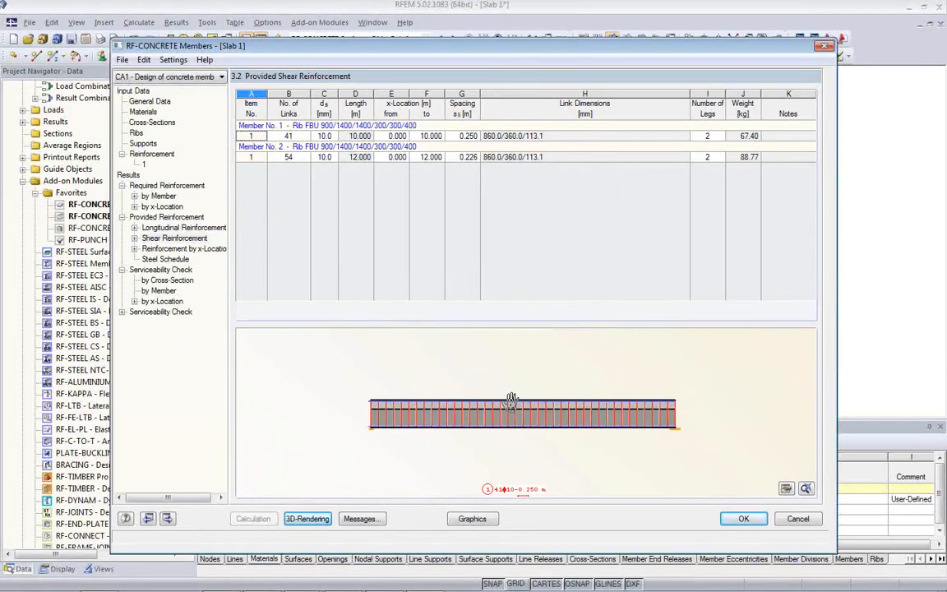
pyautogui.moveTo(509, 401); pyautogui.dragTo(506, 386, button='middle')
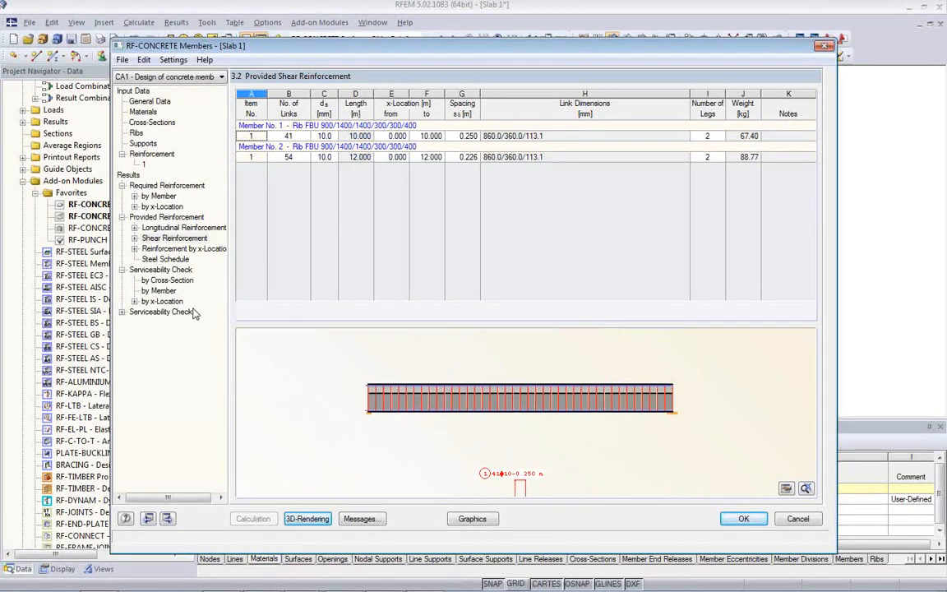
pyautogui.click(168, 280)
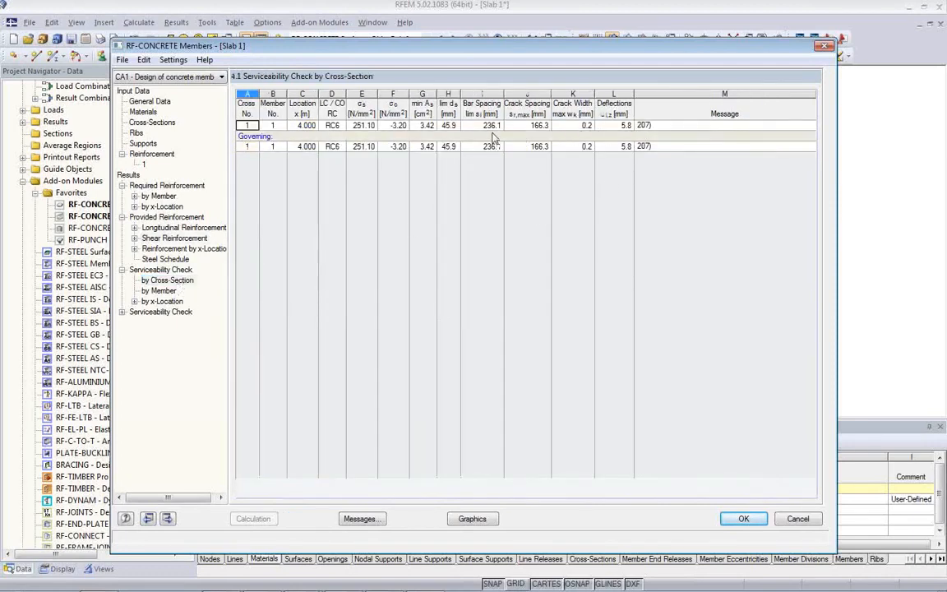
pyautogui.click(614, 125)
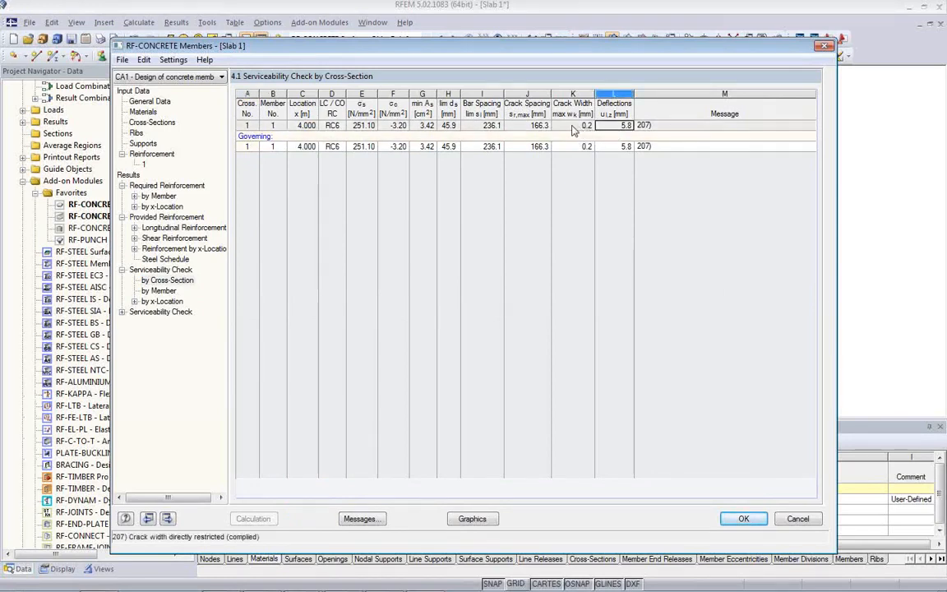
pyautogui.click(575, 126)
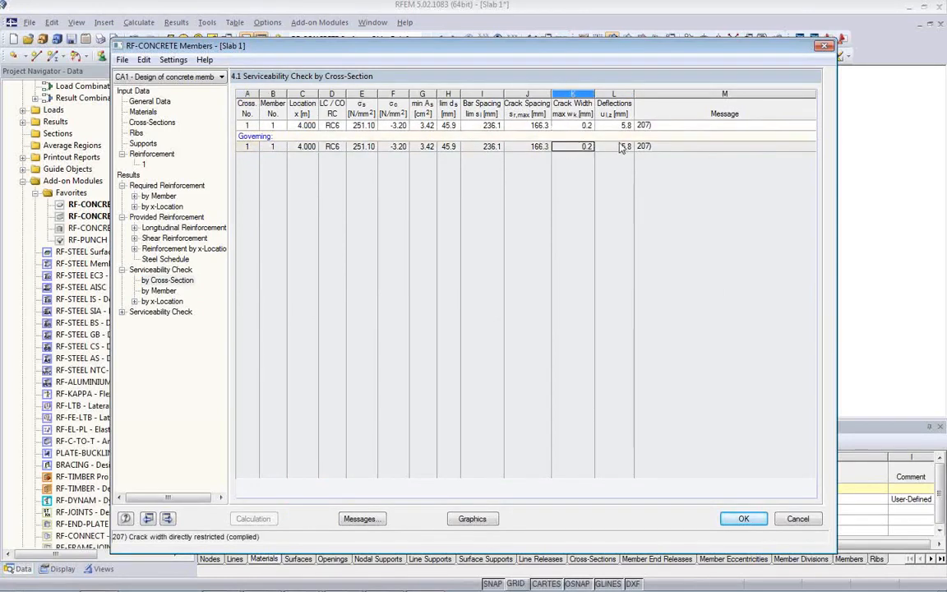
pyautogui.click(618, 148)
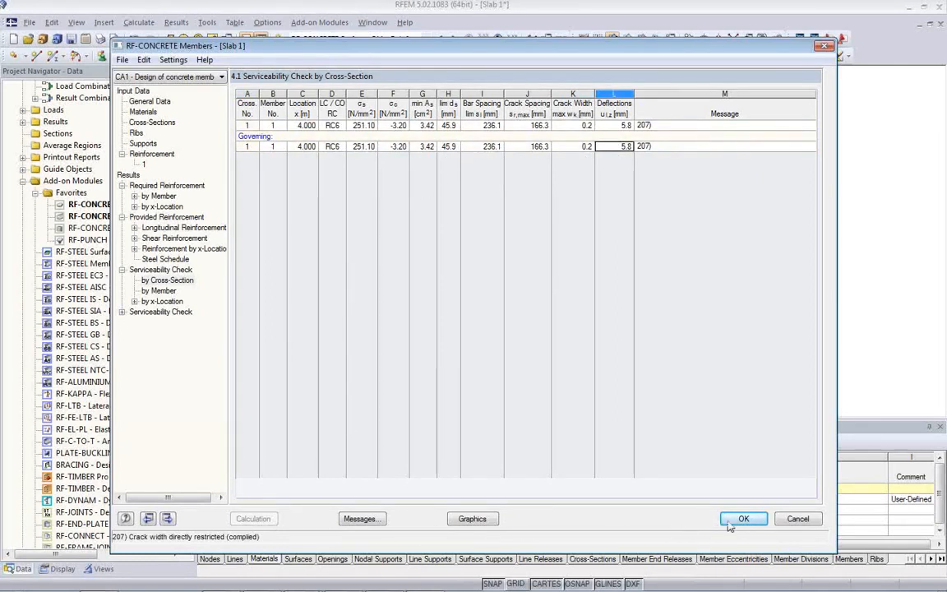
# - Show the required top and bottom reinforcement diagrams graphically on the slab model in an isometric view
pyautogui.click(473, 518)
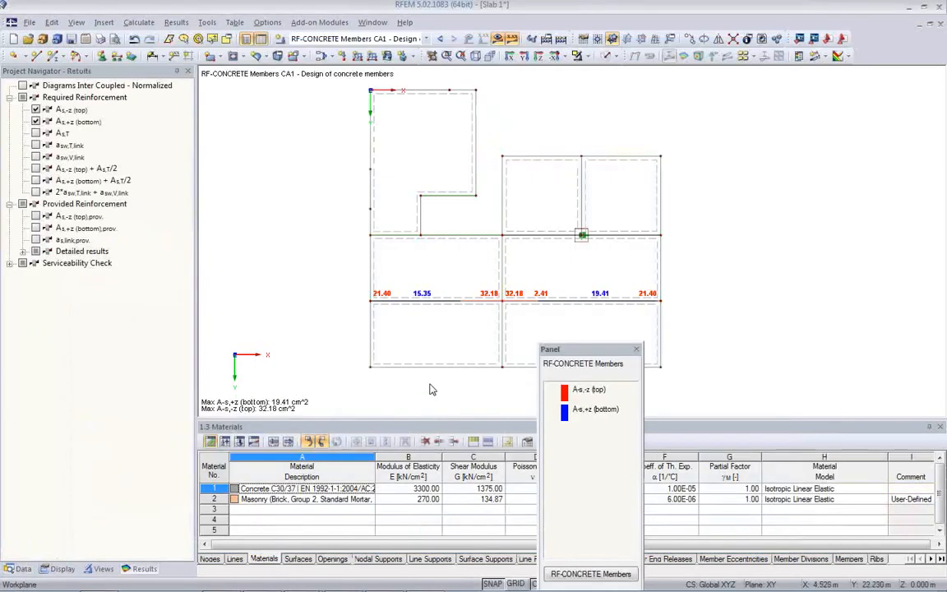
pyautogui.click(475, 55)
pyautogui.moveTo(452, 289); pyautogui.dragTo(417, 266, button='middle')
pyautogui.moveTo(607, 348); pyautogui.dragTo(864, 185)
pyautogui.moveTo(582, 320); pyautogui.dragTo(559, 343, button='middle')
pyautogui.scroll(1, 558, 322)
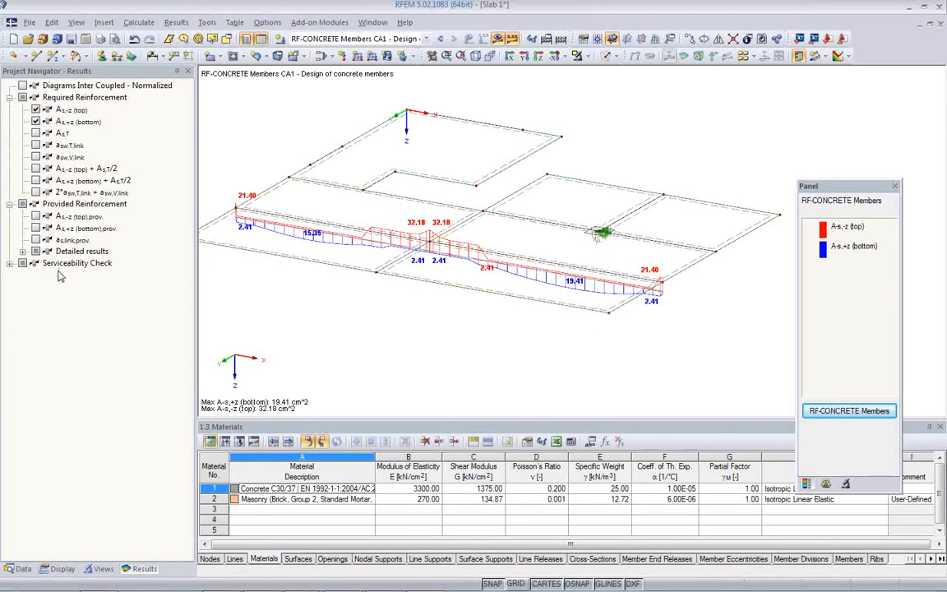
# - Add the provided top and bottom reinforcement diagrams to the display and send the picture to printout report PR1
pyautogui.click(35, 215)
pyautogui.click(35, 228)
pyautogui.scroll(3, 450, 311)
pyautogui.moveTo(522, 304); pyautogui.dragTo(498, 305, button='middle')
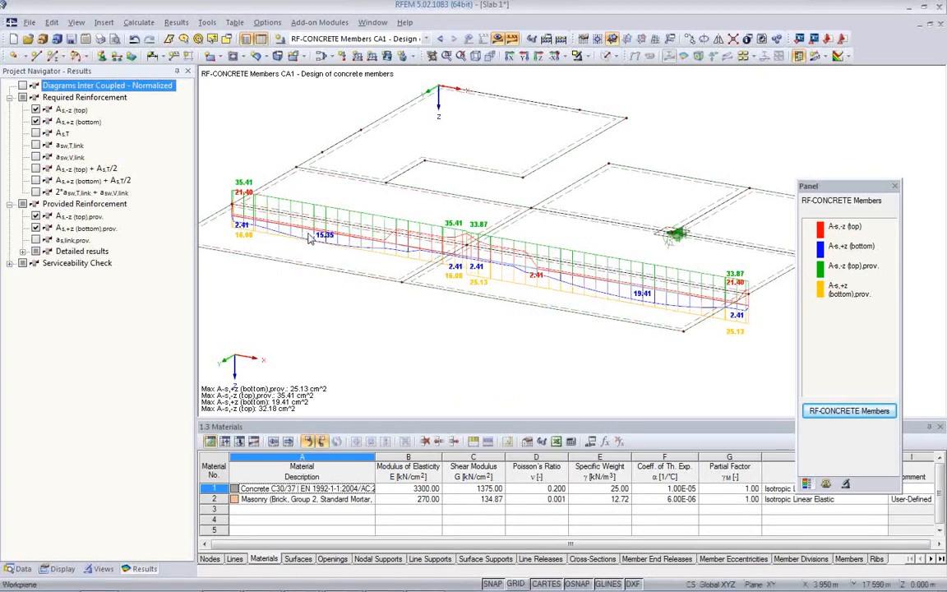
pyautogui.click(100, 39)
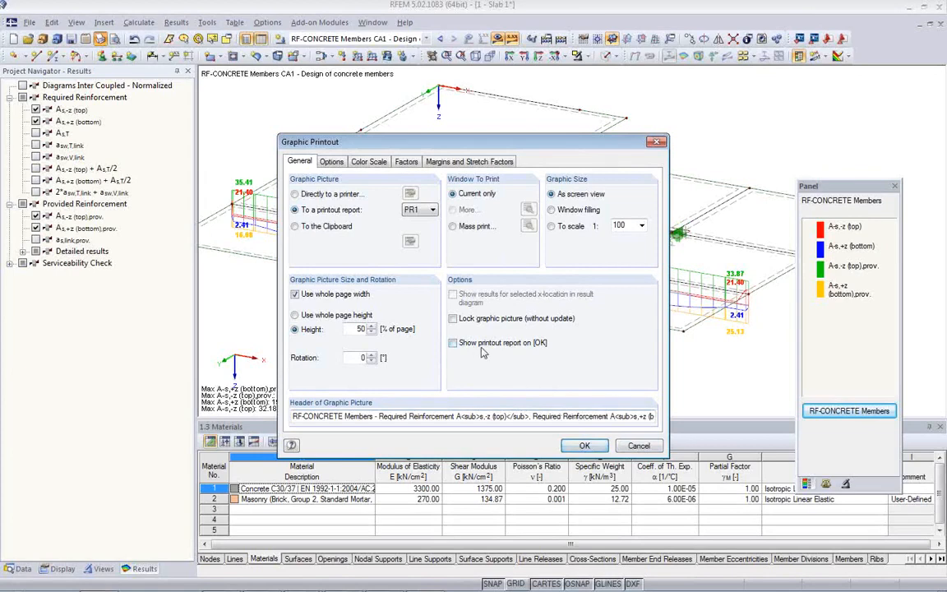
pyautogui.click(582, 446)
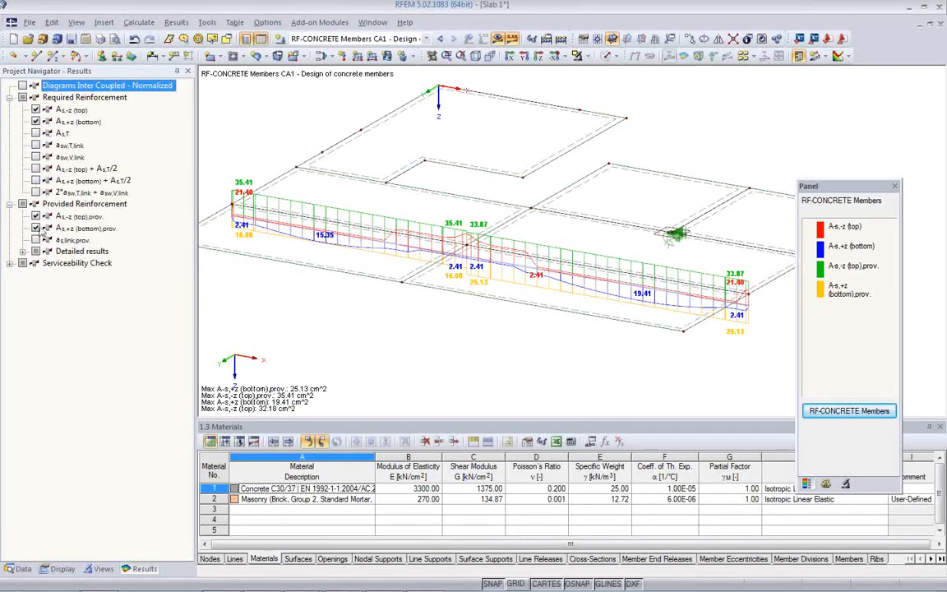
# - Replace the required and provided reinforcement diagrams with the serviceability stresses σs and σc, briefly checking the crack width wk
pyautogui.click(35, 111)
pyautogui.click(36, 121)
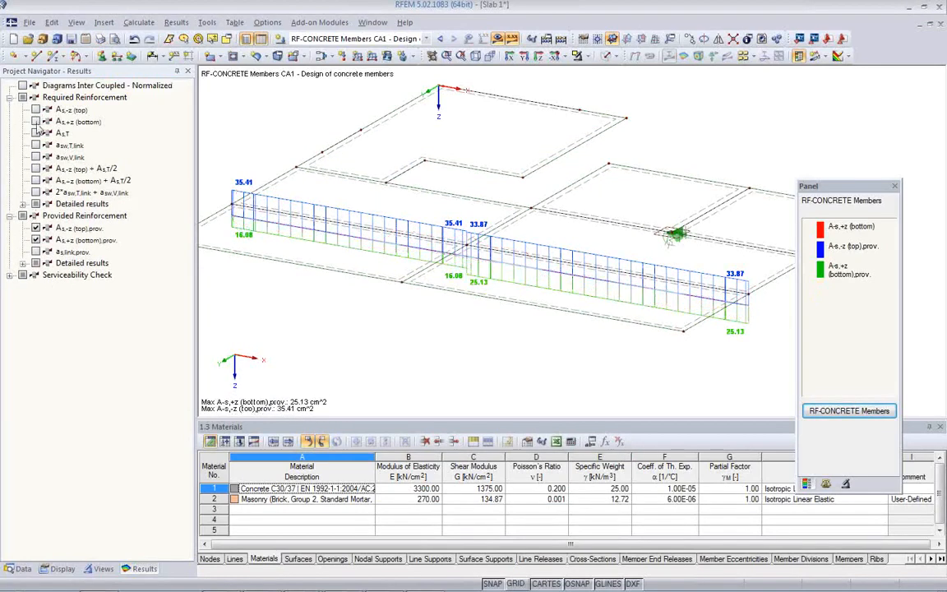
pyautogui.click(35, 228)
pyautogui.click(36, 240)
pyautogui.click(10, 276)
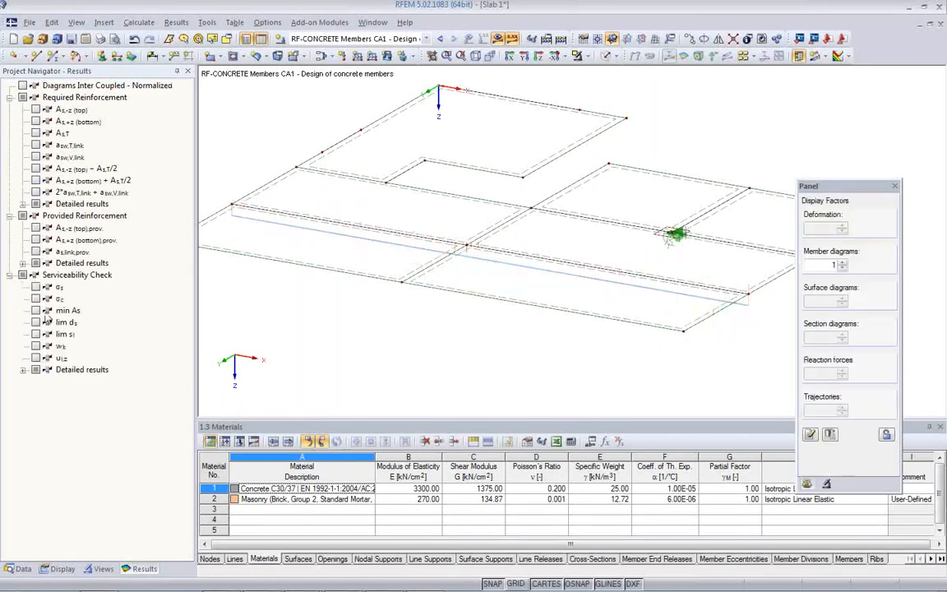
pyautogui.click(35, 287)
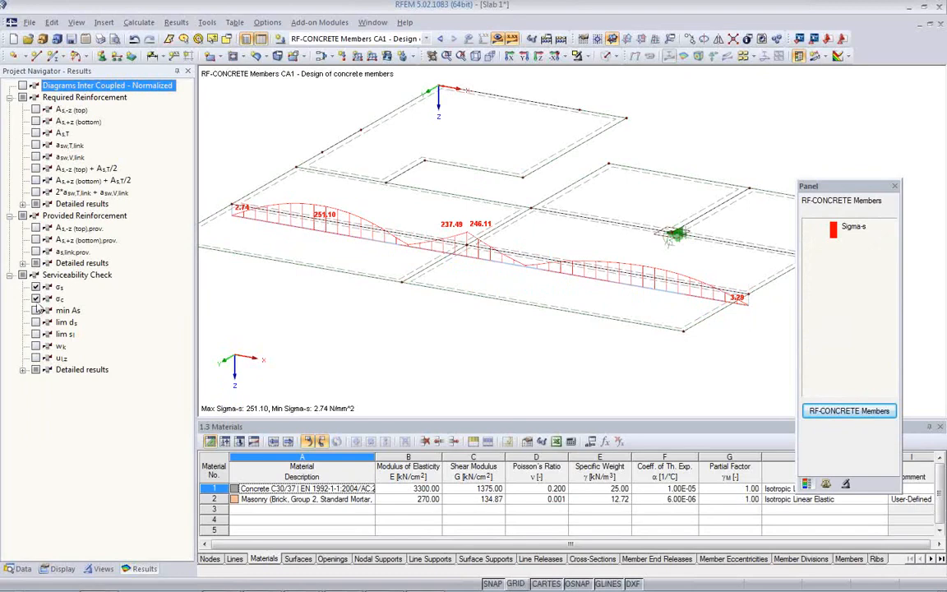
pyautogui.click(35, 298)
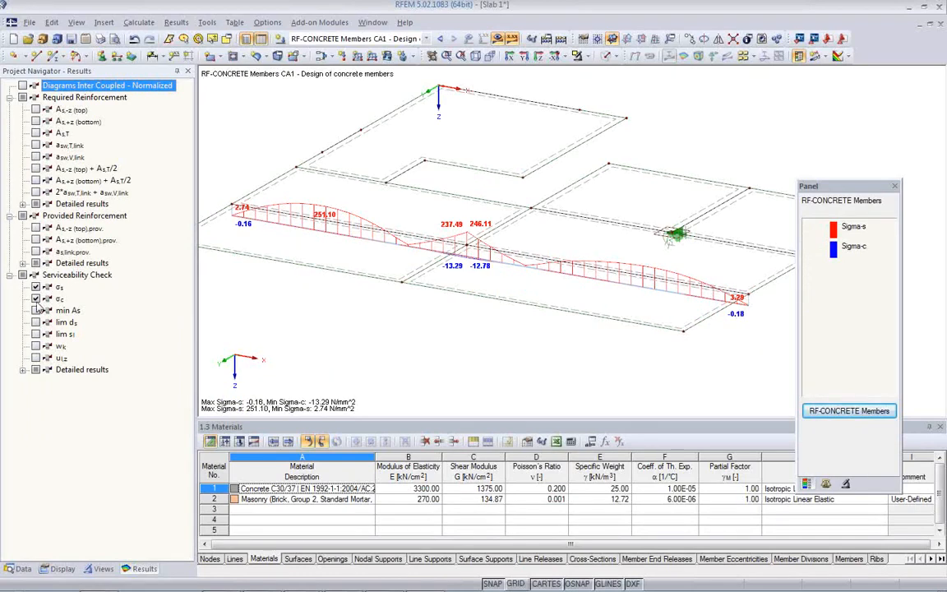
pyautogui.click(36, 346)
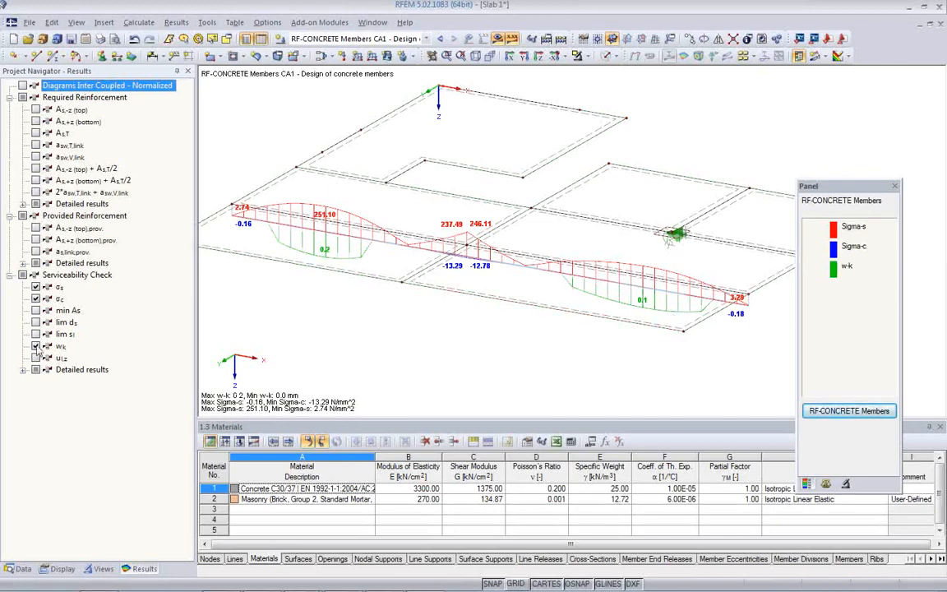
pyautogui.click(35, 345)
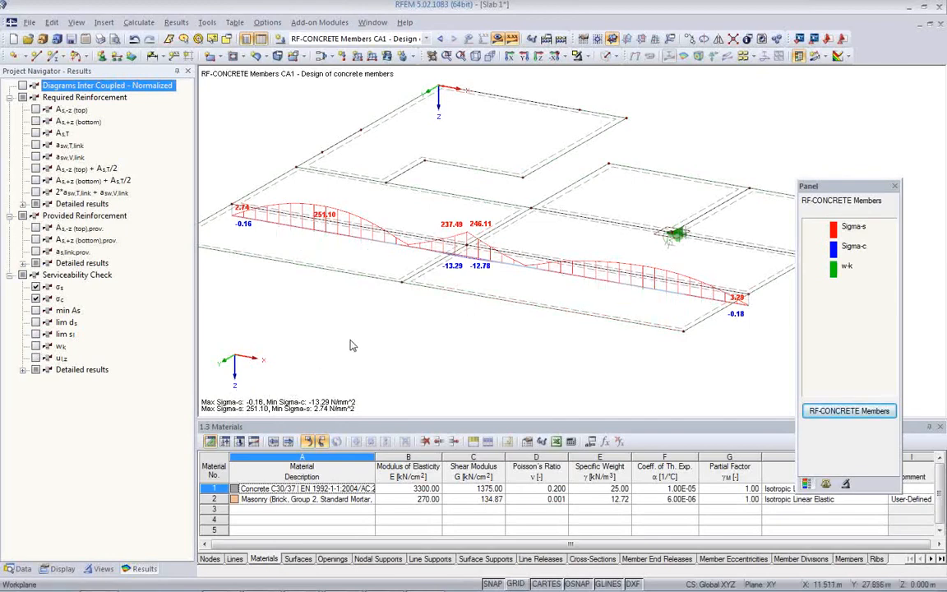
# - Send the σs and σc diagrams to printout report PR1 and hide both from the model
pyautogui.click(100, 39)
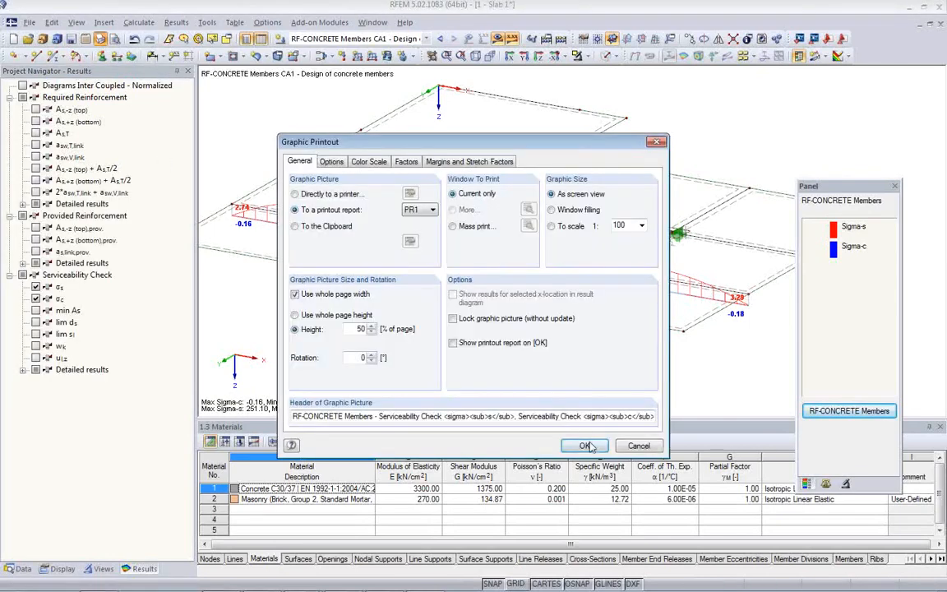
pyautogui.click(584, 445)
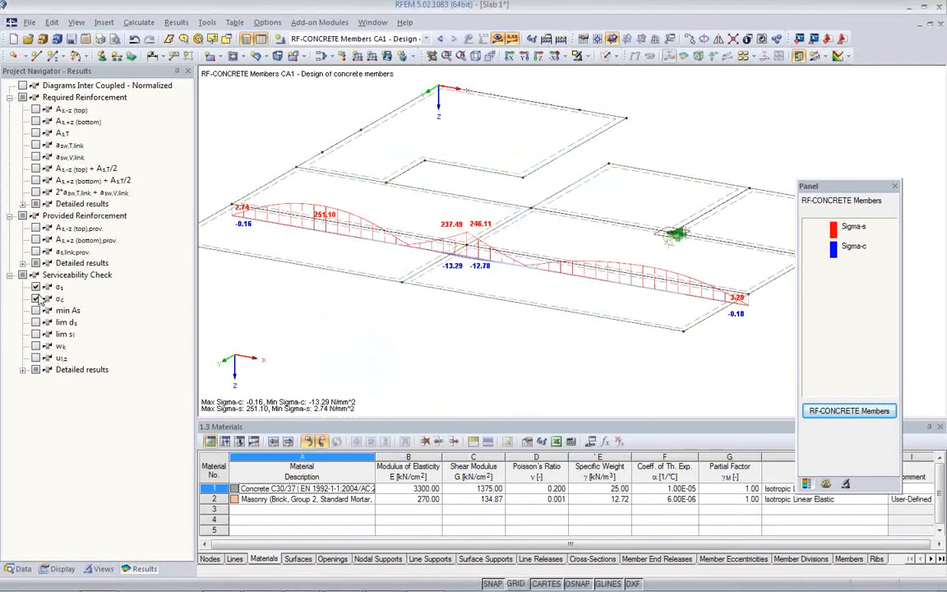
pyautogui.click(36, 298)
pyautogui.click(35, 287)
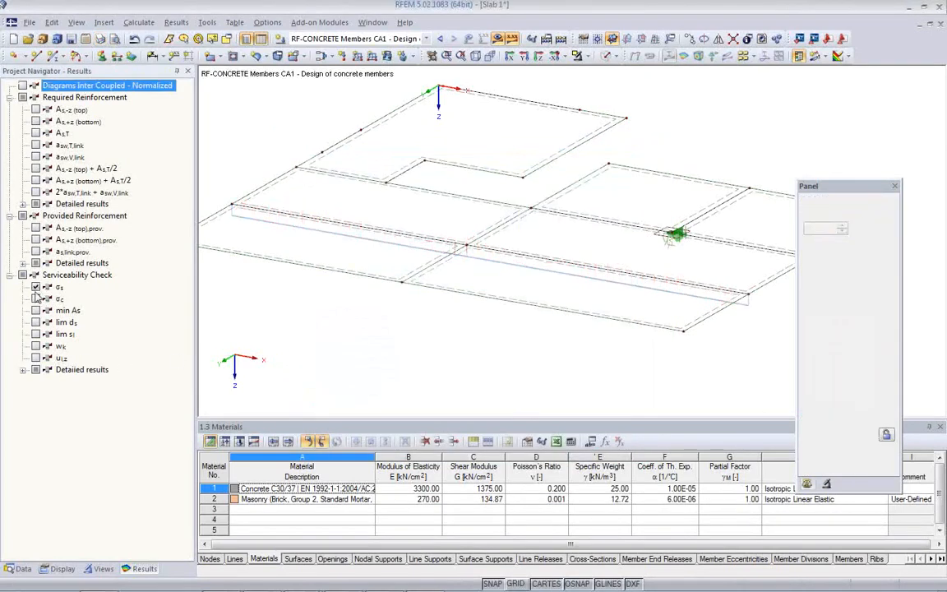
# - Show the crack width wk and deflection ul,z diagrams on the slab and send the picture to printout report PR1
pyautogui.click(35, 346)
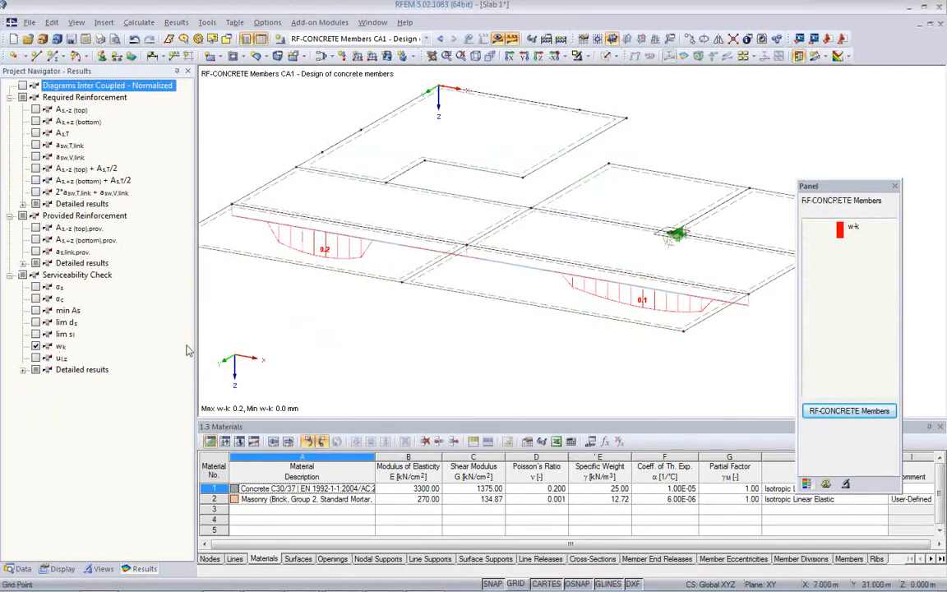
pyautogui.click(35, 358)
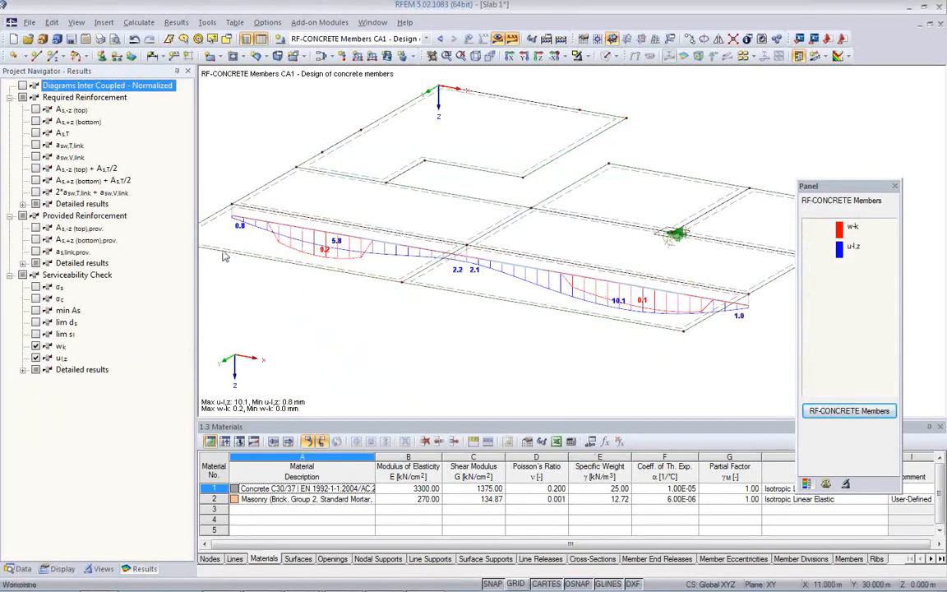
pyautogui.click(99, 38)
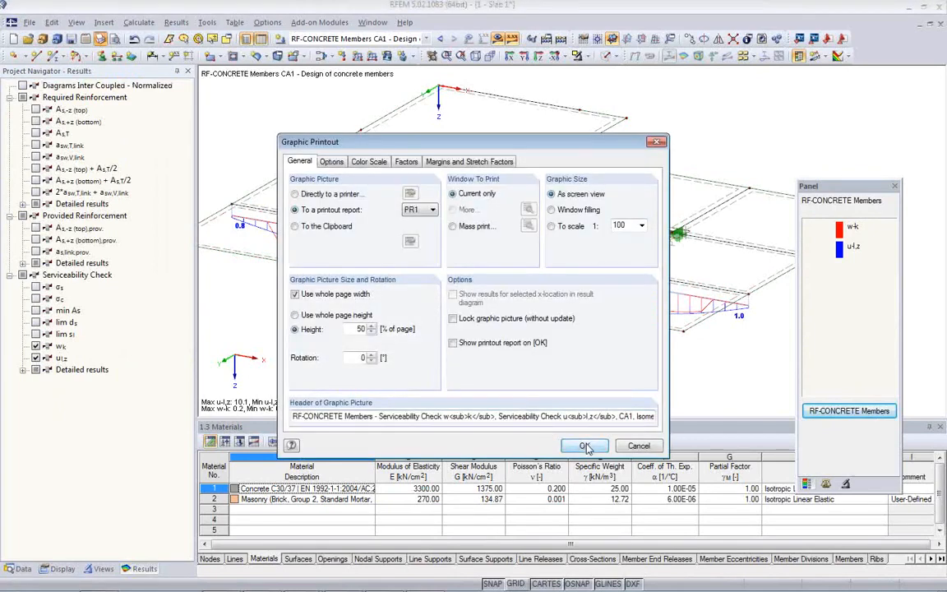
pyautogui.click(584, 445)
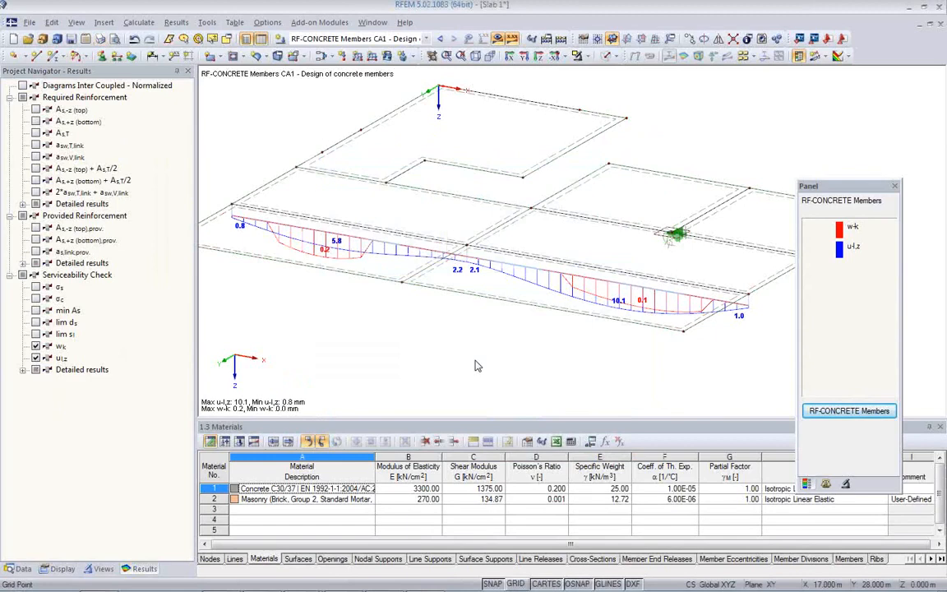
# - Turn off the RF-CONCRETE Members result display and save the Slab 1 model
pyautogui.click(850, 411)
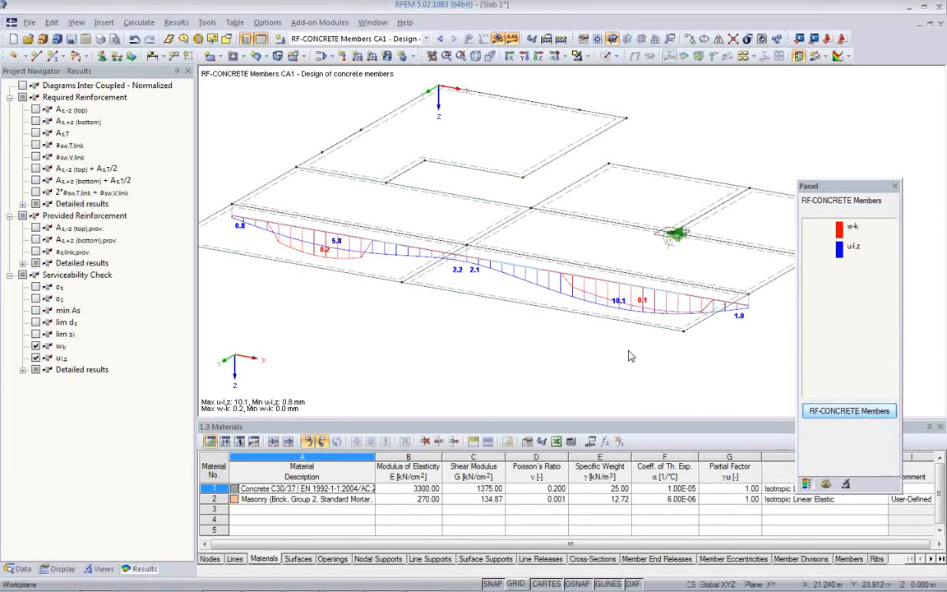
pyautogui.moveTo(510, 214); pyautogui.dragTo(534, 198, button='middle')
pyautogui.scroll(-2, 523, 215)
pyautogui.keyDown('ctrl'); pyautogui.moveTo(529, 250); pyautogui.dragTo(524, 284, button='middle'); pyautogui.keyUp('ctrl')
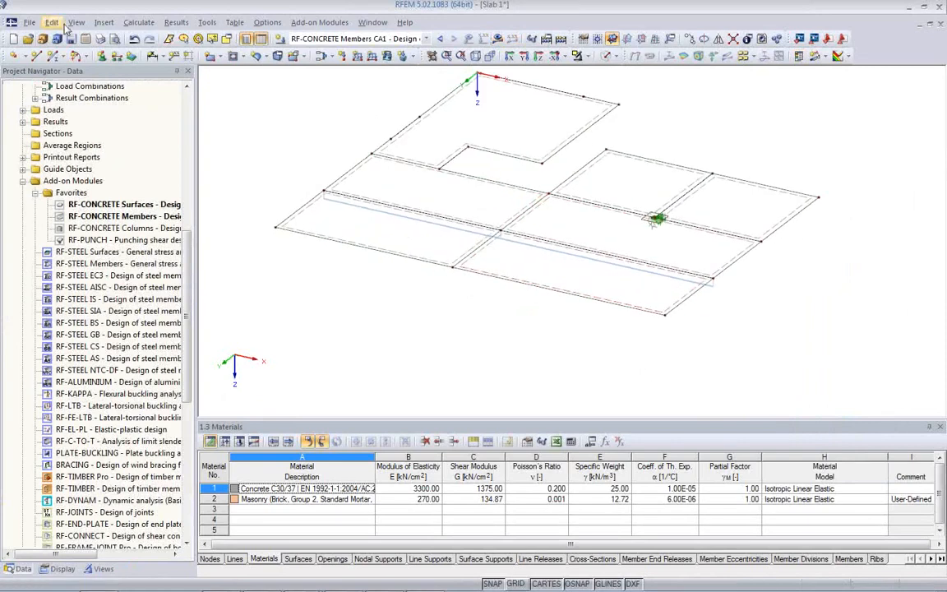
pyautogui.click(71, 38)
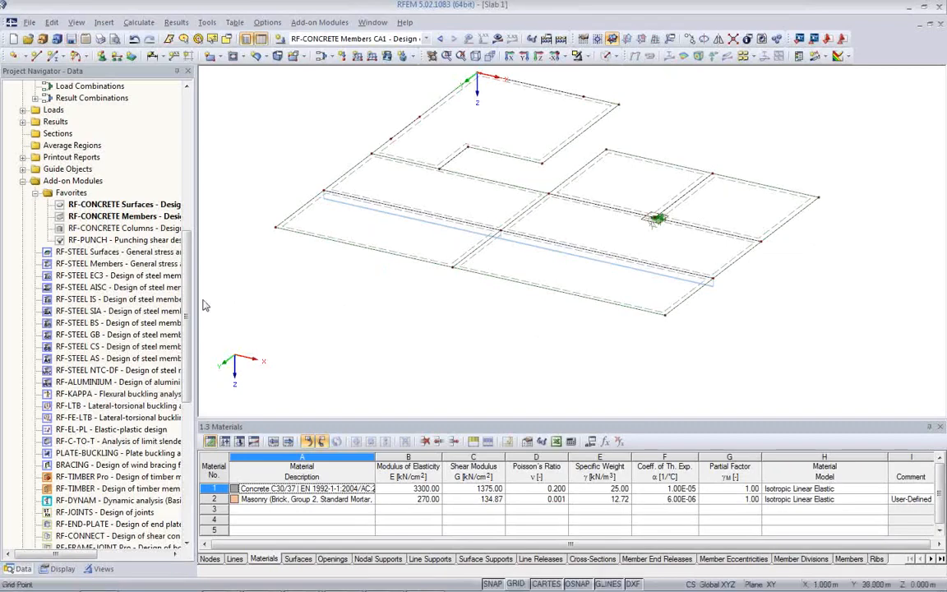
# - Open the printout report PR1: Concrete 2d from the project's printout reports
pyautogui.moveTo(187, 316)
pyautogui.mouseDown()
pyautogui.moveTo(189, 224)
pyautogui.moveTo(191, 352)
pyautogui.moveTo(198, 333)
pyautogui.mouseUp()
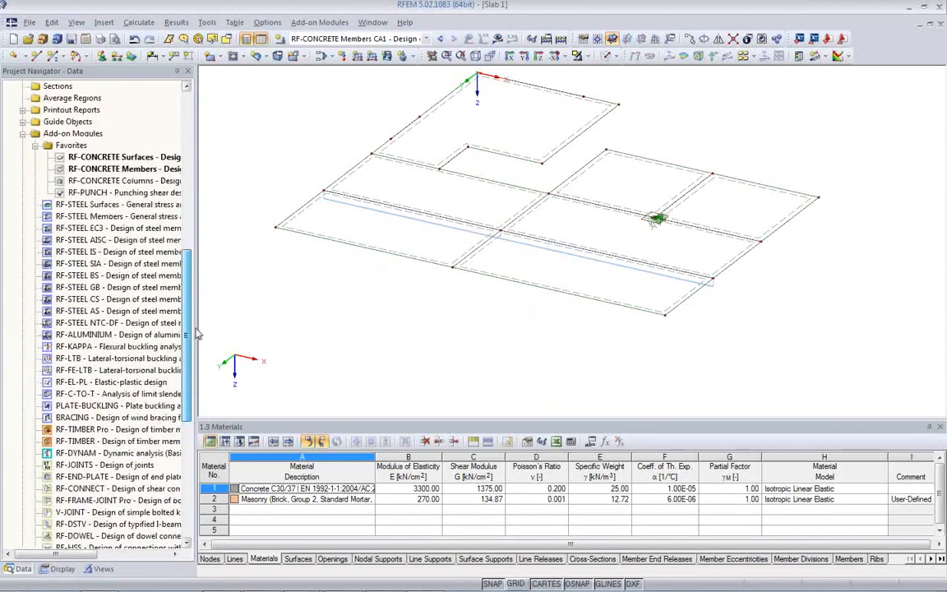
pyautogui.scroll(6, 176, 300)
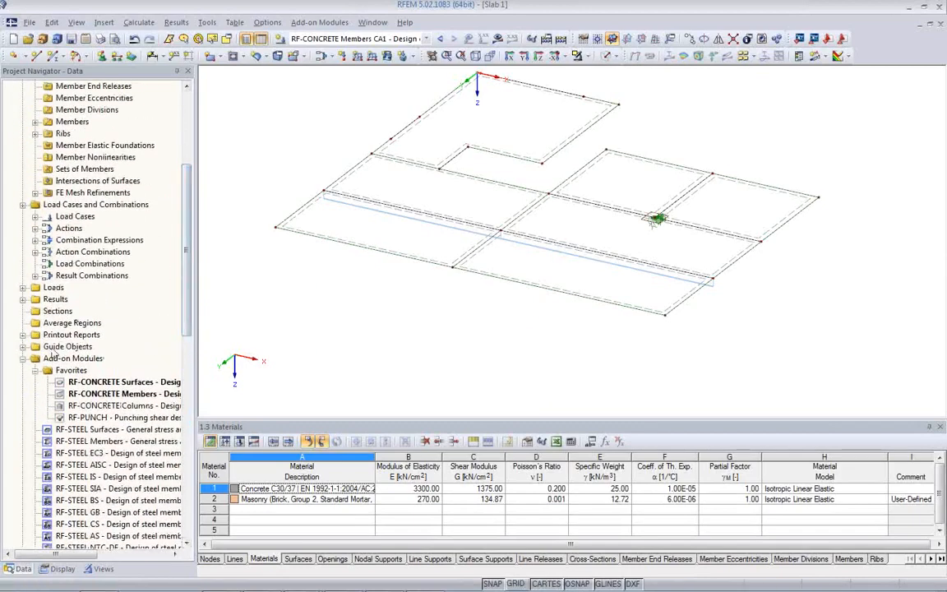
pyautogui.click(23, 335)
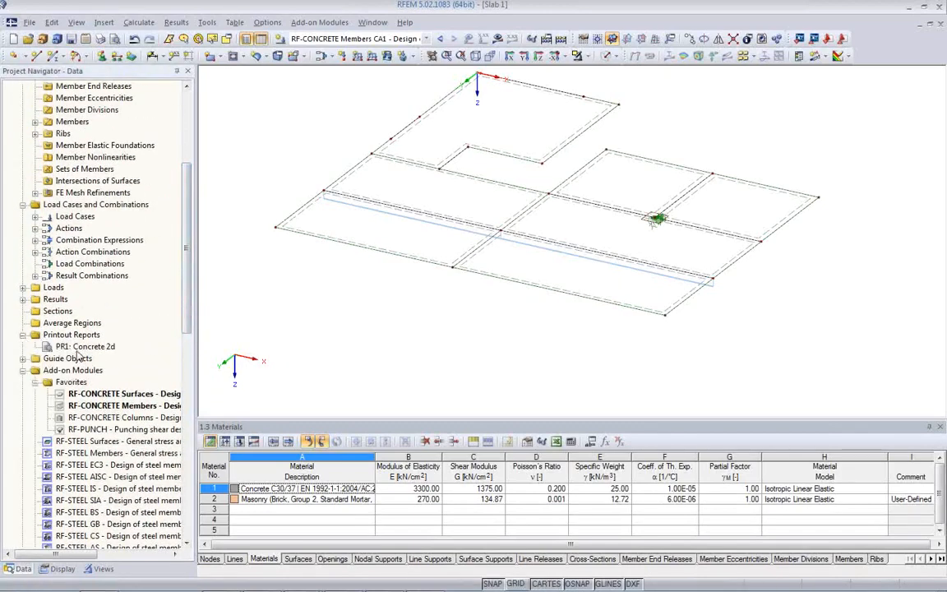
pyautogui.click(79, 349)
pyautogui.doubleClick(79, 349)
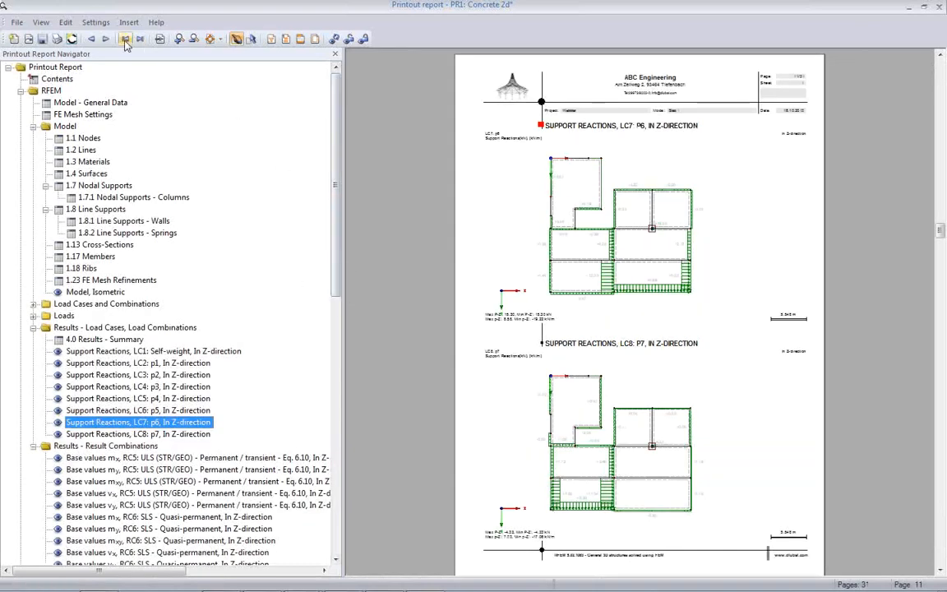
# - Set the printout report's zoom to Two Pages
pyautogui.click(38, 22)
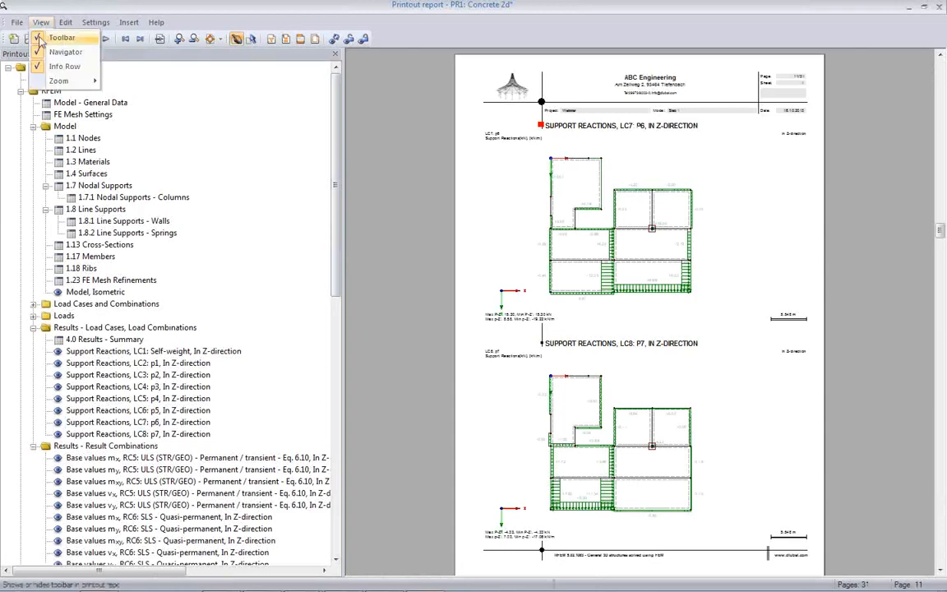
pyautogui.moveTo(57, 82)
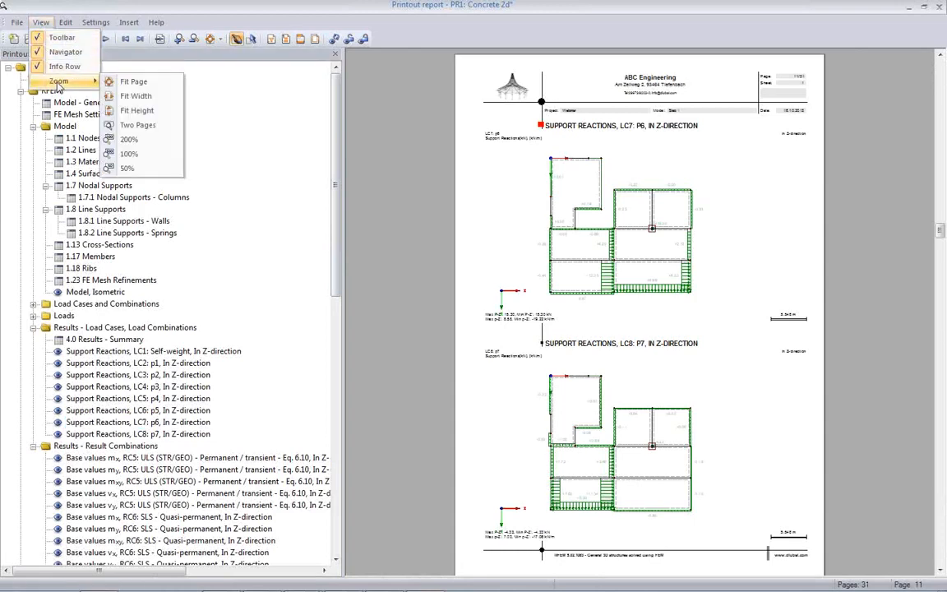
pyautogui.click(133, 125)
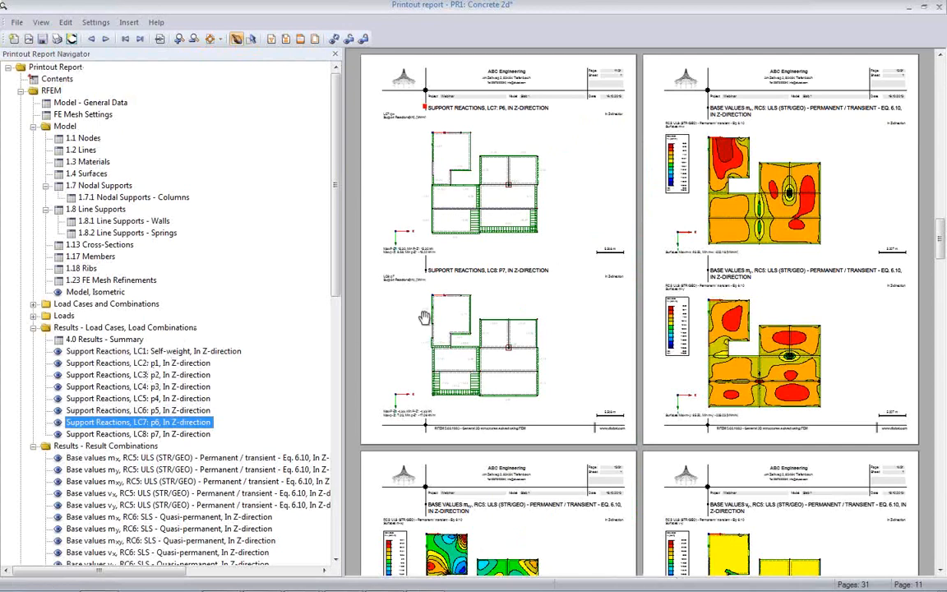
# - Examine the report's results summary, support reactions, RC5 and RC6 base value pictures, and member result diagrams
pyautogui.scroll(10, 537, 322)
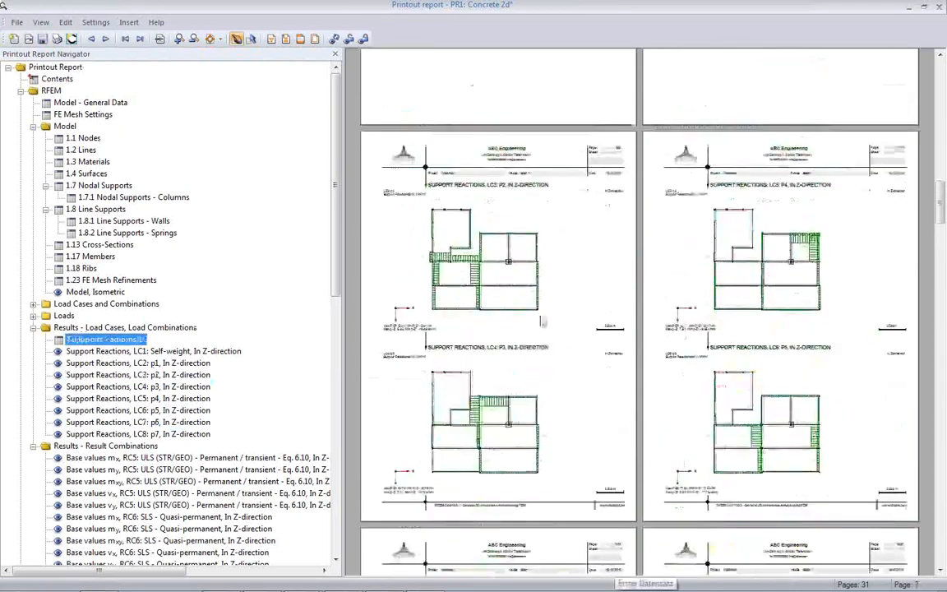
pyautogui.scroll(4, 539, 317)
pyautogui.scroll(-8, 540, 316)
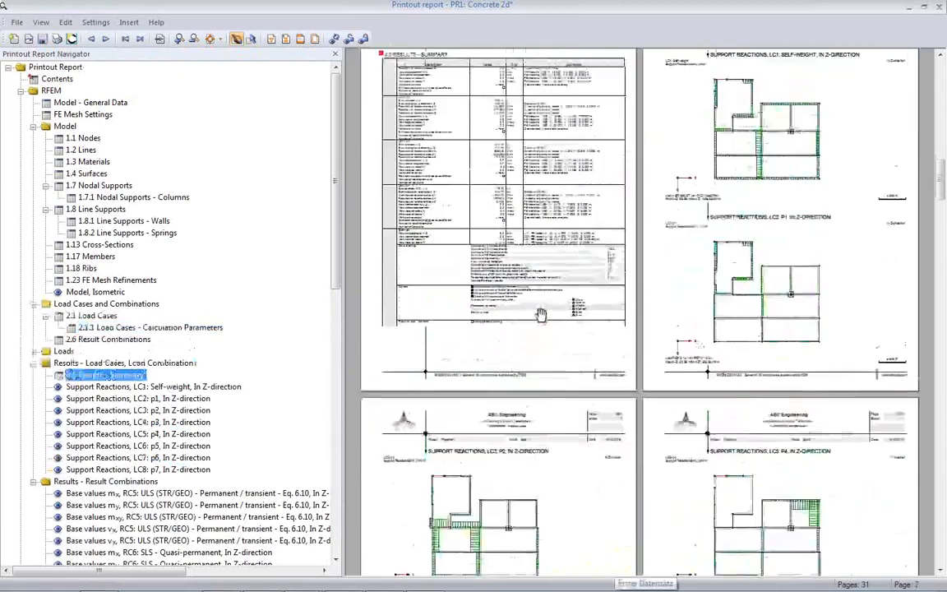
pyautogui.scroll(-5, 540, 312)
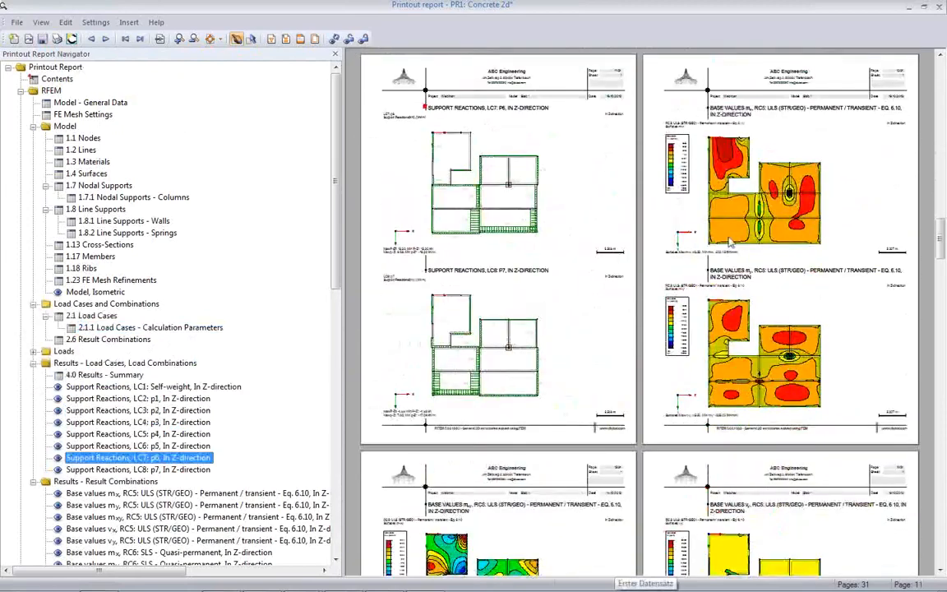
pyautogui.scroll(-3, 736, 315)
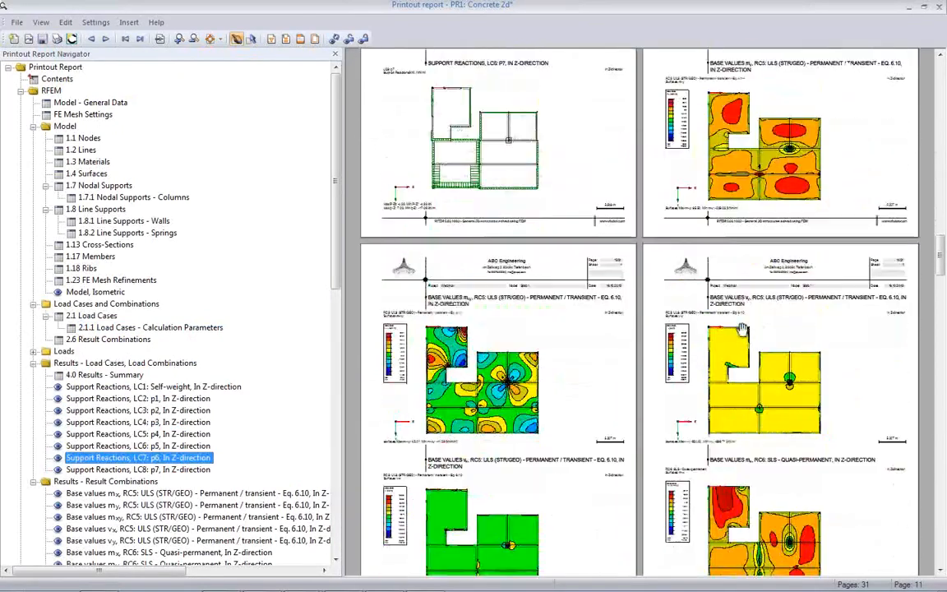
pyautogui.scroll(-8, 809, 323)
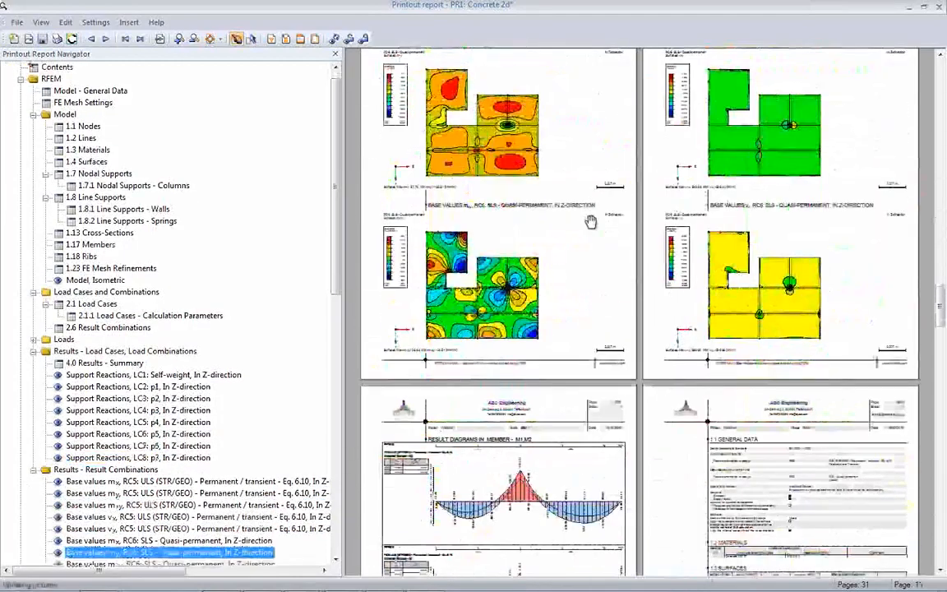
pyautogui.scroll(-4, 726, 347)
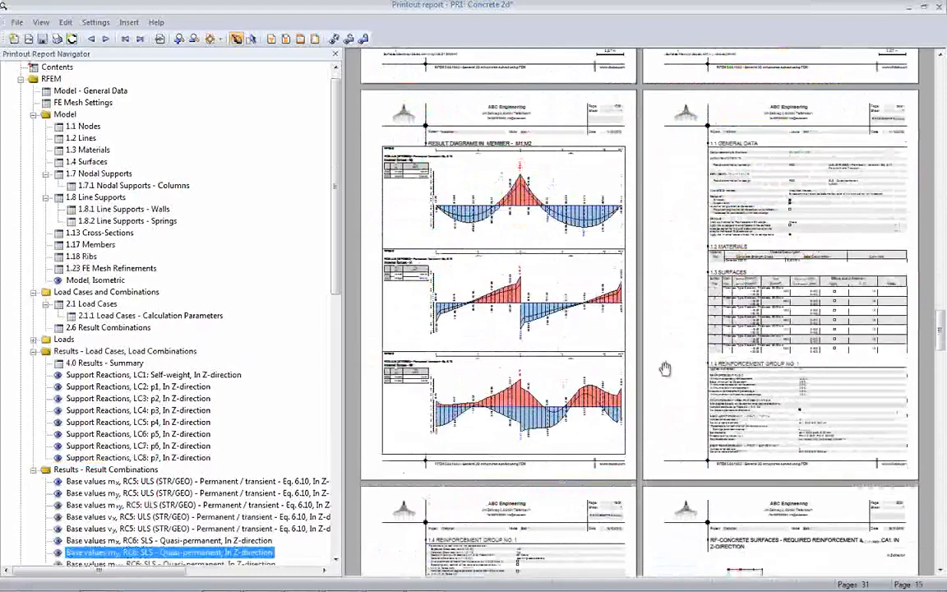
pyautogui.scroll(-2, 661, 370)
pyautogui.scroll(-3, 674, 291)
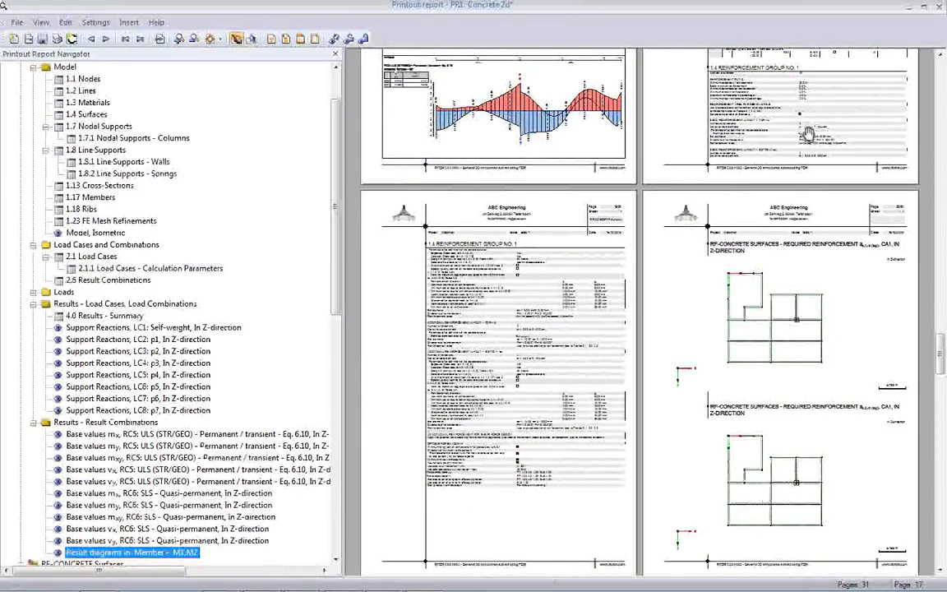
pyautogui.scroll(3, 791, 145)
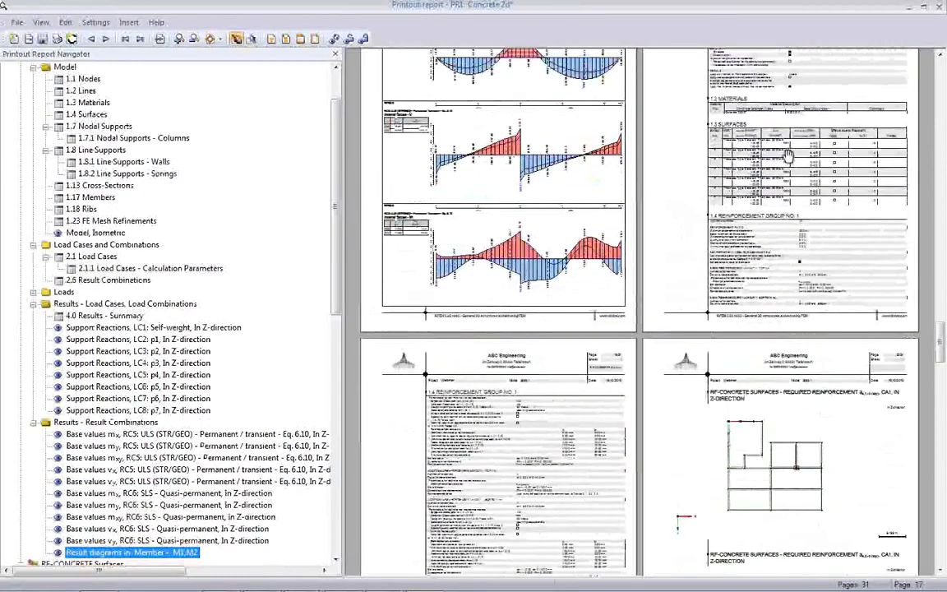
# - Examine the report's RF-CONCRETE Surfaces and RF-CONCRETE Members pages, including the reinforcement graphics and serviceability pictures at the end
pyautogui.scroll(-10, 785, 156)
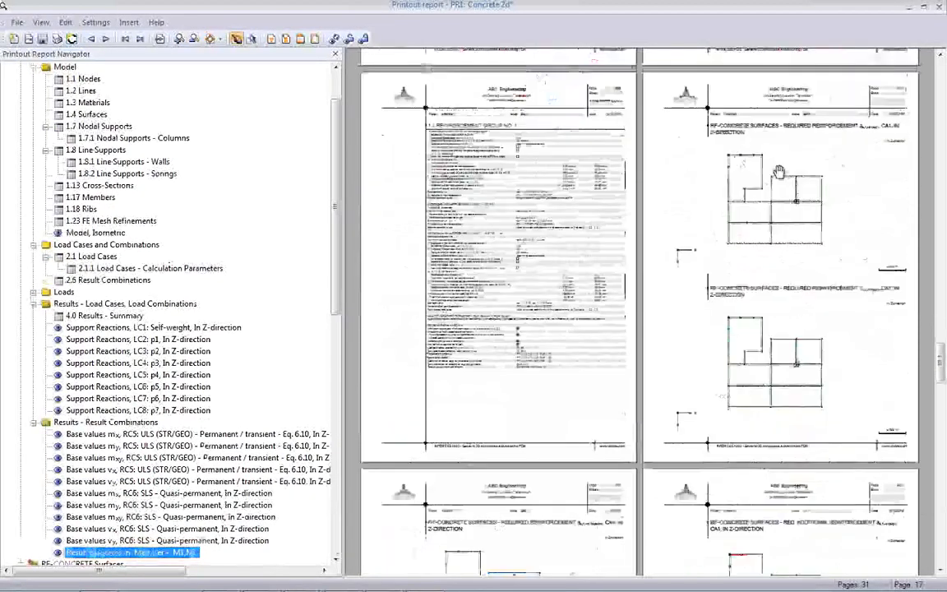
pyautogui.scroll(-15, 737, 320)
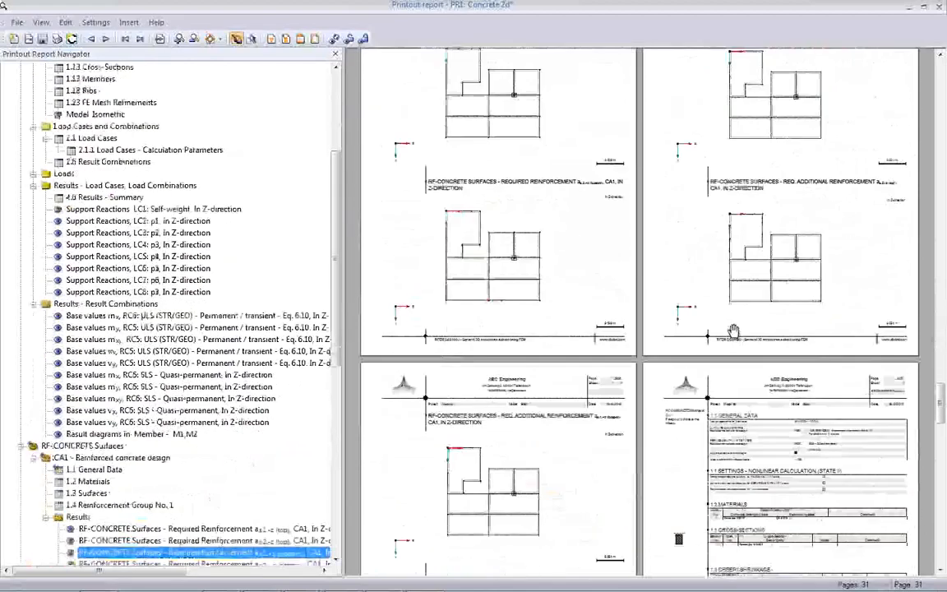
pyautogui.scroll(-10, 734, 327)
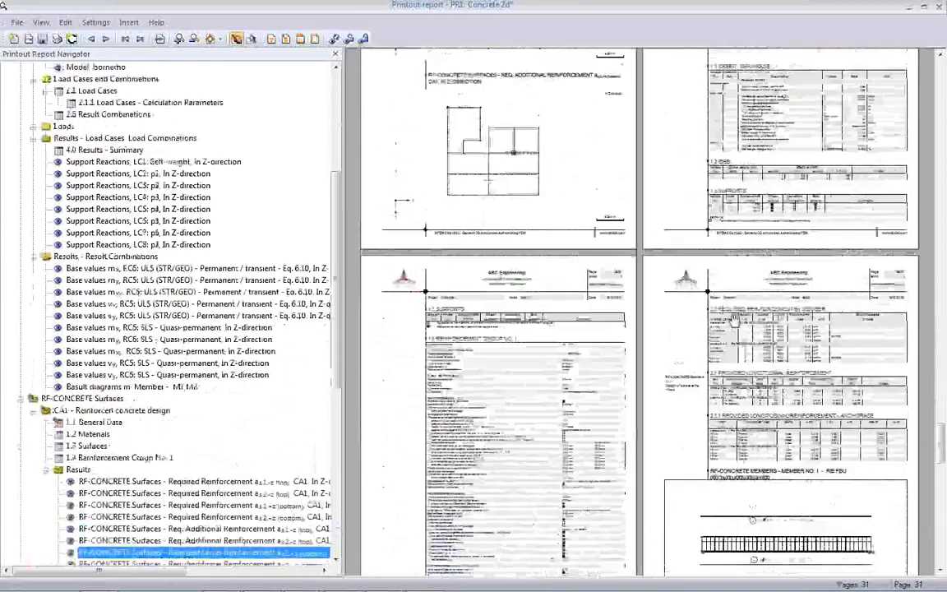
pyautogui.scroll(-5, 734, 318)
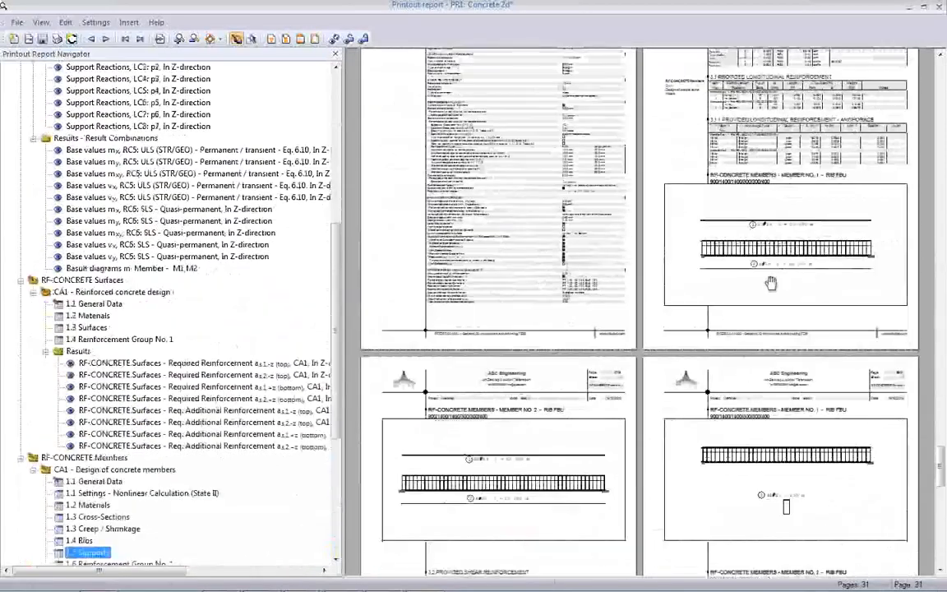
pyautogui.scroll(-5, 771, 283)
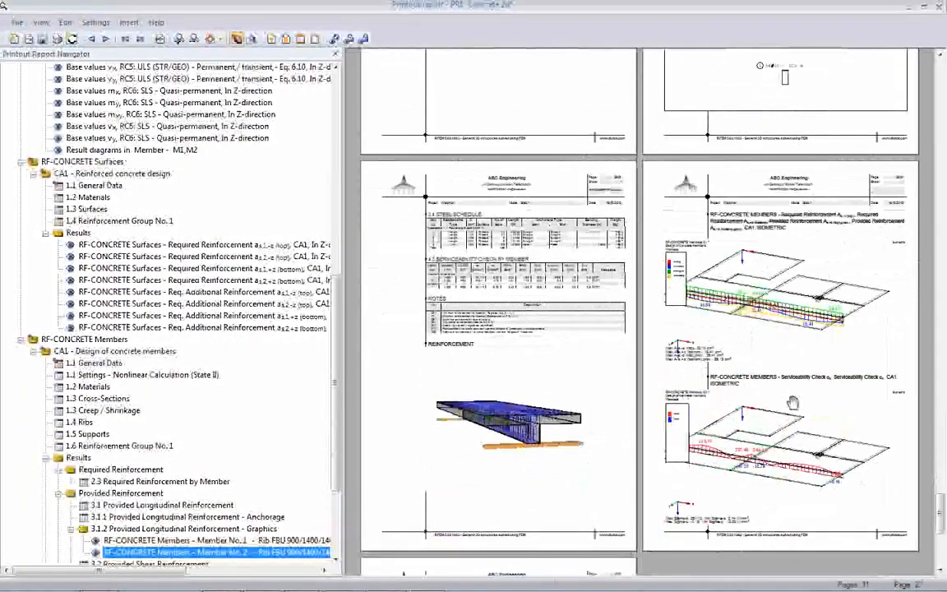
pyautogui.scroll(-5, 750, 393)
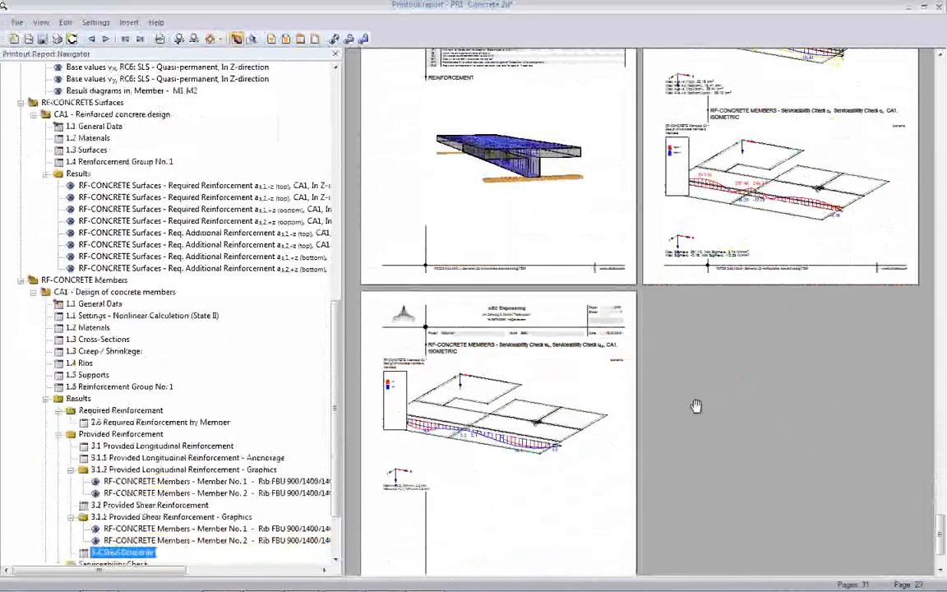
pyautogui.scroll(-2, 695, 405)
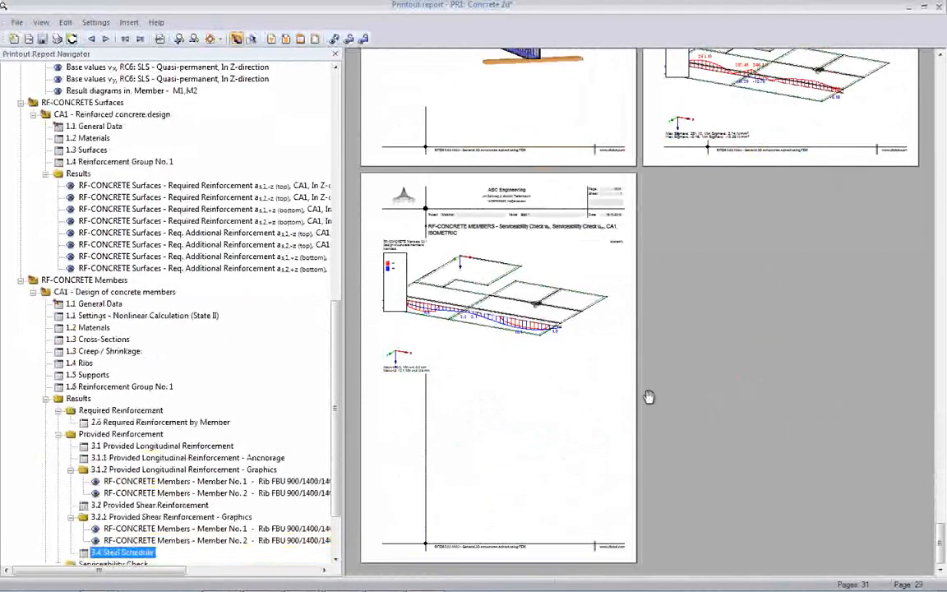
pyautogui.scroll(10, 448, 388)
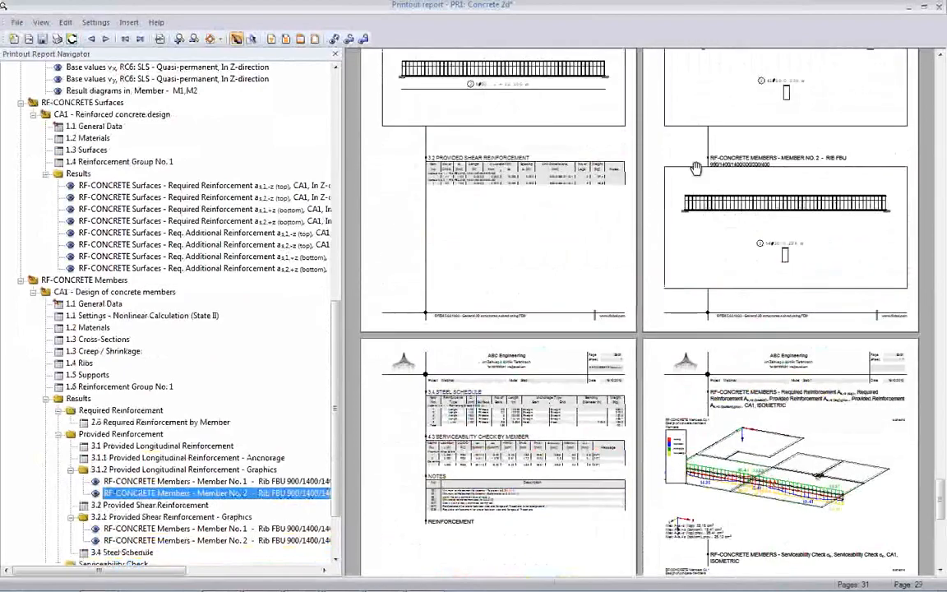
pyautogui.scroll(20, 652, 304)
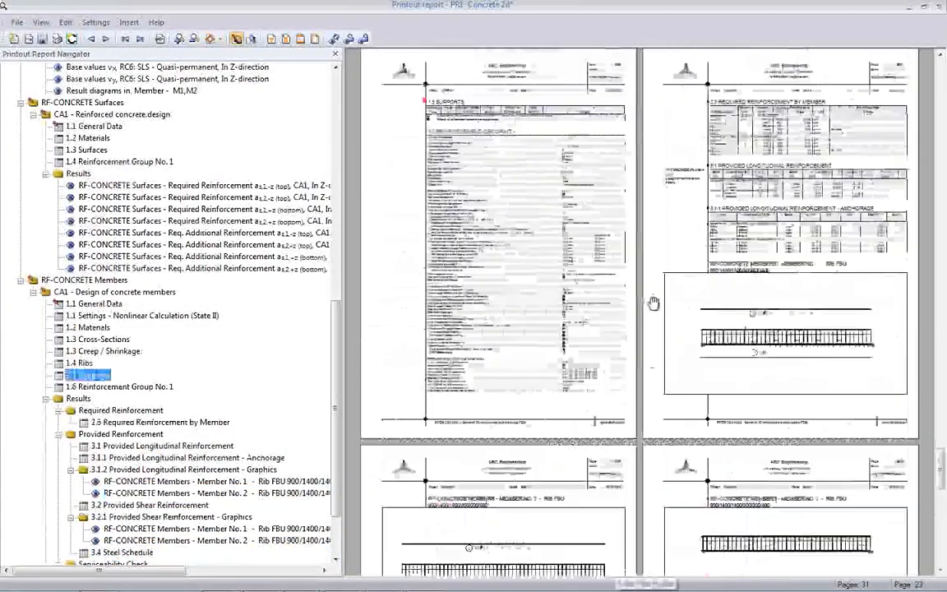
pyautogui.scroll(5, 651, 304)
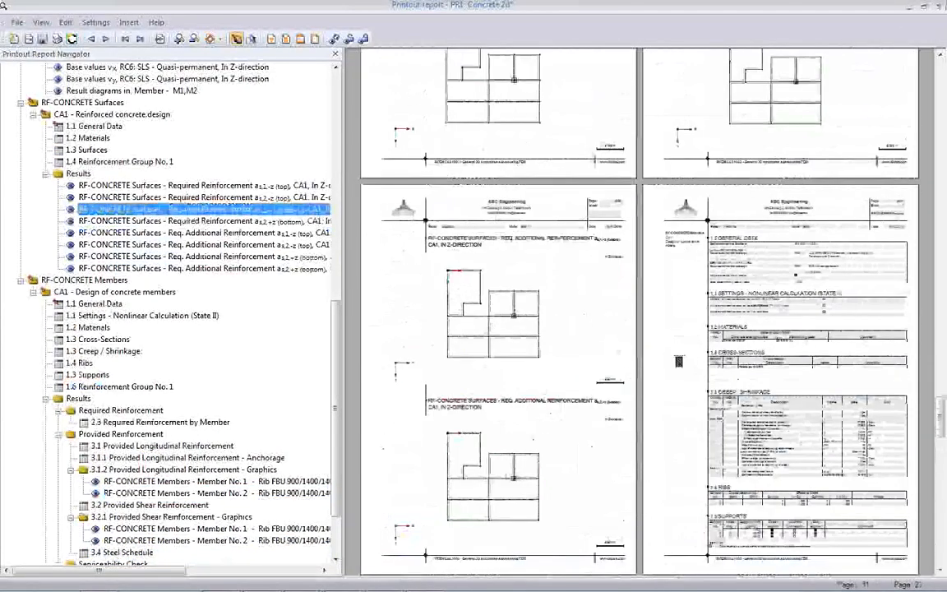
# - Save and close the printout report, and calculate the RF-CONCRETE Surfaces CA1 reinforced concrete design results
pyautogui.click(940, 5)
pyautogui.click(417, 321)
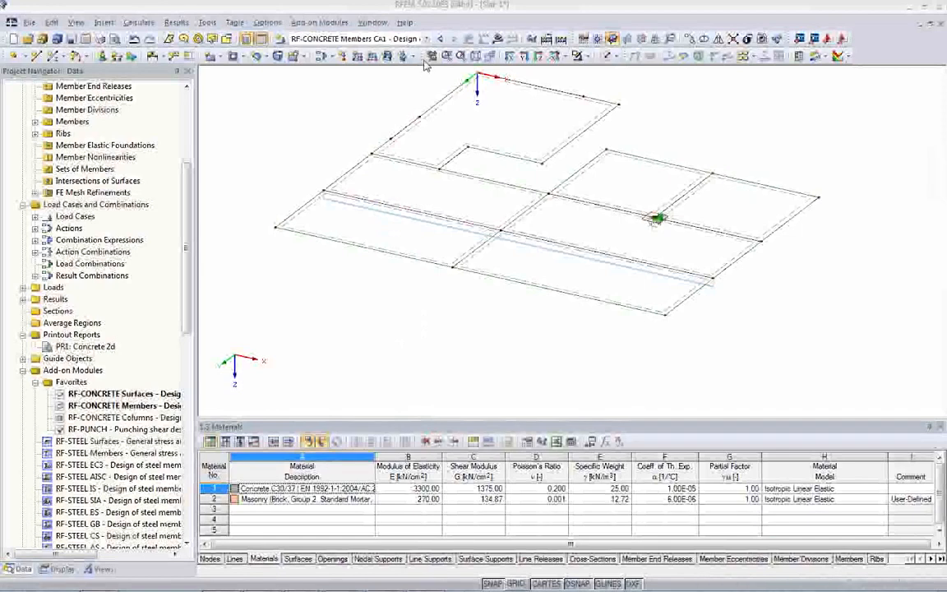
pyautogui.click(425, 39)
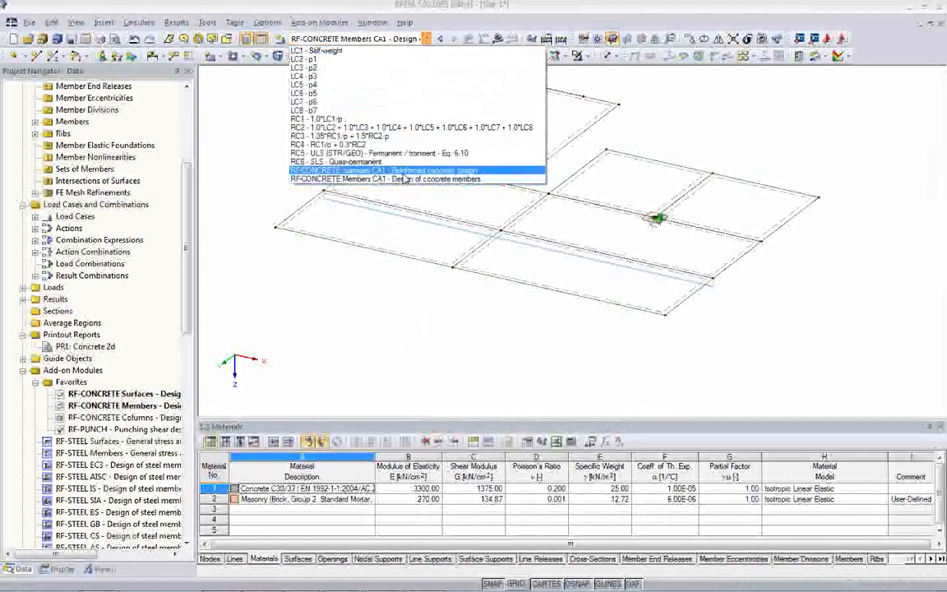
pyautogui.click(394, 170)
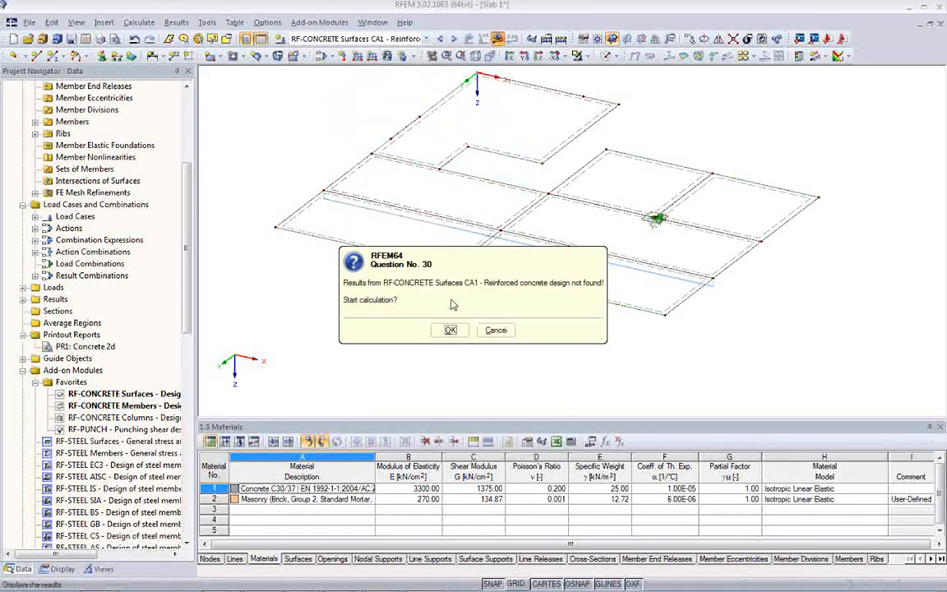
pyautogui.click(450, 330)
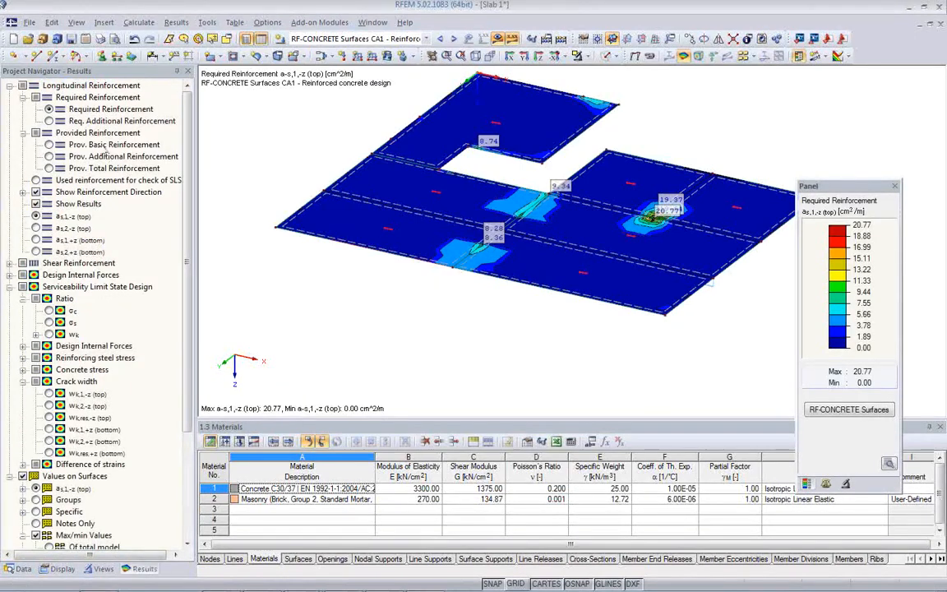
# - Reopen printout report PR1: Concrete 2d and examine its model data, load case, results summary and support reaction pages
pyautogui.click(18, 568)
pyautogui.doubleClick(69, 347)
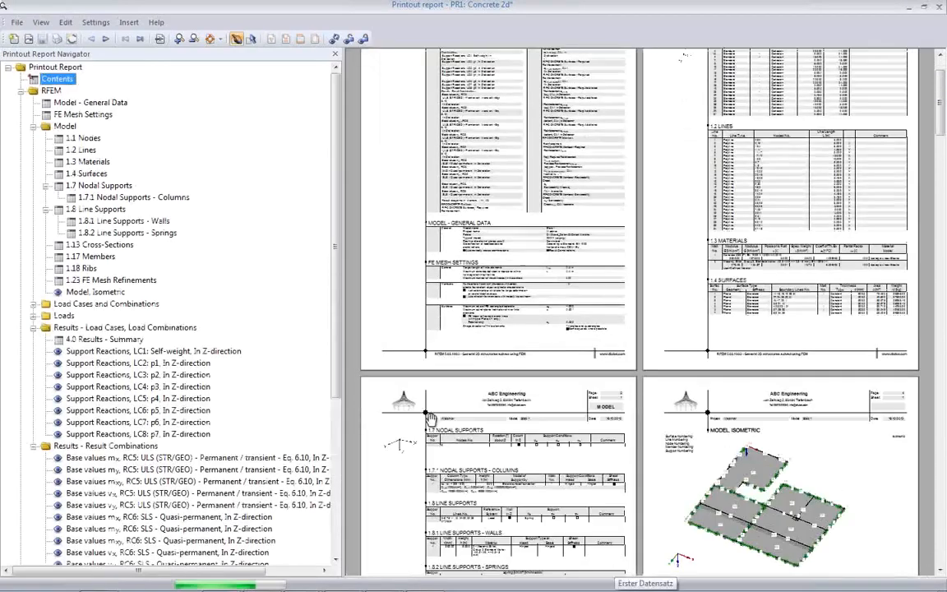
pyautogui.scroll(-10, 444, 423)
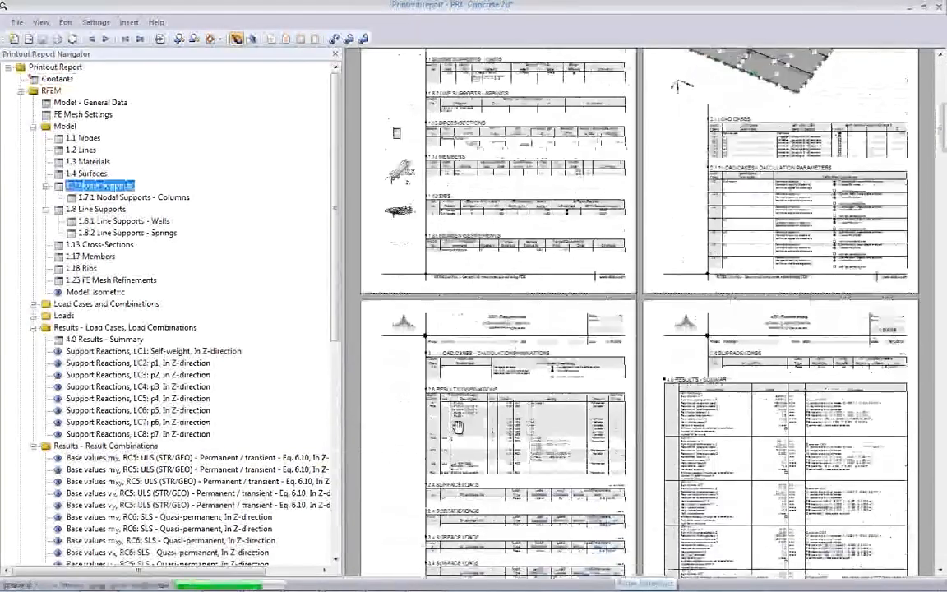
pyautogui.scroll(-10, 458, 424)
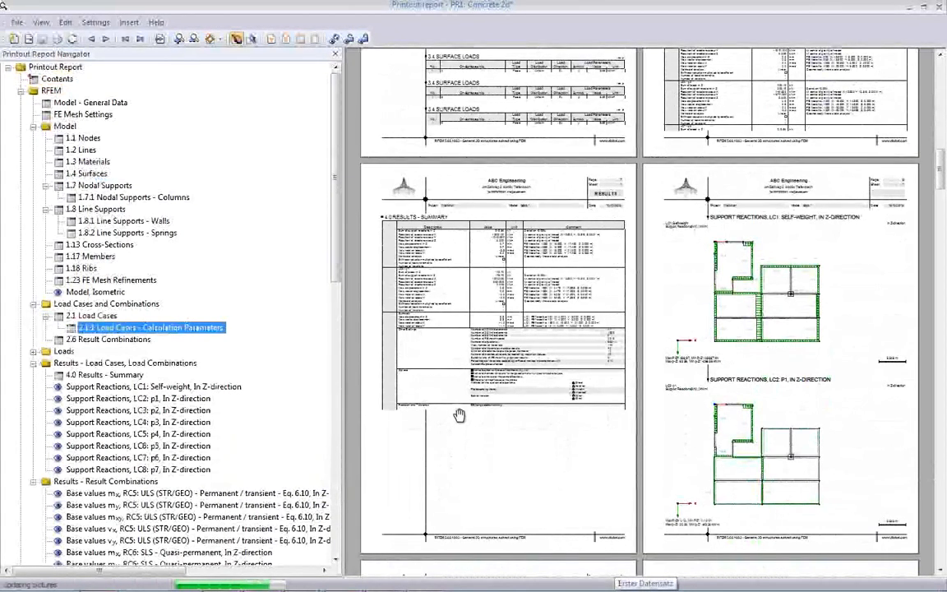
pyautogui.scroll(-5, 459, 414)
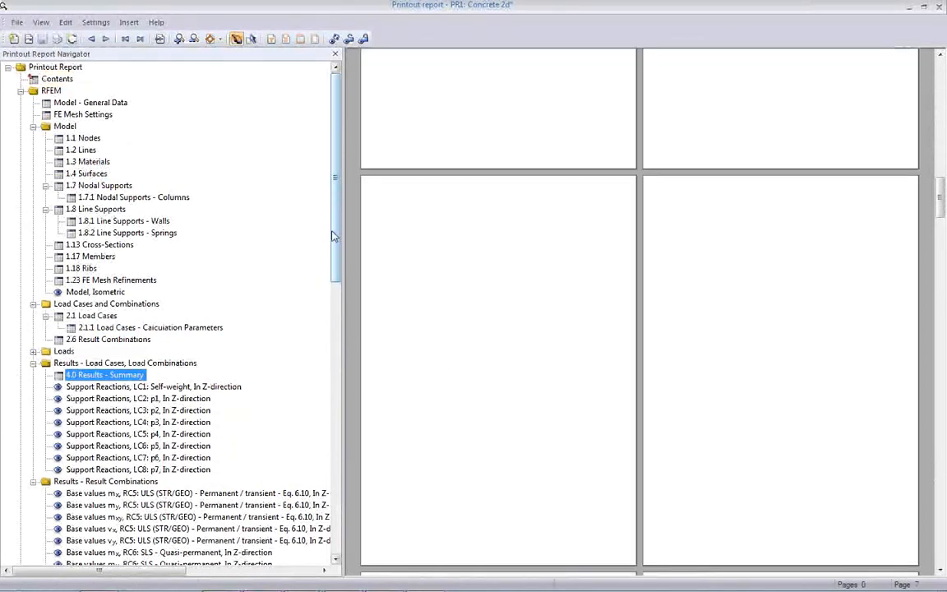
pyautogui.scroll(-5, 333, 238)
pyautogui.scroll(-1, 428, 440)
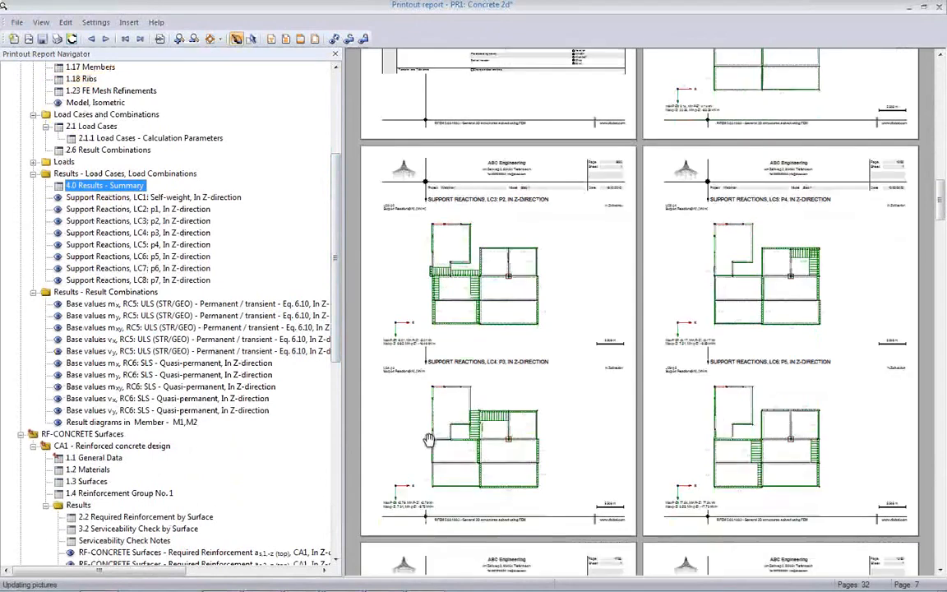
# - Check the report's RF-CONCRETE Surfaces reinforcement pictures and RF-CONCRETE Members pages, and save and close the report
pyautogui.scroll(-10, 428, 439)
pyautogui.scroll(-10, 460, 434)
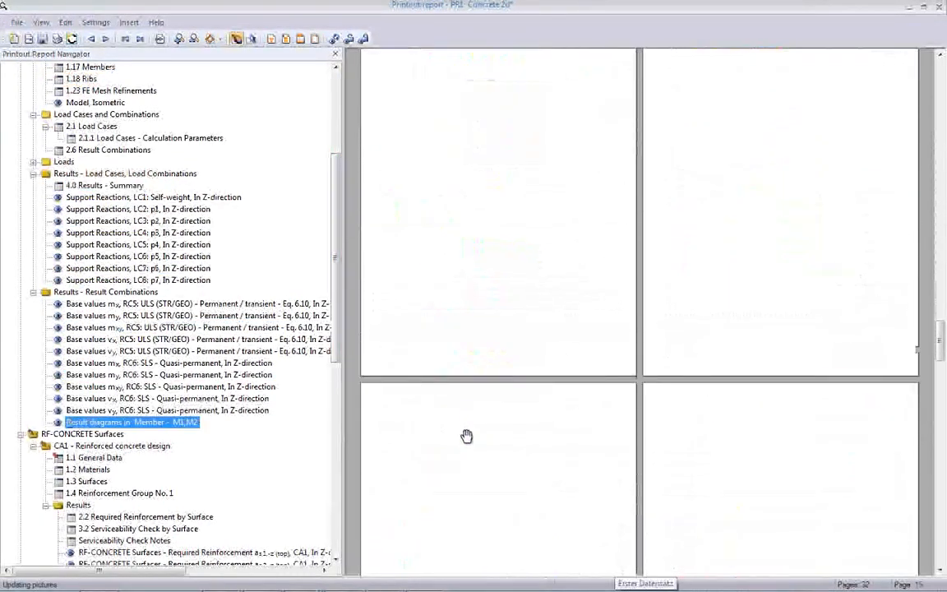
pyautogui.scroll(-3, 466, 435)
pyautogui.scroll(-5, 467, 434)
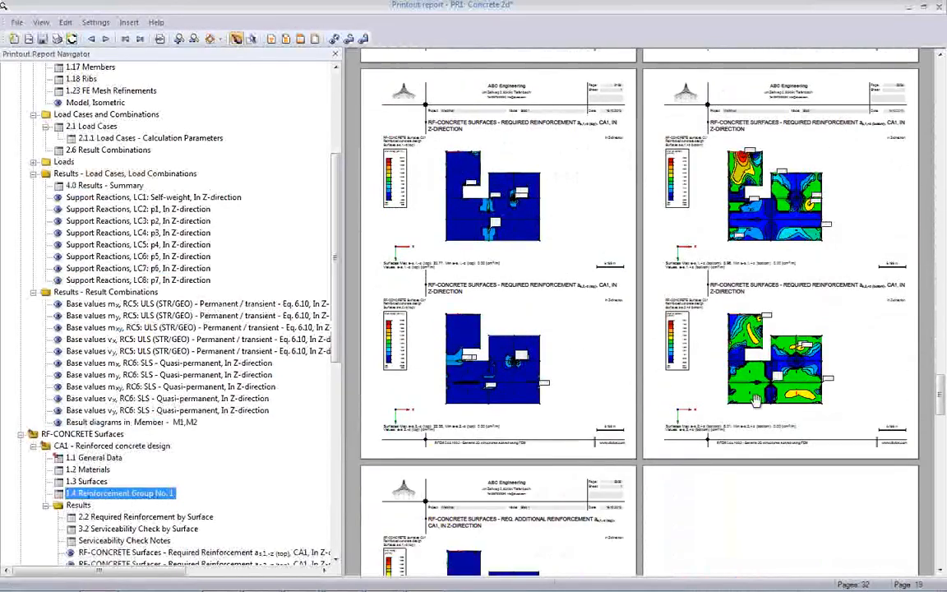
pyautogui.scroll(-1, 764, 383)
pyautogui.scroll(-4, 670, 463)
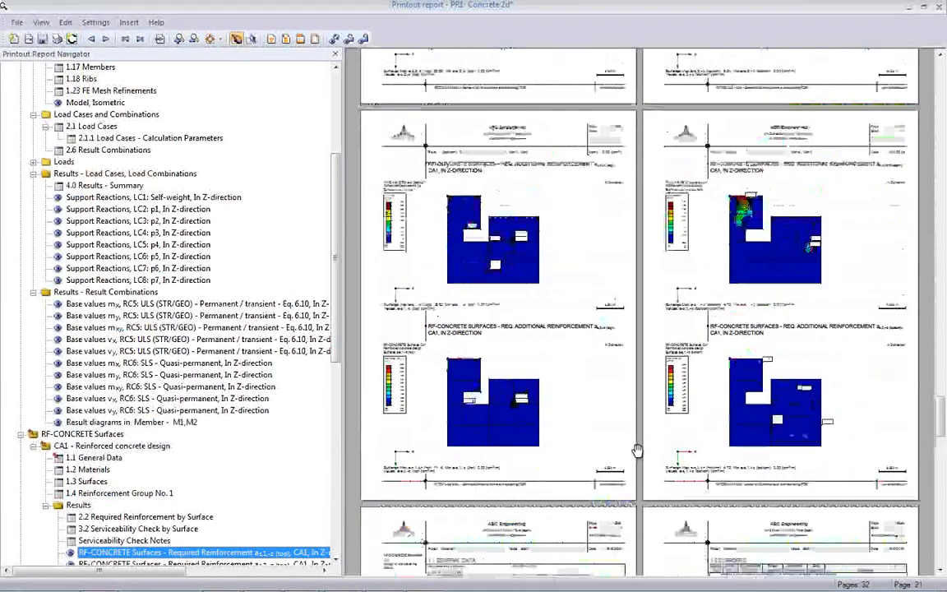
pyautogui.scroll(-7, 693, 411)
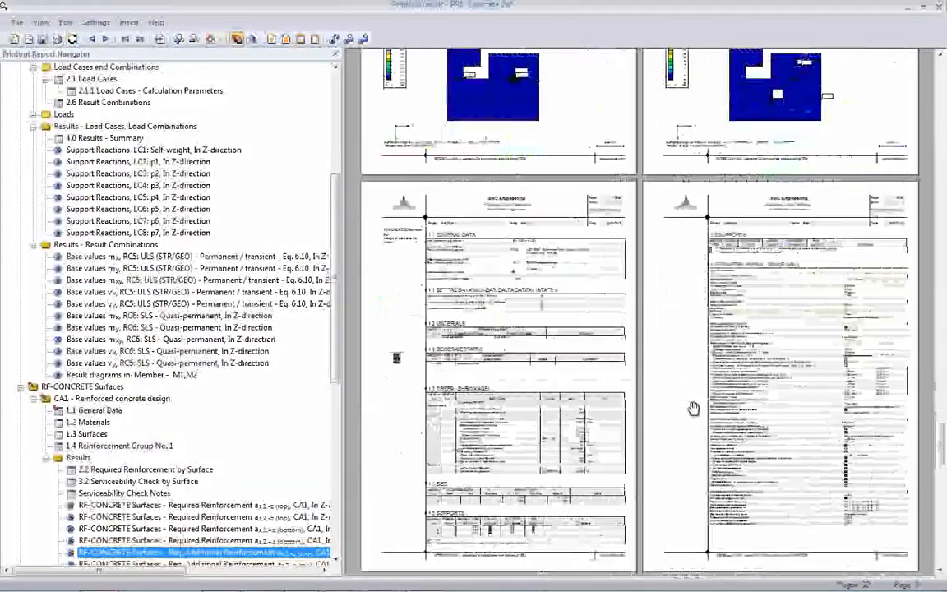
pyautogui.scroll(-8, 692, 408)
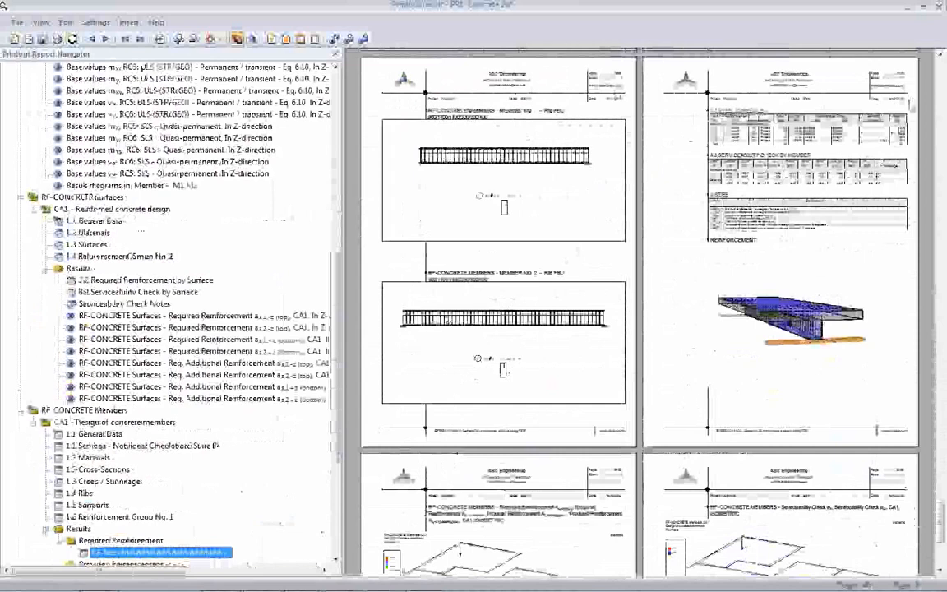
pyautogui.click(940, 8)
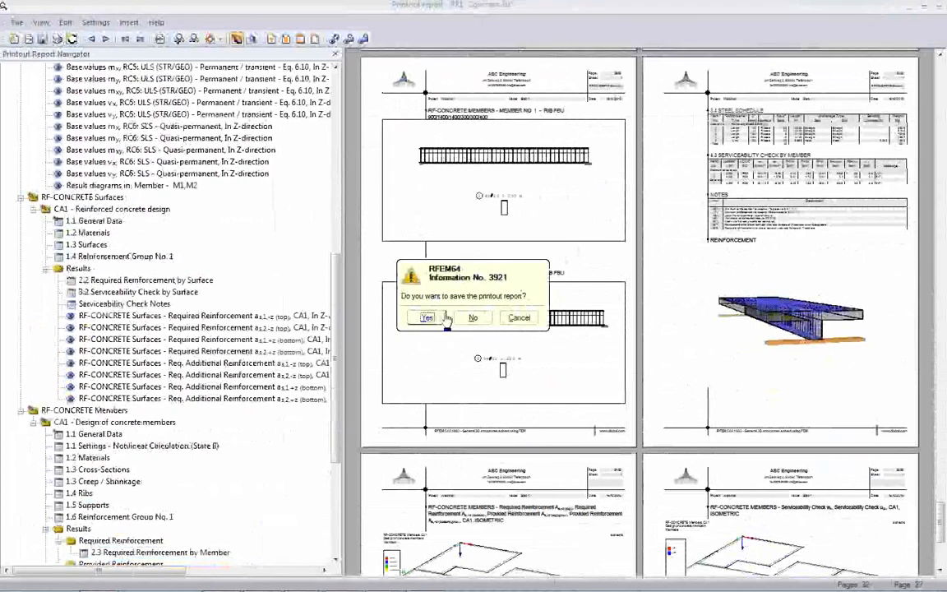
pyautogui.click(434, 319)
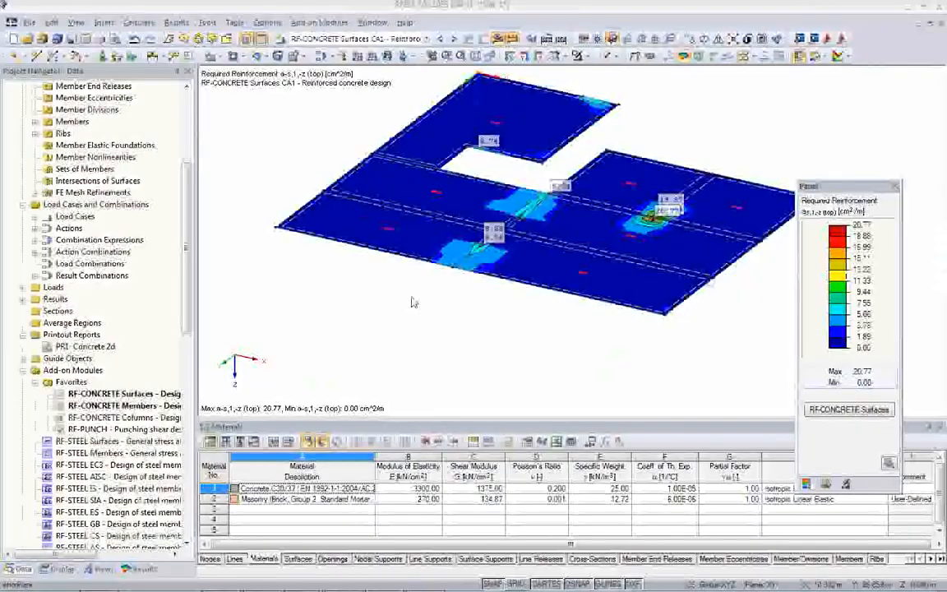
# - Turn off the results display and show the slab model in plan along the Z-axis
pyautogui.keyDown('ctrl'); pyautogui.moveTo(438, 328); pyautogui.dragTo(411, 383, button='middle'); pyautogui.keyUp('ctrl')
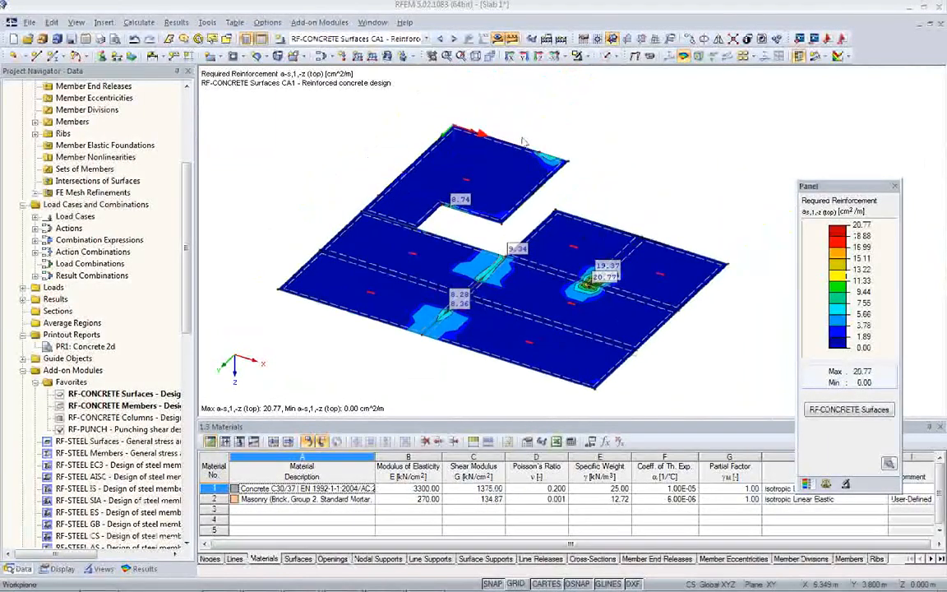
pyautogui.click(498, 39)
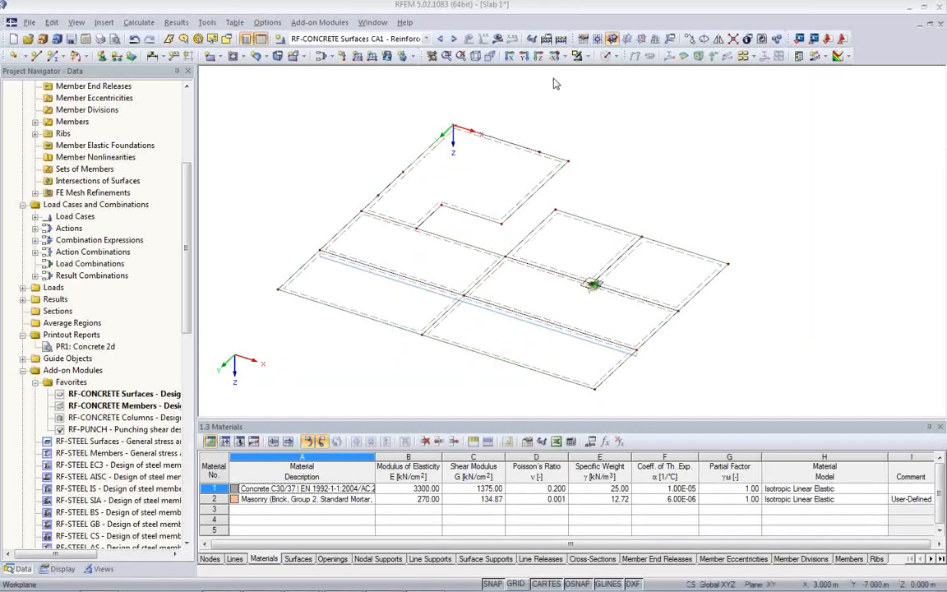
pyautogui.click(537, 56)
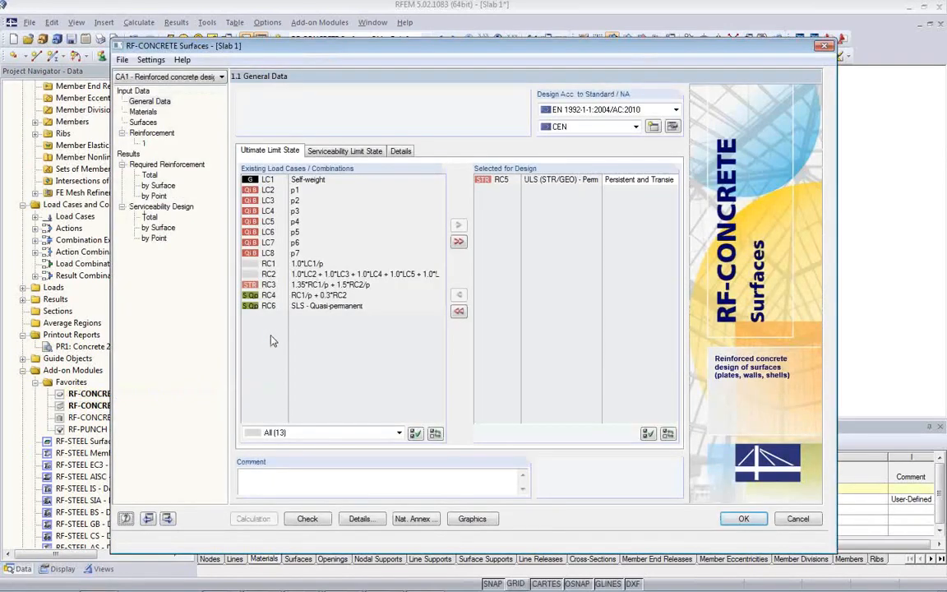
# - In RF-CONCRETE Surfaces CA1, enable deflection design with RF-CONCRETE Deflect and consider shrinkage for the analytical serviceability check
pyautogui.click(329, 152)
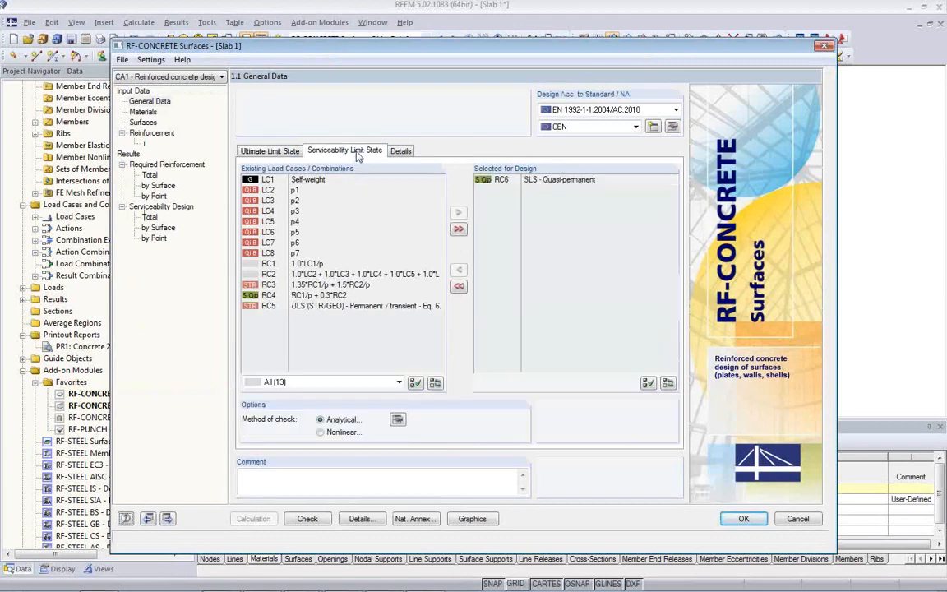
pyautogui.click(397, 419)
pyautogui.click(264, 287)
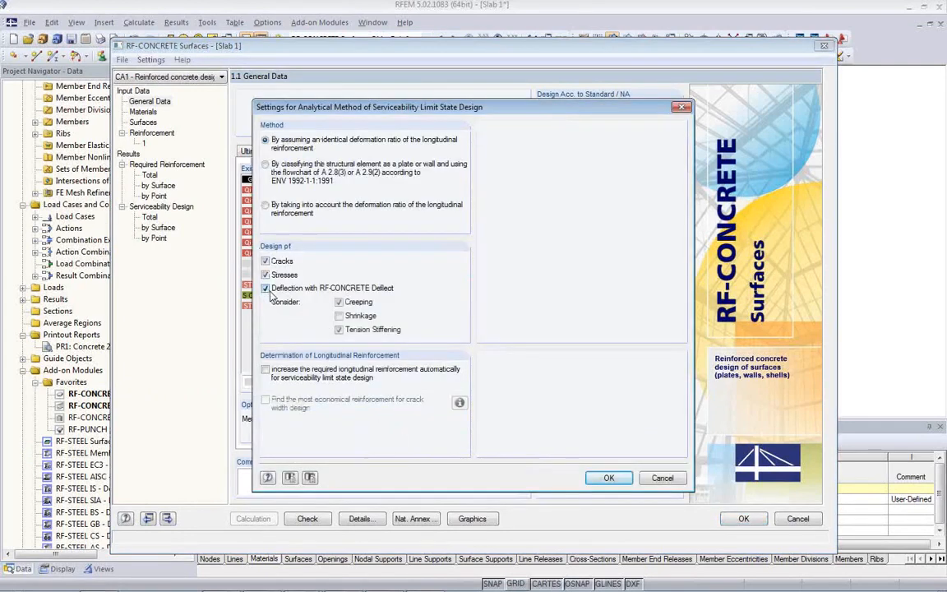
pyautogui.click(340, 315)
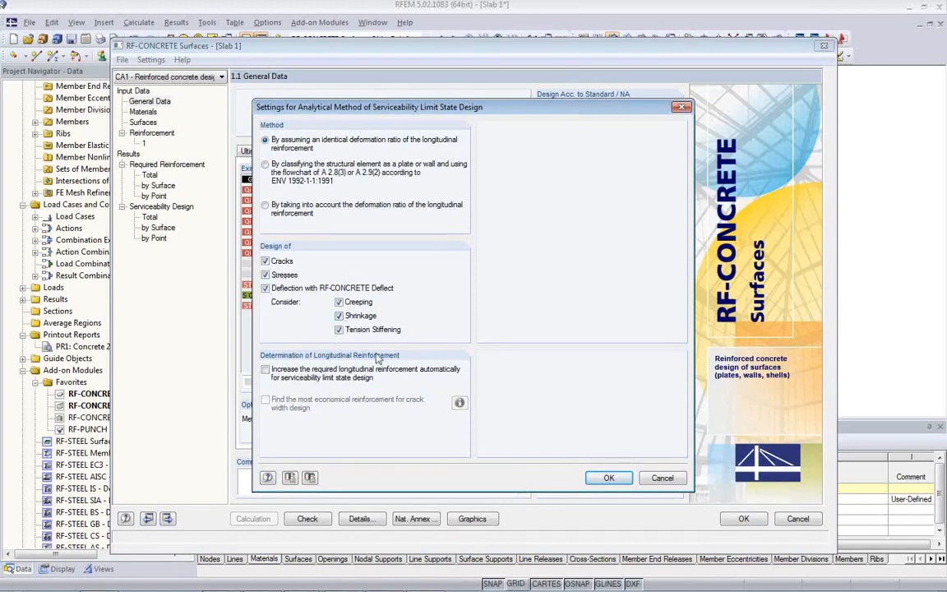
pyautogui.click(608, 479)
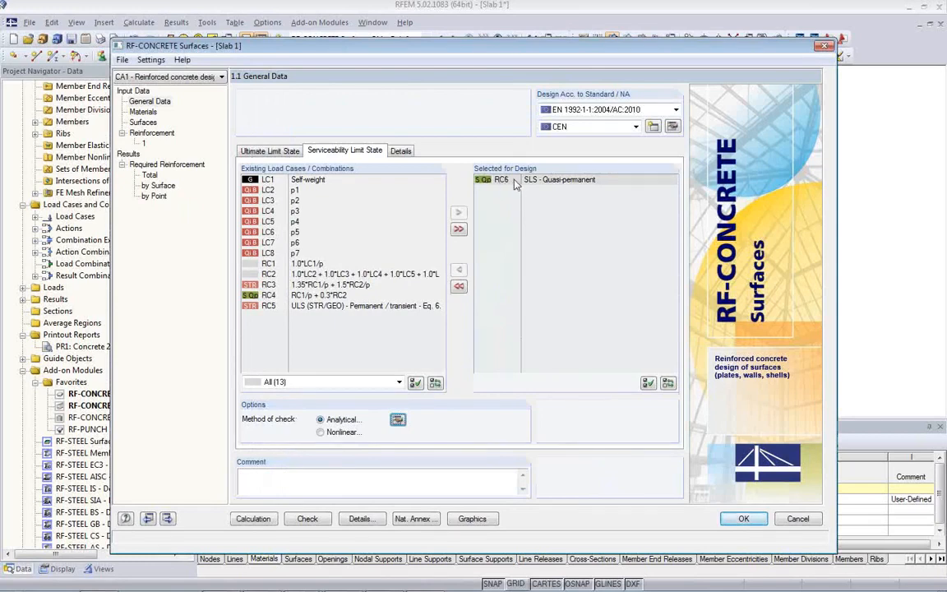
pyautogui.click(738, 521)
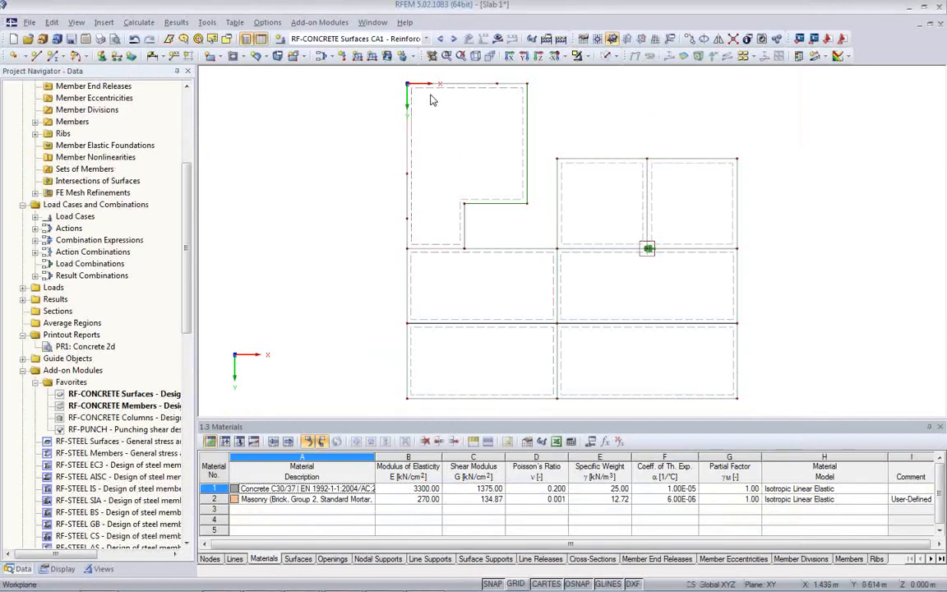
# - Display the global deformations of result combination RC6 - SLS - Quasi-permanent on the slab
pyautogui.moveTo(507, 294); pyautogui.dragTo(482, 299, button='middle')
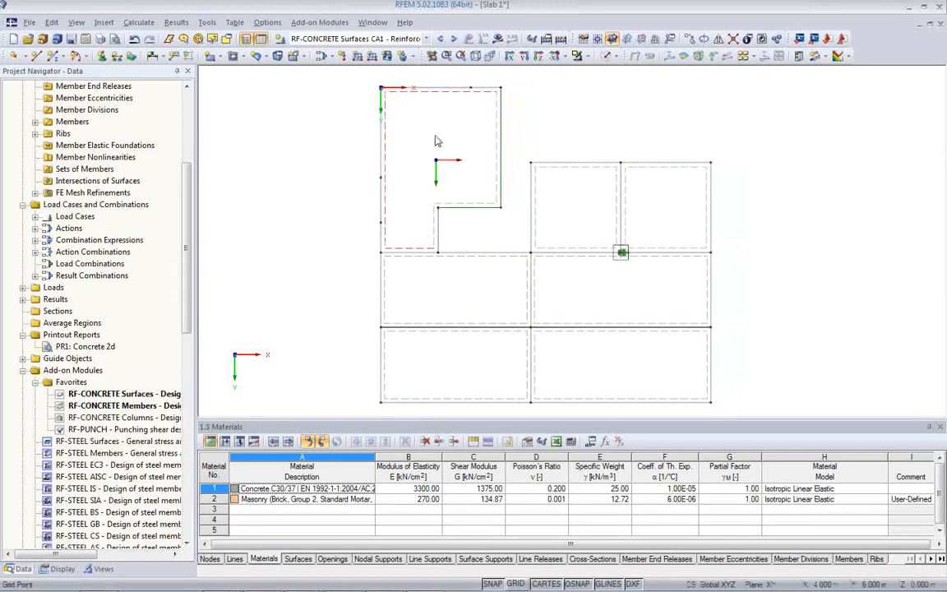
pyautogui.click(380, 39)
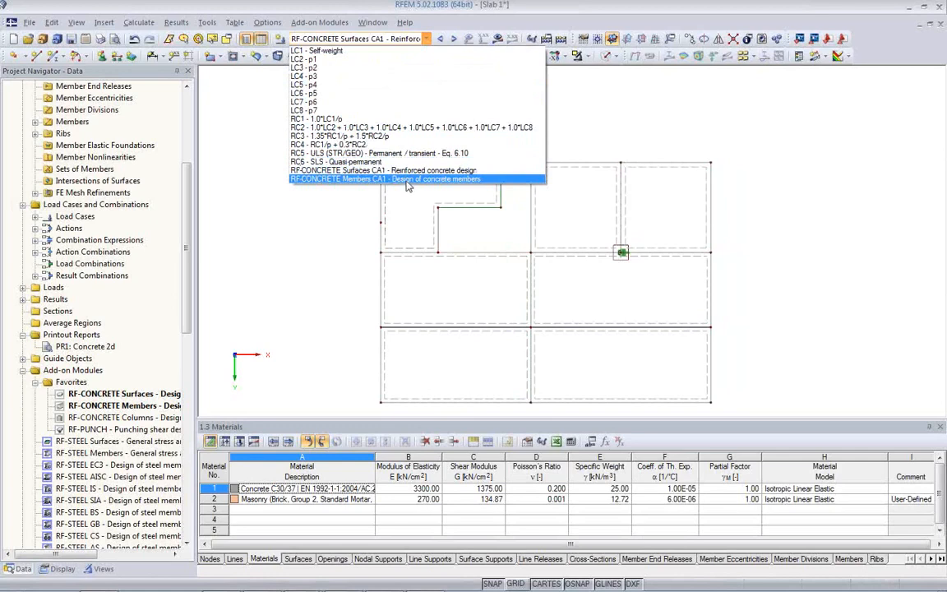
pyautogui.click(328, 161)
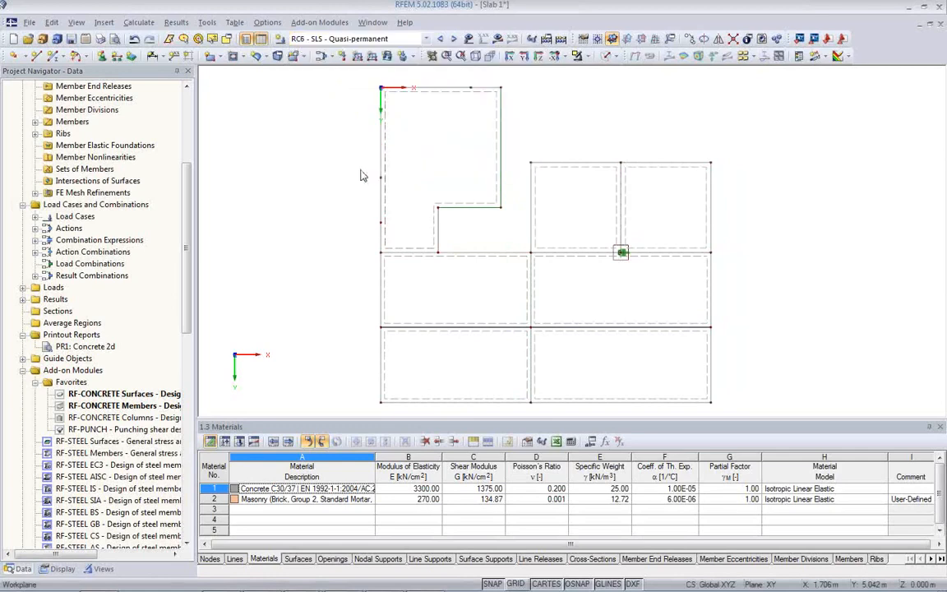
pyautogui.click(497, 40)
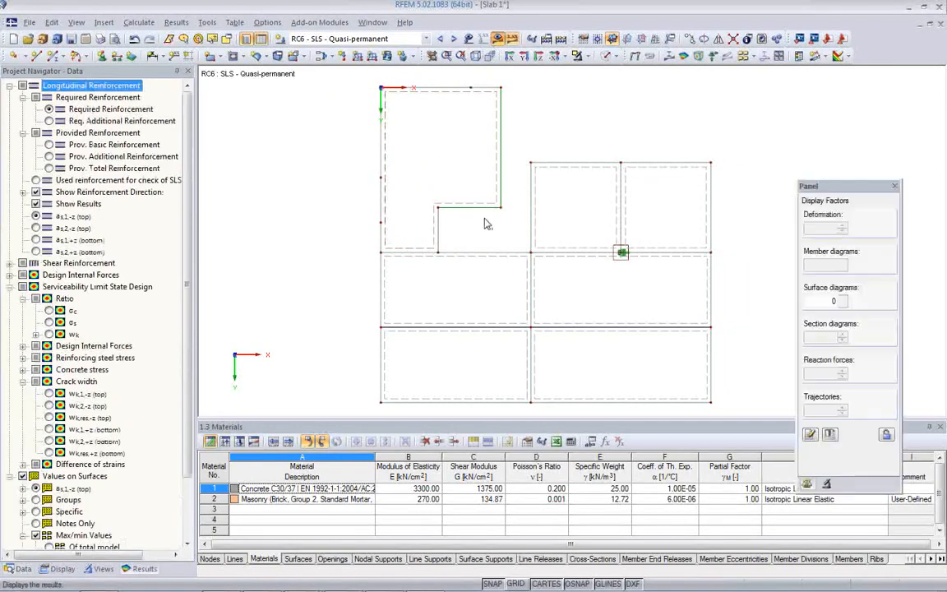
pyautogui.click(634, 56)
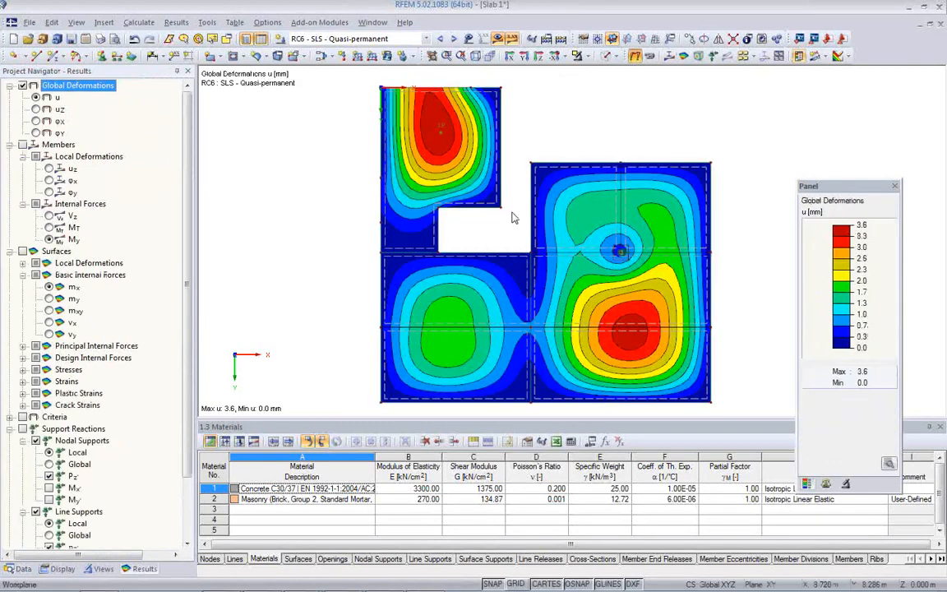
# - Show the deformation values on the slab surfaces and examine them in a tilted 3D view
pyautogui.moveTo(444, 207); pyautogui.dragTo(412, 212, button='middle')
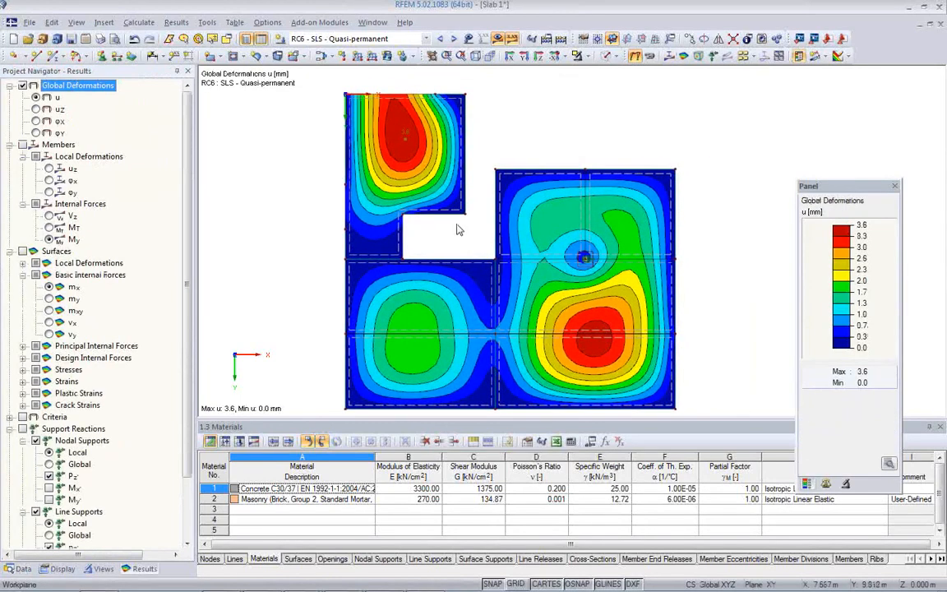
pyautogui.keyDown('ctrl'); pyautogui.moveTo(487, 339); pyautogui.dragTo(426, 116, button='middle'); pyautogui.keyUp('ctrl')
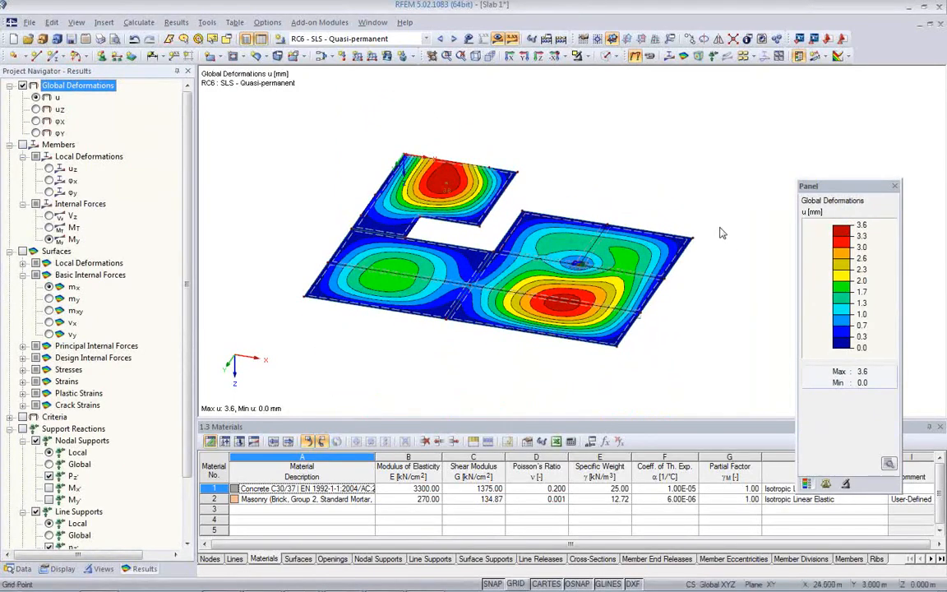
pyautogui.click(743, 56)
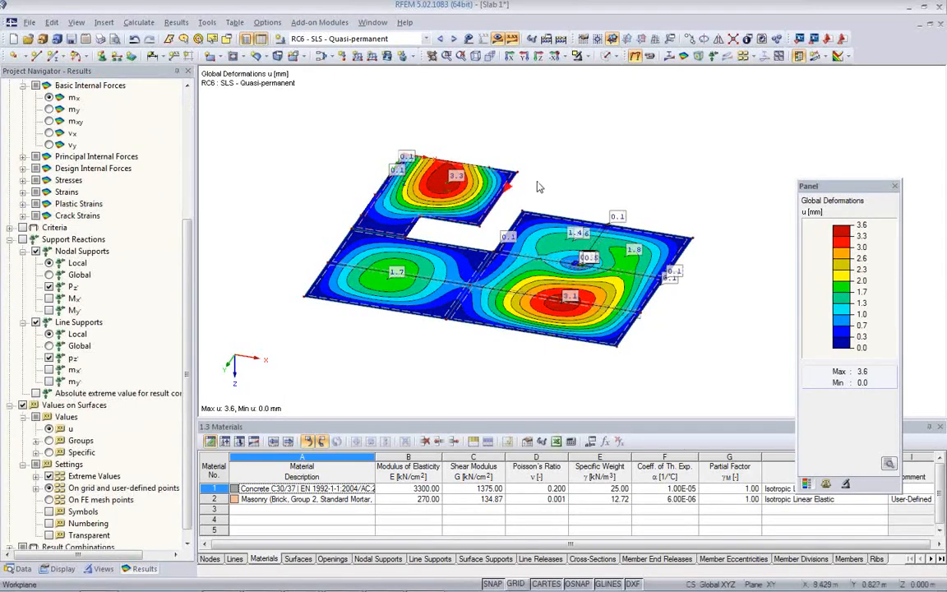
pyautogui.scroll(2, 432, 189)
pyautogui.scroll(-2, 424, 224)
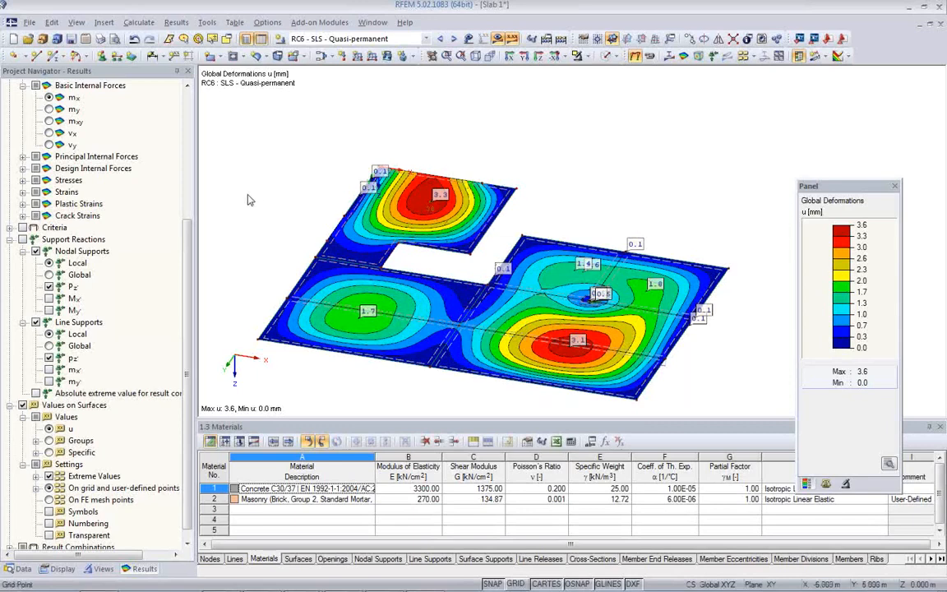
# - Switch the deformation results to load case LC1 - Self-weight and show its loads on the slab
pyautogui.click(424, 40)
pyautogui.click(395, 47)
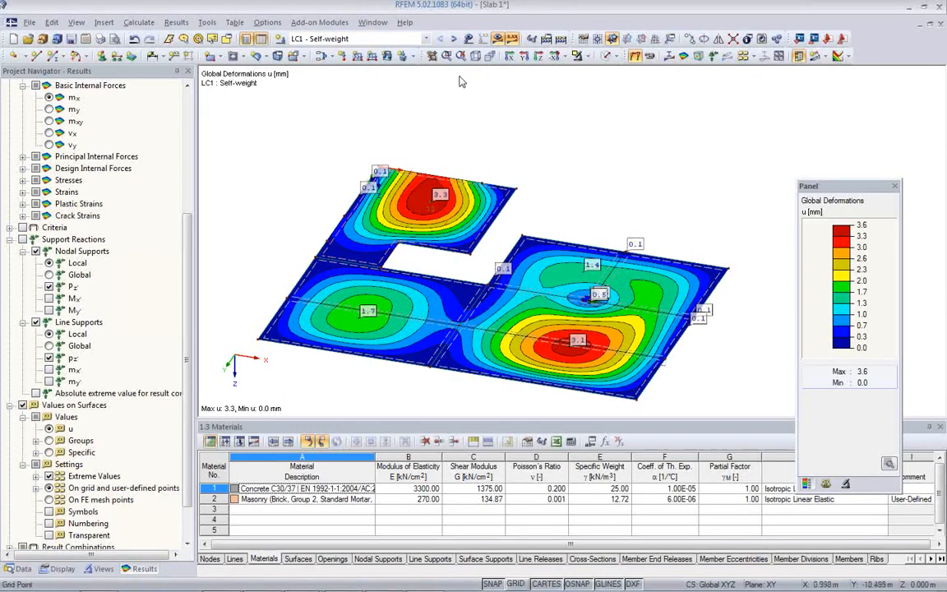
pyautogui.click(468, 40)
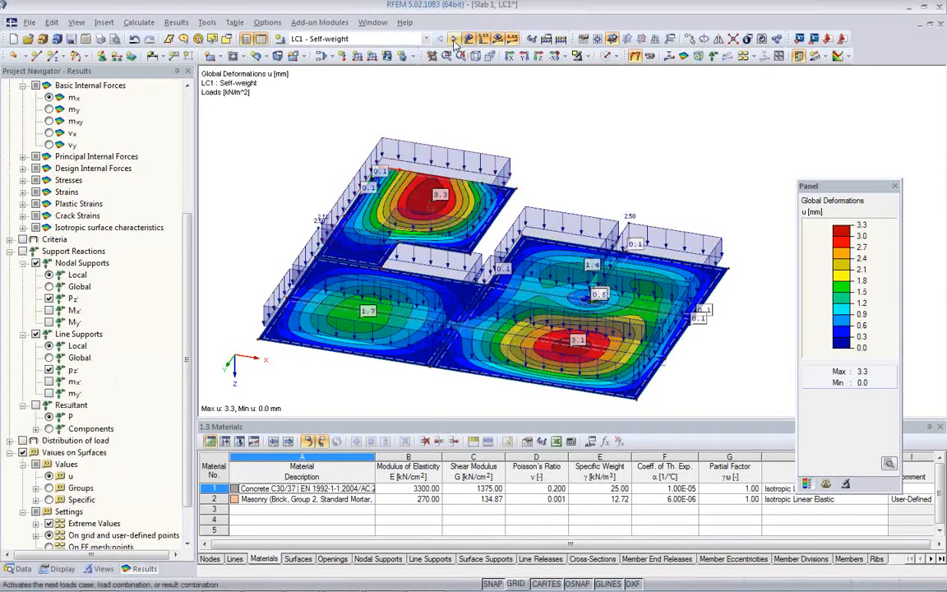
# - Show the results of LC2 - p1, then create load combination CO1 containing LC1 - Self-weight and LC2 - p1
pyautogui.click(453, 39)
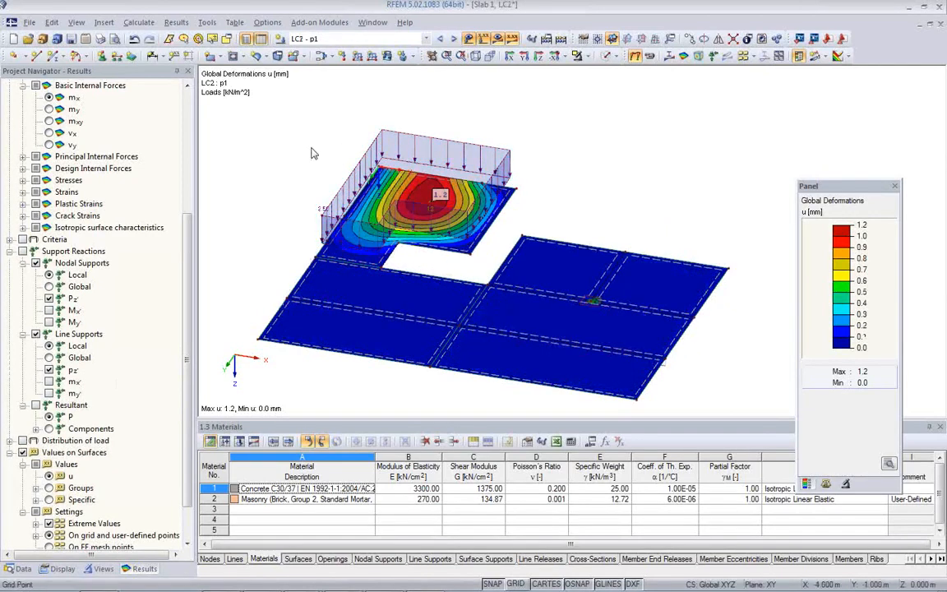
pyautogui.click(22, 567)
pyautogui.rightClick(71, 264)
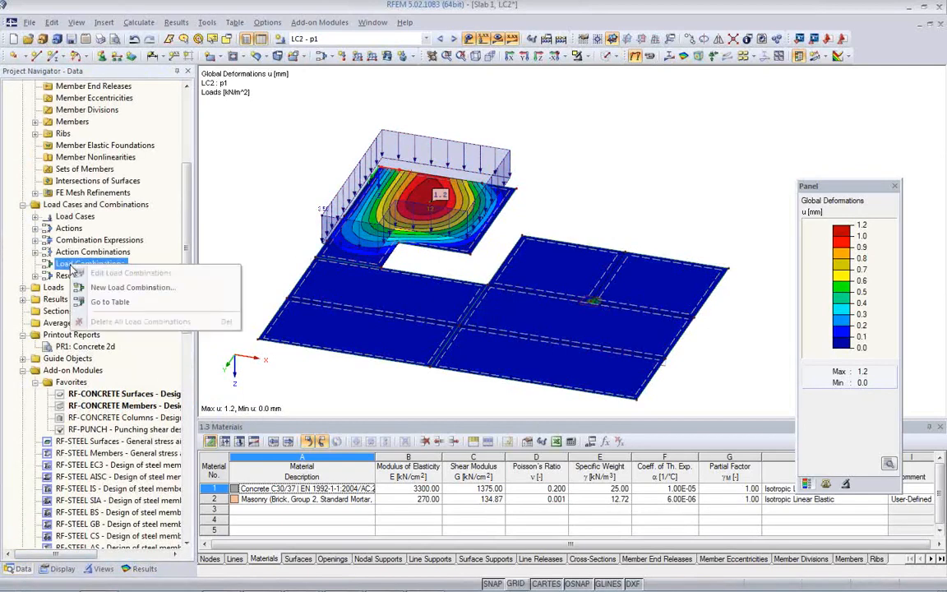
pyautogui.click(107, 289)
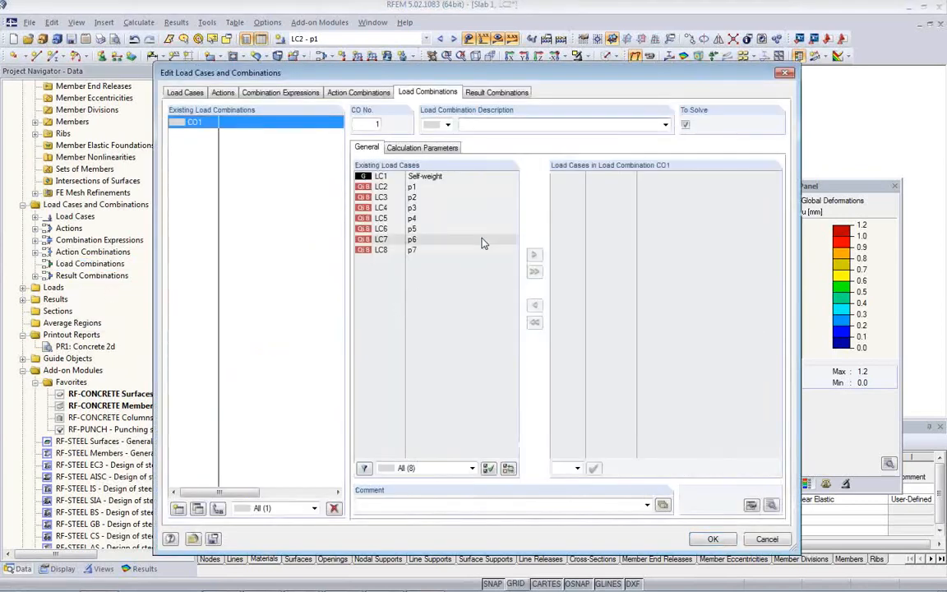
pyautogui.doubleClick(415, 177)
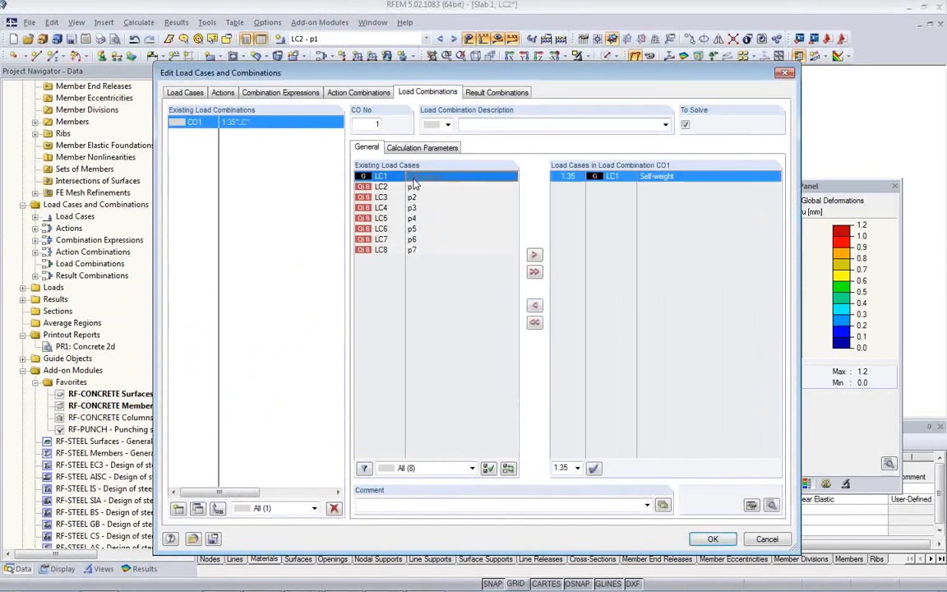
pyautogui.doubleClick(411, 187)
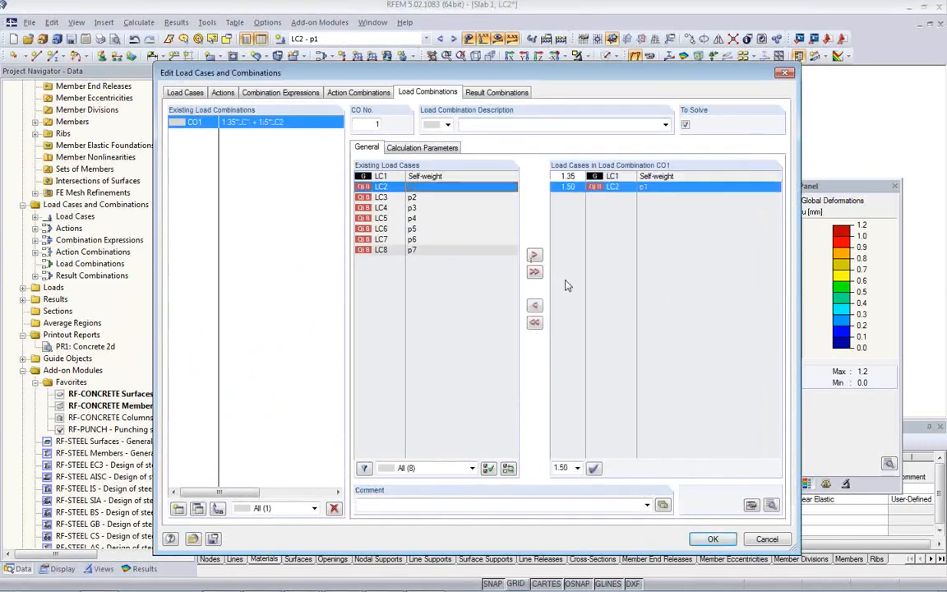
# - Check the EN 1990 coefficients and define load combination CO1 as 1.0*LC1 + 0.3*LC2
pyautogui.click(751, 505)
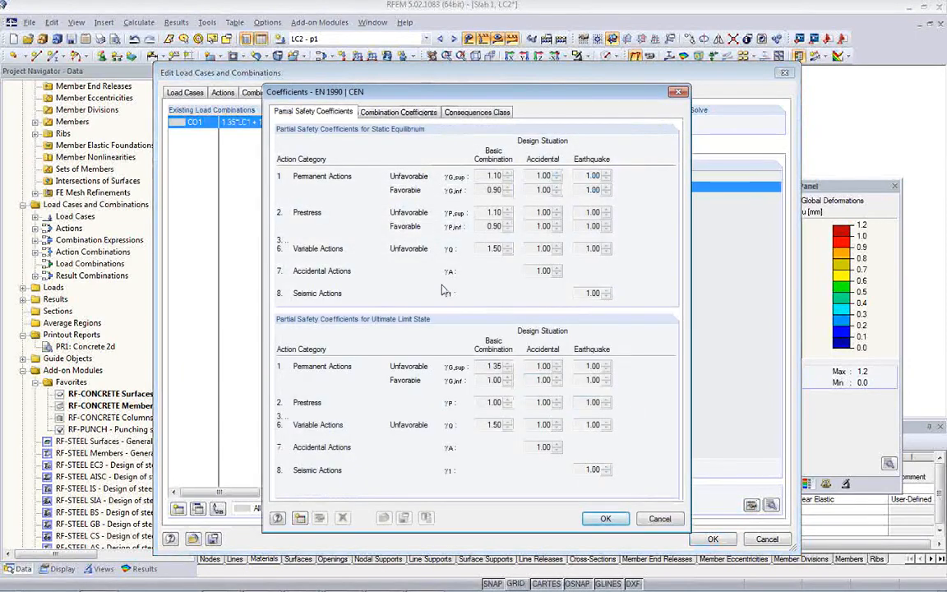
pyautogui.press('Return')
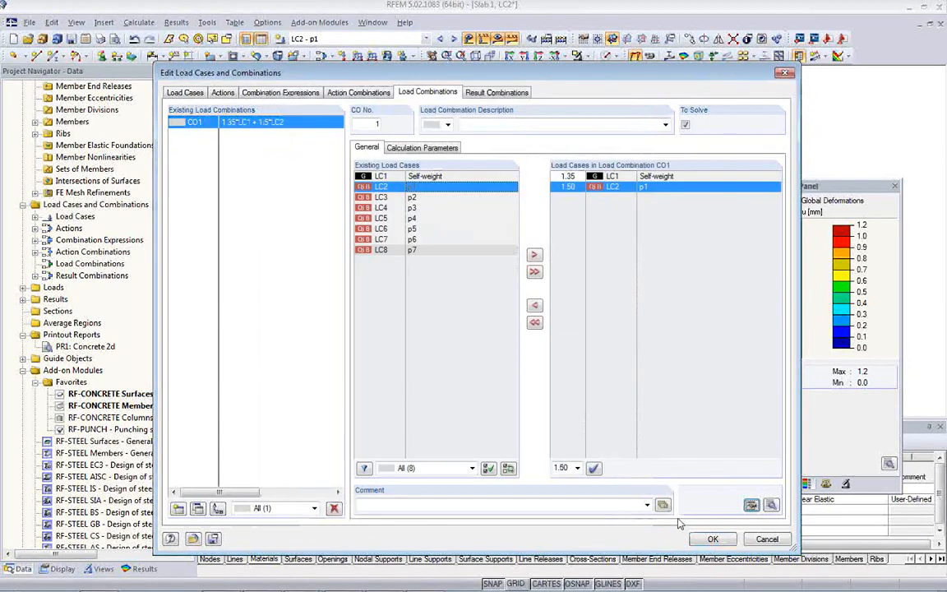
pyautogui.click(771, 505)
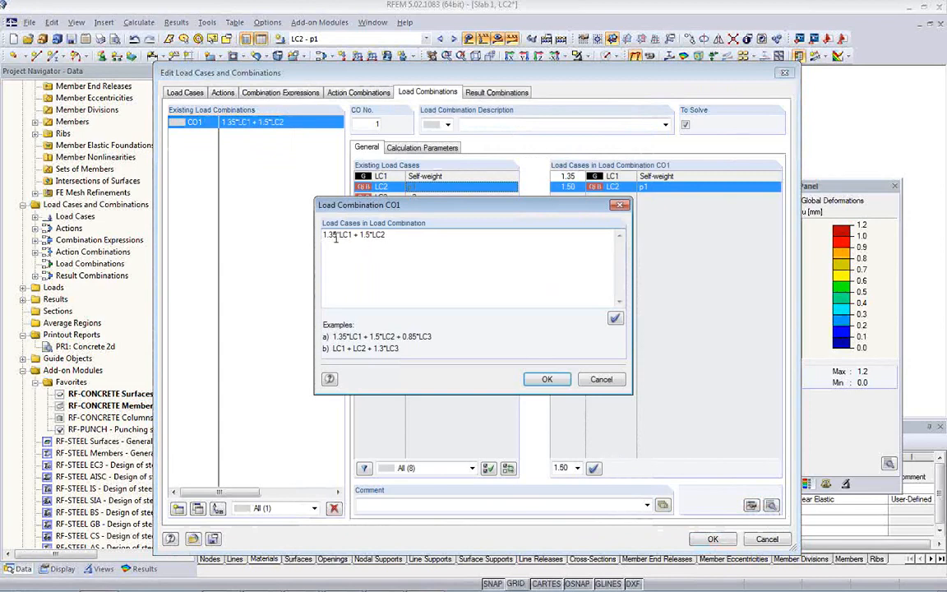
pyautogui.press('BackSpace')
pyautogui.press('BackSpace')
pyautogui.press('BackSpace')
pyautogui.write('.0')
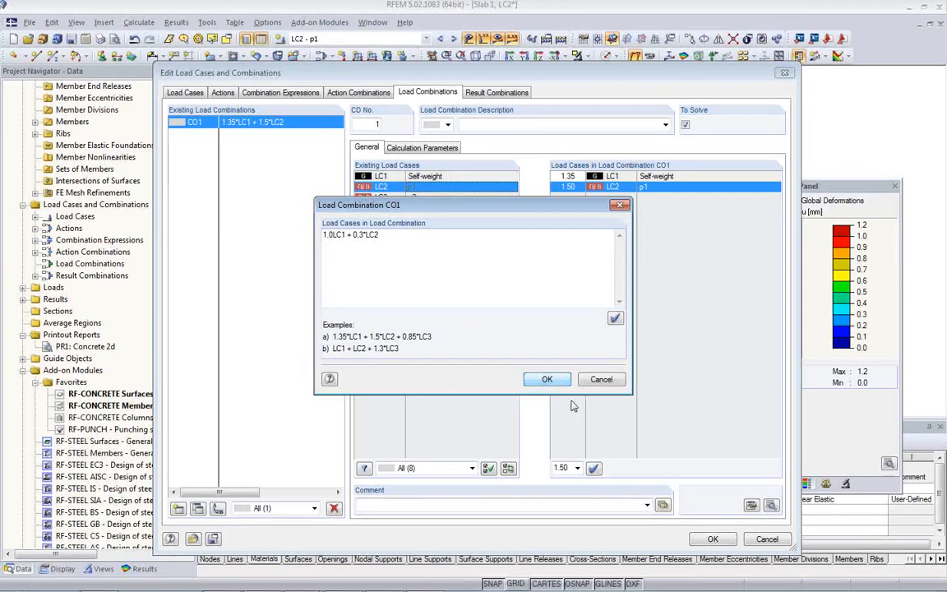
pyautogui.moveTo(370, 241); pyautogui.dragTo(376, 241)
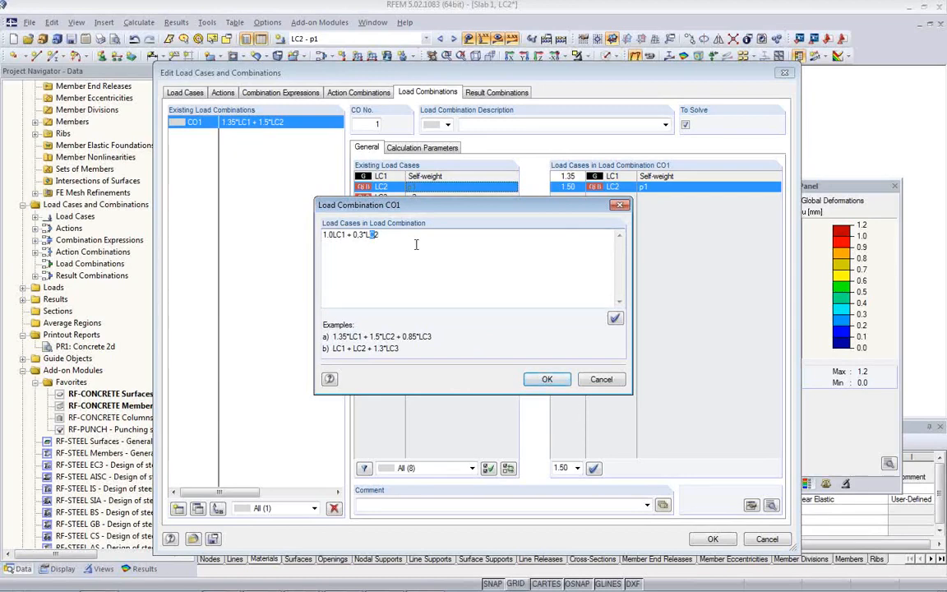
pyautogui.press('BackSpace')
pyautogui.write('0')
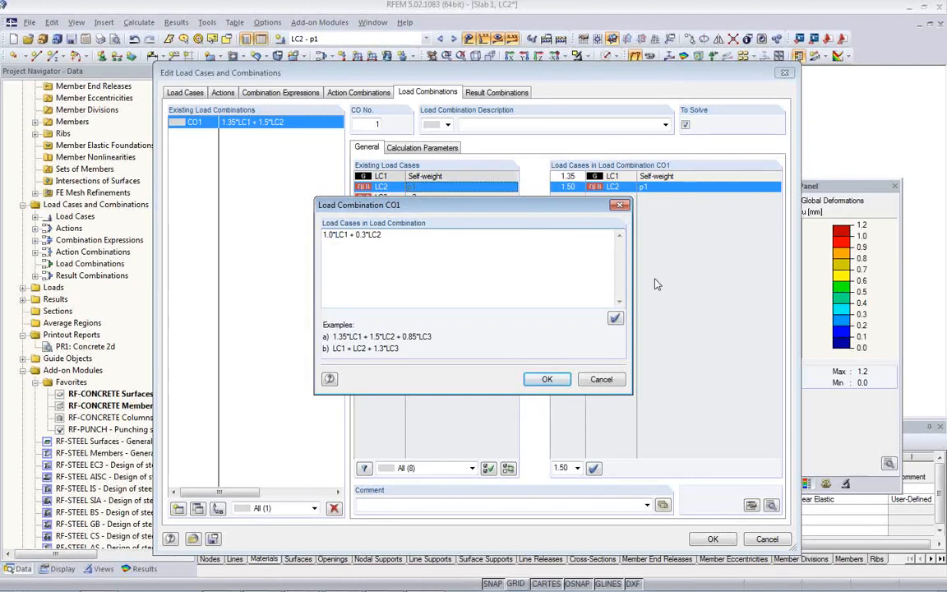
pyautogui.click(546, 379)
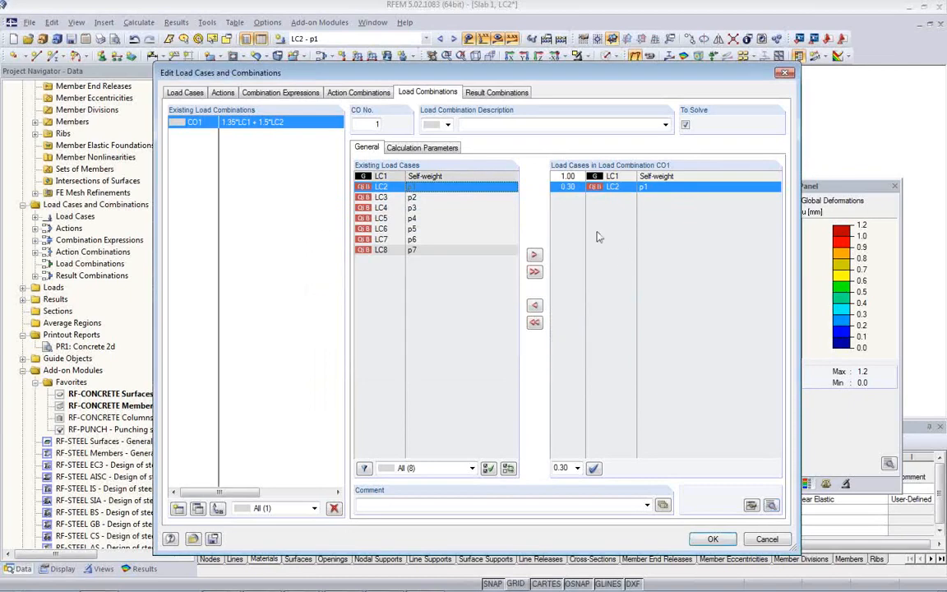
pyautogui.click(567, 186)
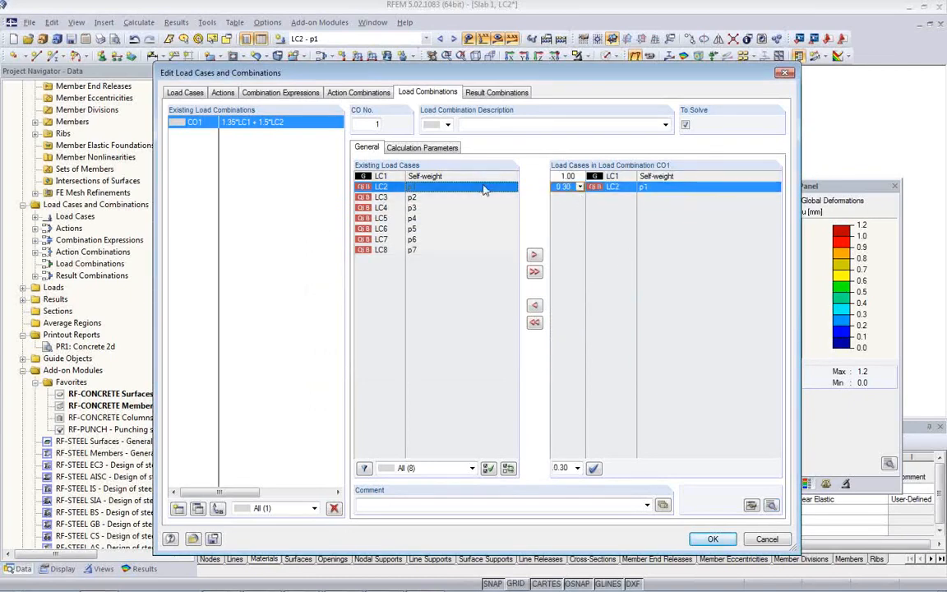
pyautogui.click(707, 540)
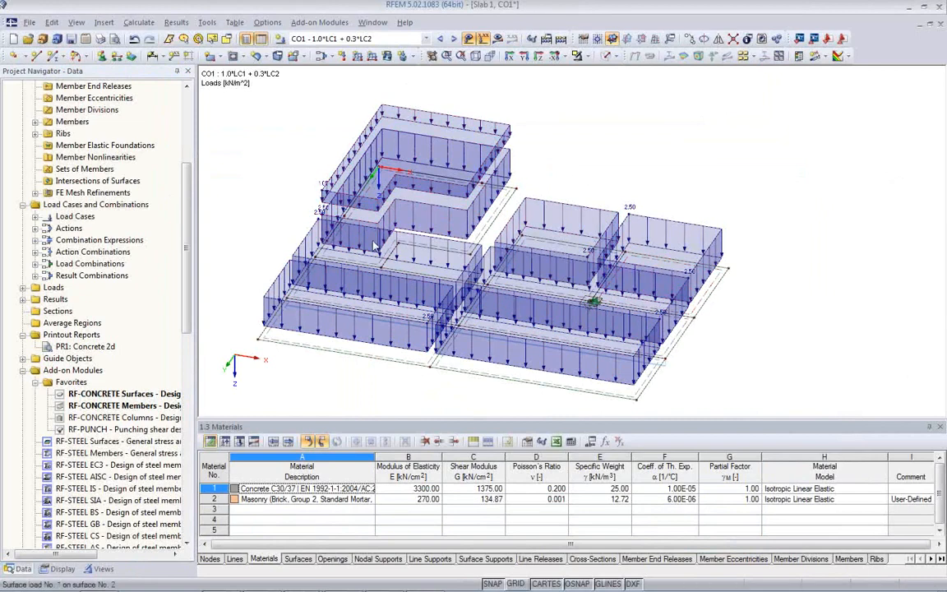
# - Calculate load combination CO1 and examine its global deformations on the slab in plan view
pyautogui.click(430, 55)
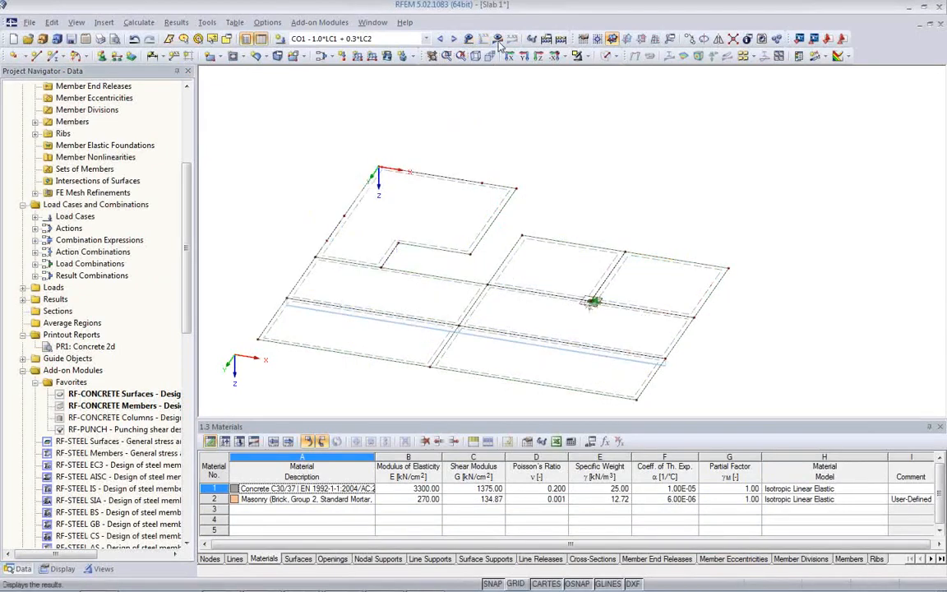
pyautogui.click(450, 330)
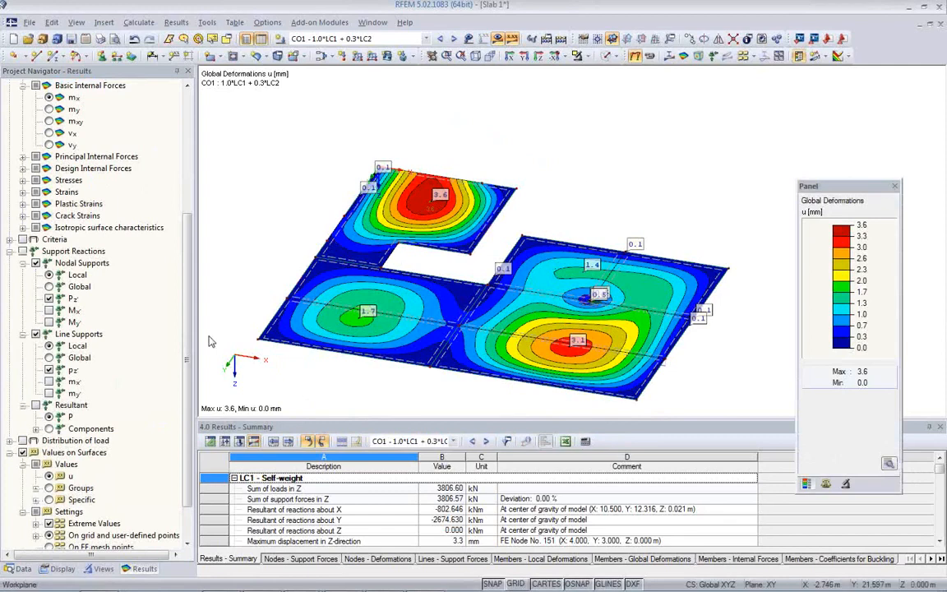
pyautogui.moveTo(490, 263); pyautogui.dragTo(533, 216, button='middle')
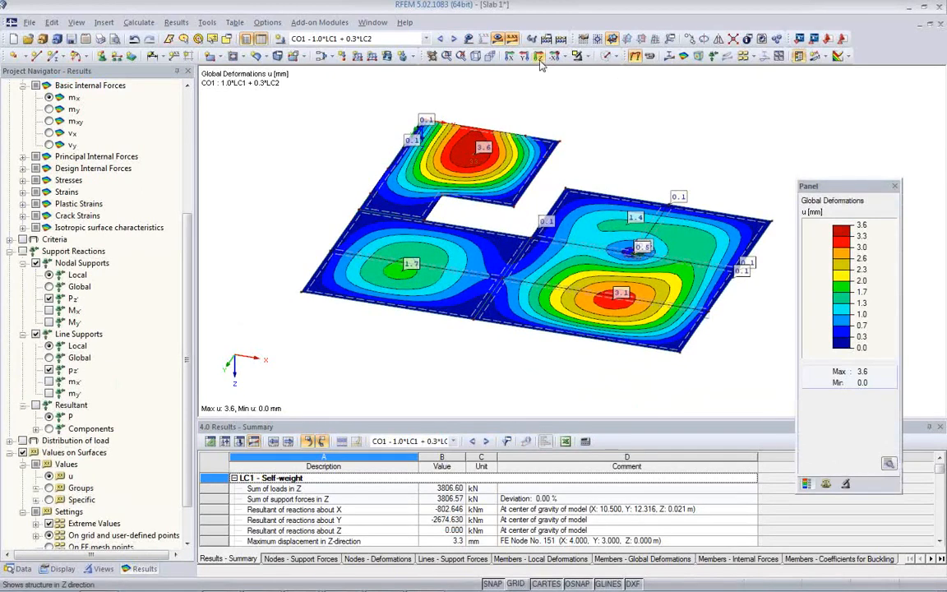
pyautogui.click(479, 55)
pyautogui.moveTo(530, 238); pyautogui.dragTo(697, 244, button='middle')
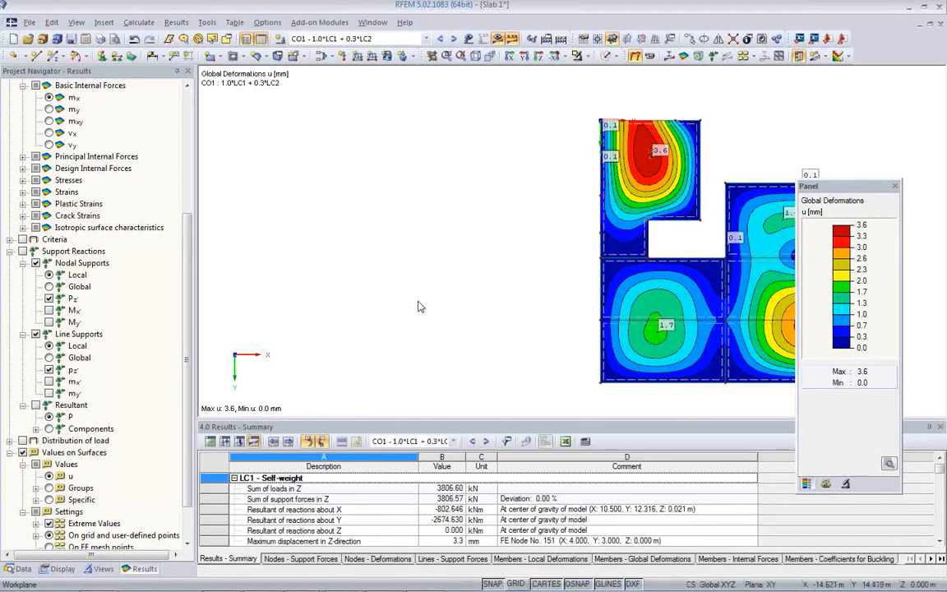
pyautogui.moveTo(641, 260); pyautogui.dragTo(390, 262, button='middle')
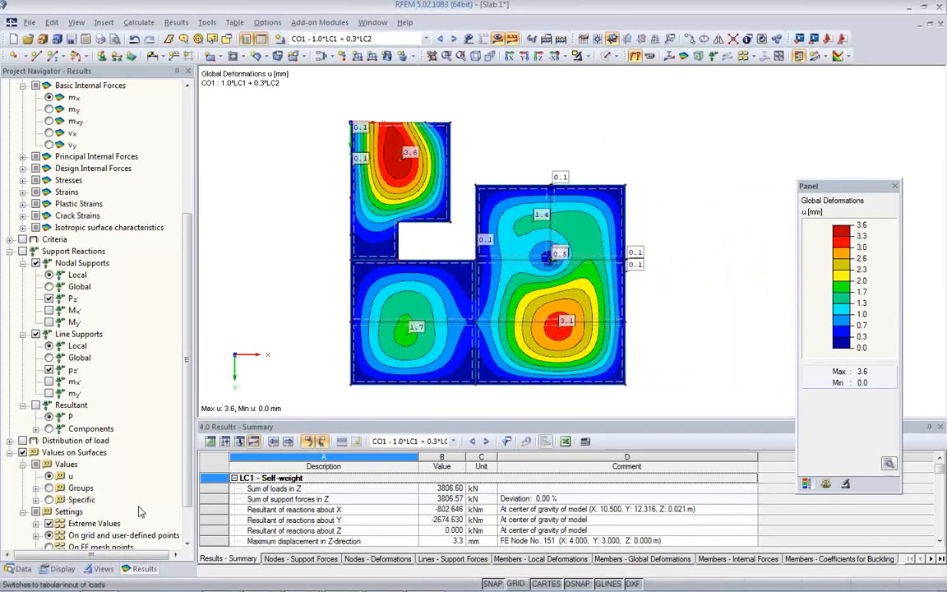
# - In RF-CONCRETE Surfaces CA1, disable deflection design with RF-CONCRETE Deflect for the analytical serviceability check and recalculate the case
pyautogui.click(20, 569)
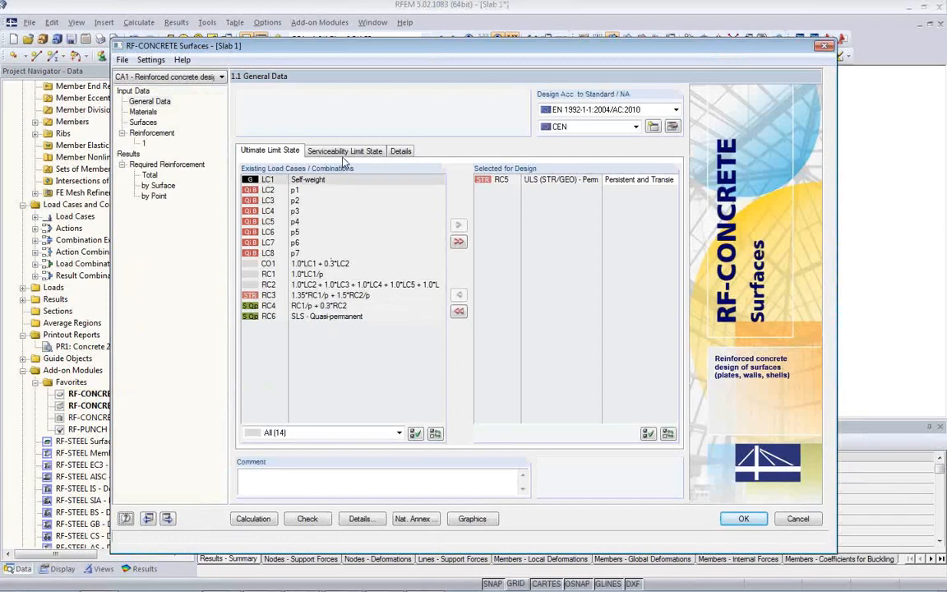
pyautogui.click(343, 154)
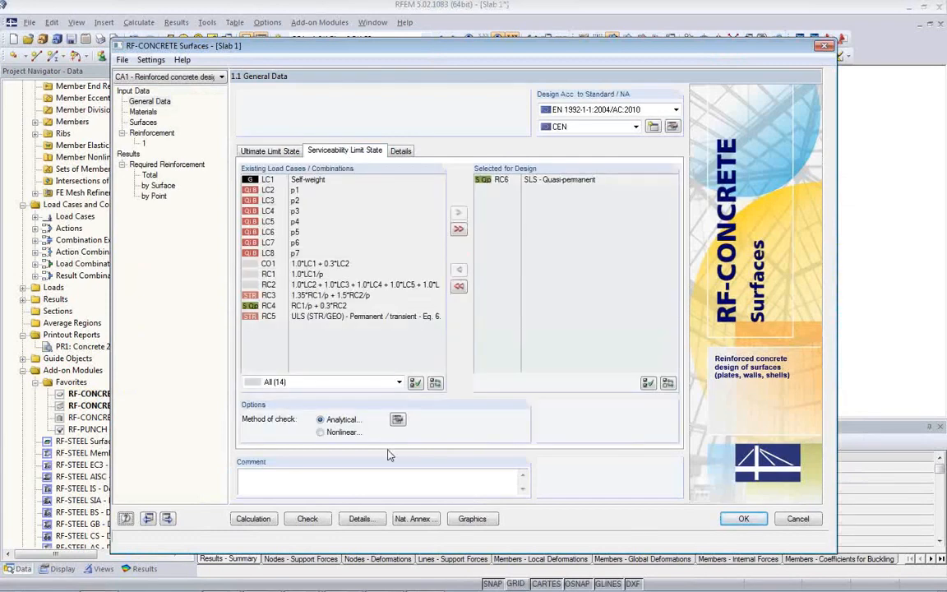
pyautogui.click(397, 420)
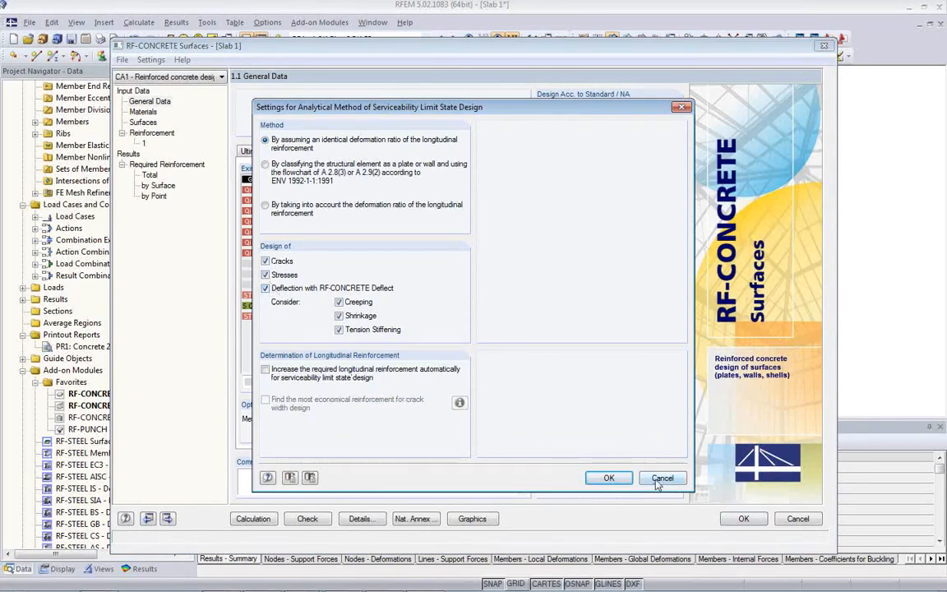
pyautogui.click(266, 289)
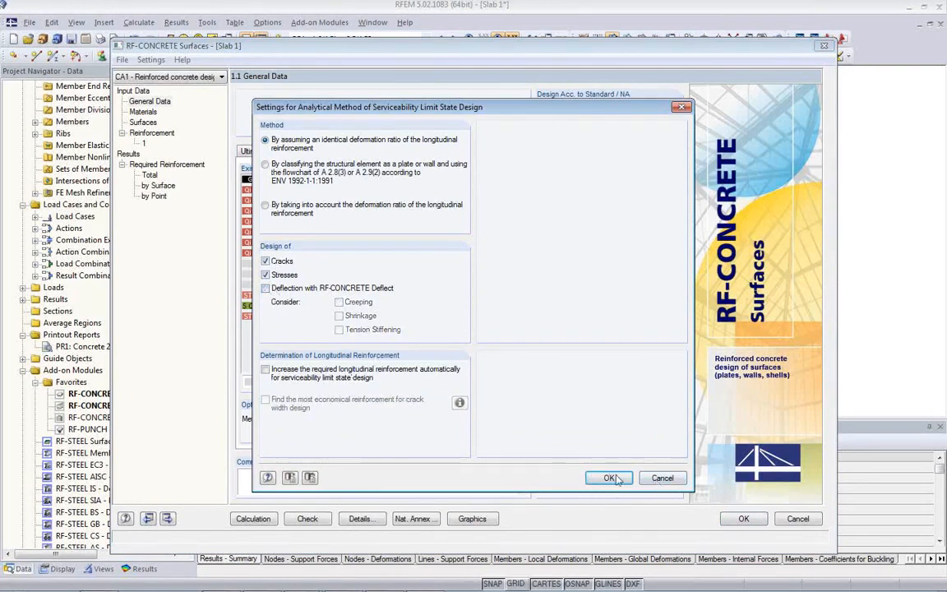
pyautogui.click(610, 478)
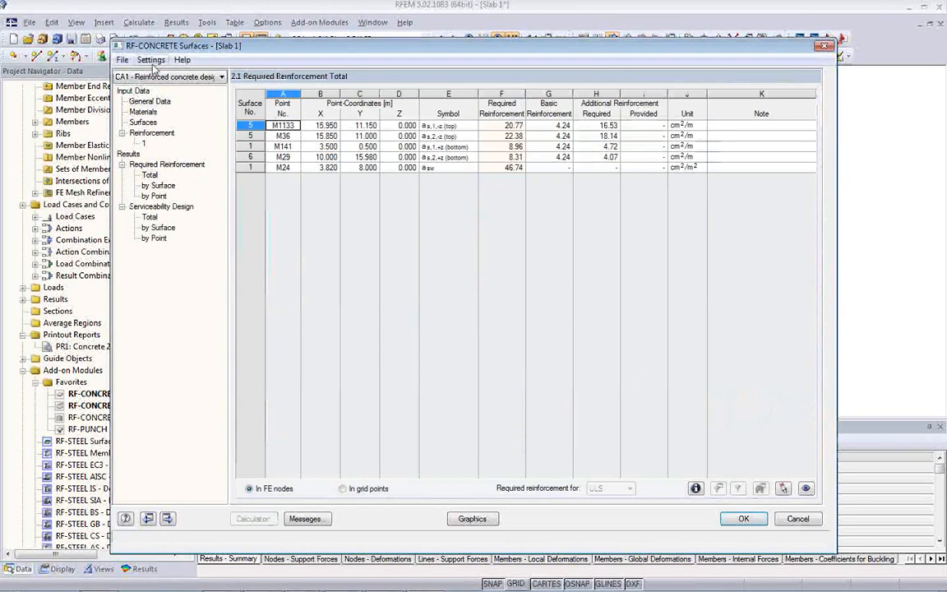
# - Copy design case CA1 to a new case 2 with the description Deflection
pyautogui.click(121, 60)
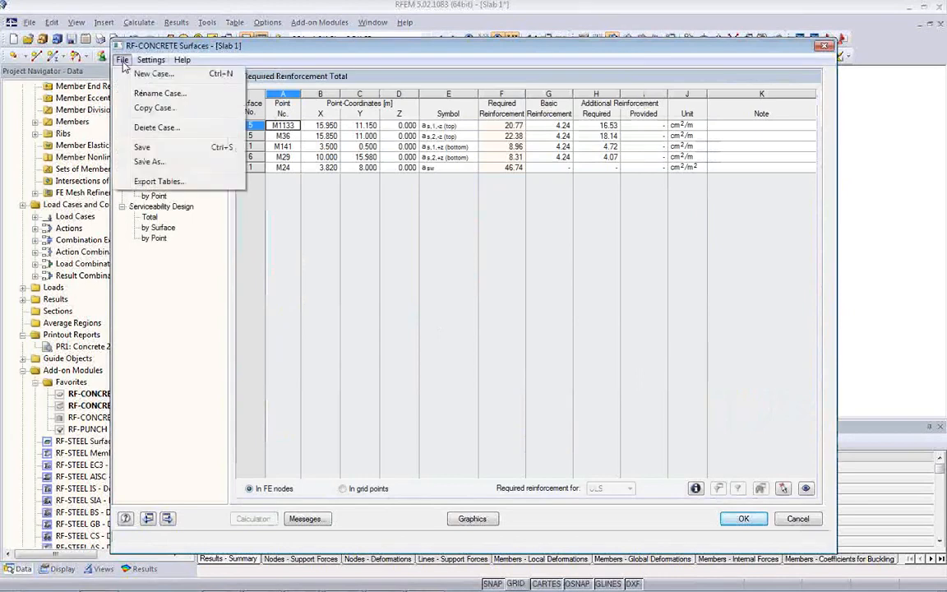
pyautogui.click(145, 109)
pyautogui.click(434, 318)
pyautogui.write('Deflection')
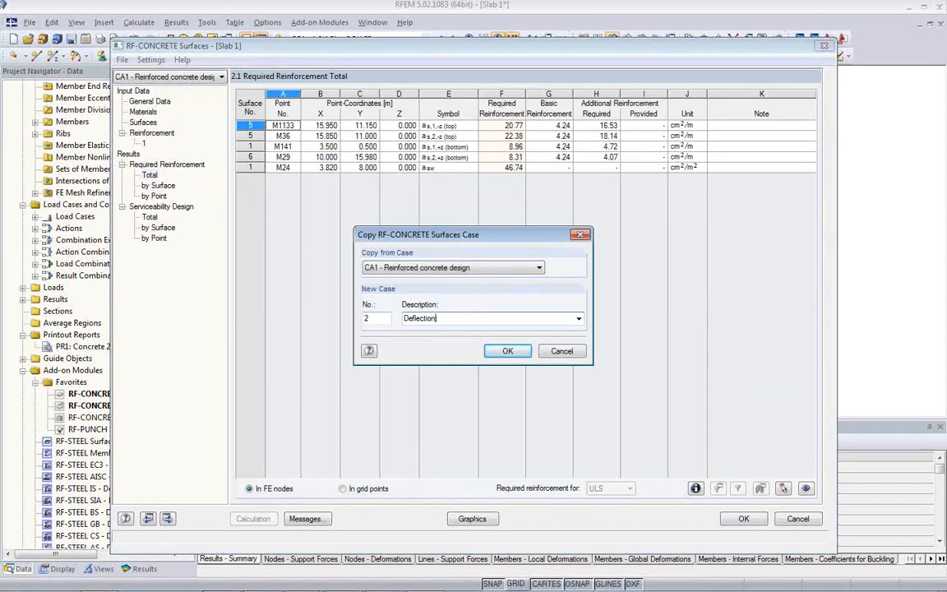
pyautogui.click(502, 351)
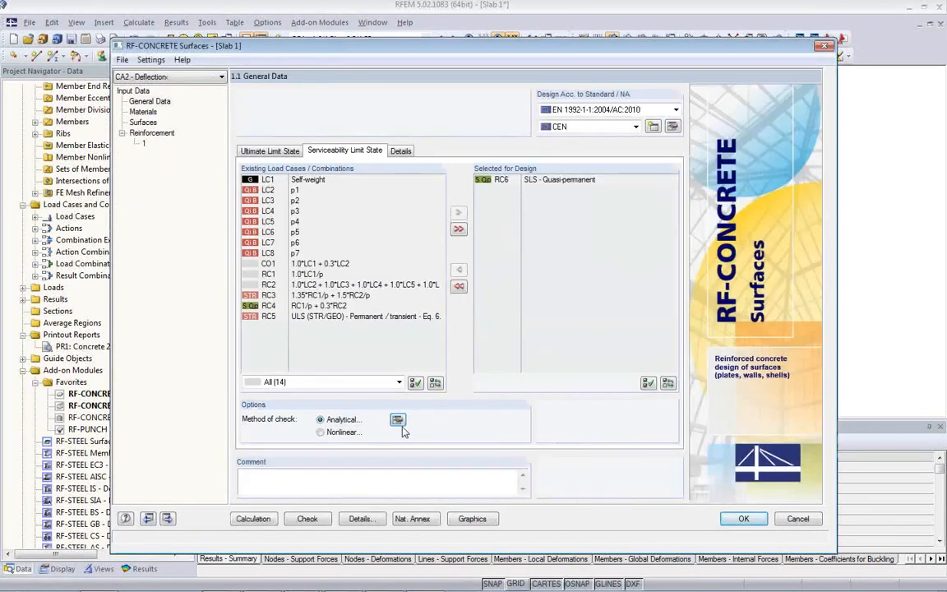
# - In CA2, enable deflection design with RF-CONCRETE Deflect and replace RC6 with CO1 as the serviceability design loading
pyautogui.click(398, 420)
pyautogui.click(265, 288)
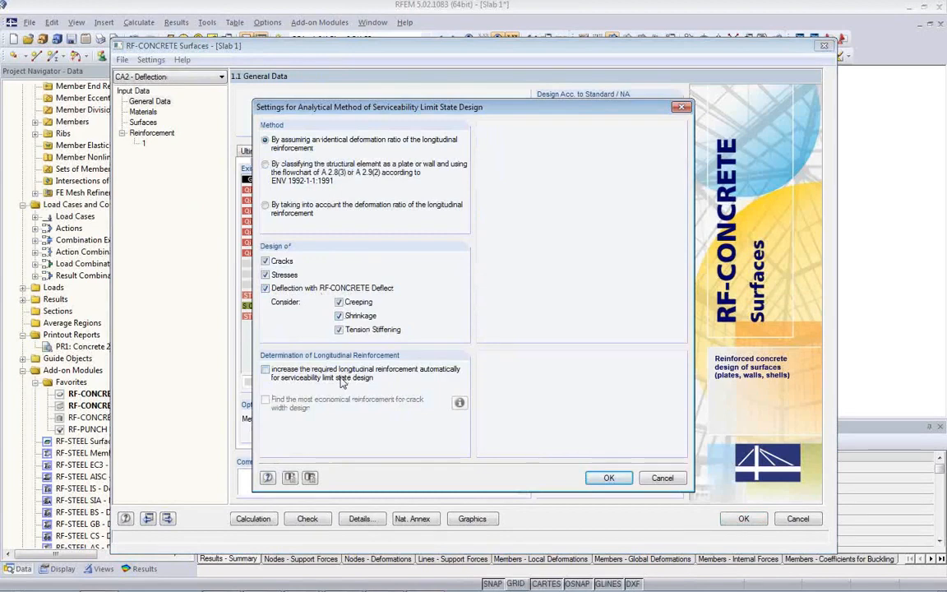
pyautogui.click(608, 477)
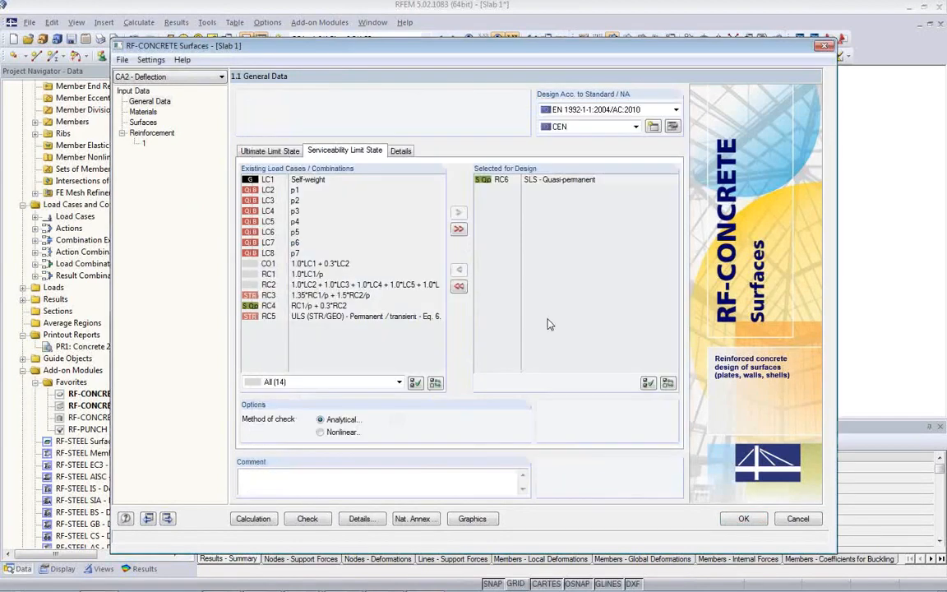
pyautogui.doubleClick(503, 180)
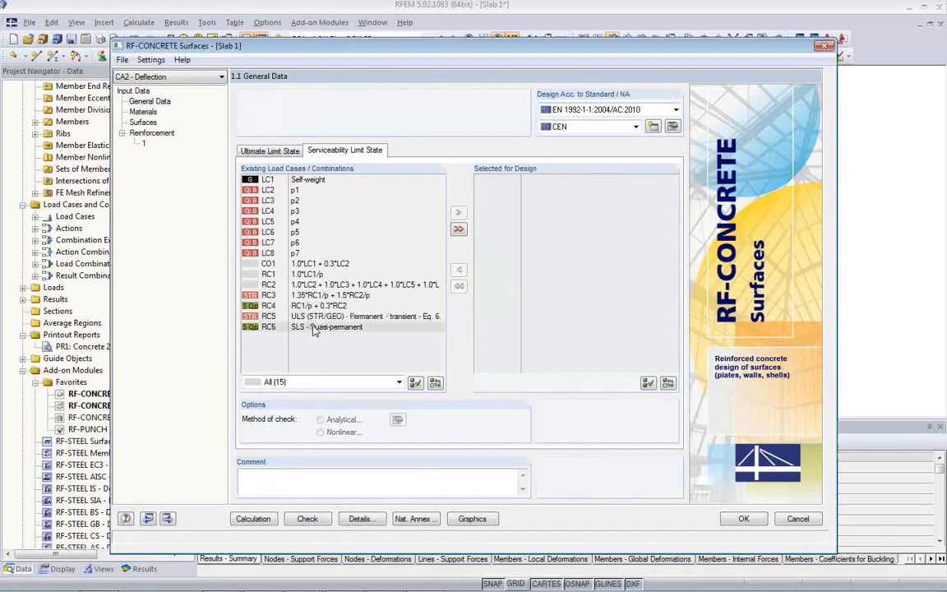
pyautogui.click(331, 264)
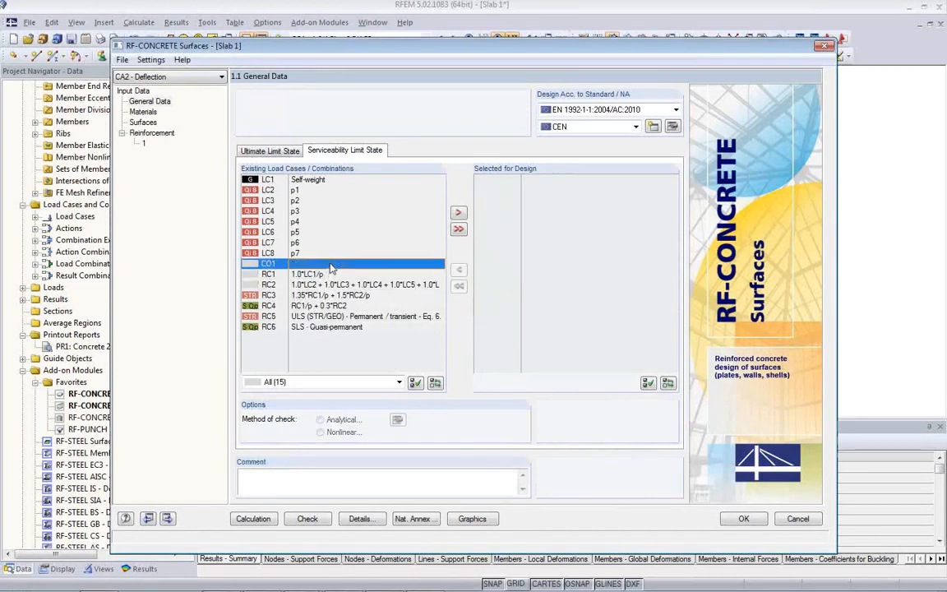
pyautogui.doubleClick(335, 265)
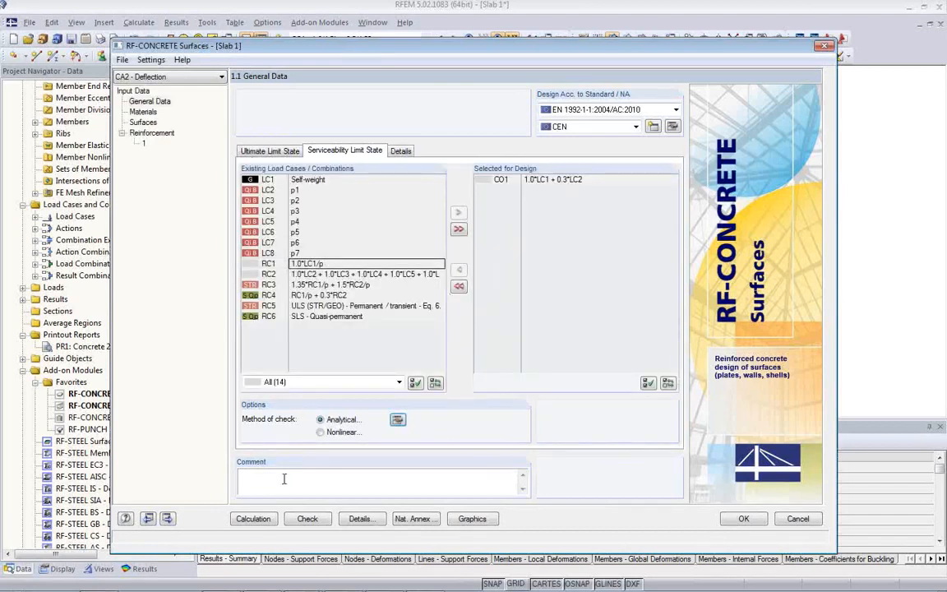
# - Calculate case CA2 and examine the governing local deflection in the total serviceability design results
pyautogui.click(254, 520)
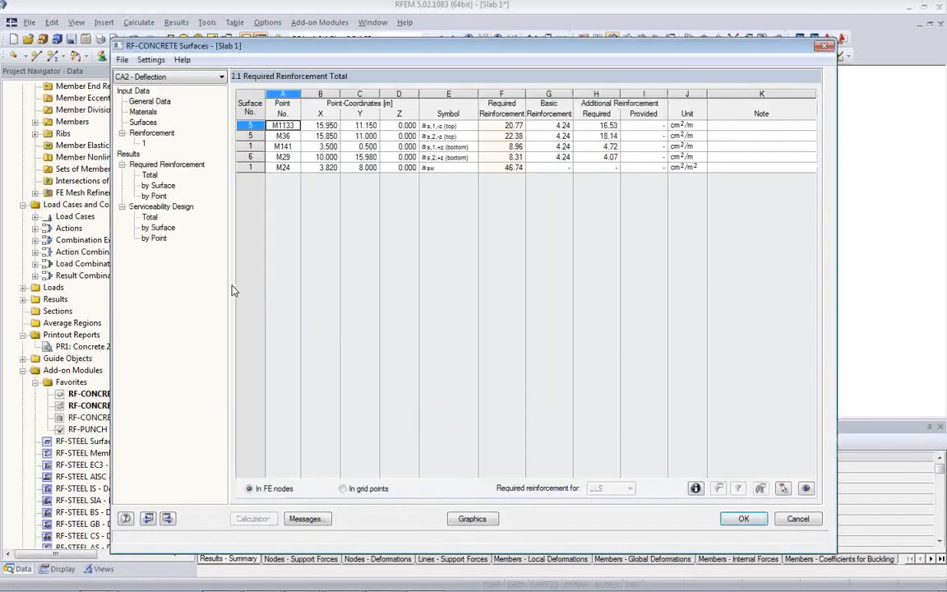
pyautogui.click(150, 218)
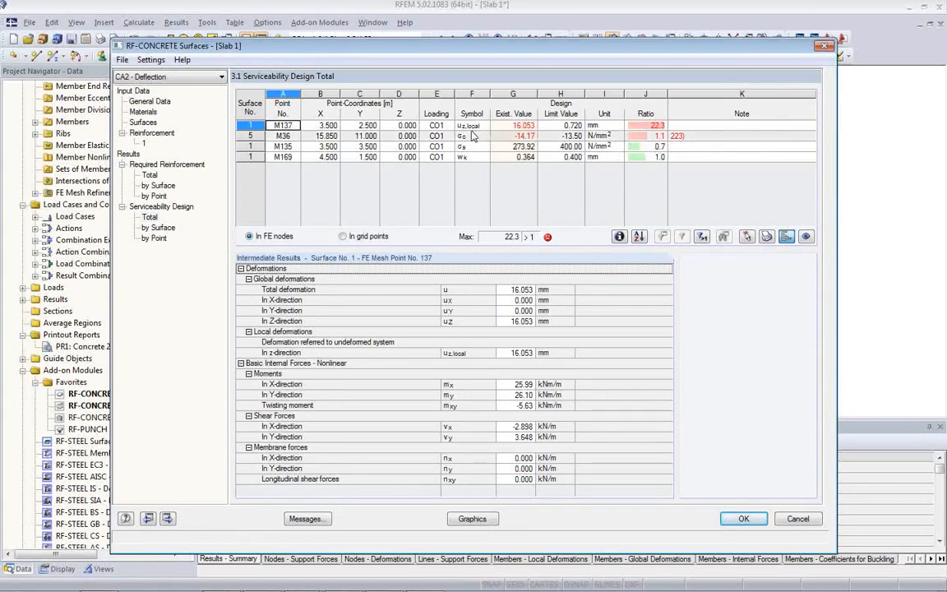
pyautogui.click(510, 136)
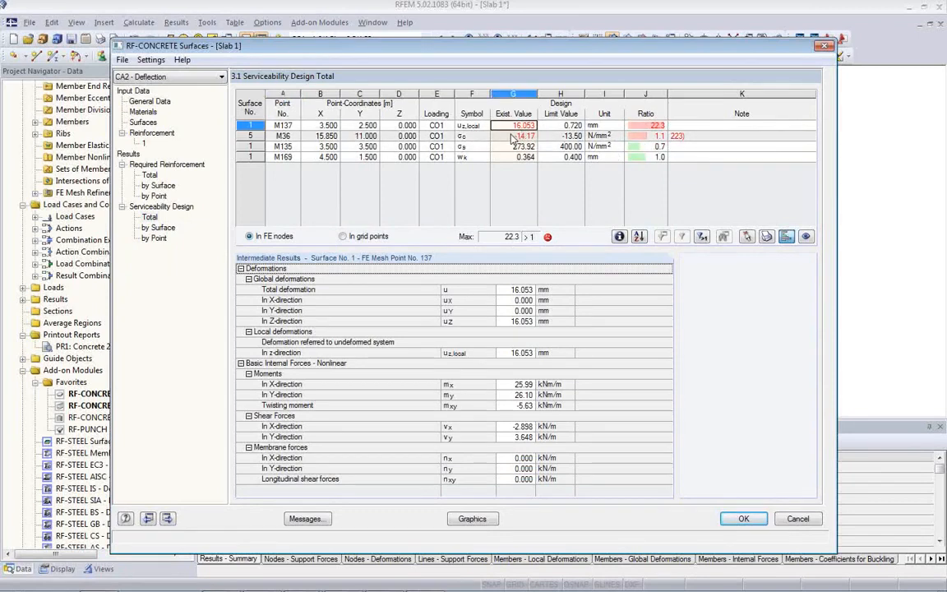
# - Set the deformation limit of surfaces 1-7 to user-defined relative Ldef/250, picking the 7.820 m reference length along surface 1's upper edge
pyautogui.click(566, 126)
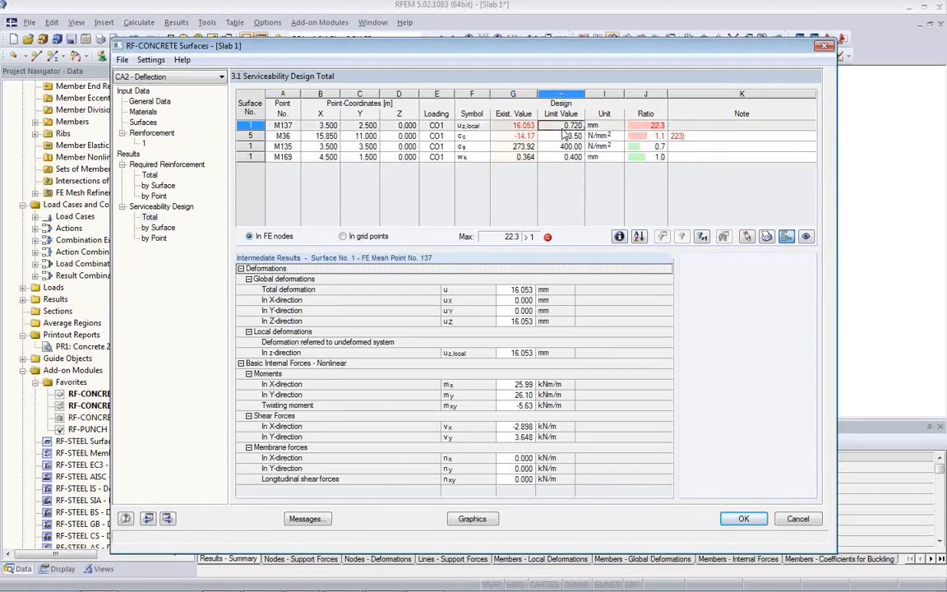
pyautogui.click(138, 133)
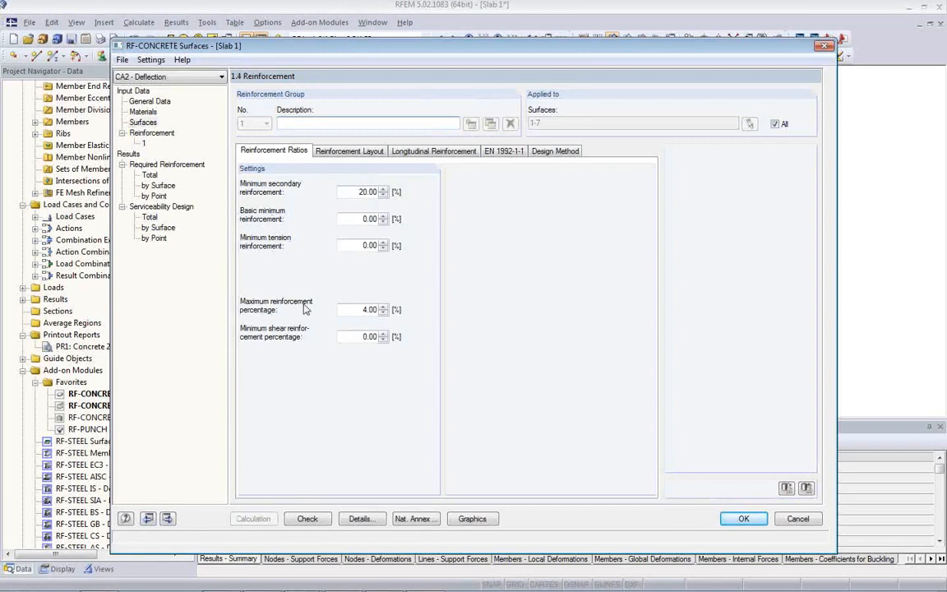
pyautogui.click(174, 165)
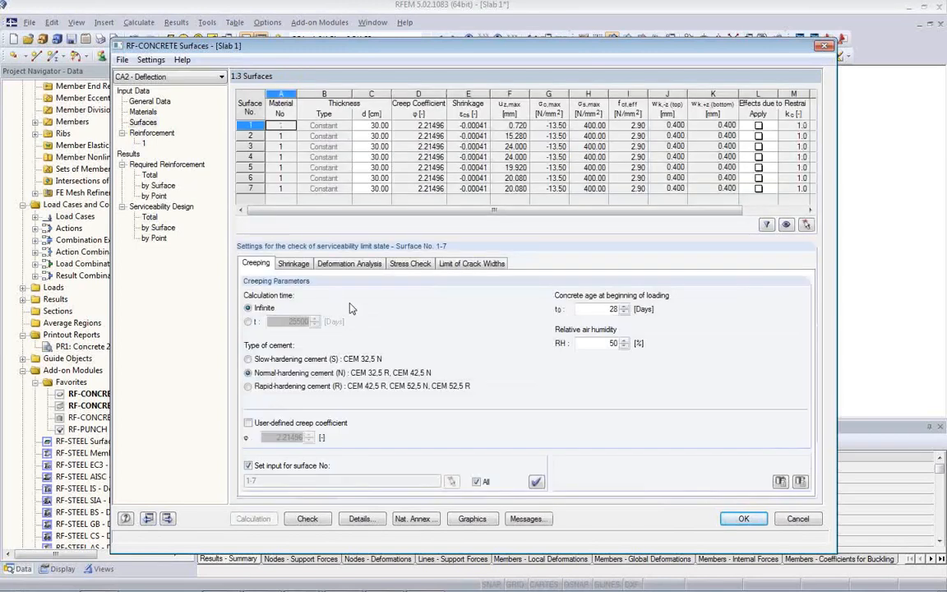
pyautogui.click(349, 264)
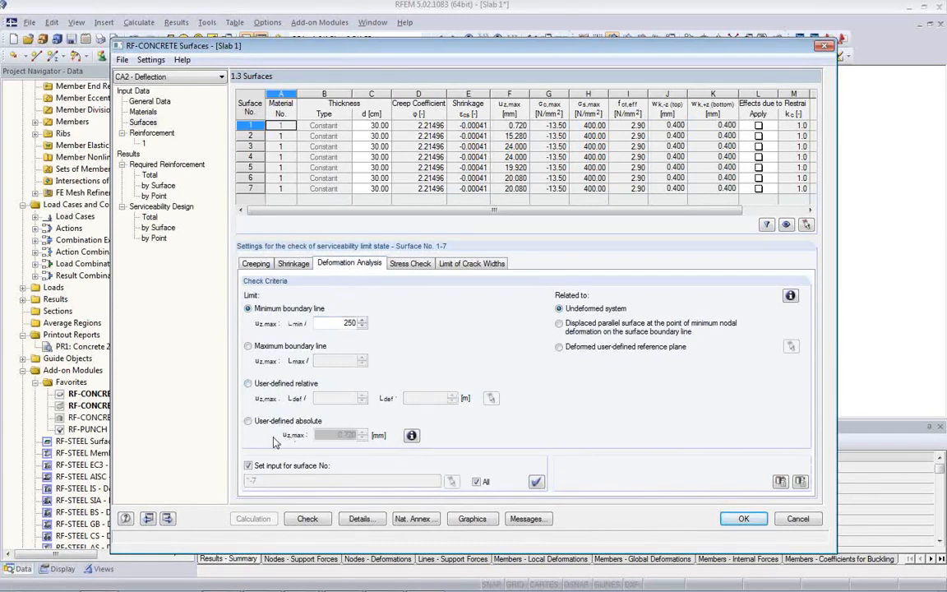
pyautogui.click(248, 384)
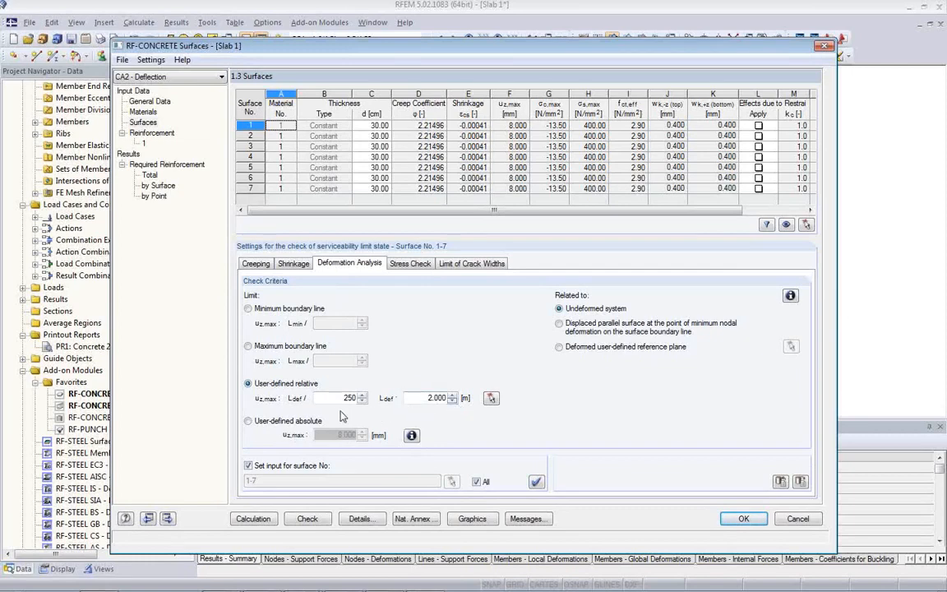
pyautogui.click(491, 398)
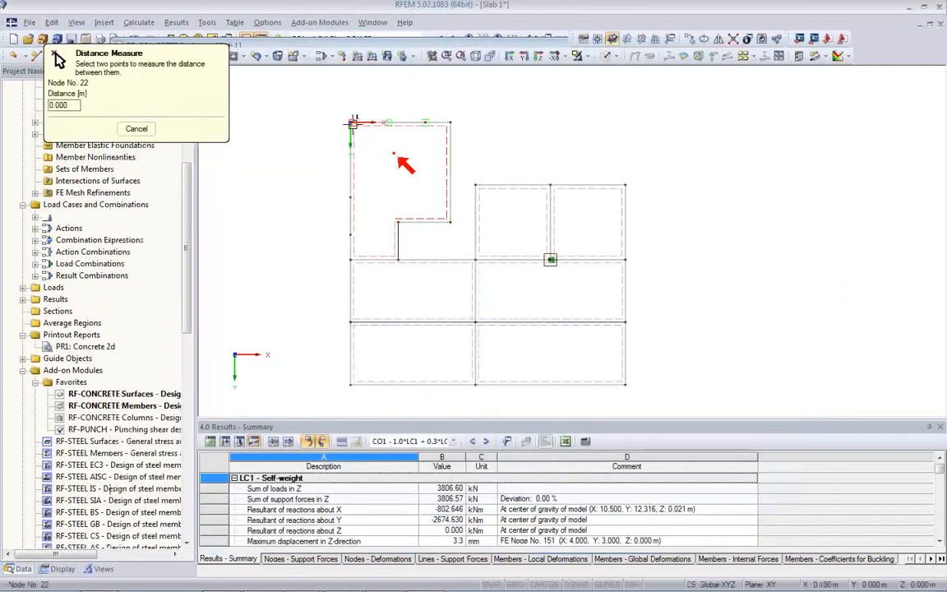
pyautogui.click(350, 122)
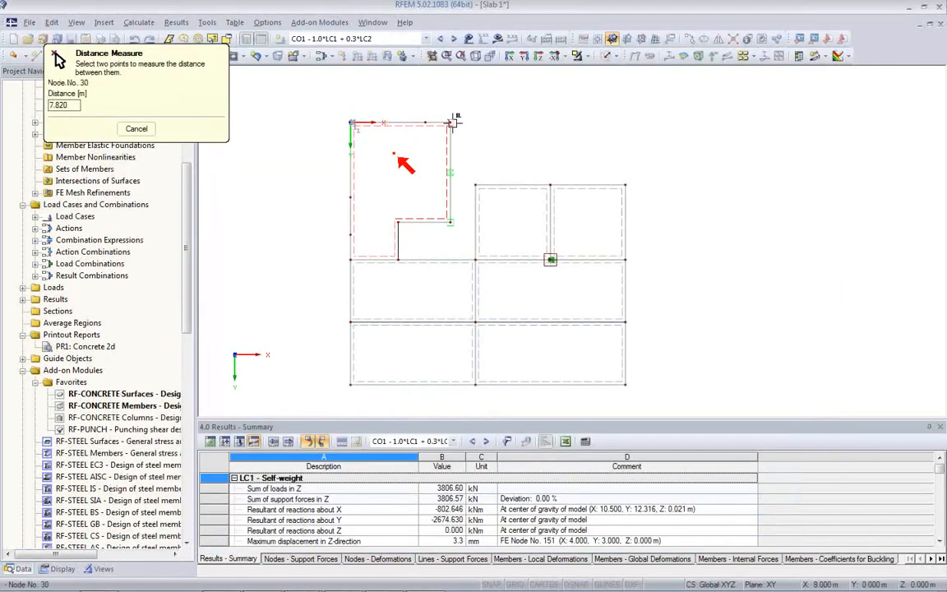
pyautogui.click(55, 55)
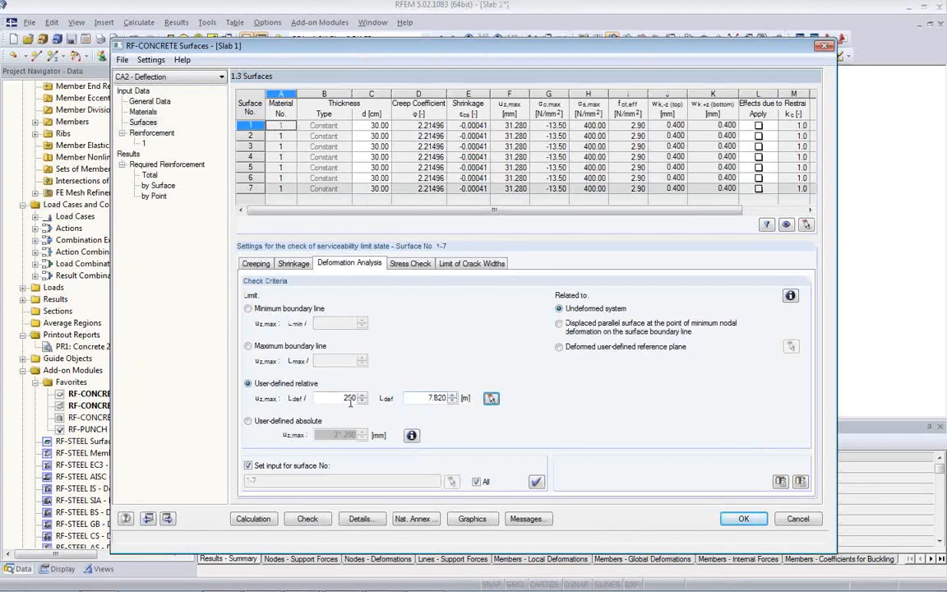
# - Recalculate case CA2 and examine the concrete compressive stress details in the total serviceability design results
pyautogui.click(251, 518)
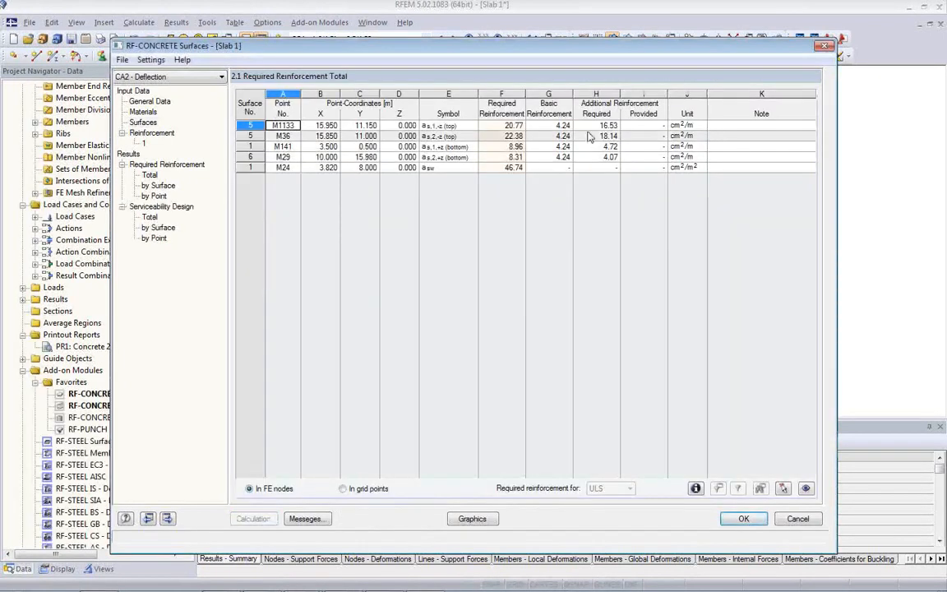
pyautogui.click(590, 127)
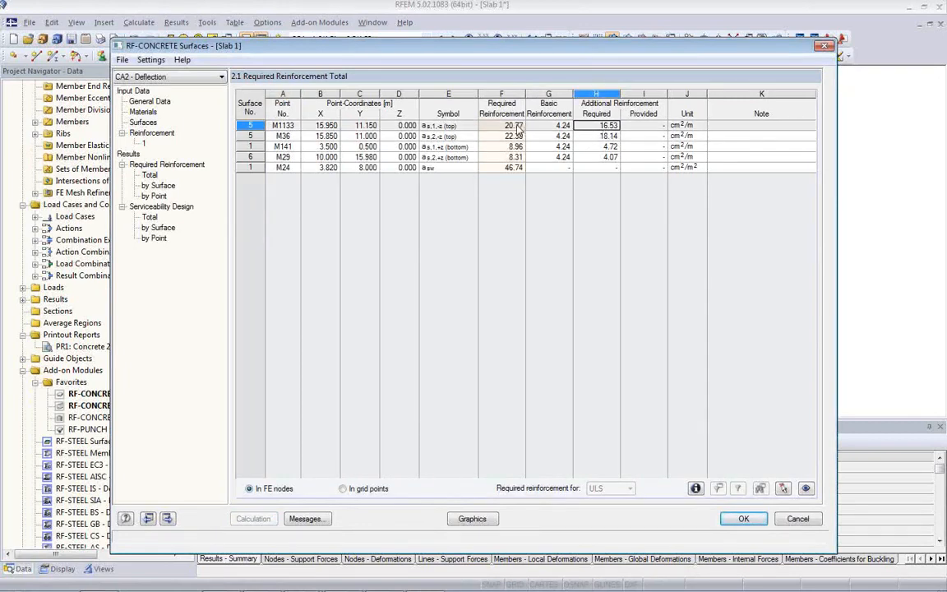
pyautogui.click(150, 217)
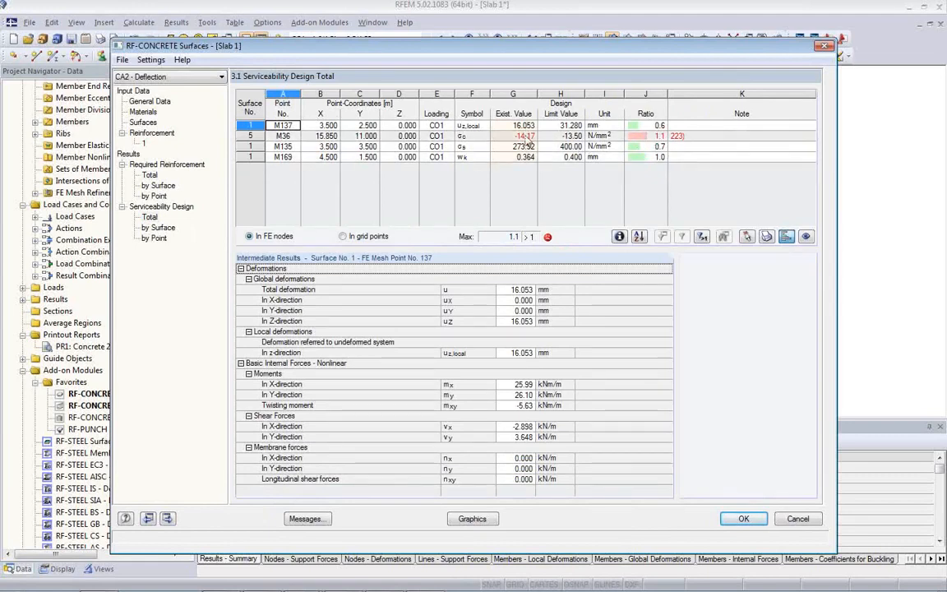
pyautogui.click(471, 136)
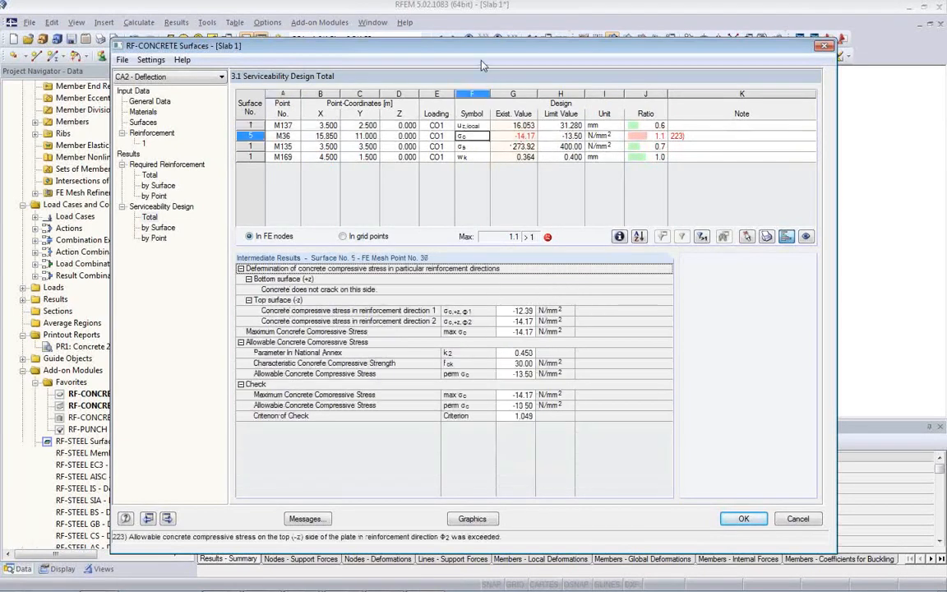
pyautogui.moveTo(479, 52); pyautogui.dragTo(536, 151)
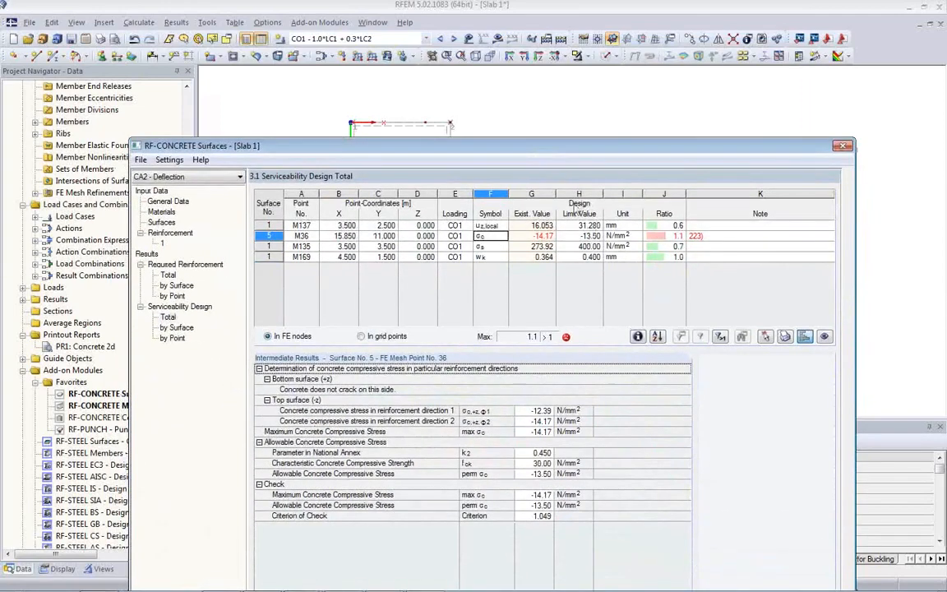
pyautogui.moveTo(539, 148); pyautogui.dragTo(528, 84)
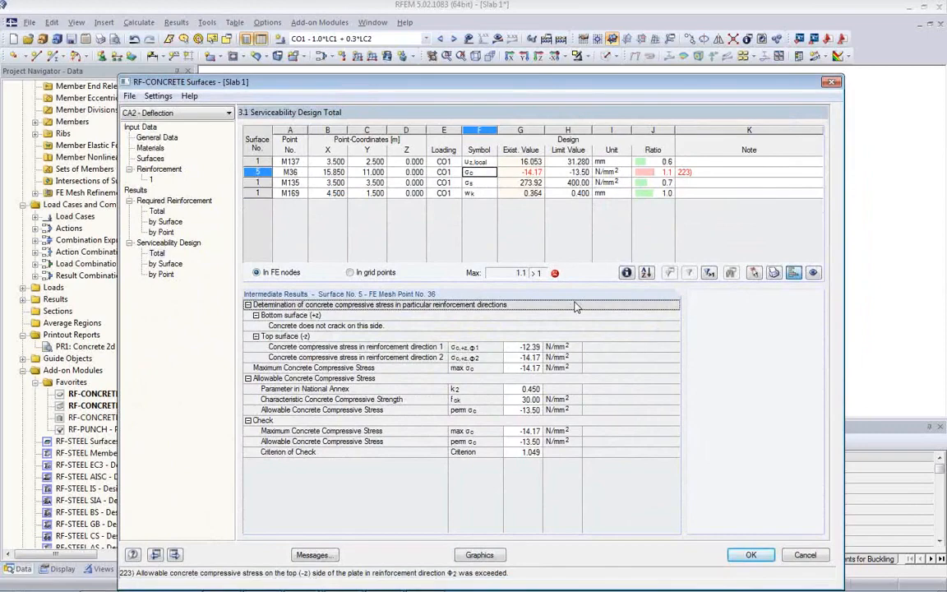
pyautogui.moveTo(449, 81); pyautogui.dragTo(492, 83)
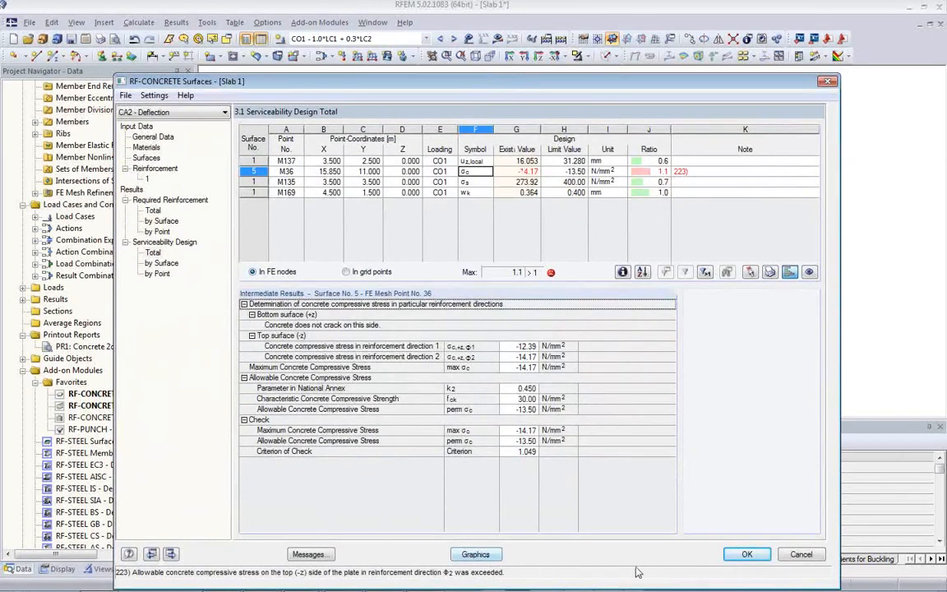
# - Display the CA2 total deformation u graphically on the slab model
pyautogui.click(475, 555)
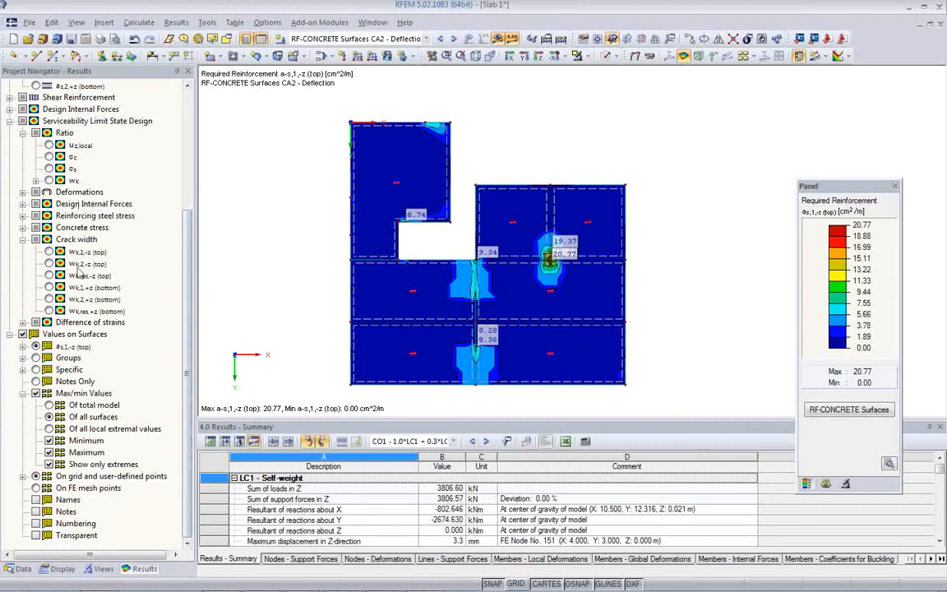
pyautogui.click(23, 192)
pyautogui.click(49, 204)
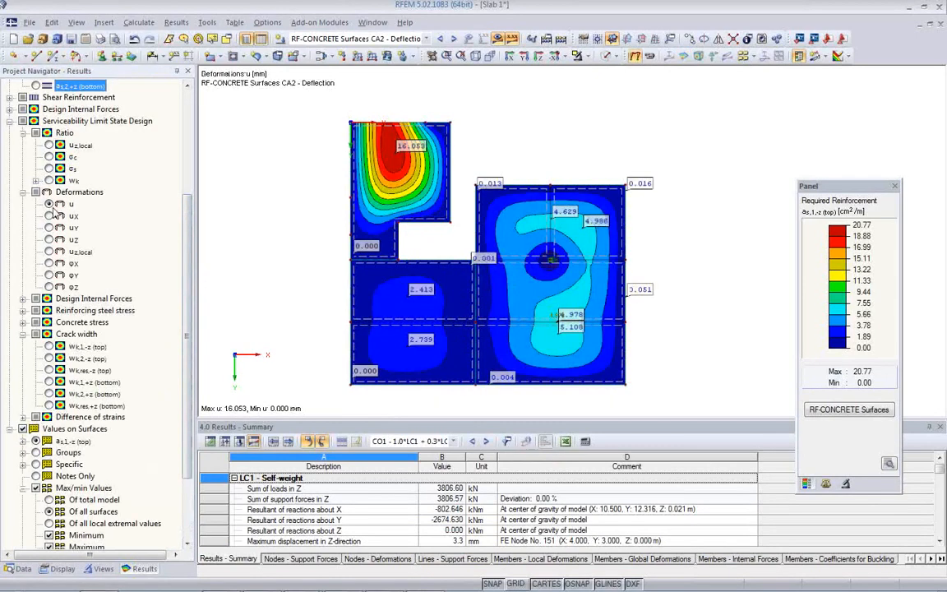
pyautogui.moveTo(520, 254); pyautogui.dragTo(453, 254, button='middle')
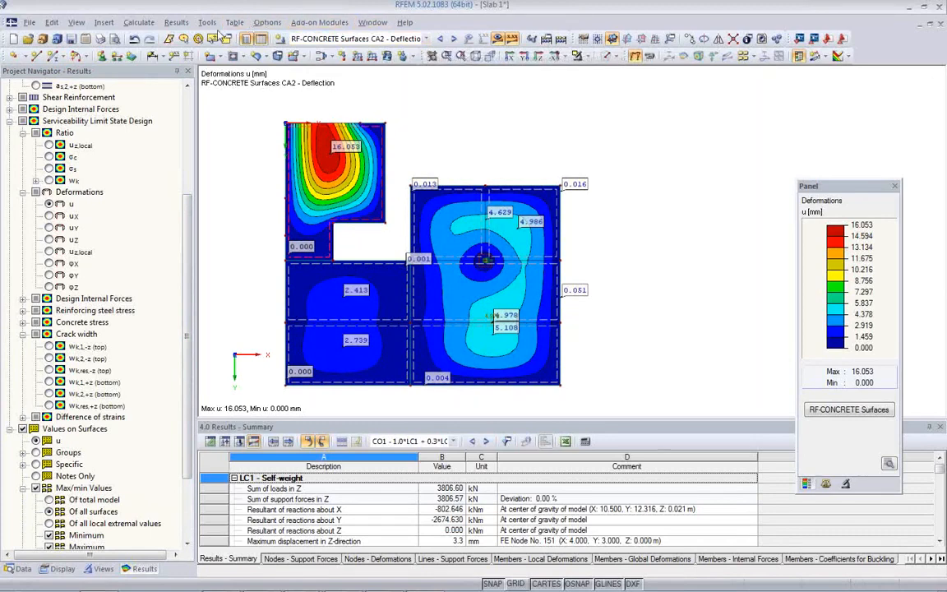
# - Open a second model window tiled vertically and show the CO1 global deformations in it to compare with the CA2 deflections
pyautogui.click(372, 23)
pyautogui.click(382, 40)
pyautogui.click(372, 22)
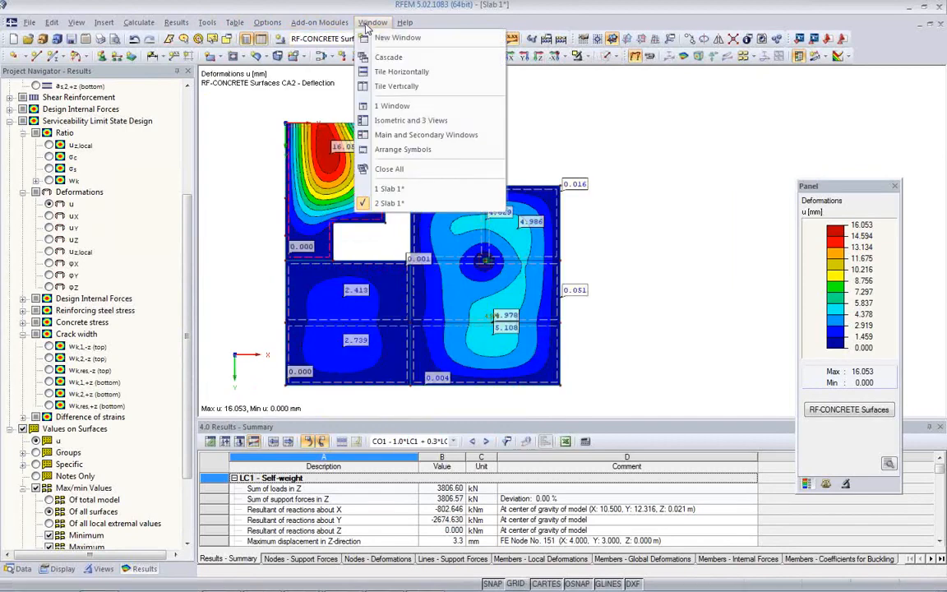
pyautogui.click(394, 86)
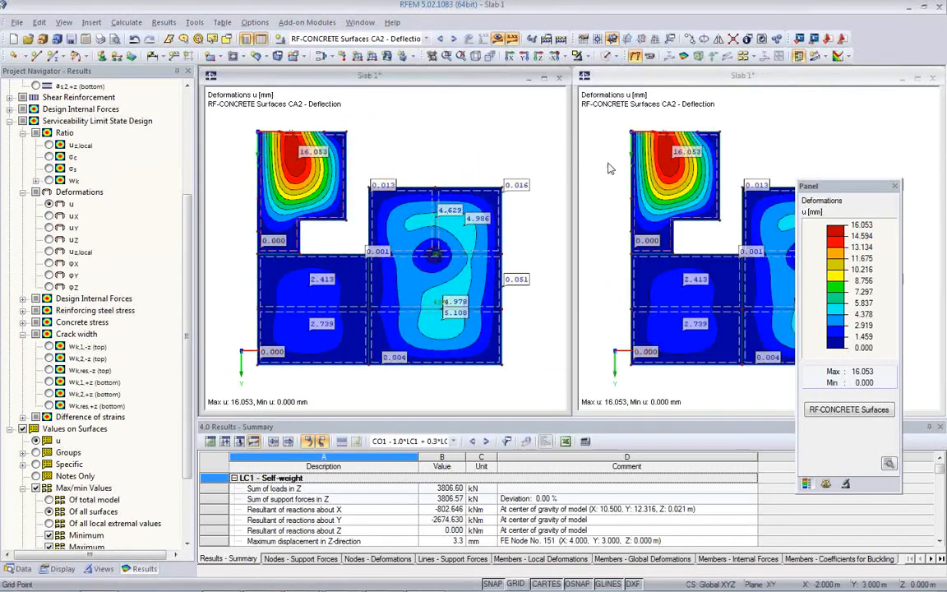
pyautogui.click(425, 39)
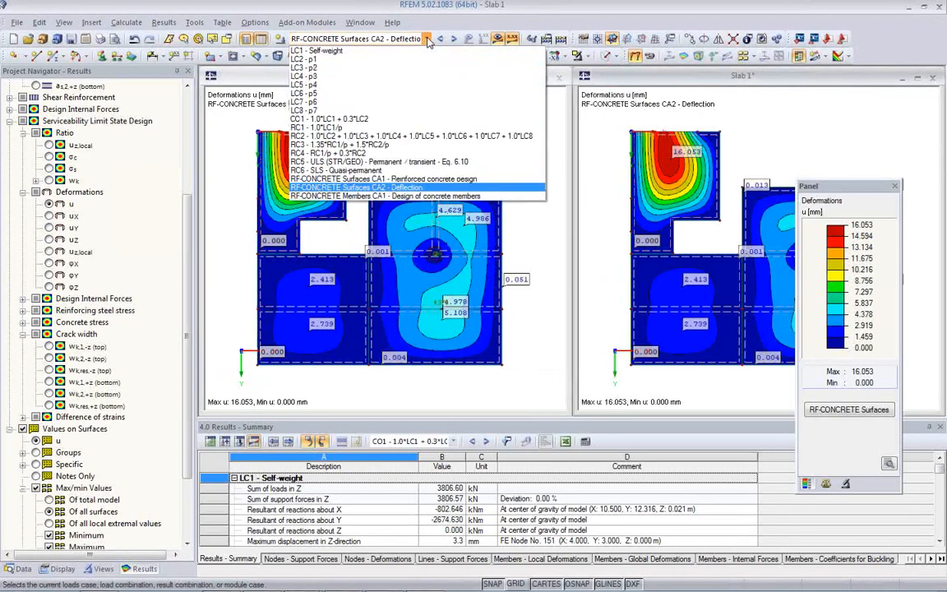
pyautogui.click(421, 118)
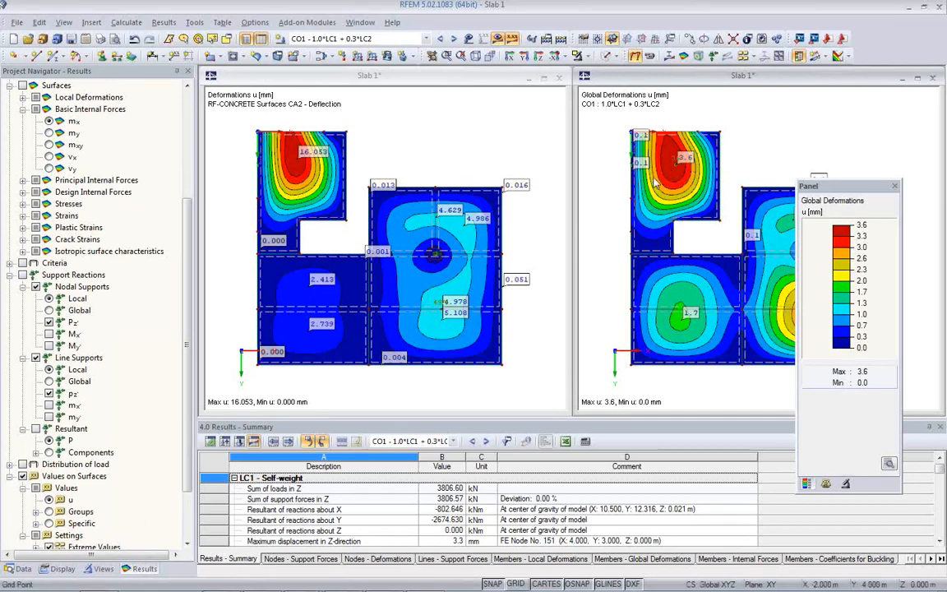
pyautogui.click(419, 161)
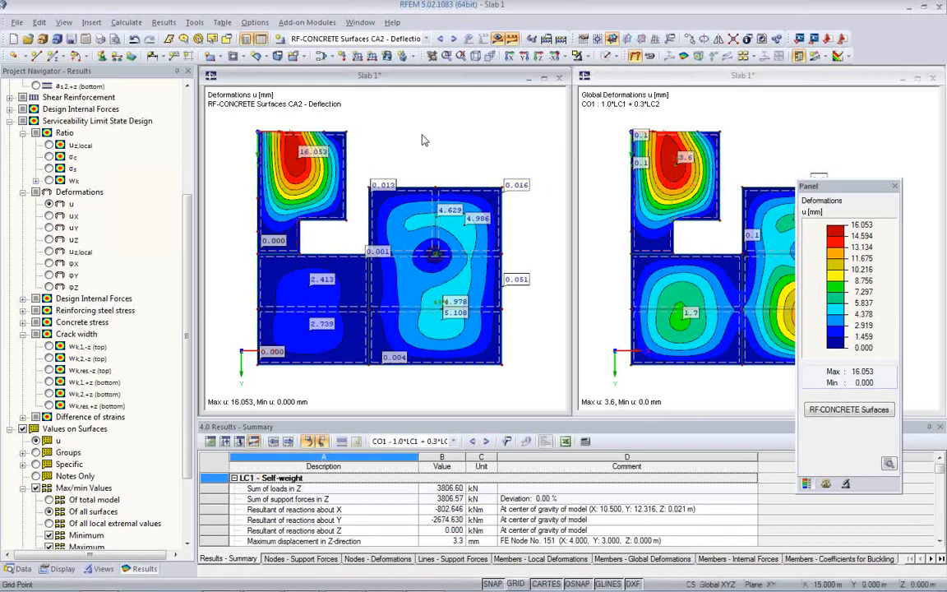
# - Return to a single maximized model window, hide the results, and view the slab in 3D around the interior column support
pyautogui.click(932, 79)
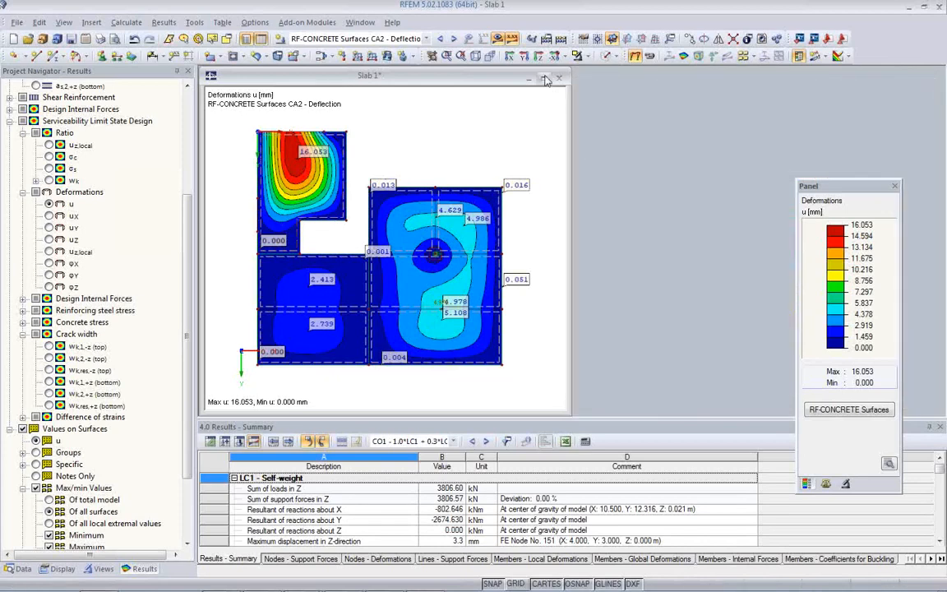
pyautogui.doubleClick(493, 76)
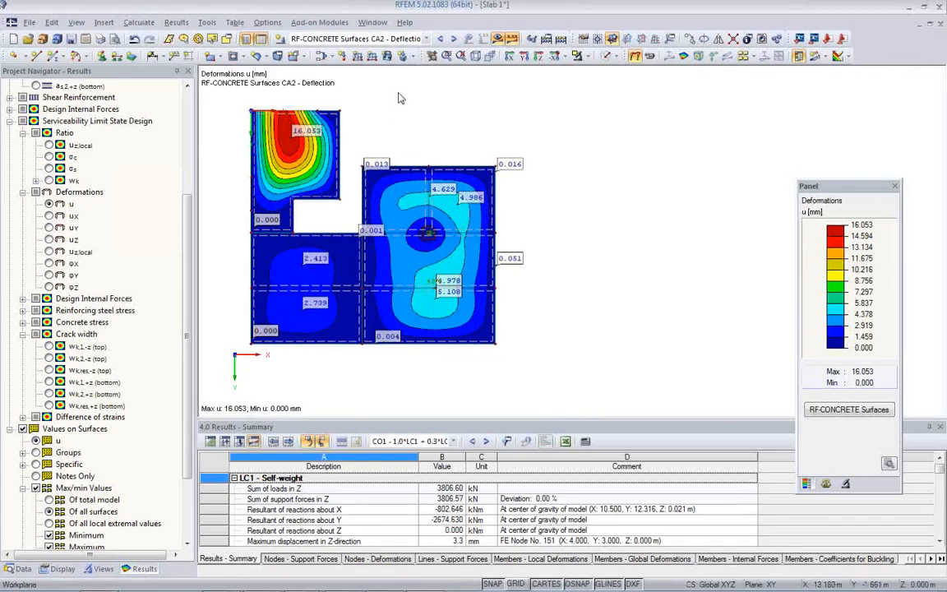
pyautogui.moveTo(465, 323); pyautogui.dragTo(549, 332, button='middle')
pyautogui.scroll(1, 549, 330)
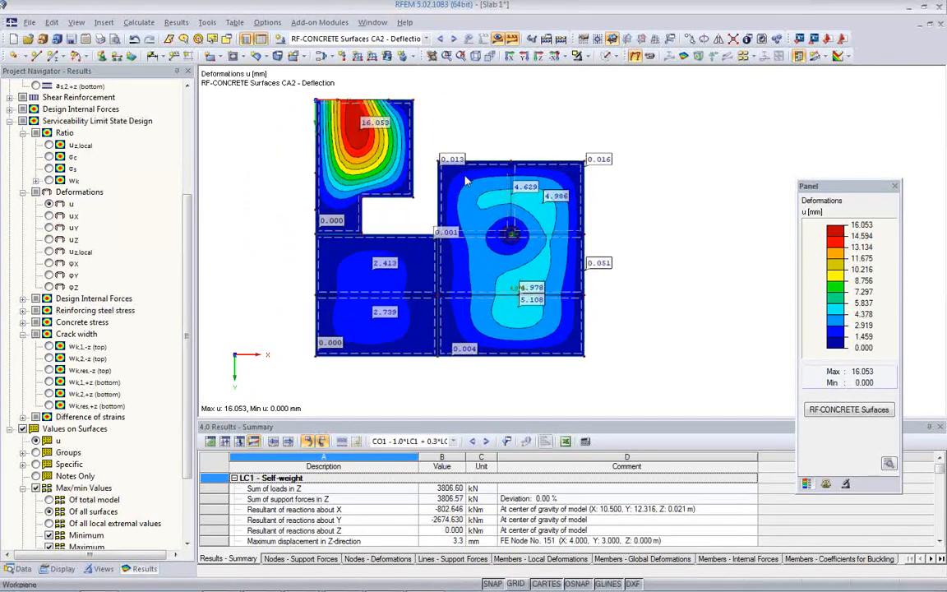
pyautogui.click(497, 39)
pyautogui.keyDown('ctrl'); pyautogui.moveTo(483, 253); pyautogui.dragTo(435, 140, button='middle'); pyautogui.keyUp('ctrl')
pyautogui.scroll(6, 509, 254)
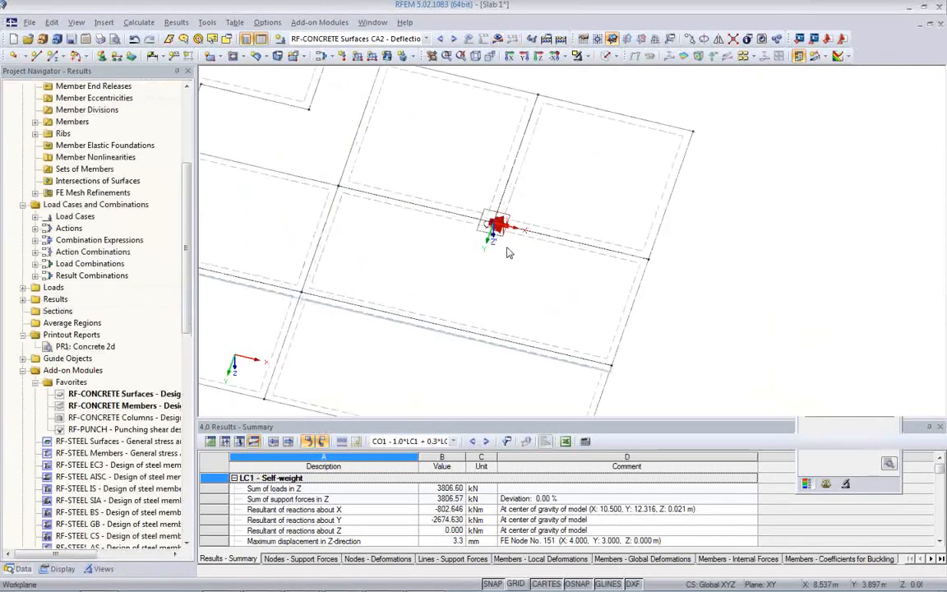
pyautogui.scroll(1, 508, 253)
pyautogui.moveTo(502, 232); pyautogui.dragTo(545, 264, button='middle')
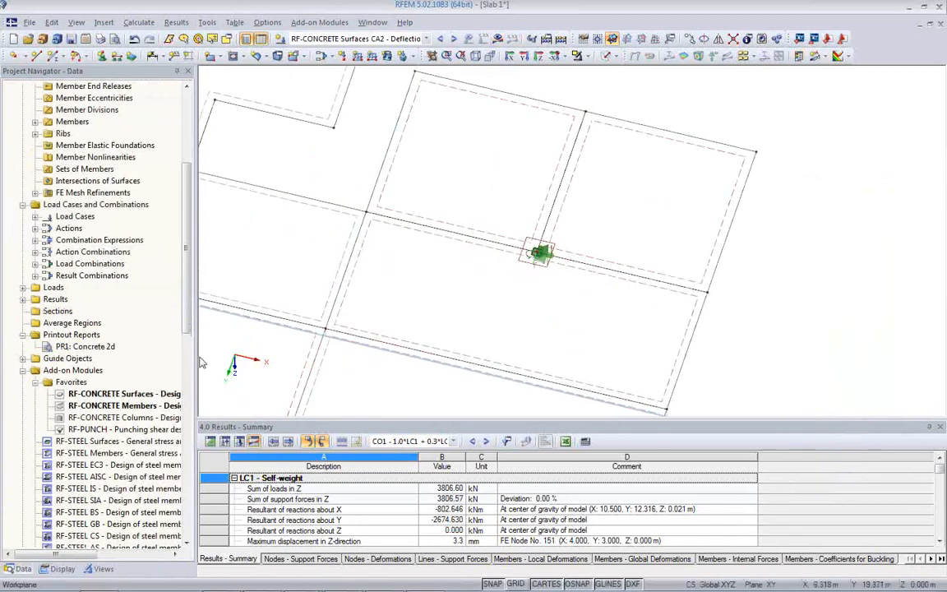
# - Open the RF-PUNCH add-on module and select result combination RC5 for the punching shear design
pyautogui.moveTo(184, 309); pyautogui.dragTo(191, 378)
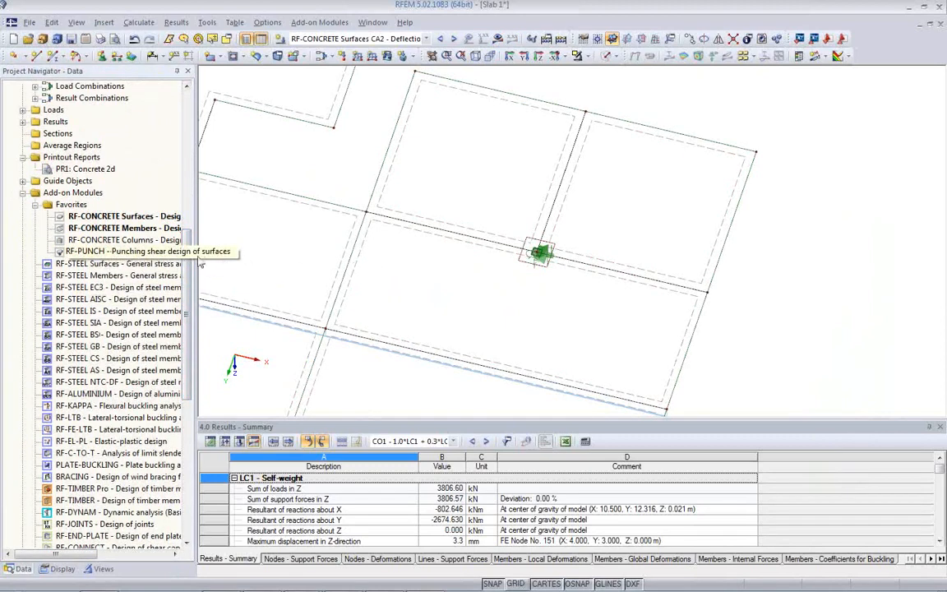
pyautogui.doubleClick(119, 251)
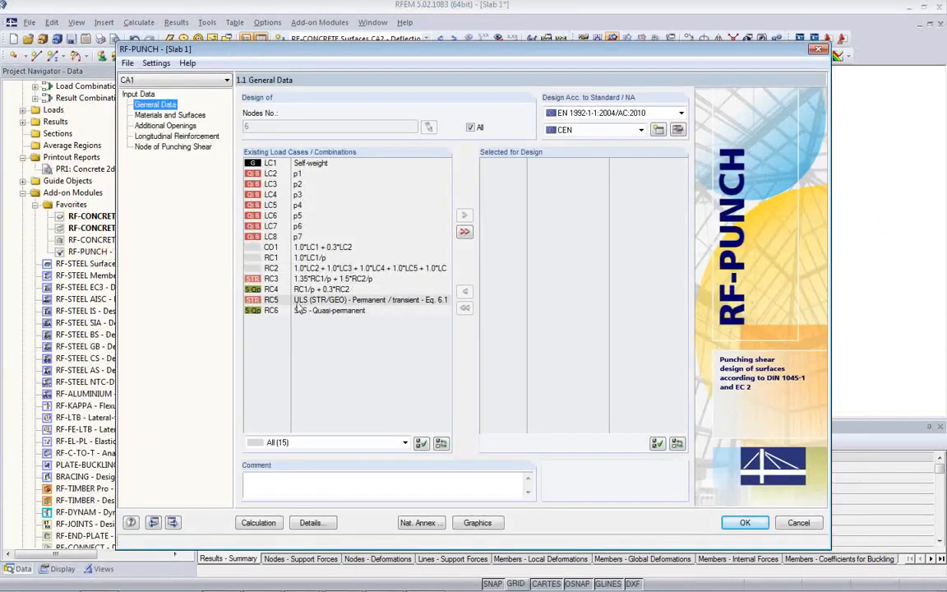
pyautogui.moveTo(306, 304); pyautogui.dragTo(523, 176)
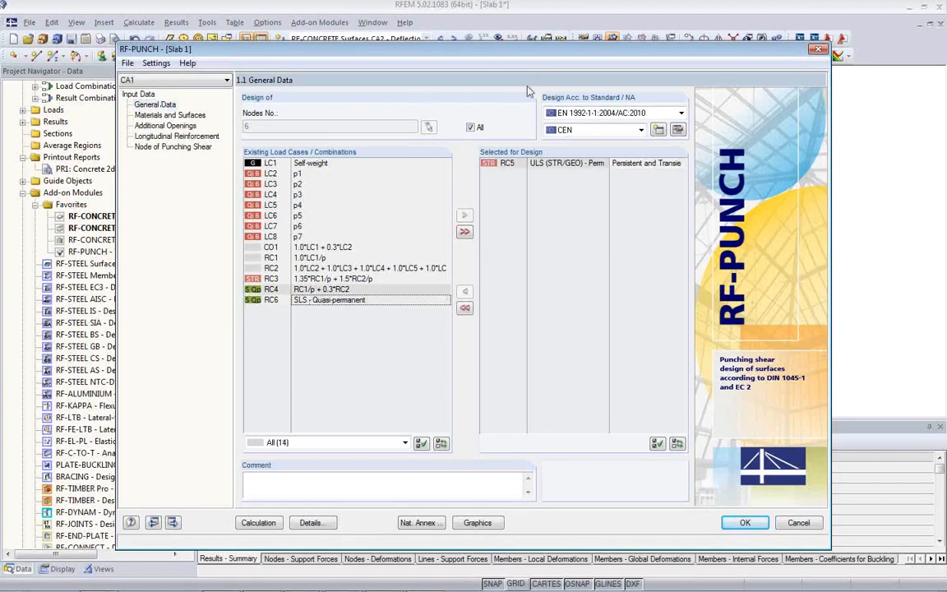
# - Review the RF-PUNCH input for materials and surfaces, additional openings, longitudinal reinforcement, and the punching shear node
pyautogui.click(172, 115)
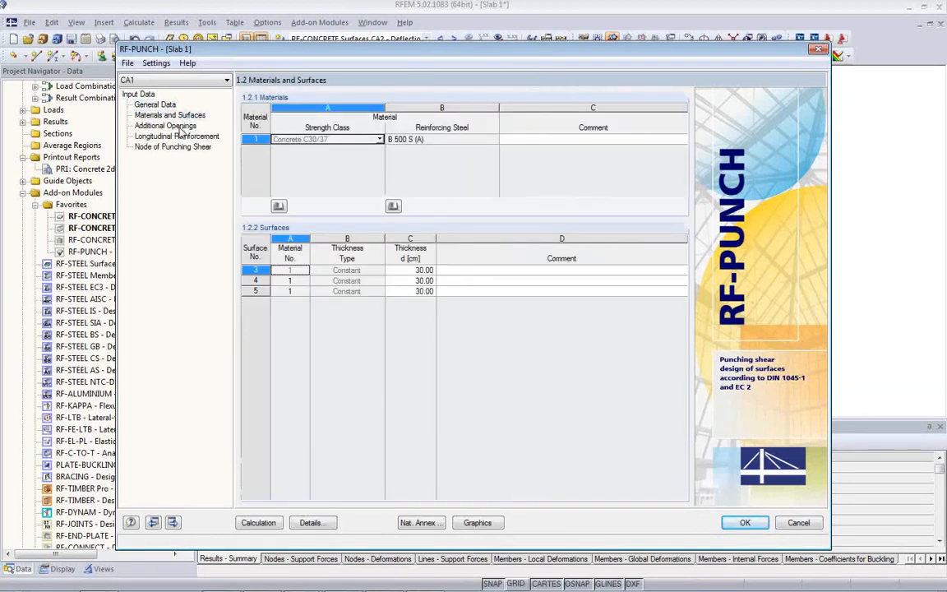
pyautogui.click(170, 126)
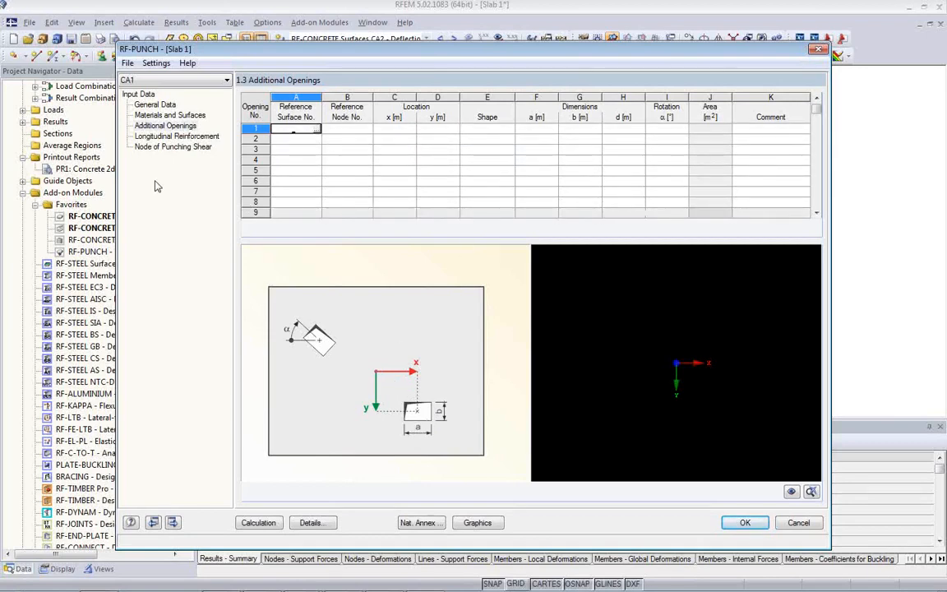
pyautogui.click(160, 136)
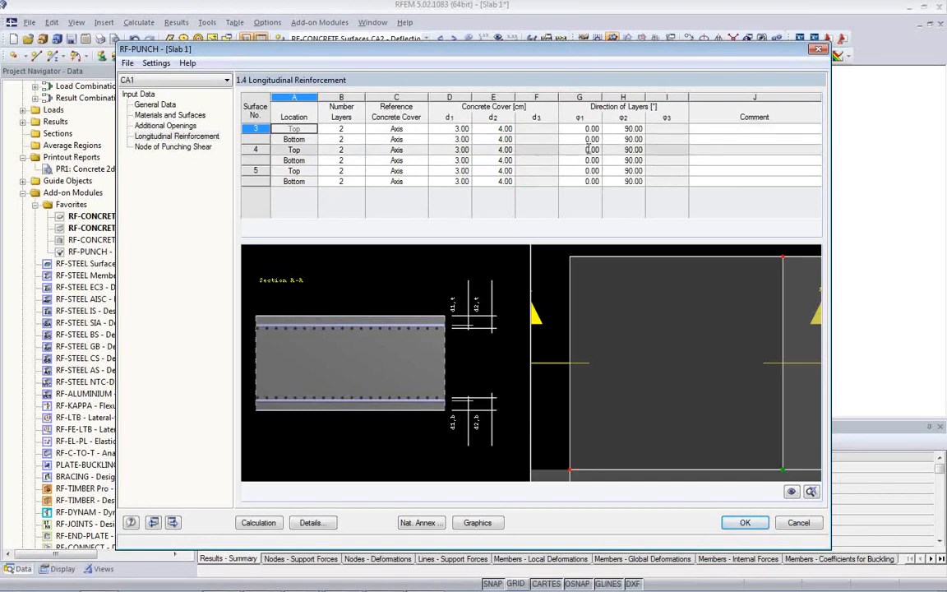
pyautogui.click(174, 146)
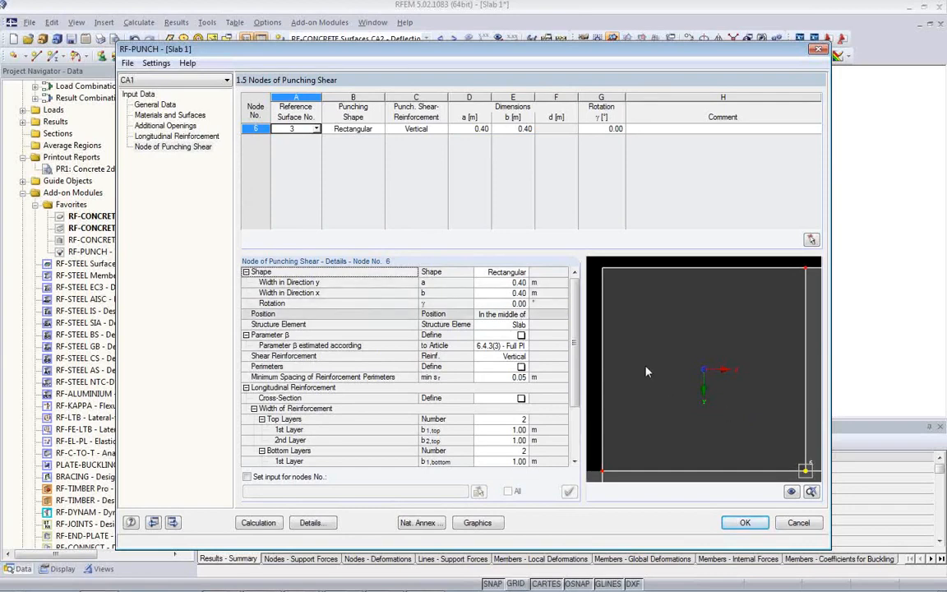
# - Set the rectangular punching shape at node 6 to a width of 0.5 m in both the y and x directions
pyautogui.click(157, 105)
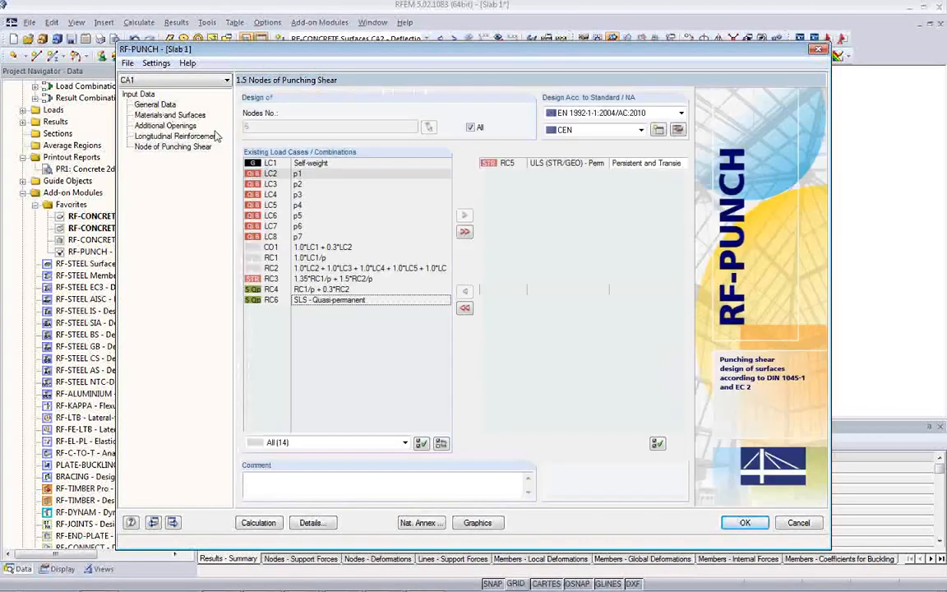
pyautogui.click(141, 115)
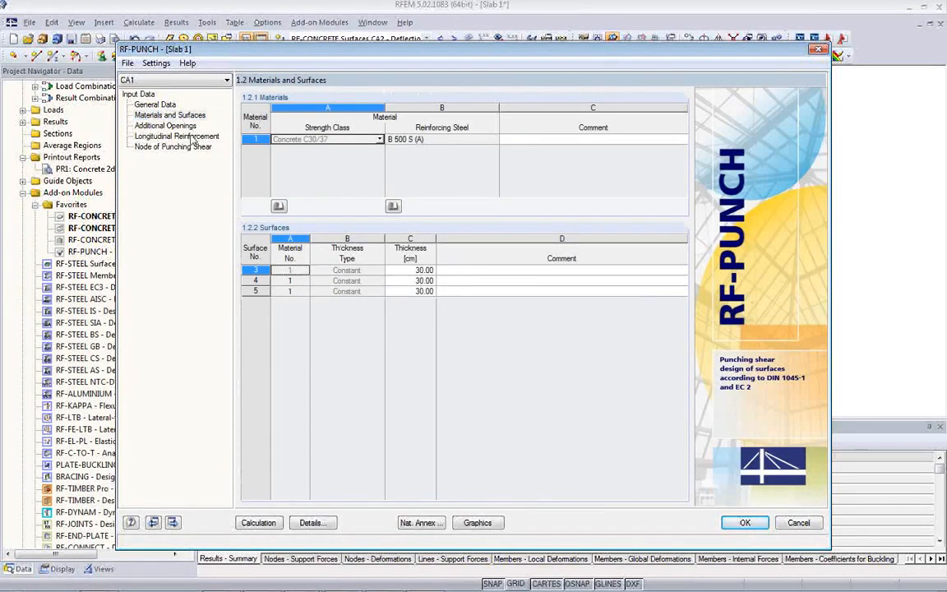
pyautogui.click(162, 146)
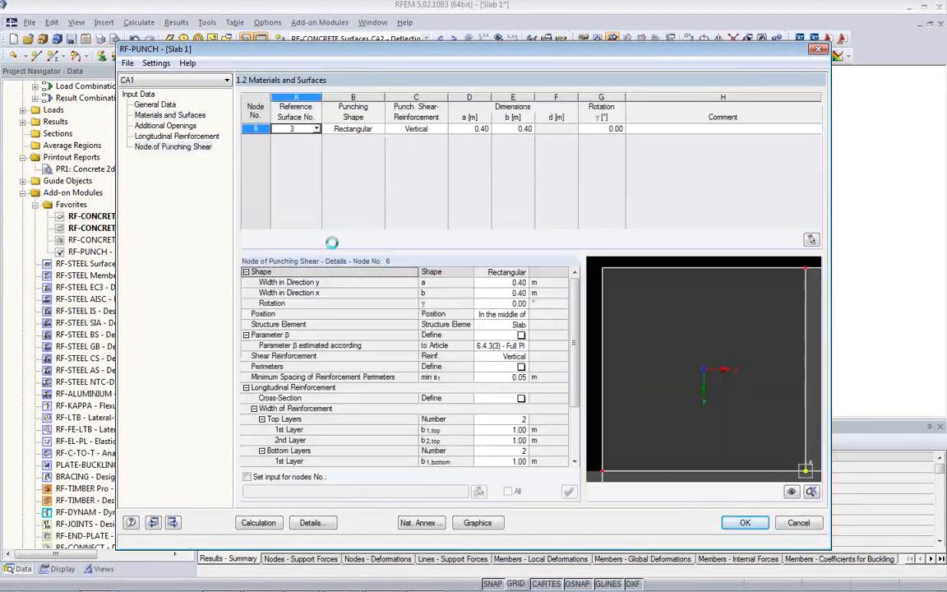
pyautogui.click(496, 283)
pyautogui.write('0.5')
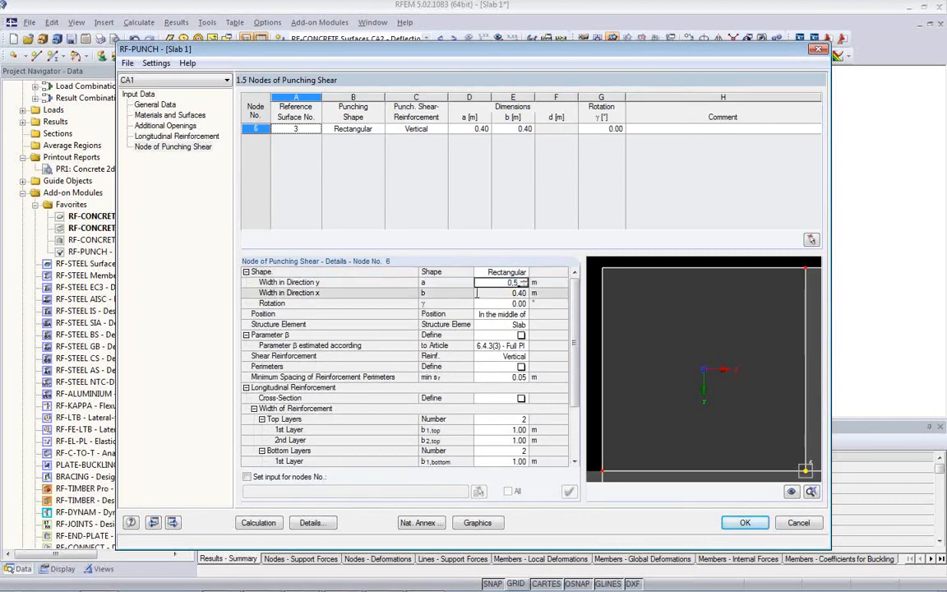
pyautogui.click(479, 293)
pyautogui.write('0.')
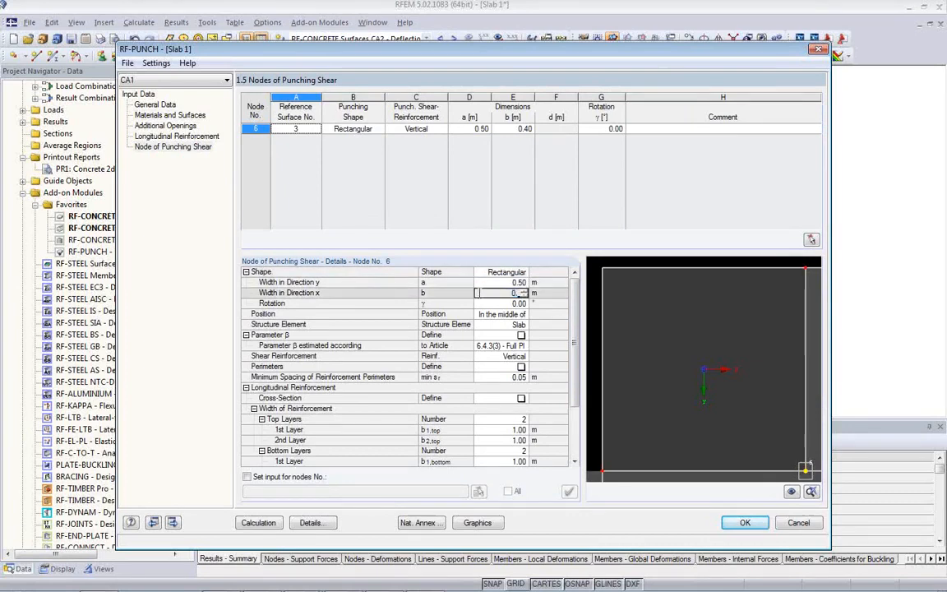
pyautogui.write('5')
pyautogui.press('Return')
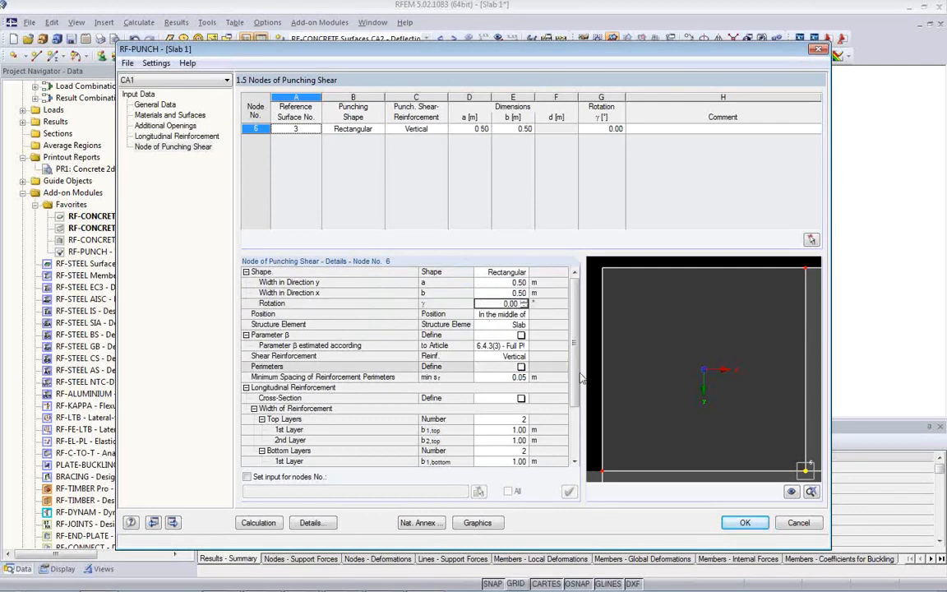
# - Check the position, parameter β, reinforcement and punching load settings of node 6, and run the RF-PUNCH calculation
pyautogui.scroll(-2, 575, 382)
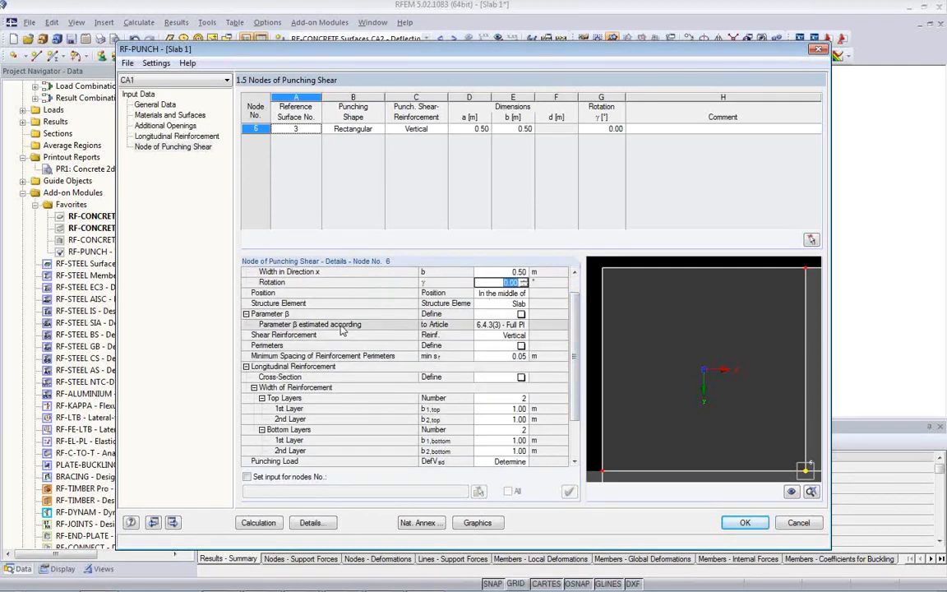
pyautogui.click(513, 294)
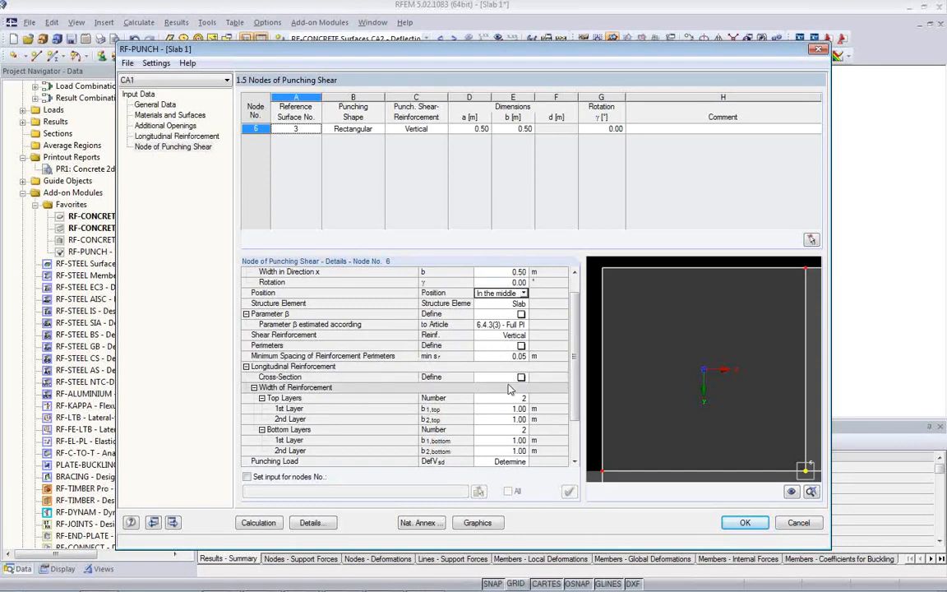
pyautogui.scroll(-3, 573, 380)
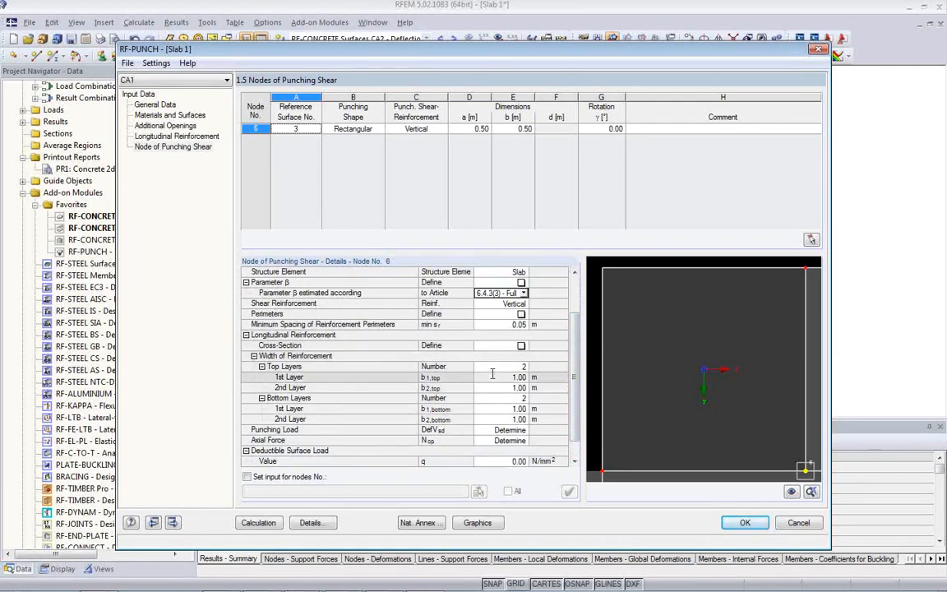
pyautogui.scroll(-2, 496, 380)
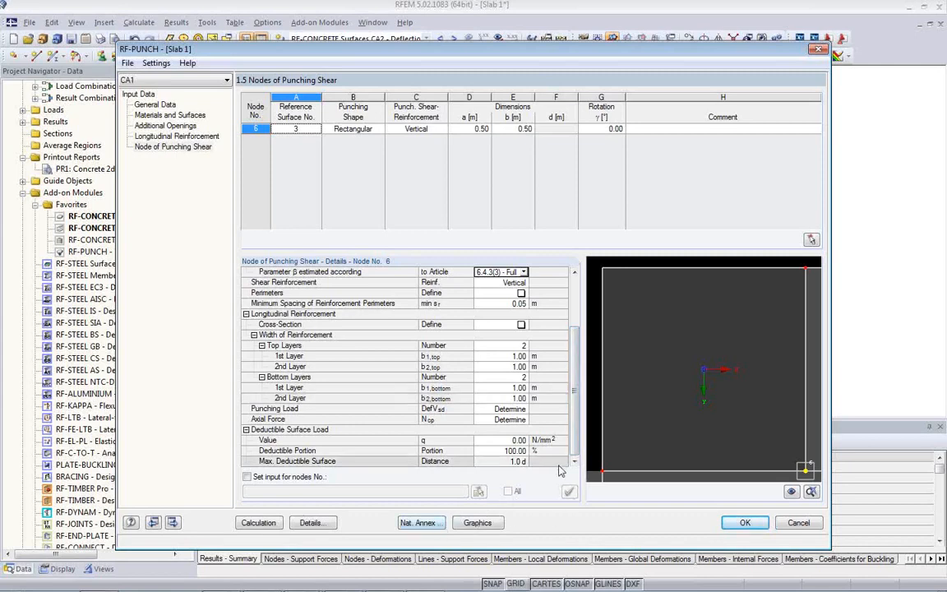
pyautogui.click(259, 523)
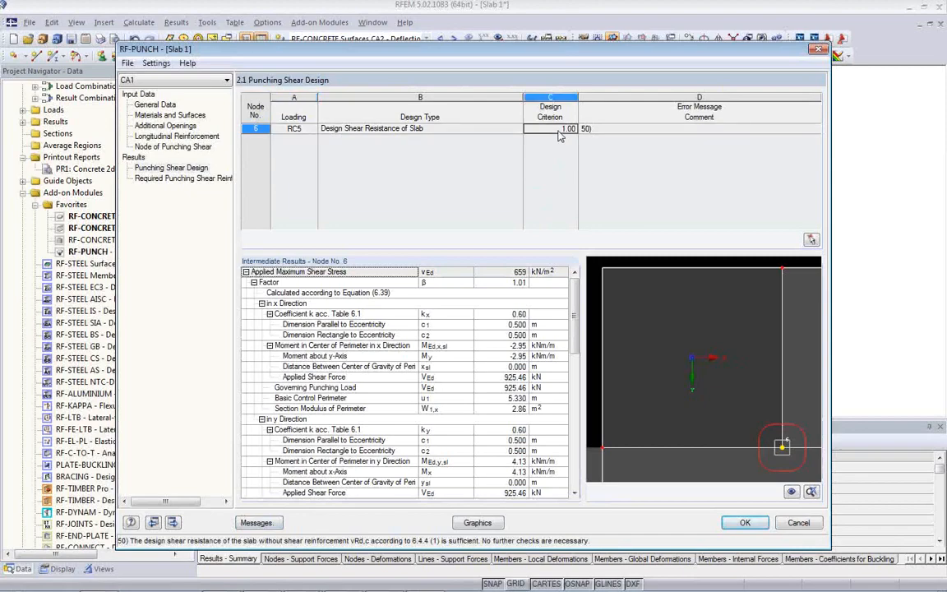
# - Examine the intermediate punching results for node 6, from the applied shear stress and control perimeter to the governing resistance and design criterion
pyautogui.click(557, 130)
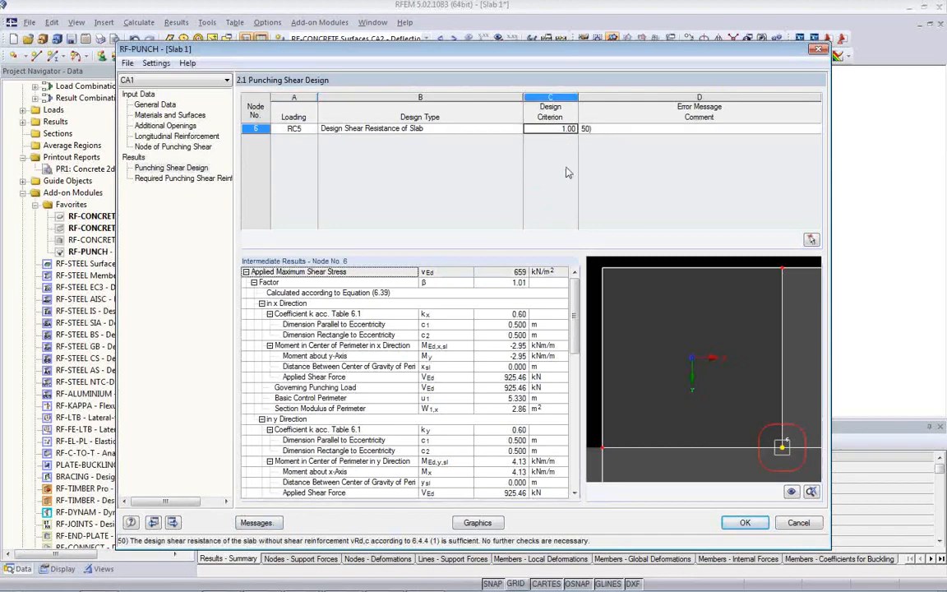
pyautogui.scroll(-10, 578, 469)
pyautogui.scroll(3, 577, 468)
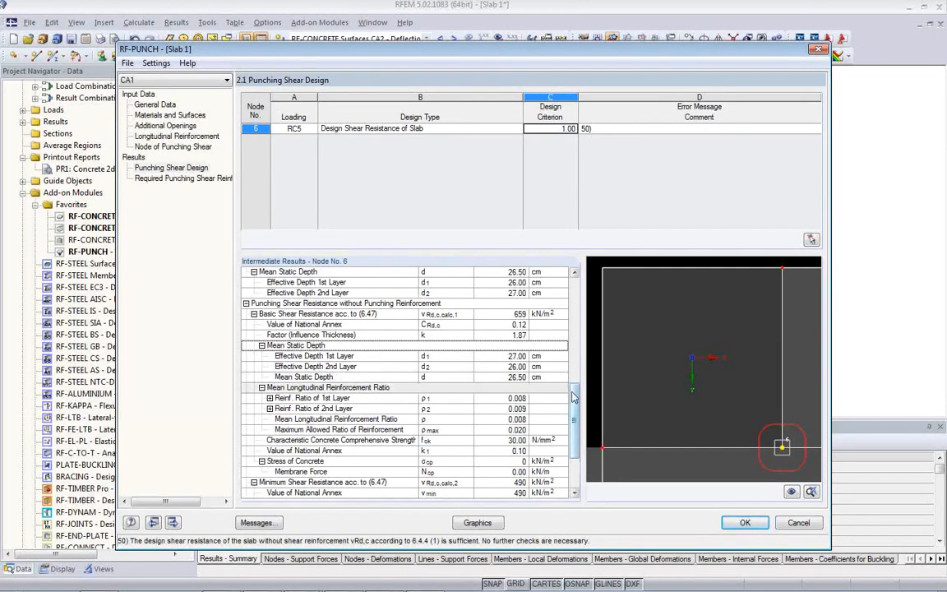
pyautogui.moveTo(576, 419); pyautogui.dragTo(594, 302)
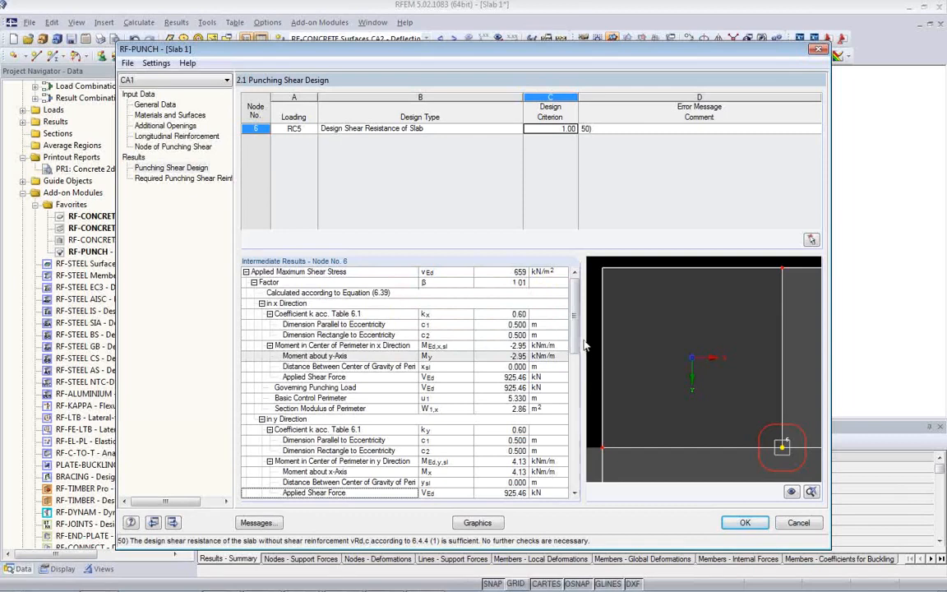
pyautogui.moveTo(577, 339); pyautogui.dragTo(577, 342)
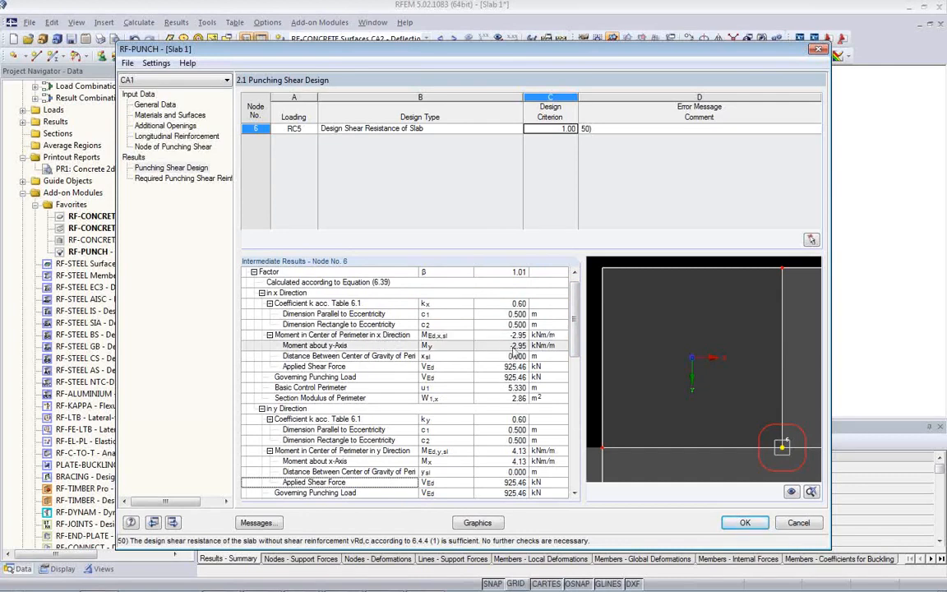
pyautogui.moveTo(572, 346); pyautogui.dragTo(573, 363)
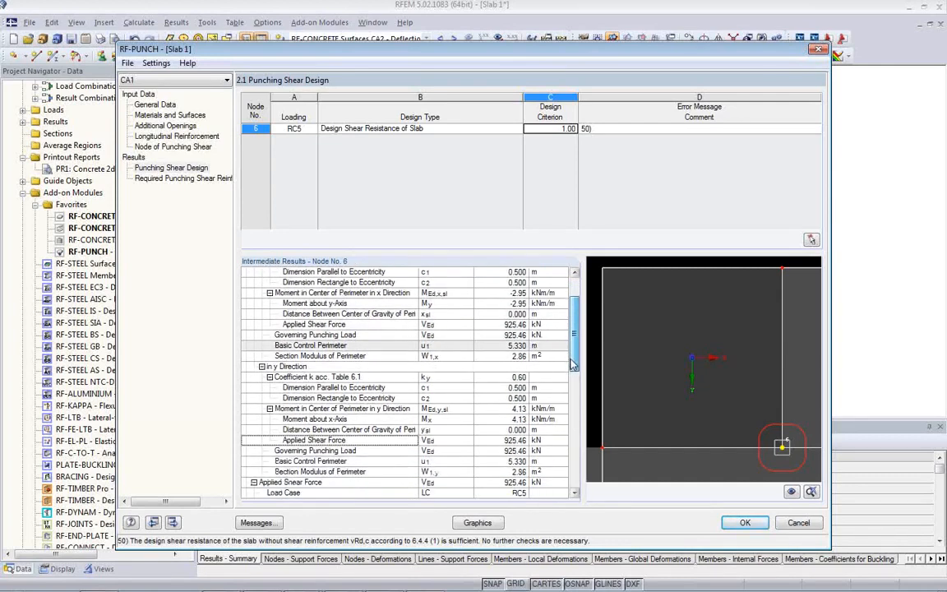
pyautogui.scroll(-2, 329, 399)
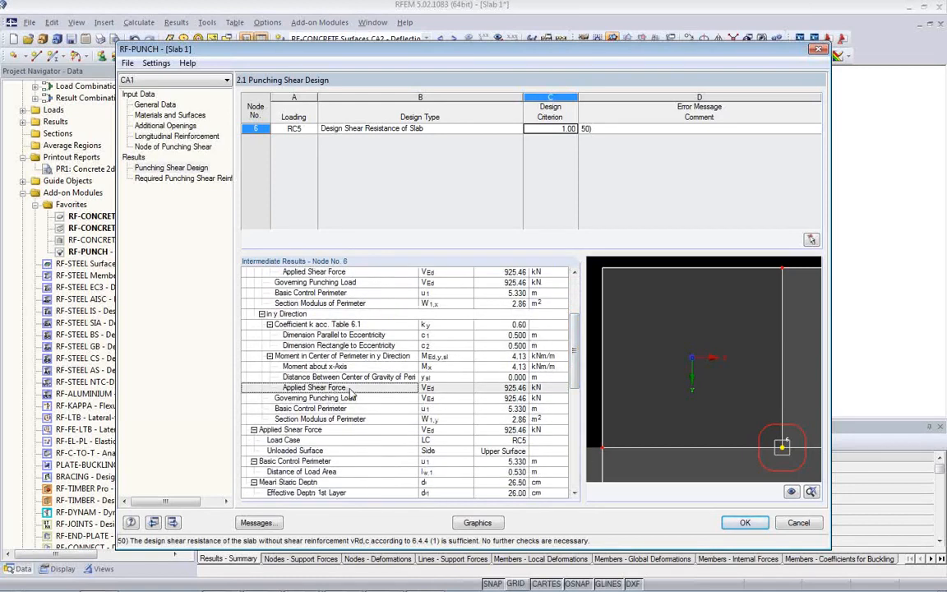
pyautogui.click(515, 388)
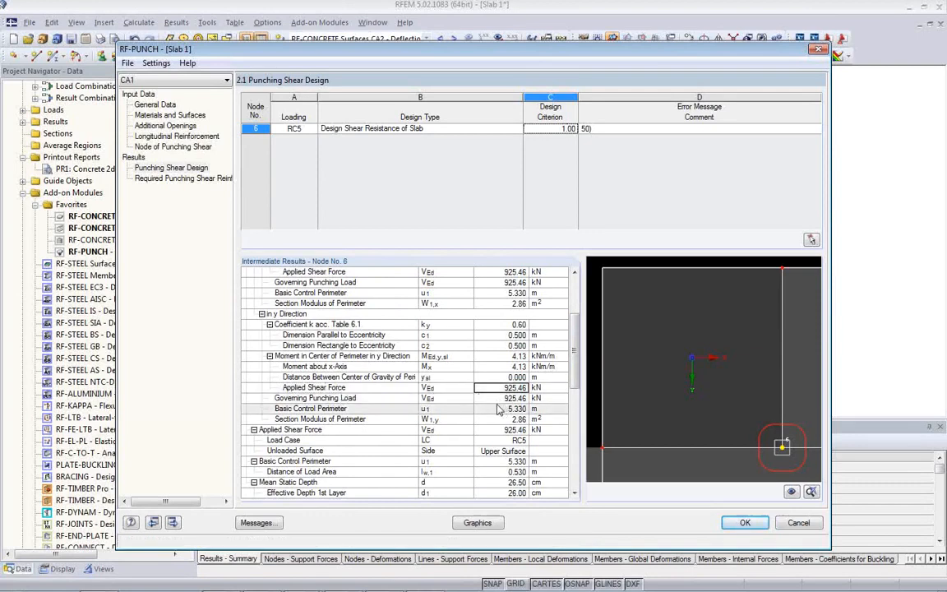
pyautogui.click(479, 400)
pyautogui.moveTo(578, 383); pyautogui.dragTo(578, 429)
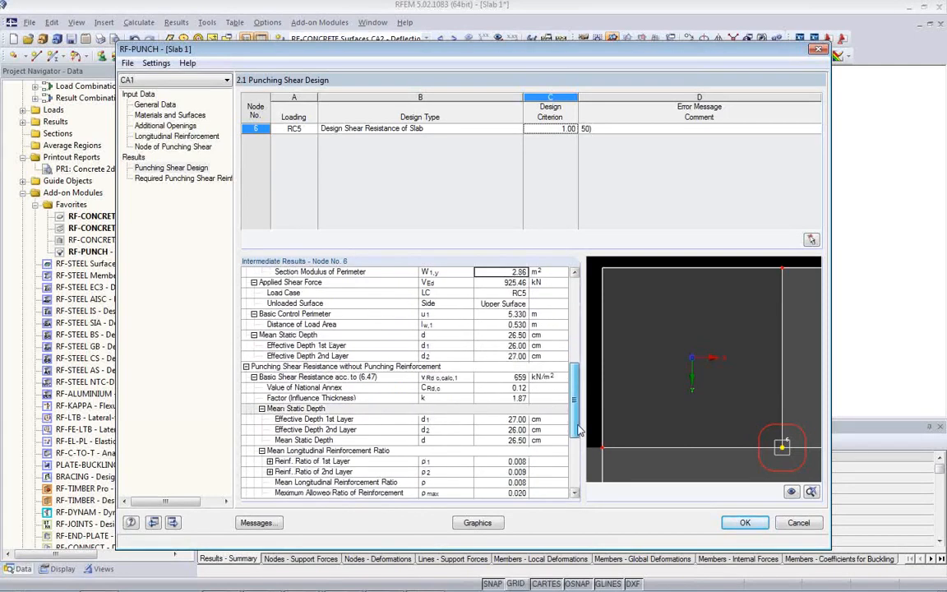
pyautogui.moveTo(578, 429); pyautogui.dragTo(581, 491)
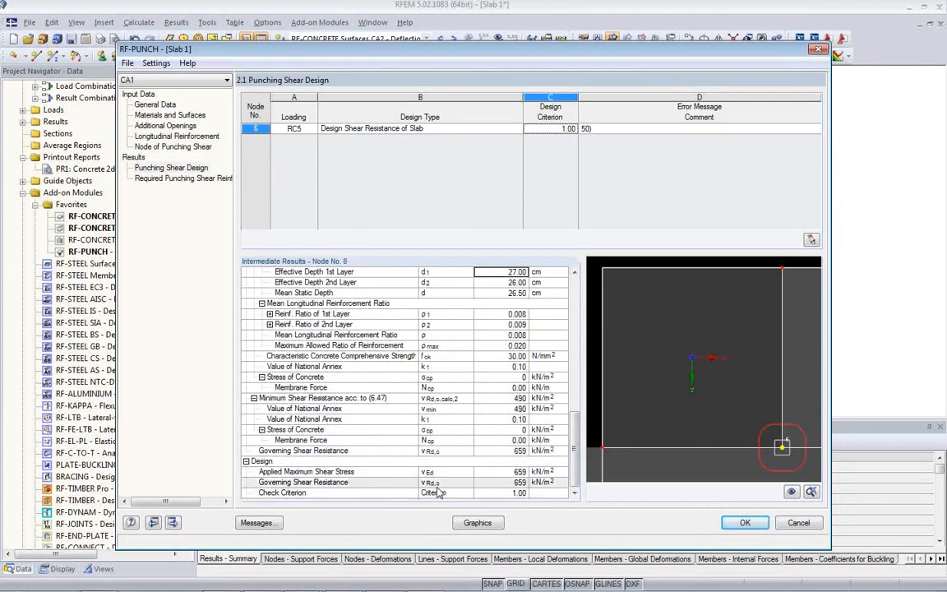
pyautogui.click(437, 472)
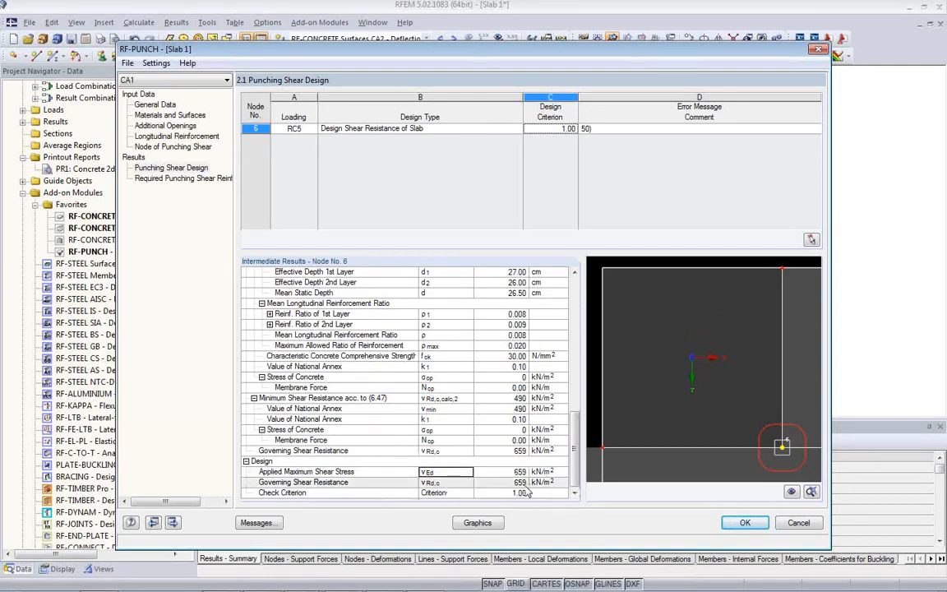
# - Display the RF-PUNCH top longitudinal reinforcement a-s,1 on the model, with surface values limited to the extreme values
pyautogui.click(477, 522)
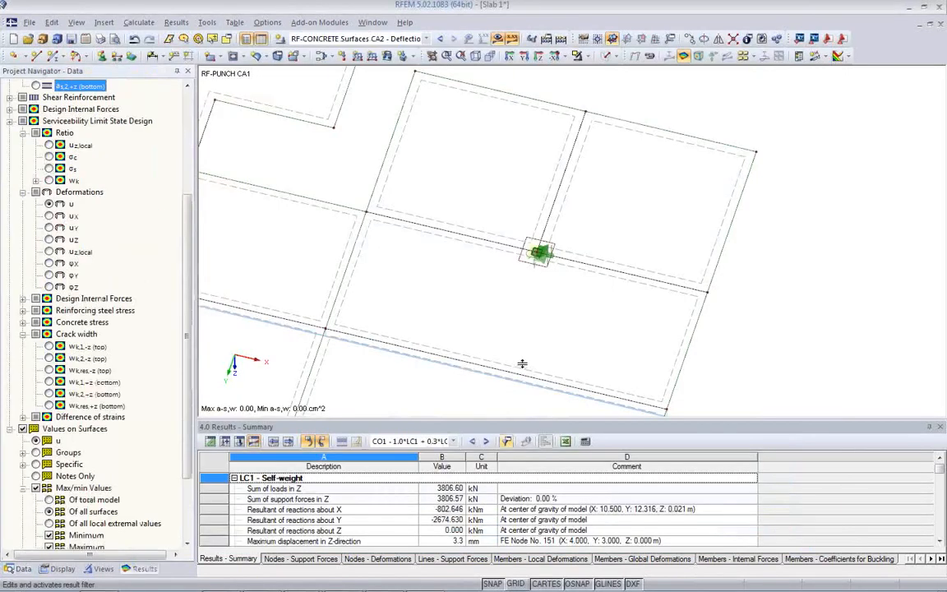
pyautogui.click(37, 122)
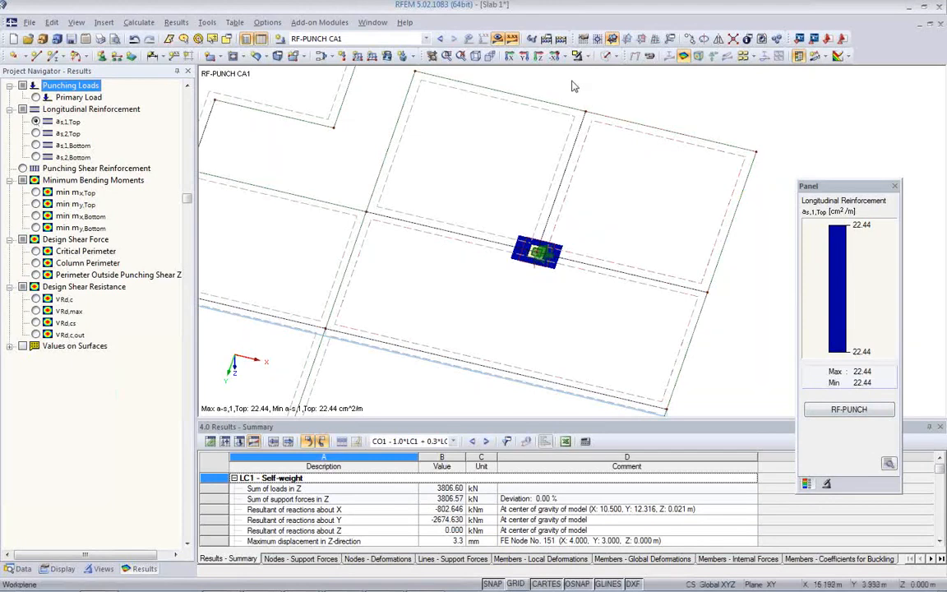
pyautogui.click(743, 57)
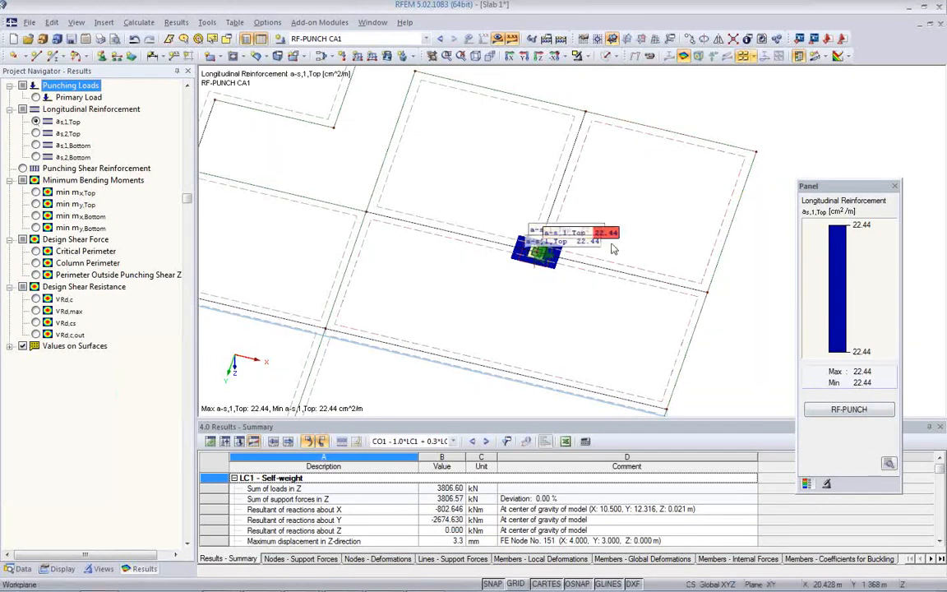
pyautogui.click(10, 346)
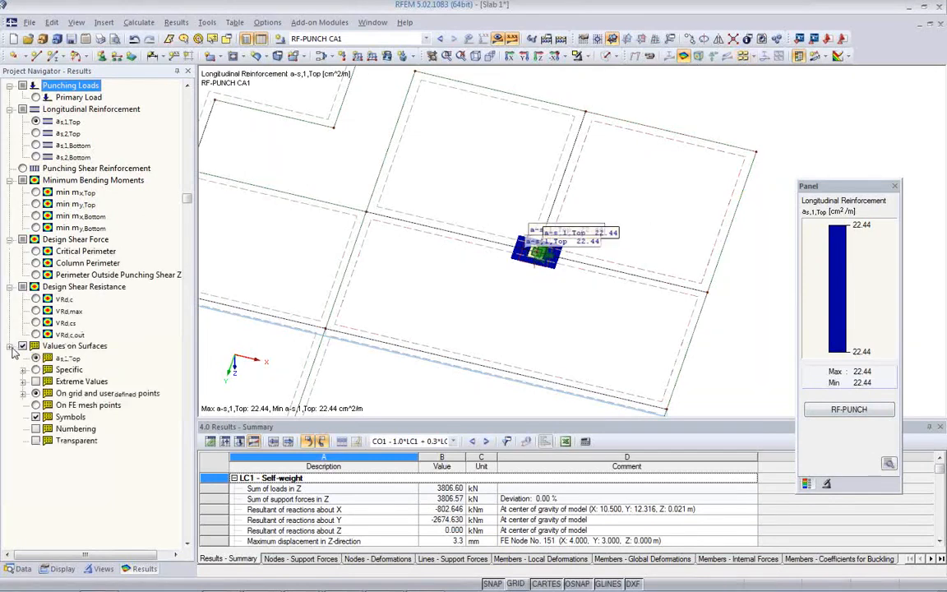
pyautogui.click(36, 393)
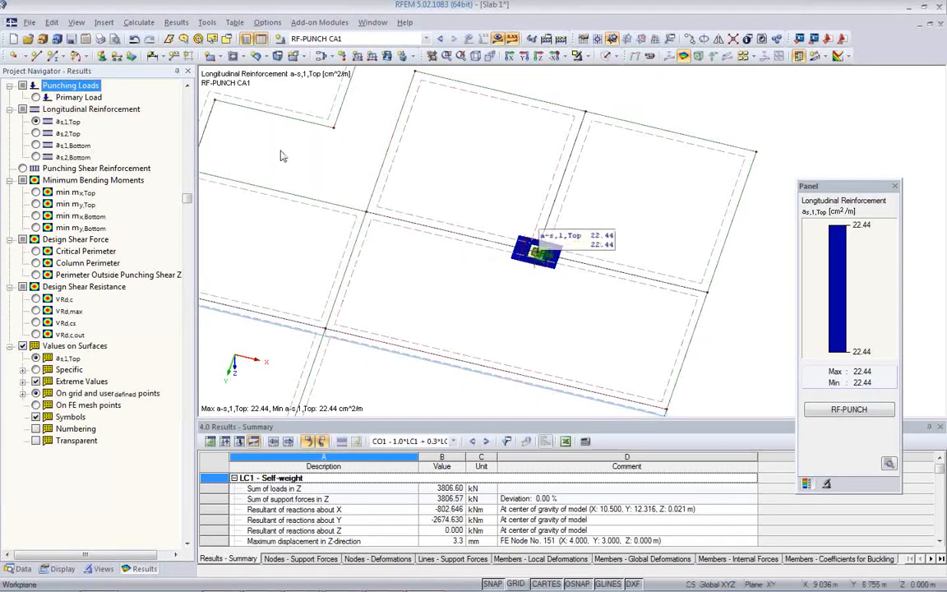
# - Display the top longitudinal reinforcement a-s,2 around the interior column, inspect it up close, and hide the values on surfaces
pyautogui.click(36, 133)
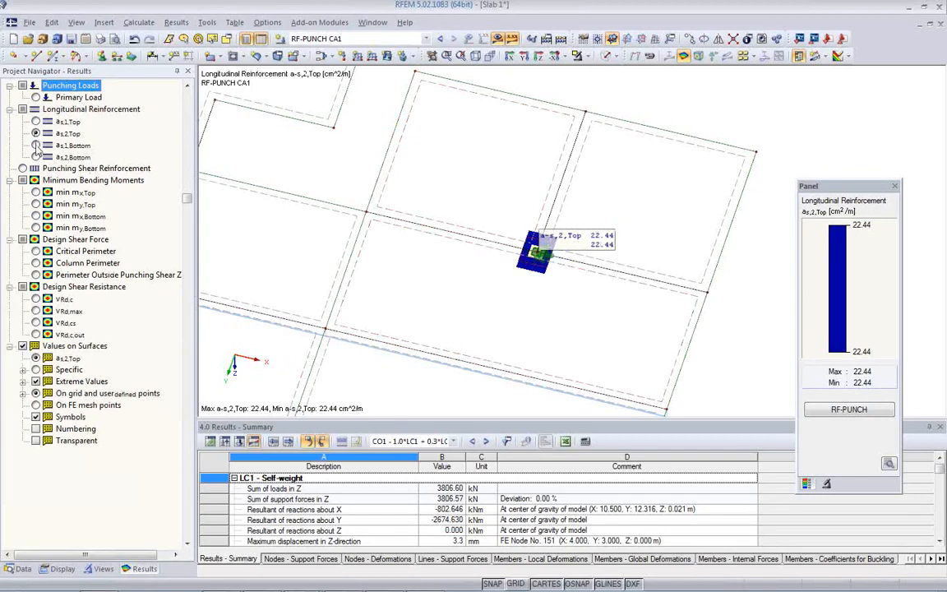
pyautogui.scroll(3, 539, 234)
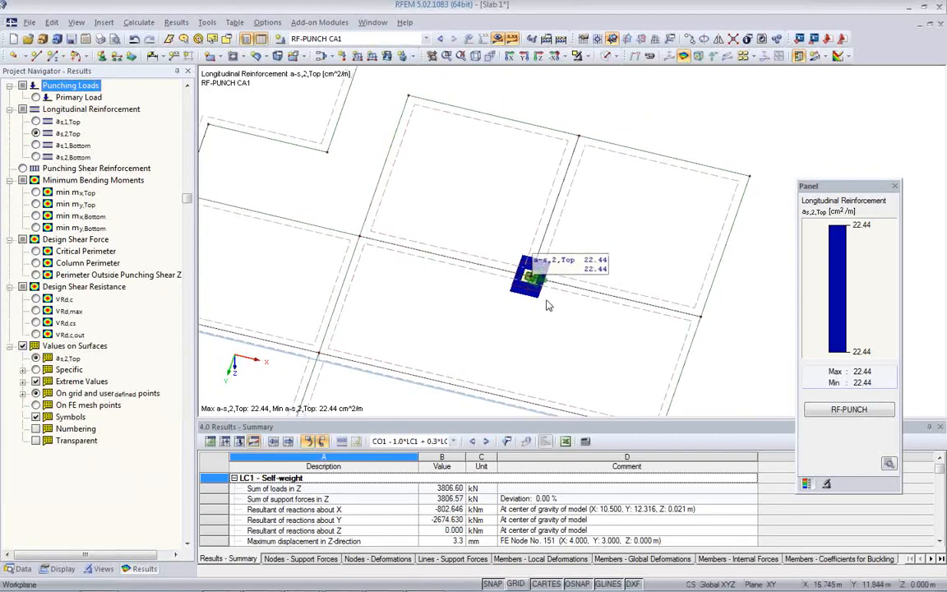
pyautogui.click(593, 196)
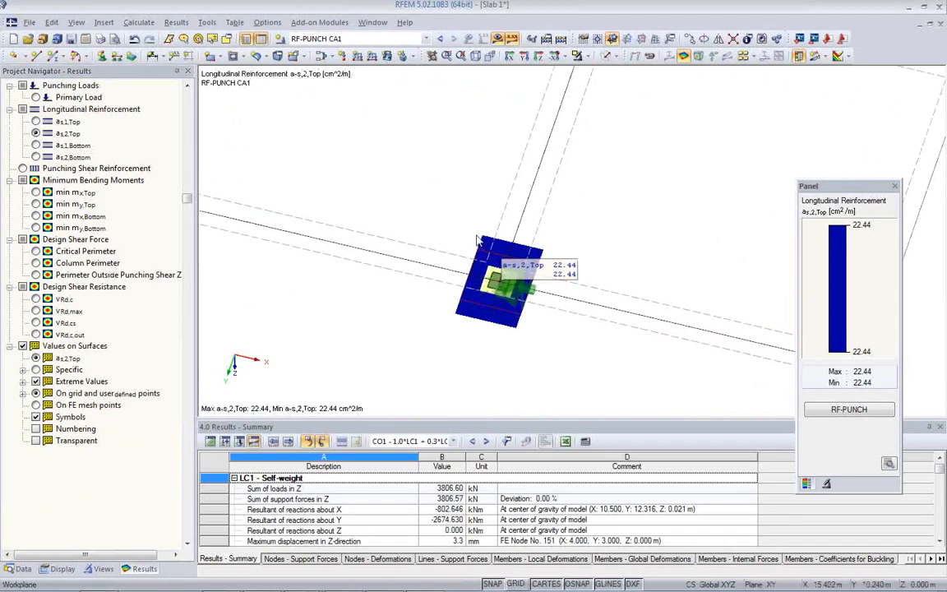
pyautogui.scroll(-1, 480, 188)
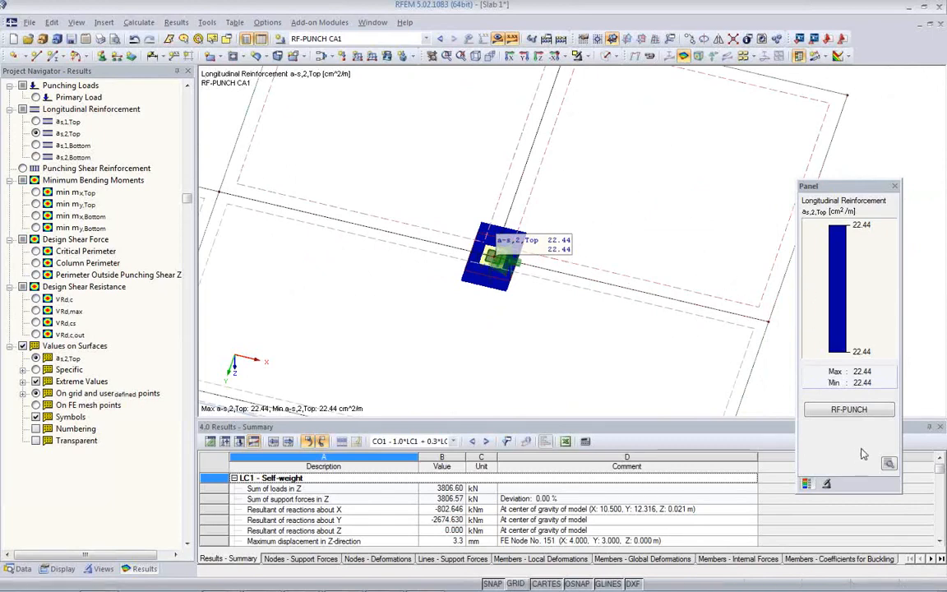
pyautogui.moveTo(491, 298); pyautogui.dragTo(532, 271, button='middle')
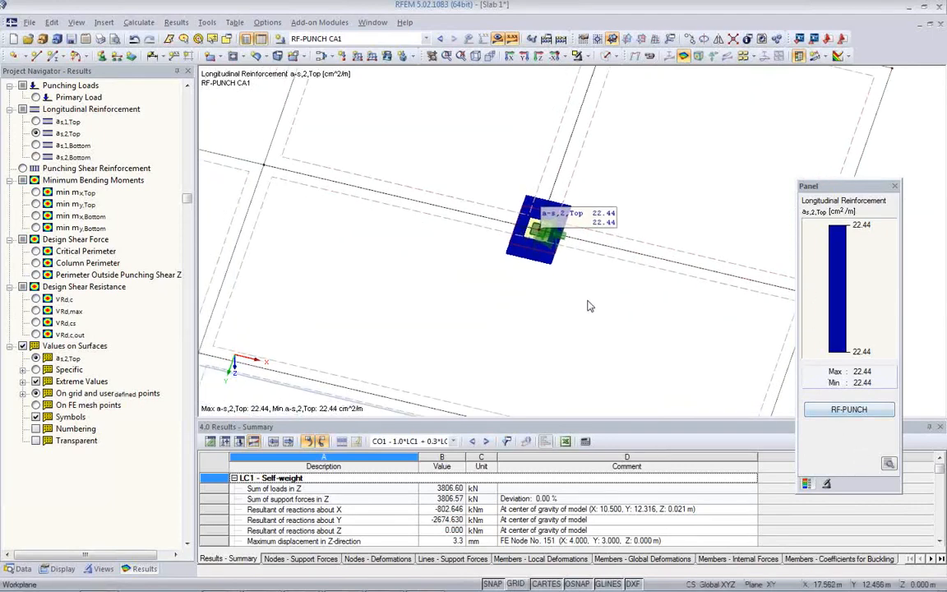
pyautogui.click(744, 57)
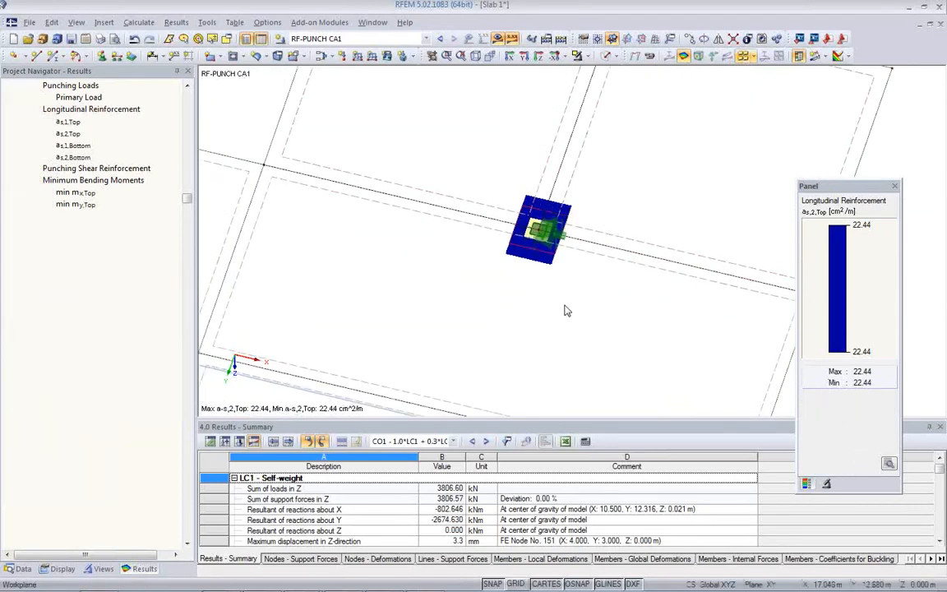
pyautogui.scroll(-3, 565, 305)
pyautogui.moveTo(564, 304); pyautogui.dragTo(600, 264, button='middle')
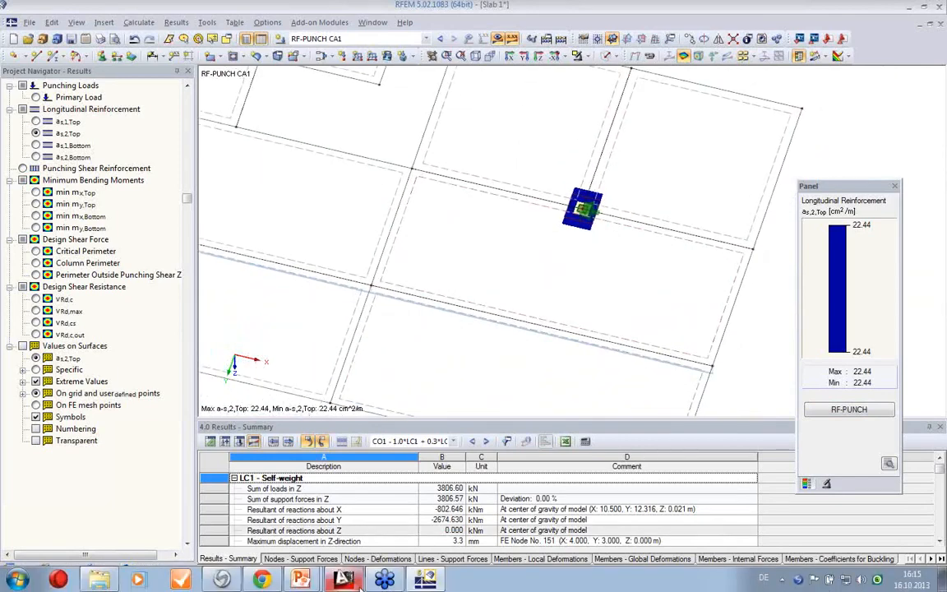
# - Switch to the running PowerPoint slide show of RFEM_DesignOfConcreteStructures.pptx
pyautogui.moveTo(301, 580)
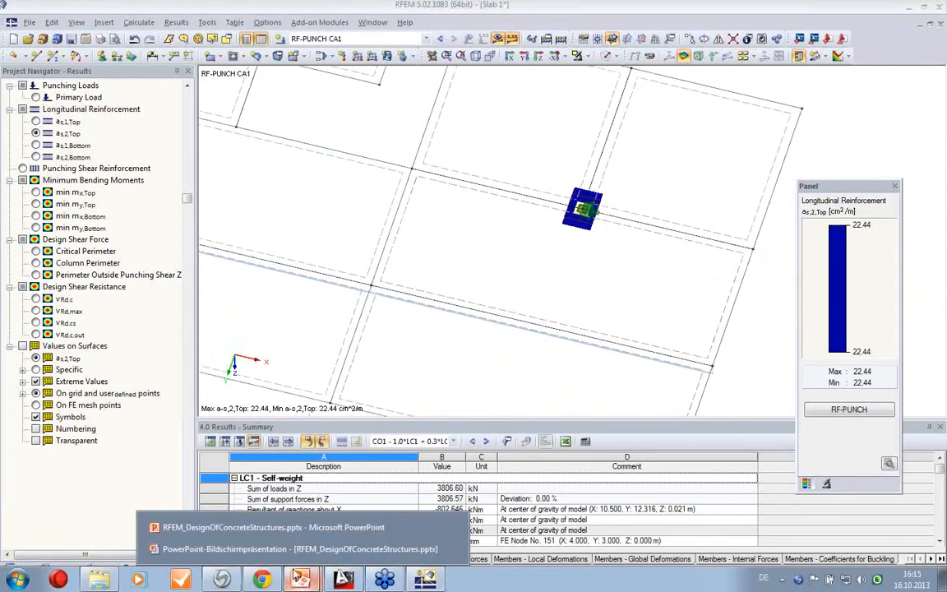
pyautogui.click(297, 548)
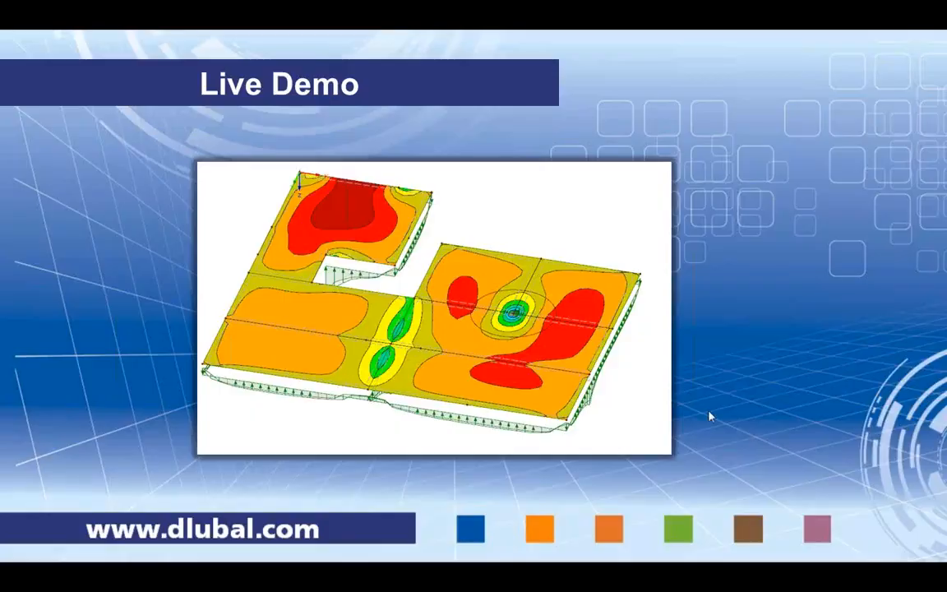